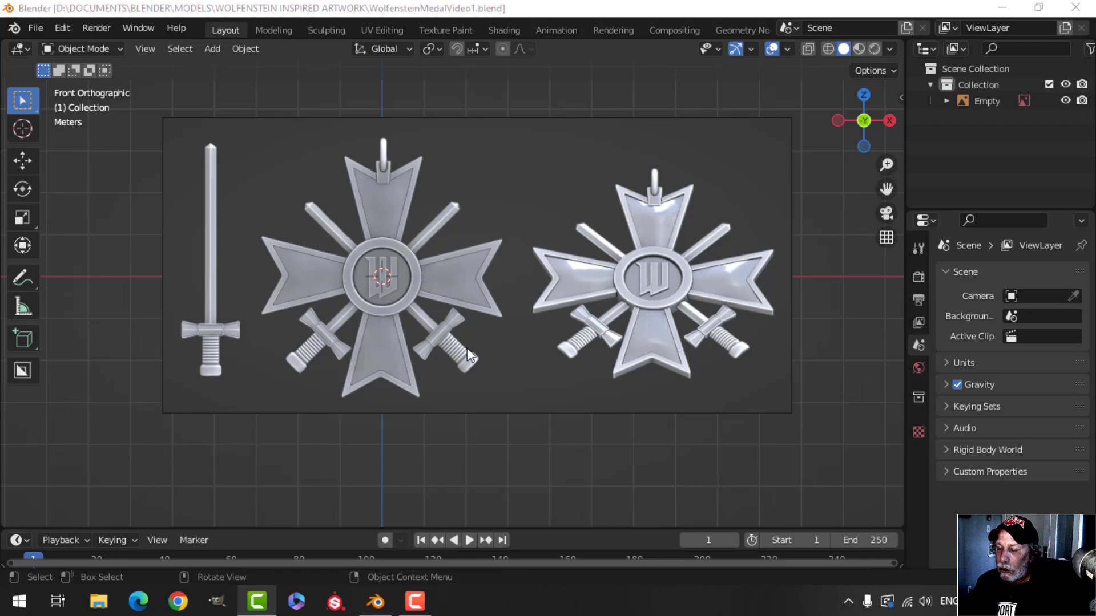
- Set the medal reference image to display on its front side only, with opacity enabled at 0.75
scroll(467, 348, up, 1)
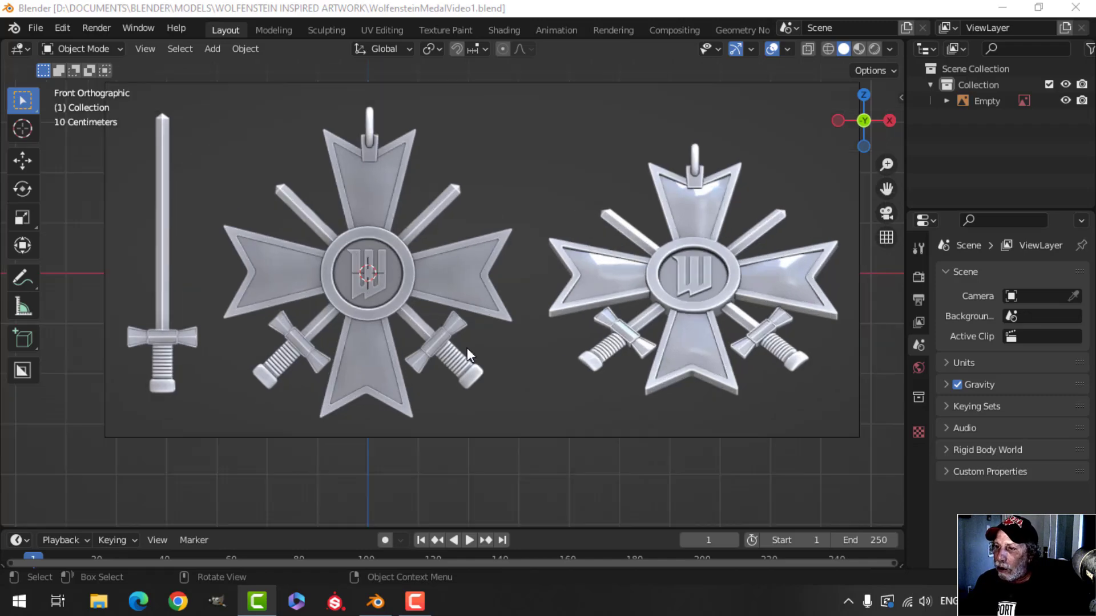
scroll(465, 347, down, 1)
middle_drag(471, 325, 384, 326)
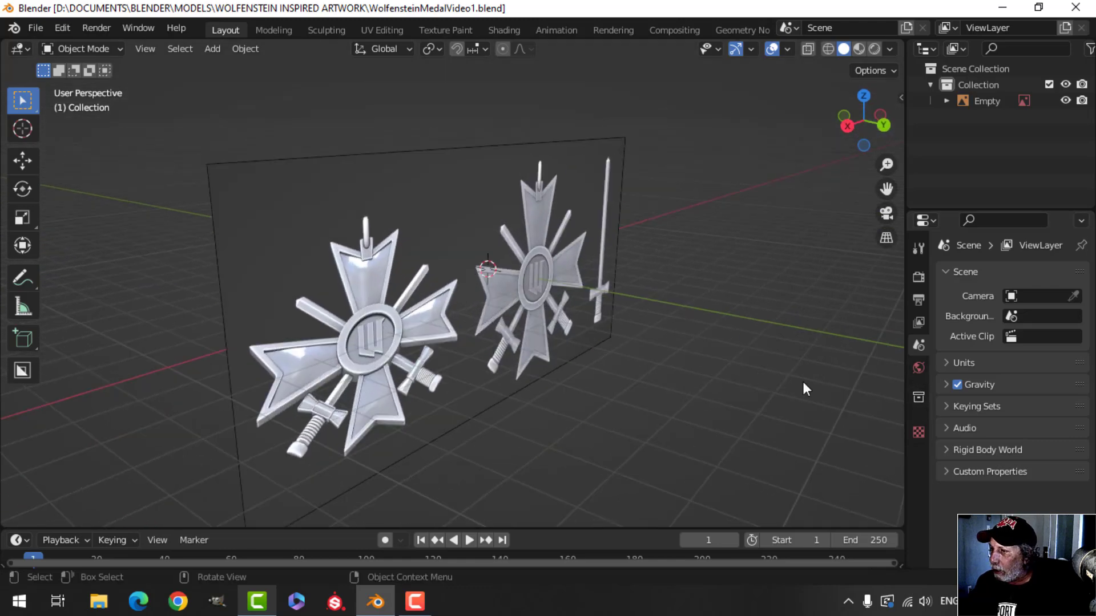
click(532, 314)
click(918, 494)
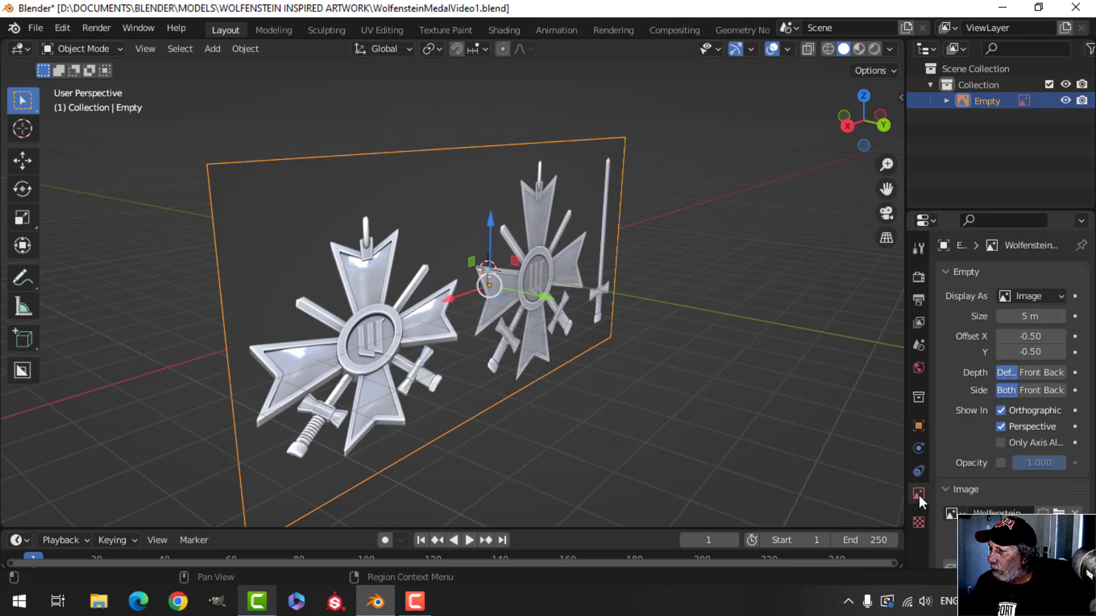
click(1028, 390)
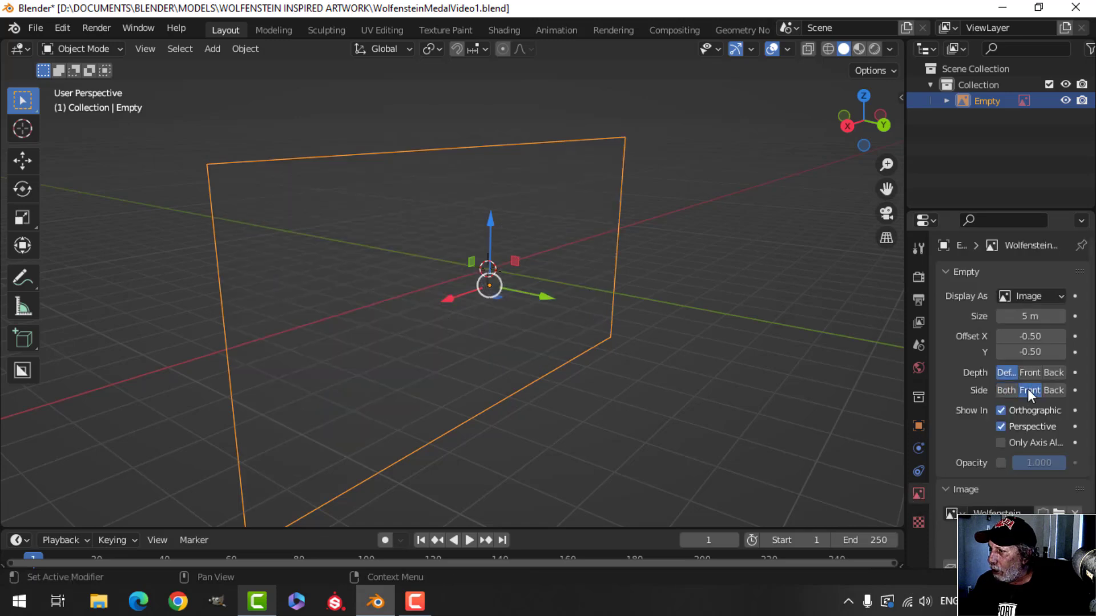
click(1001, 463)
click(1040, 463)
text(0.75)
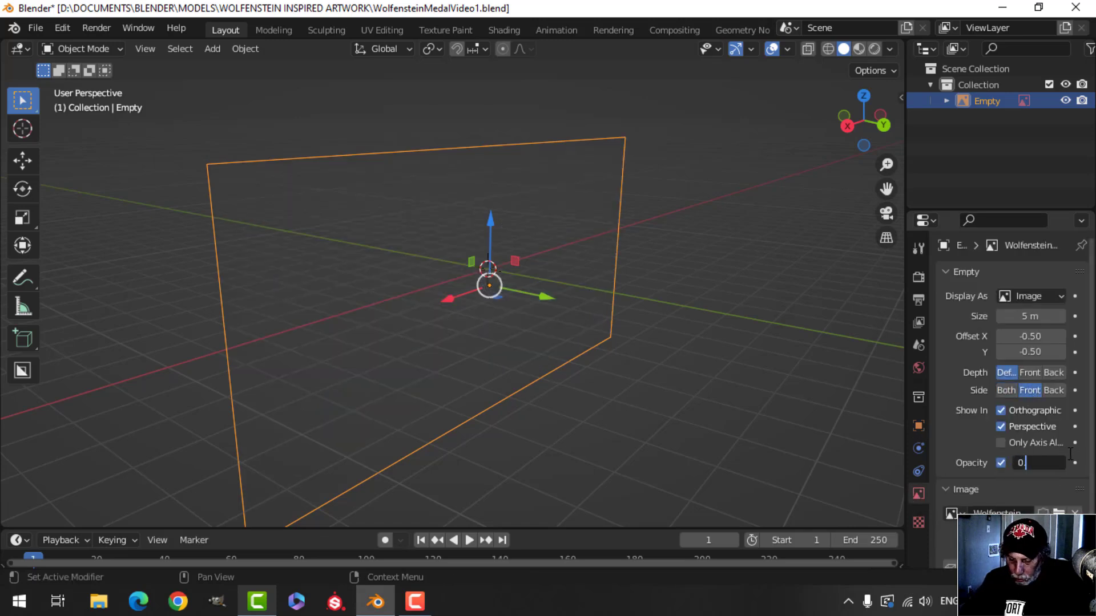
key(Return)
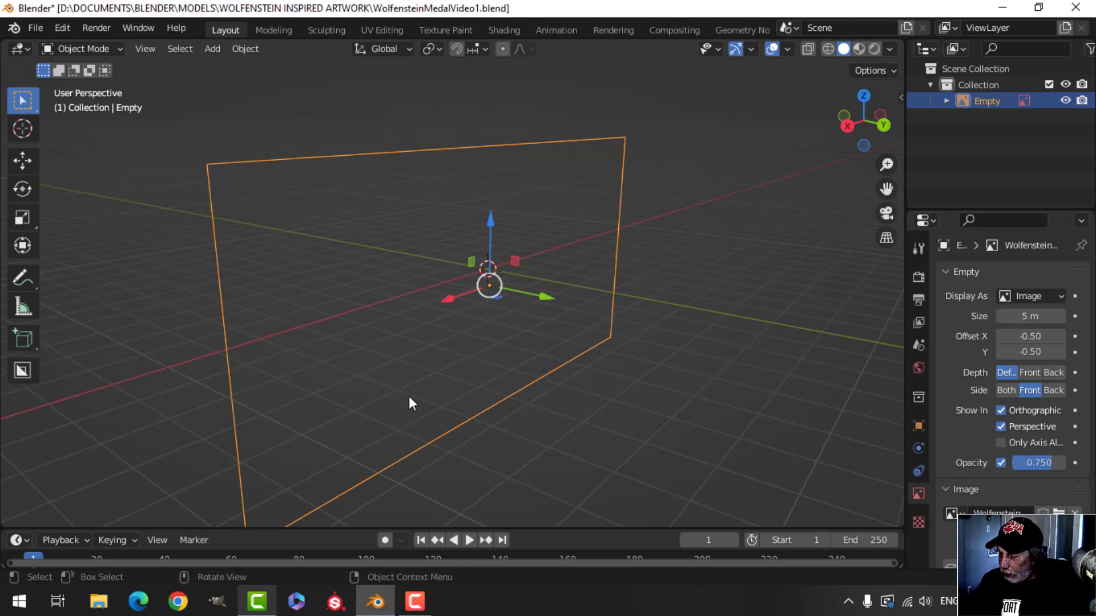
- Add a 22-vertex mesh circle at the center of the front-view medal
key(KP_1)
scroll(395, 327, up, 5)
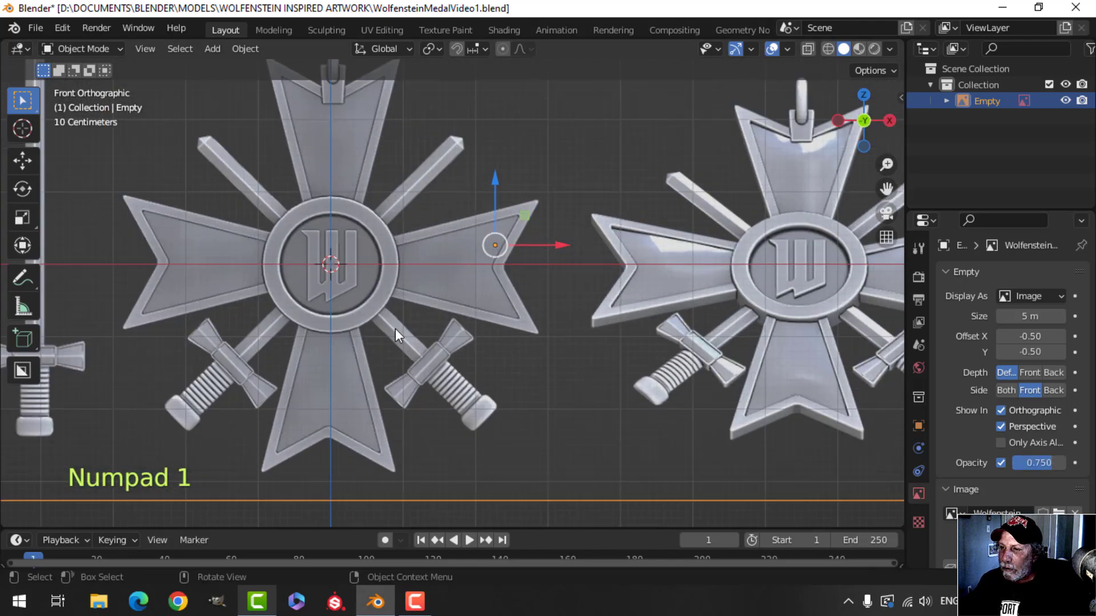
scroll(336, 294, down, 3)
shift+middle_drag(336, 294, 404, 317)
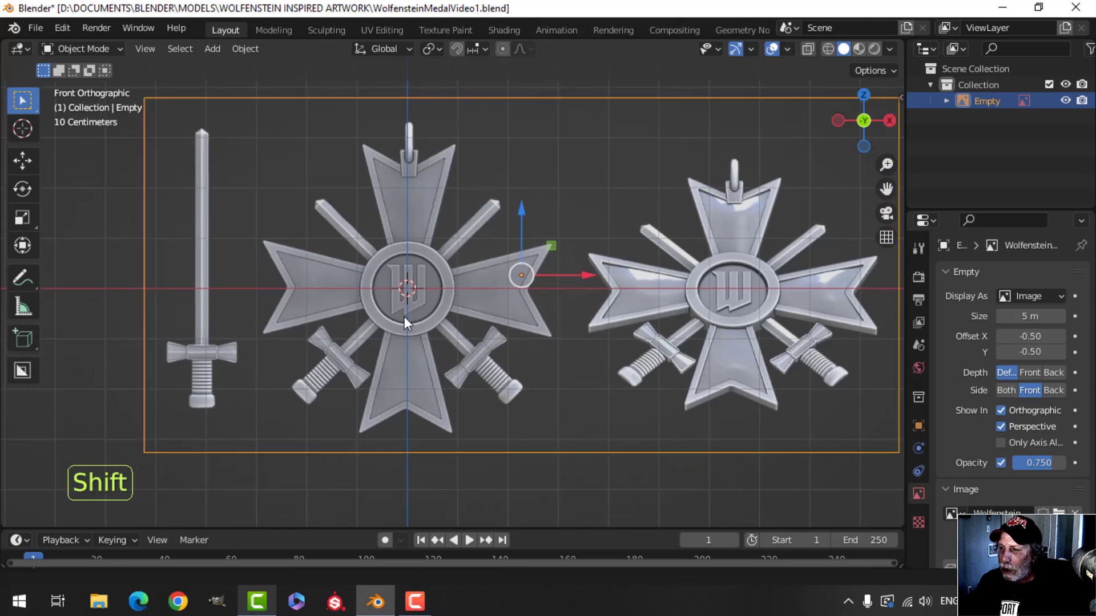
key(shift+a)
mouse_move(335, 242)
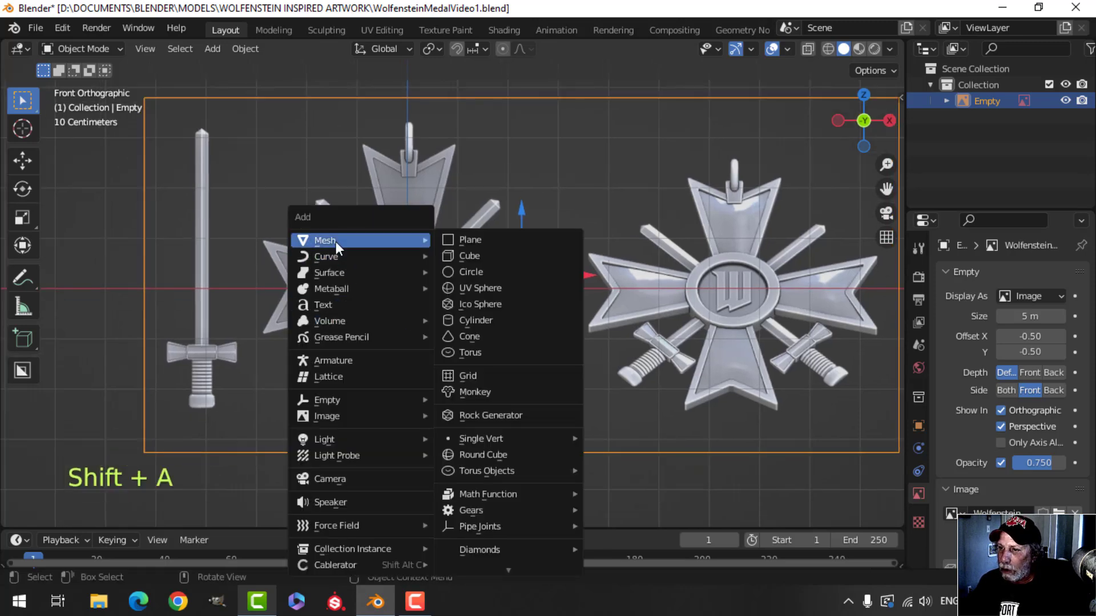
click(474, 271)
click(103, 514)
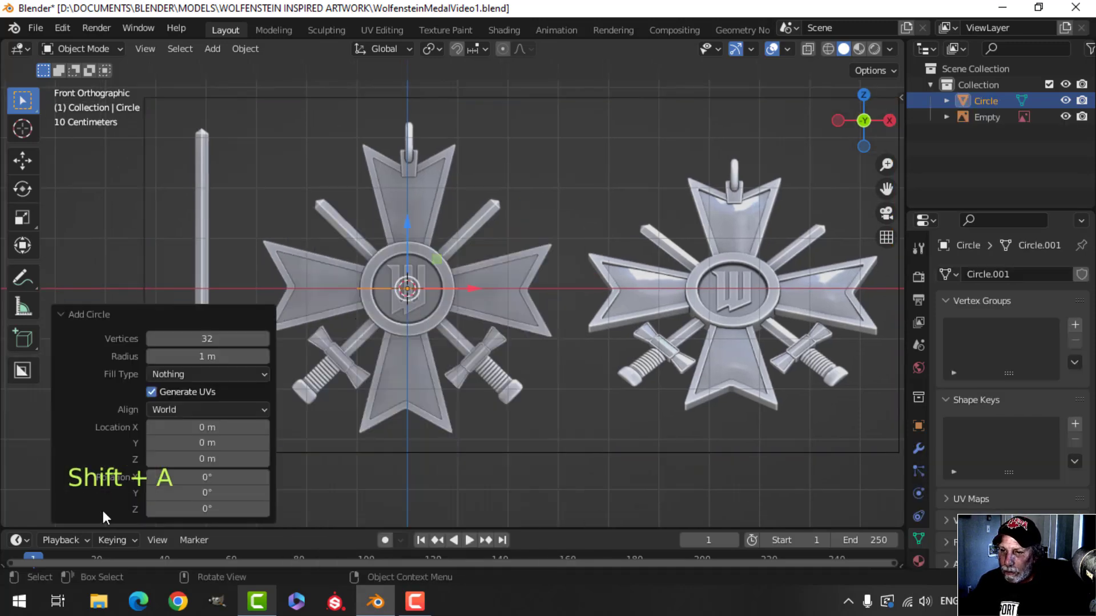
click(217, 344)
text(22)
key(Return)
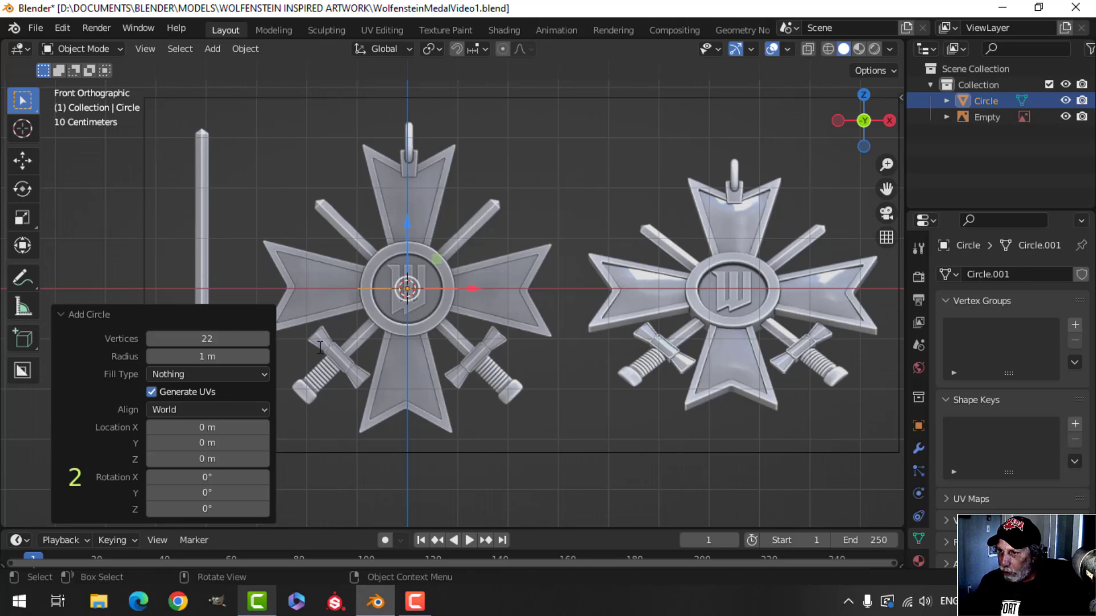
- Scale the circle's vertices by about 0.956 so its width matches the medal's central ring
scroll(508, 300, up, 3)
key(Tab)
shift+middle_drag(475, 291, 572, 320)
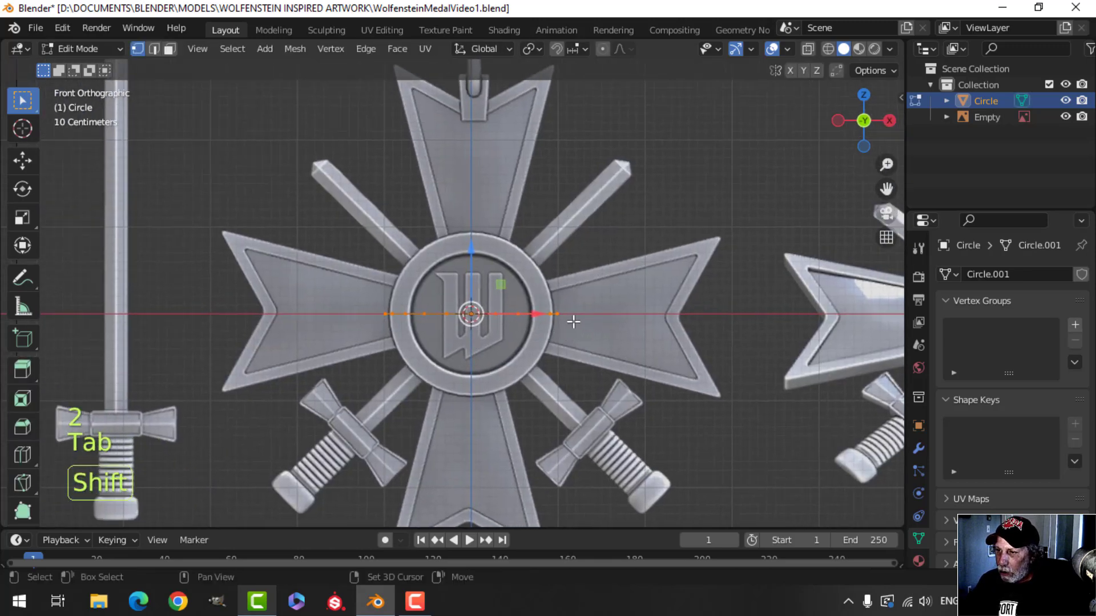
scroll(644, 313, up, 2)
key(s)
click(637, 313)
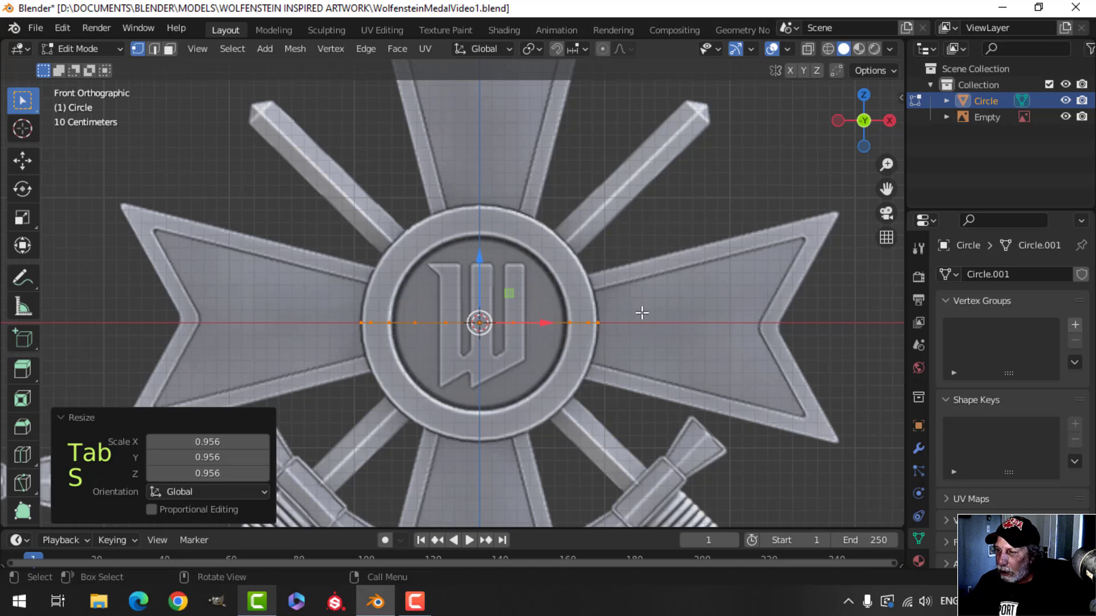
- Rotate the circle 90° about the X axis and fine-tune its scale to the central ring's outer edge
key(r)
key(x)
key(9)
key(0)
click(643, 313)
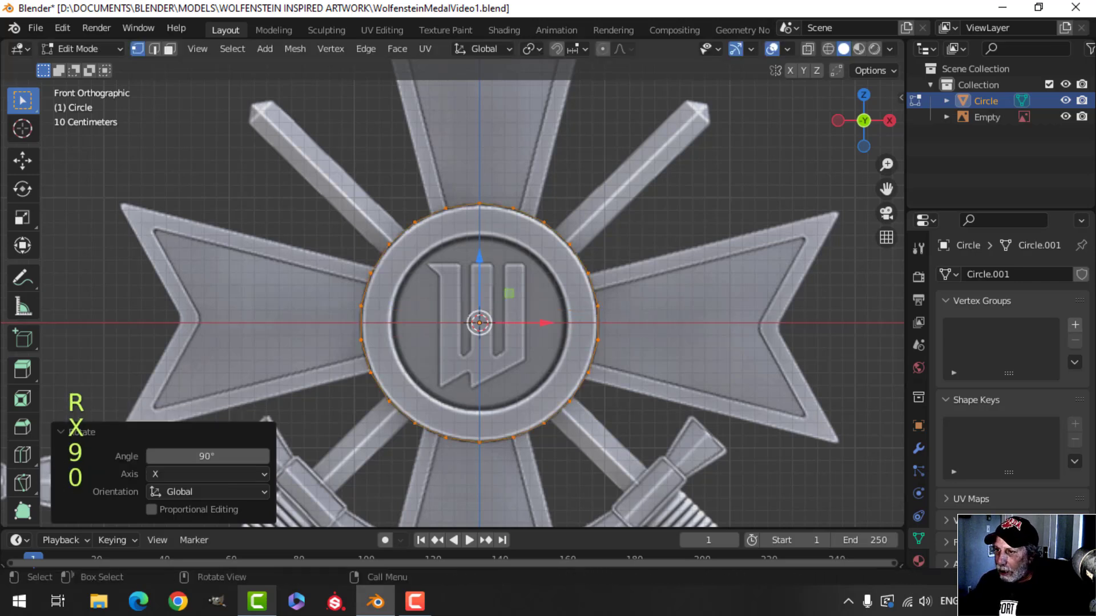
shift+middle_drag(642, 313, 601, 244)
key(s)
click(638, 286)
- Extrude the circle's edge inward to form the ring's rim and fill the center with a face
scroll(637, 287, down, 1)
key(e)
right_click(601, 245)
key(s)
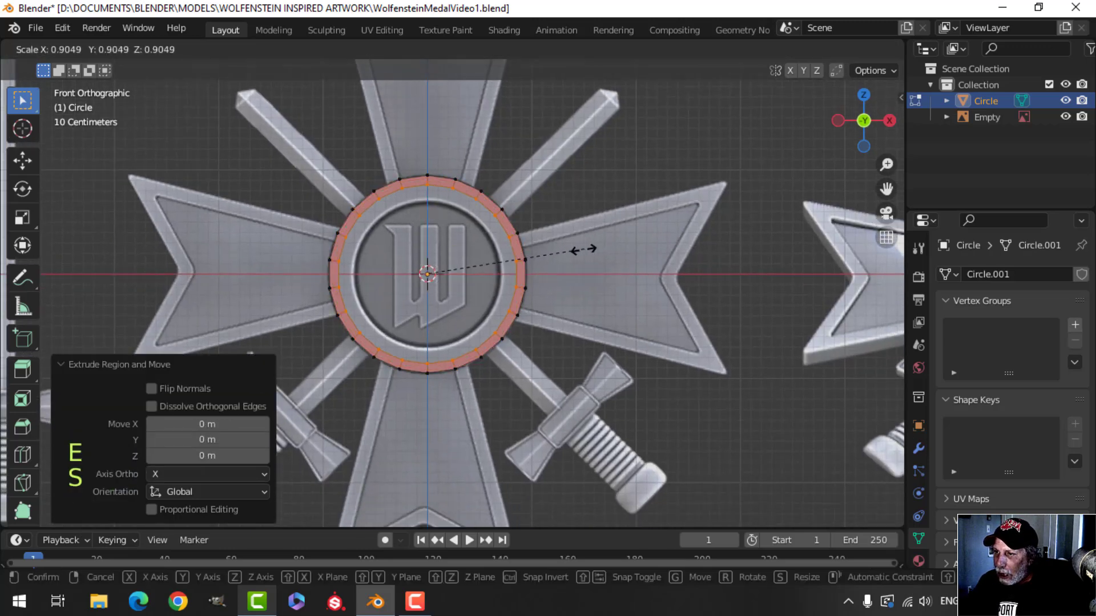
click(552, 253)
key(f)
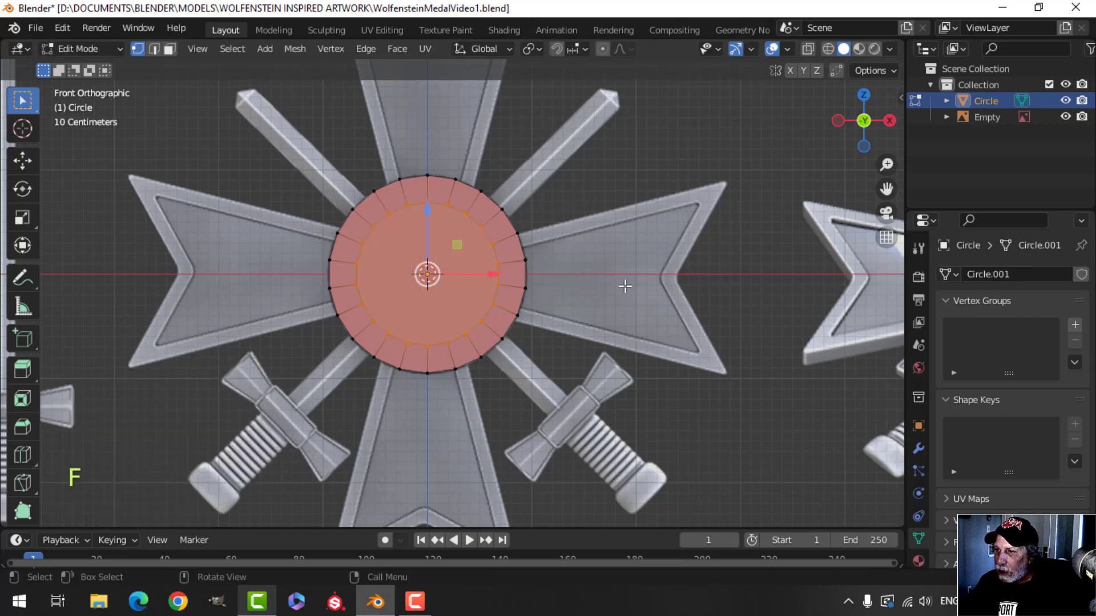
- Extrude the whole disc about 0.51 m along Y to give it thickness
key(a)
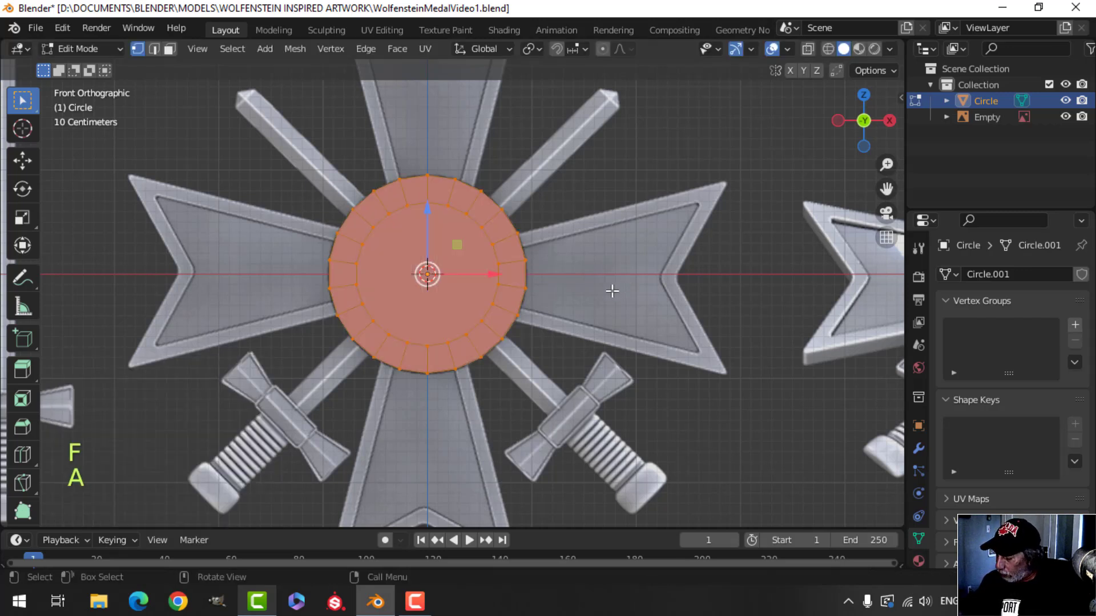
key(KP_3)
shift+middle_drag(611, 291, 477, 306)
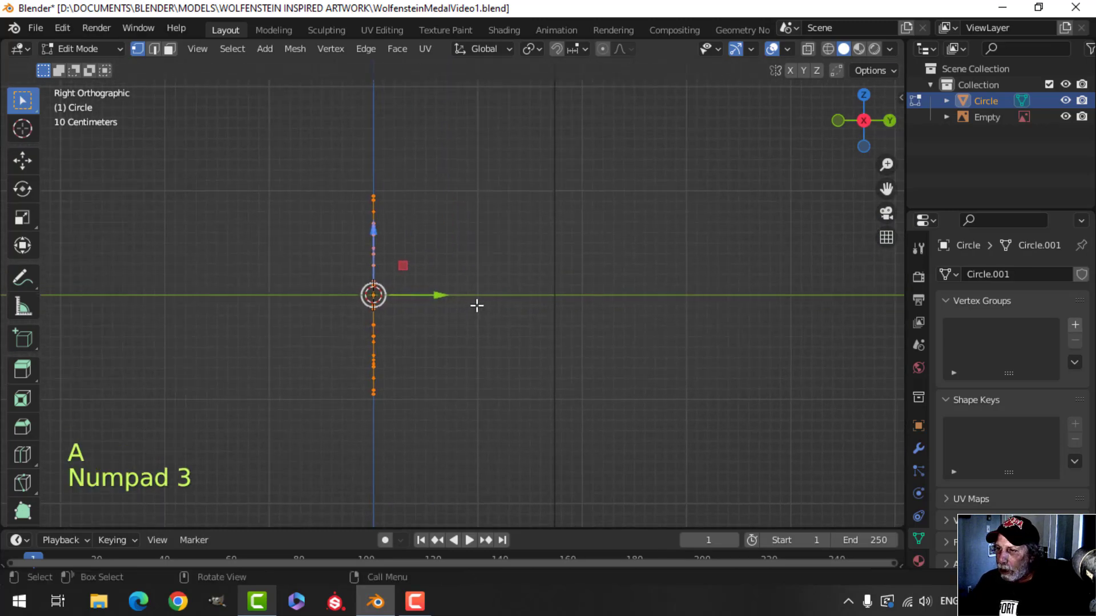
key(e)
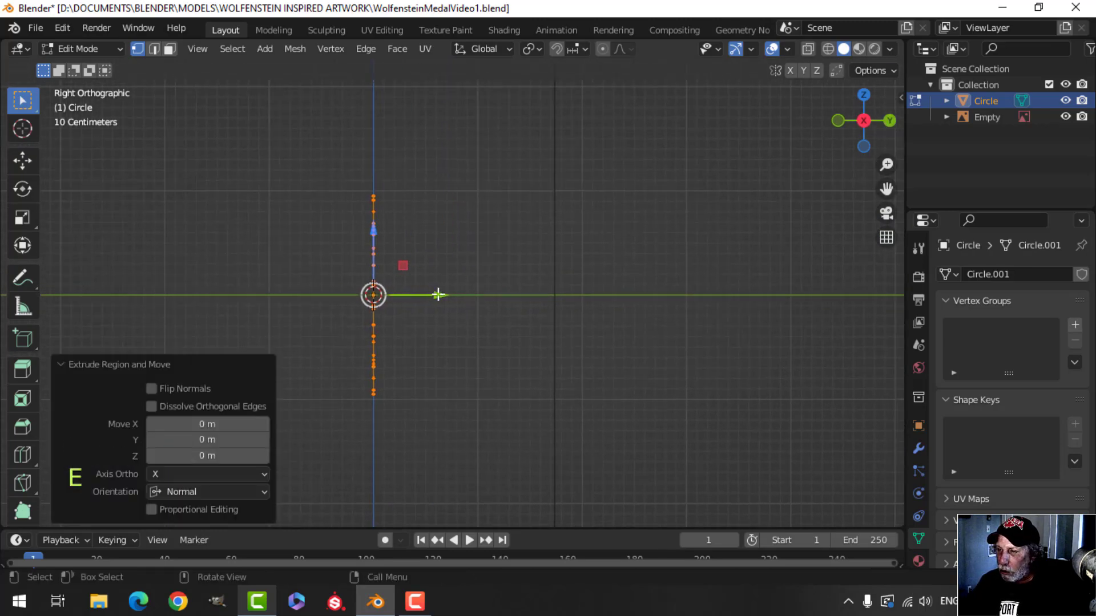
click(489, 294)
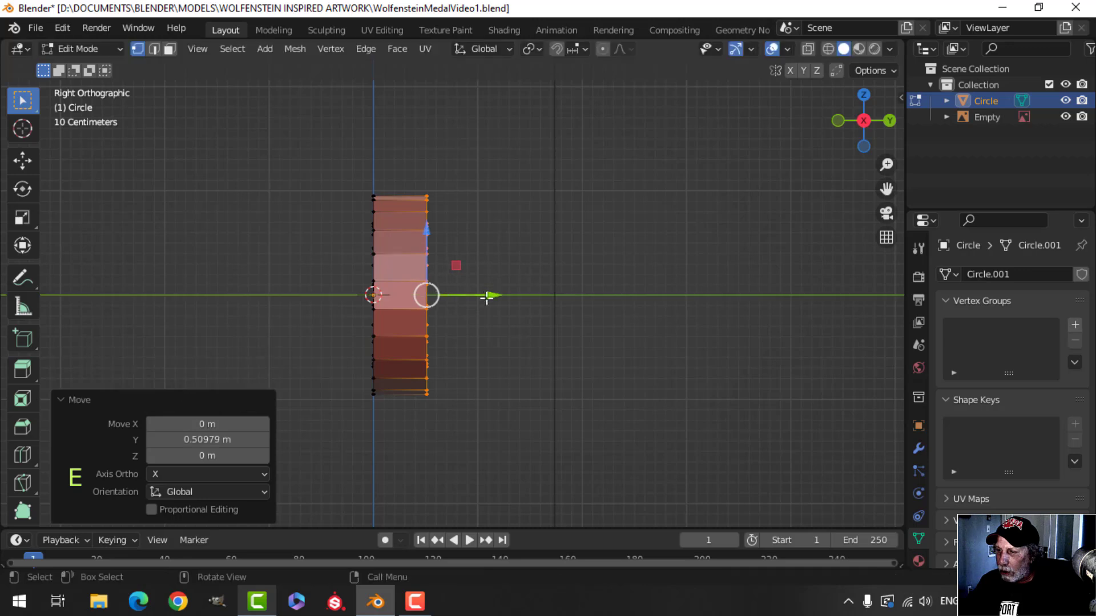
middle_drag(489, 294, 646, 270)
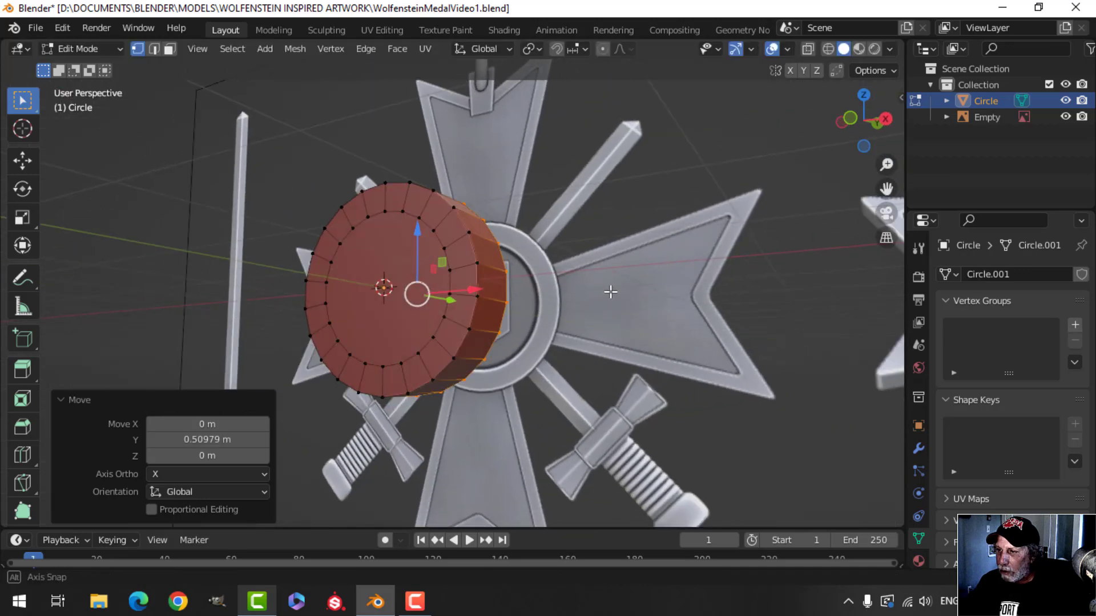
click(783, 46)
click(720, 357)
click(717, 357)
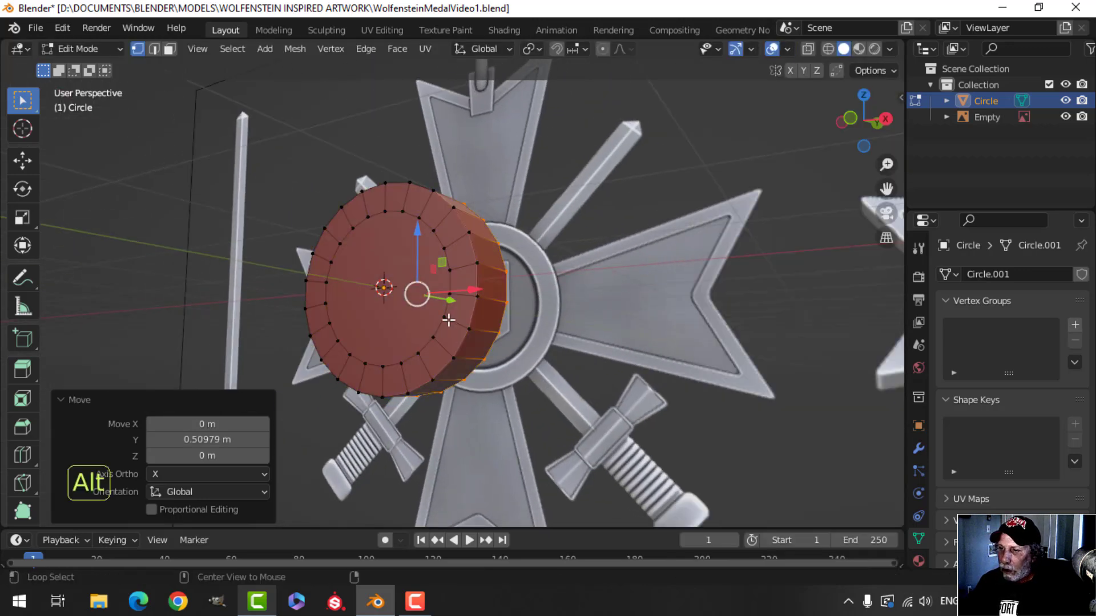
- Extrude the disc's front center face inward to create a recess inside the rim
key(alt+a)
key(3)
click(425, 314)
middle_drag(475, 299, 551, 280)
key(e)
click(523, 274)
key(alt+a)
- Bevel the rim's outer and inner front edge loops about 0.037 m with 2 segments
middle_drag(482, 281, 416, 284)
middle_drag(359, 304, 384, 325)
key(2)
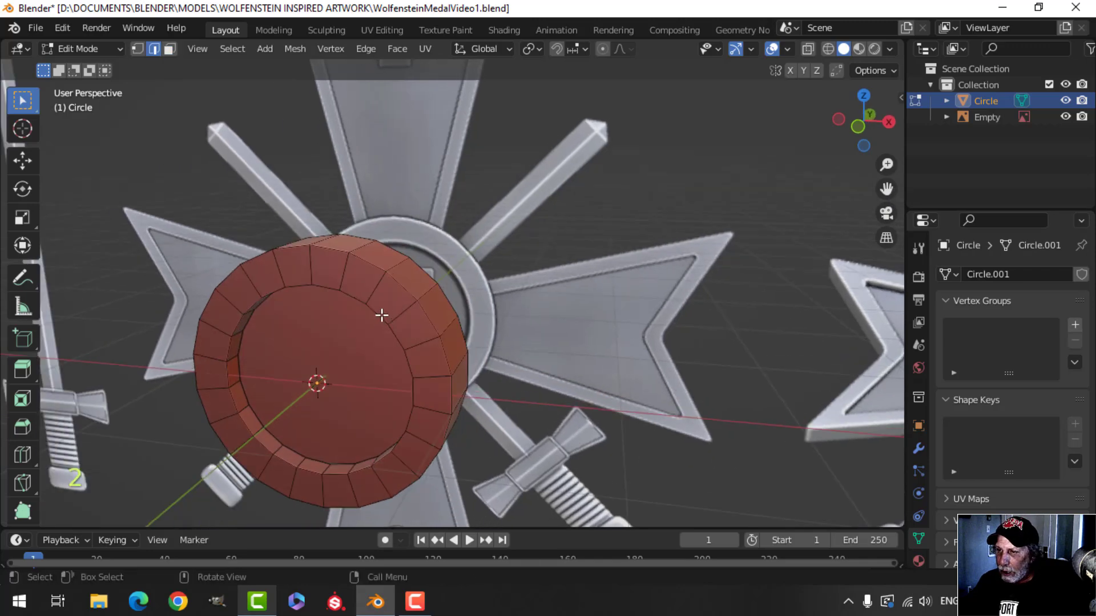
alt+shift+click(367, 261)
alt+shift+click(348, 296)
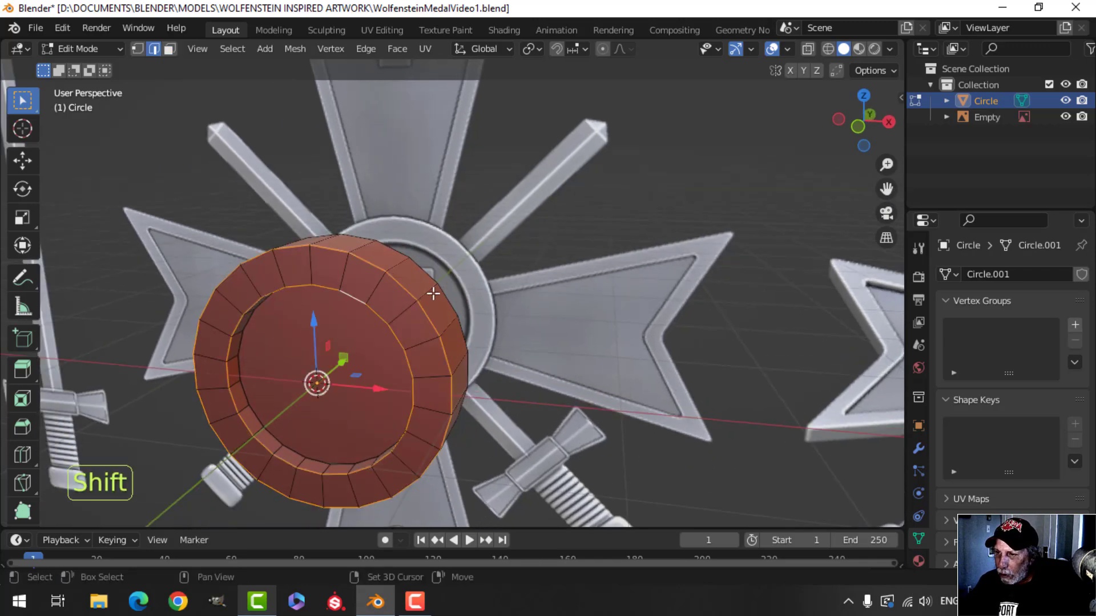
shift+middle_drag(435, 293, 420, 347)
scroll(420, 347, up, 3)
key(ctrl+b)
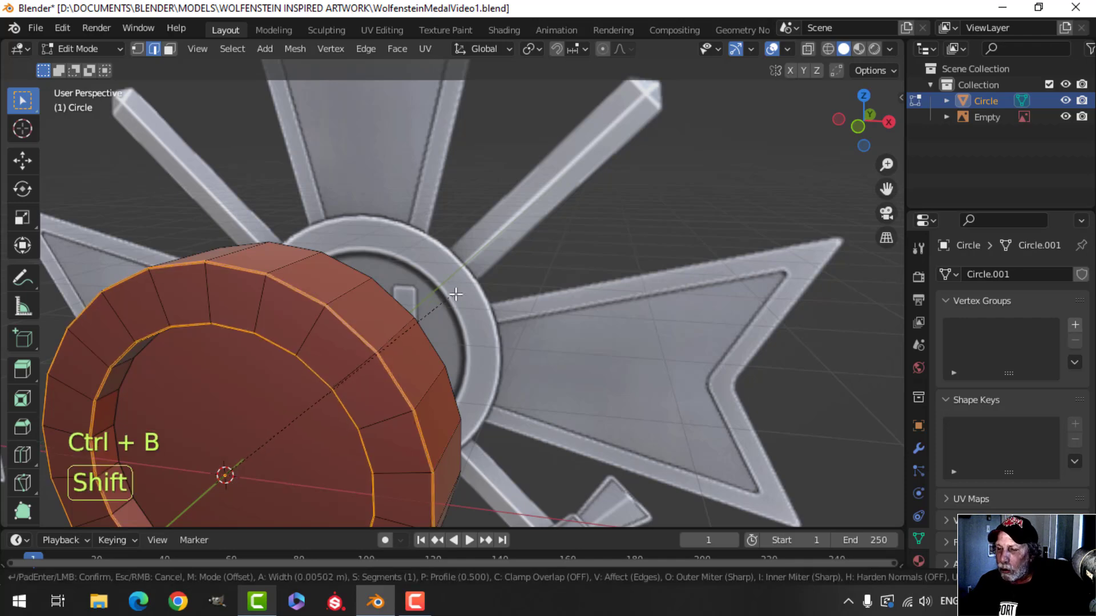
scroll(519, 261, up, 1)
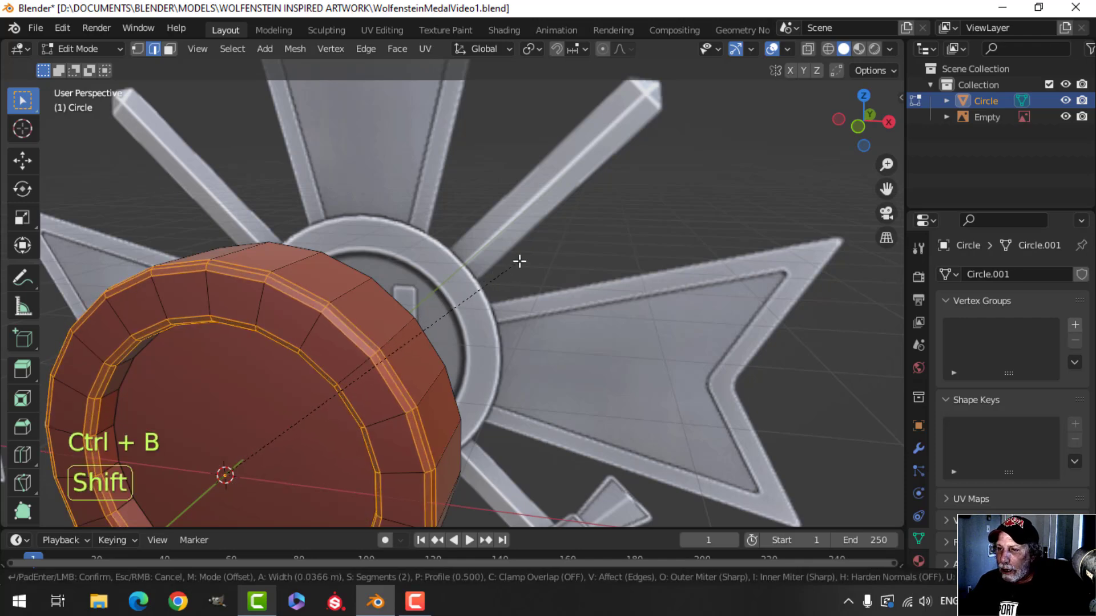
click(519, 261)
- Return to Object Mode and shade the disc smooth
key(Tab)
scroll(420, 311, down, 4)
scroll(415, 292, up, 1)
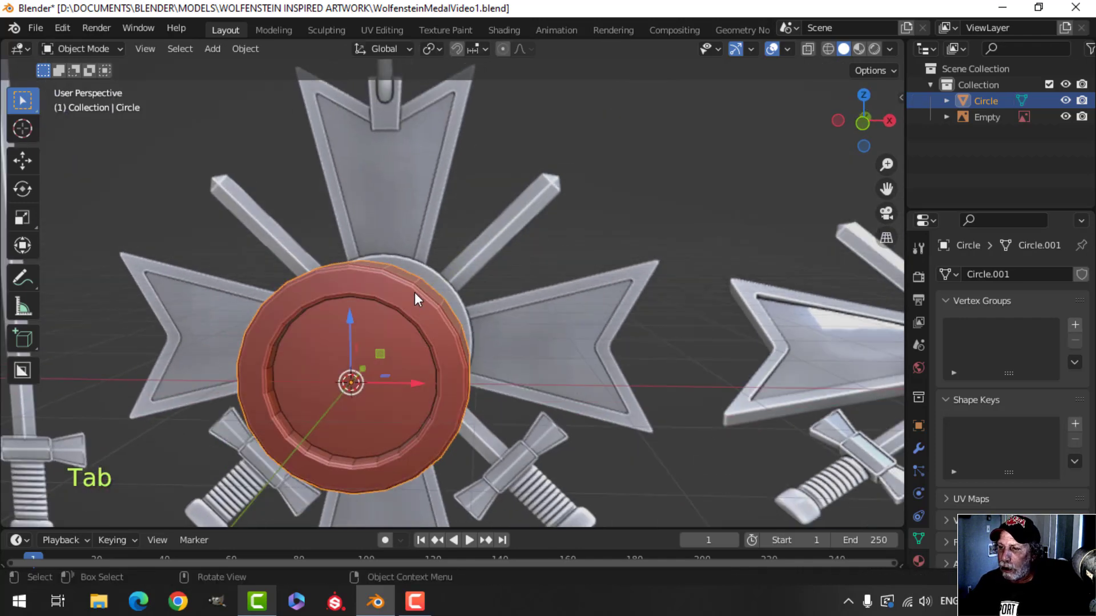
right_click(409, 289)
click(367, 234)
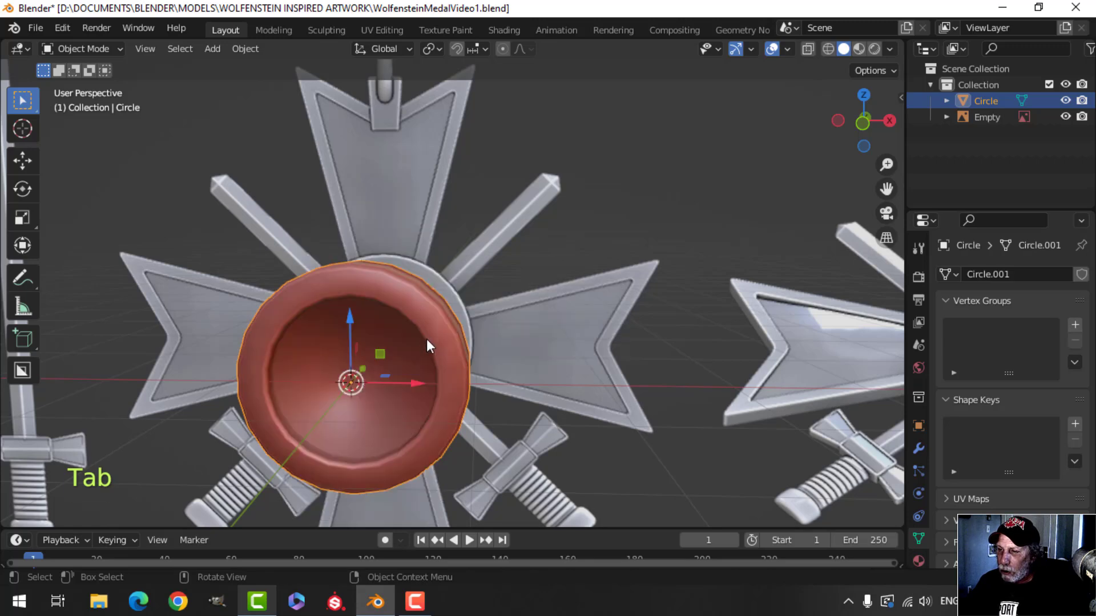
- Inset the recessed center face slightly to tighten the shading around its border
key(alt+a)
shift+middle_drag(427, 339, 475, 285)
click(421, 273)
key(Tab)
key(alt+a)
key(3)
click(420, 273)
key(i)
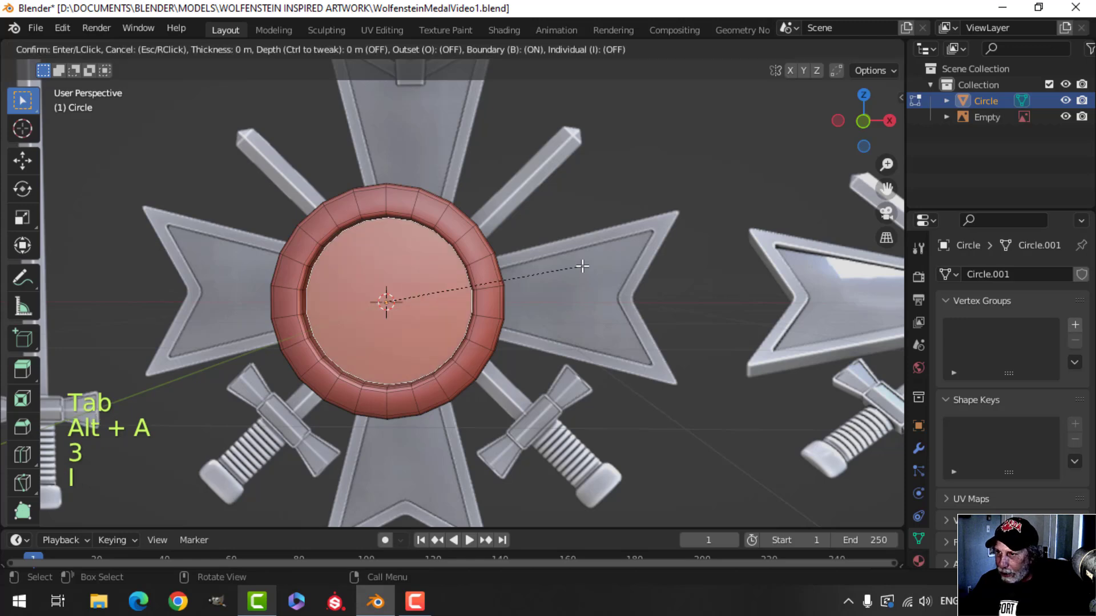
click(545, 275)
key(Tab)
scroll(457, 290, up, 2)
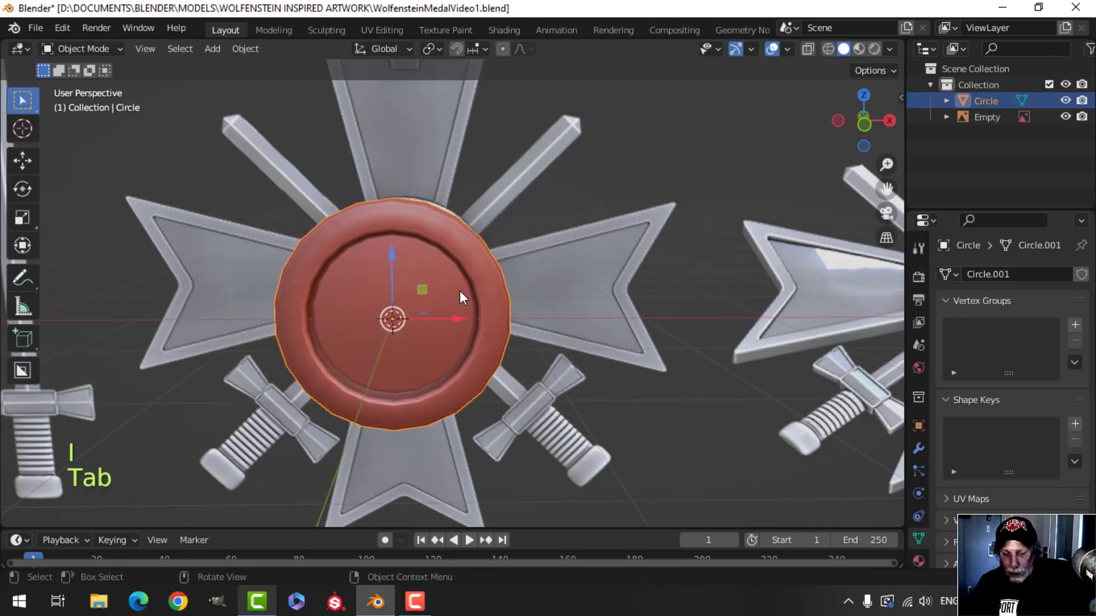
- Apply a level 1 subdivision to the disc and shade it smooth
key(ctrl+1)
right_click(424, 262)
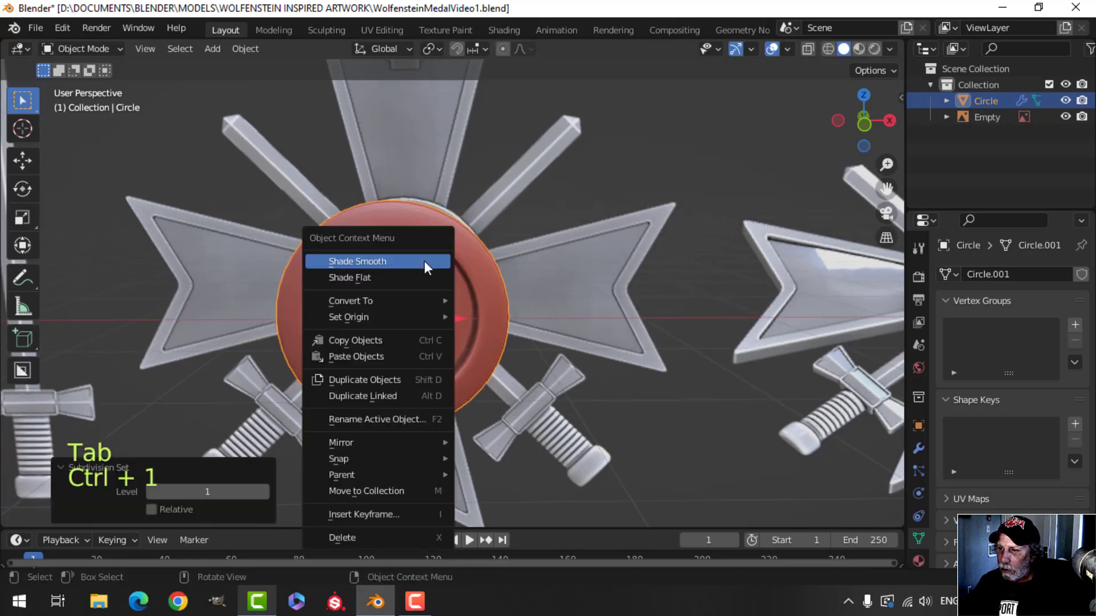
click(424, 262)
key(alt+a)
- Delete the disc's back center face and its surrounding ring of faces, then return to Object Mode in front view
scroll(420, 290, down, 2)
middle_drag(420, 290, 568, 311)
key(Tab)
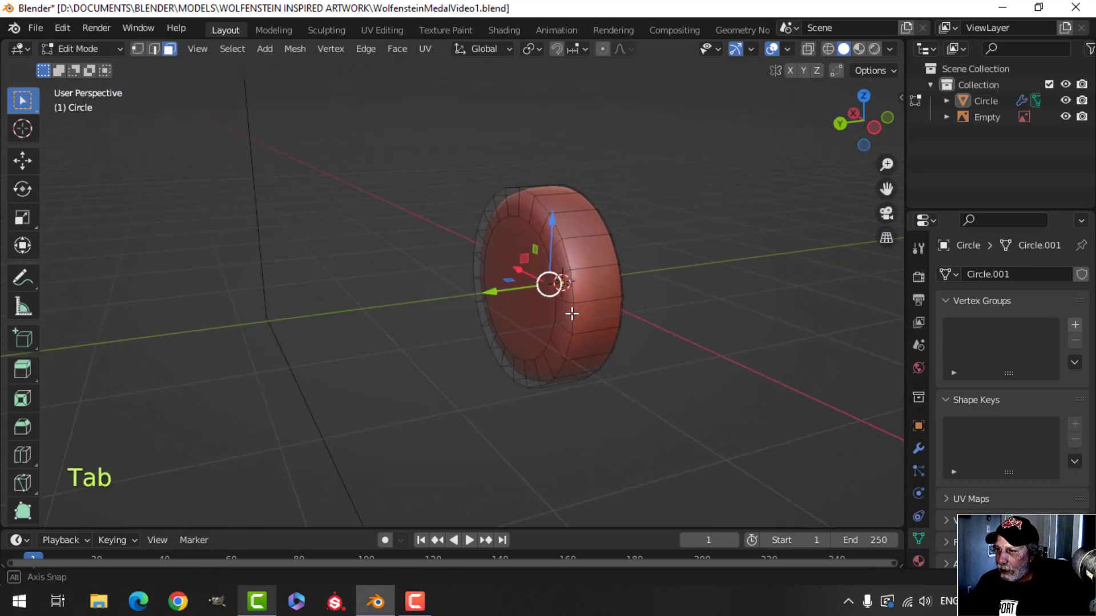
key(alt+a)
key(3)
click(557, 300)
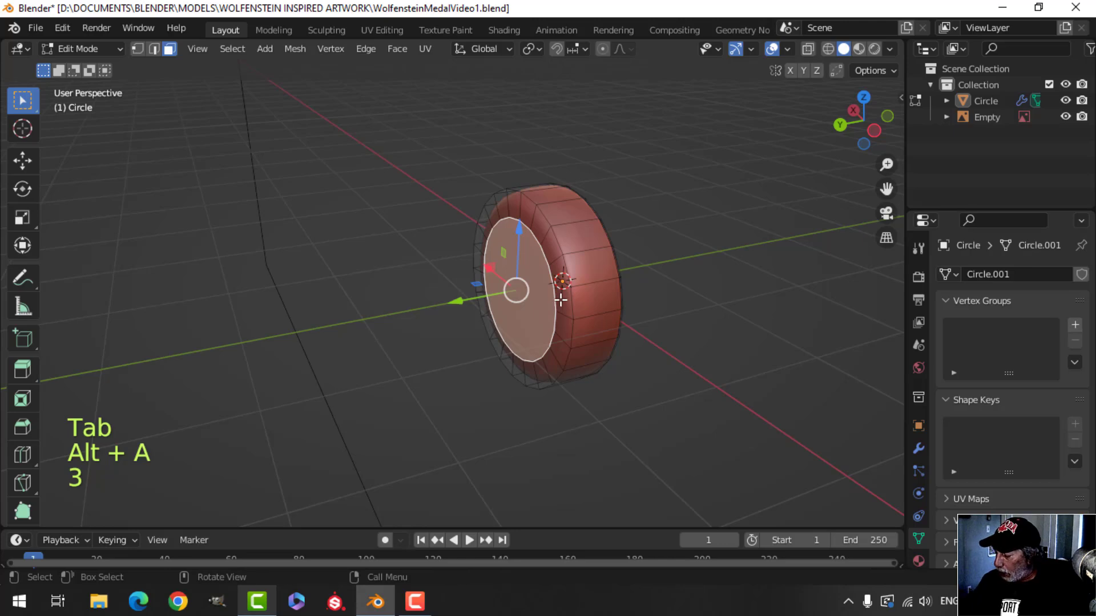
key(ctrl+KP_Add)
key(x)
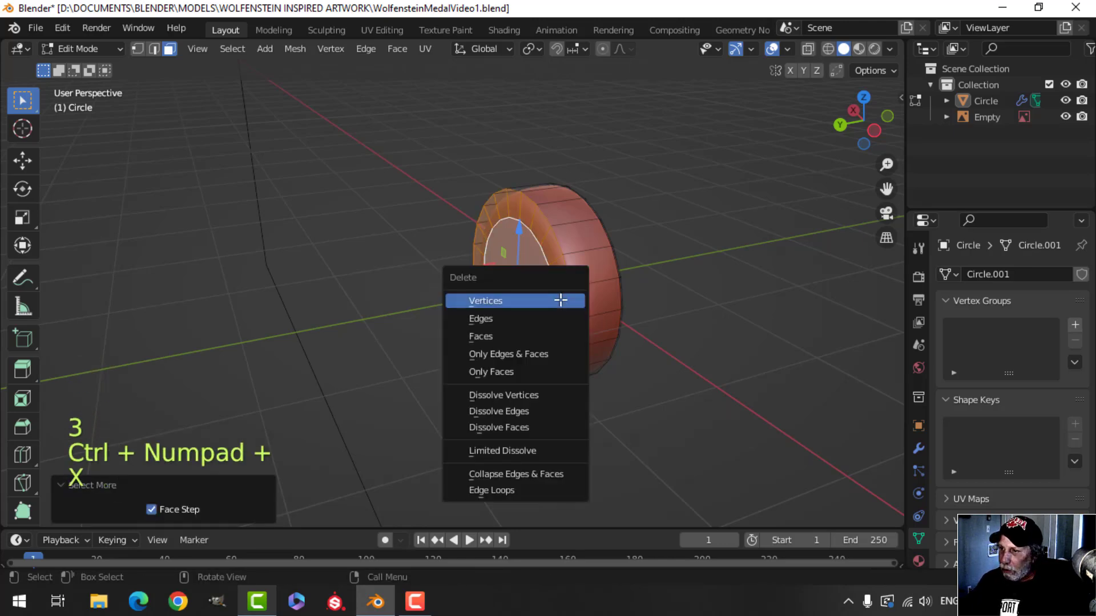
click(523, 336)
middle_drag(650, 283, 469, 283)
key(Tab)
key(alt+a)
key(KP_1)
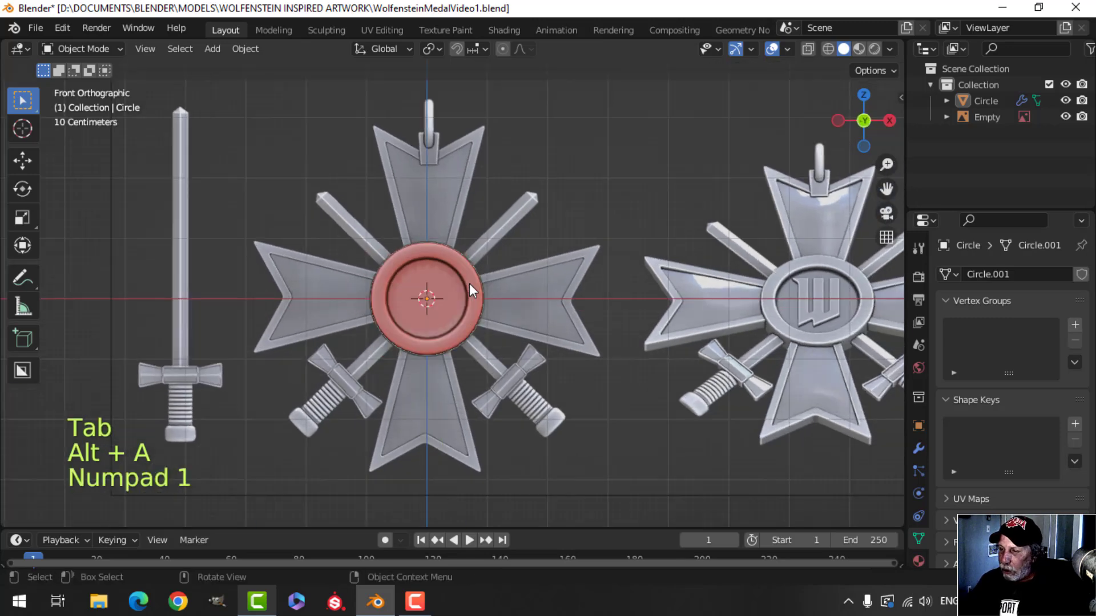
- Add a plane at the disc's center and rotate its mesh 90 degrees about X in Edit Mode
scroll(457, 288, up, 3)
scroll(451, 295, down, 2)
shift+middle_drag(239, 271, 318, 274)
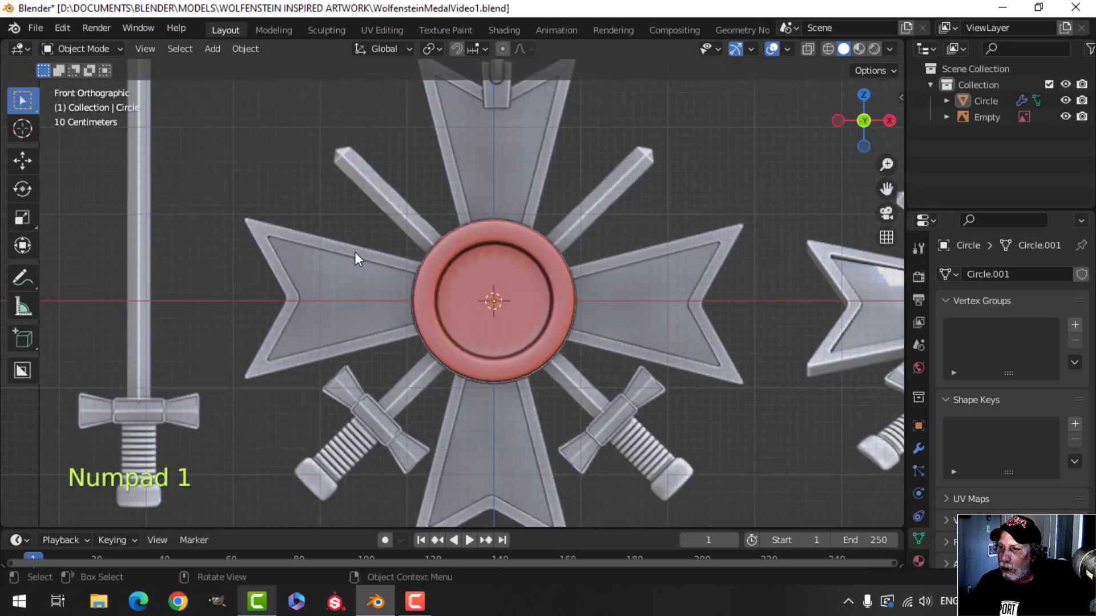
shift+middle_drag(507, 395, 530, 378)
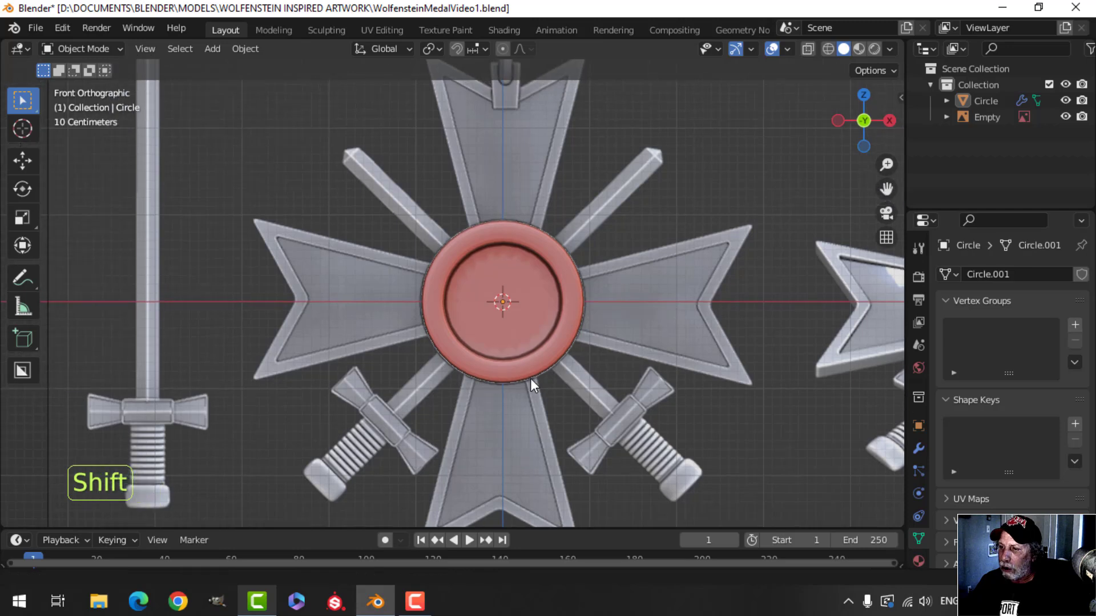
key(shift+a)
mouse_move(503, 241)
click(586, 240)
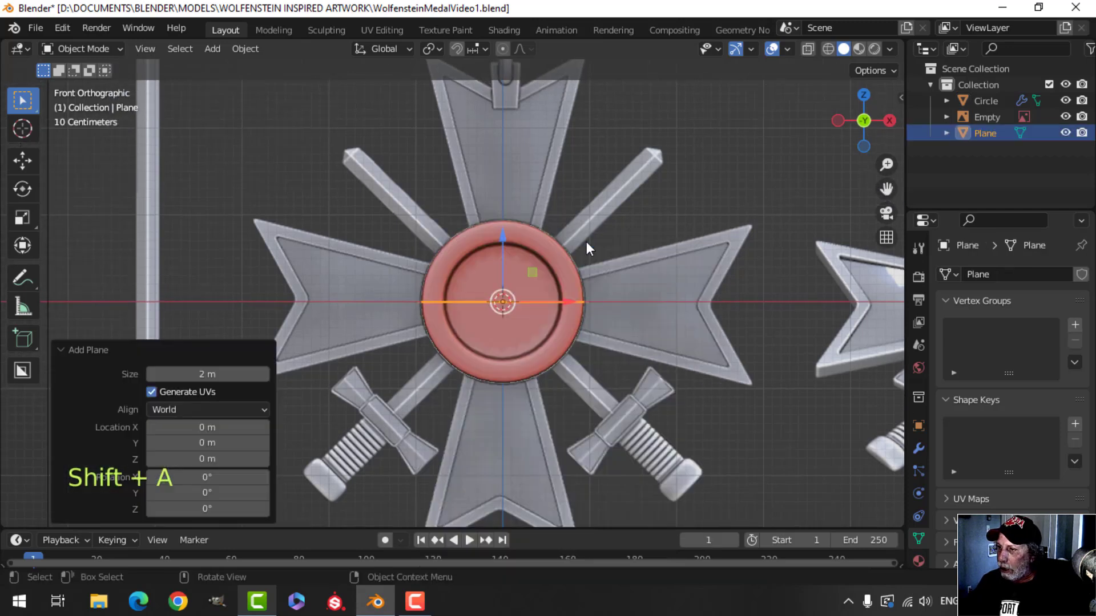
key(Tab)
text(rx90)
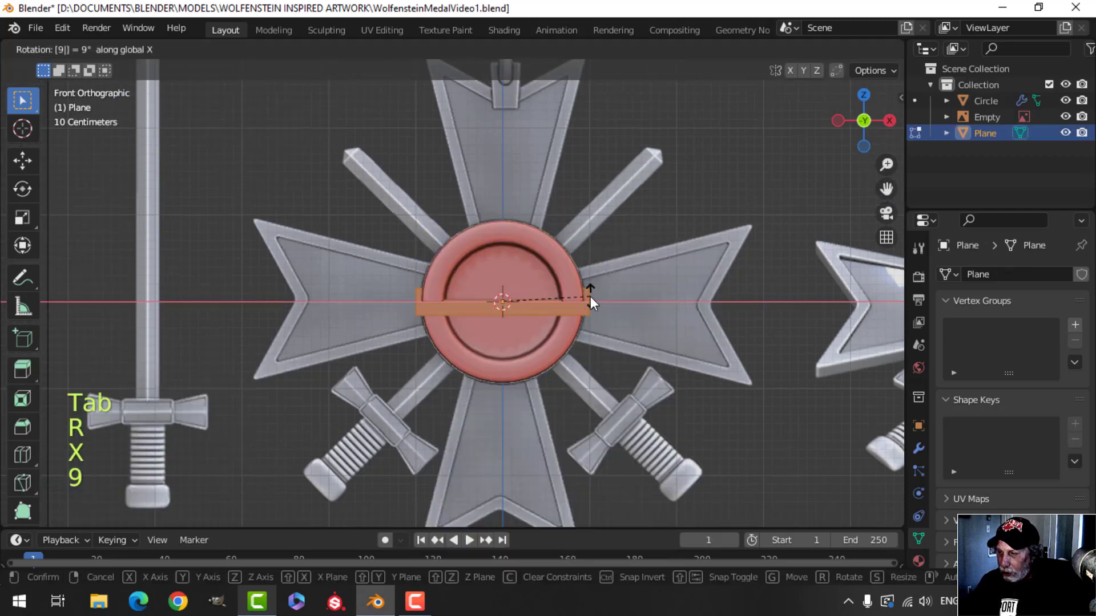
key(Return)
- Move the plane about 1.85 m along negative X over the cross's left arm, with the viewport in wireframe
drag(570, 301, 406, 304)
key(z)
click(305, 309)
shift+middle_drag(382, 298, 439, 281)
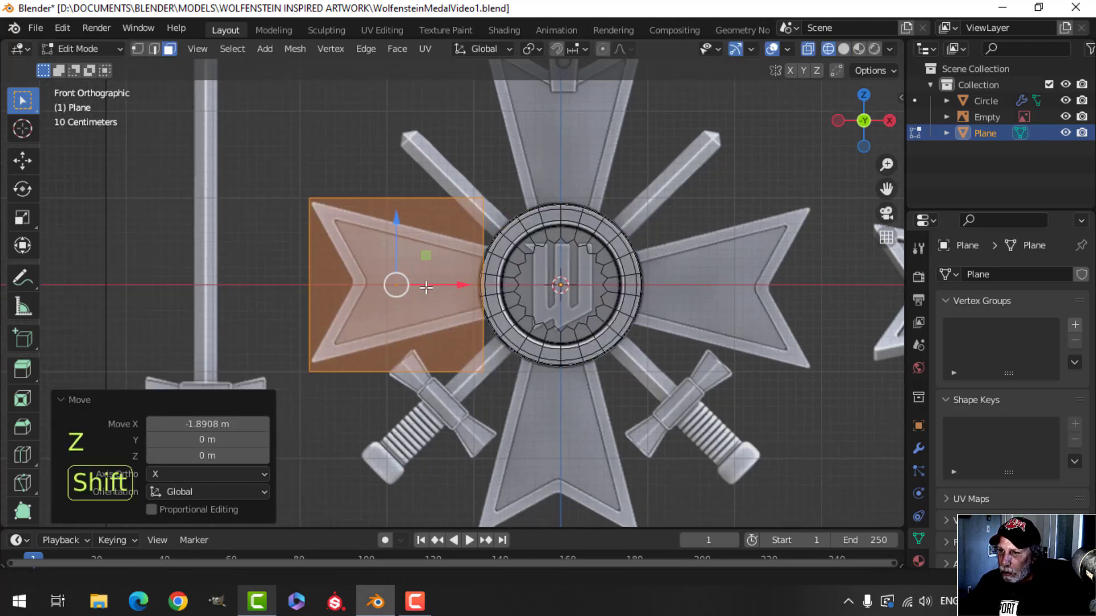
scroll(438, 281, up, 1)
drag(452, 279, 459, 280)
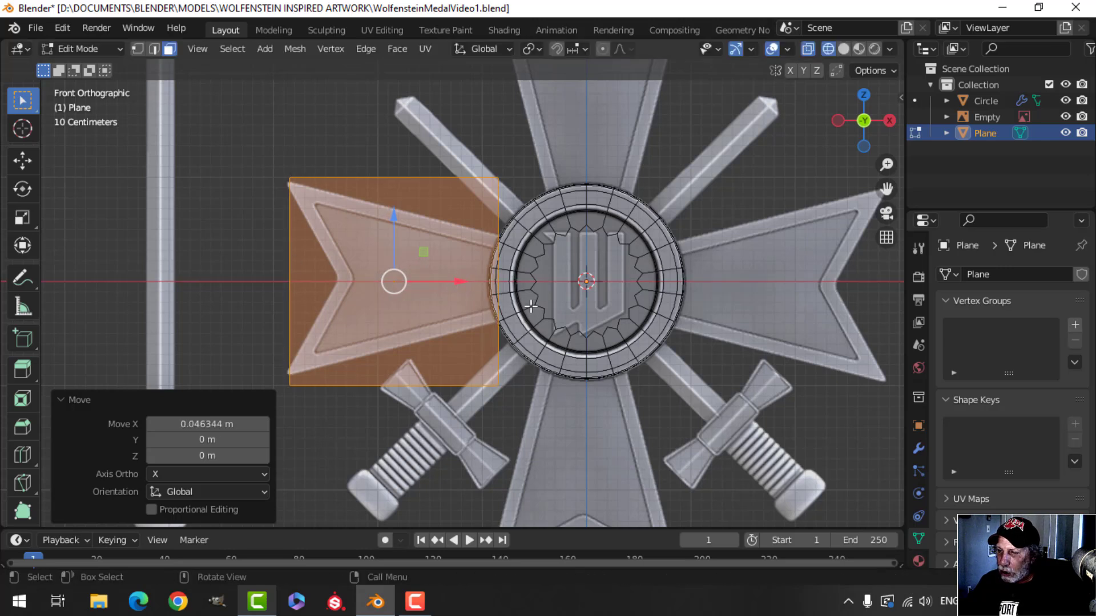
- Scale the plane down slightly and shift it about 0.07 m along negative X to match the left arm's outer tips
key(s)
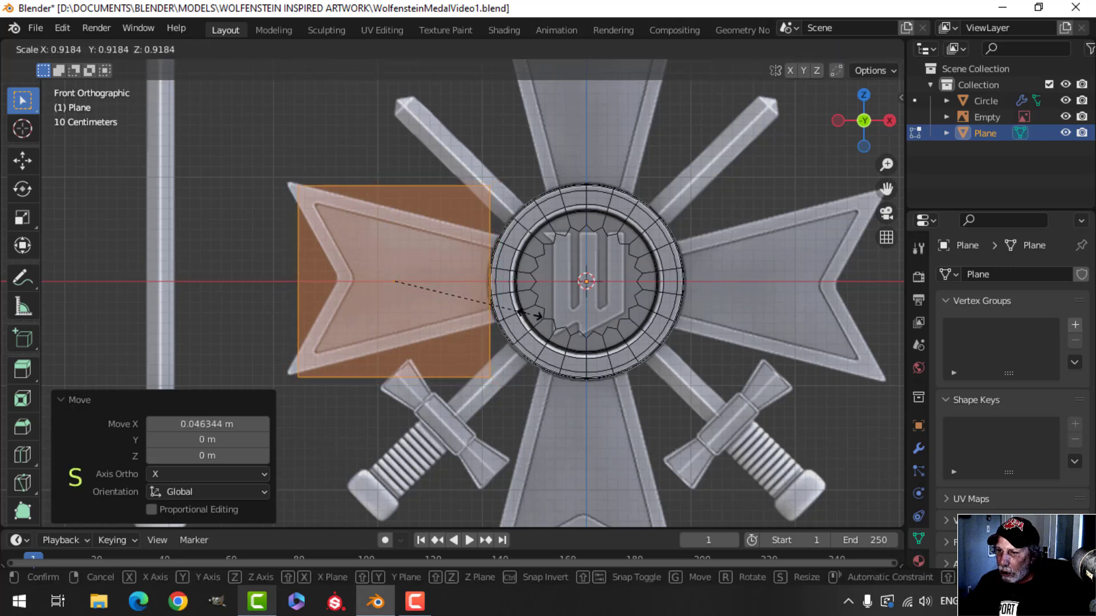
click(539, 316)
drag(470, 281, 455, 277)
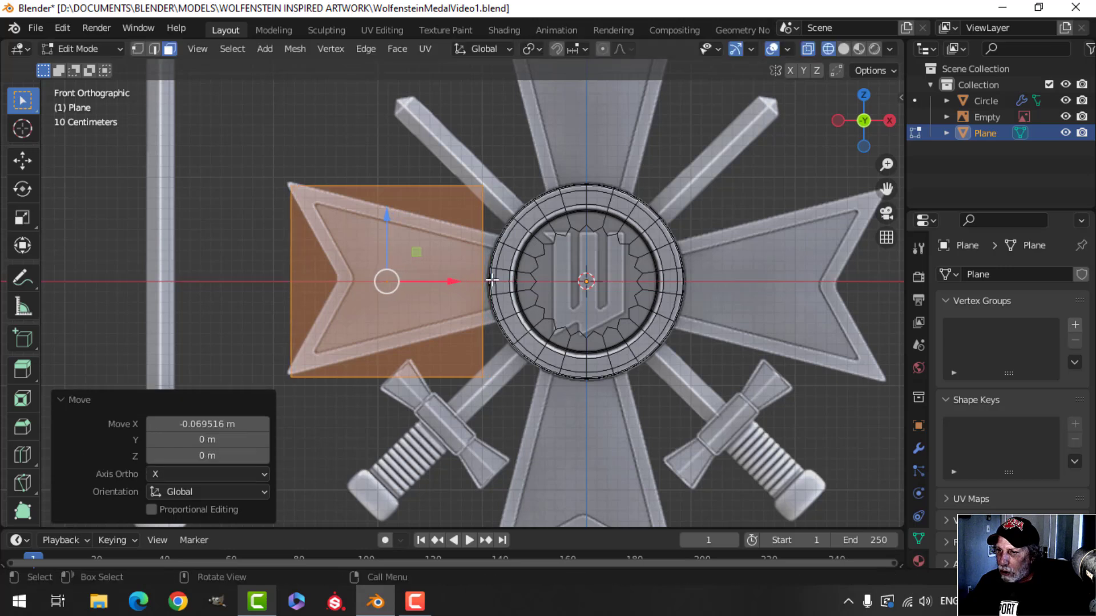
key(s)
click(512, 279)
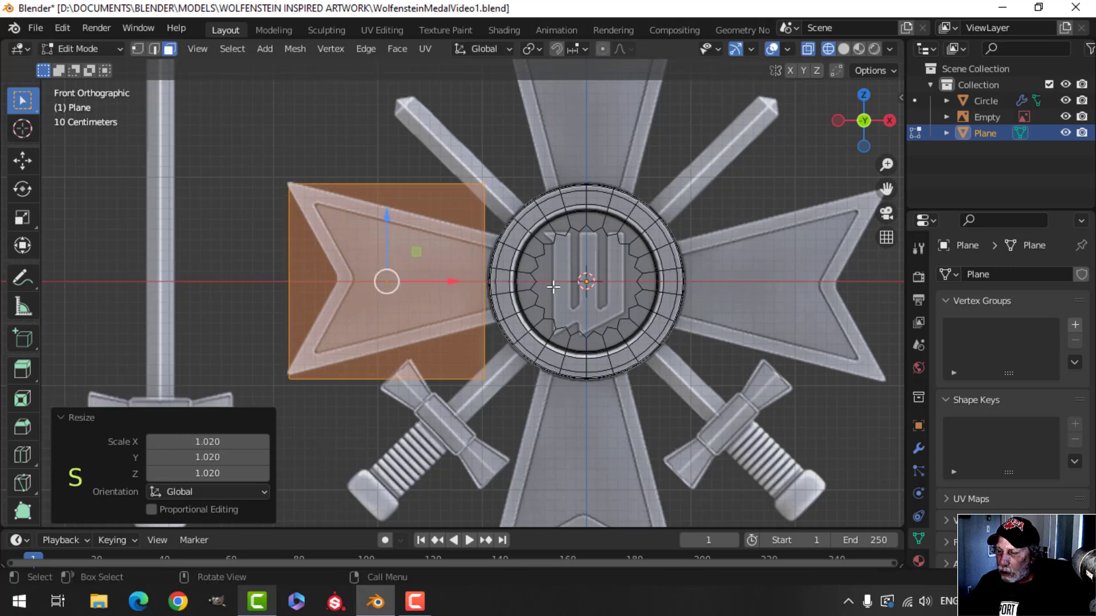
key(alt+a)
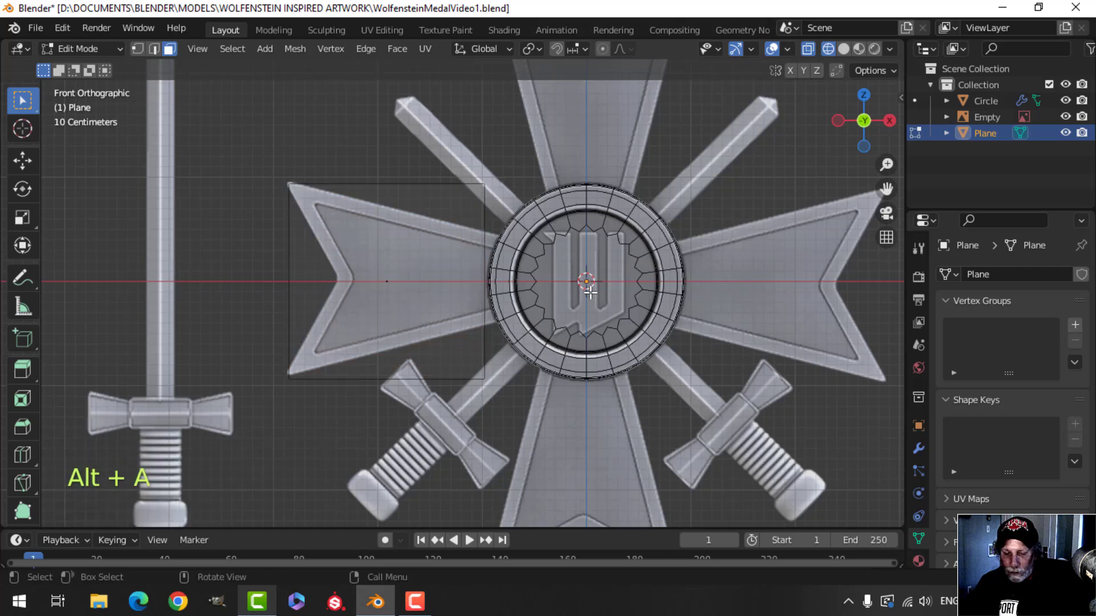
- Move the plane's inner edge about 0.24 m toward the disc's center and scale it to about 0.41 to follow the arm's taper
key(2)
click(484, 264)
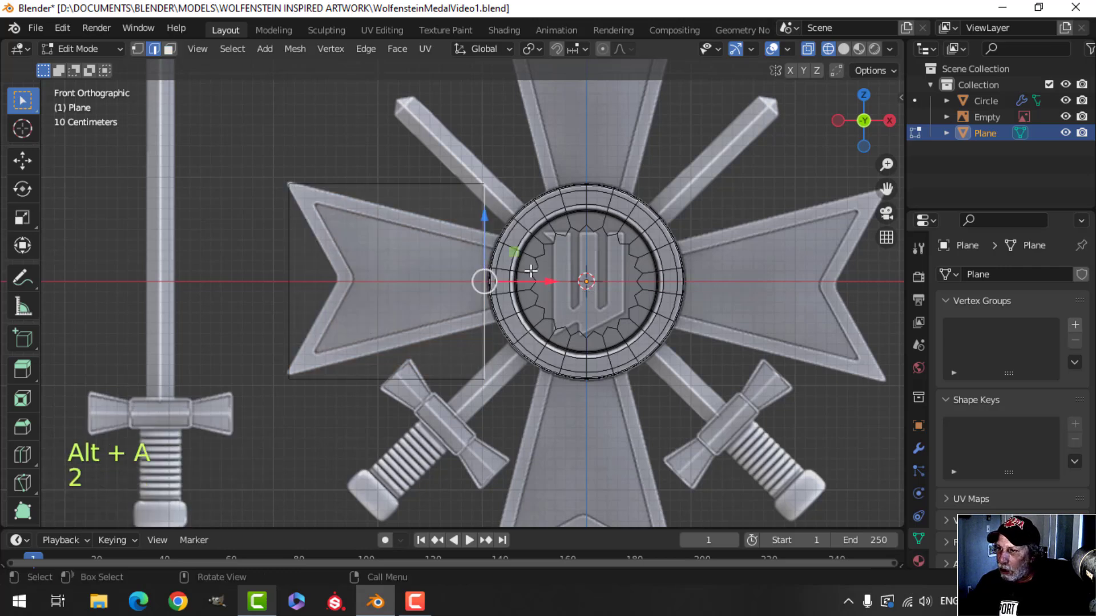
drag(485, 281, 582, 284)
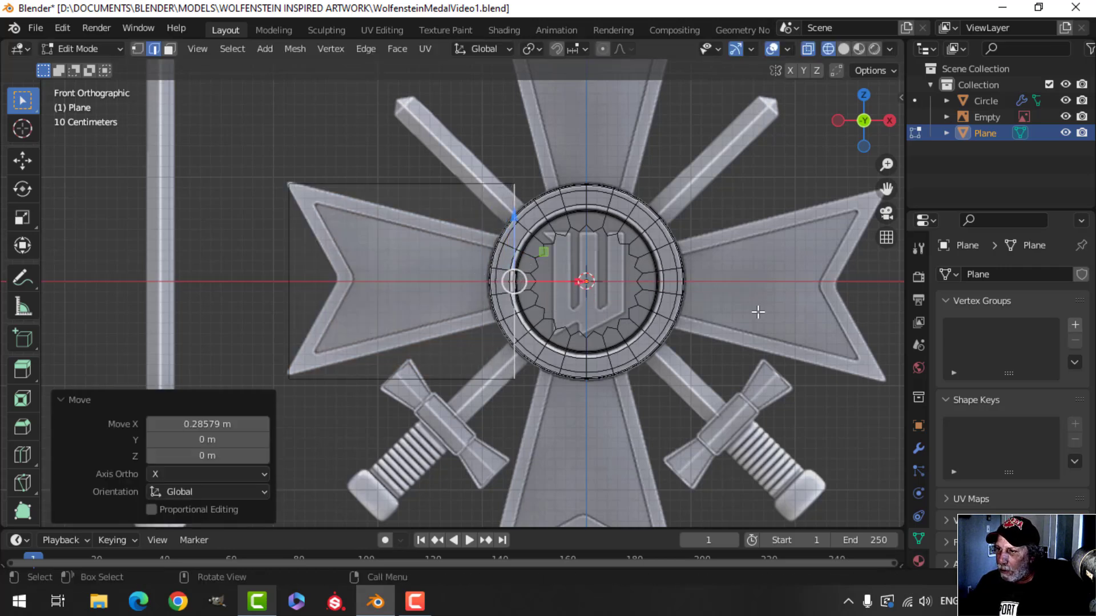
key(s)
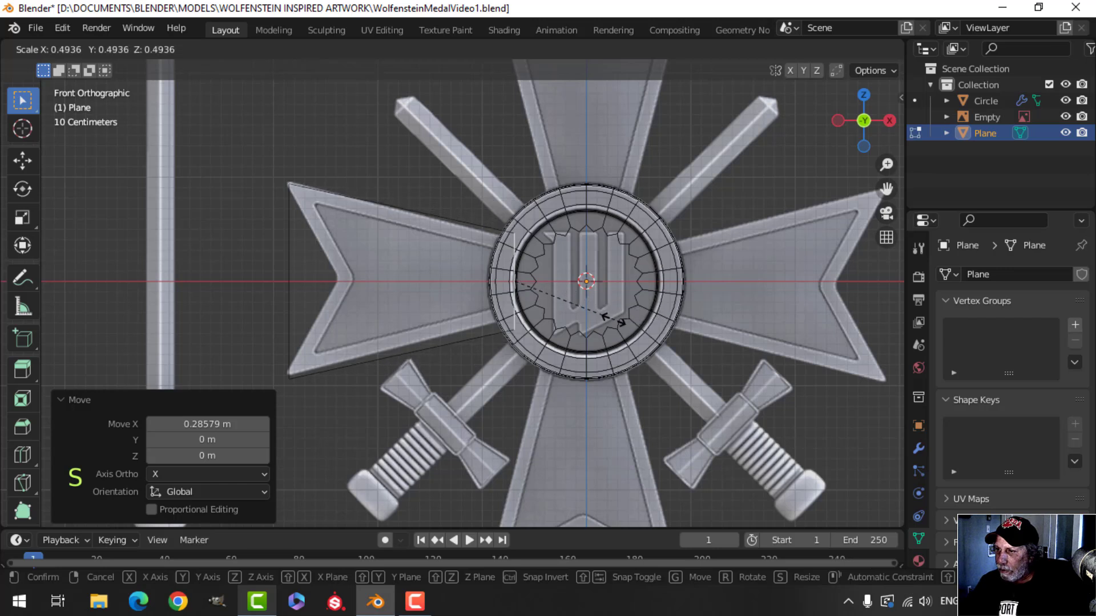
click(584, 307)
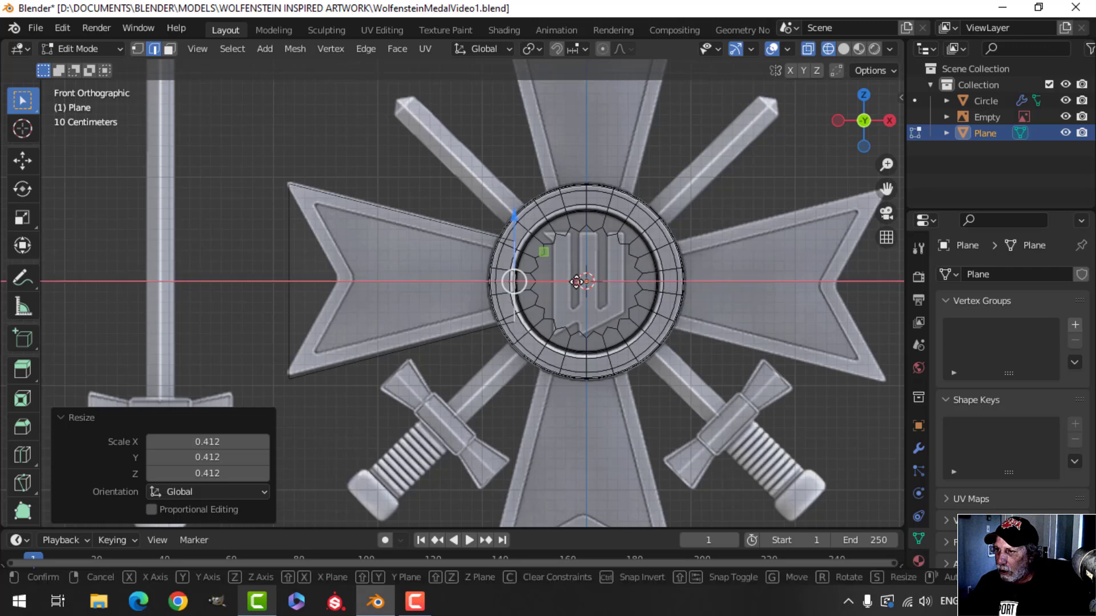
key(g)
key(x)
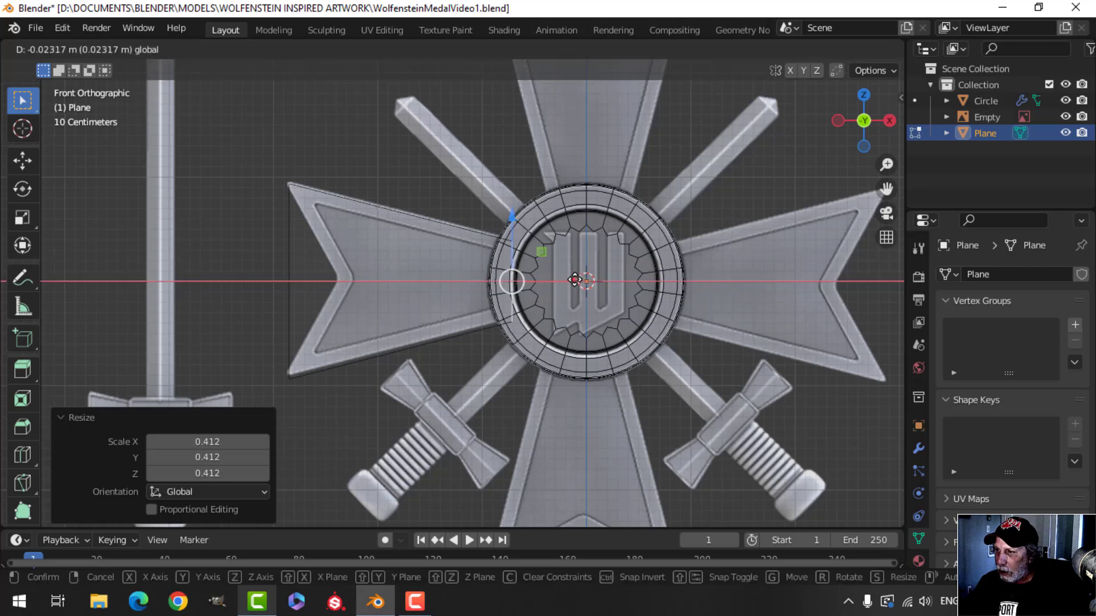
click(573, 278)
scroll(558, 288, up, 3)
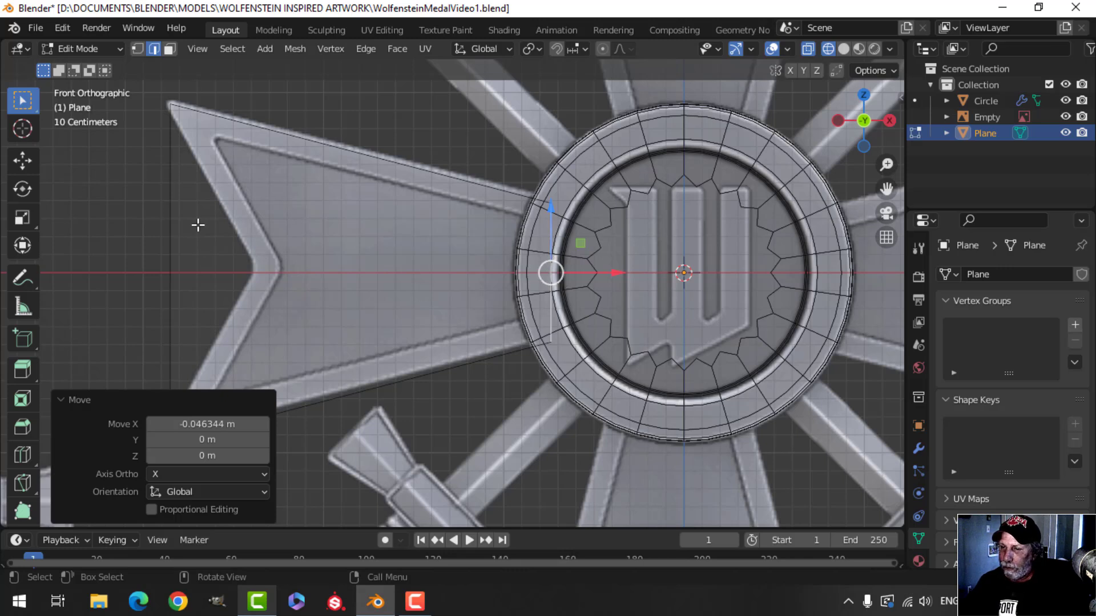
- Scale the arm's outer edge slightly to fit the reference tips and shift its inner edge slightly away from the disc's center
click(170, 227)
key(s)
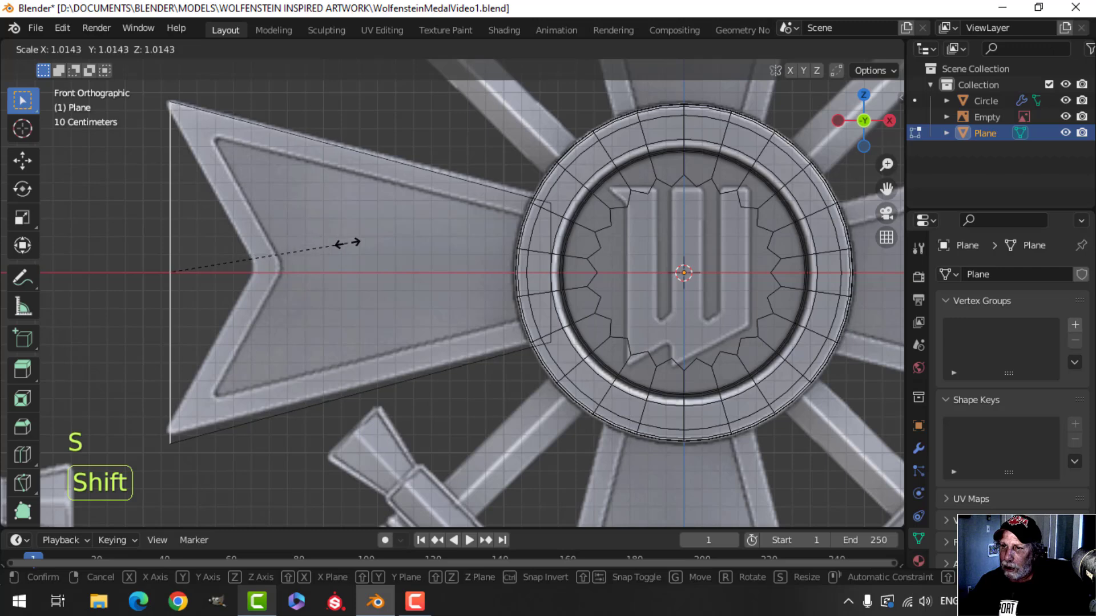
click(348, 243)
key(alt+a)
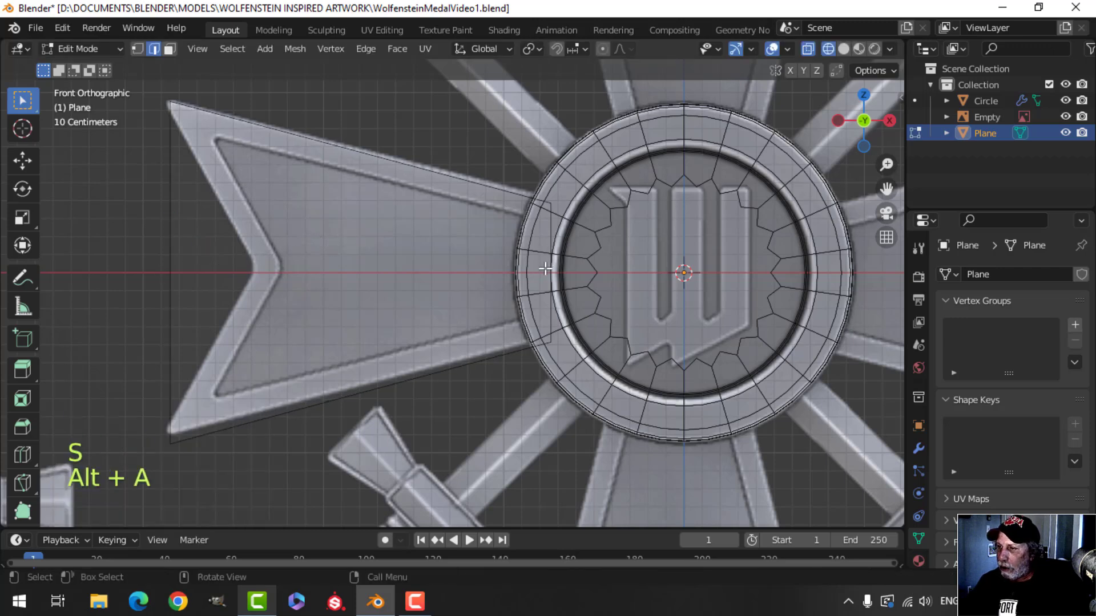
scroll(531, 246, down, 1)
click(532, 239)
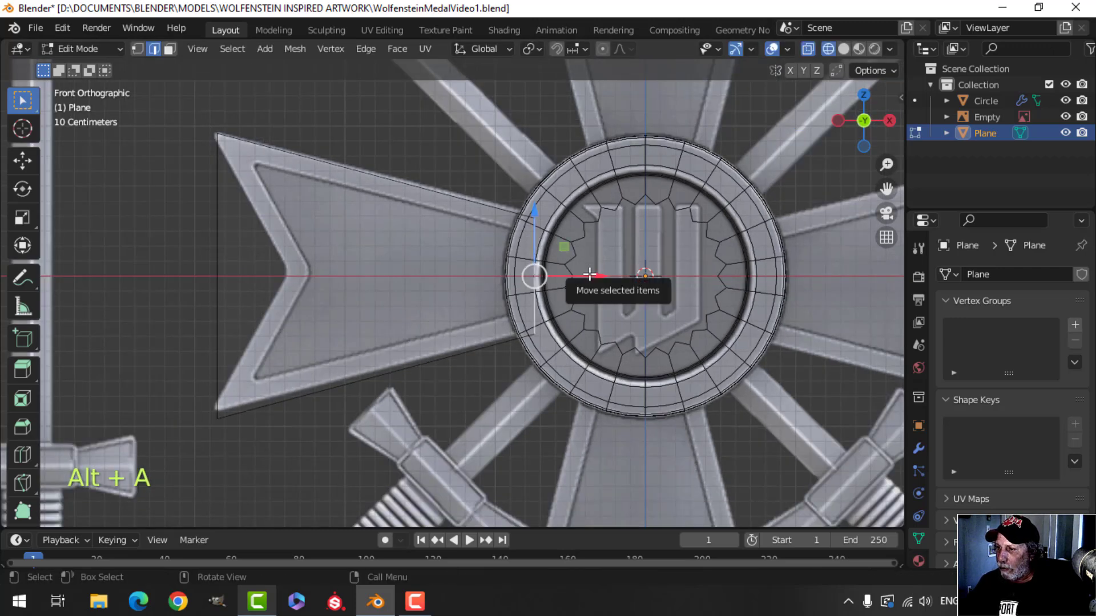
drag(589, 276, 582, 274)
- Add a centered lengthwise loop cut to the arm and move its outer middle vertex about 0.46 m inward to form the notch
key(a)
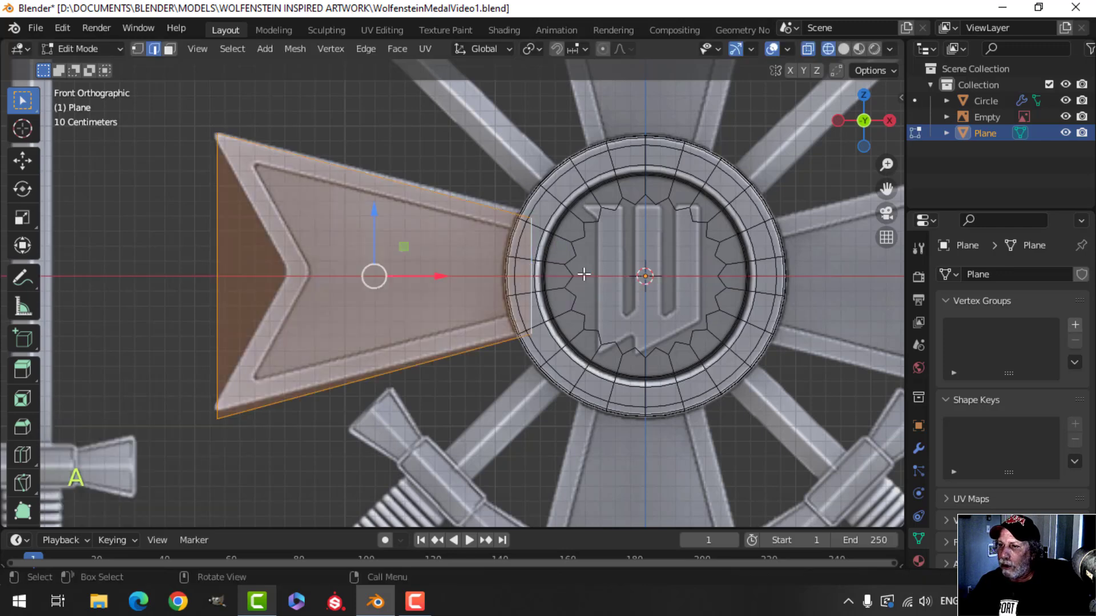
scroll(443, 262, down, 1)
shift+middle_drag(394, 262, 421, 270)
key(ctrl+r)
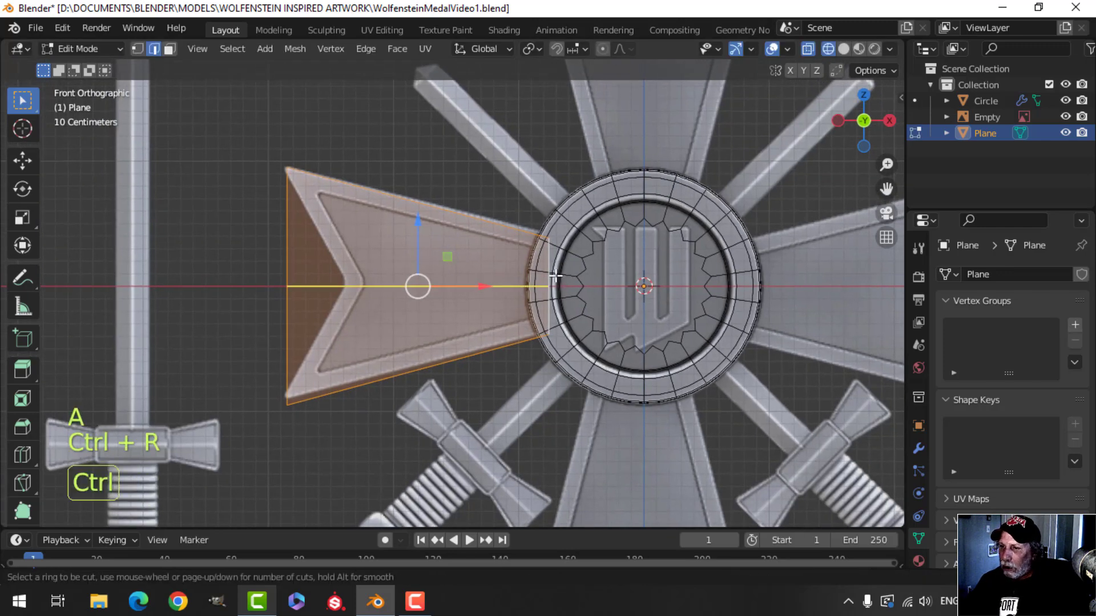
click(548, 275)
right_click(520, 289)
key(alt+a)
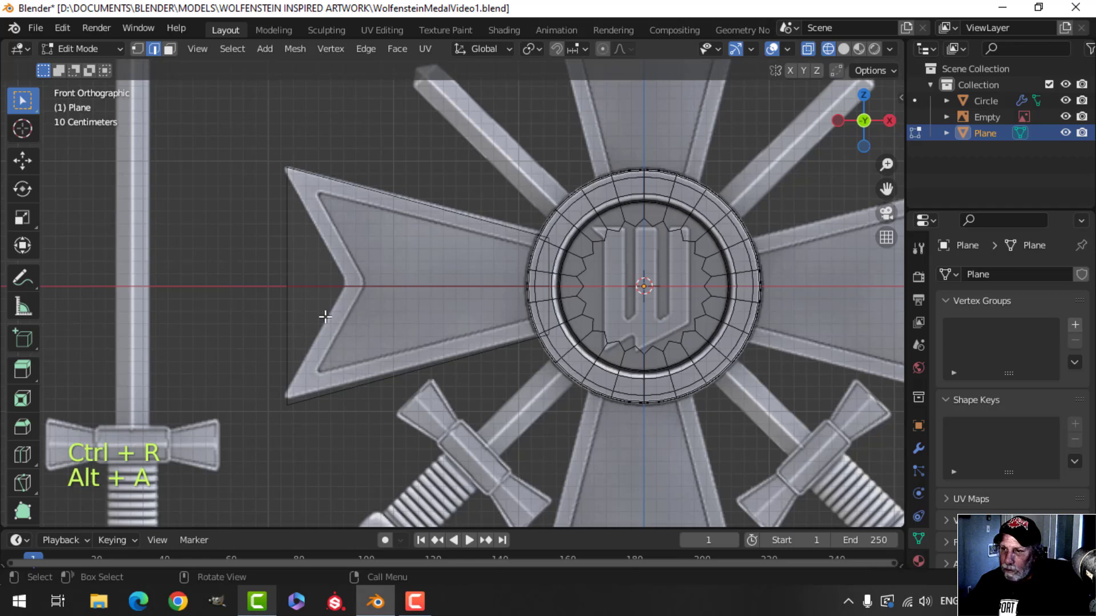
key(1)
click(287, 286)
drag(351, 286, 409, 286)
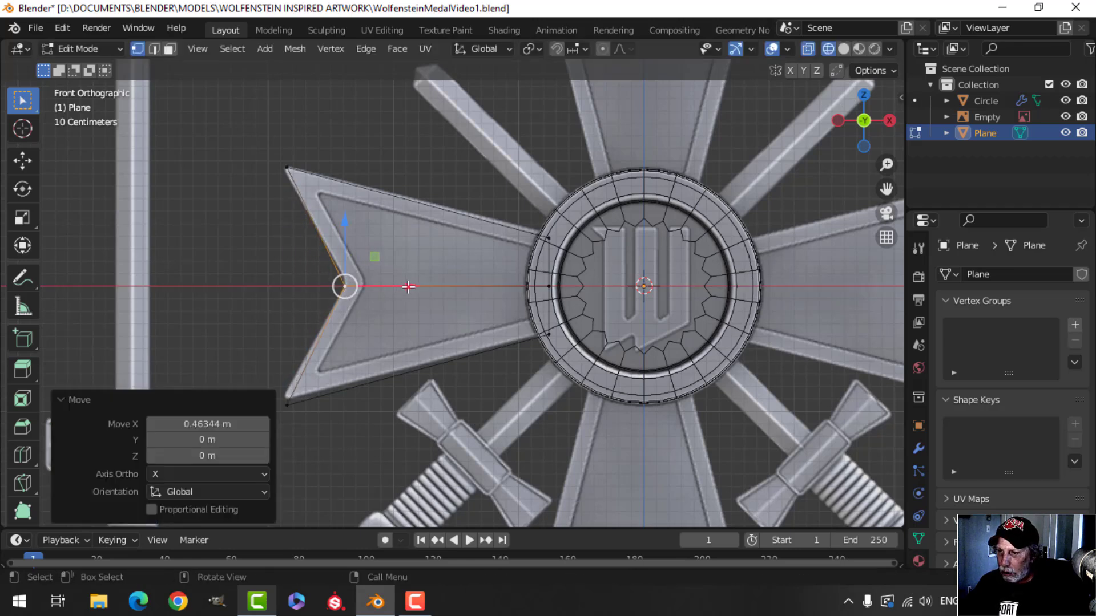
- Inset all of the arm's faces by about 0.139 m and return to solid shading in front view
key(a)
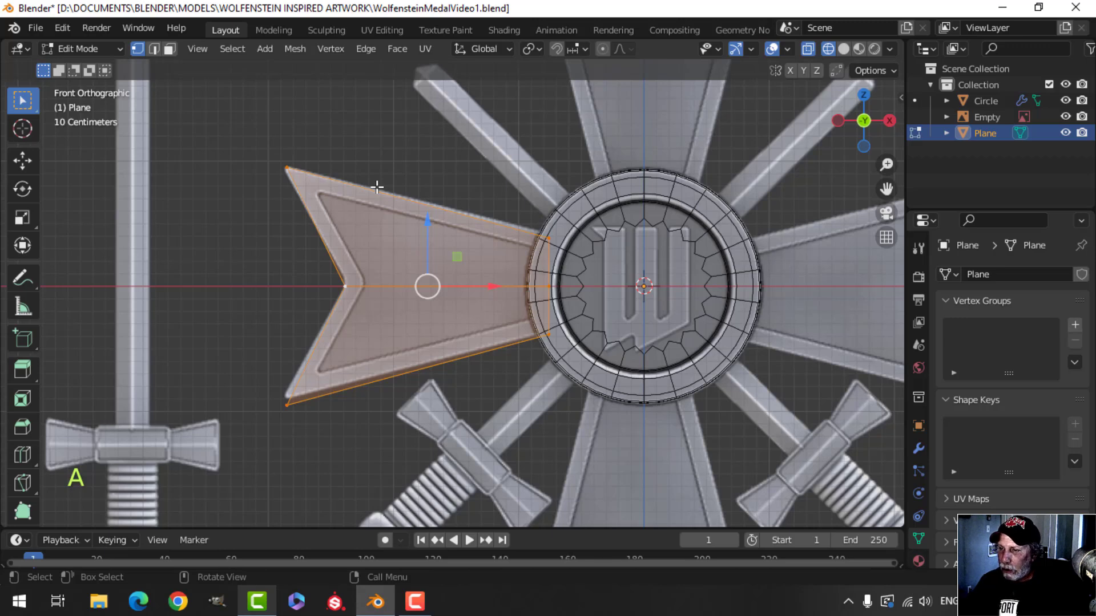
scroll(512, 284, down, 1)
shift+middle_drag(537, 299, 497, 288)
shift+middle_drag(432, 274, 421, 278)
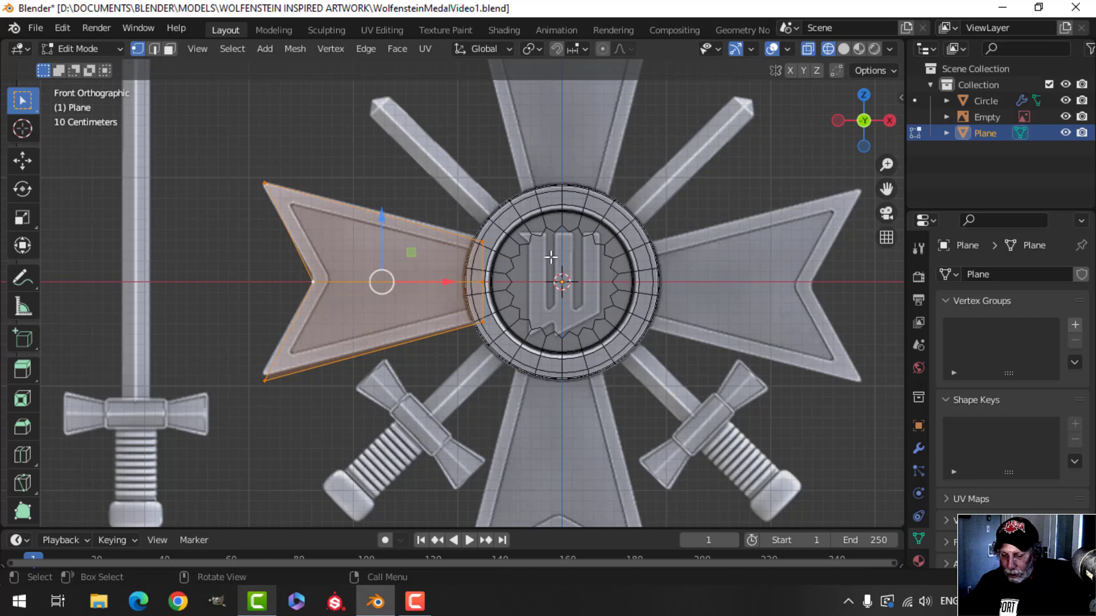
key(i)
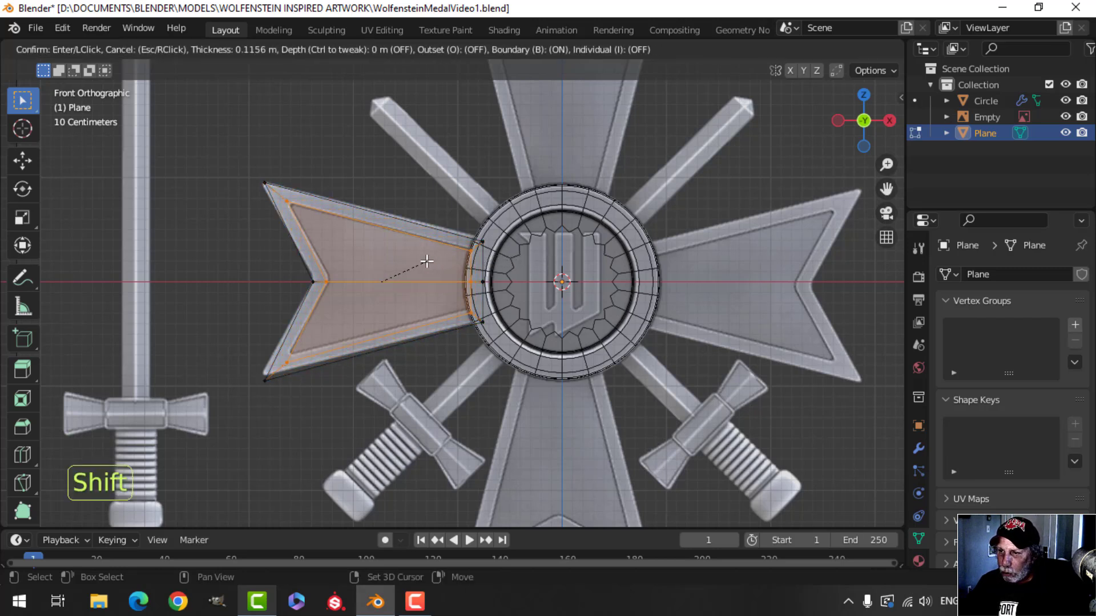
click(398, 261)
mouse_move(479, 287)
middle_down()
mouse_move(568, 311)
mouse_move(532, 276)
mouse_move(576, 288)
mouse_move(599, 262)
mouse_move(445, 242)
mouse_move(578, 244)
middle_up()
key(z)
click(693, 284)
key(KP_1)
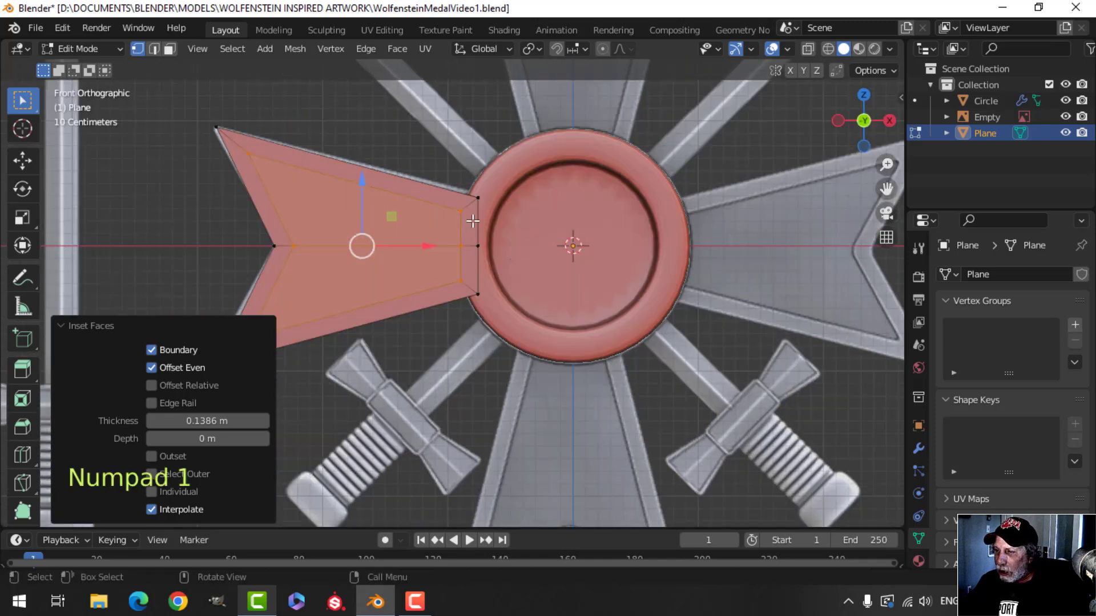
- Move the vertices at the arm's inner end about 0.039 m along X, farther into the disc
key(alt+a)
key(z)
key(Escape)
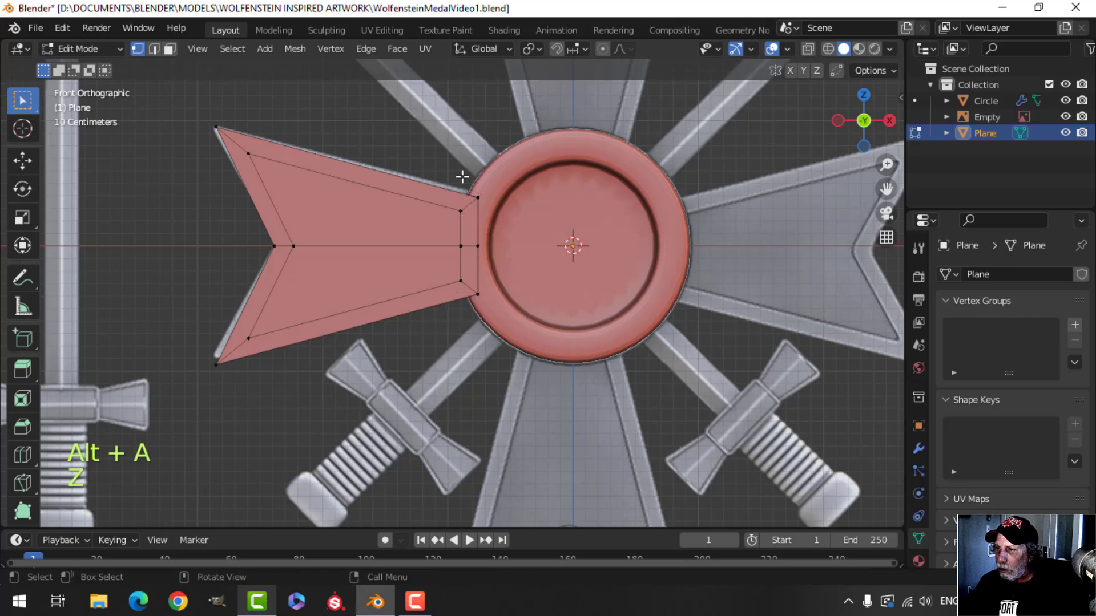
drag(466, 267, 502, 317)
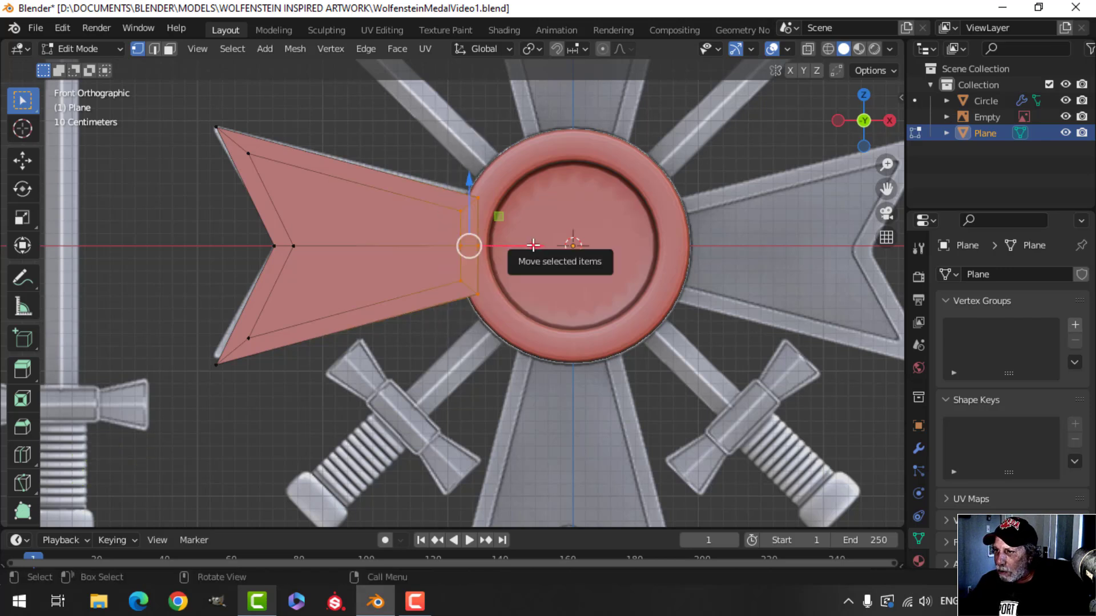
drag(534, 247, 539, 246)
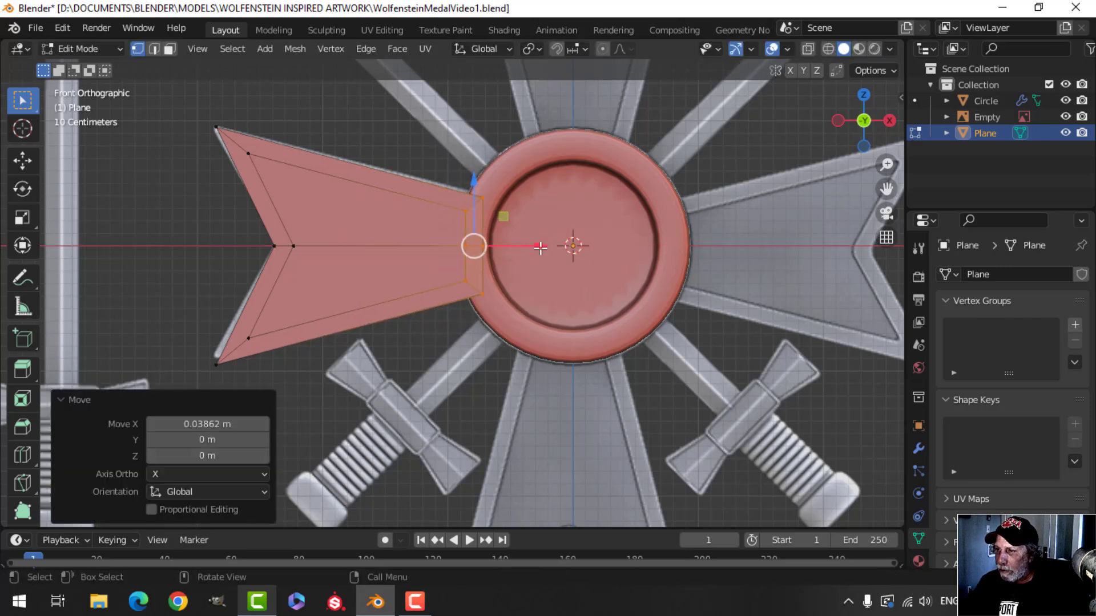
key(alt+a)
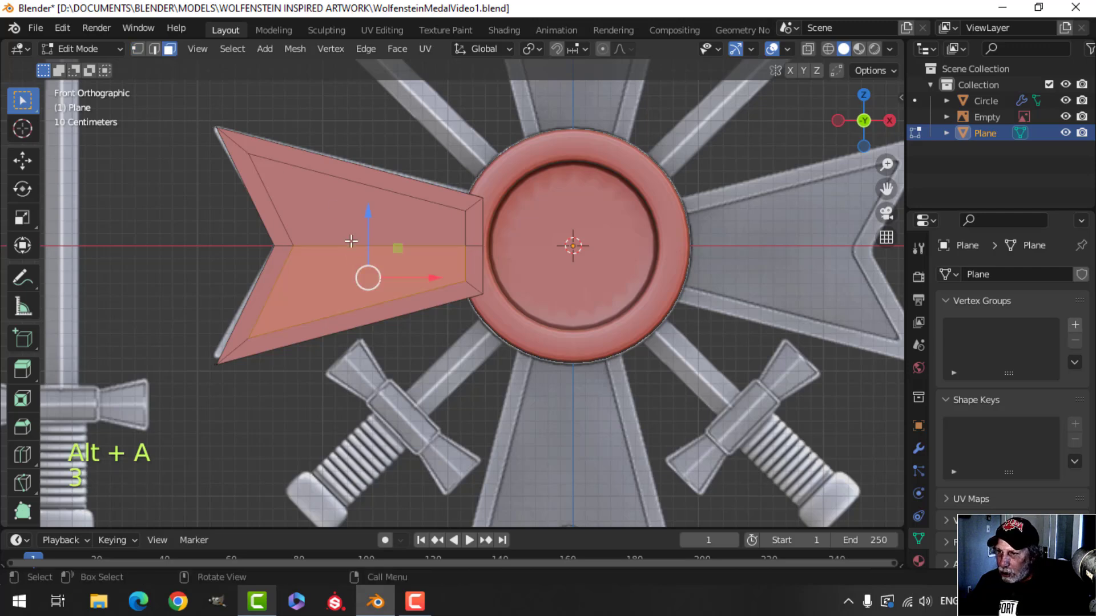
- Separate the arm's two inset faces into their own object and return to Object Mode
shift+click(353, 229)
middle_drag(503, 248, 641, 298)
shift+middle_drag(640, 299, 618, 259)
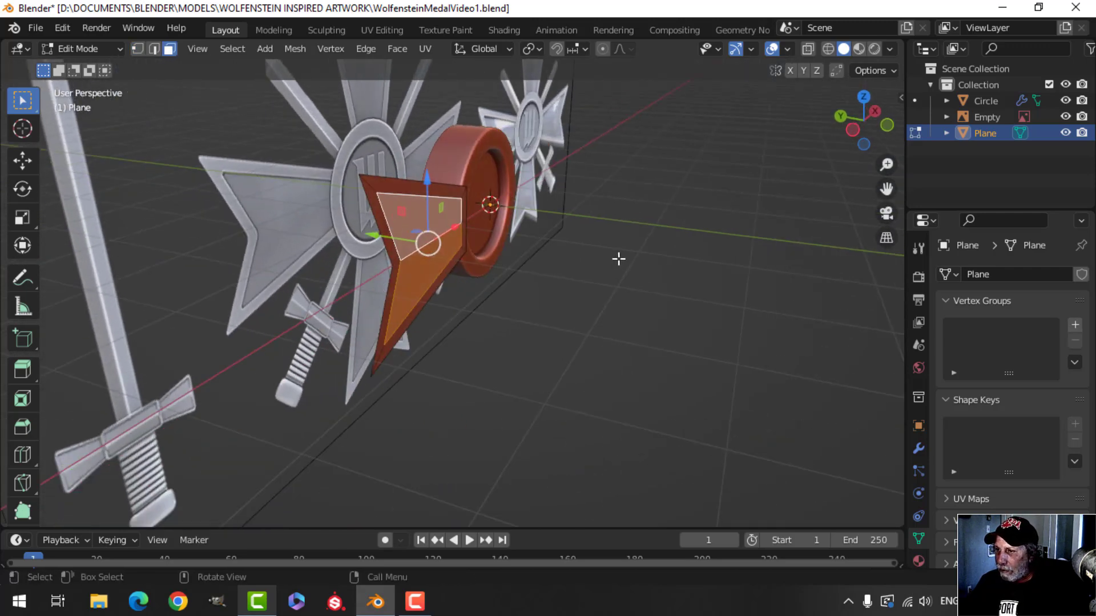
key(p)
click(617, 257)
key(Tab)
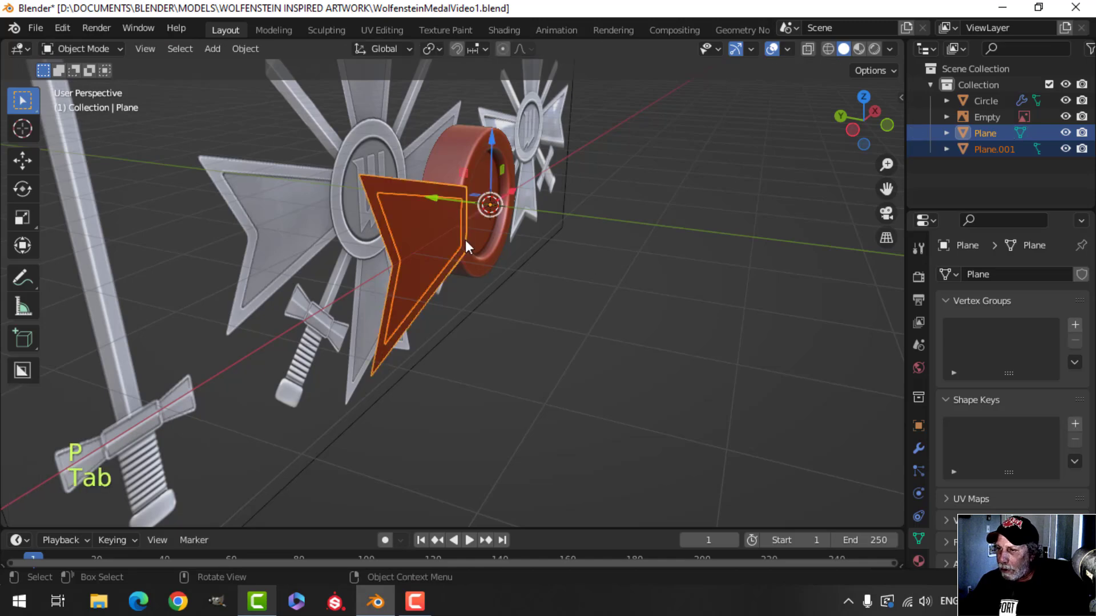
- Move all of the separated inner panel's geometry about 0.632 m along negative Y, in front of the arm's frame
click(463, 240)
key(Tab)
key(a)
shift+middle_drag(537, 251, 412, 271)
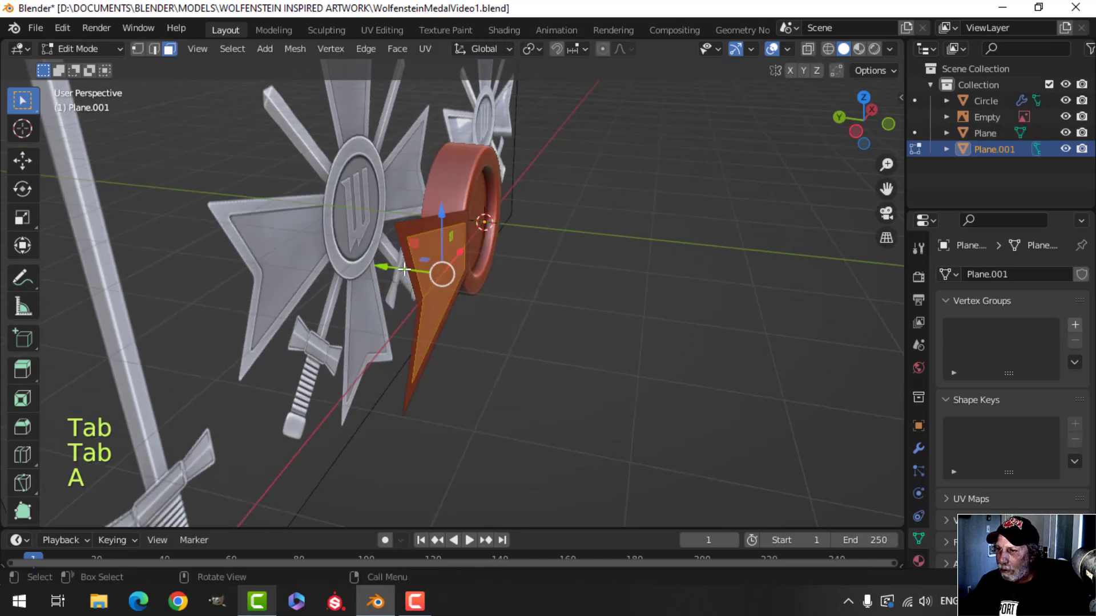
drag(412, 271, 534, 275)
- Extrude the inner panel's faces about 0.354 m along their normal and recalculate all its normals outside
key(e)
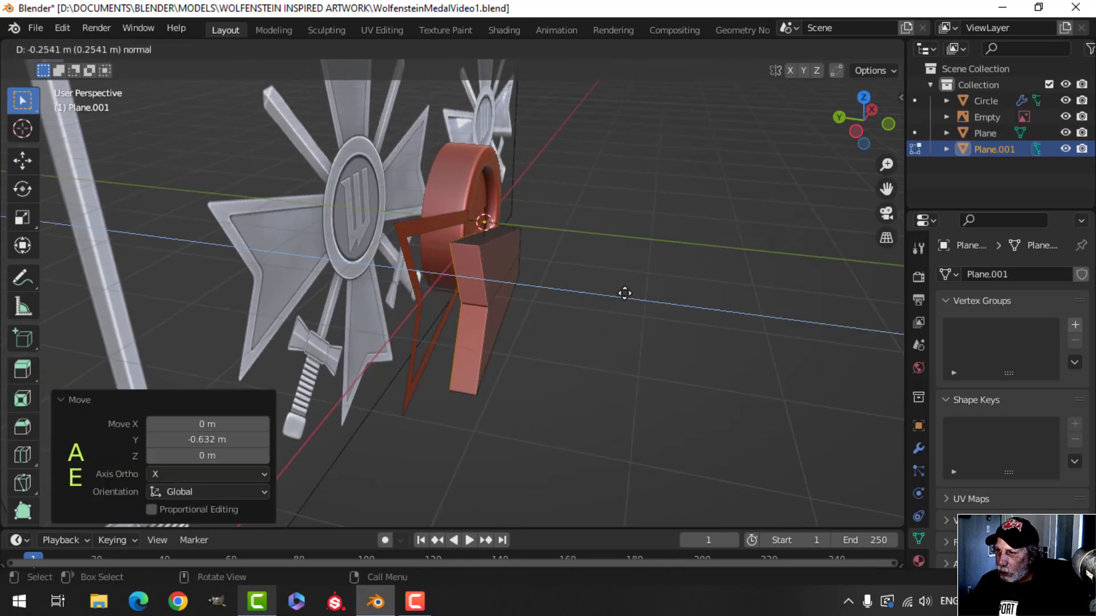
click(617, 293)
middle_drag(617, 294, 593, 292)
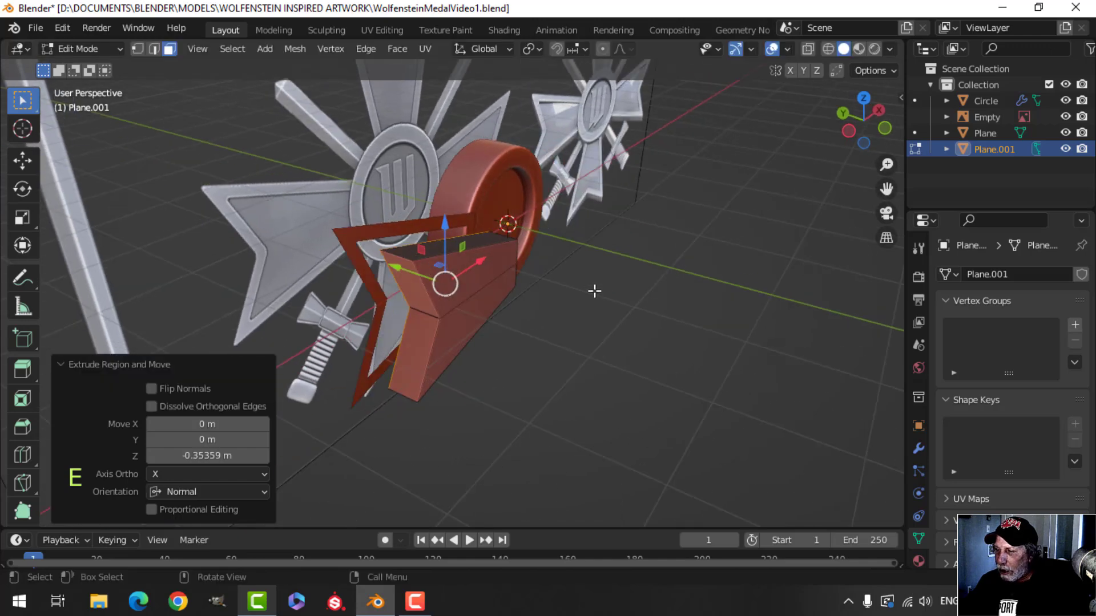
key(a)
key(alt+n)
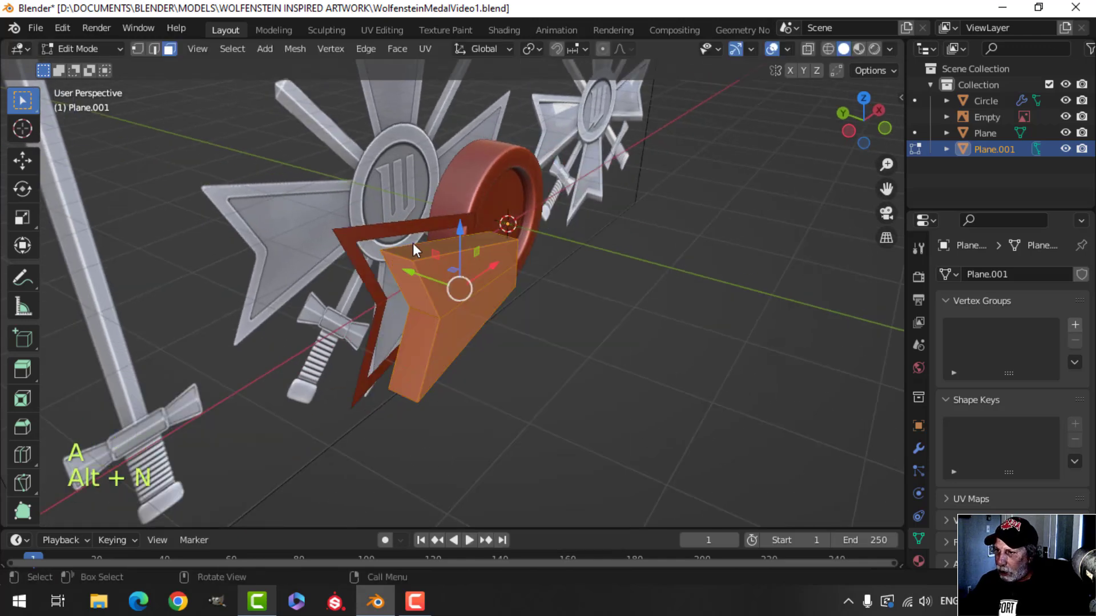
key(alt+n)
click(512, 306)
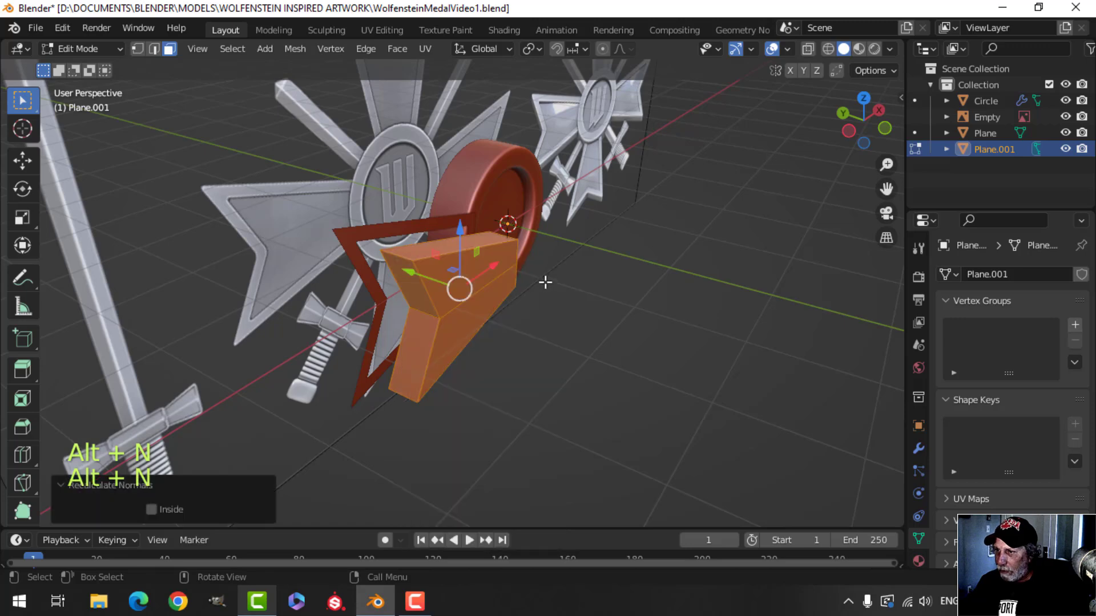
- Hide the inner panel and move the arm frame's whole mesh about 0.108 m along Y
key(Tab)
key(h)
middle_drag(543, 282, 573, 289)
scroll(449, 302, up, 3)
click(468, 204)
key(Tab)
key(a)
scroll(494, 260, down, 1)
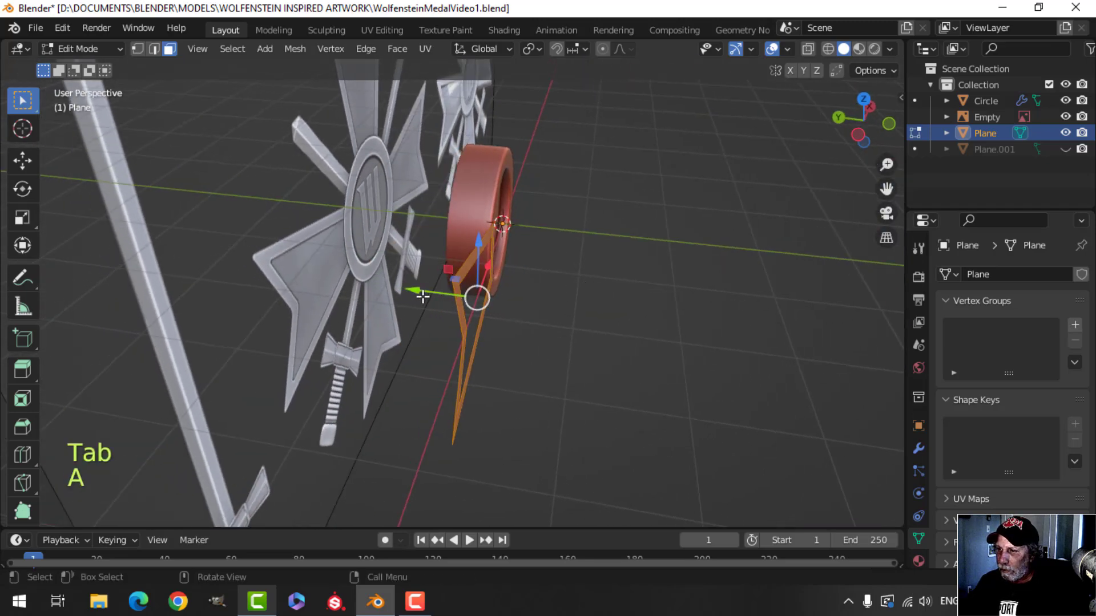
drag(415, 291, 407, 290)
scroll(521, 249, up, 2)
shift+middle_drag(527, 256, 530, 310)
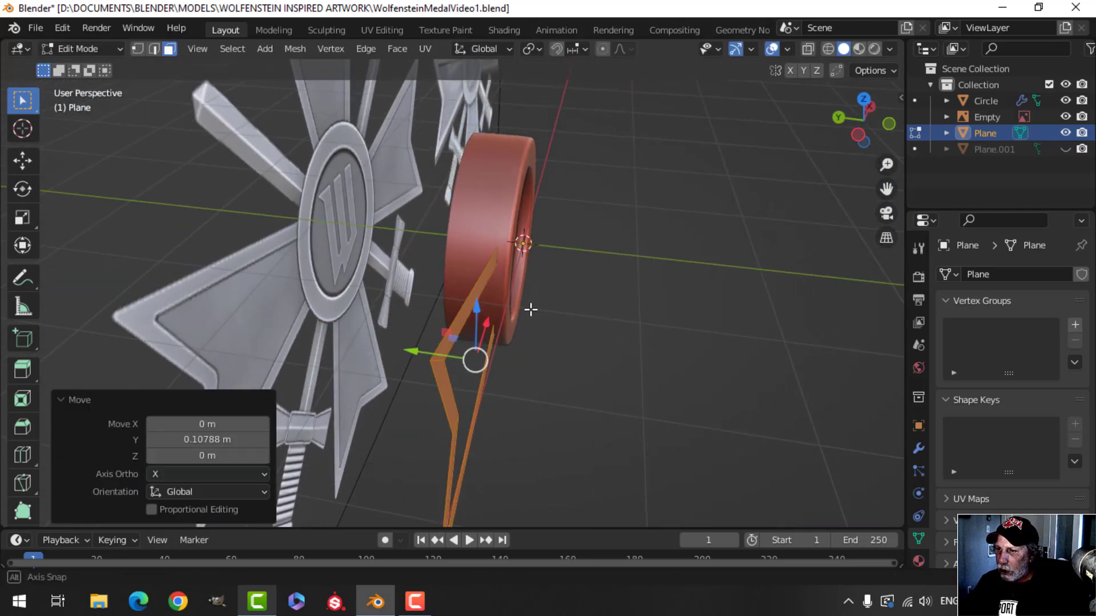
- Extrude the arm frame's faces into a solid border, recalculate its normals outside and clear the selection
middle_drag(388, 249, 598, 296)
key(e)
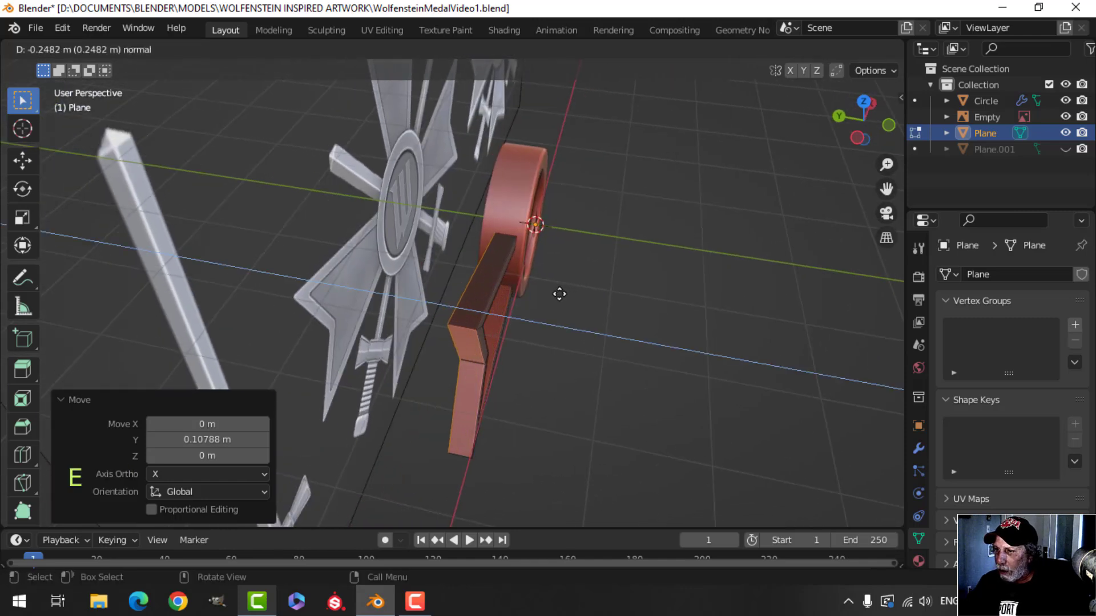
click(594, 282)
key(a)
key(alt+n)
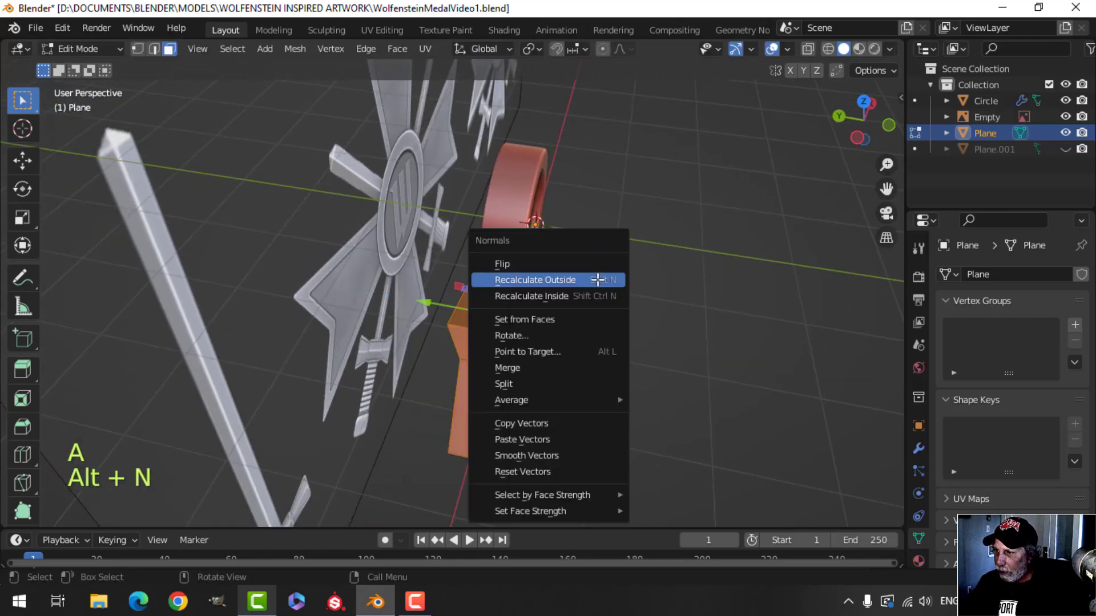
click(599, 279)
middle_drag(641, 286, 511, 228)
key(alt+a)
- Select the edge loops at the frame's two outer points and notch, and bevel them with 2 segments
middle_drag(511, 229, 599, 354)
scroll(474, 220, up, 3)
middle_drag(600, 354, 528, 311)
middle_drag(528, 311, 589, 355)
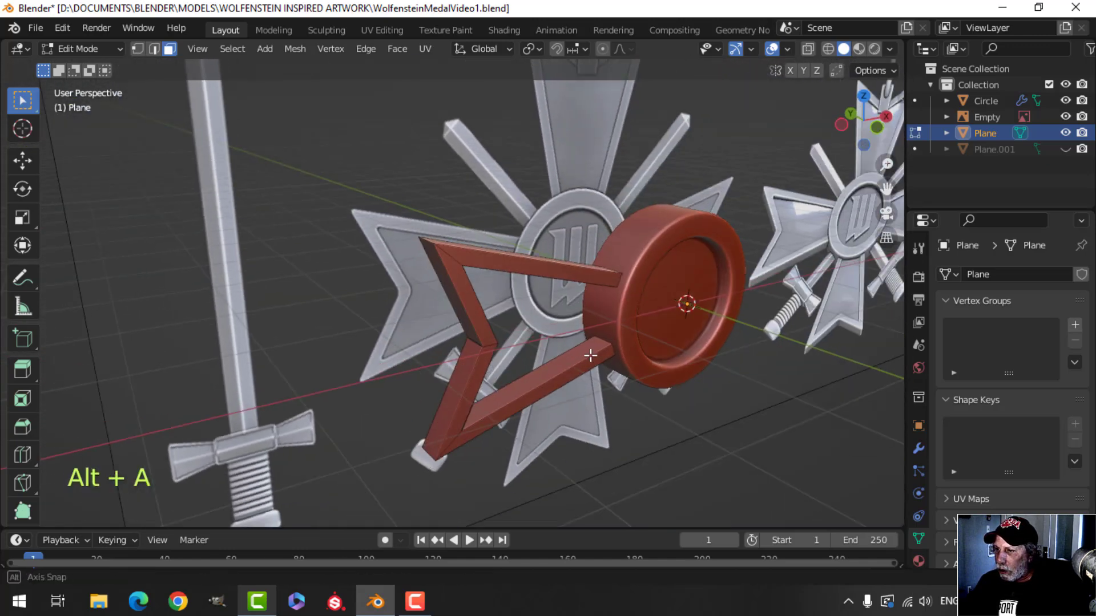
scroll(590, 354, up, 3)
shift+middle_drag(497, 317, 447, 261)
scroll(520, 326, up, 1)
key(2)
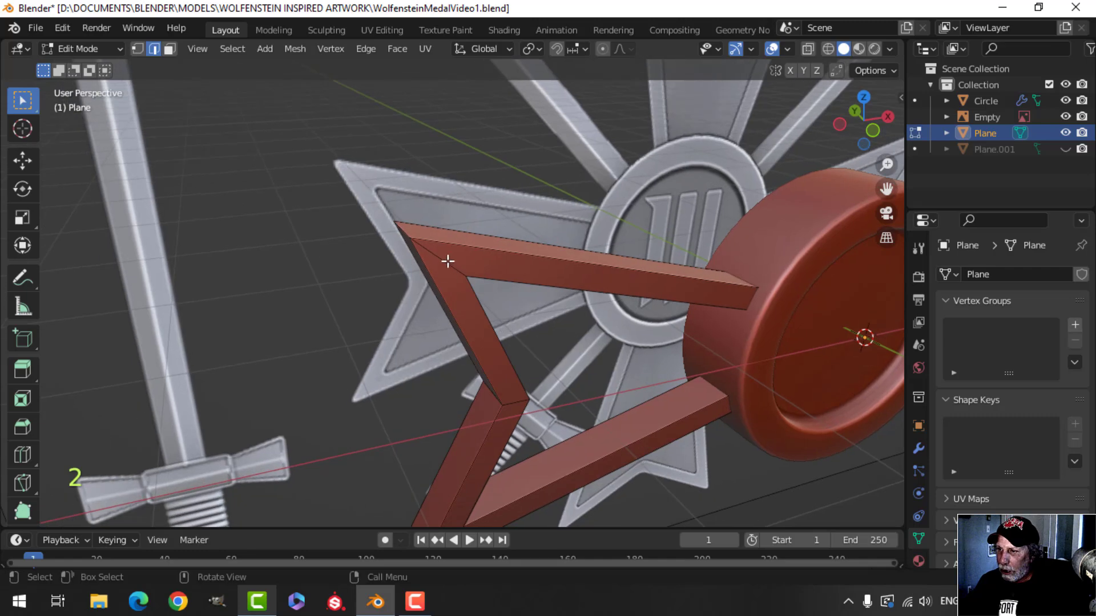
shift+middle_drag(577, 333, 621, 338)
middle_drag(621, 338, 576, 274)
shift+middle_drag(576, 274, 535, 197)
shift+middle_drag(570, 336, 467, 208)
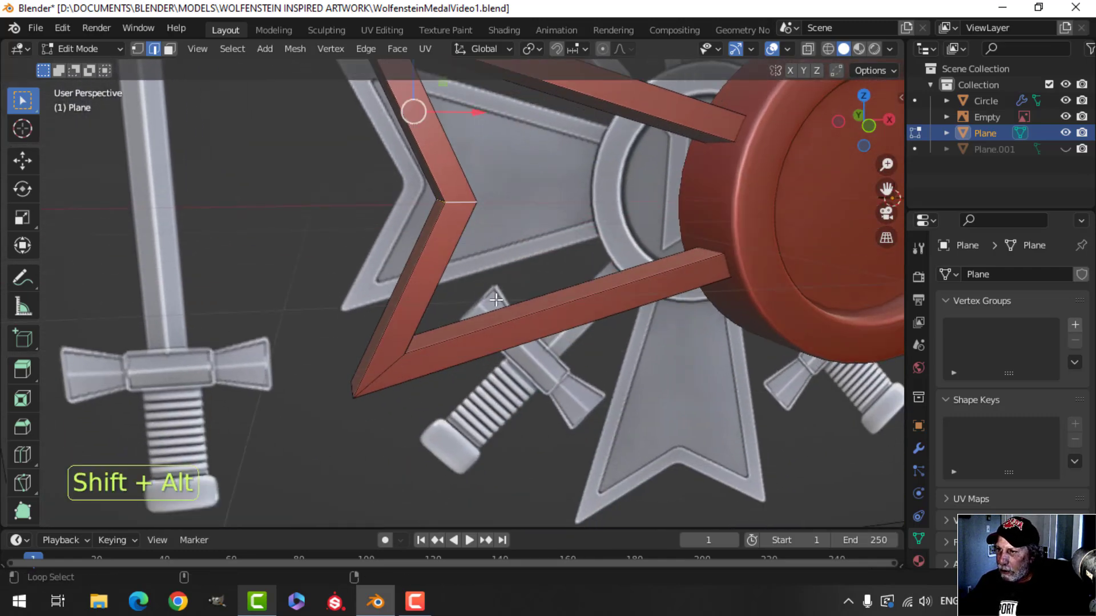
scroll(695, 330, down, 2)
shift+middle_drag(694, 330, 644, 355)
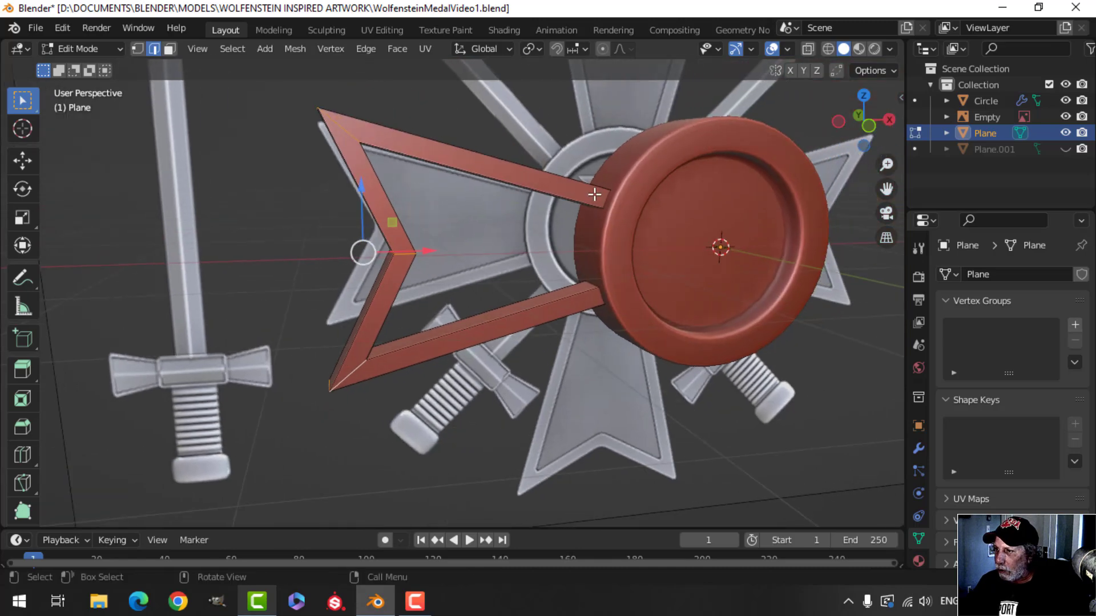
middle_drag(627, 308, 582, 320)
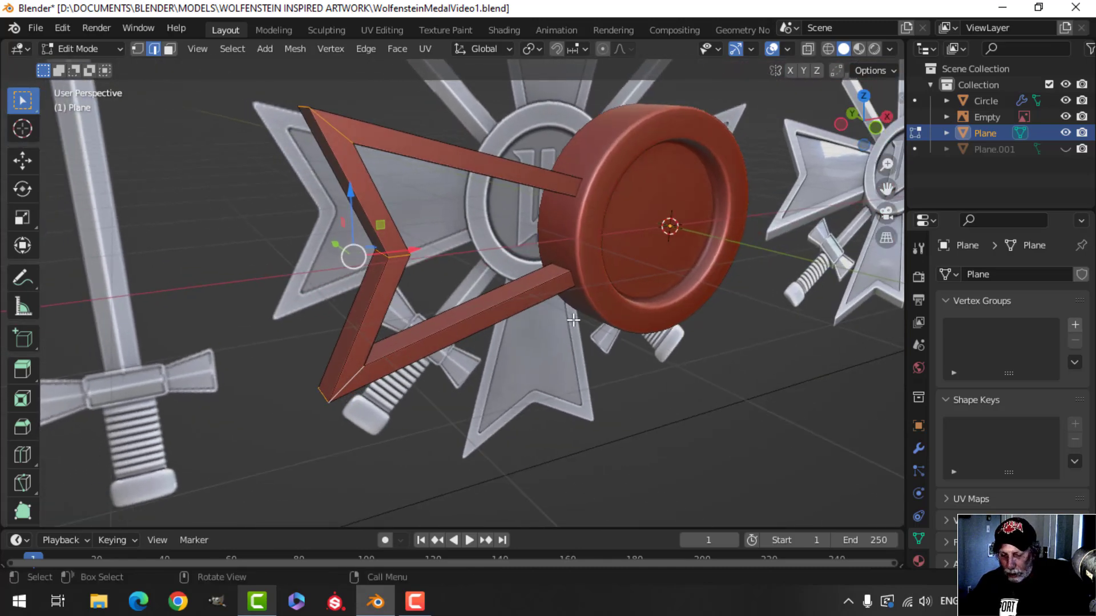
key(ctrl+b)
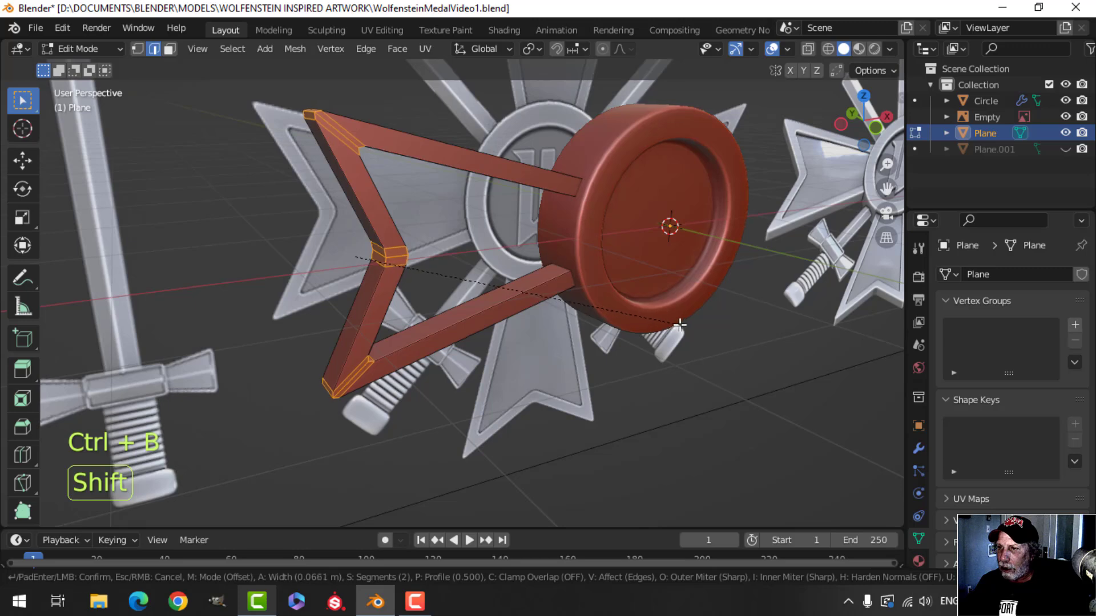
click(687, 324)
- Bevel the frame's outer and inner front outline edges with a width of about 0.021 m and 2 segments
key(alt+a)
middle_drag(577, 264, 443, 284)
scroll(443, 284, up, 3)
alt+shift+click(443, 228)
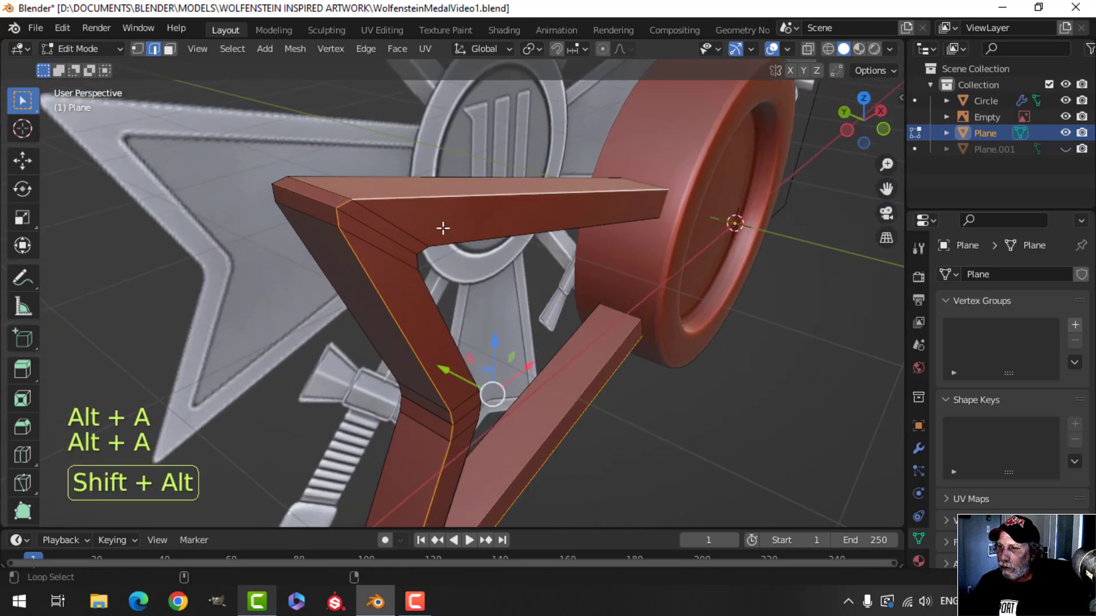
middle_drag(439, 236, 470, 253)
key(ctrl+b)
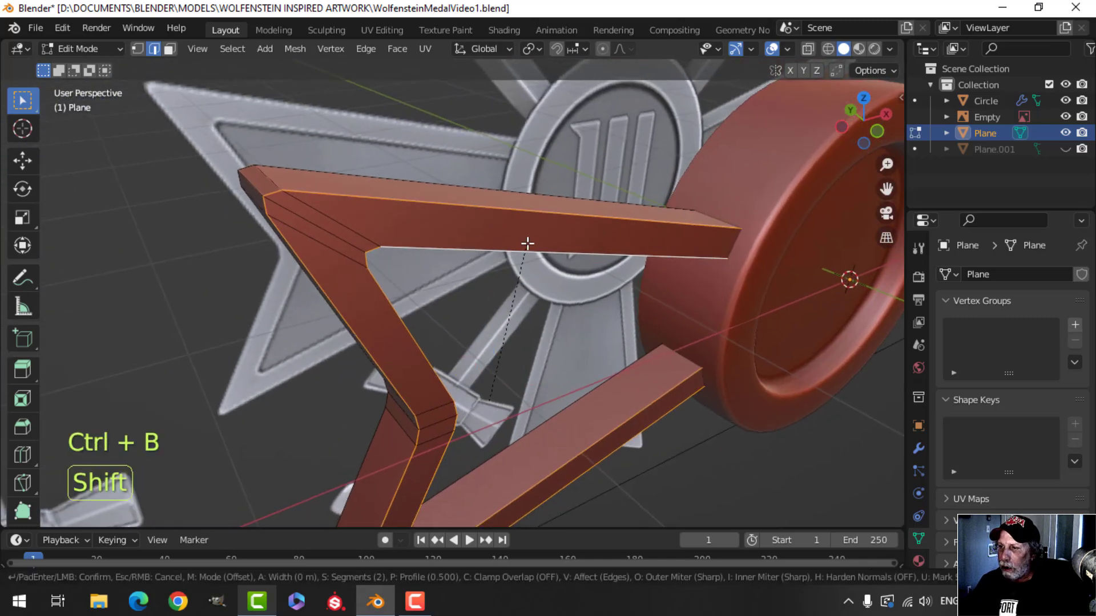
click(547, 189)
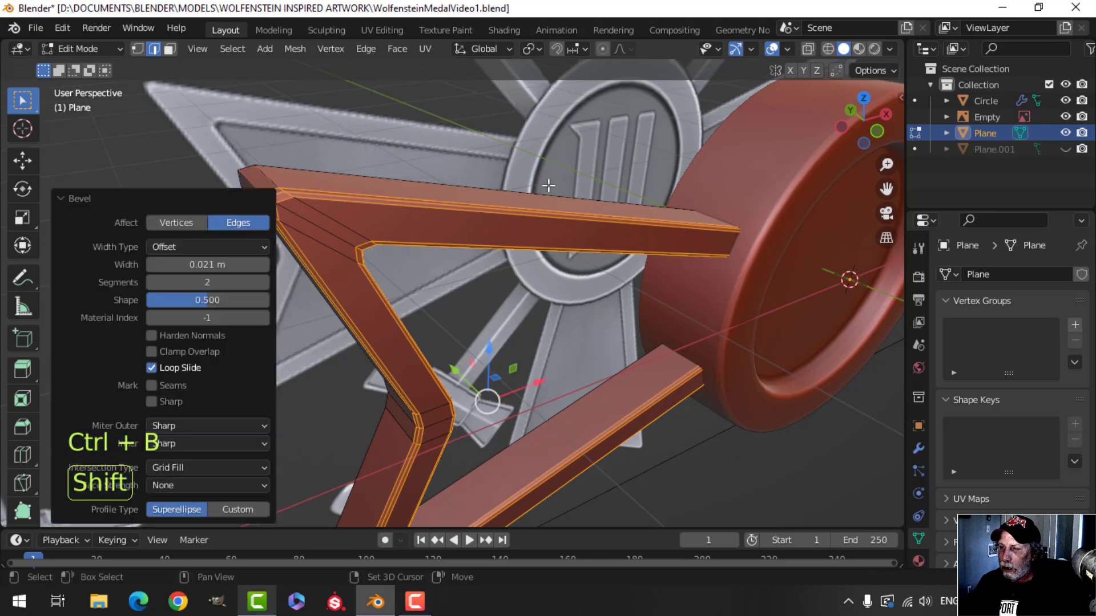
- Delete the face loop on the back of the arm frame and return to Object Mode with nothing selected
key(Tab)
middle_drag(477, 259, 575, 242)
key(Tab)
key(alt+a)
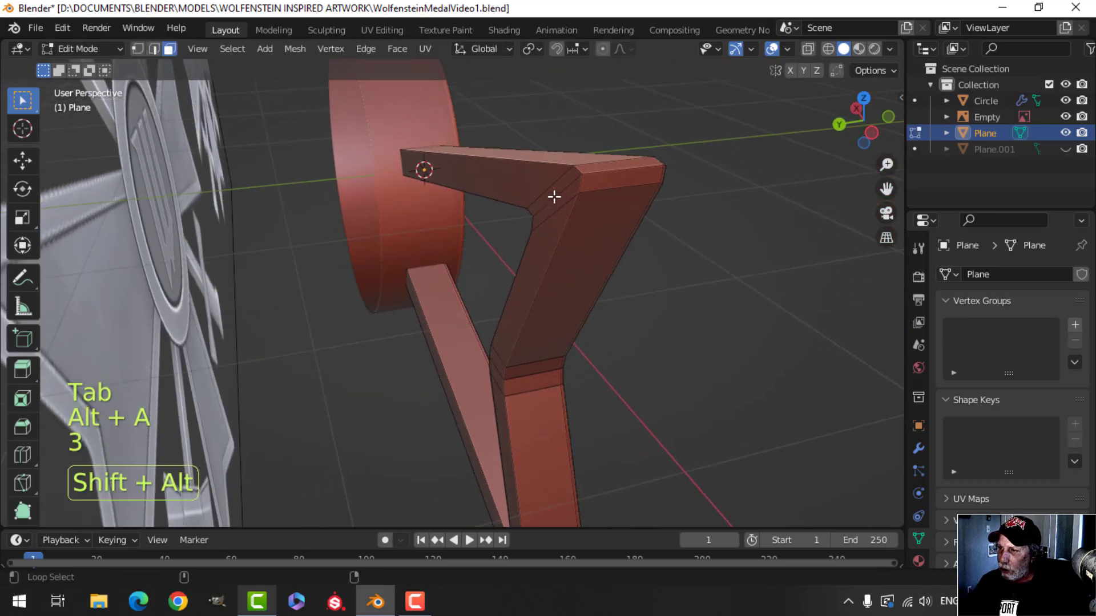
alt+shift+click(553, 197)
key(x)
click(621, 218)
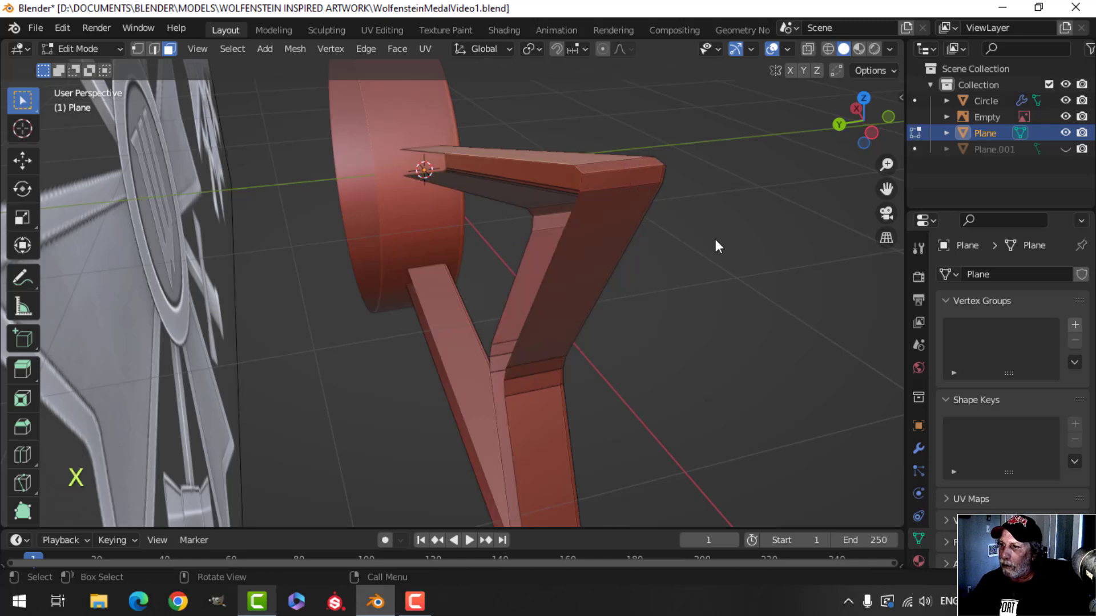
key(Tab)
middle_drag(715, 239, 636, 205)
key(alt+a)
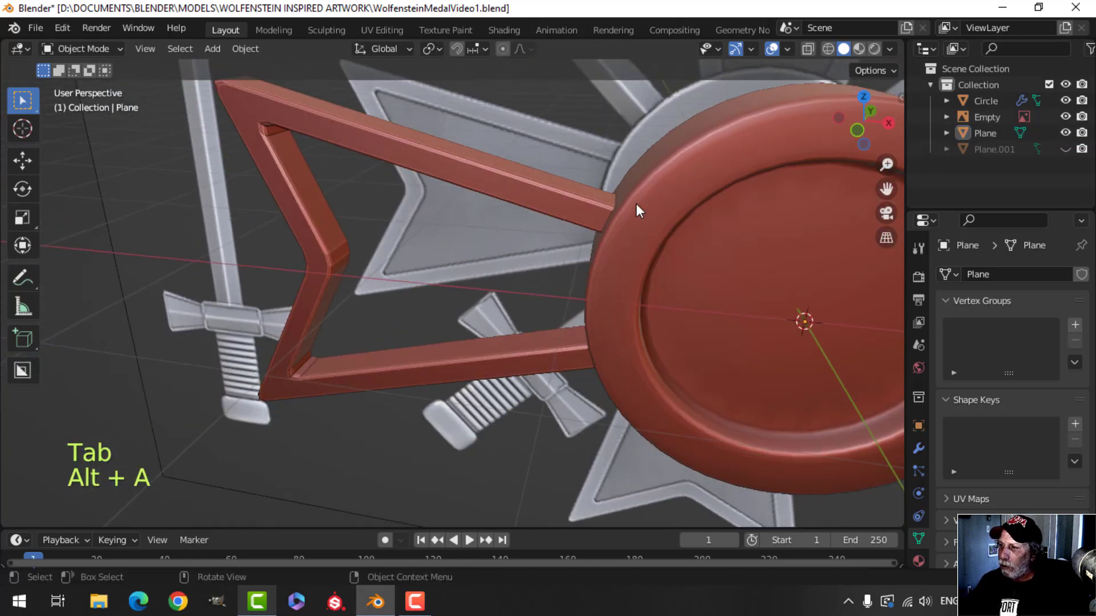
- Examine the arm's frame against the reference medals in front view, including the finished medal's inner arm panels
middle_drag(605, 282, 510, 266)
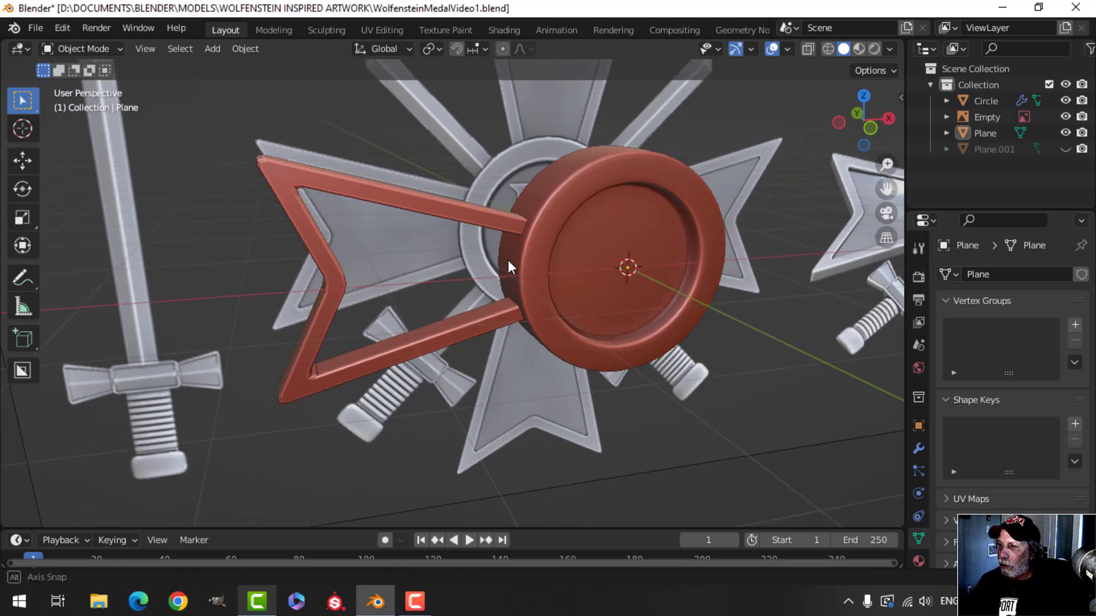
key(KP_1)
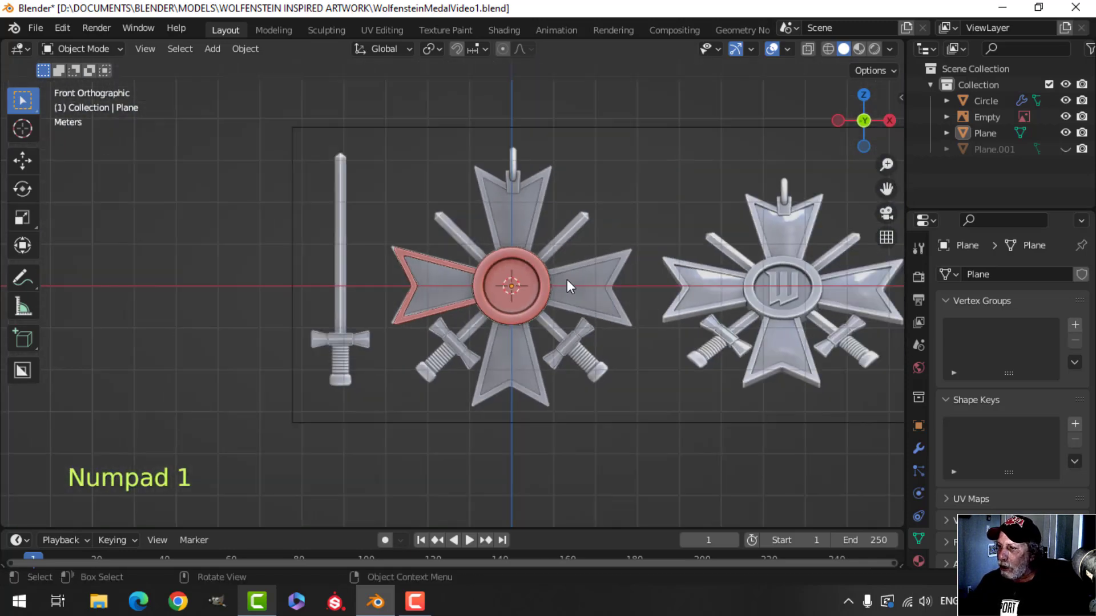
shift+middle_drag(696, 279, 588, 272)
scroll(600, 275, up, 4)
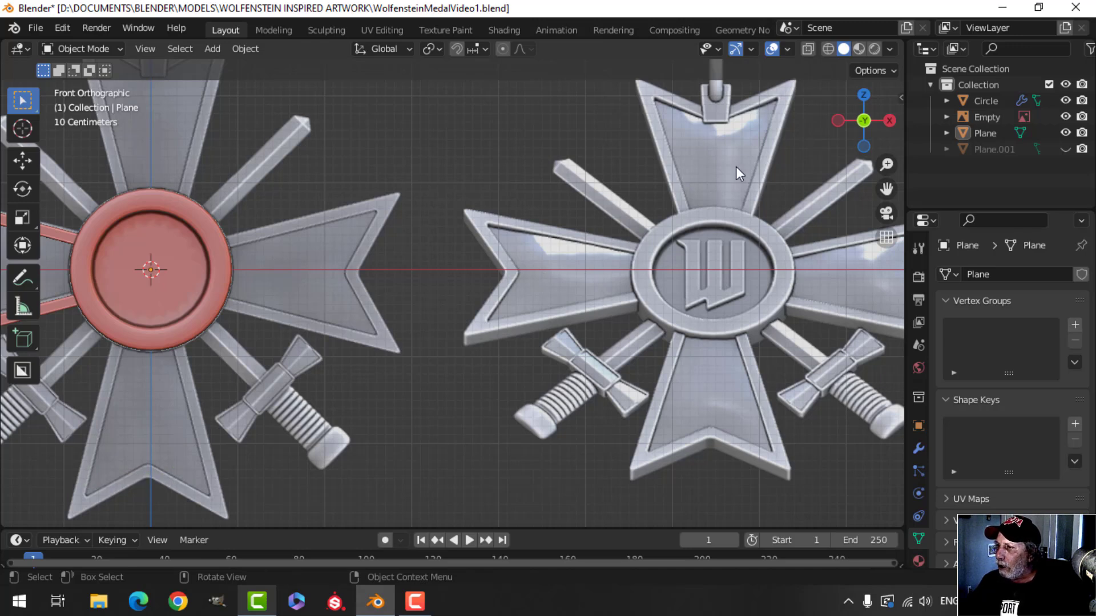
scroll(665, 275, down, 1)
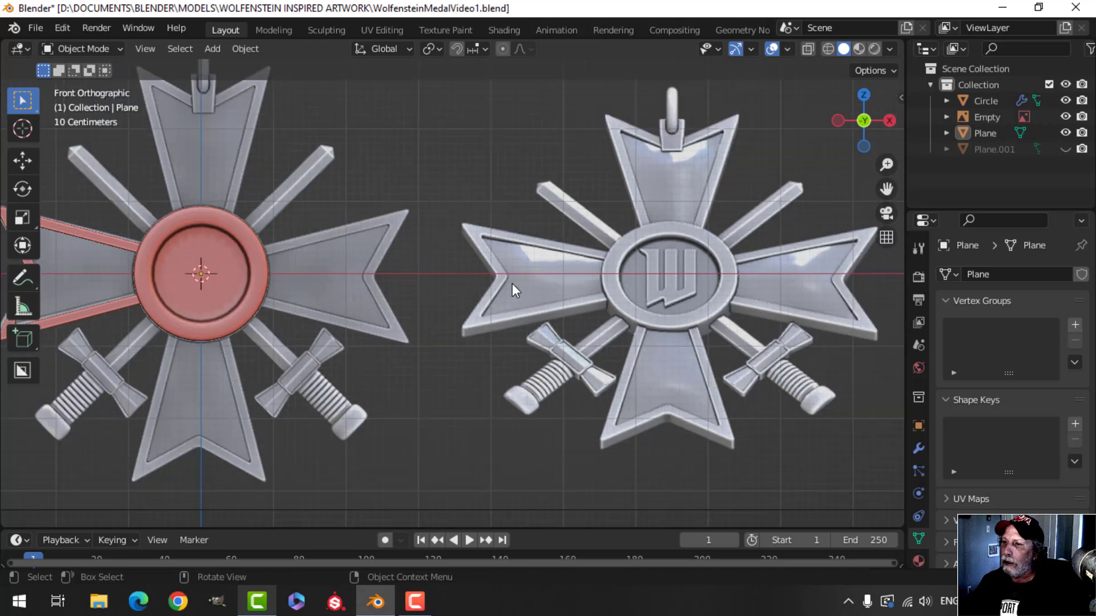
shift+middle_drag(418, 268, 636, 299)
shift+middle_drag(472, 300, 526, 270)
scroll(516, 258, up, 1)
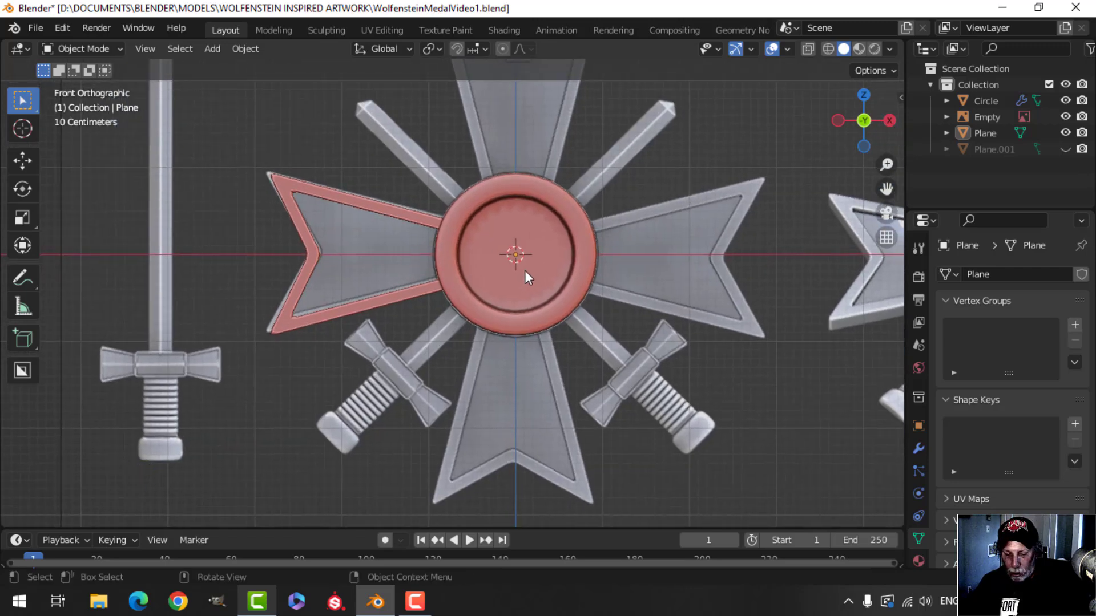
- Add a 2 m plane at the origin and rotate its mesh 90° about X to face the front view
key(shift+a)
mouse_move(456, 242)
click(577, 238)
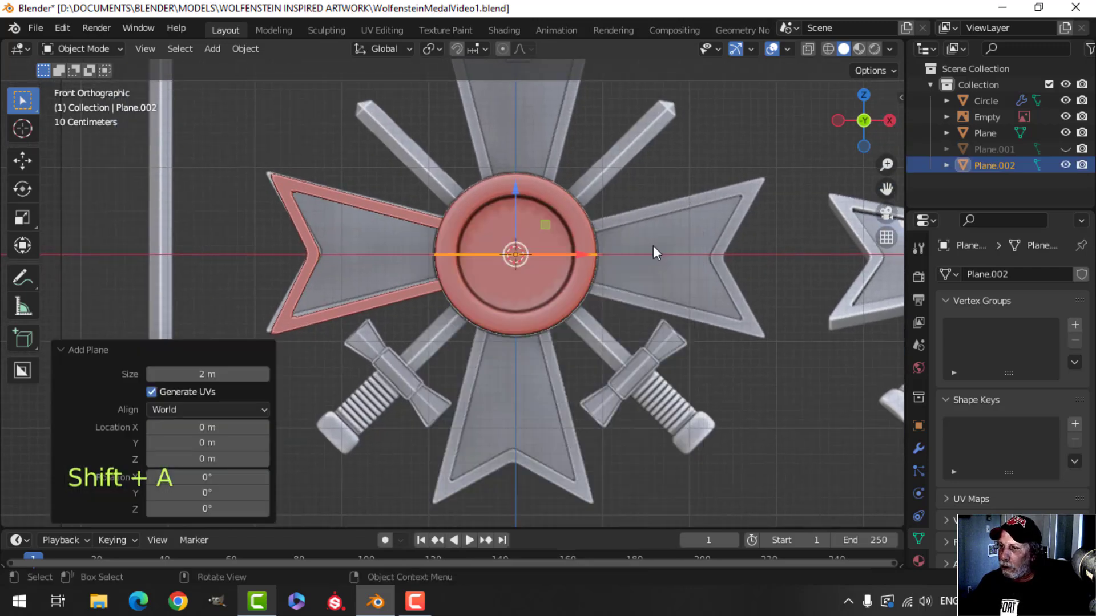
key(Tab)
text(rx90)
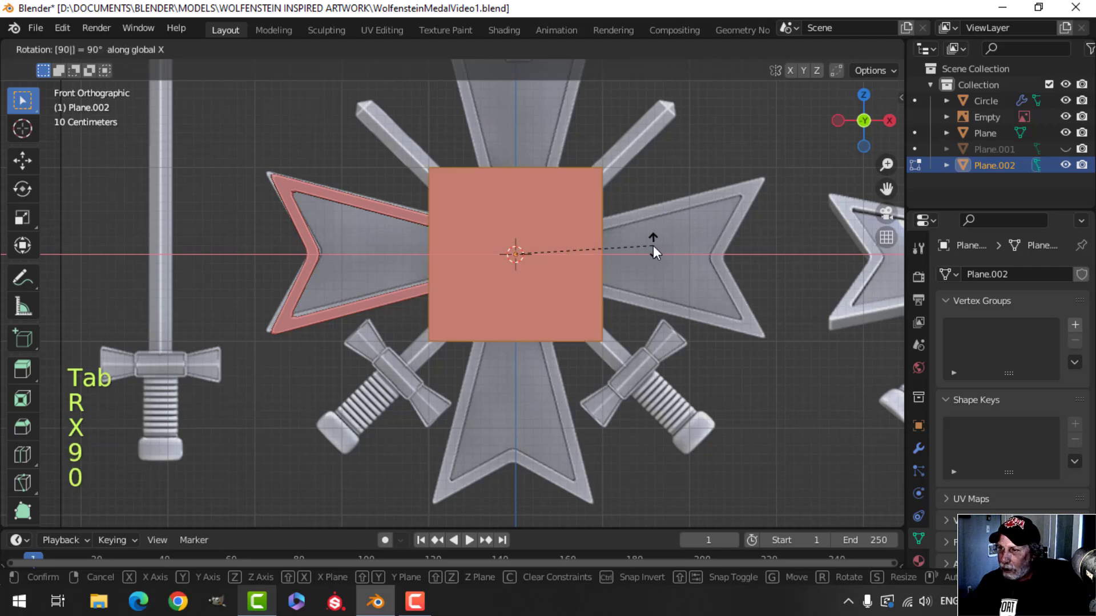
key(Return)
- Move the plane about 1.8 m along negative X over the left arm and widen it along X to cover the arm
drag(569, 248, 411, 247)
key(z)
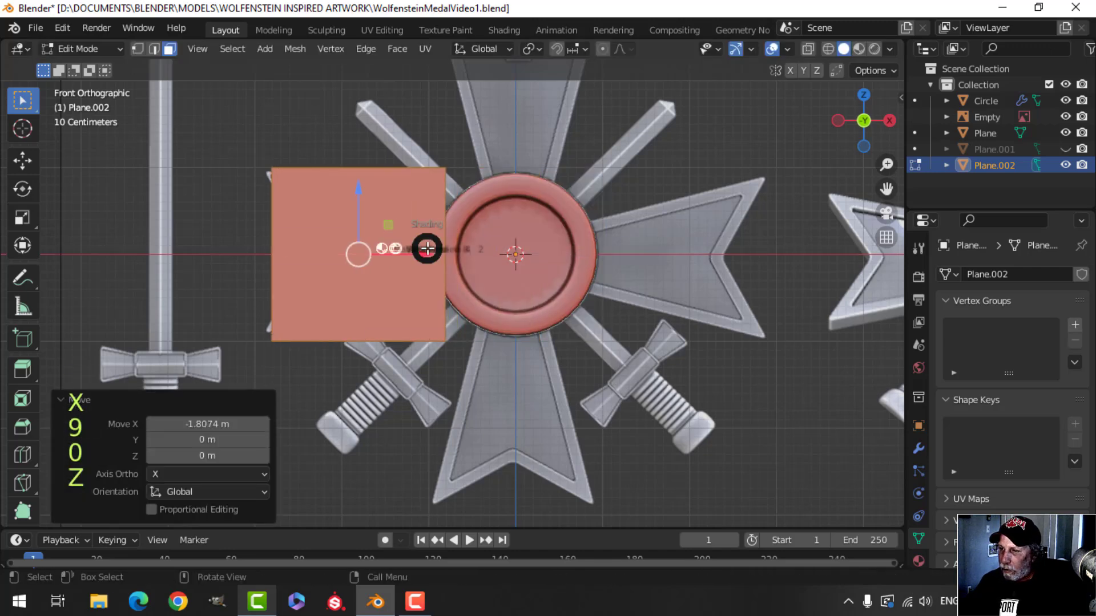
click(475, 240)
scroll(475, 241, up, 1)
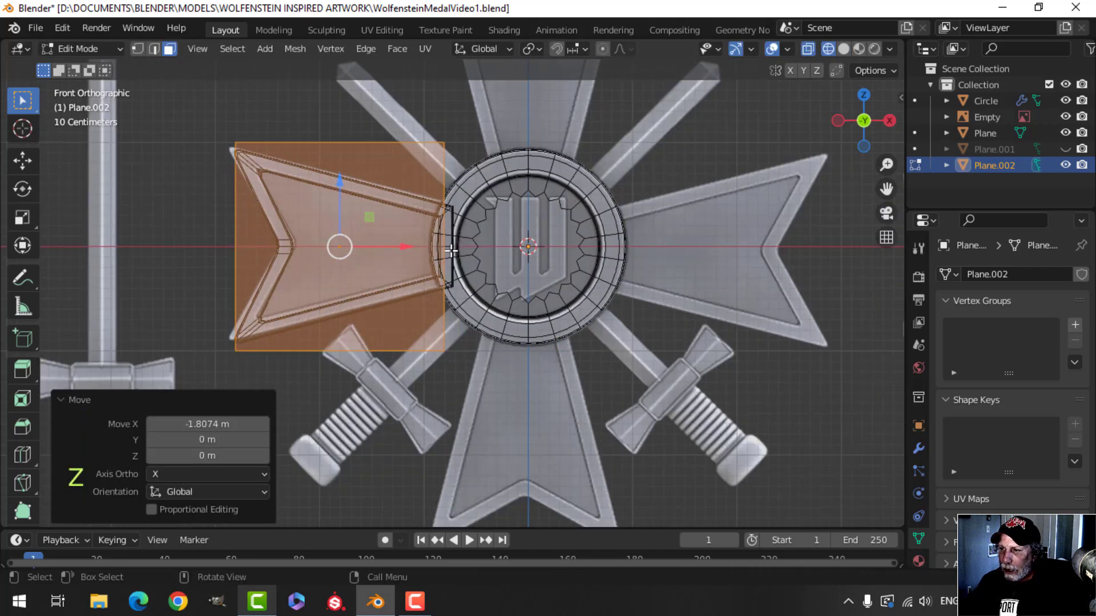
key(s)
key(x)
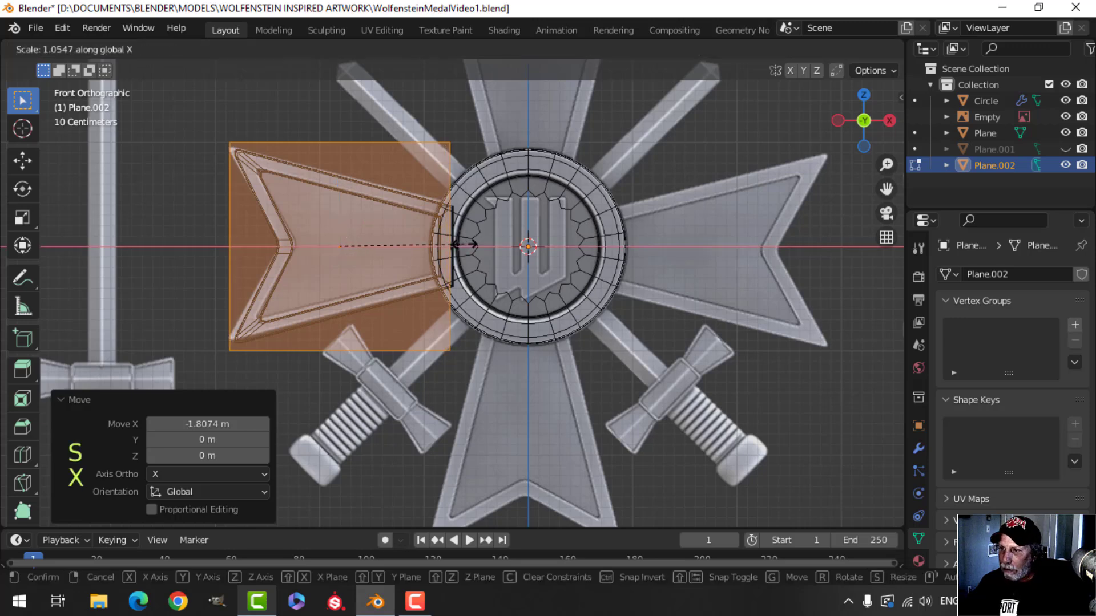
click(424, 246)
drag(393, 246, 395, 246)
- Subdivide the plane with 10 cuts, switch to vertex selection with nothing selected, and return to solid shading
right_click(369, 205)
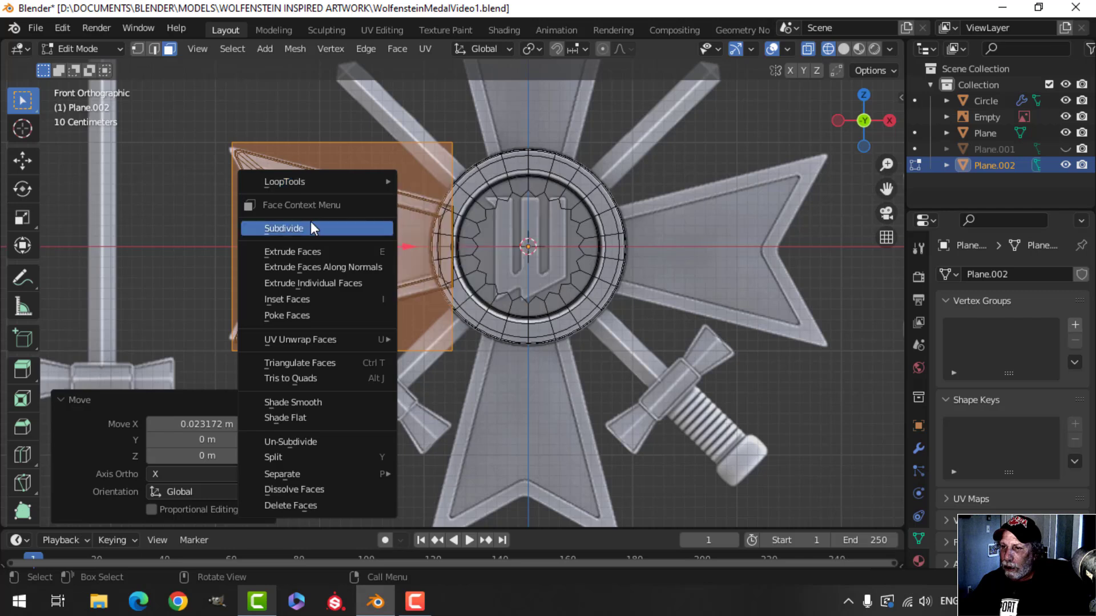
click(284, 228)
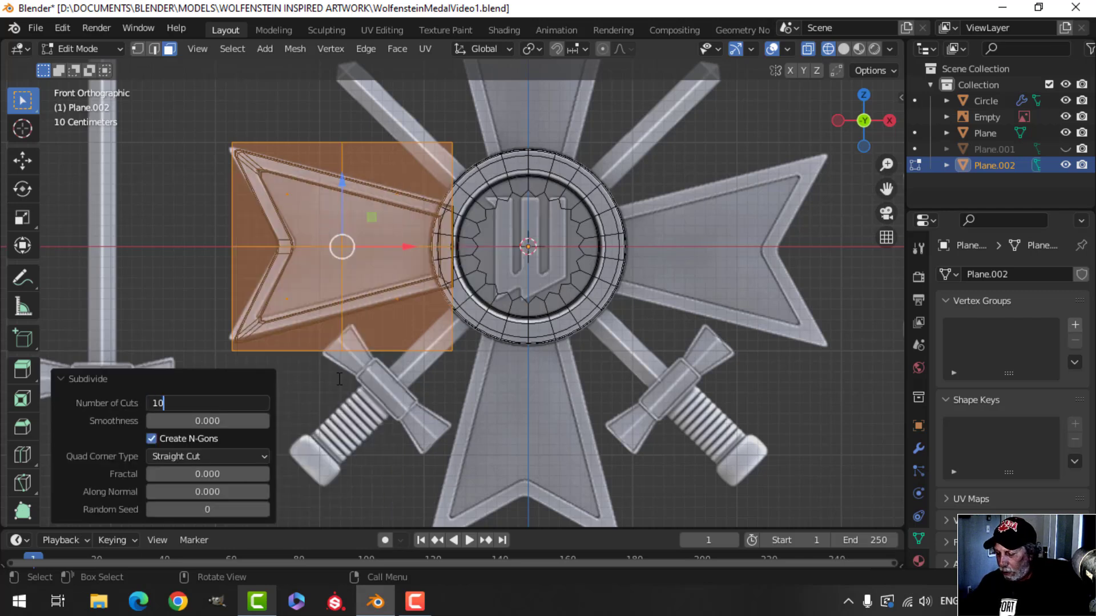
text(10)
key(Return)
key(1)
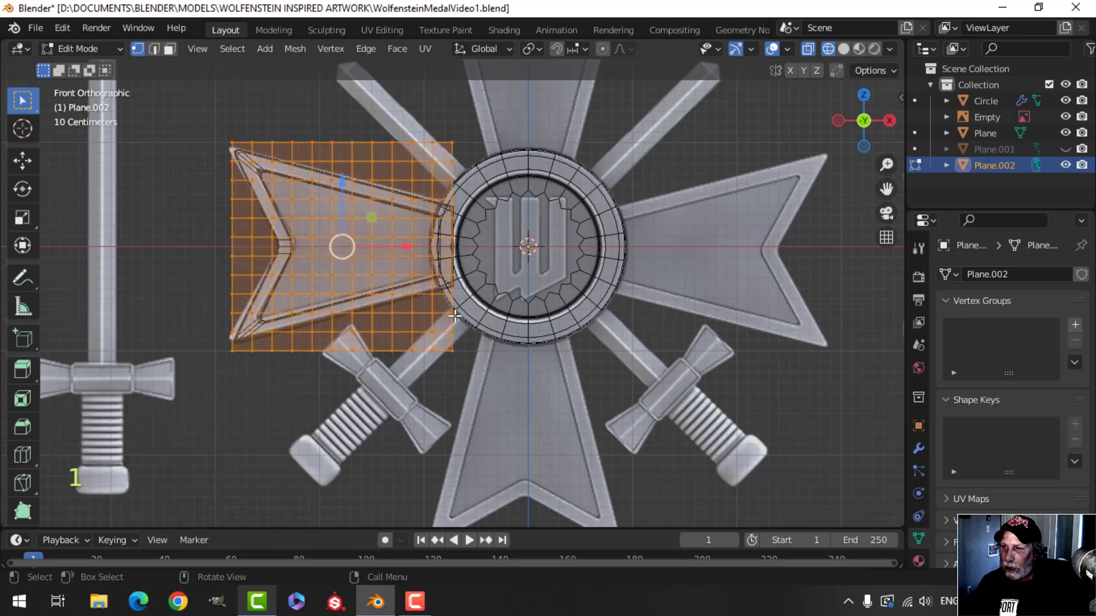
key(alt+a)
key(z)
click(455, 408)
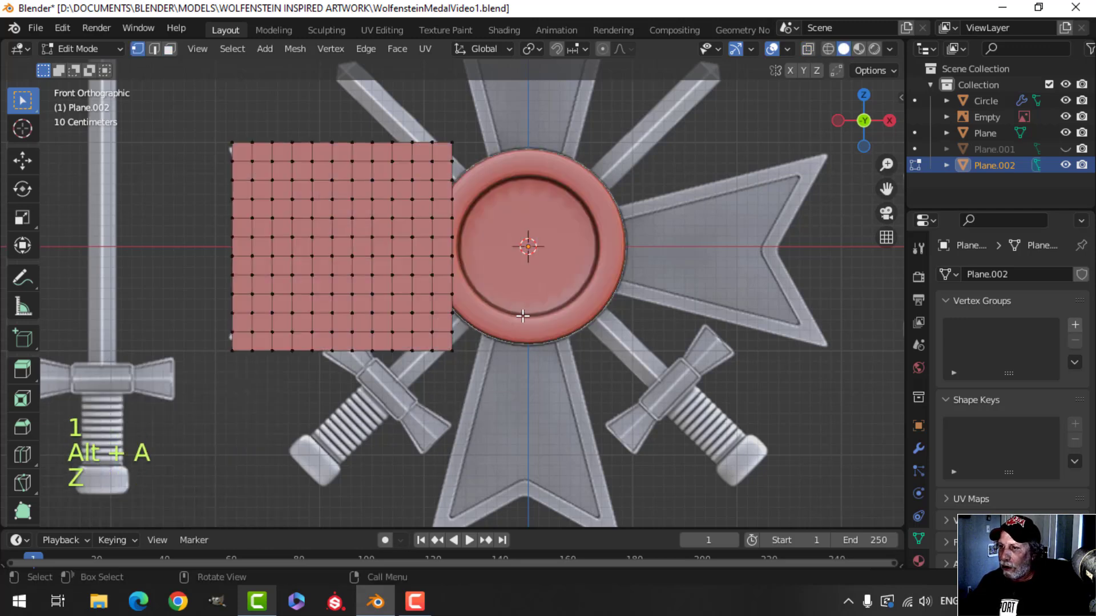
- Unhide all objects and move the arm-shaped cutter block back along Y so it passes through the subdivided plane
key(Tab)
key(alt+a)
middle_drag(406, 298, 489, 297)
key(alt+h)
key(alt+a)
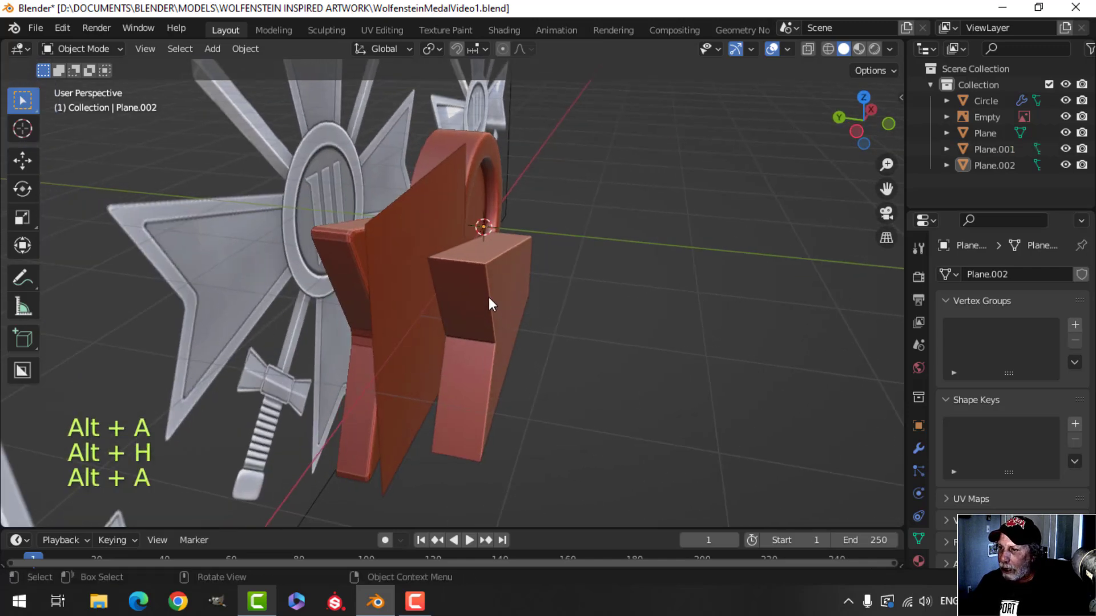
click(489, 297)
key(Tab)
middle_drag(560, 325, 519, 308)
drag(489, 296, 443, 290)
key(Tab)
middle_drag(640, 311, 484, 313)
key(alt+a)
shift+middle_drag(484, 313, 409, 201)
- Add a Boolean Intersect modifier to the subdivided plane with the cutter block as its object, and apply it
click(407, 196)
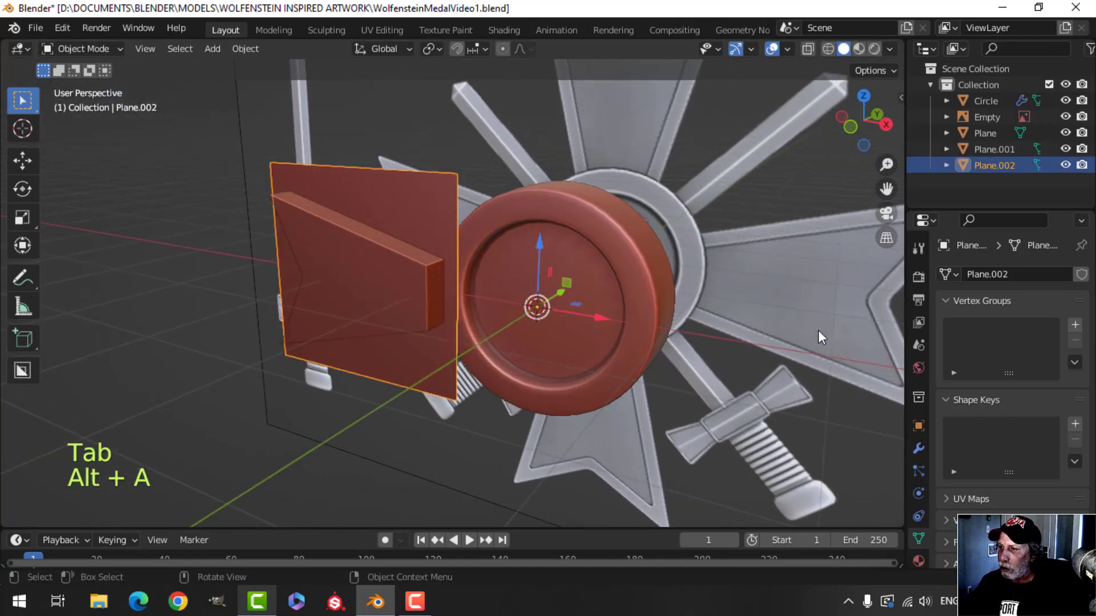
click(918, 449)
click(970, 275)
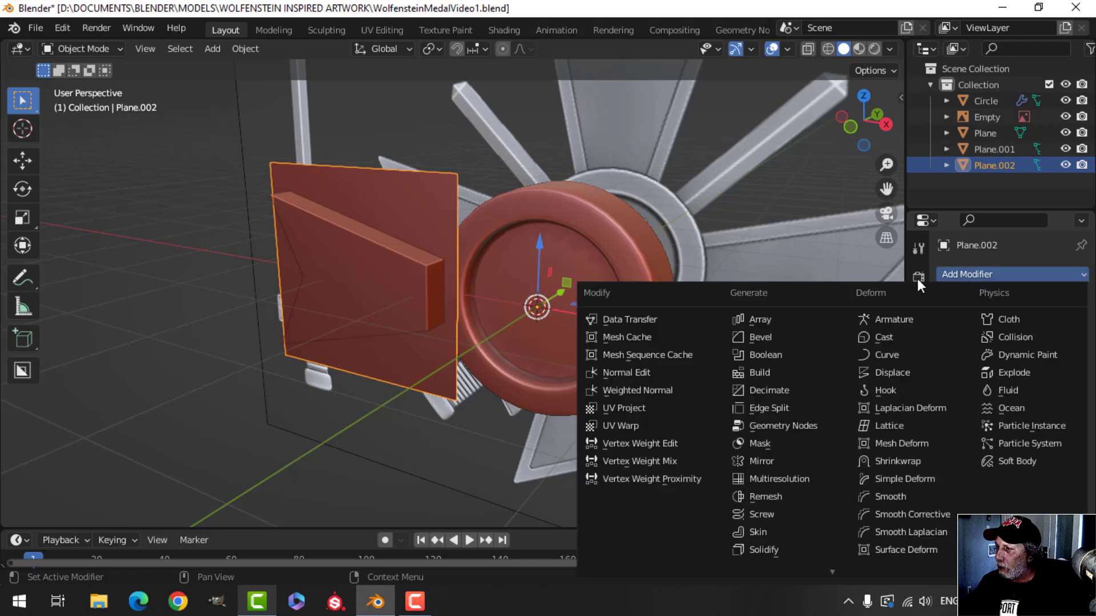
click(764, 355)
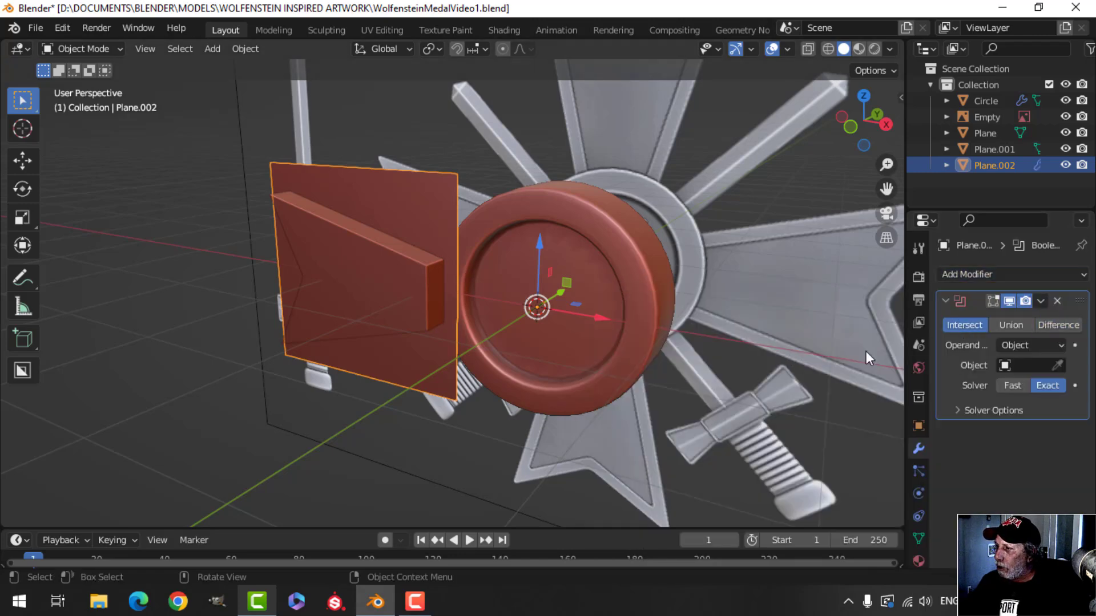
click(1058, 365)
click(402, 275)
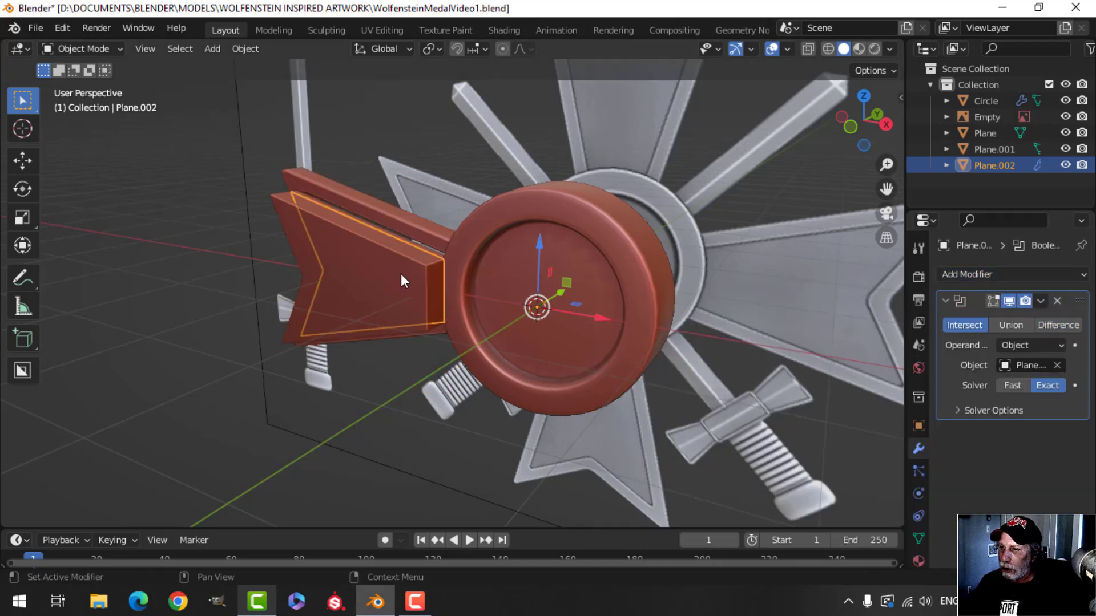
click(1041, 301)
click(998, 316)
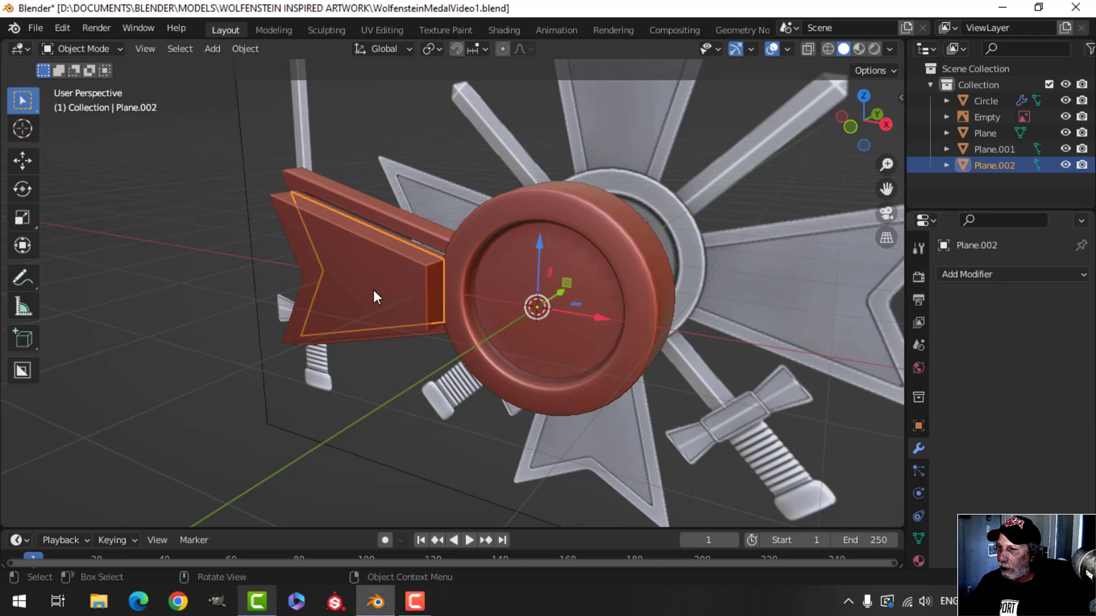
- Delete the arm-shaped cutter block in front of the left arm
click(357, 283)
key(x)
click(358, 283)
- Move the cut panel's whole mesh about 0.209 m along Y into the left arm's frame
click(362, 317)
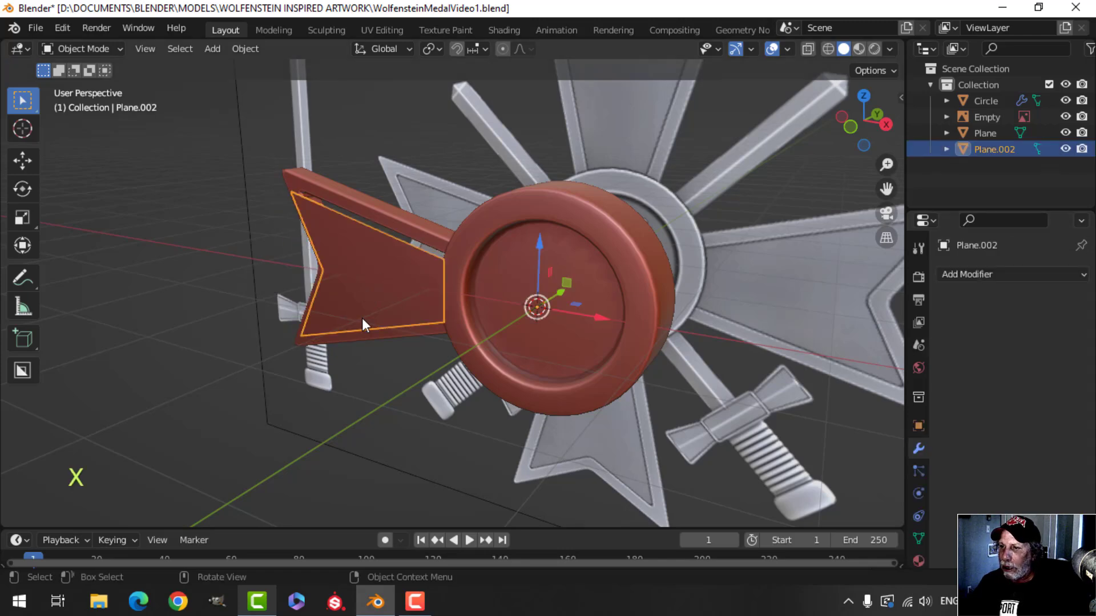
middle_drag(362, 318, 576, 335)
key(Tab)
key(a)
drag(448, 313, 417, 306)
middle_drag(471, 316, 379, 309)
scroll(512, 331, up, 3)
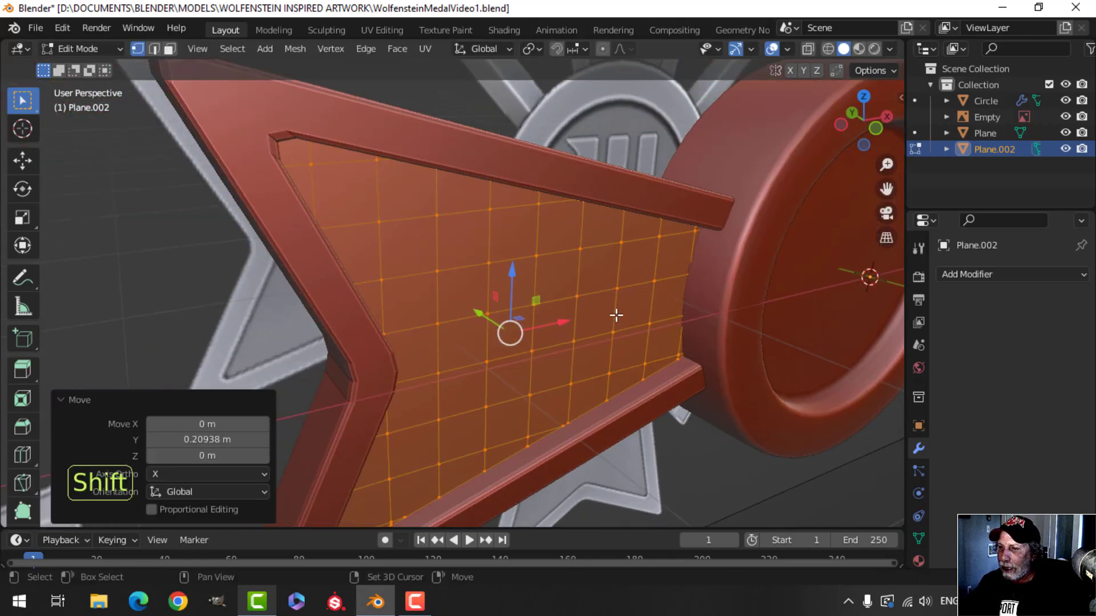
shift+middle_drag(511, 330, 517, 294)
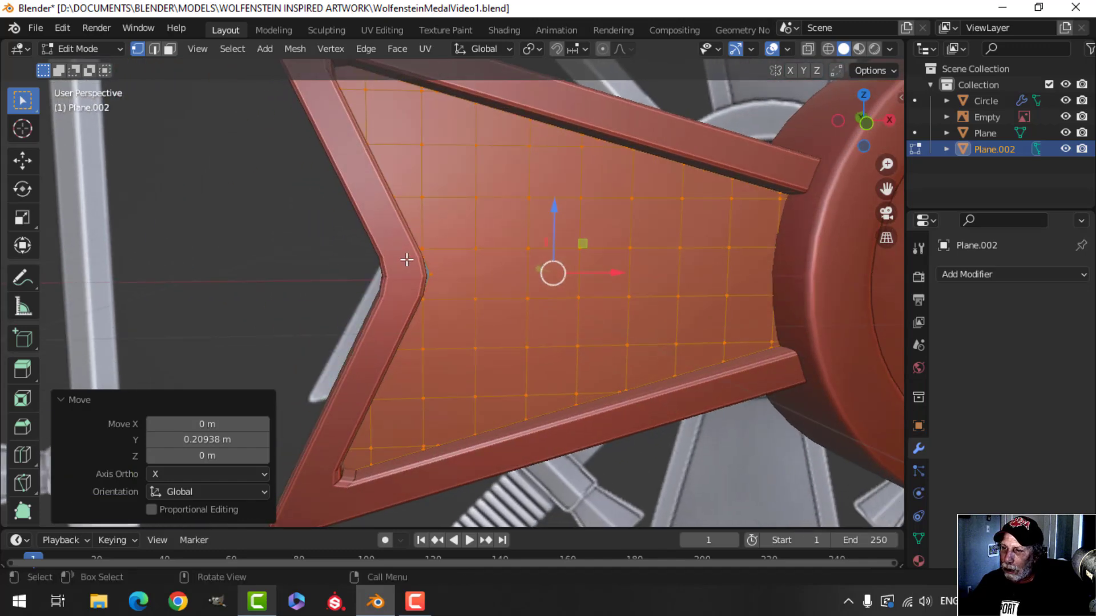
- Scale the panel's mesh uniformly by about 1.049 so its edges reach into the frame
scroll(406, 260, down, 5)
scroll(634, 330, up, 3)
key(s)
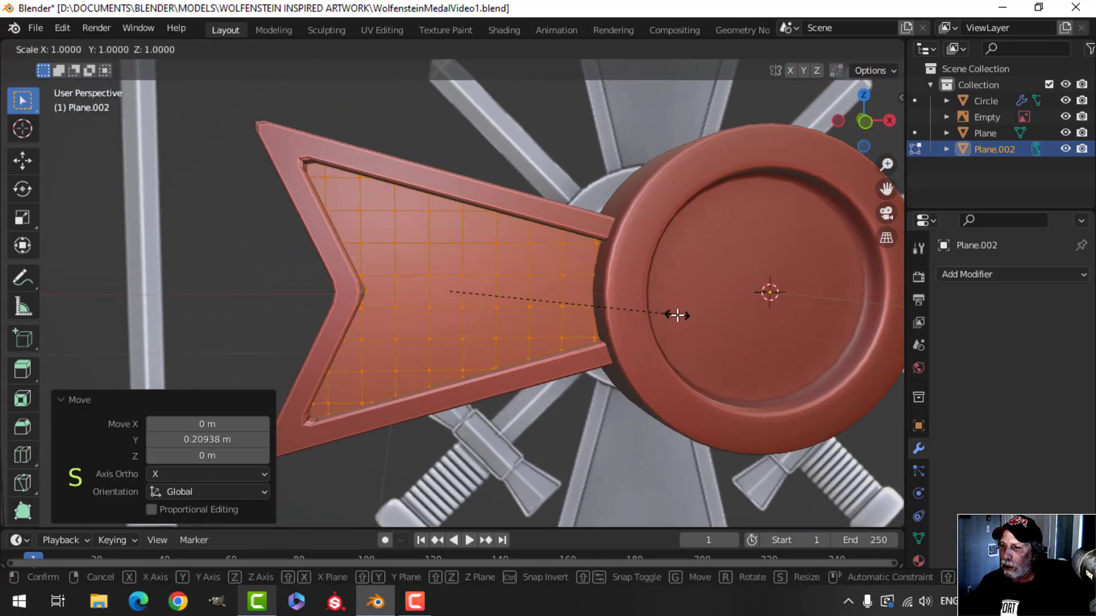
shift+click(792, 317)
scroll(660, 328, down, 3)
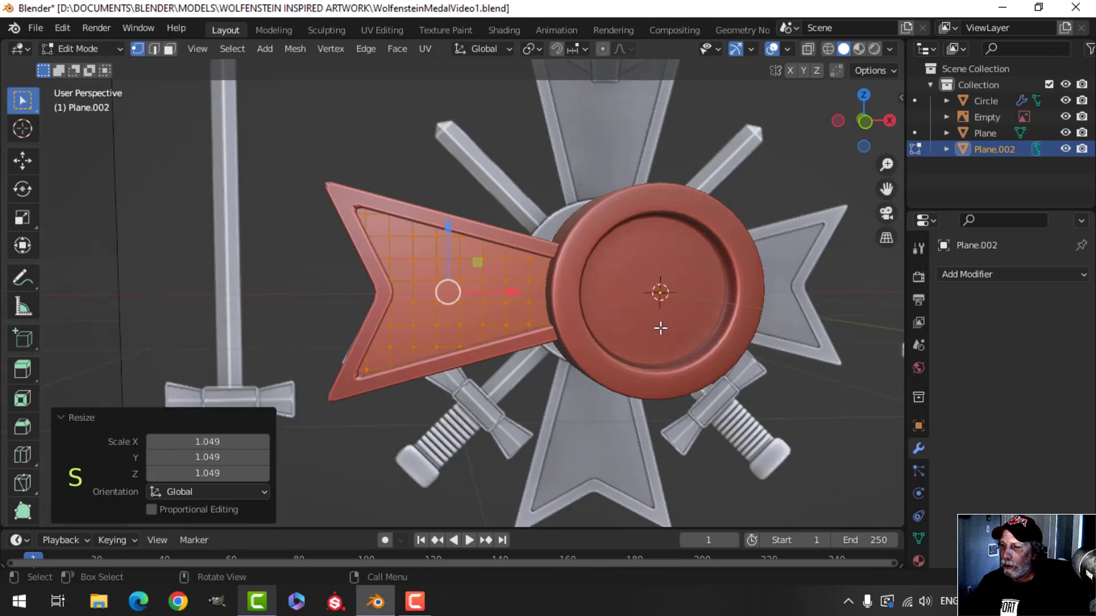
- Check the panel's fit in the frame, and select the ten inner vertices of its two middle rows
key(Tab)
middle_drag(660, 328, 555, 338)
scroll(556, 337, up, 3)
key(alt+a)
middle_drag(491, 319, 562, 286)
middle_drag(506, 350, 528, 300)
click(459, 328)
key(Tab)
key(alt+a)
scroll(481, 335, up, 2)
click(369, 277)
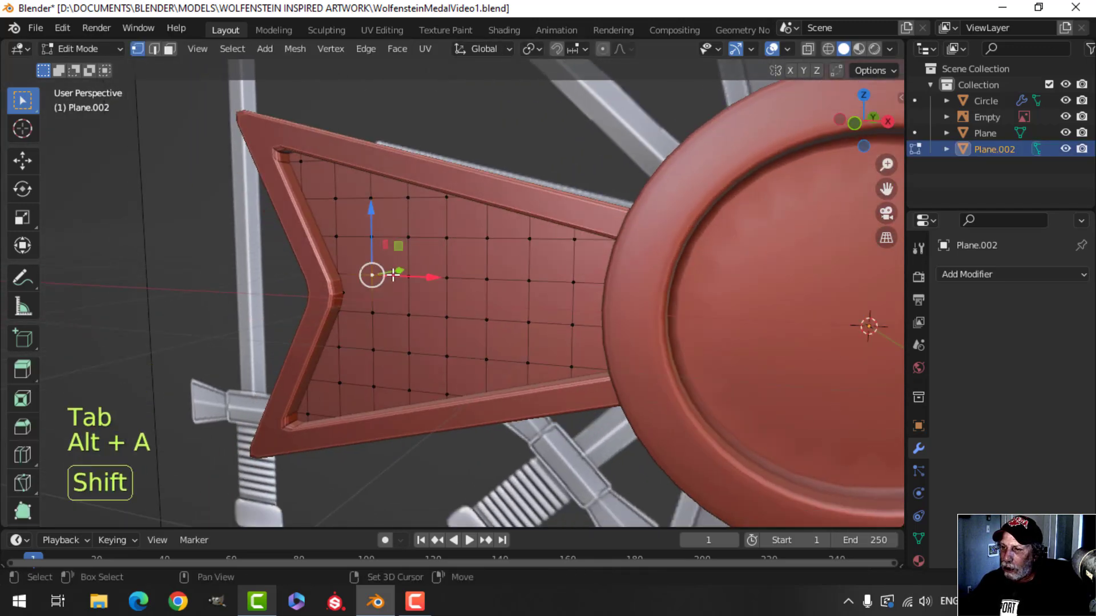
shift+click(407, 275)
shift+click(410, 275)
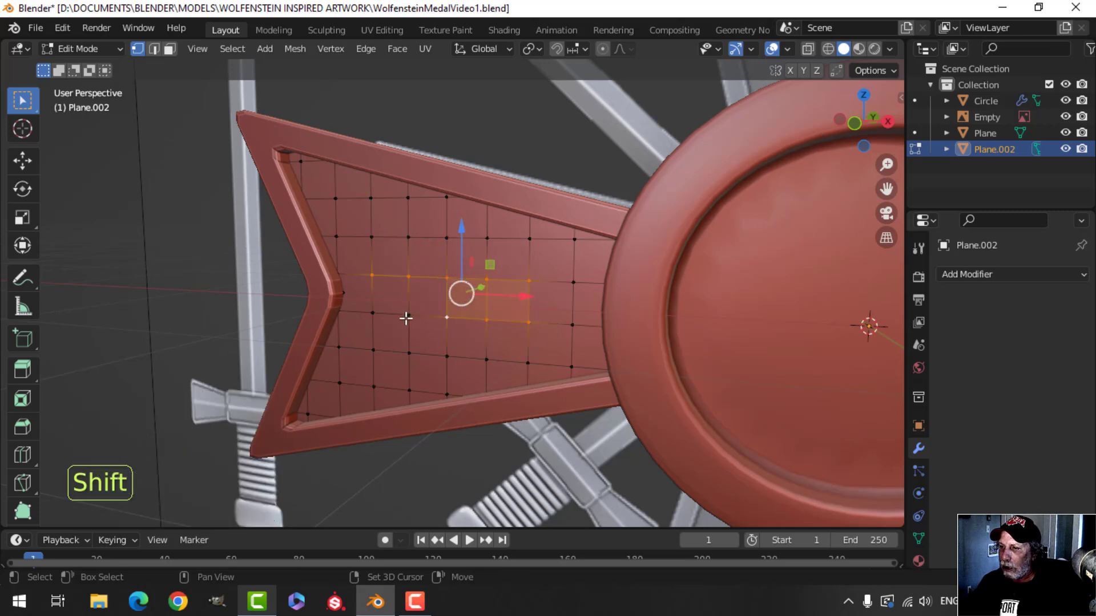
shift+click(373, 311)
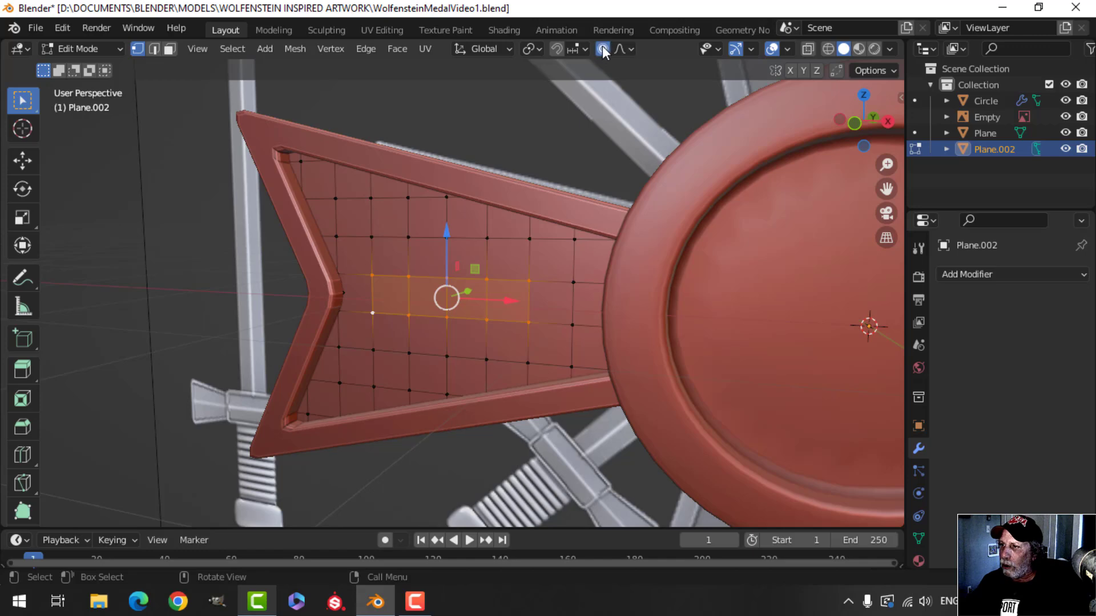
- With proportional editing on, pull the selected middle vertices slightly forward along negative Y to bulge the panel
middle_drag(548, 188, 477, 258)
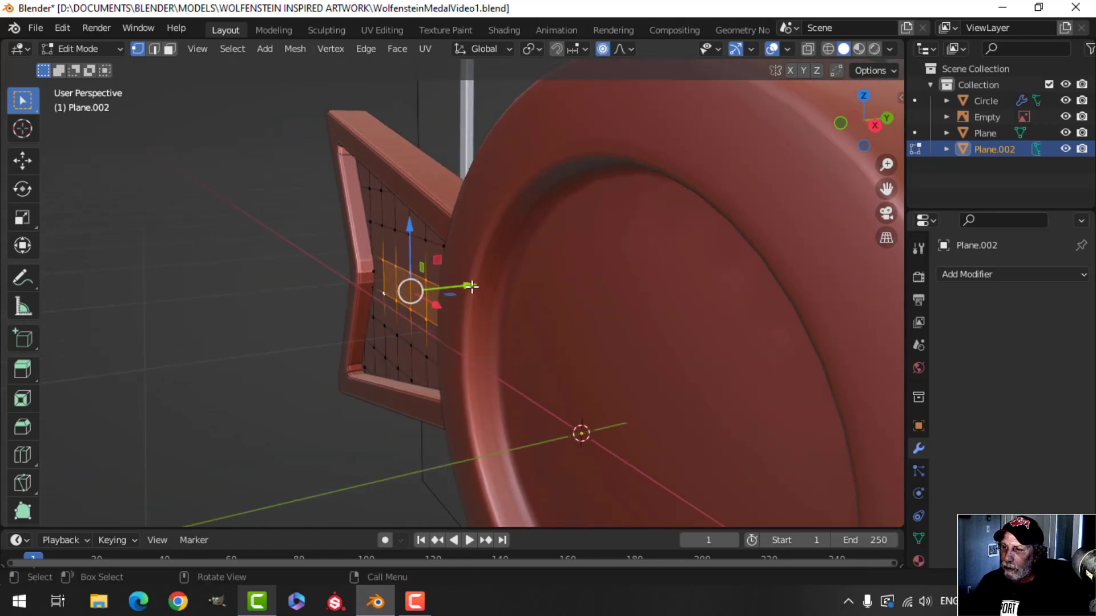
drag(471, 286, 454, 283)
scroll(454, 286, down, 1)
middle_drag(454, 283, 575, 271)
- Select a single vertex at the panel's inner end and move it about 0.008 m along negative Y with smooth proportional falloff
key(alt+a)
middle_drag(459, 210, 380, 246)
drag(422, 220, 415, 221)
middle_drag(421, 234, 436, 297)
shift+middle_drag(437, 296, 421, 197)
click(442, 270)
middle_drag(494, 288, 463, 281)
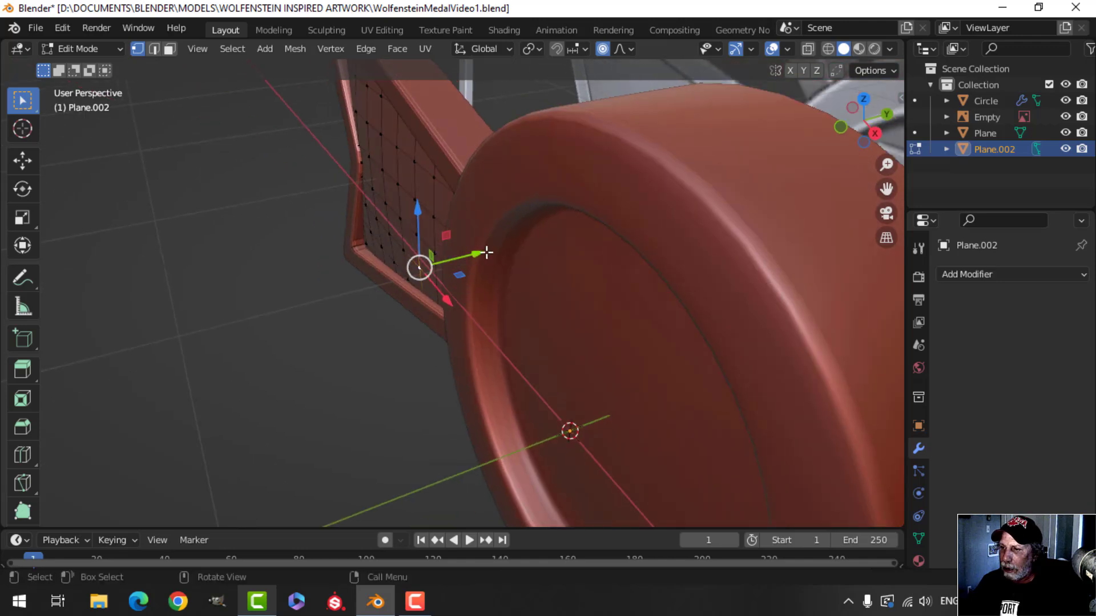
drag(487, 253, 480, 253)
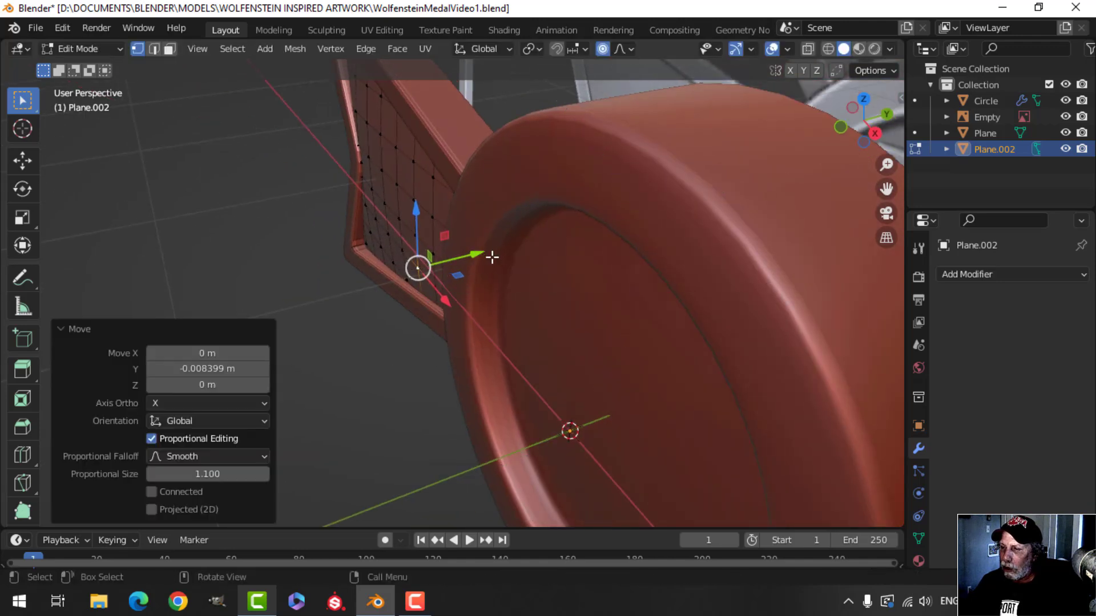
- Return to object mode and join the bulged inner panel to the left arm's frame
key(Tab)
middle_drag(491, 256, 573, 253)
right_click(436, 196)
click(436, 196)
middle_drag(436, 197, 491, 232)
key(alt+a)
click(471, 245)
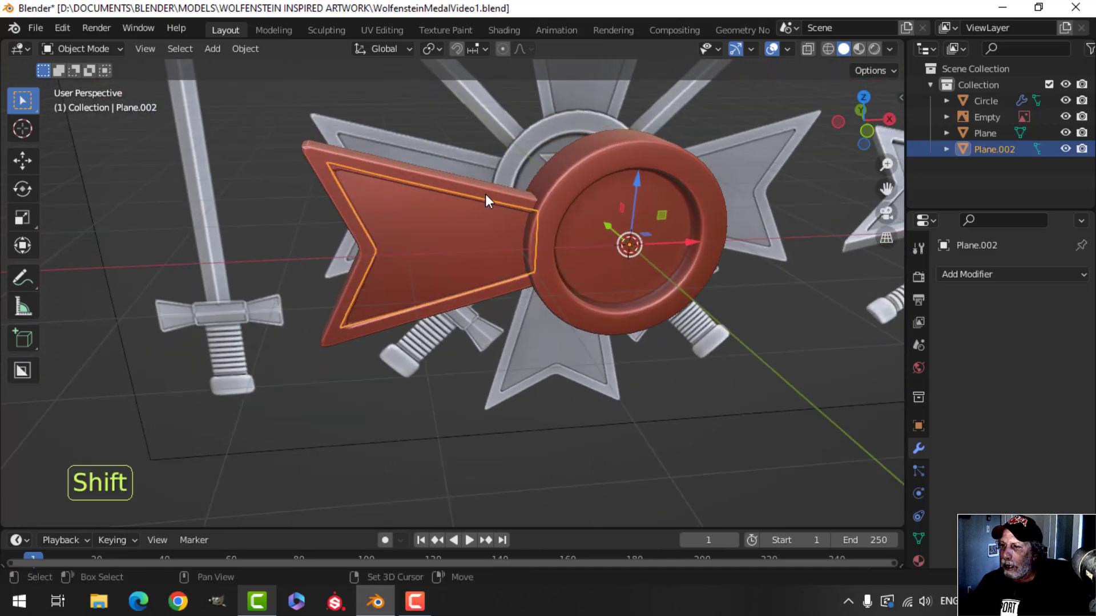
shift+click(506, 204)
key(ctrl+j)
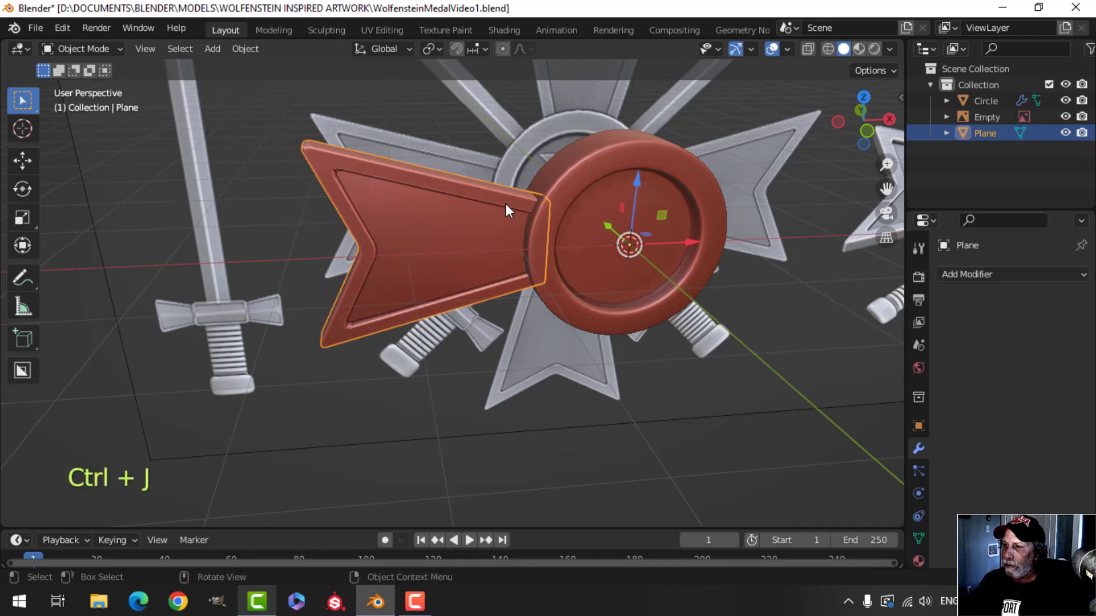
- Merge all vertices of the joined left arm by distance, using 0.0001 m
key(alt+a)
middle_drag(530, 251, 495, 204)
click(495, 203)
key(Tab)
key(a)
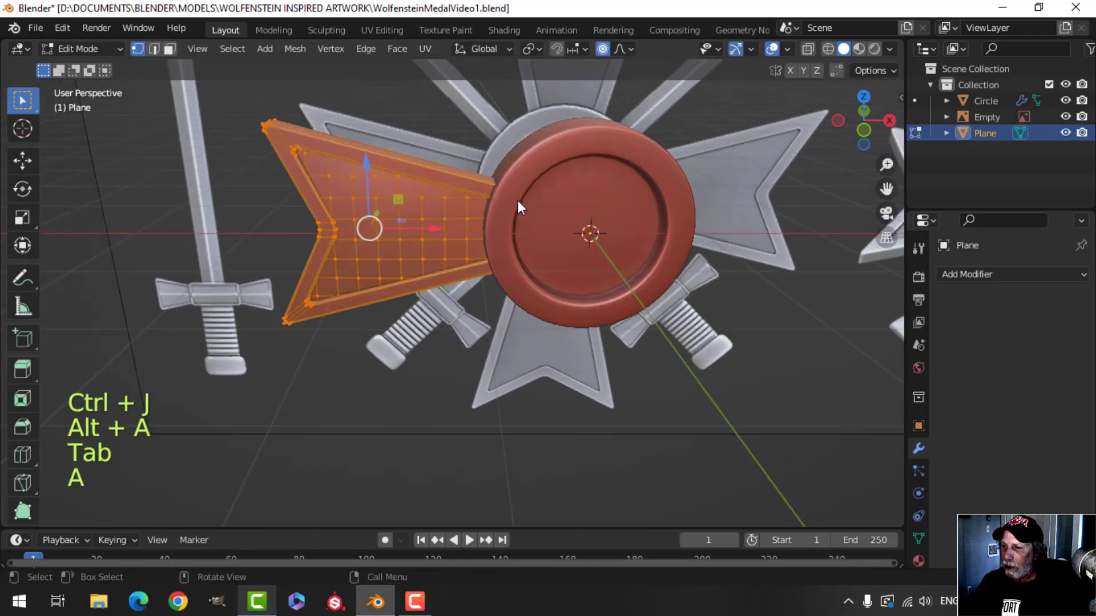
key(m)
click(499, 259)
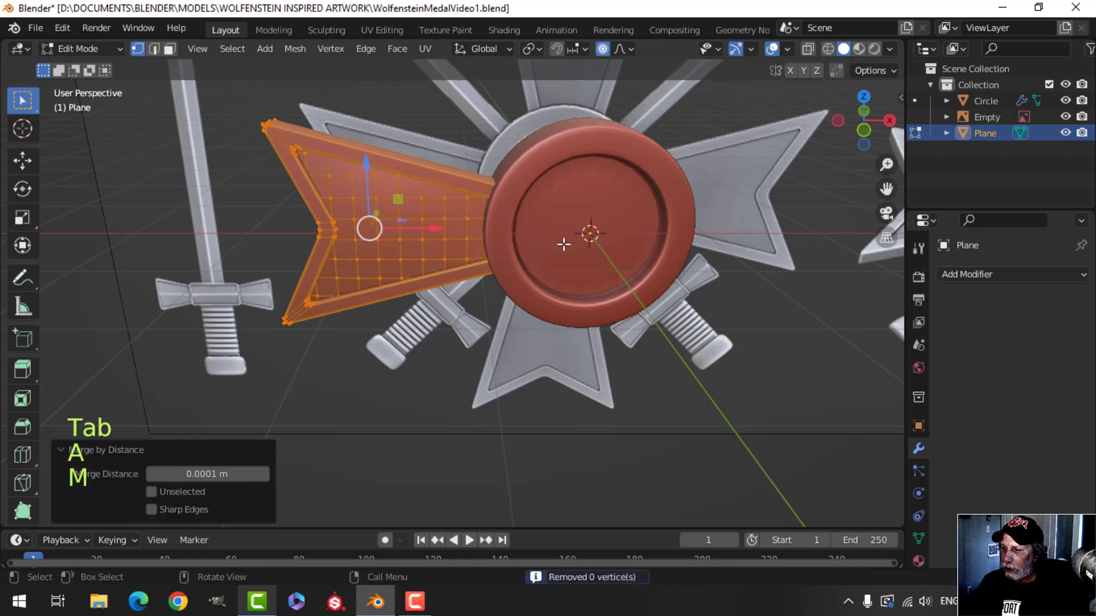
key(Tab)
- In front view, add a Mirror modifier on the X axis to the left arm to create the right arm
key(KP_1)
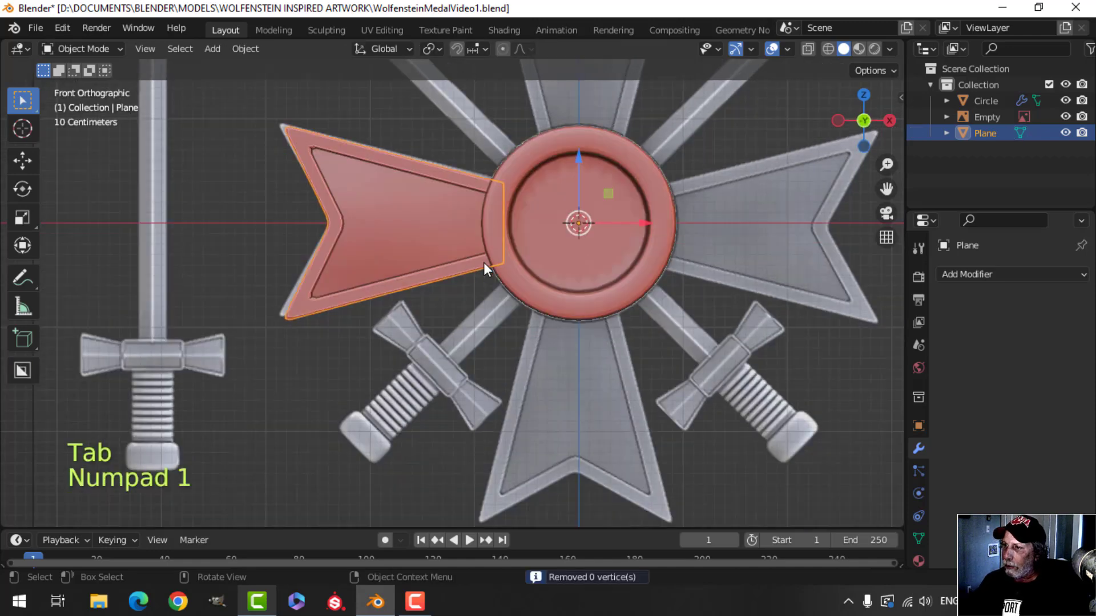
key(alt+a)
shift+middle_drag(583, 269, 475, 282)
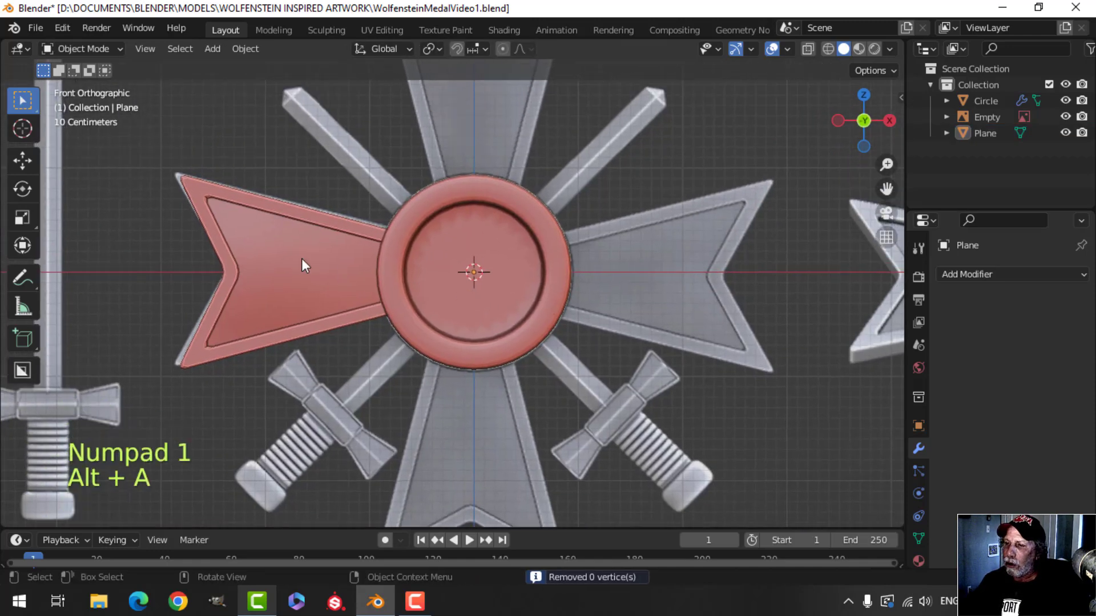
click(301, 258)
click(999, 274)
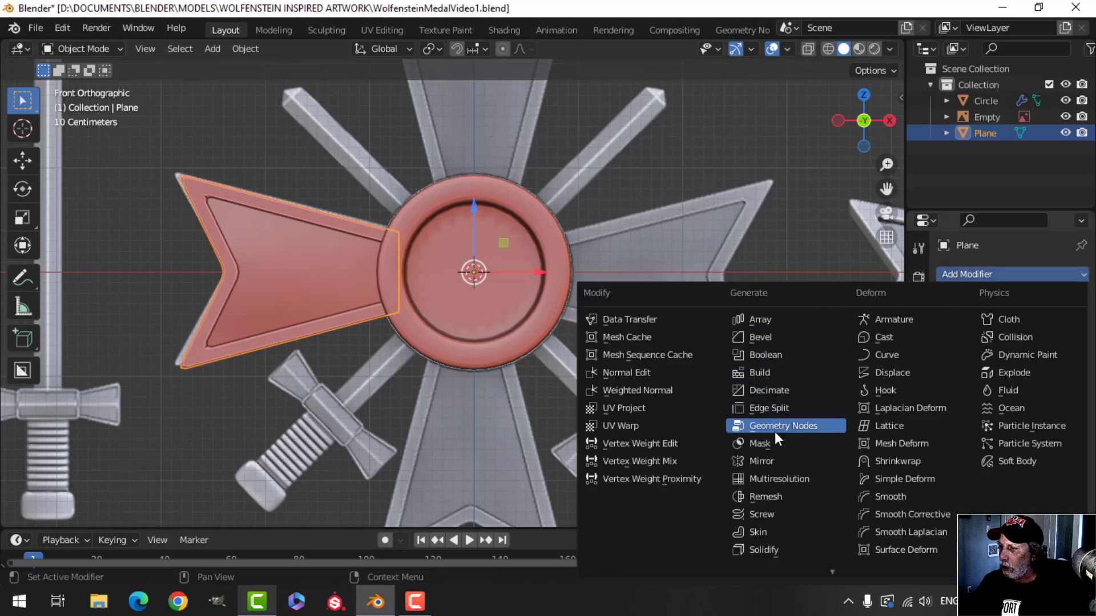
click(780, 459)
scroll(685, 329, down, 1)
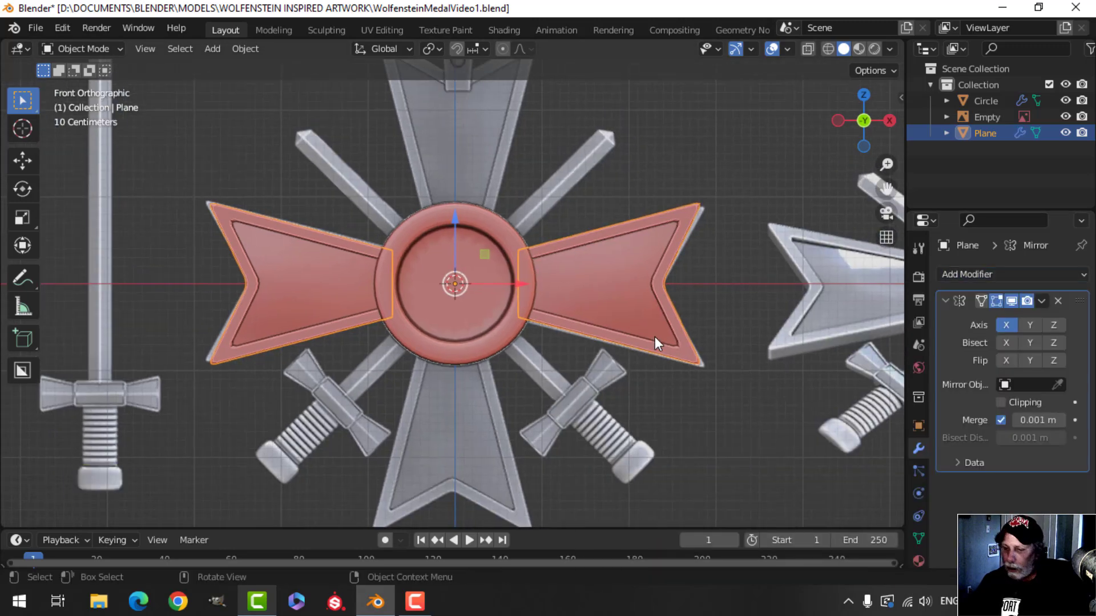
- Duplicate the mirrored arm pair and rotate the copy 90° to form the upper and lower arms
key(shift+d)
key(r)
key(9)
key(0)
key(Return)
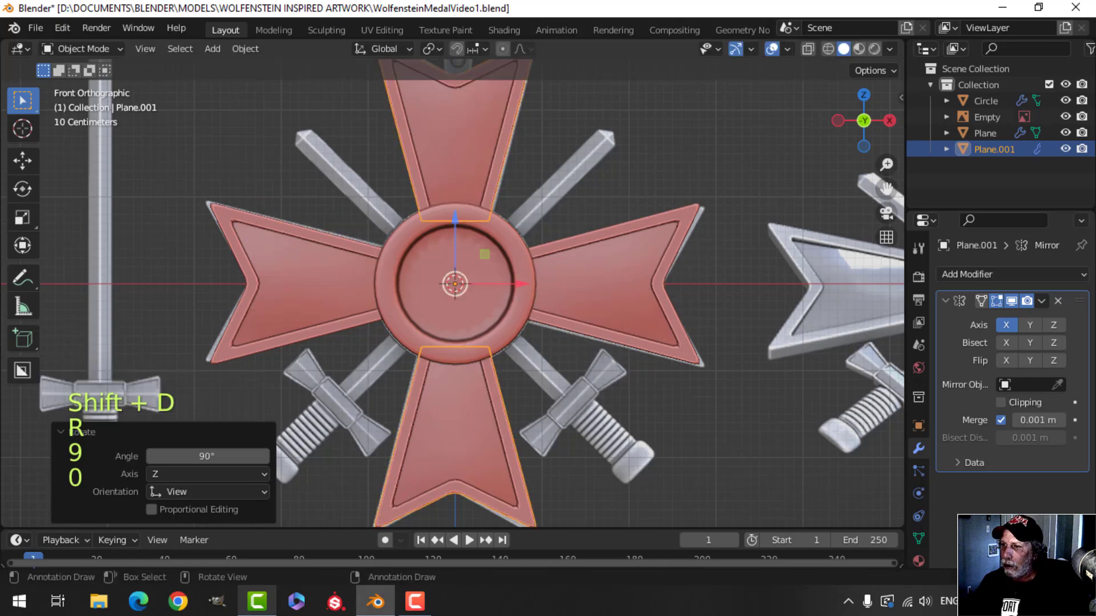
key(alt+a)
- Apply the Mirror modifiers of both the horizontal and the vertical arm pairs
middle_drag(644, 358, 338, 293)
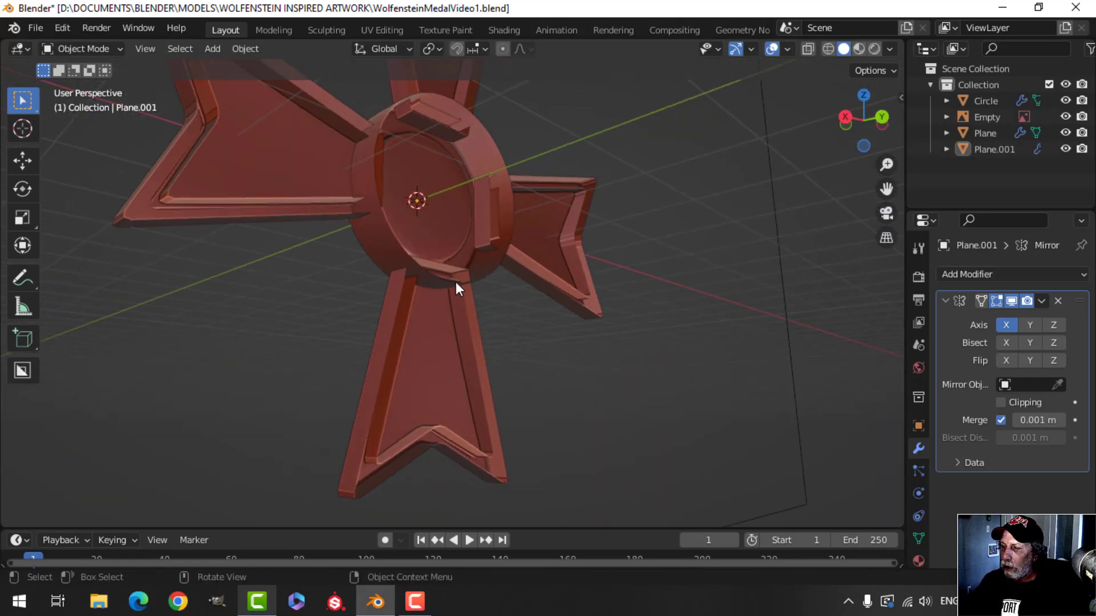
middle_drag(455, 282, 536, 336)
click(571, 280)
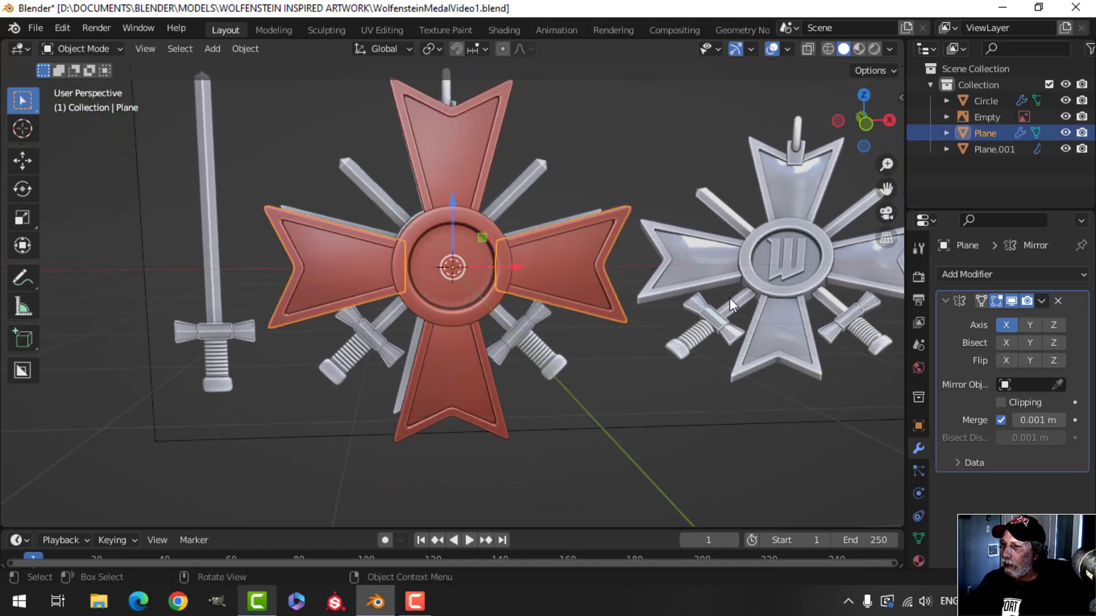
click(1006, 321)
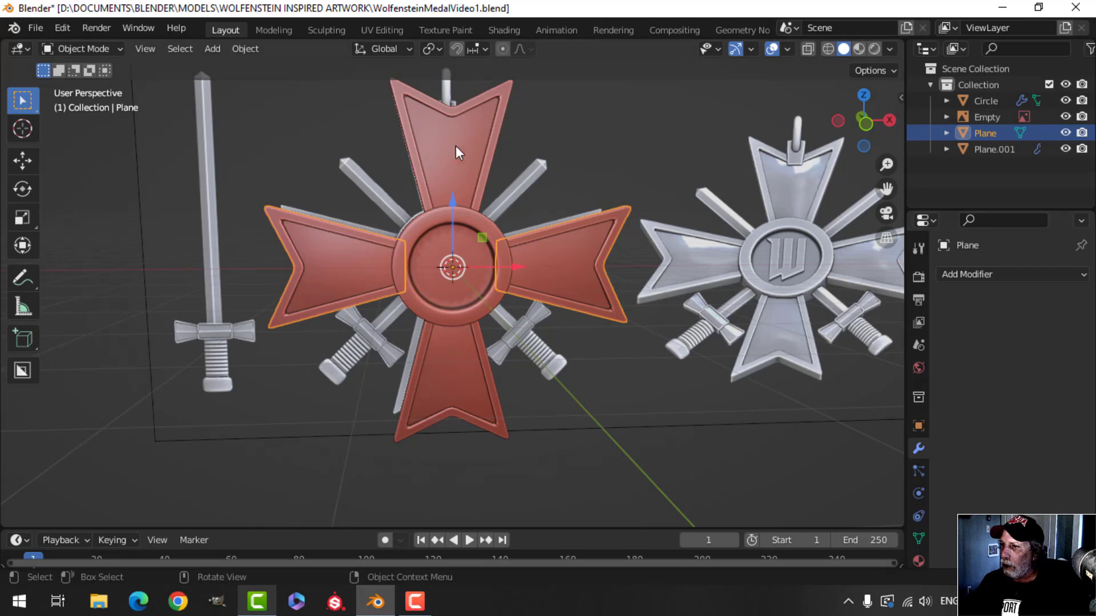
click(455, 146)
click(1040, 301)
click(970, 319)
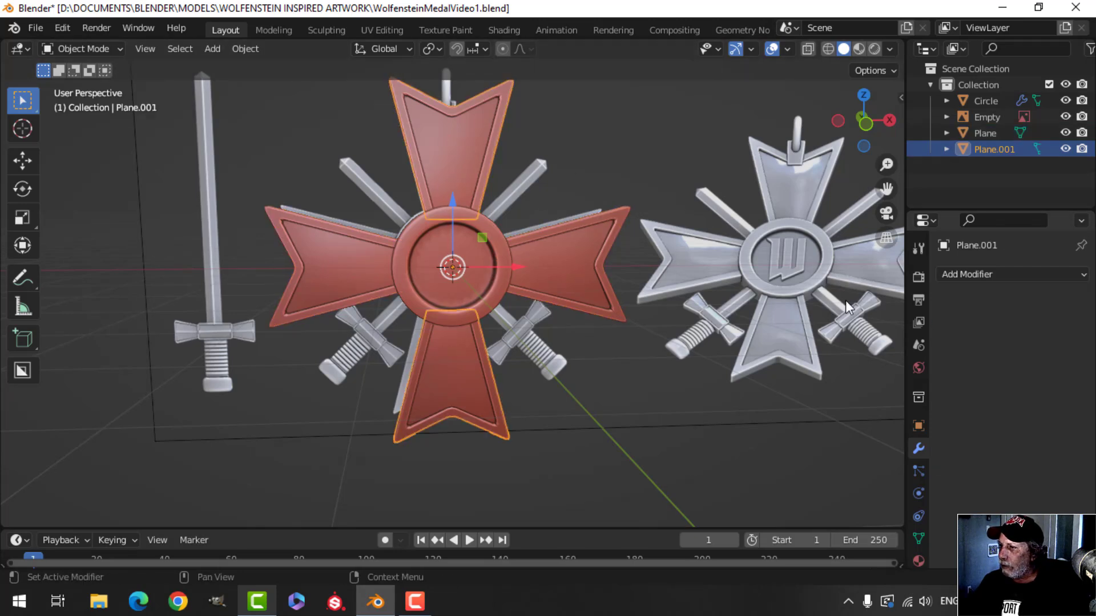
- Join the vertical arm pair to the horizontal pair as one cross object and clear the selection
shift+click(526, 241)
key(ctrl+j)
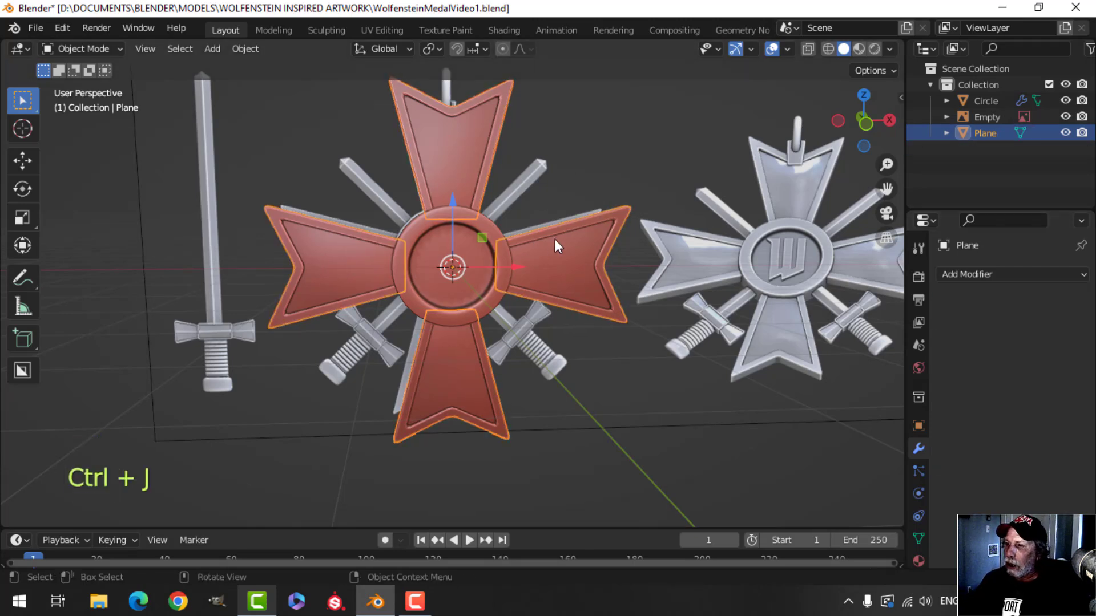
key(alt+a)
- Apply the Subdivision modifier on the medal's central disc
click(483, 261)
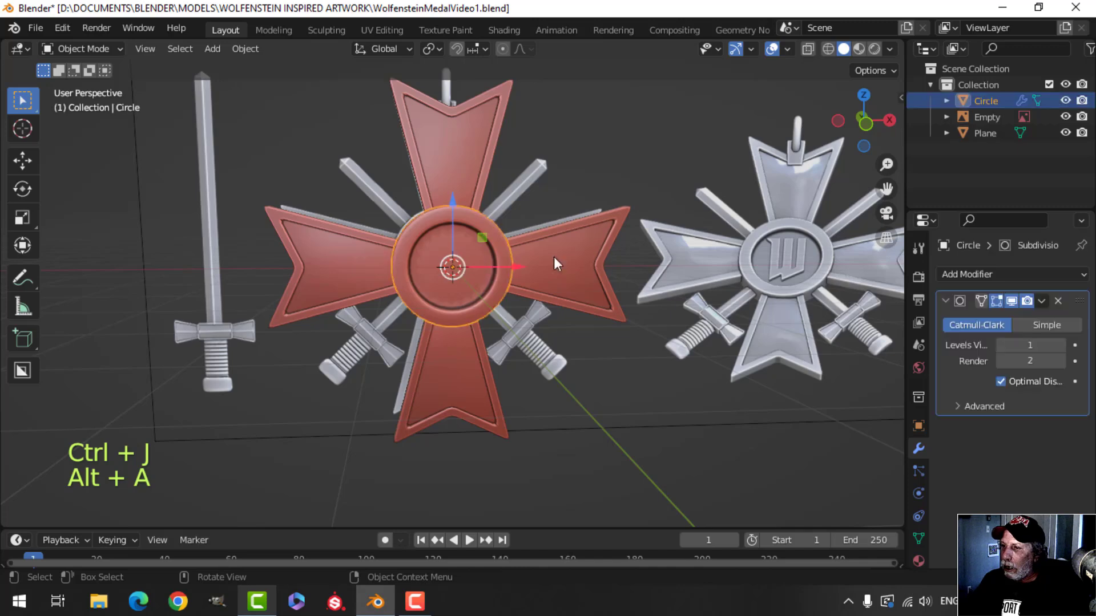
click(1043, 300)
click(1007, 317)
- Delete the centre vertex of the medal's disc together with the surrounding ring of vertices and faces
key(Tab)
scroll(502, 268, up, 4)
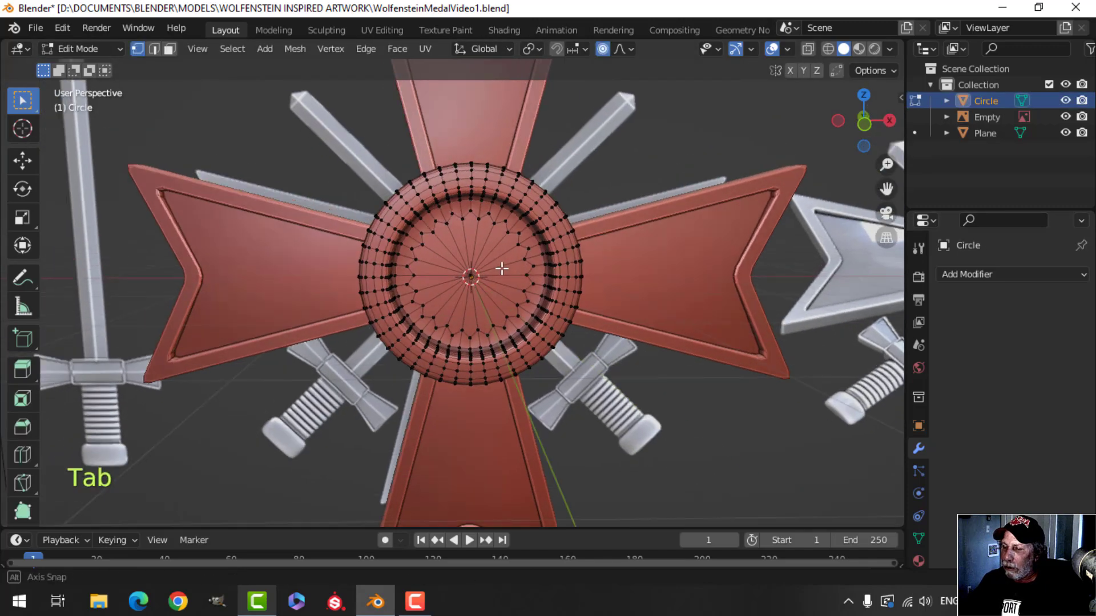
key(alt+a)
scroll(502, 268, up, 2)
key(1)
scroll(480, 251, up, 3)
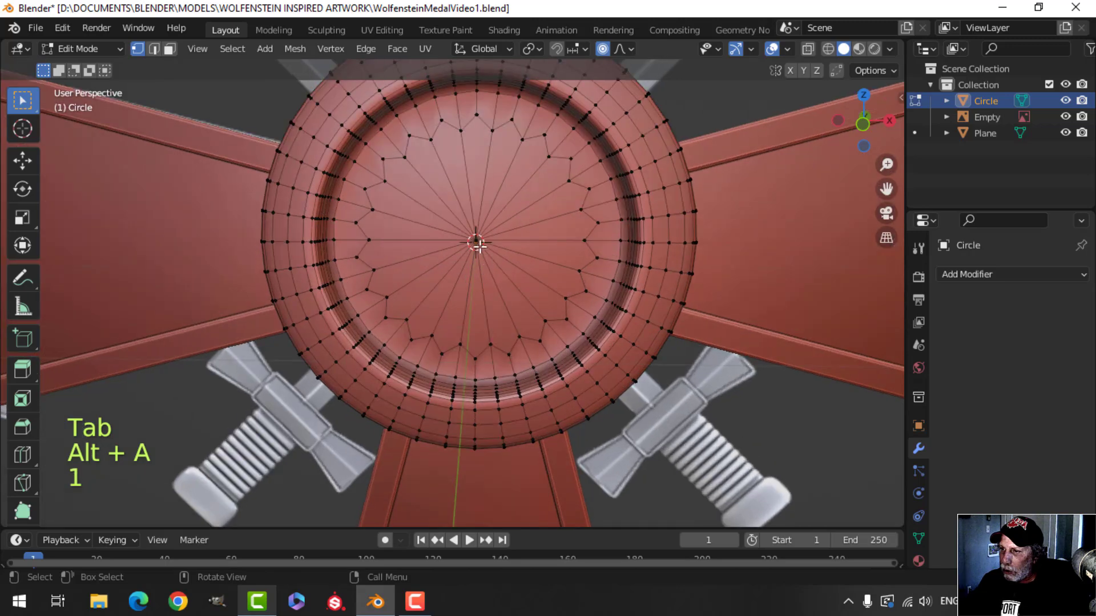
click(476, 242)
key(ctrl+KP_Add)
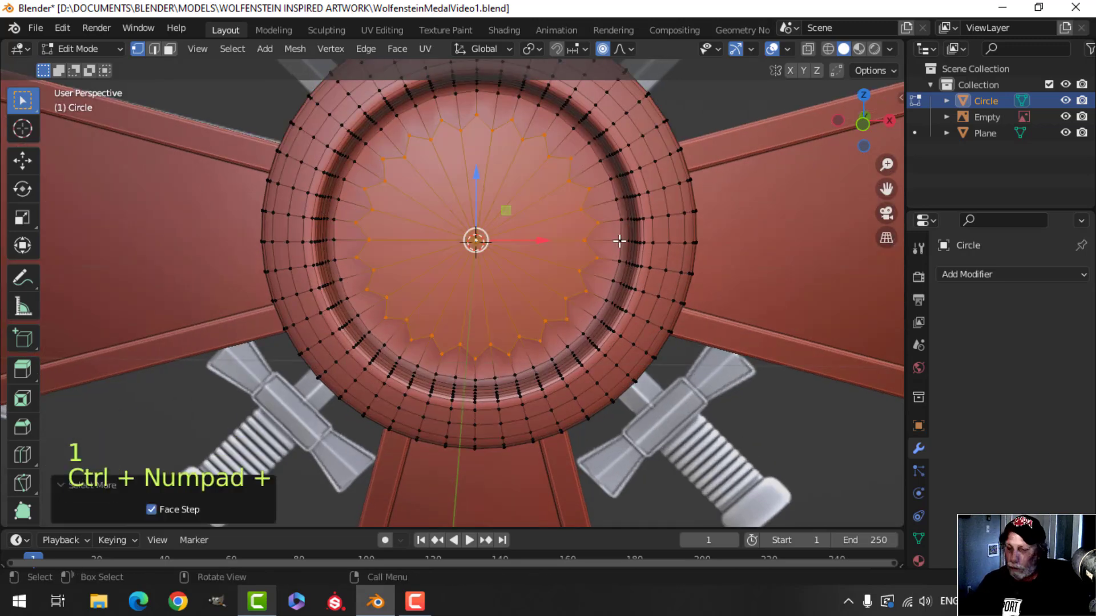
key(x)
click(596, 205)
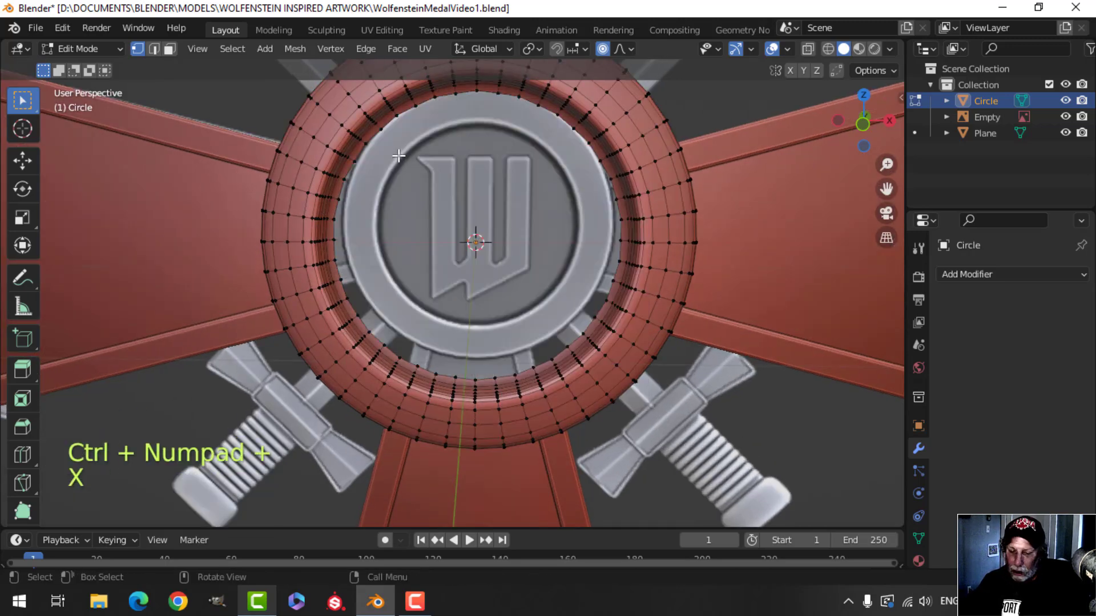
- Even out the open inner edge loop of the disc with LoopTools Circle and fill it with a single face
key(2)
alt+shift+click(387, 129)
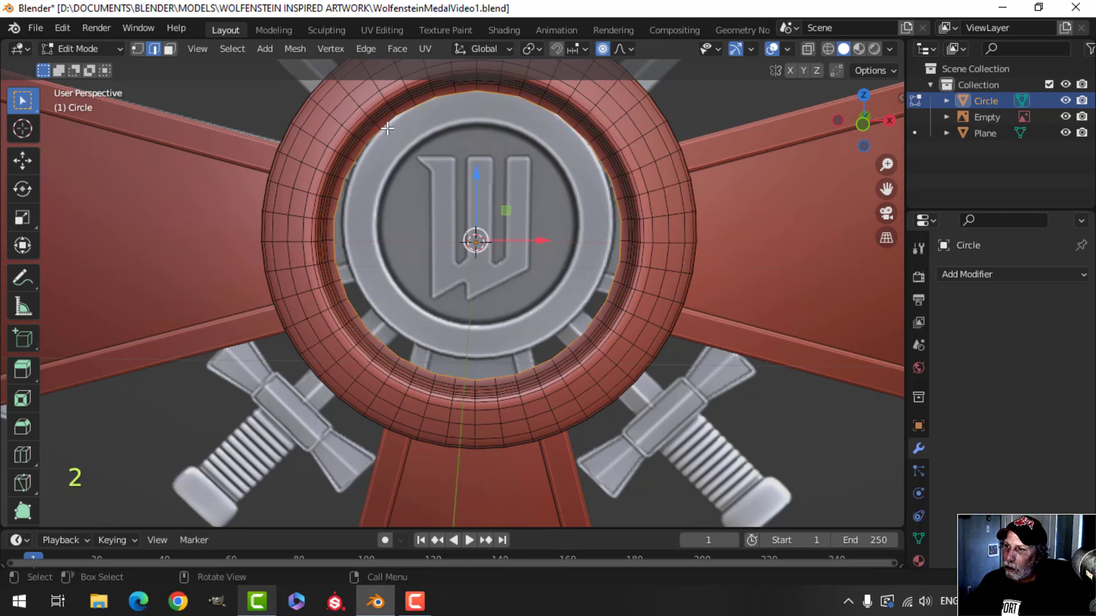
right_click(386, 129)
mouse_move(364, 53)
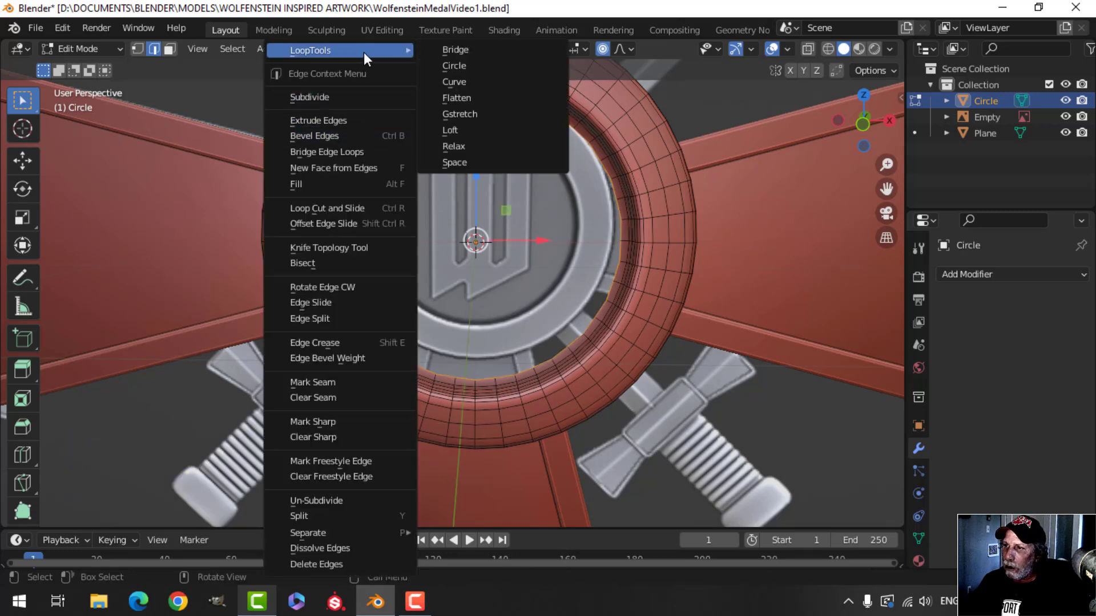
click(467, 66)
key(f)
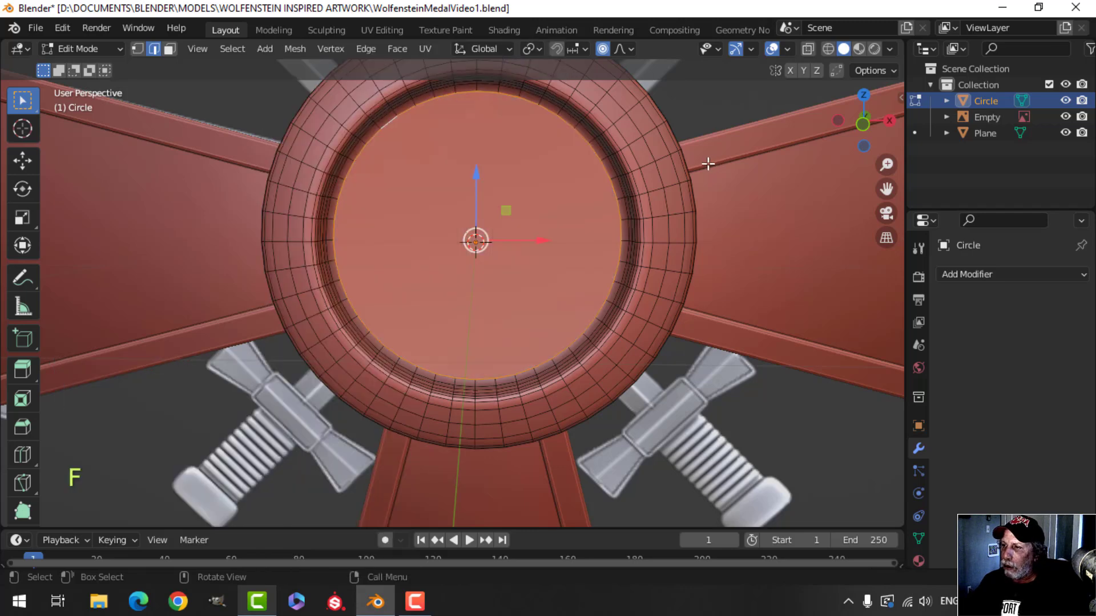
key(alt+a)
- Dissolve the two intermediate edge loops on the front of the disc's raised rim
middle_drag(708, 164, 611, 238)
key(2)
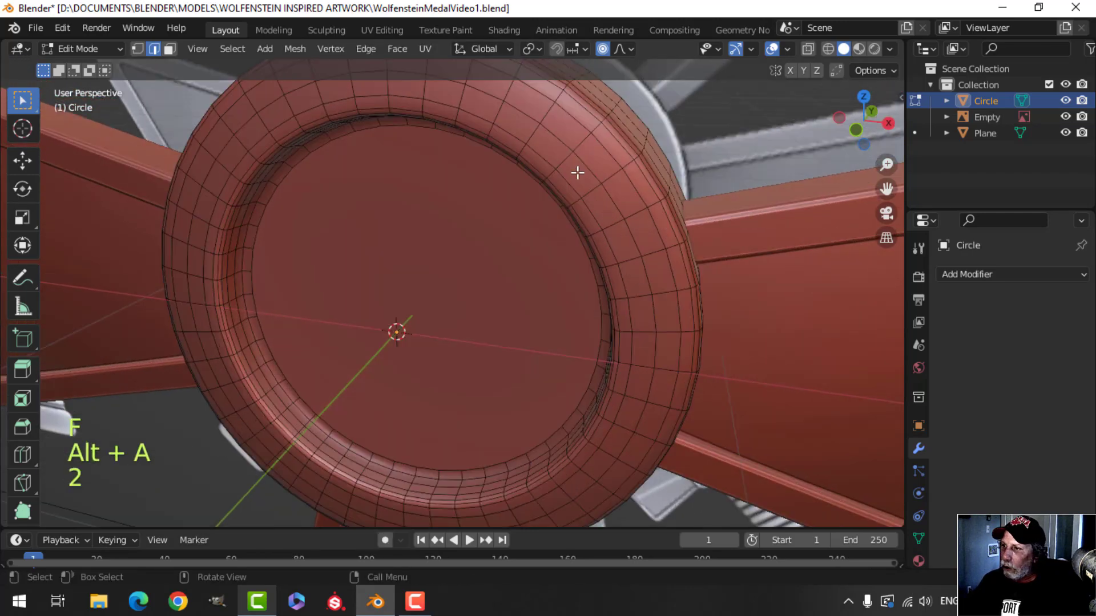
alt+shift+click(576, 171)
alt+shift+click(592, 157)
middle_drag(599, 146, 631, 188)
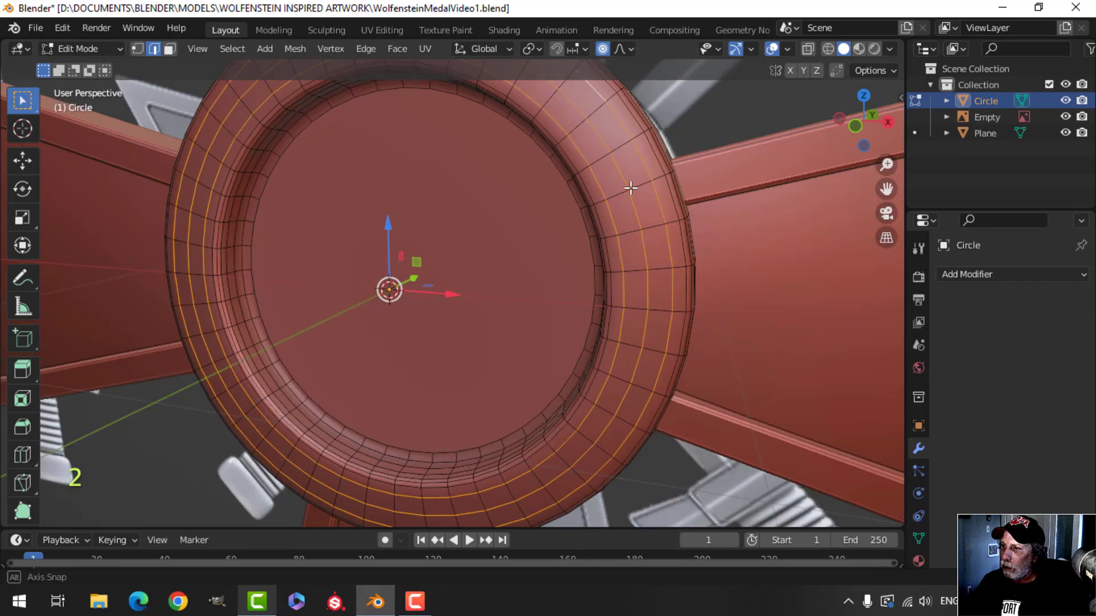
key(x)
click(594, 293)
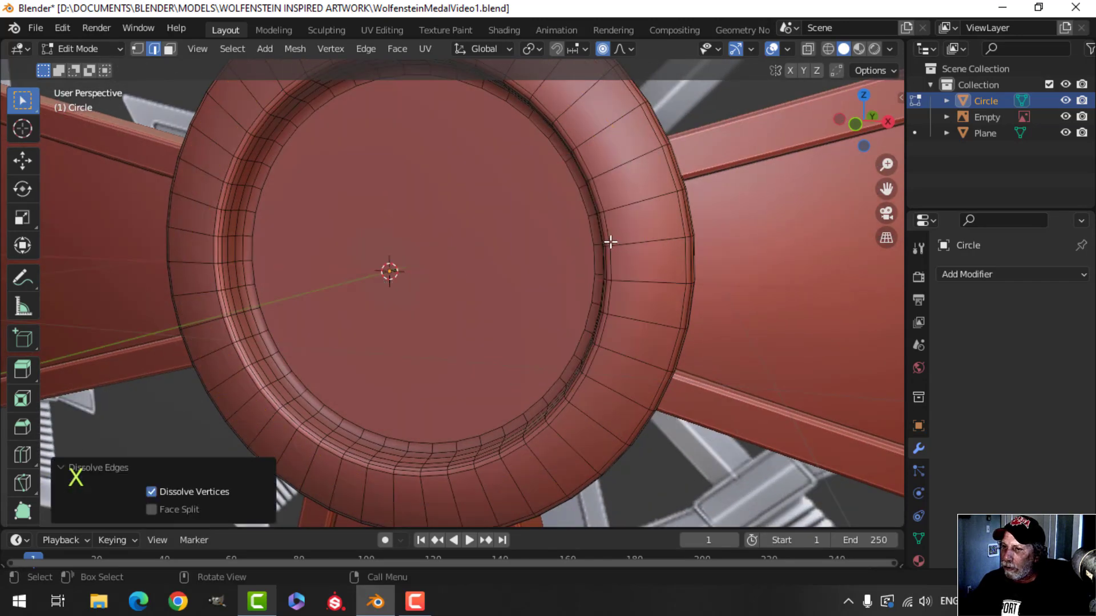
- Dissolve the extra edge loop around the disc's outer side wall, return to Object Mode and clear the selection
middle_drag(610, 242, 411, 274)
key(alt+a)
alt+shift+click(338, 274)
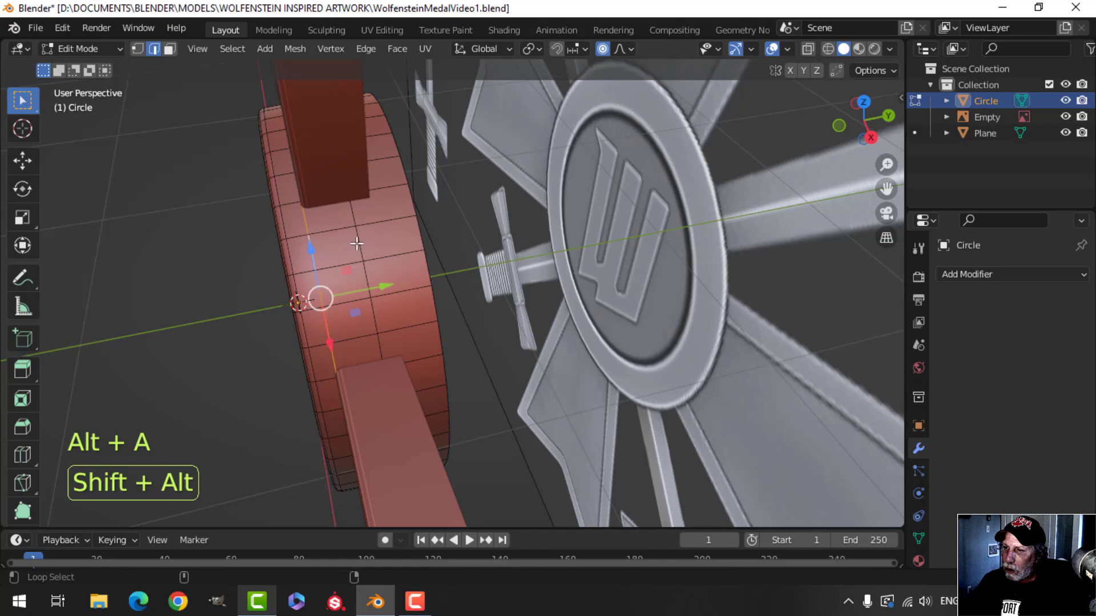
key(x)
click(359, 243)
middle_drag(360, 281, 517, 241)
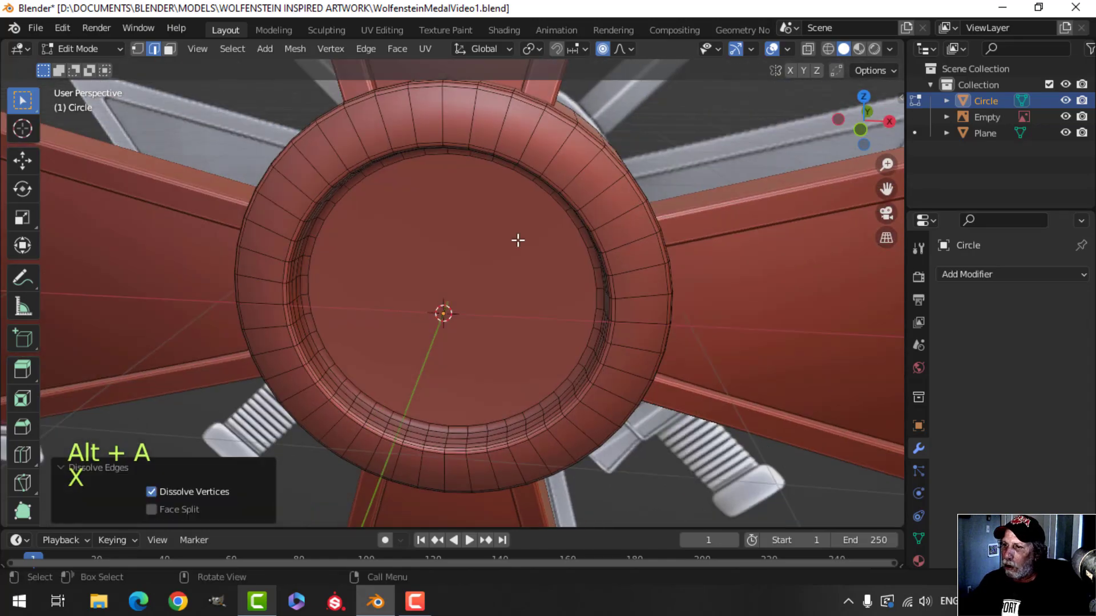
key(Tab)
scroll(536, 296, down, 4)
key(alt+a)
- Inspect the medal and toggle the Face Orientation overlay on and off to check its face directions
mouse_move(540, 308)
middle_down()
mouse_move(539, 210)
mouse_move(552, 266)
mouse_move(492, 259)
mouse_move(539, 255)
mouse_move(527, 279)
middle_up()
scroll(539, 265, up, 3)
scroll(539, 255, down, 4)
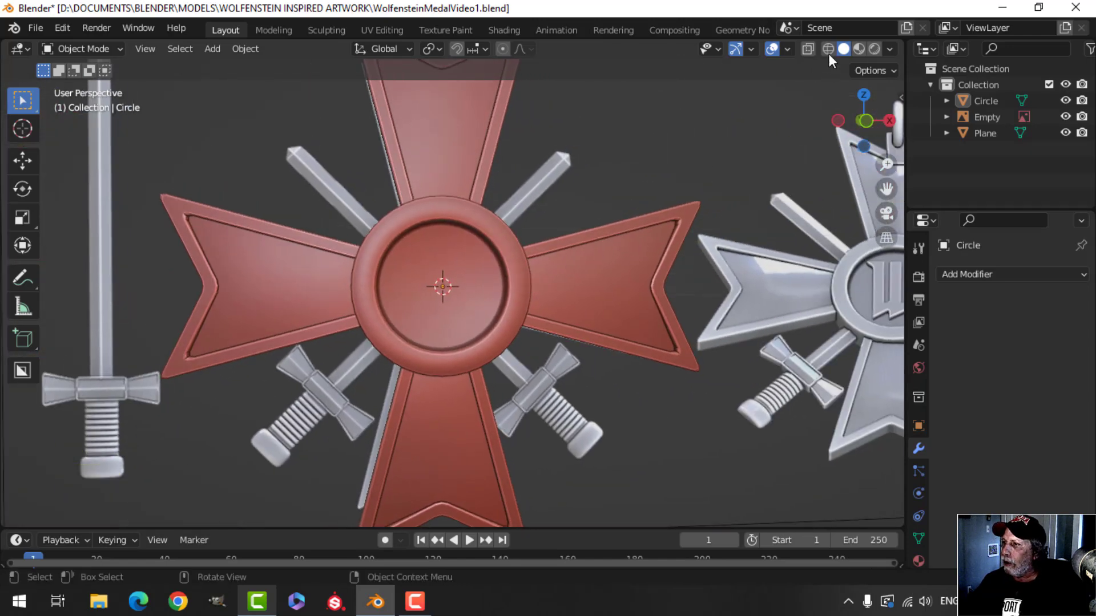
click(788, 49)
click(735, 343)
click(734, 343)
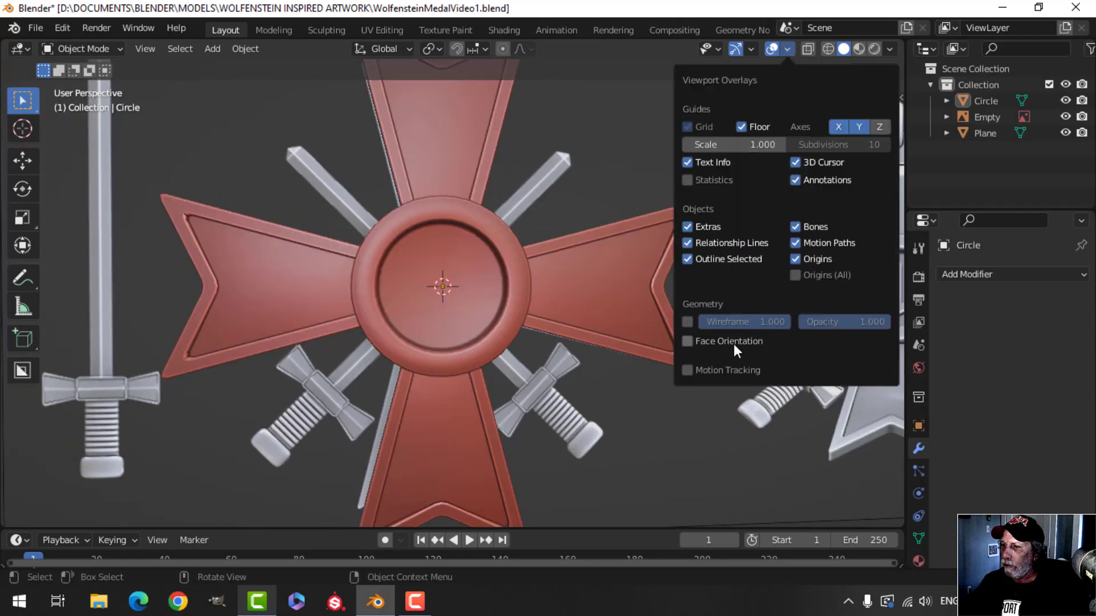
- Show the medal in front orthographic view with wireframe shading, centred on the W emblem of the reference image
scroll(549, 297, down, 2)
shift+middle_drag(549, 297, 570, 257)
middle_drag(570, 257, 553, 271)
key(KP_1)
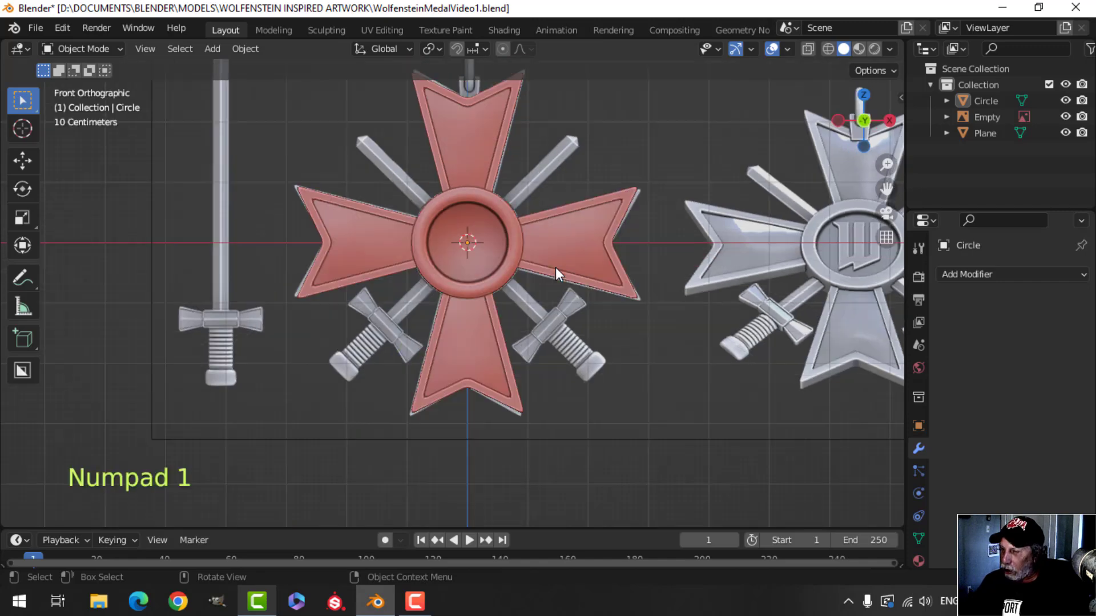
key(z)
click(426, 269)
scroll(465, 250, up, 3)
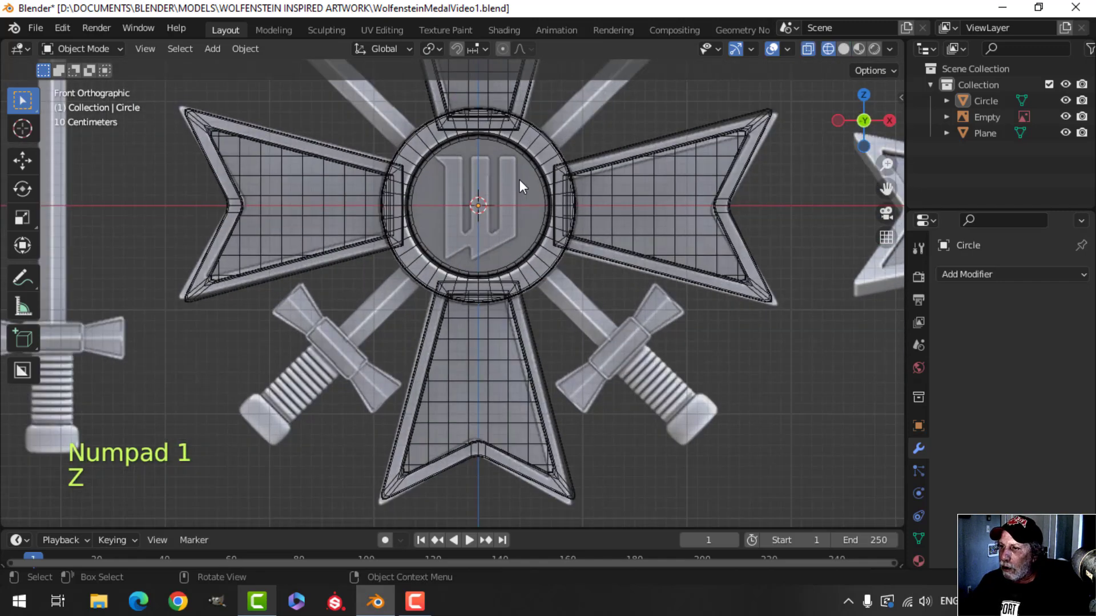
shift+middle_drag(481, 205, 467, 237)
scroll(466, 240, up, 2)
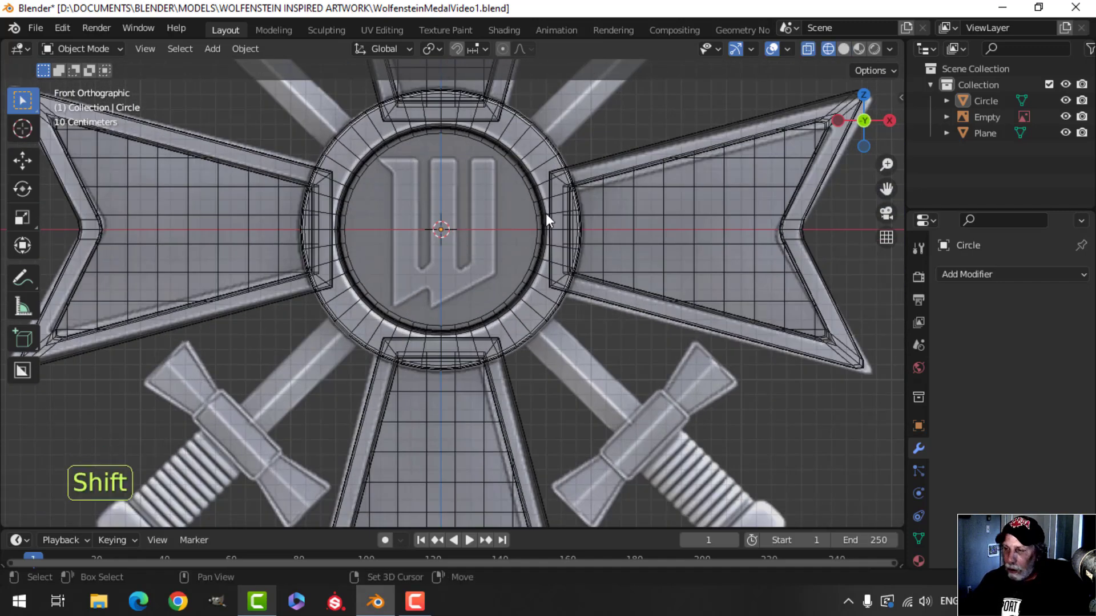
- Add a mesh plane at the medal's centre and scale it in Edit Mode to about 0.5
key(shift+a)
mouse_move(520, 207)
click(637, 209)
key(Tab)
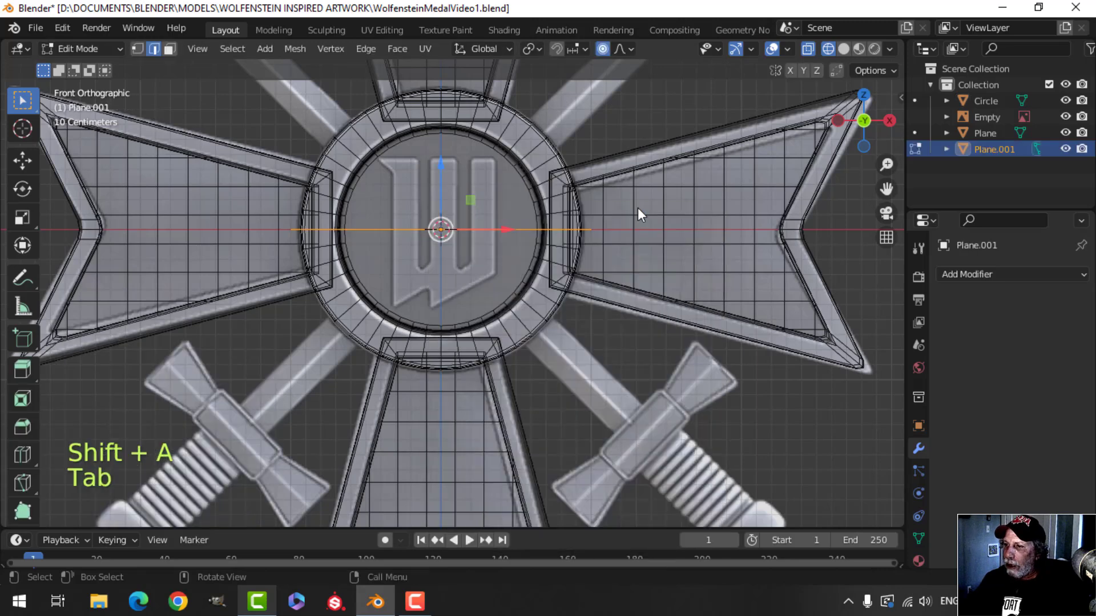
key(s)
click(548, 218)
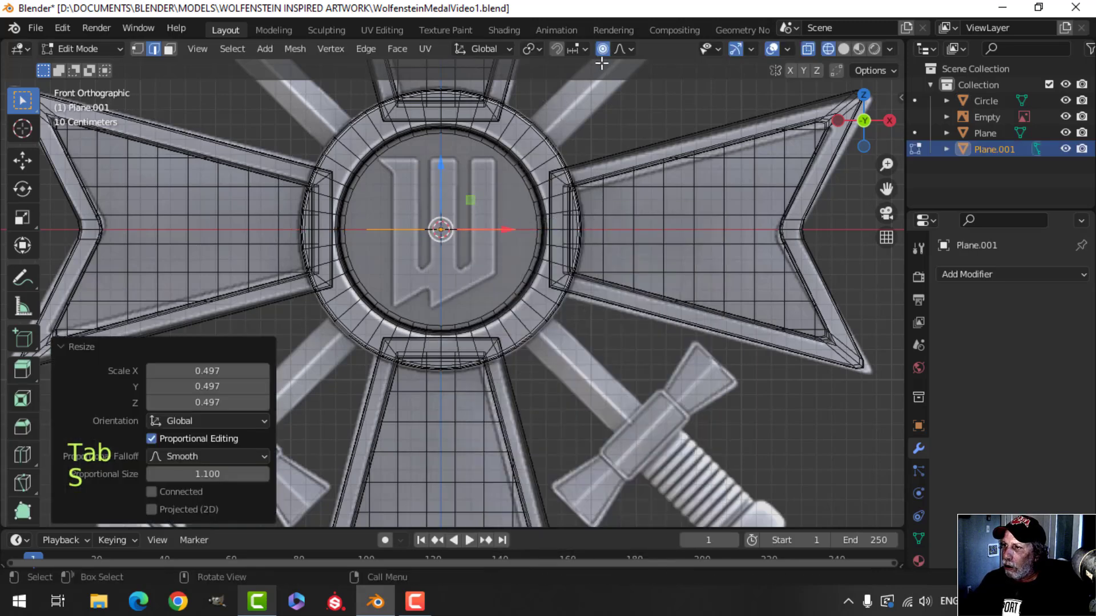
- Turn off proportional editing and rotate the new plane 90° about the X axis to face the front
key(r)
key(x)
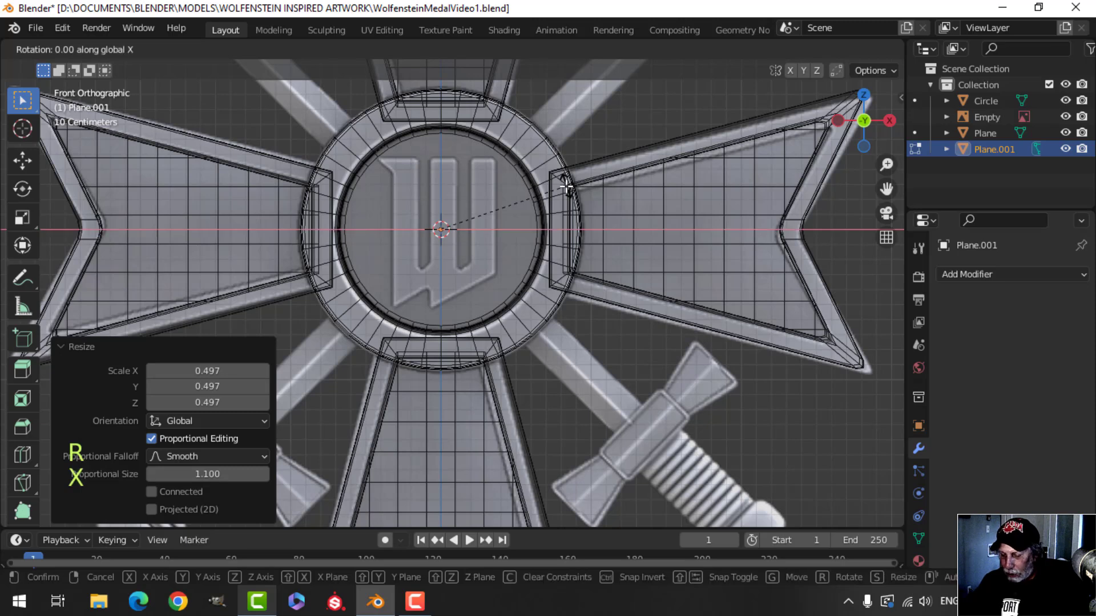
key(9)
key(0)
click(562, 186)
scroll(560, 186, up, 1)
scroll(560, 186, up, 1)
shift+middle_drag(492, 174, 516, 218)
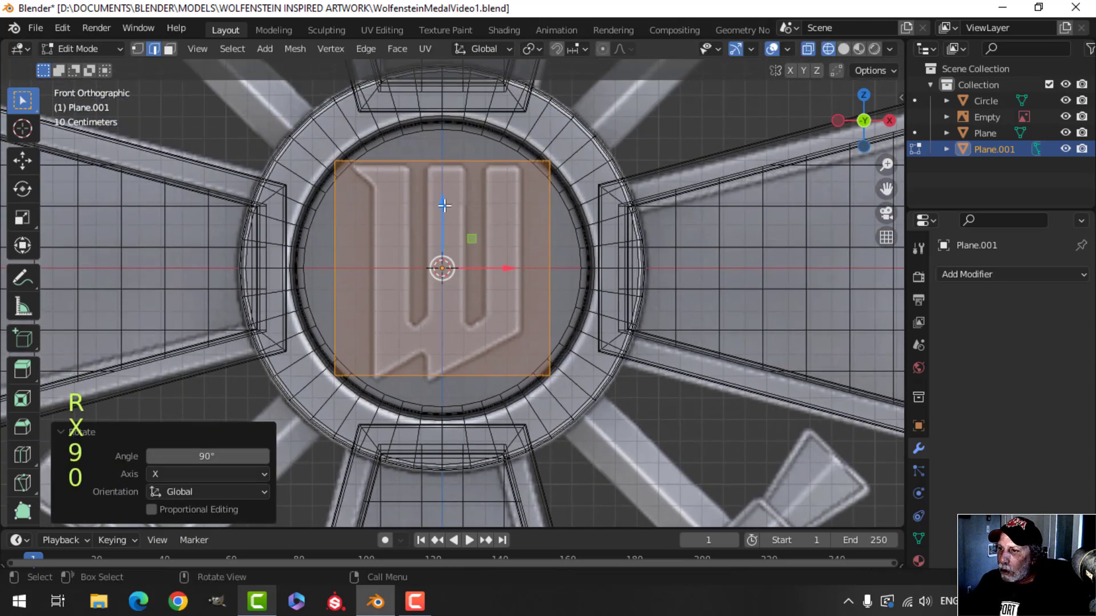
- Lower the plane about 0.011 m and move its left edge inward to the tip of the W's upper-left serif
drag(442, 208, 442, 211)
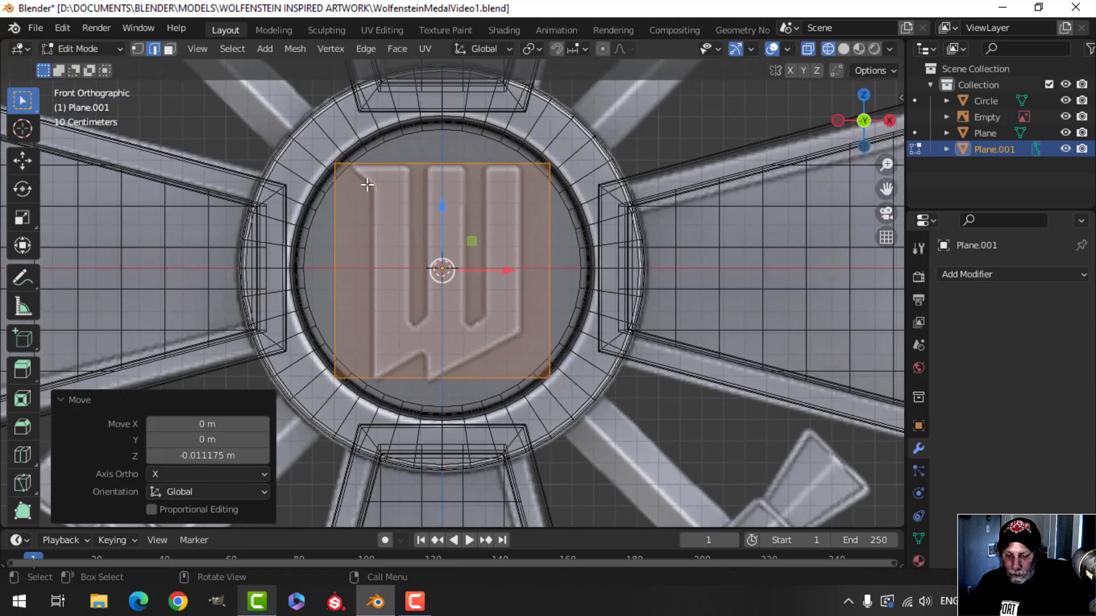
key(1)
click(336, 163)
shift+click(337, 374)
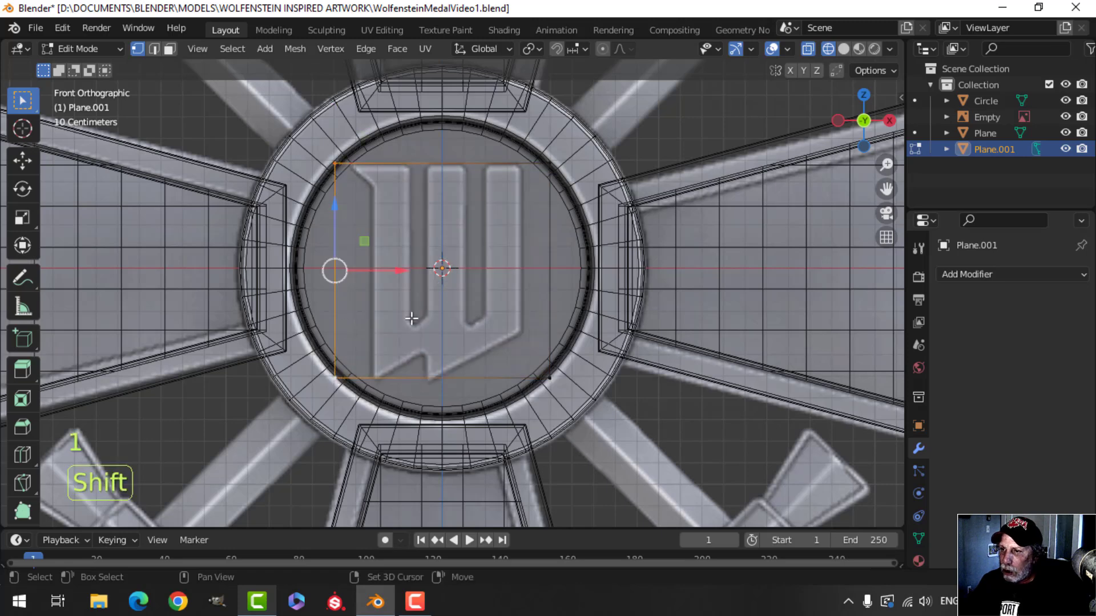
drag(399, 270, 415, 271)
key(alt+a)
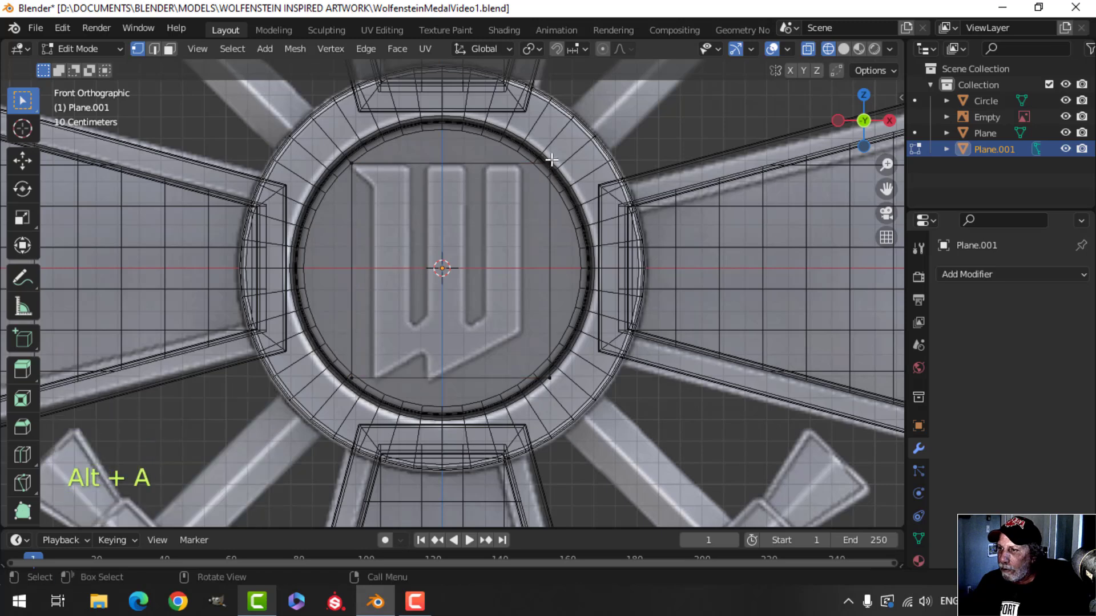
- Move the plane's right edge about 0.127 m inward along X to the W's right side and clear the selection
shift+click(551, 377)
shift+click(551, 161)
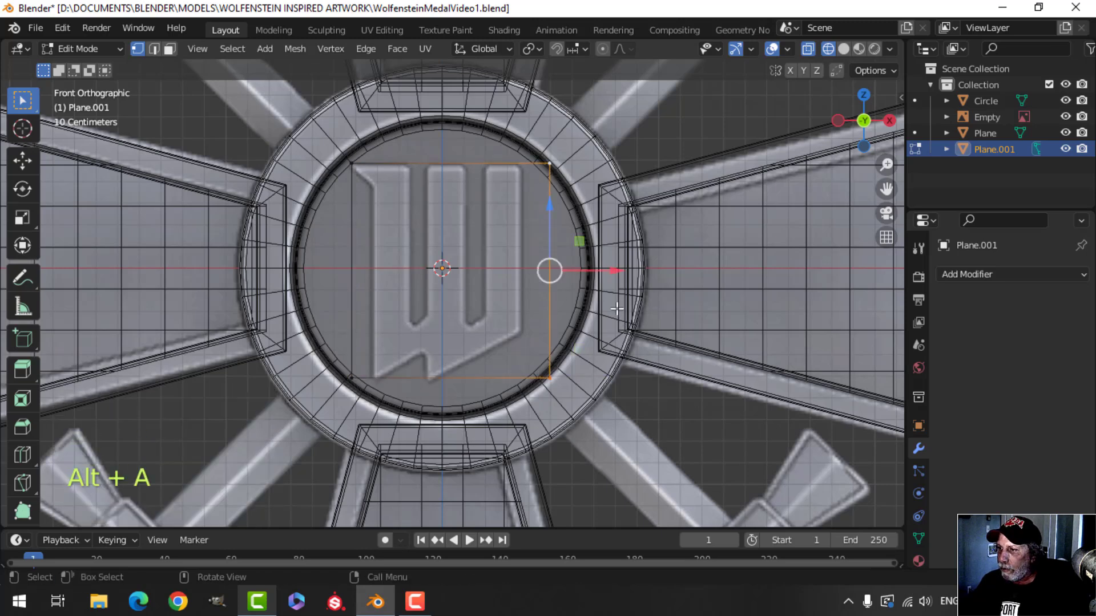
key(g)
key(x)
click(591, 270)
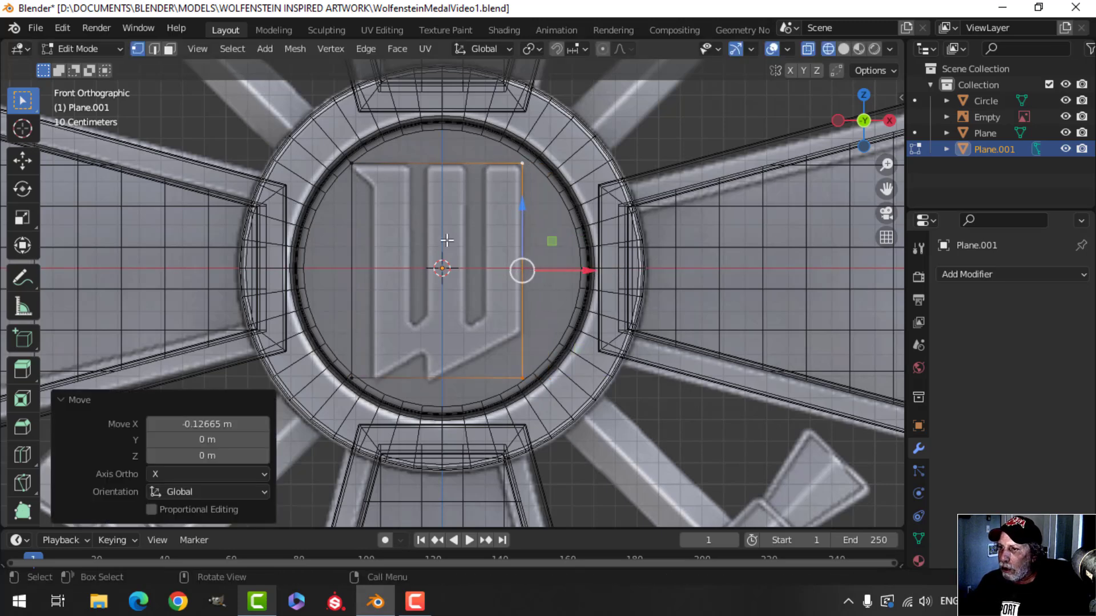
key(alt+a)
- Add four vertical loop cuts to the plane, aligned with the inner edges of the W's three strokes
key(ctrl+r)
click(435, 176)
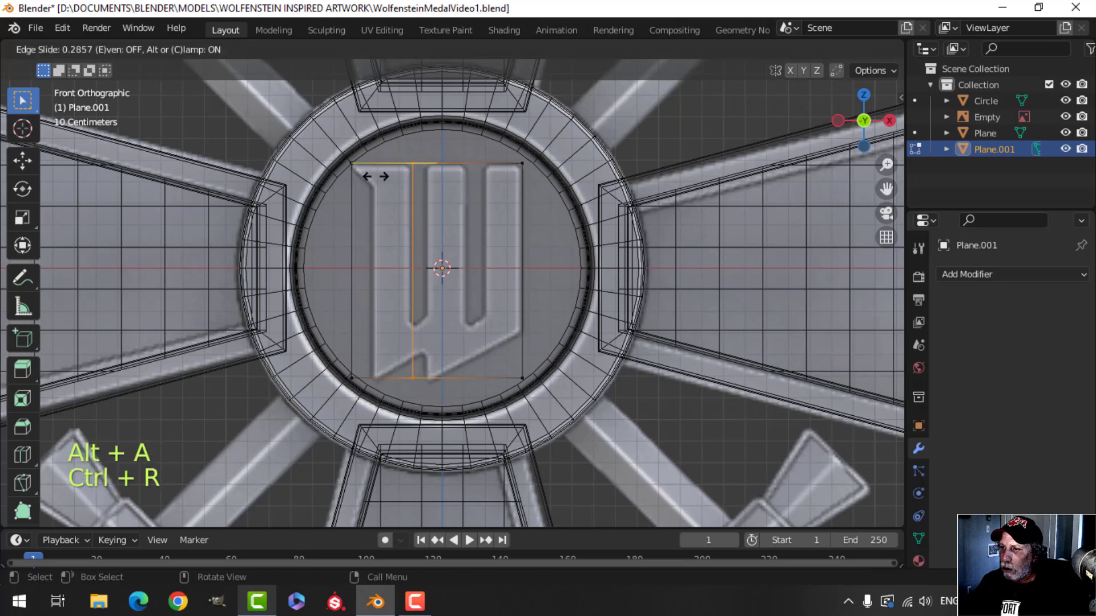
click(368, 174)
key(ctrl+r)
click(454, 172)
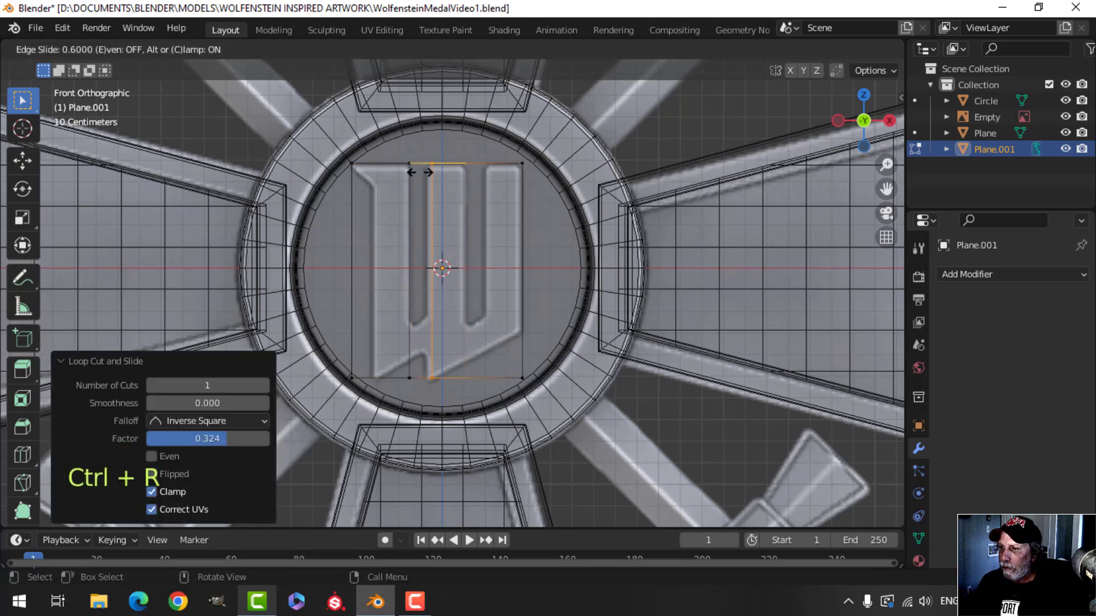
click(415, 171)
key(ctrl+r)
click(508, 170)
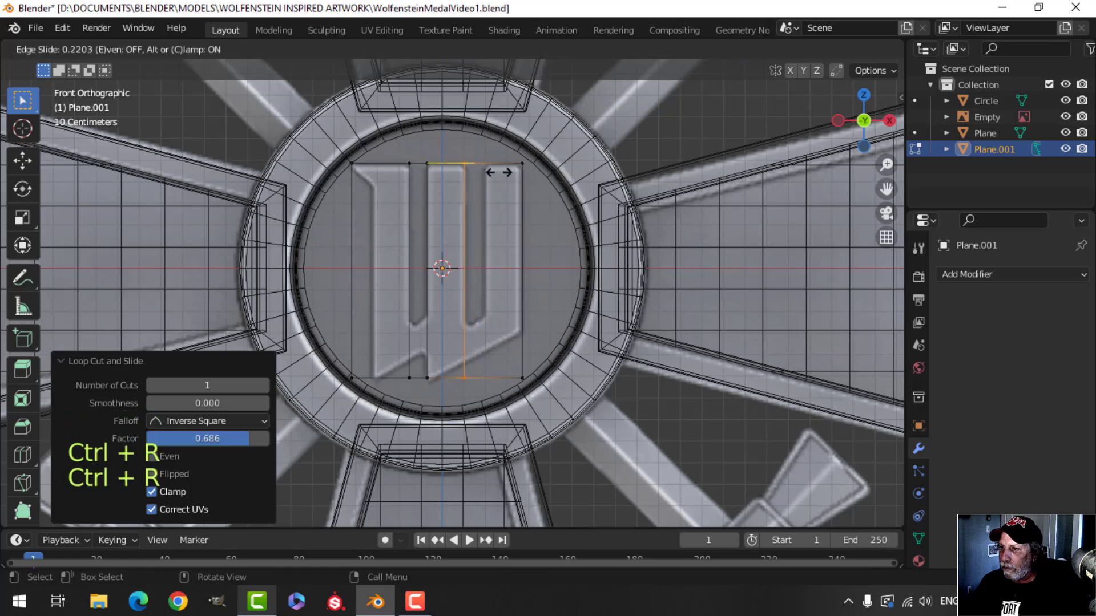
click(499, 171)
key(ctrl+r)
click(502, 168)
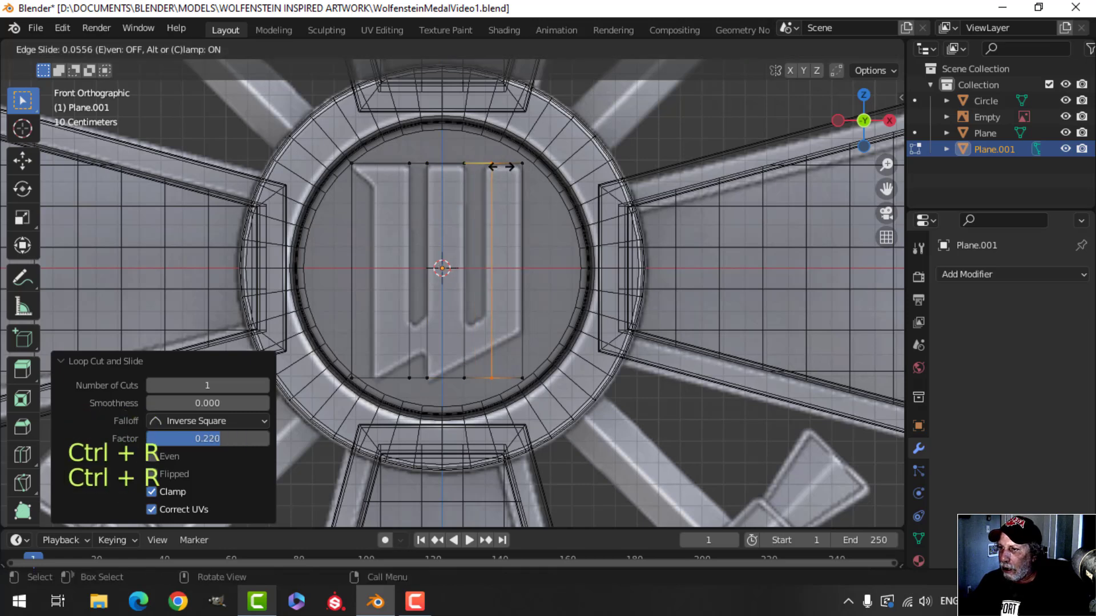
click(487, 267)
key(alt+a)
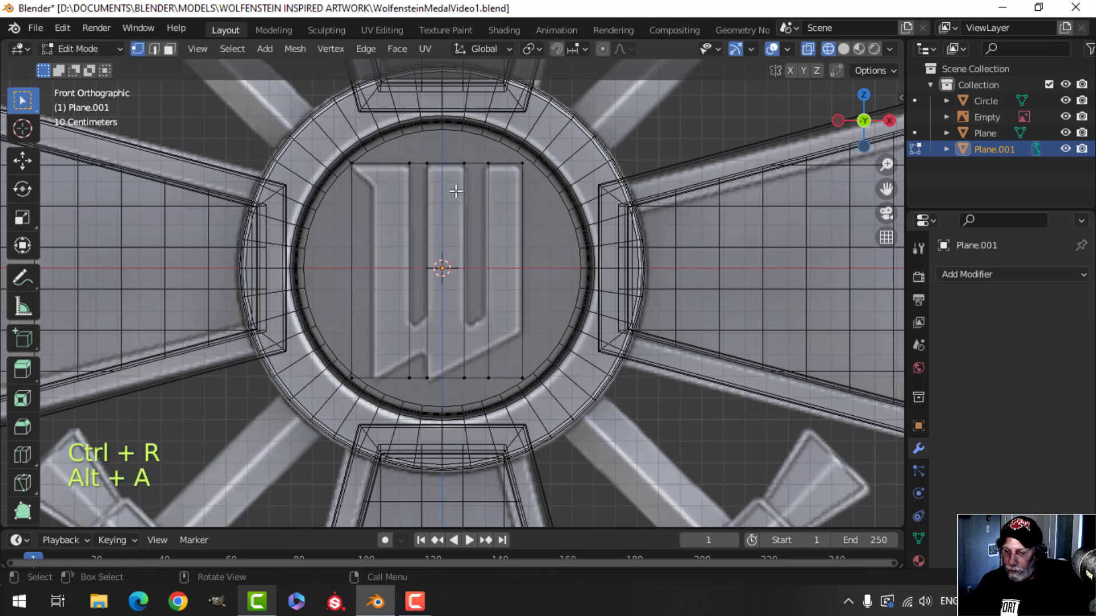
- Delete the top edges spanning the two gaps between the W's strokes, leaving three vertical strips
key(2)
click(423, 169)
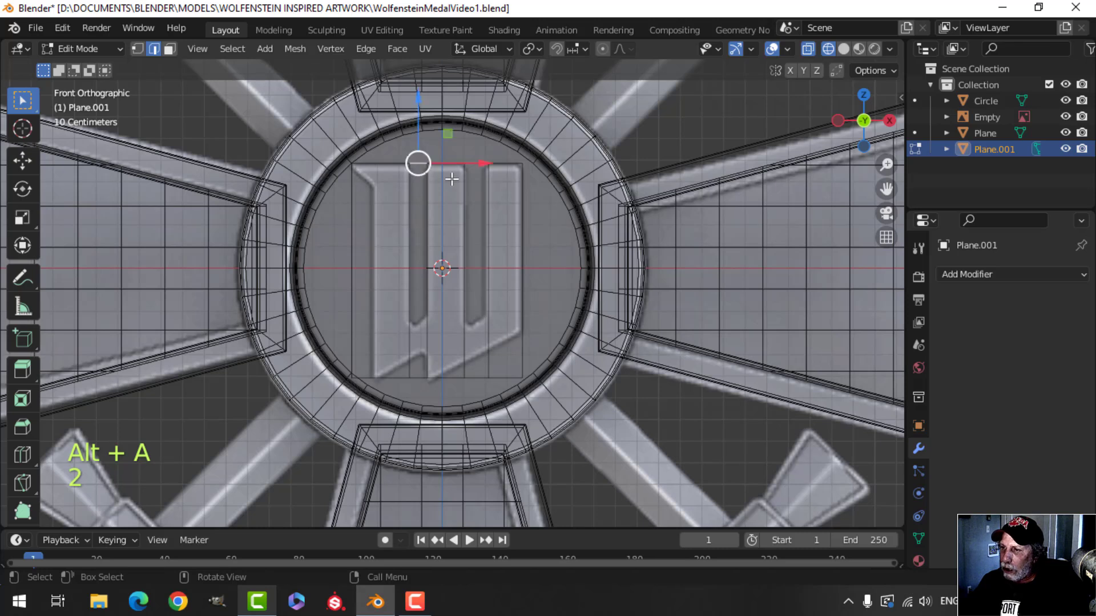
shift+click(482, 164)
key(x)
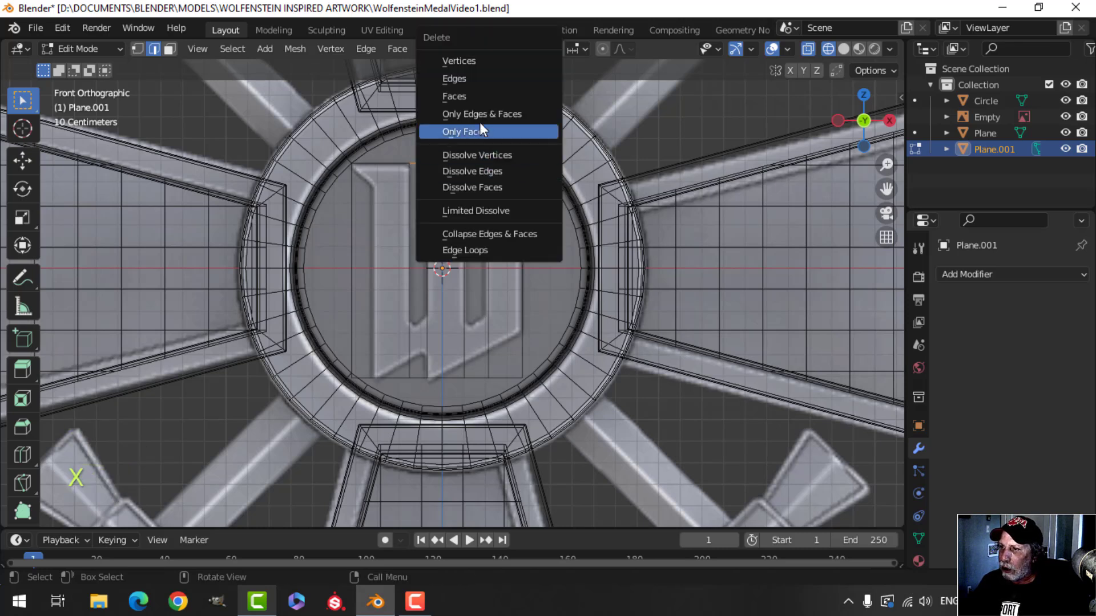
click(475, 80)
key(a)
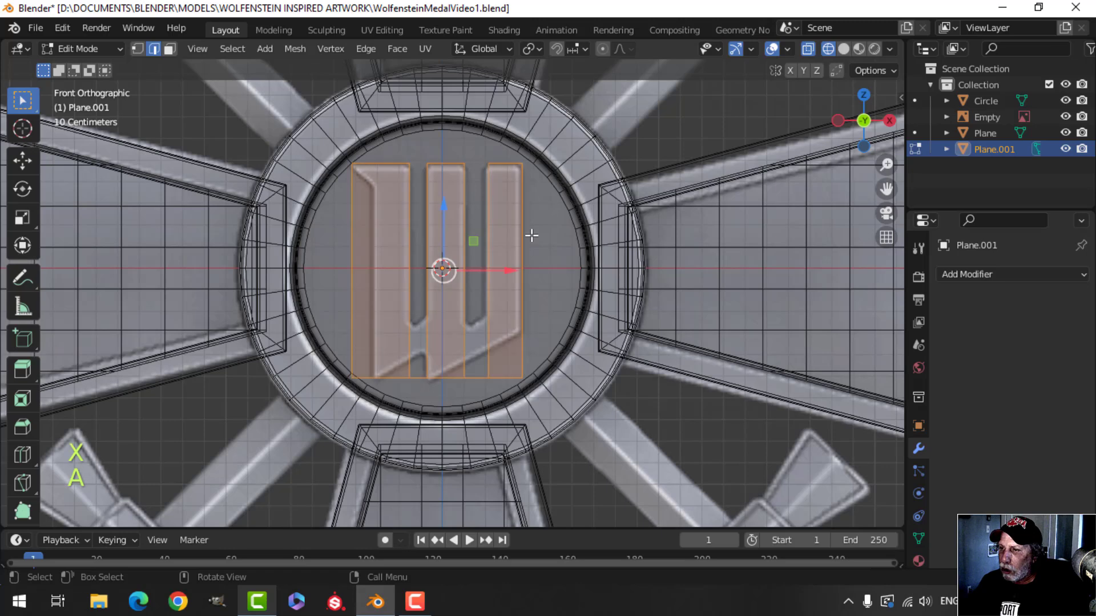
shift+middle_drag(463, 282, 478, 244)
key(alt+a)
shift+middle_drag(428, 166, 430, 190)
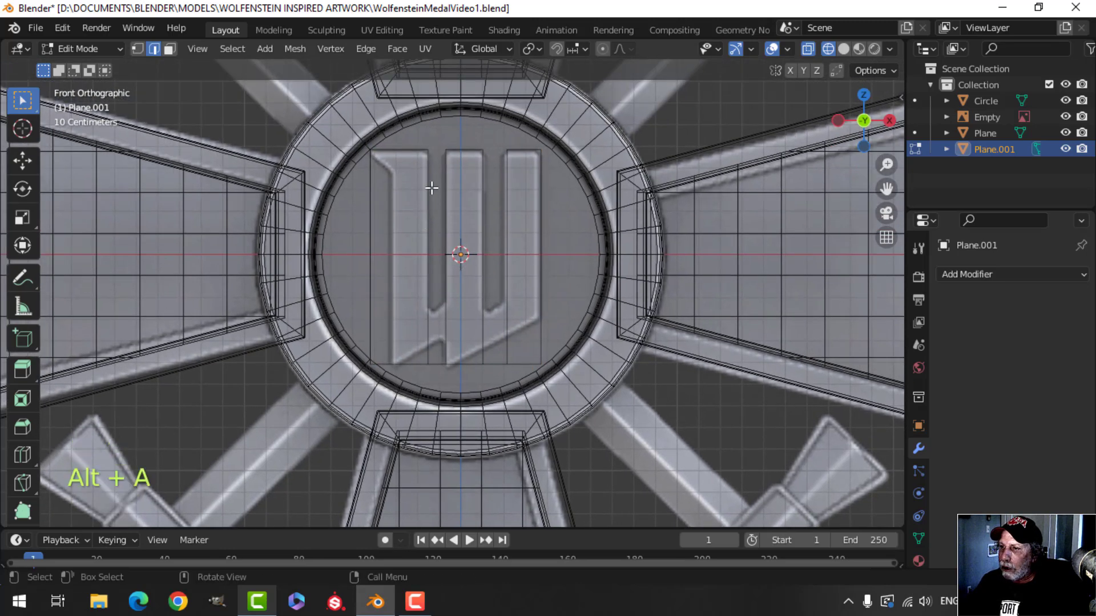
- Add a horizontal loop cut across the left strip, level with the lower corner of the W's upper-left serif
key(ctrl+r)
click(427, 190)
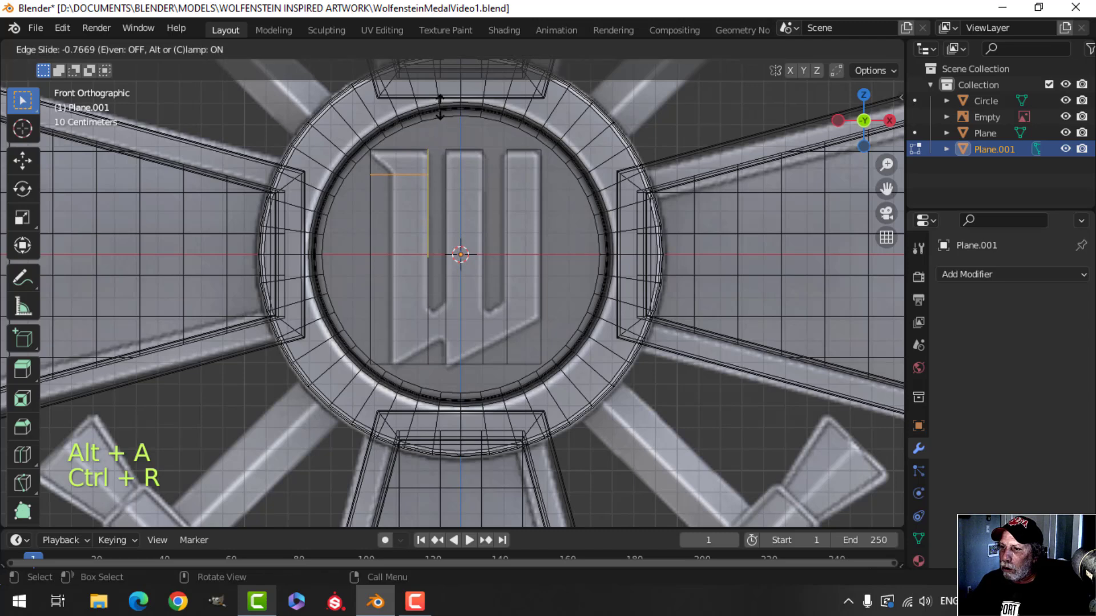
click(399, 172)
- Move the left strip's outer edge vertices below the serif about 0.091 m inward along X to the stroke's outer side
scroll(377, 115, up, 3)
shift+middle_drag(376, 115, 437, 260)
key(1)
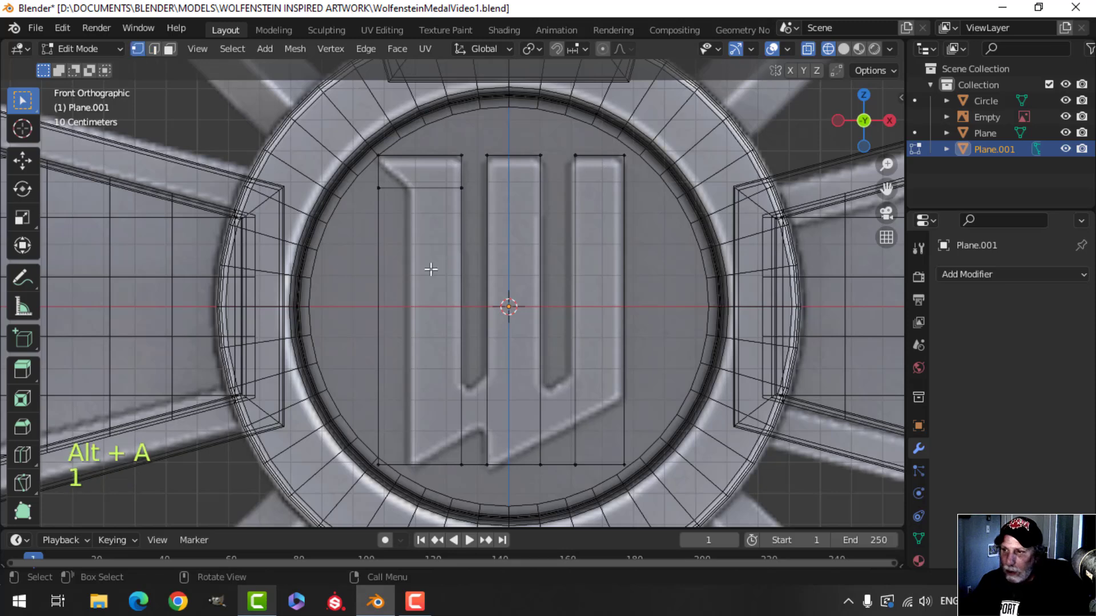
click(378, 188)
shift+middle_drag(416, 207, 443, 264)
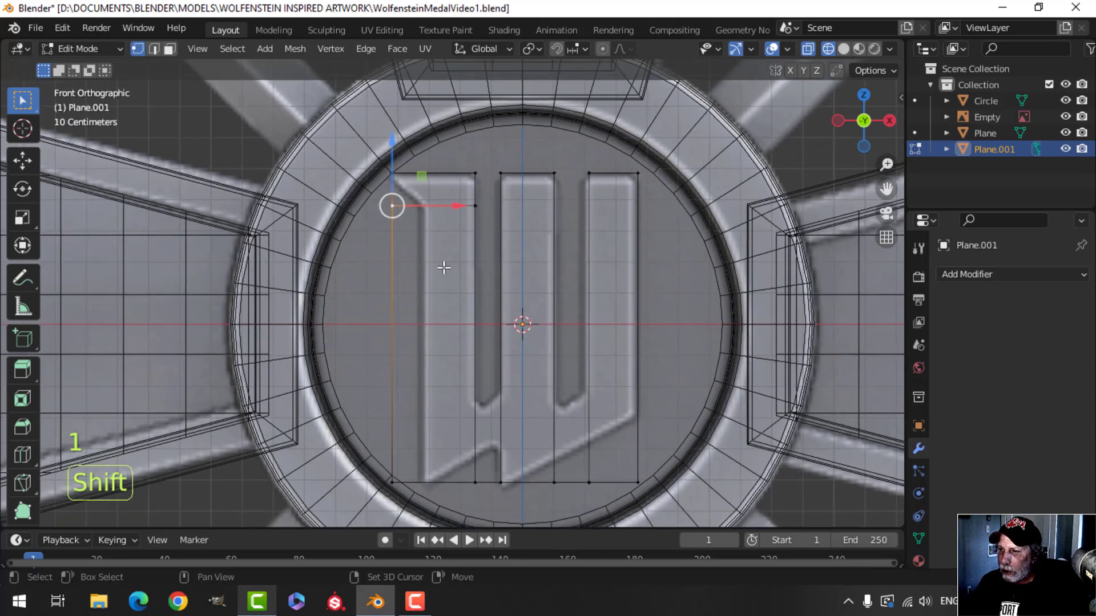
shift+scroll(400, 399, down, 2)
shift+click(394, 400)
shift+scroll(440, 323, up, 1)
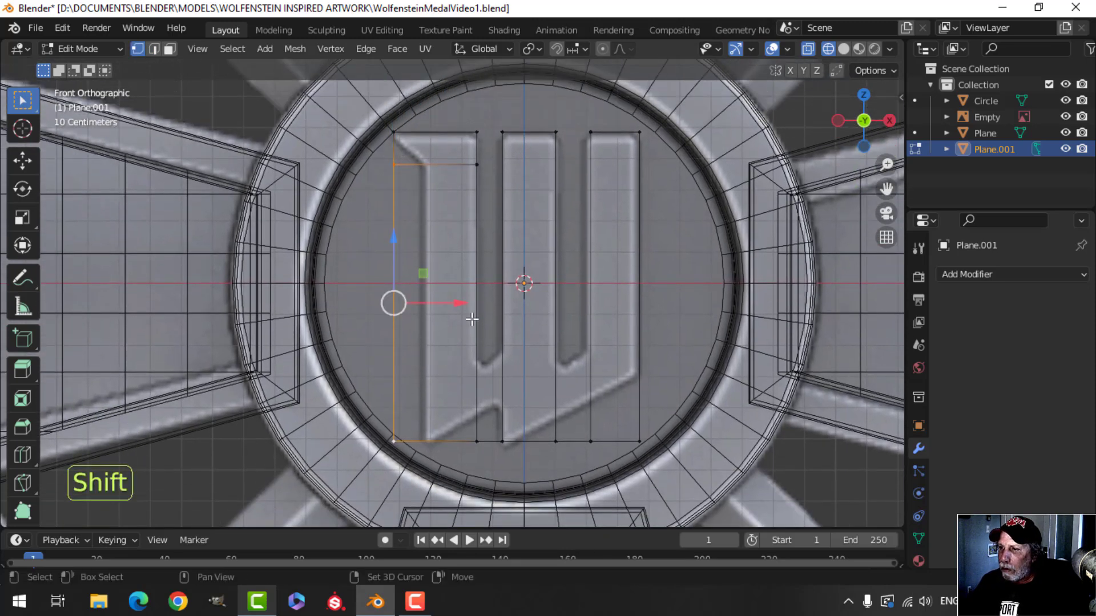
drag(459, 302, 487, 307)
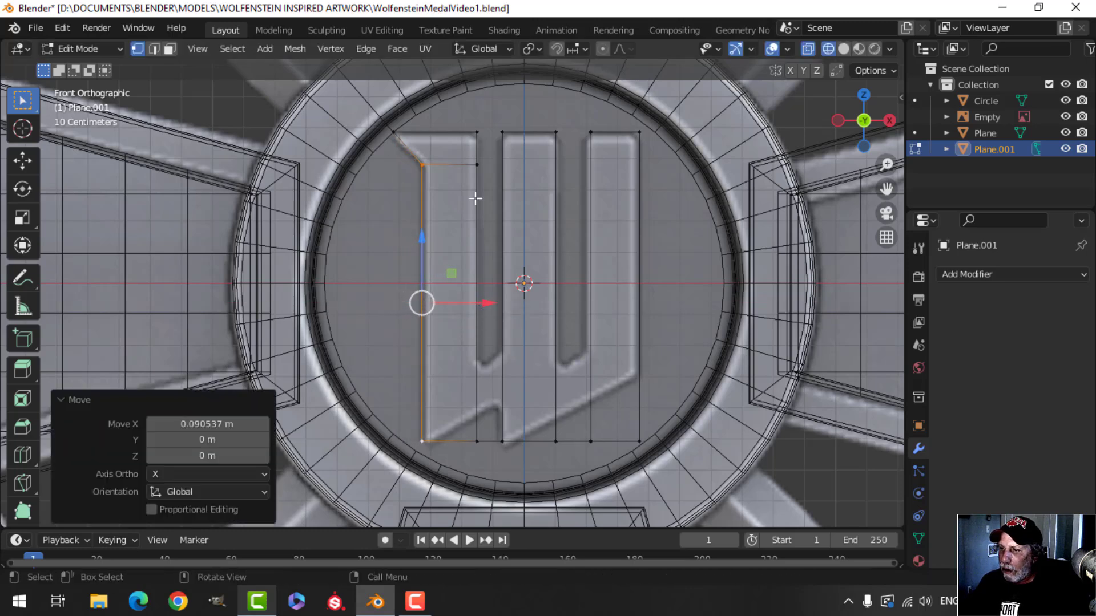
- Nudge the strips' bottom row of vertices slightly down to line up with the W's lower tips
scroll(465, 201, down, 2)
scroll(454, 240, up, 4)
shift+scroll(446, 284, down, 2)
drag(472, 221, 476, 224)
scroll(457, 292, down, 1)
key(alt+a)
key(b)
drag(335, 320, 706, 418)
drag(525, 311, 524, 315)
key(alt+a)
scroll(475, 279, down, 3)
shift+middle_drag(472, 235, 484, 313)
scroll(474, 282, up, 3)
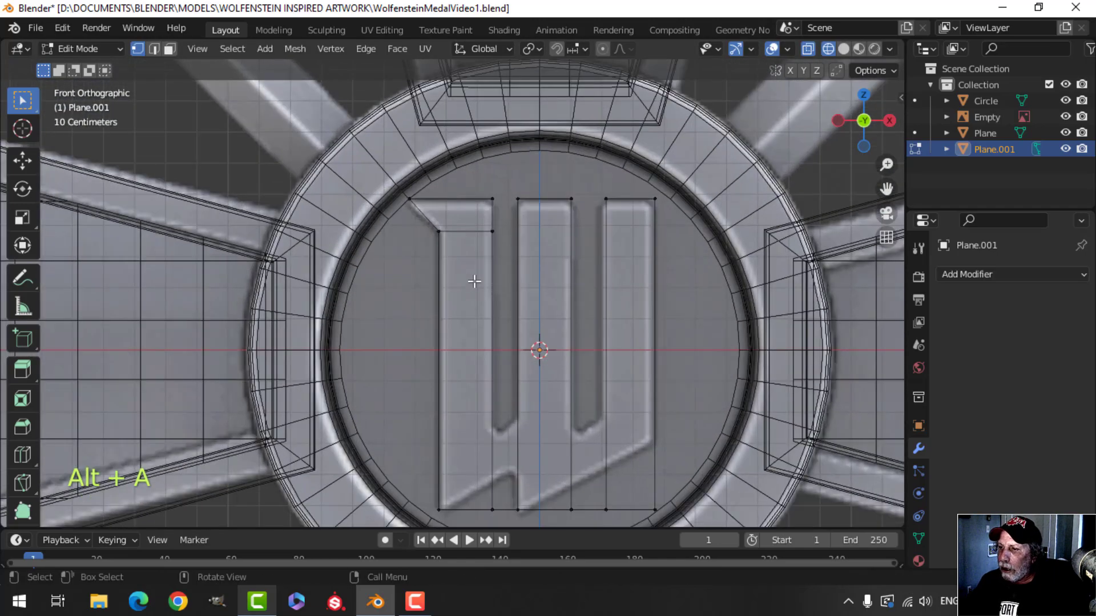
scroll(589, 249, down, 3)
shift+middle_drag(573, 286, 556, 184)
scroll(555, 183, up, 3)
scroll(552, 311, down, 3)
shift+middle_drag(551, 311, 521, 161)
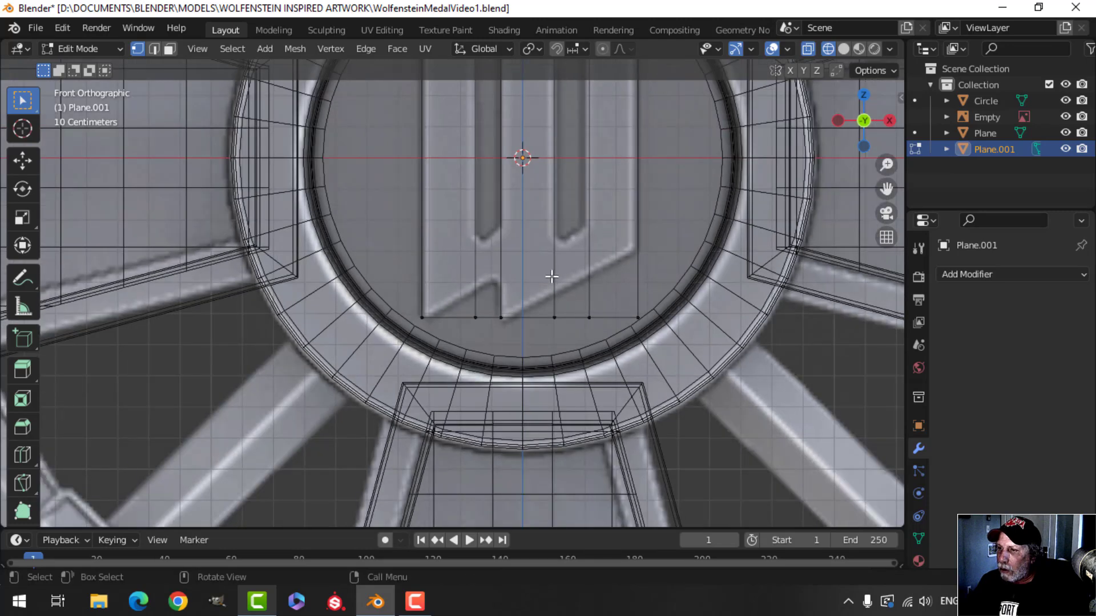
scroll(559, 334, up, 3)
key(ctrl+r)
click(493, 278)
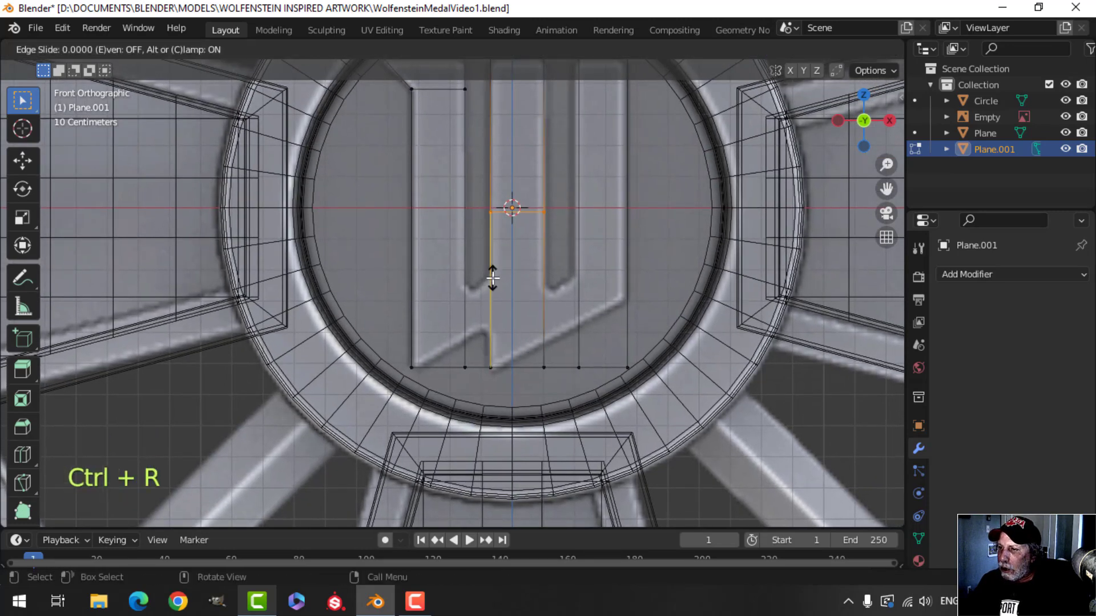
key(Escape)
key(ctrl+z)
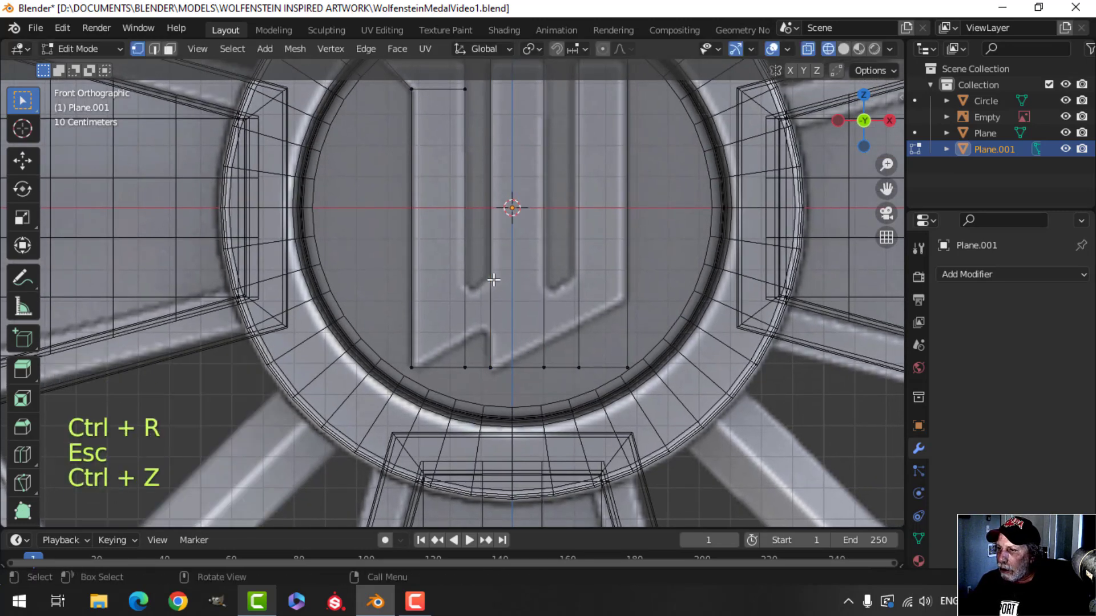
- Add a horizontal loop cut across the left strip, level with the bottom of the W's left gap
key(ctrl+r)
click(460, 292)
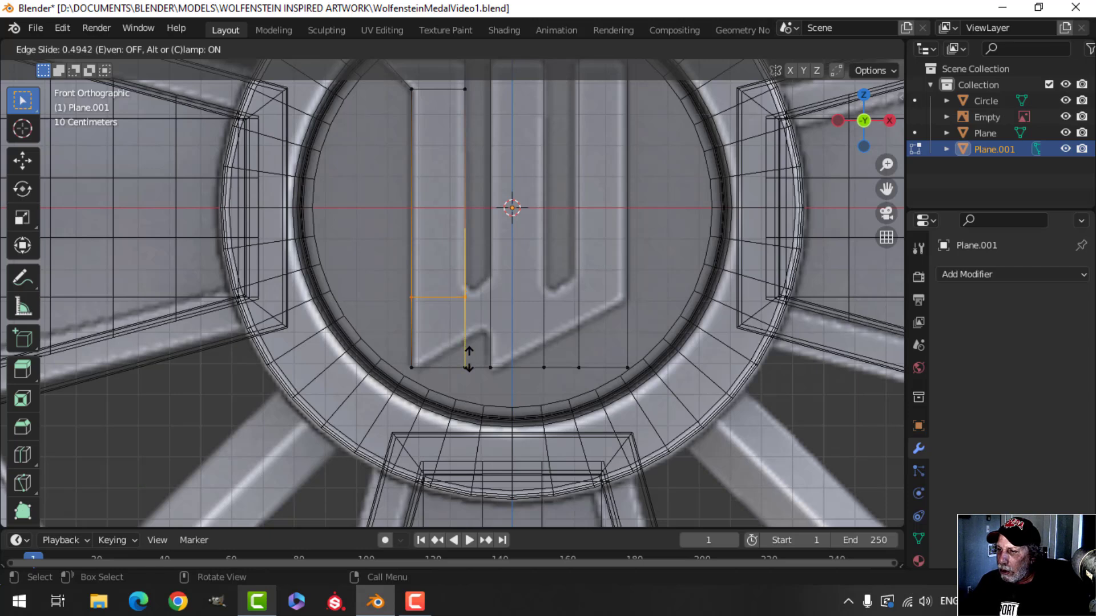
click(469, 361)
key(alt+a)
click(465, 298)
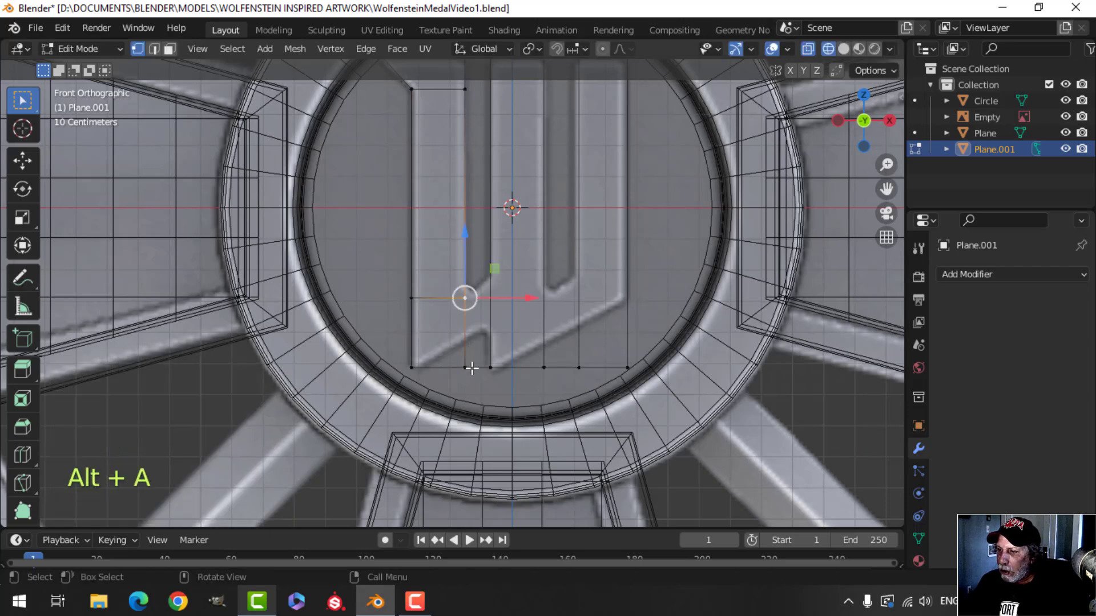
shift+click(465, 368)
drag(528, 333, 543, 367)
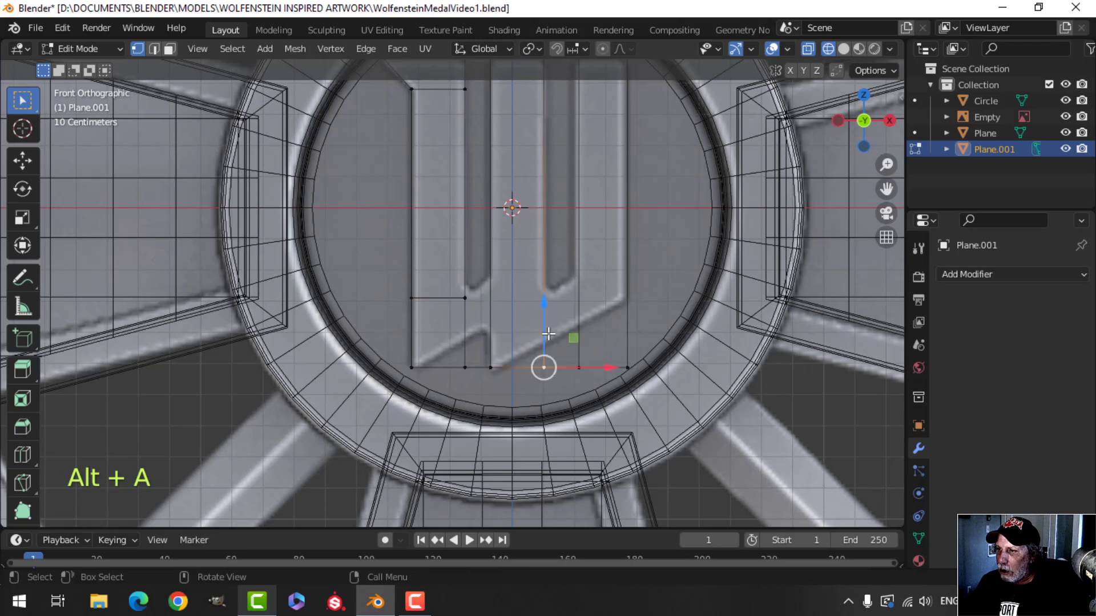
key(ctrl+z)
key(alt+a)
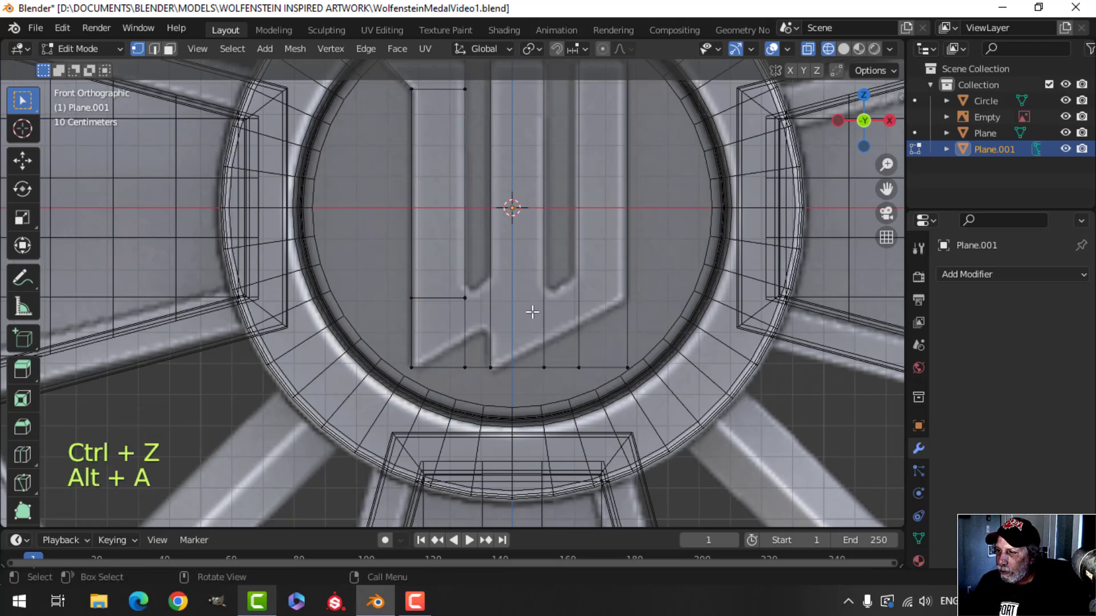
- Add a horizontal loop cut across the middle strip, level with the upper end of the left gap's slanted floor
scroll(527, 310, down, 2)
scroll(524, 315, up, 3)
scroll(500, 280, down, 3)
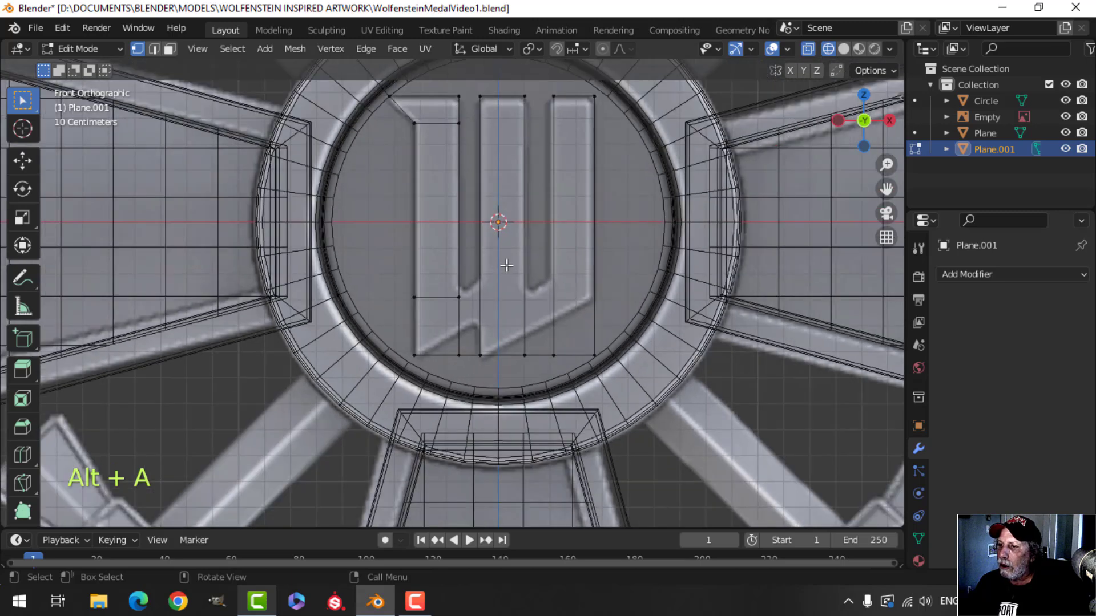
key(ctrl+r)
click(487, 234)
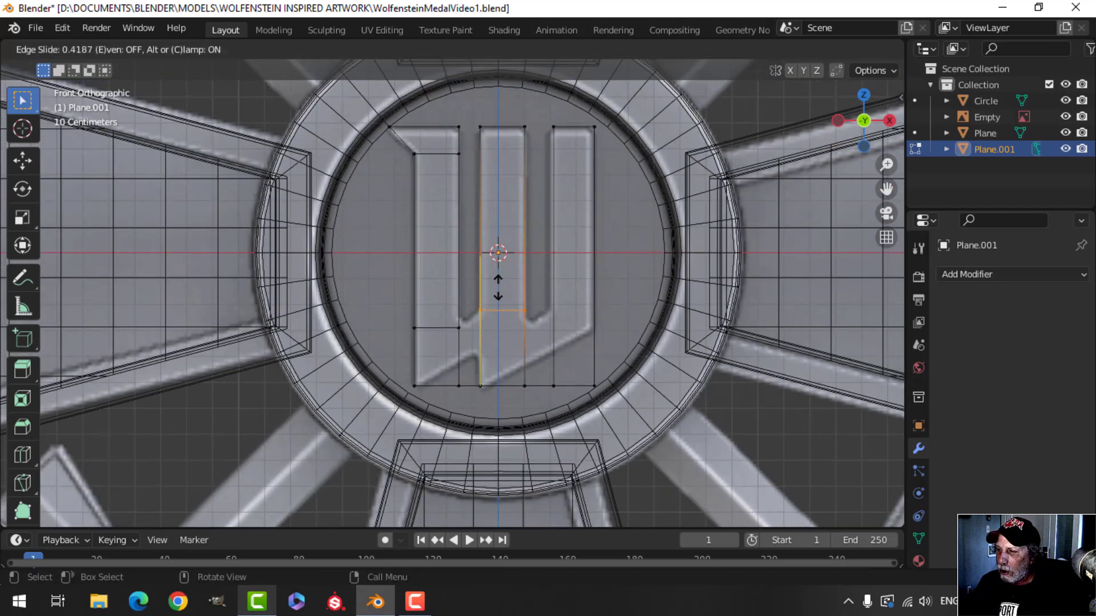
click(500, 289)
scroll(500, 288, up, 3)
key(alt+a)
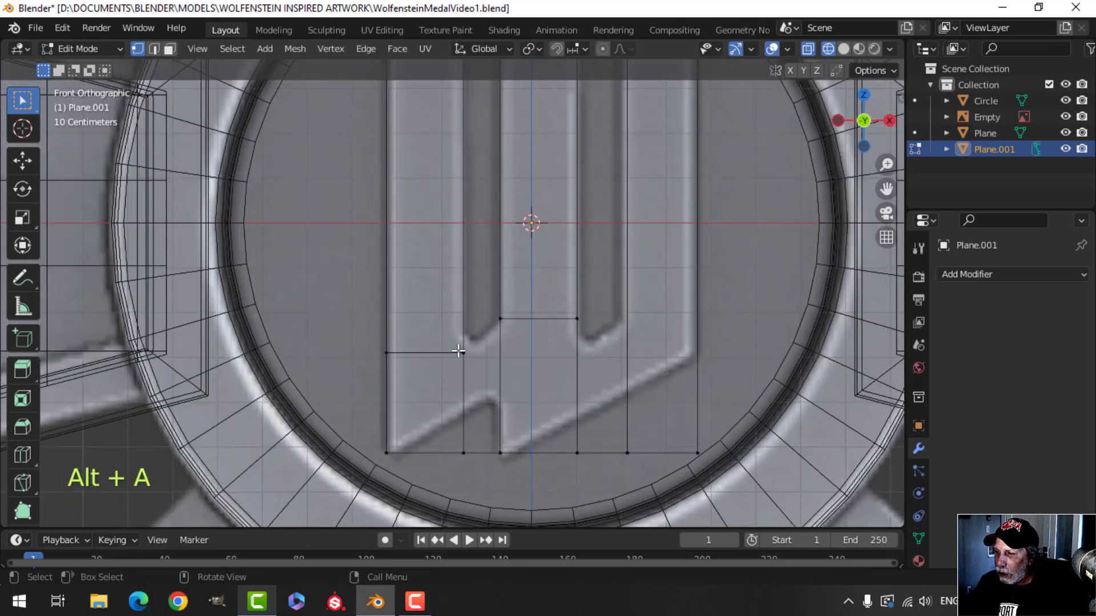
- Connect the left strip's inner cut vertex to the middle strip's cut vertex with an edge closing the left gap
click(462, 352)
shift+click(496, 320)
key(f)
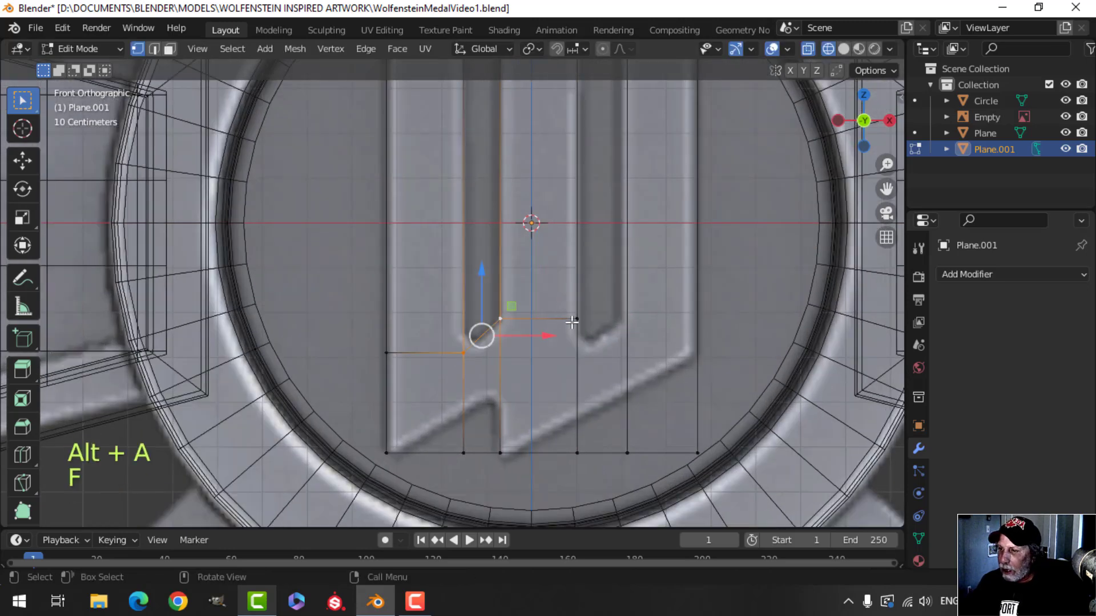
scroll(559, 337, down, 2)
key(alt+a)
shift+scroll(518, 361, down, 3)
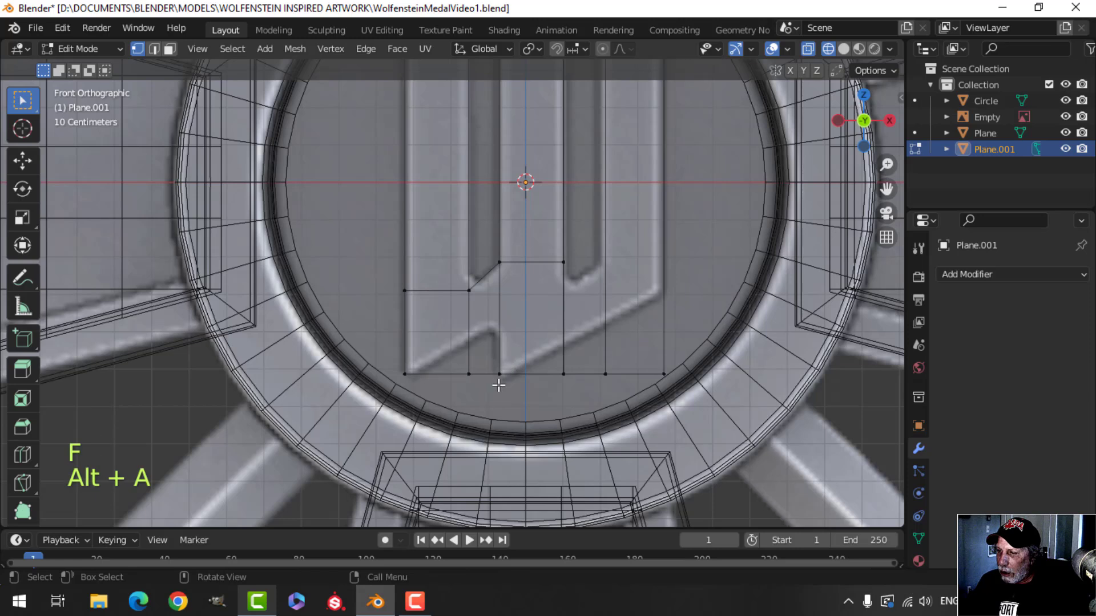
- Try raising the left strip's bottom inner vertex about 0.106 m along Z to the slanted bottom edge, and undo it
click(467, 374)
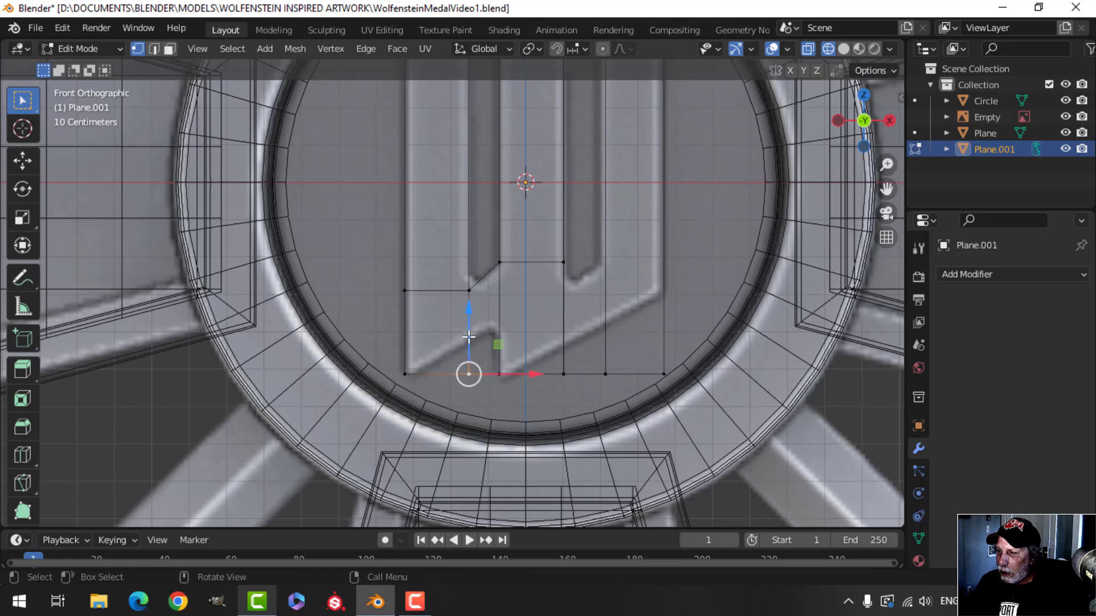
key(g)
click(477, 279)
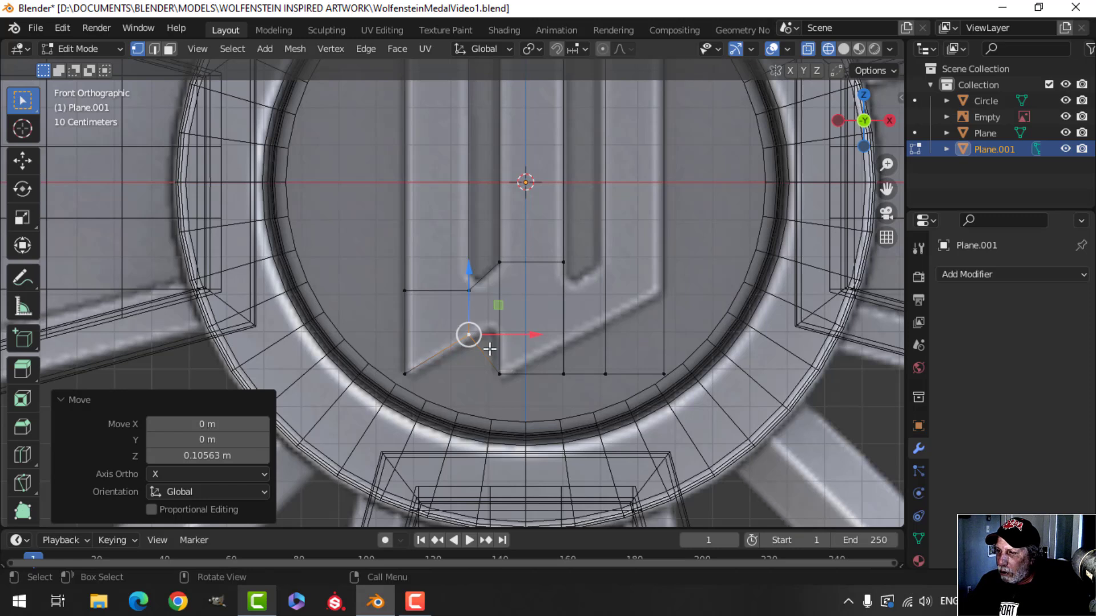
key(ctrl+z)
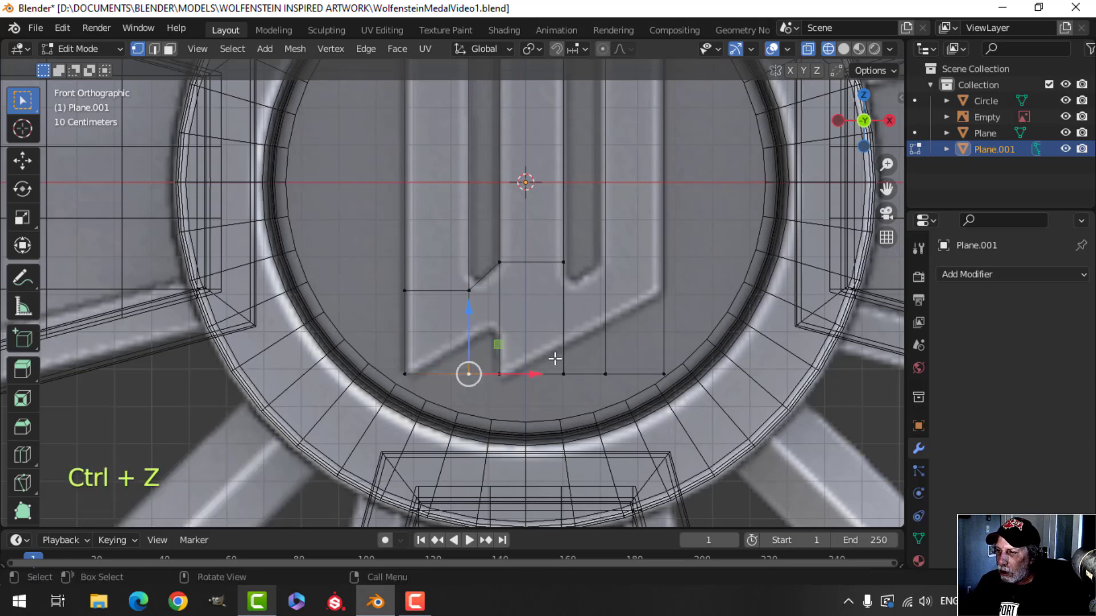
key(alt+a)
- Add a horizontal loop cut across the lower middle strip, level with the top of the notch in the W's bottom
key(ctrl+r)
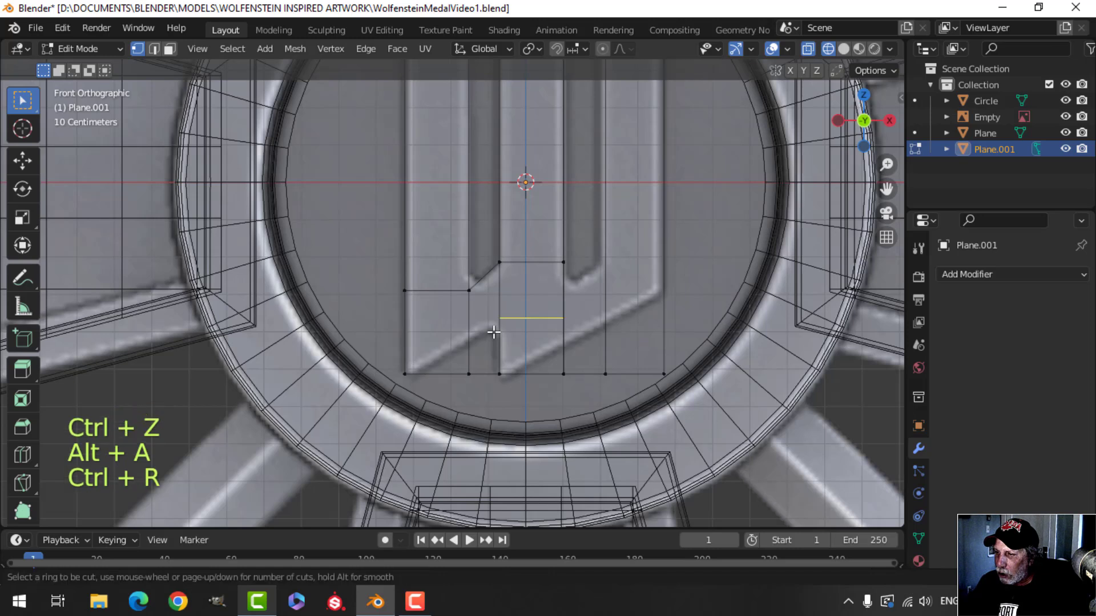
click(494, 332)
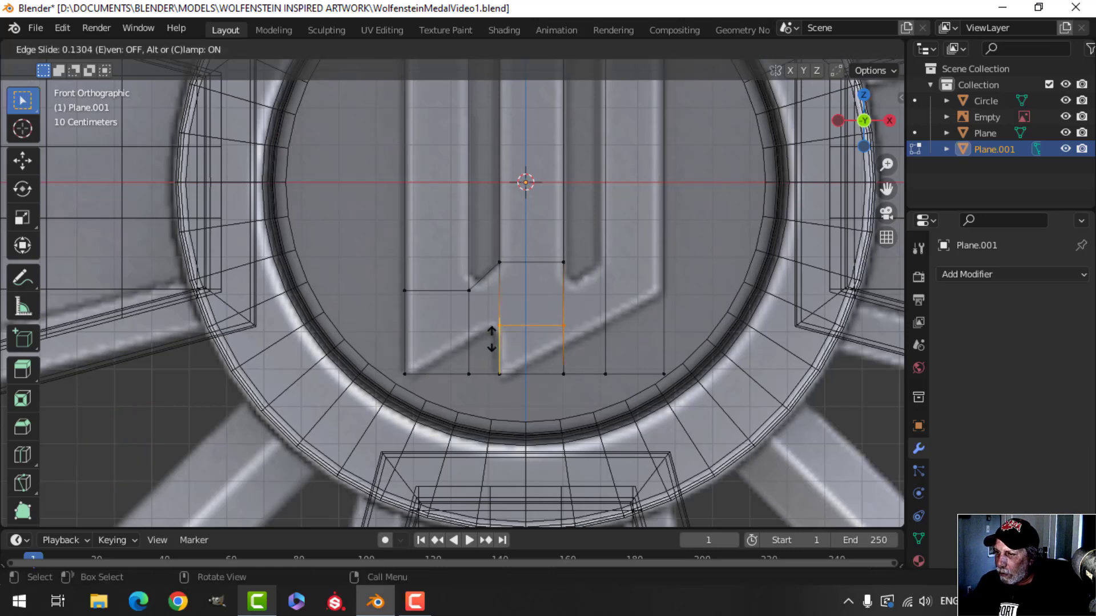
click(492, 339)
key(alt+a)
- Raise the left strip's bottom inner vertex about 0.095 m along Z and connect it to the middle strip's lower cut vertex
click(470, 372)
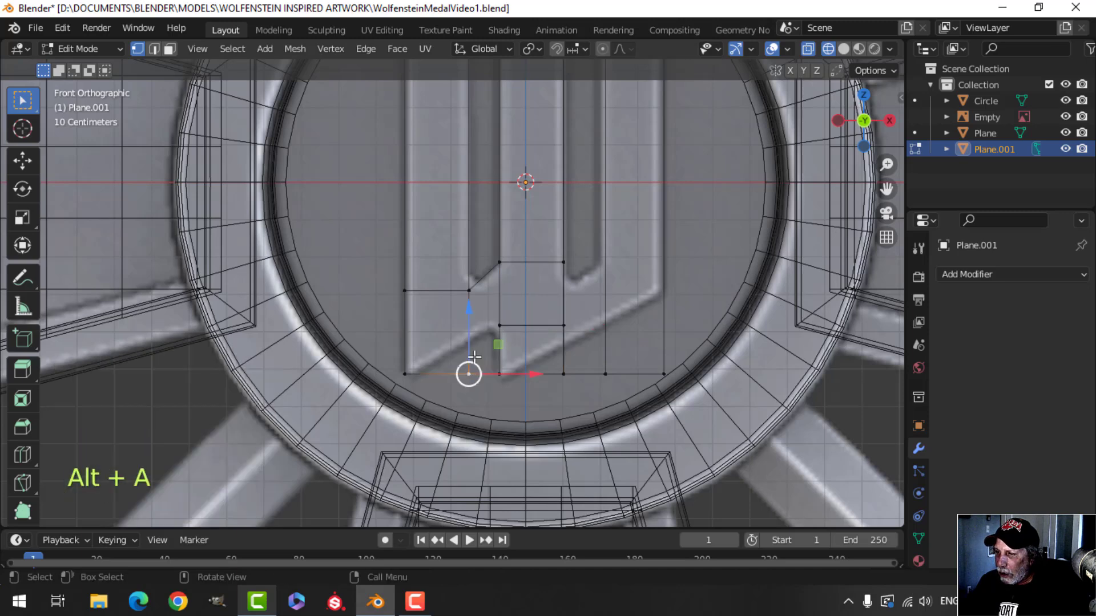
drag(476, 318, 476, 284)
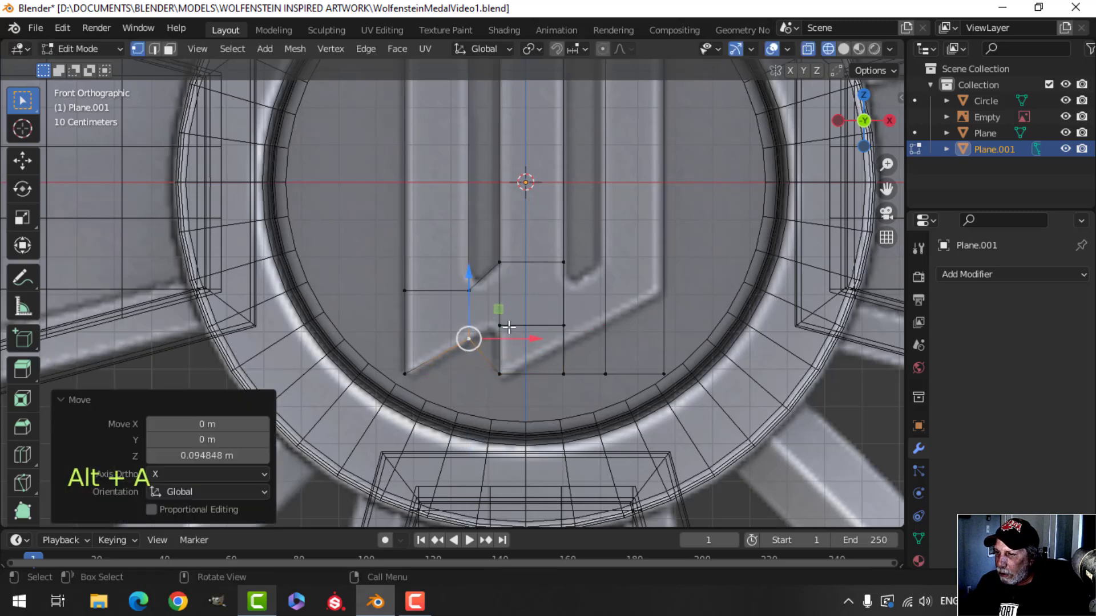
scroll(532, 347, up, 2)
shift+click(523, 341)
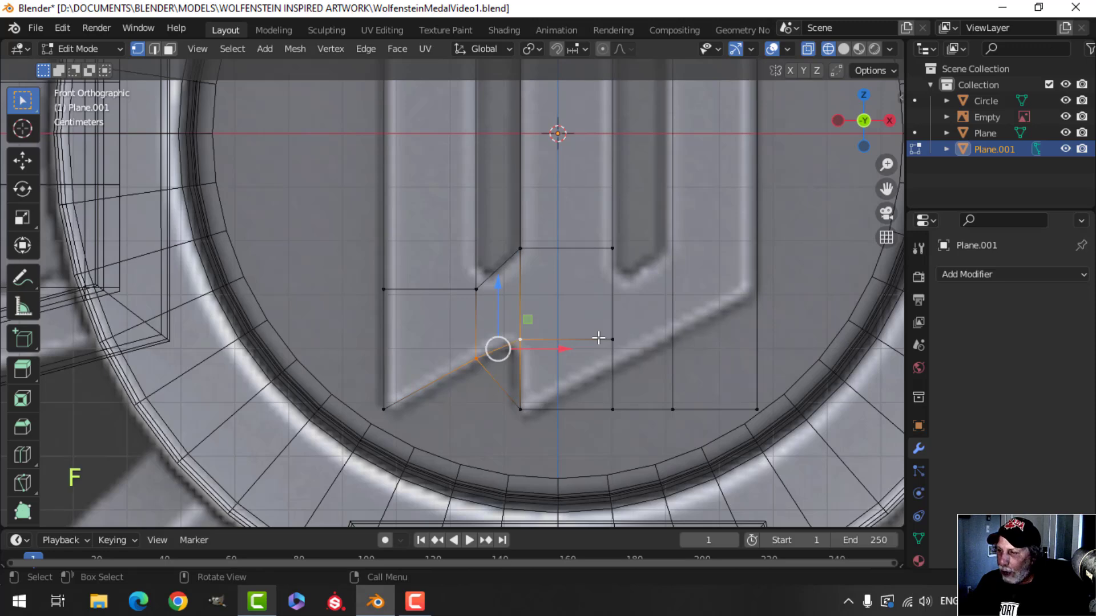
key(alt+a)
- Delete the horizontal cut edges crossing the left strip and the middle strip at the left gap's floor
scroll(561, 381, down, 1)
shift+middle_drag(542, 374, 530, 384)
key(2)
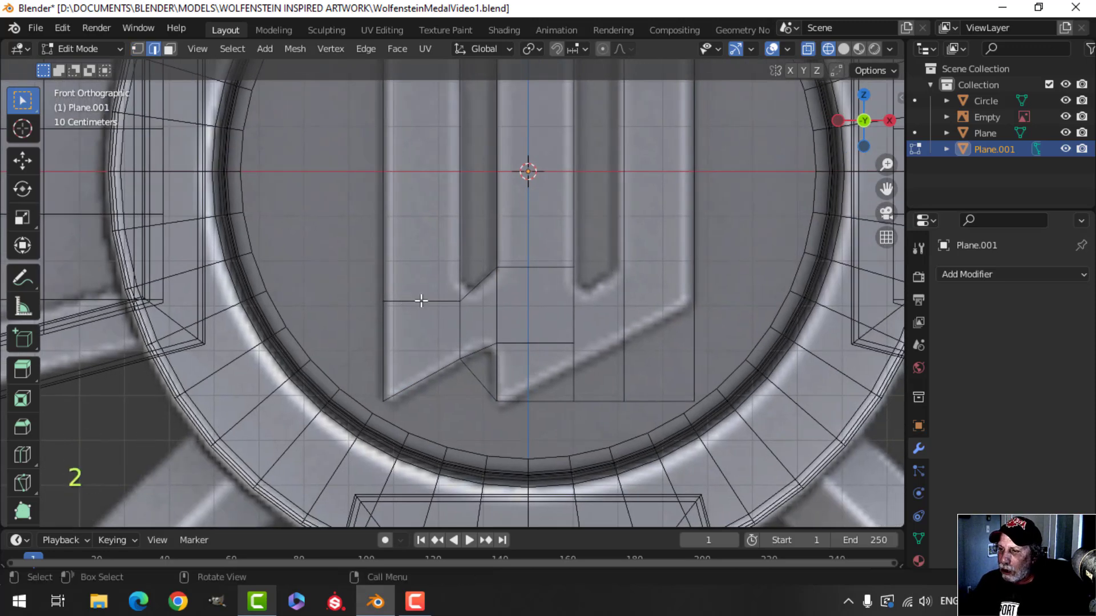
shift+click(532, 267)
key(x)
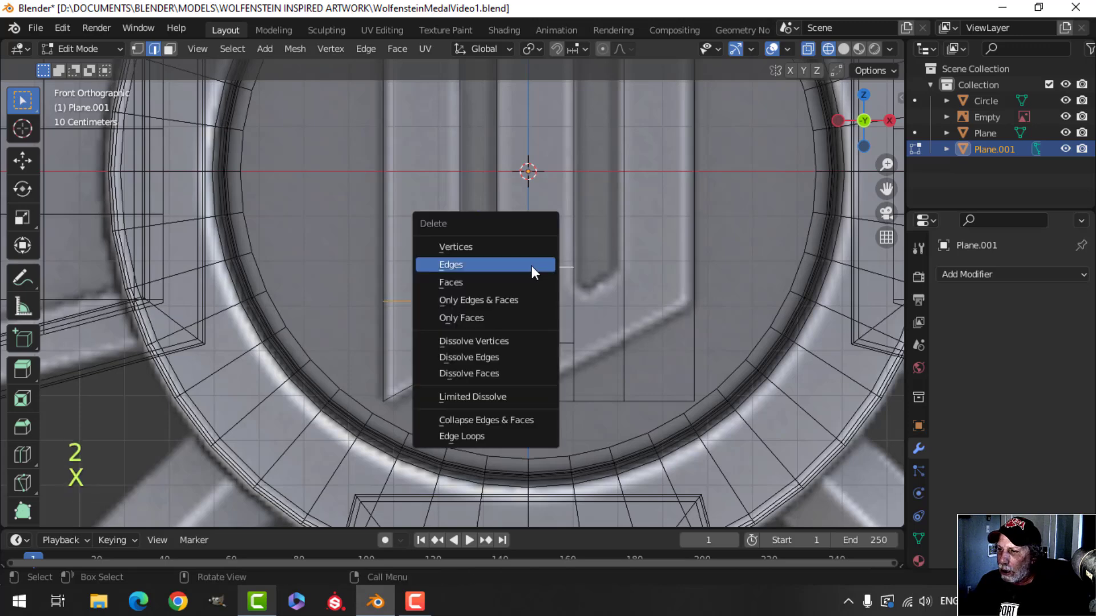
click(532, 267)
key(a)
scroll(502, 334, up, 1)
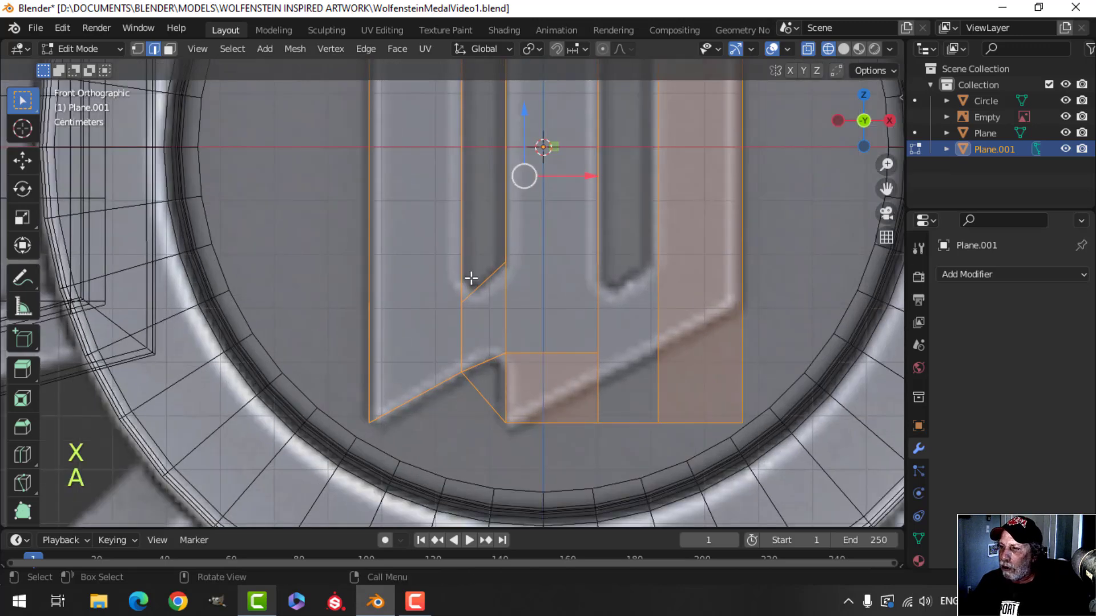
key(alt+a)
- Delete the short vertical edge on the left strip between the gap's lower corner and the bottom notch
key(x)
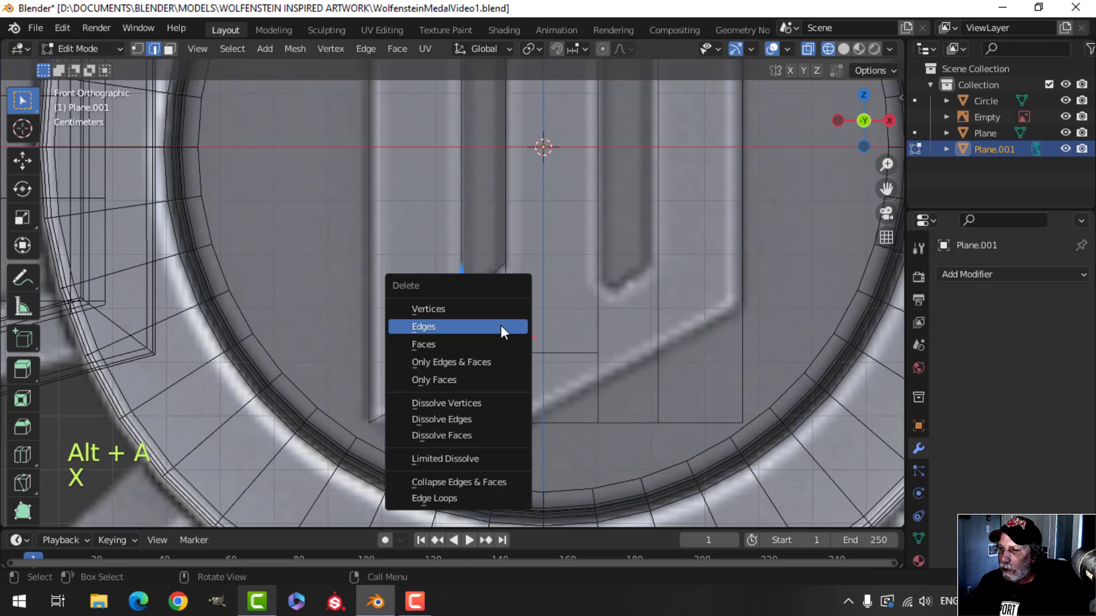
click(501, 325)
key(a)
key(alt+a)
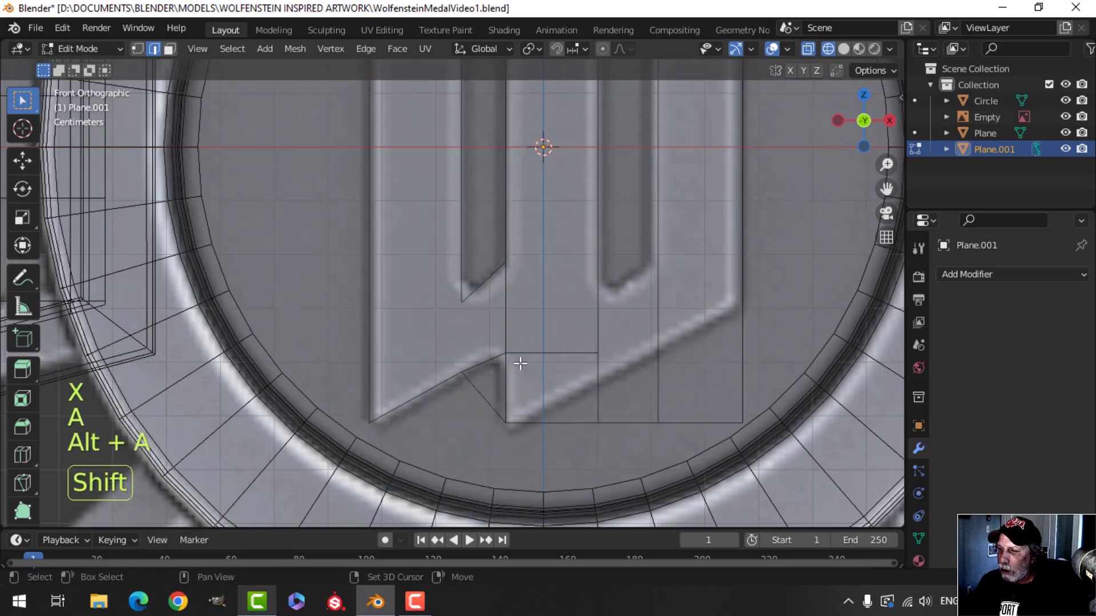
- Delete the diagonal edge running from the notch to the middle strip's lower-left tip
shift+middle_drag(481, 389, 479, 345)
click(481, 349)
key(x)
click(480, 349)
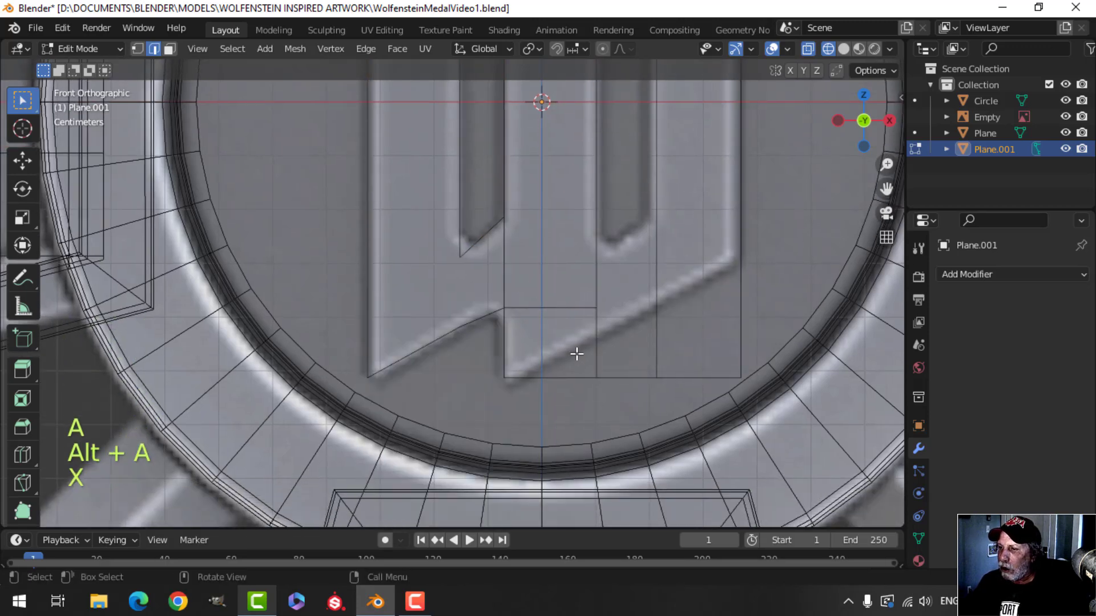
key(a)
key(alt+a)
- Add a horizontal loop cut across the right strip, slid down to the level of the right gap's floor
scroll(516, 345, down, 3)
scroll(513, 345, up, 2)
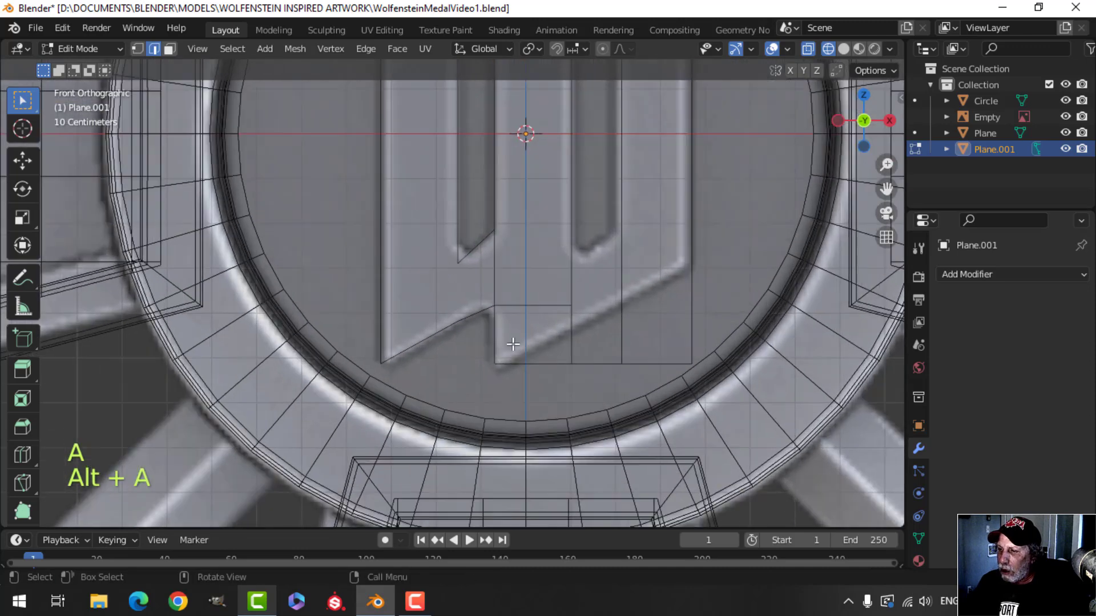
scroll(536, 358, down, 1)
shift+middle_drag(543, 360, 499, 354)
scroll(529, 340, down, 1)
shift+middle_drag(492, 288, 482, 311)
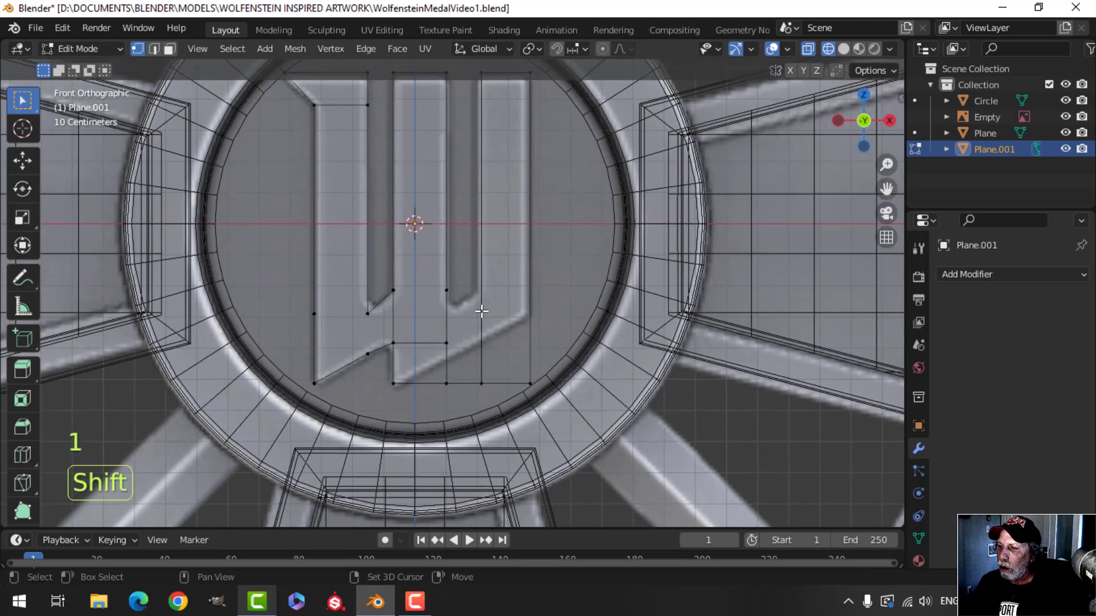
key(ctrl+r)
click(490, 258)
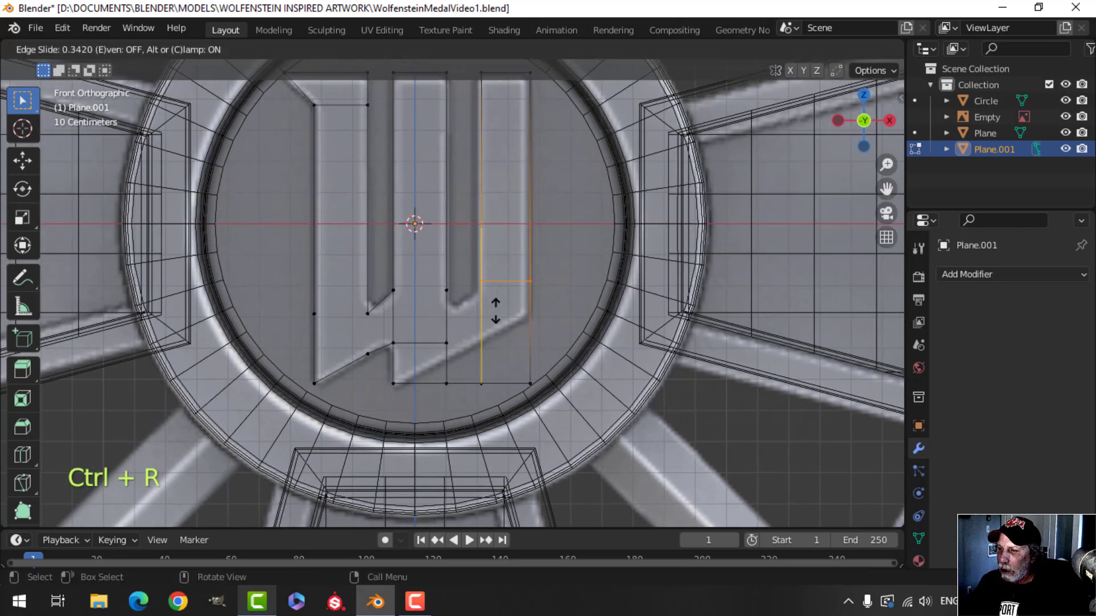
click(493, 318)
scroll(543, 284, up, 3)
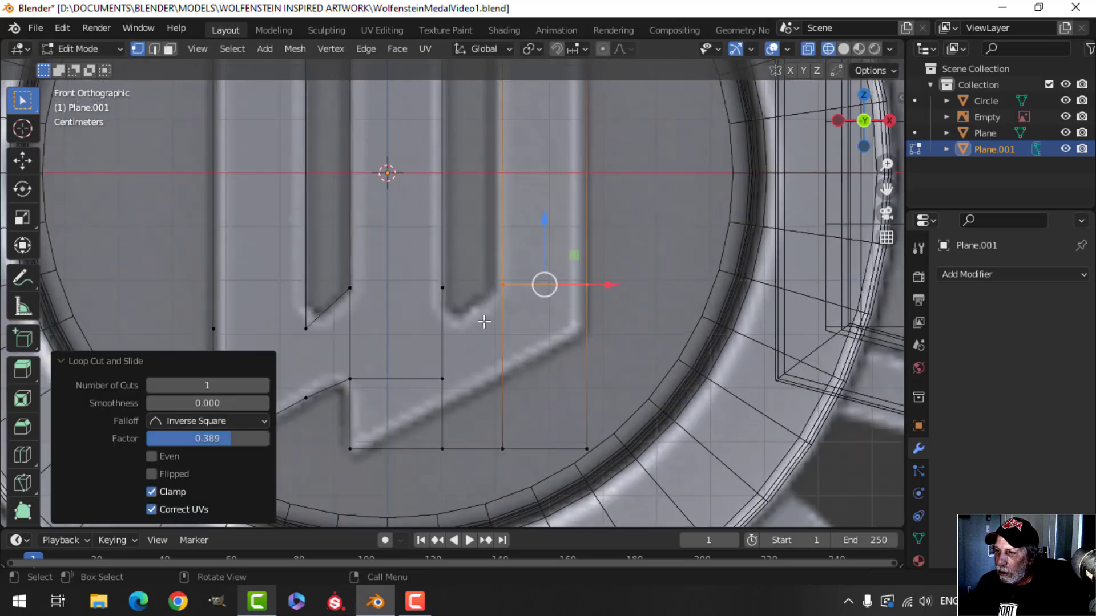
- Lower the middle strip's right-hand cut vertex to the right gap's lowest corner and connect it to the right strip's cut vertex
key(alt+a)
click(448, 292)
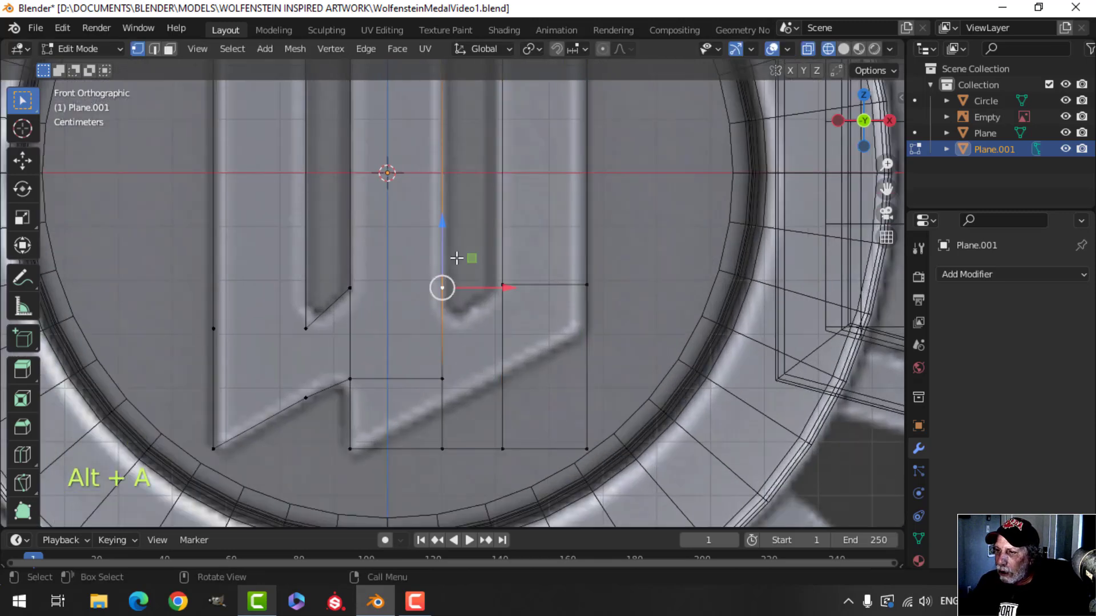
drag(448, 230, 449, 272)
shift+click(503, 284)
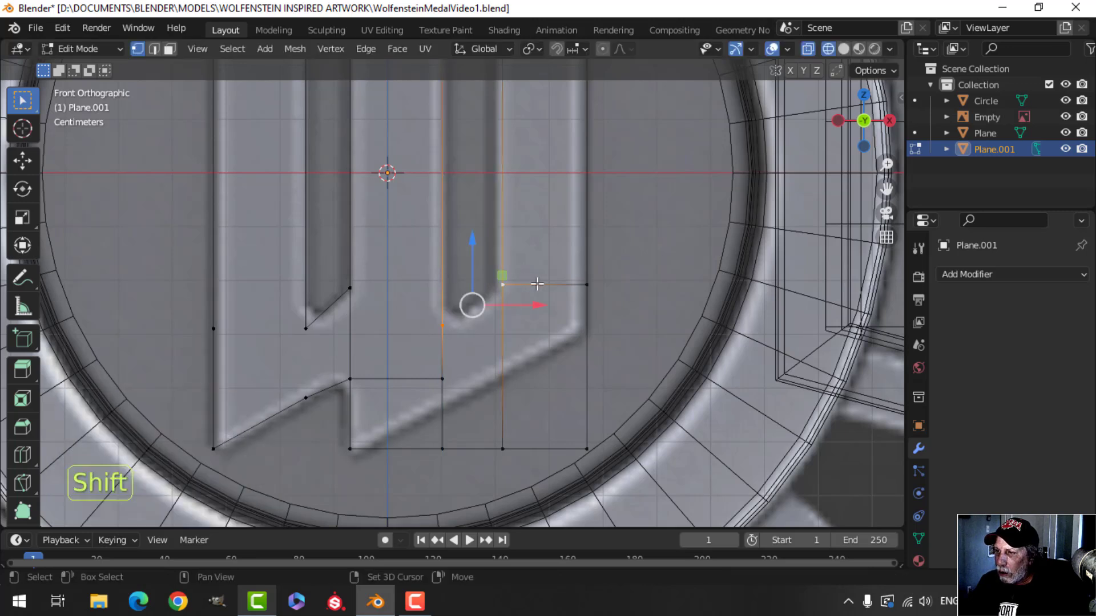
key(f)
key(alt+a)
- Delete the horizontal cut edges on the middle and right strips and the short vertical edge beneath the right gap's lower corner
key(2)
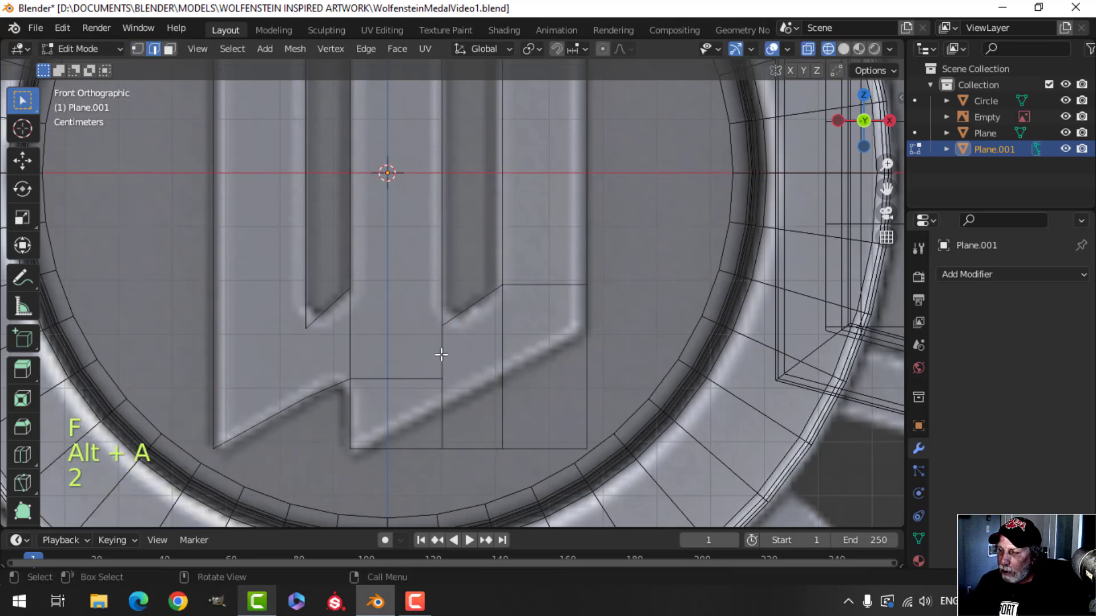
shift+click(420, 378)
shift+click(526, 285)
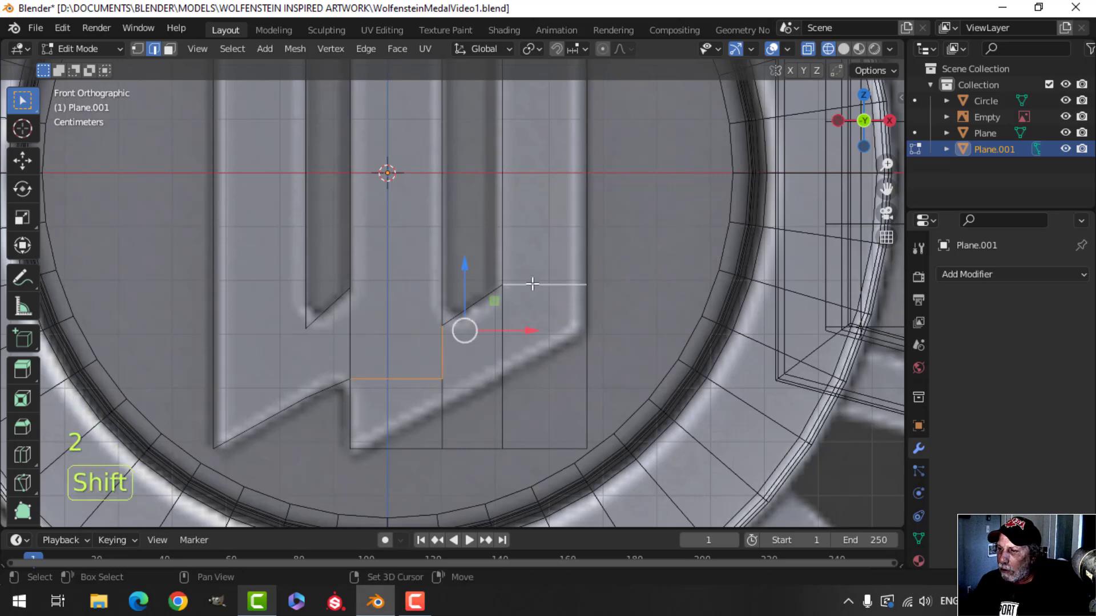
key(x)
click(535, 283)
- Delete the vertical edge between the left gap's floor and the bottom notch
key(a)
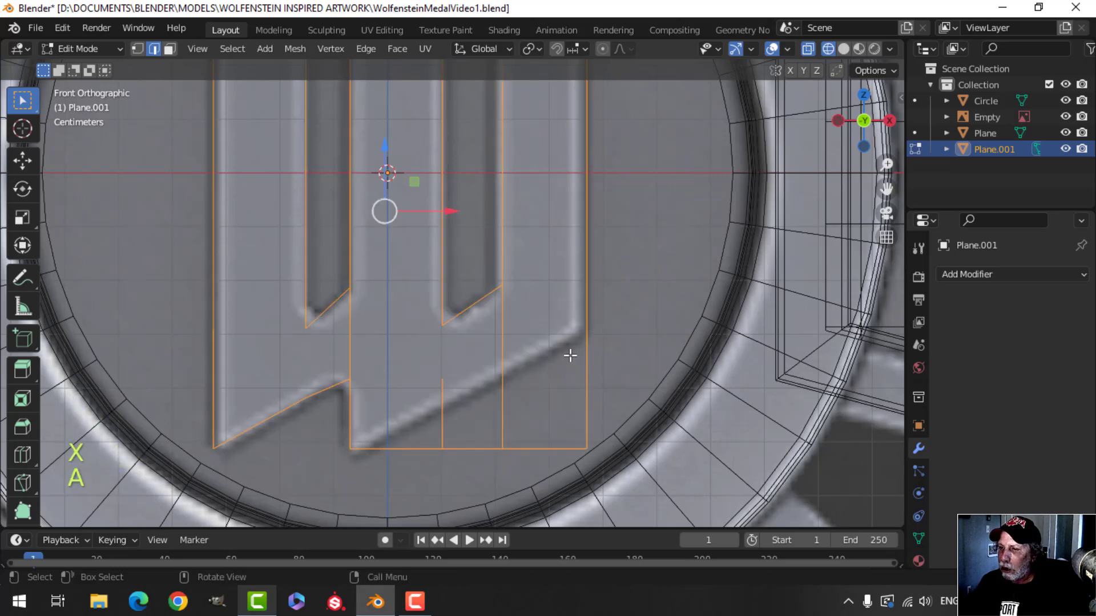
key(x)
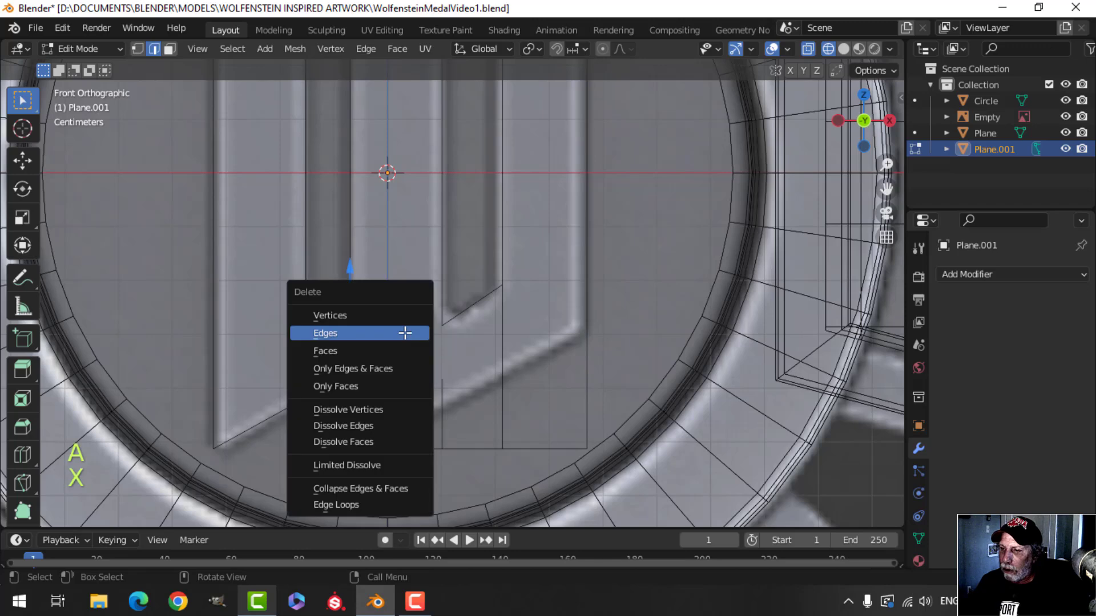
click(403, 333)
scroll(429, 310, down, 2)
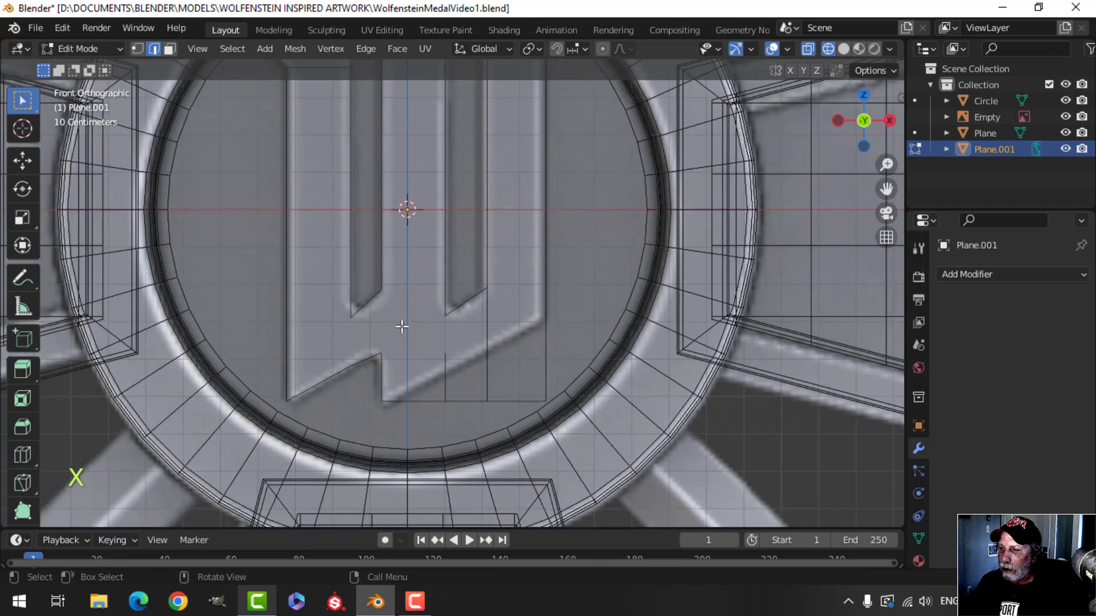
- Delete the two remaining interior vertical edges beneath the right gap
scroll(451, 383, up, 2)
shift+middle_drag(468, 394, 465, 323)
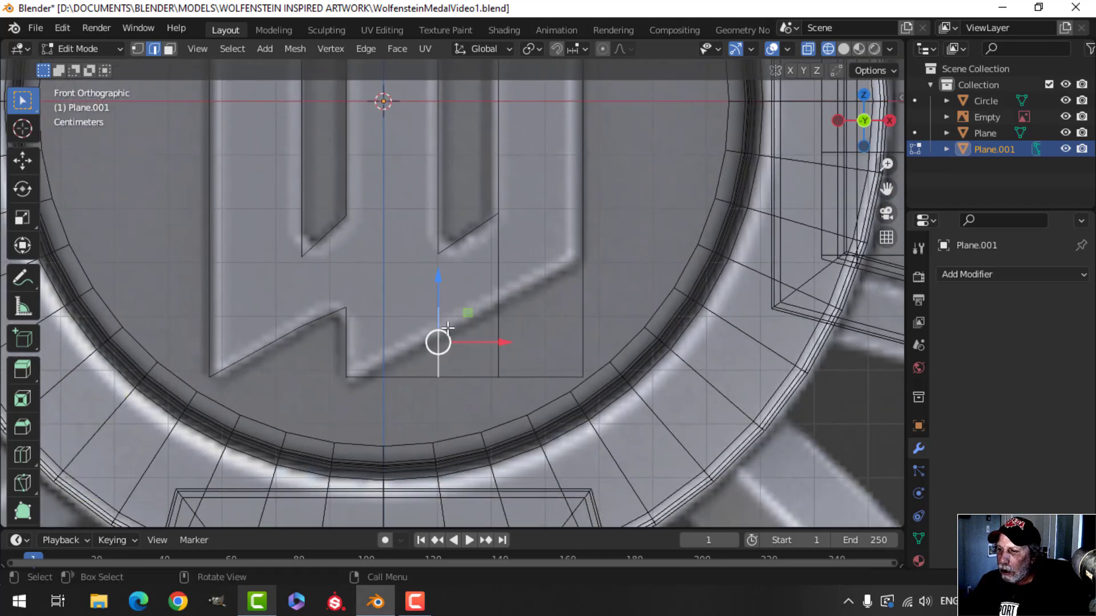
shift+click(494, 328)
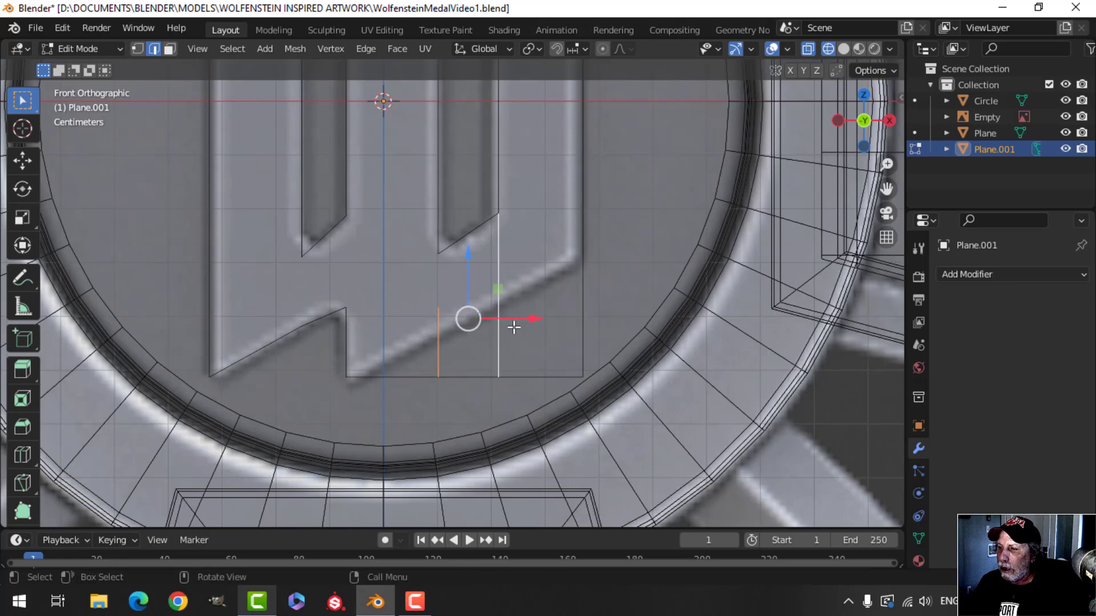
key(x)
click(514, 327)
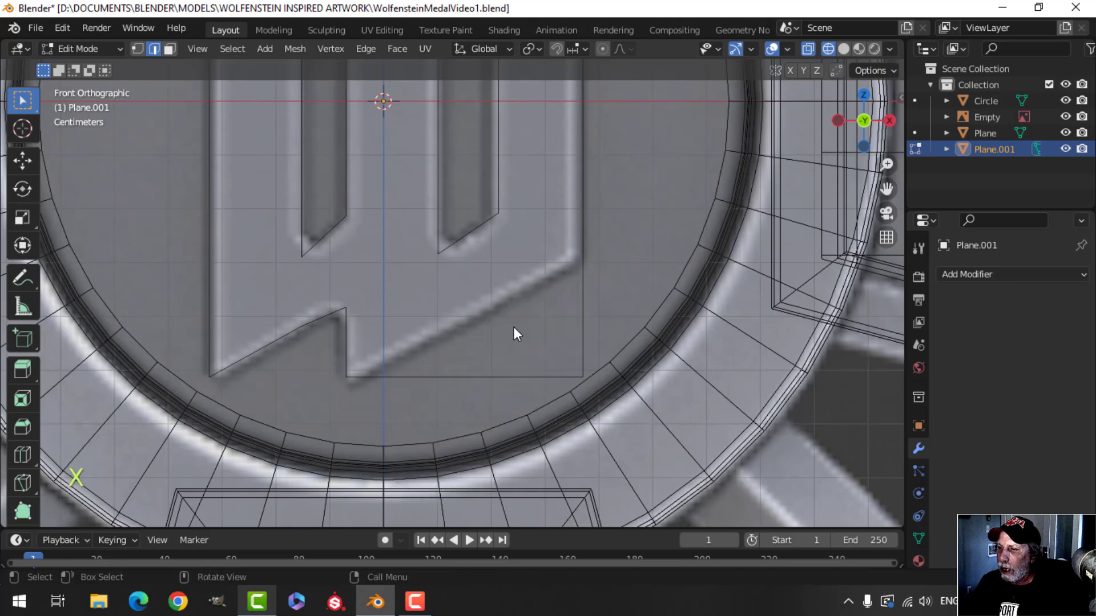
- Dissolve the two intermediate vertices along the outline's bottom edge to the right of the notch
key(1)
click(588, 358)
key(alt+a)
click(492, 370)
shift+click(449, 362)
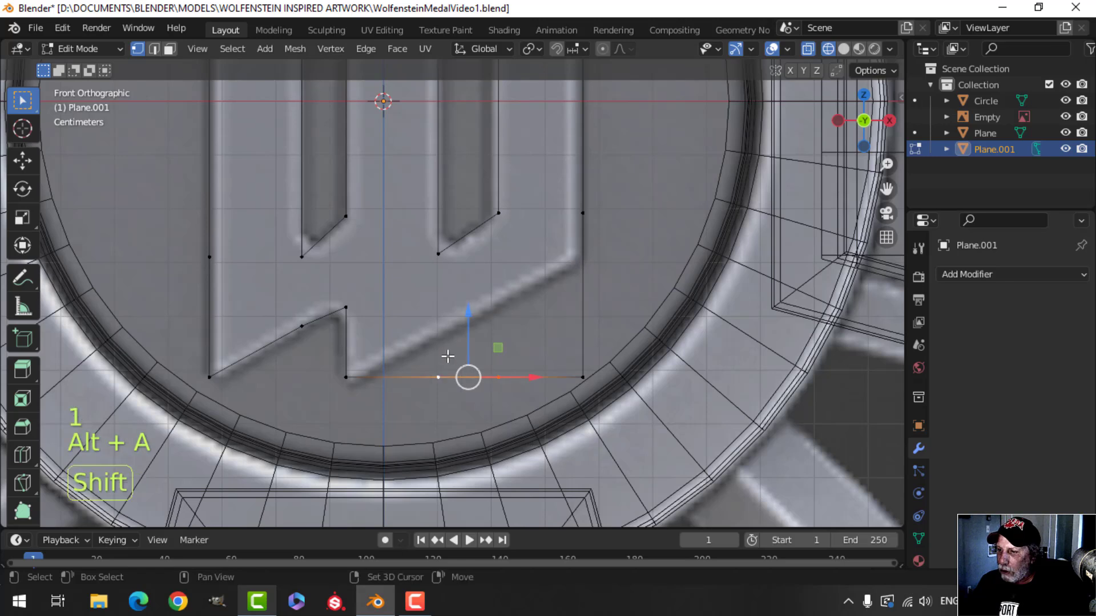
key(x)
click(474, 426)
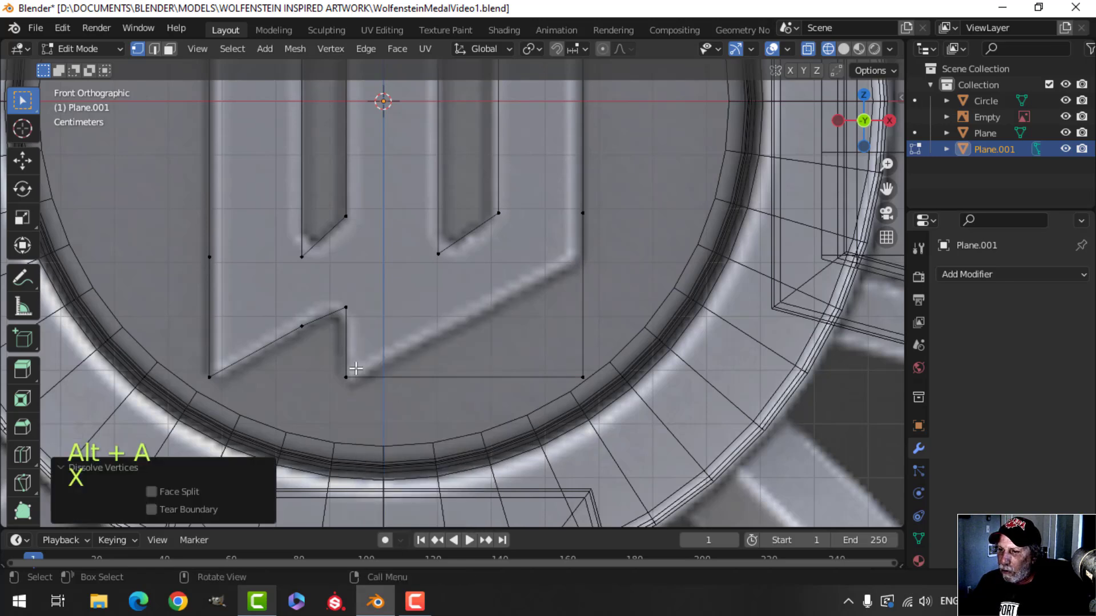
- Dissolve the extra vertices on the notch's diagonal and on the lower part of both outer vertical edges
click(303, 327)
shift+click(209, 257)
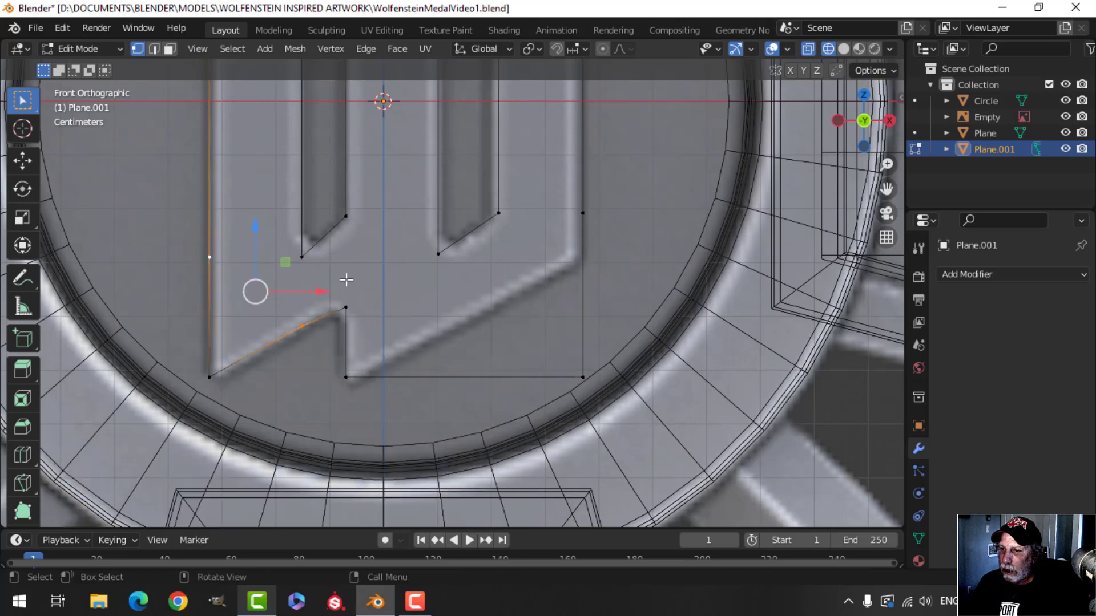
key(x)
click(348, 279)
scroll(571, 277, down, 1)
click(563, 226)
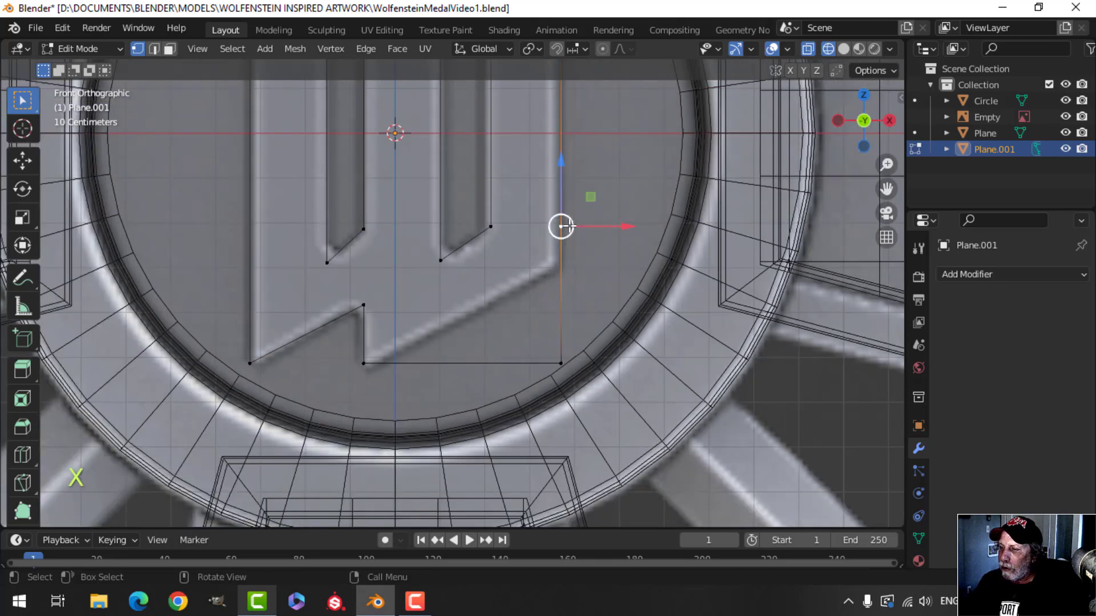
key(x)
click(571, 226)
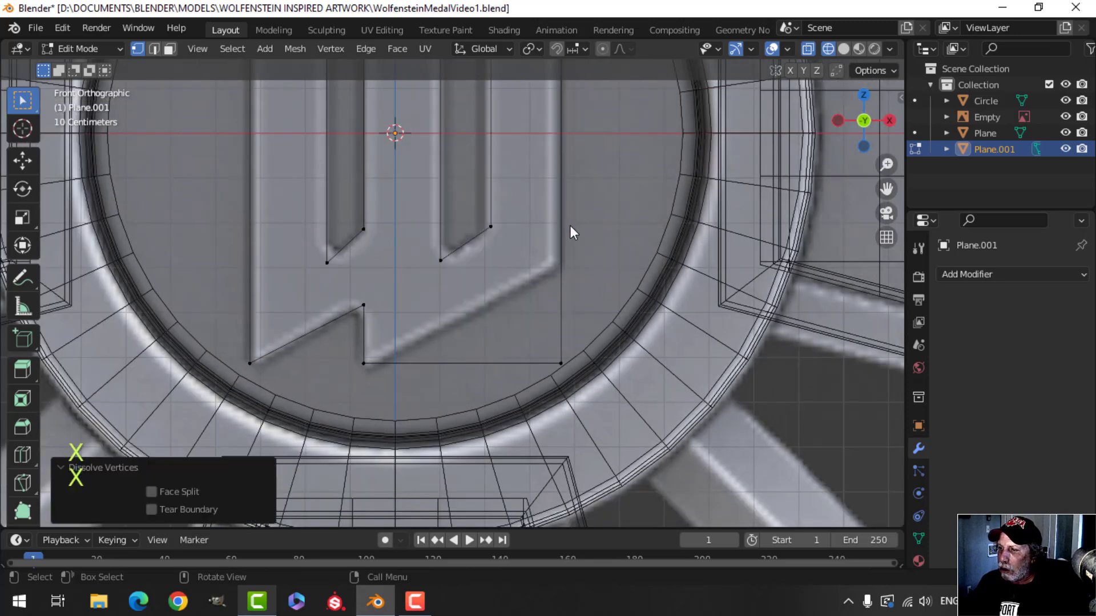
- Raise the outline's bottom-right corner vertex about 0.226 m along Z to match the reference's slanted lower edge
click(561, 362)
drag(561, 285, 561, 181)
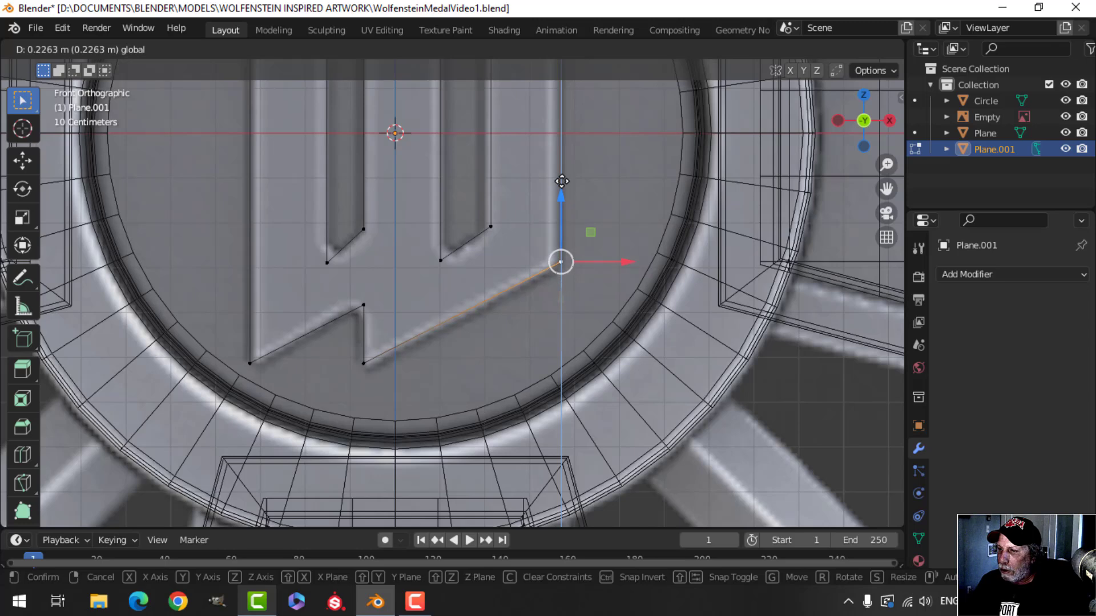
scroll(562, 181, down, 2)
shift+middle_drag(354, 122, 367, 238)
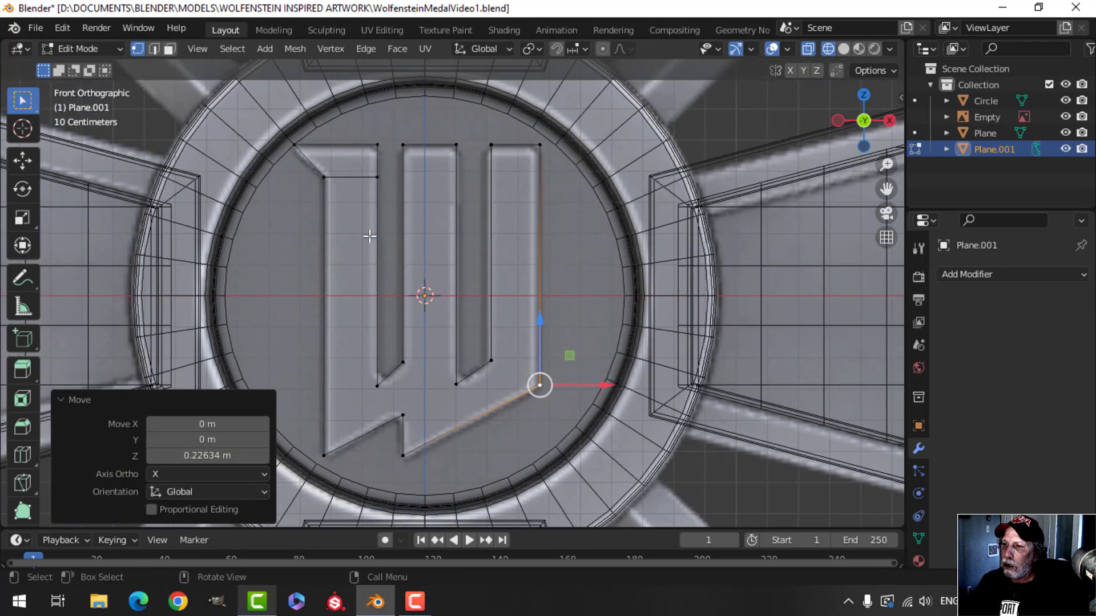
- Delete the horizontal edge near the left strip's top and dissolve the leftover vertex on the strip's inner side
scroll(434, 312, up, 3)
scroll(434, 313, up, 2)
key(2)
click(394, 242)
key(x)
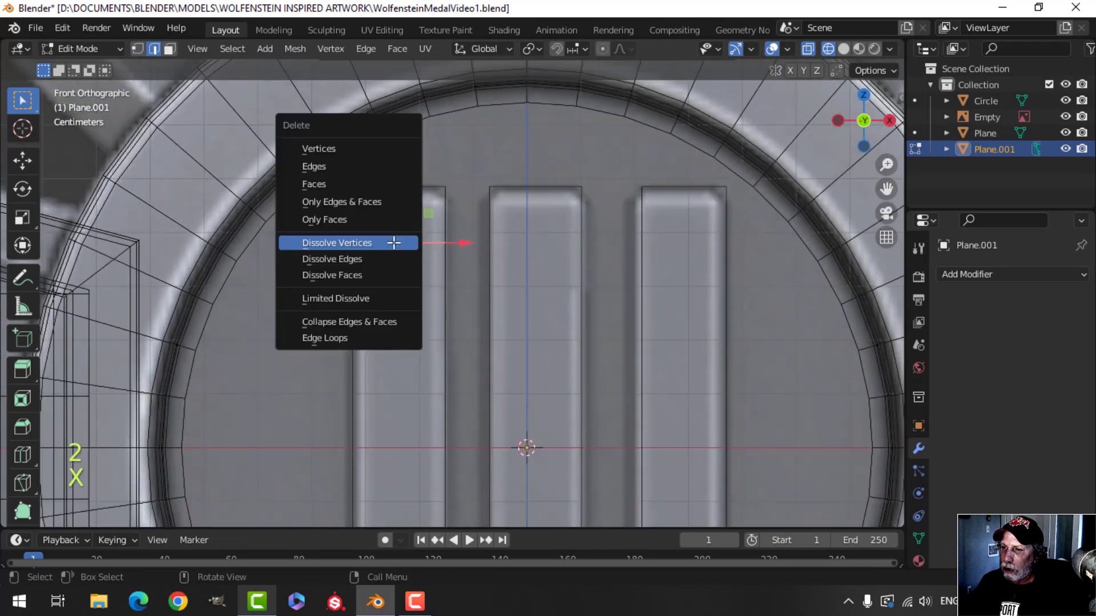
click(354, 166)
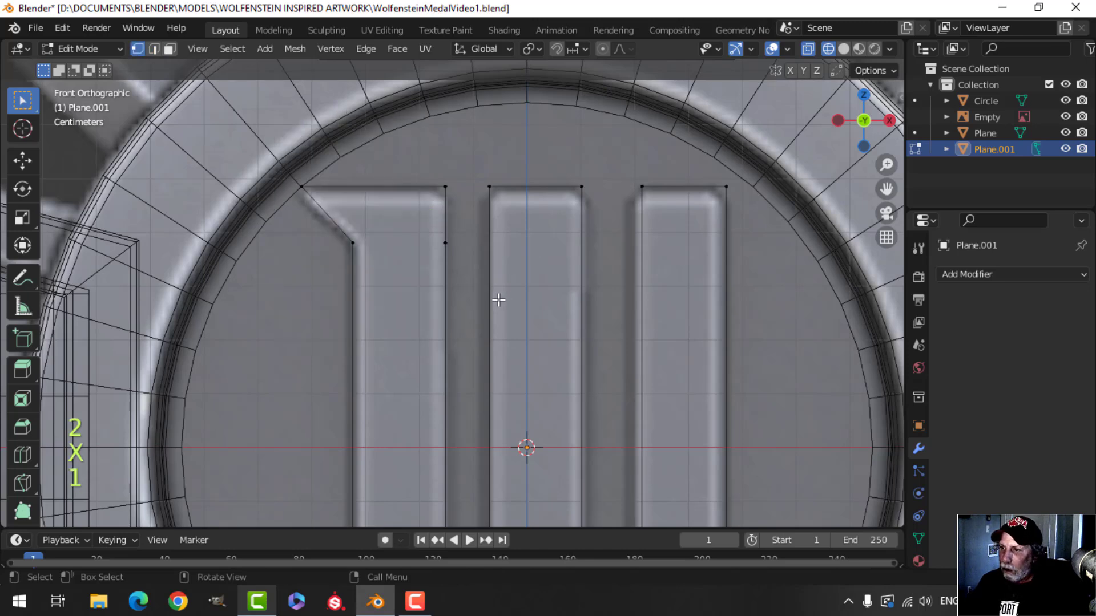
click(444, 240)
key(x)
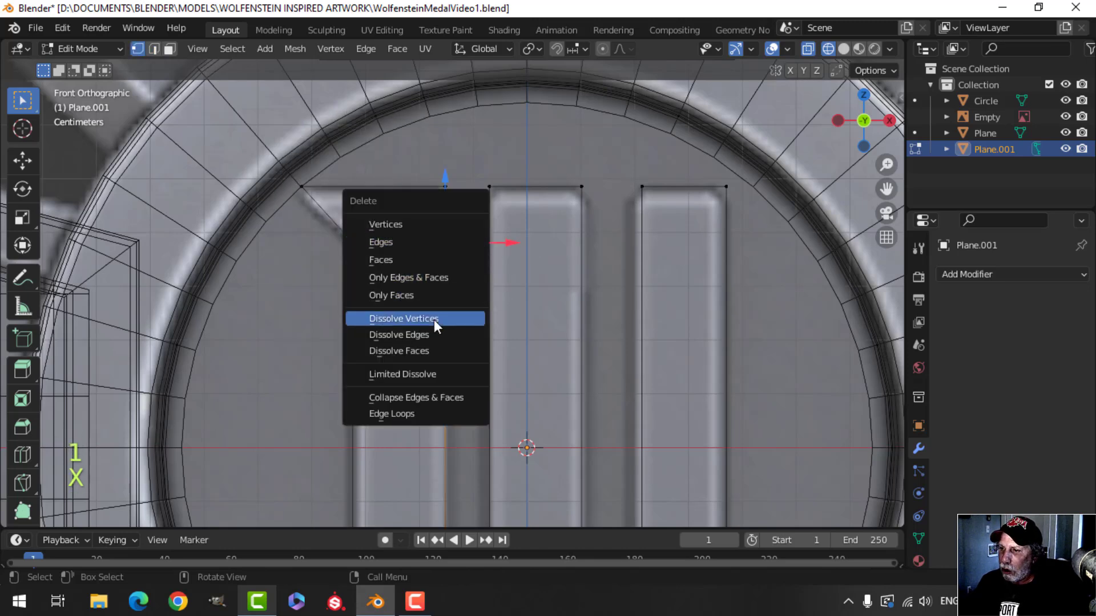
click(435, 317)
- Select the whole W outline and examine how it fits the reference image
scroll(500, 310, down, 4)
key(a)
shift+middle_drag(702, 384, 668, 270)
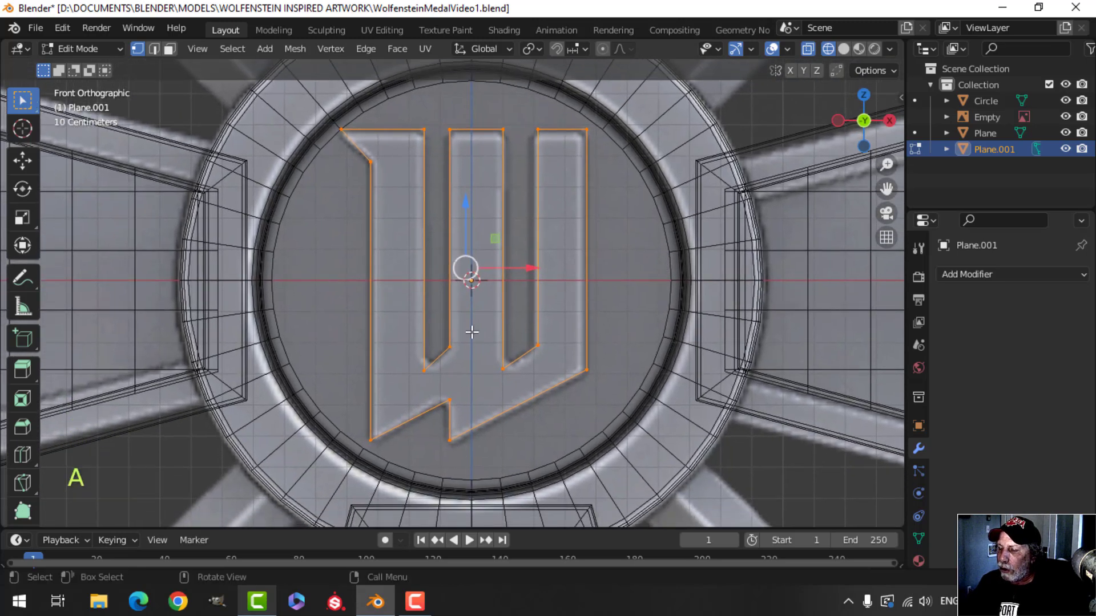
scroll(495, 349, up, 2)
shift+middle_drag(511, 369, 508, 286)
scroll(588, 311, up, 2)
scroll(466, 328, down, 1)
shift+middle_drag(592, 313, 465, 379)
scroll(466, 328, down, 2)
key(alt+a)
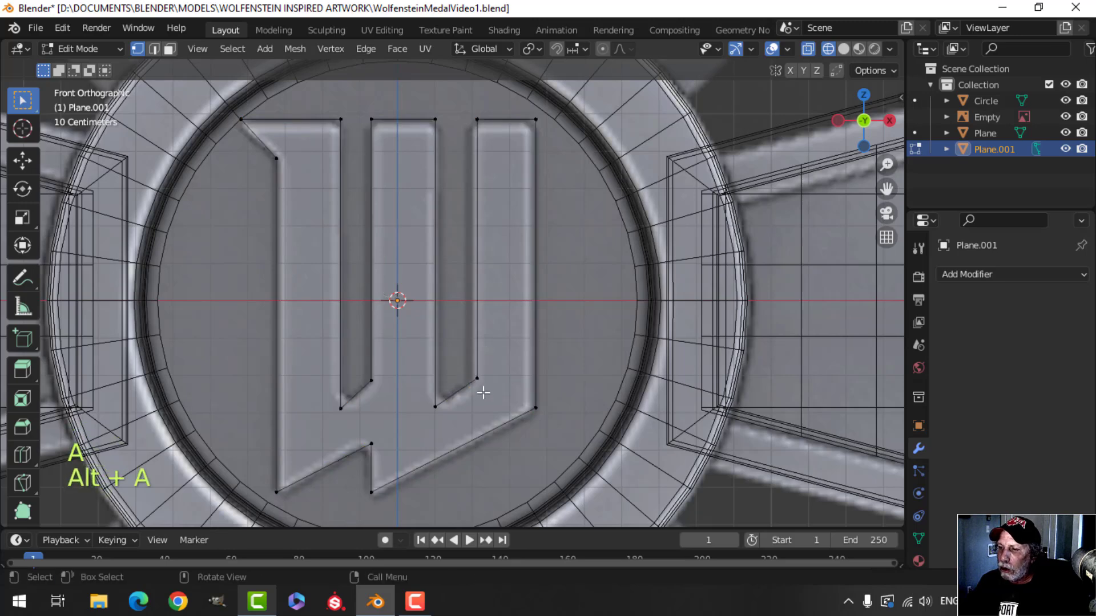
- Move the right strip's inner vertical edge slightly toward the middle strip along X
scroll(482, 392, down, 1)
key(b)
drag(461, 133, 484, 369)
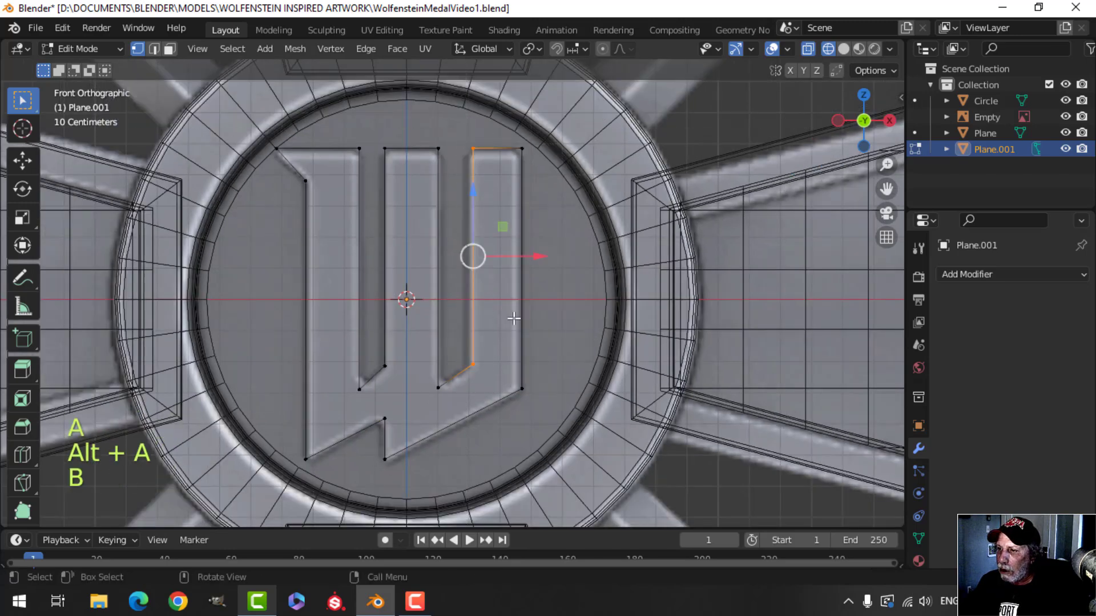
drag(542, 257, 536, 259)
scroll(508, 374, up, 2)
key(alt+a)
- Align the upper floor vertices of the two gaps to the same height by scaling them to 0 along Z
shift+middle_drag(533, 355, 566, 280)
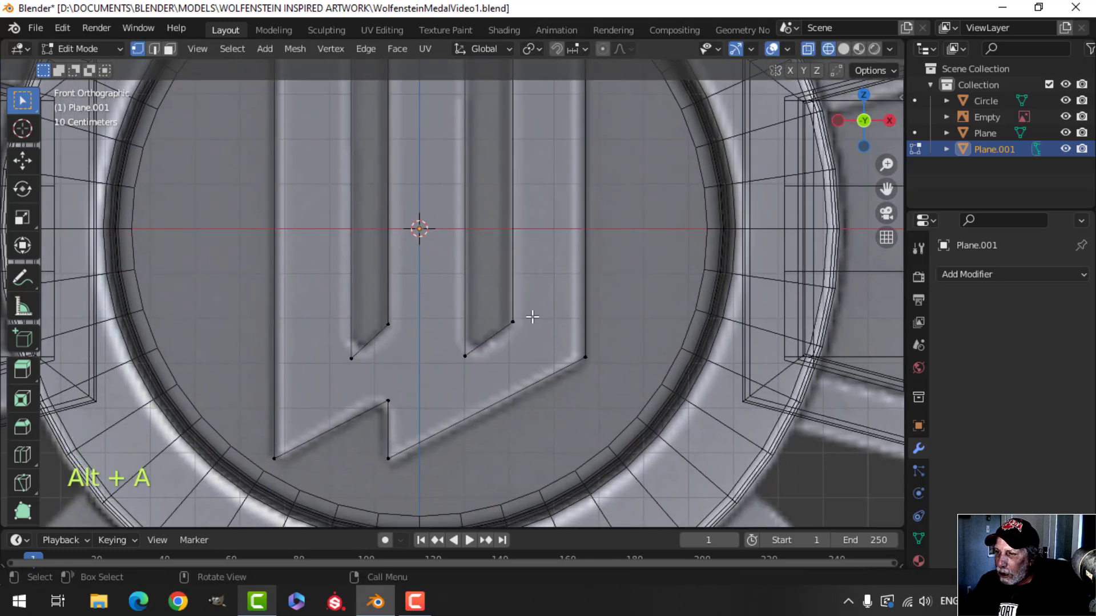
shift+click(394, 321)
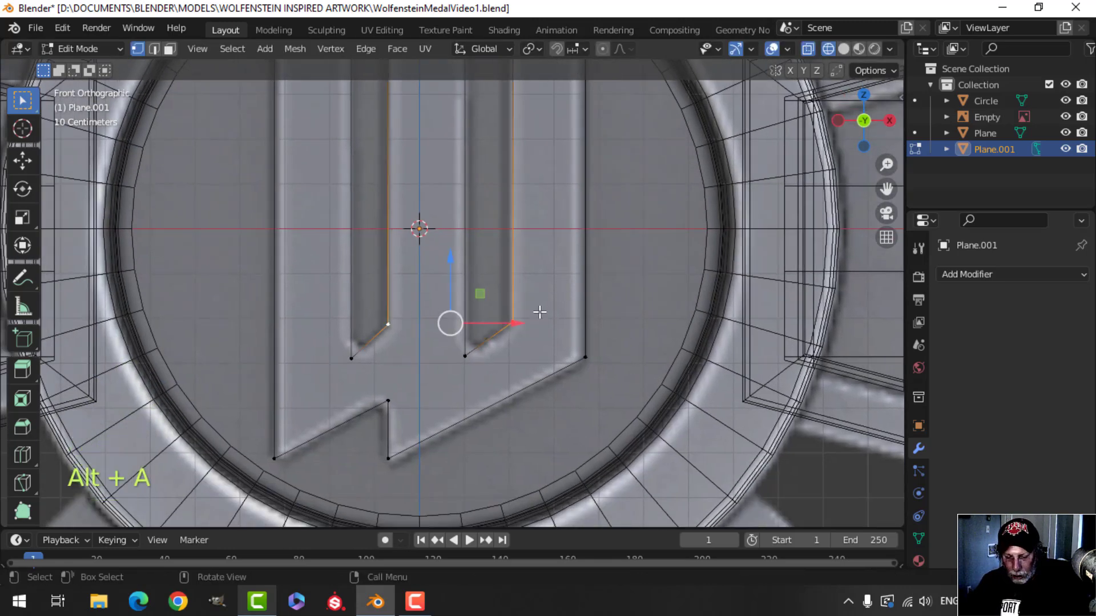
key(s)
key(z)
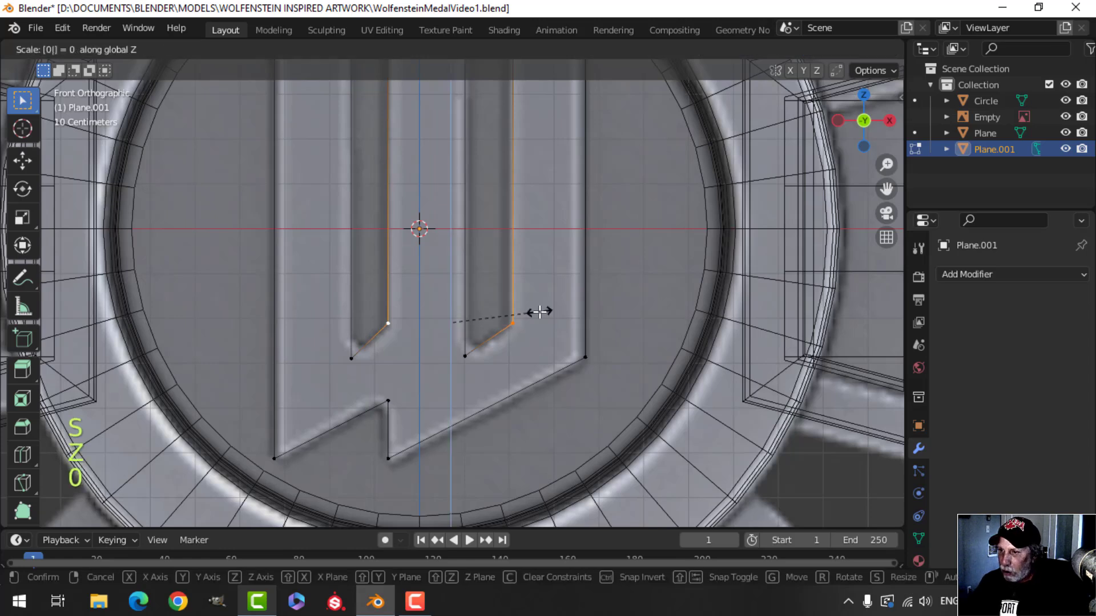
click(540, 312)
key(alt+a)
- Level the lowest corner vertices of the two gaps with each other by scaling them to 0 along Z
click(465, 356)
shift+click(351, 359)
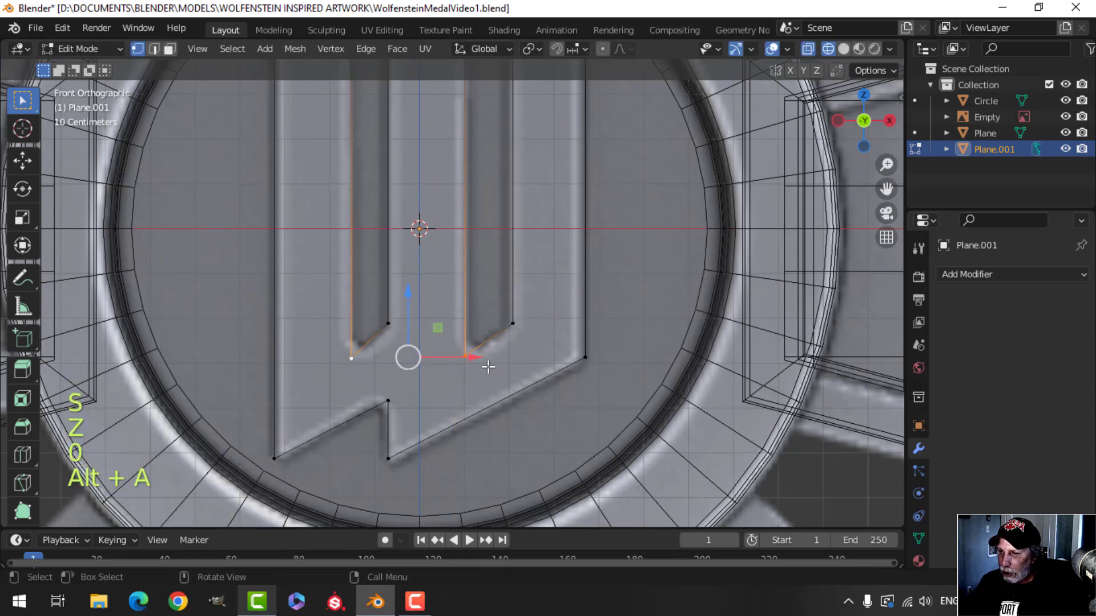
key(s)
key(z)
key(0)
click(561, 360)
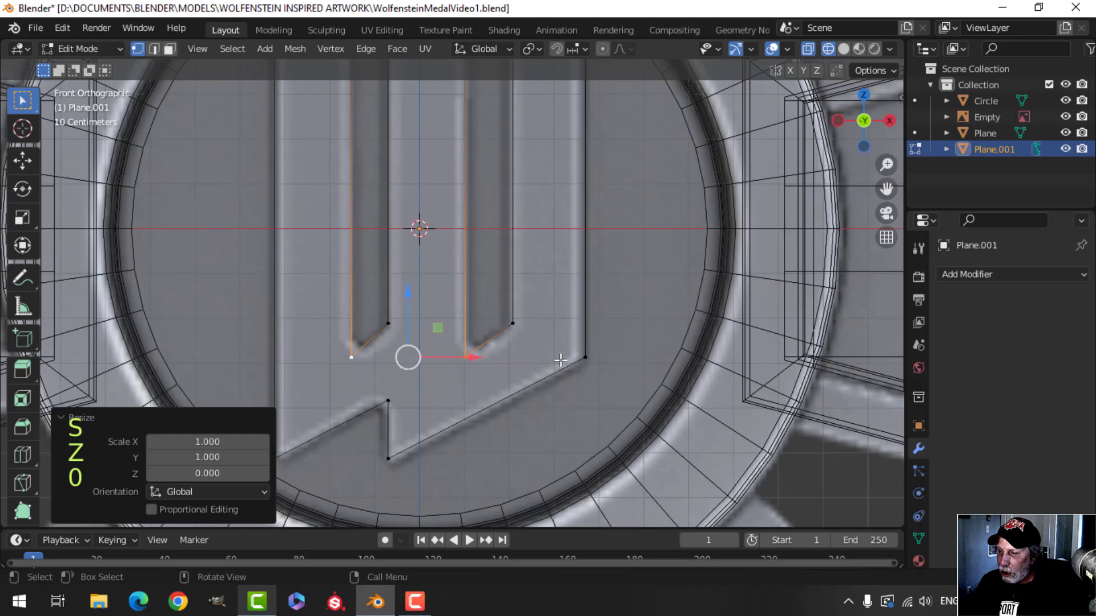
scroll(507, 339, down, 1)
key(alt+a)
- Move the middle strip's vertical edge beside the left gap slightly away from the left strip along X
shift+middle_drag(509, 349, 508, 384)
shift+middle_drag(473, 293, 486, 308)
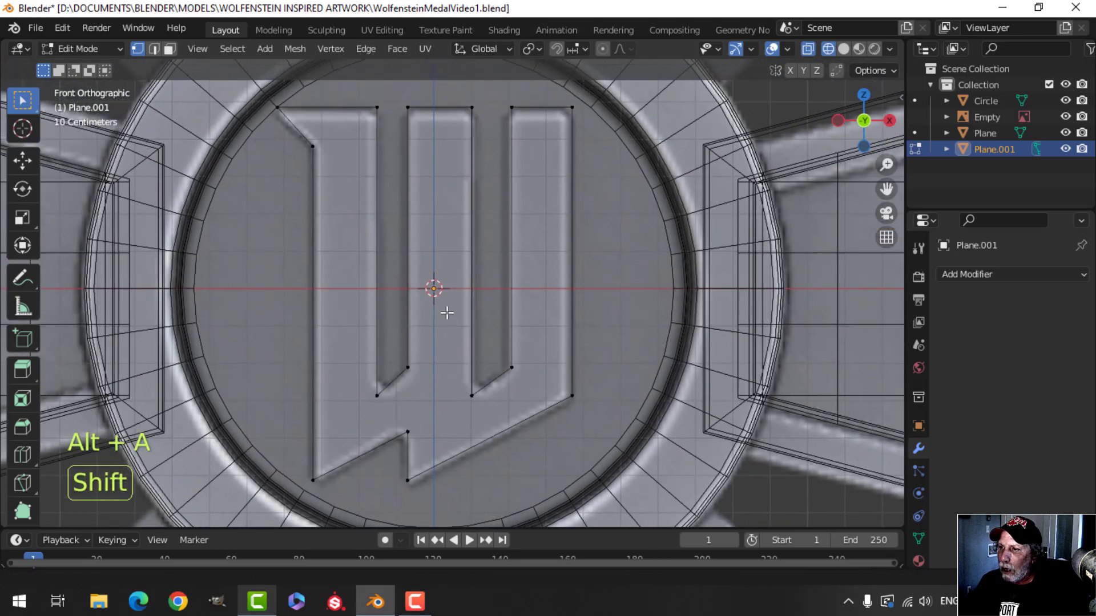
key(alt+a)
key(b)
drag(430, 381, 430, 381)
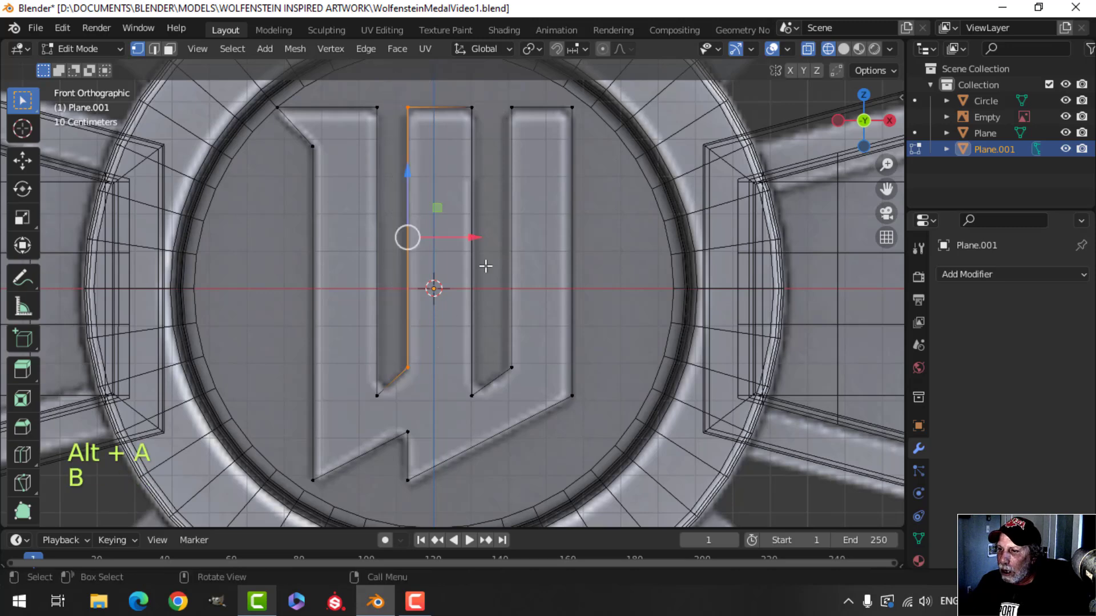
drag(476, 236, 479, 235)
key(alt+a)
scroll(502, 342, down, 1)
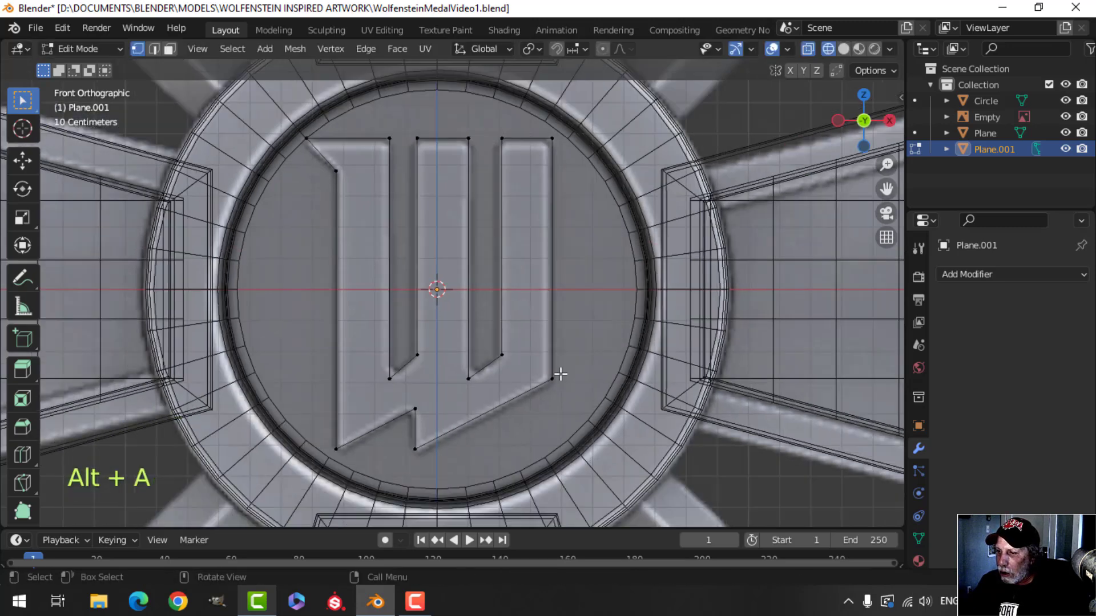
- Examine how the full W outline follows the reference emblem inside the central disc
shift+middle_drag(500, 399, 501, 318)
scroll(562, 303, down, 1)
shift+middle_drag(570, 274, 575, 335)
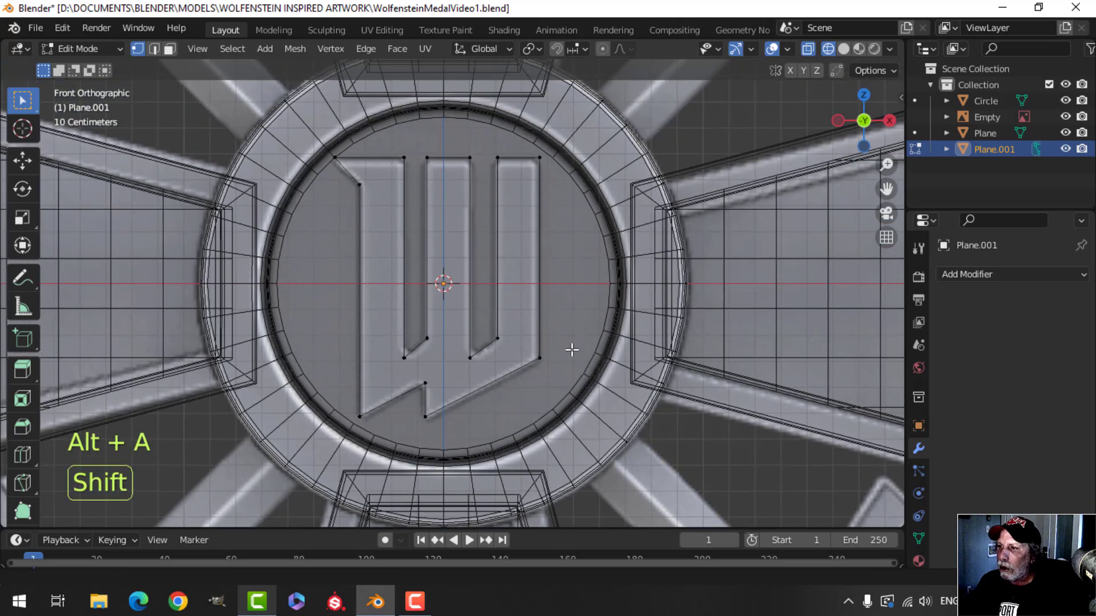
shift+middle_drag(506, 259, 512, 324)
scroll(525, 307, up, 1)
scroll(524, 308, down, 1)
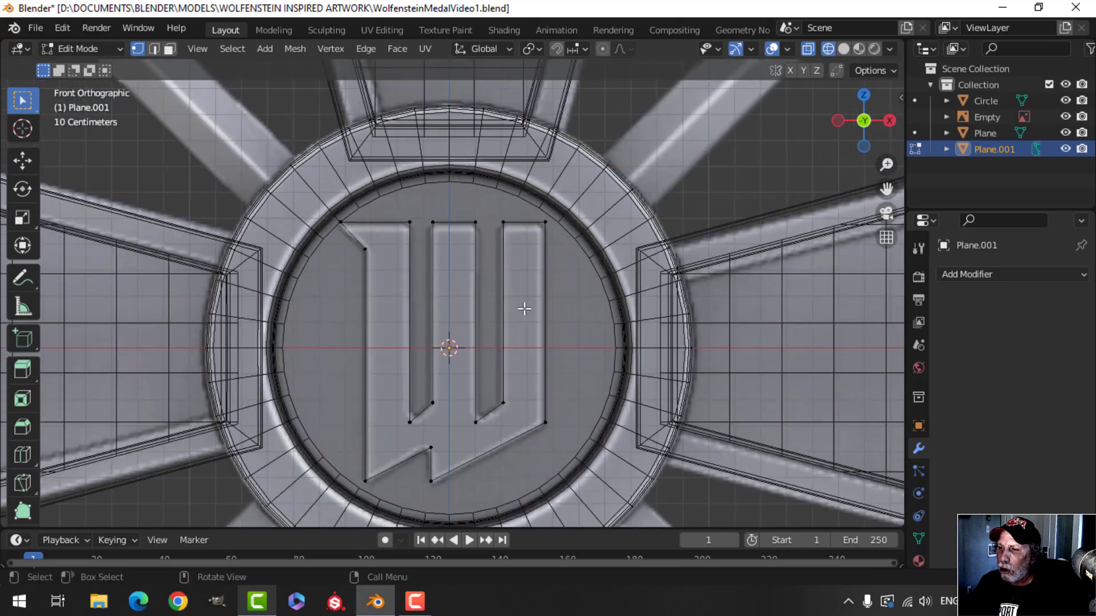
key(a)
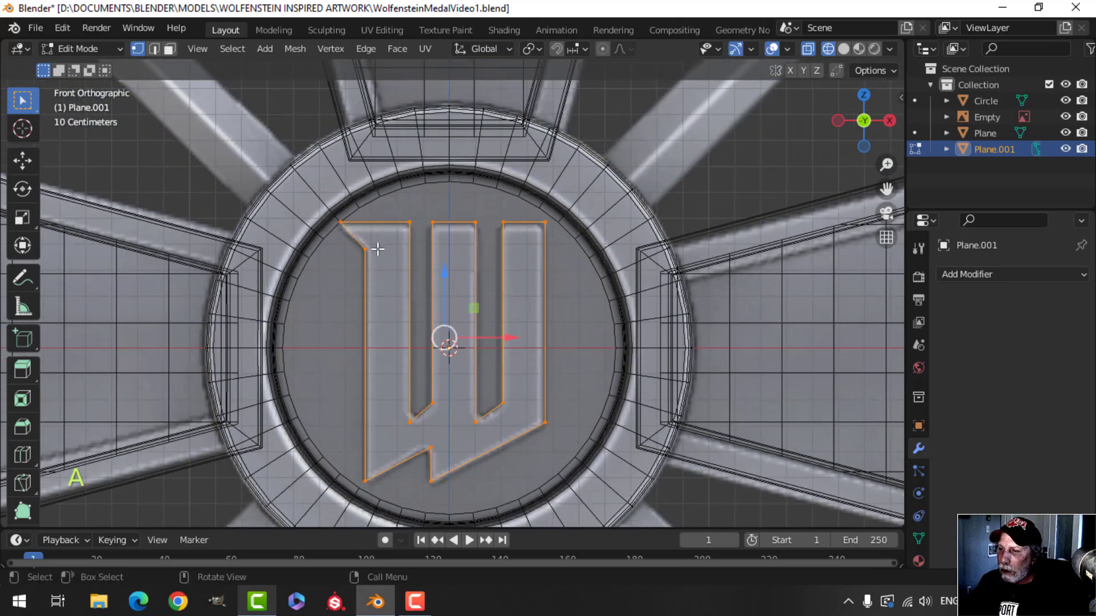
middle_click(460, 269)
key(alt+a)
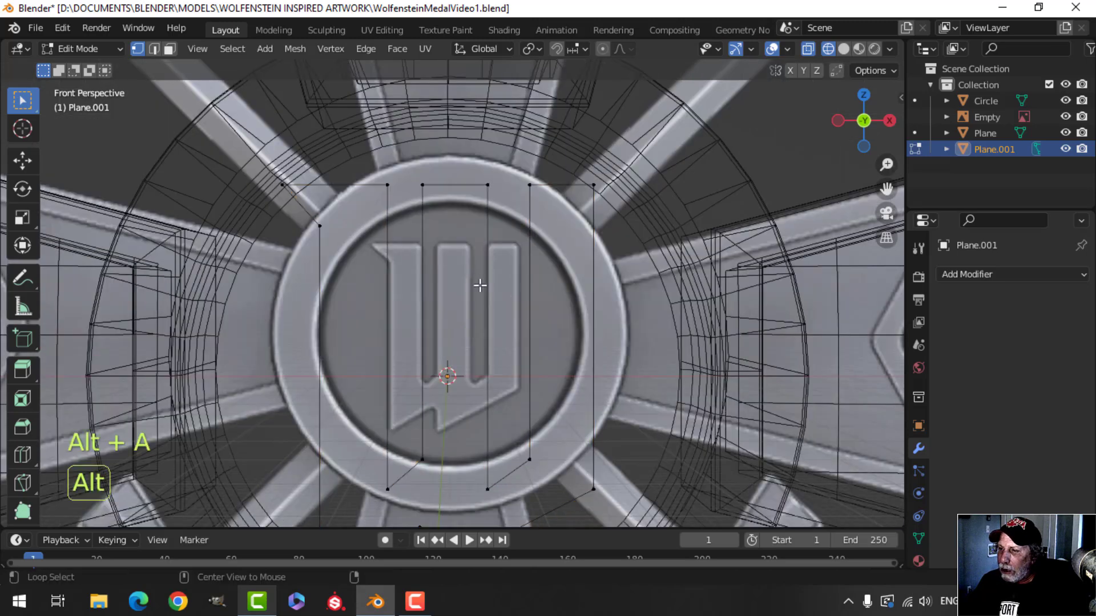
scroll(465, 281, down, 1)
shift+middle_drag(457, 280, 488, 269)
key(KP_1)
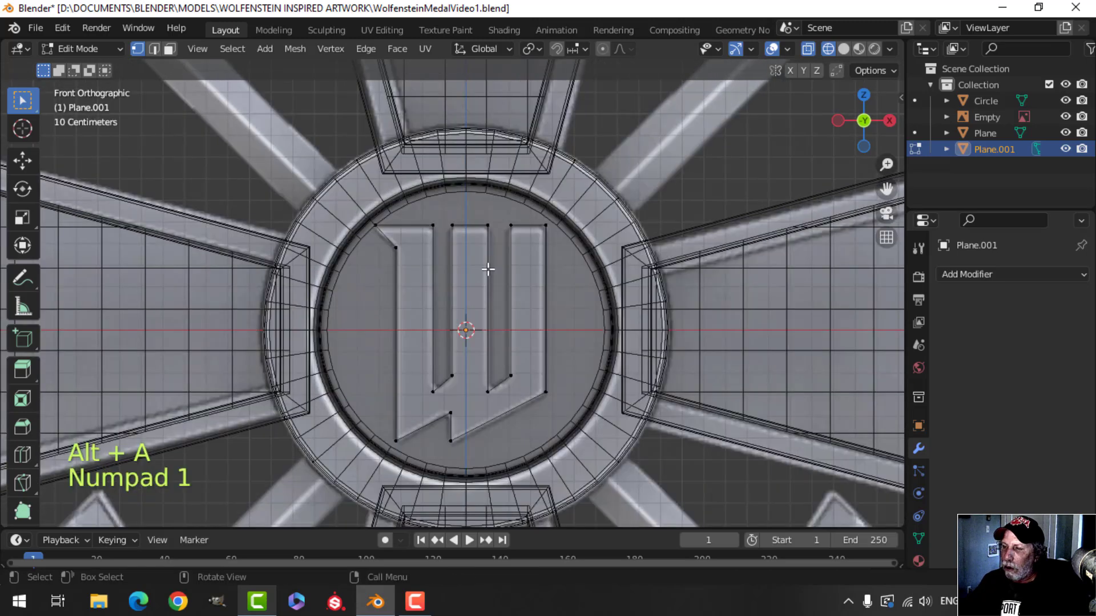
- Show the model in solid shading and move the whole W outline forward along Y, out in front of the disc
key(z)
click(600, 270)
key(a)
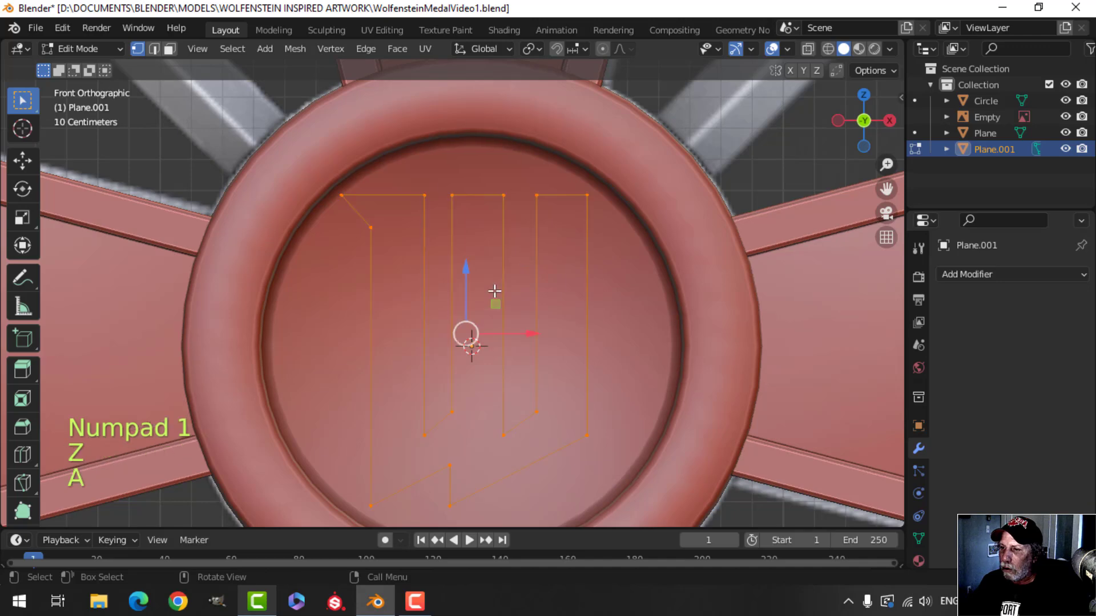
middle_drag(465, 335, 595, 337)
drag(558, 340, 599, 337)
middle_drag(679, 336, 508, 284)
- Fill the W outline with a single face
key(f)
scroll(663, 312, down, 2)
key(alt+a)
scroll(472, 318, up, 5)
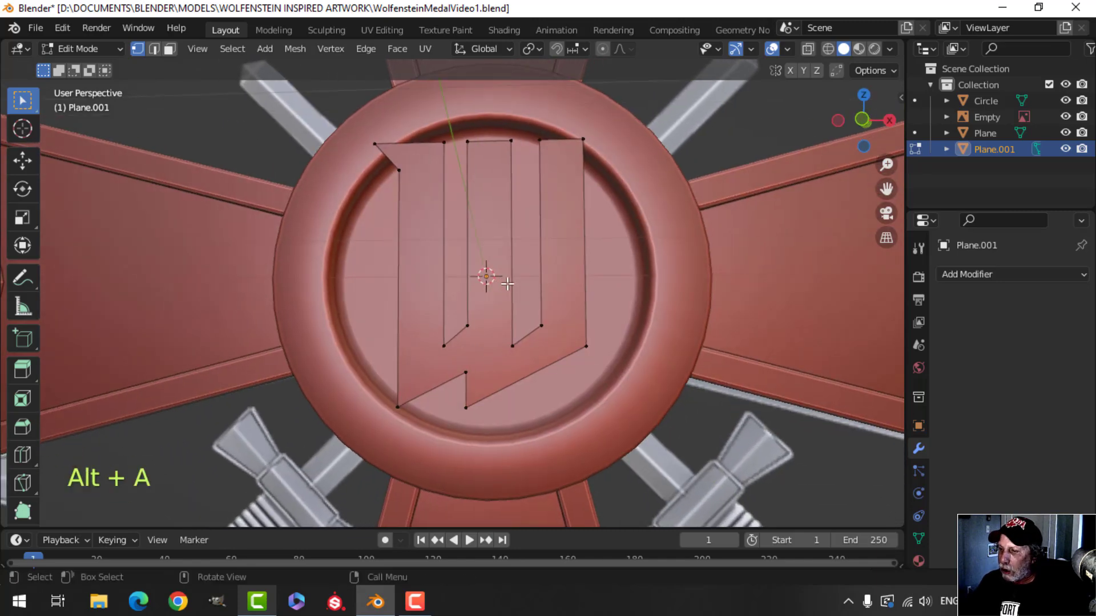
- Lower the W's bottom tip vertex by about 0.041 m along Z in front view
key(KP_1)
scroll(599, 276, up, 3)
shift+middle_drag(604, 320, 585, 343)
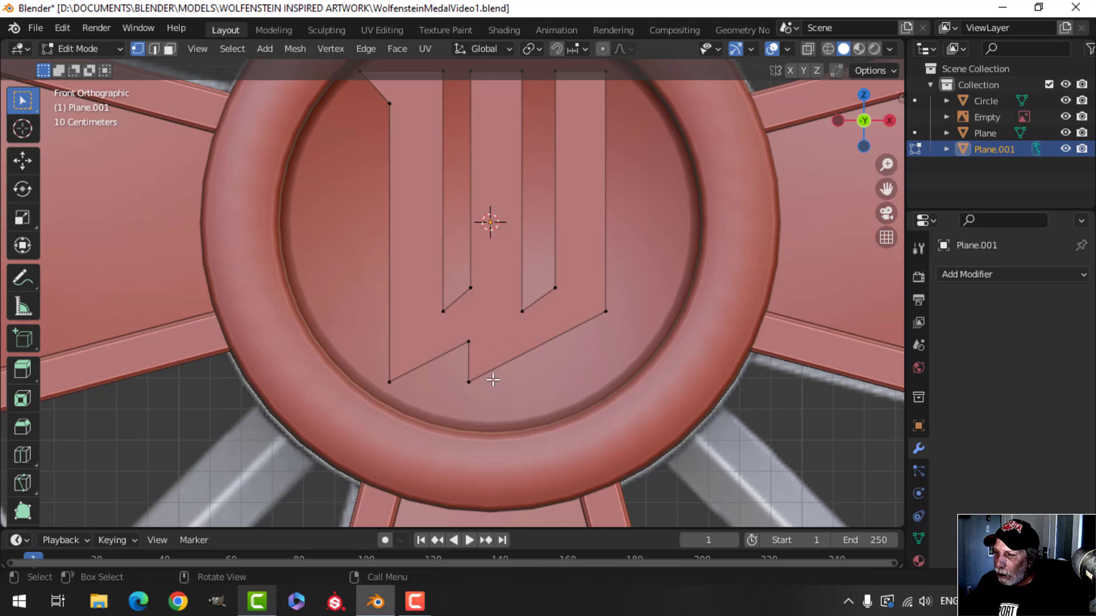
drag(478, 326, 477, 340)
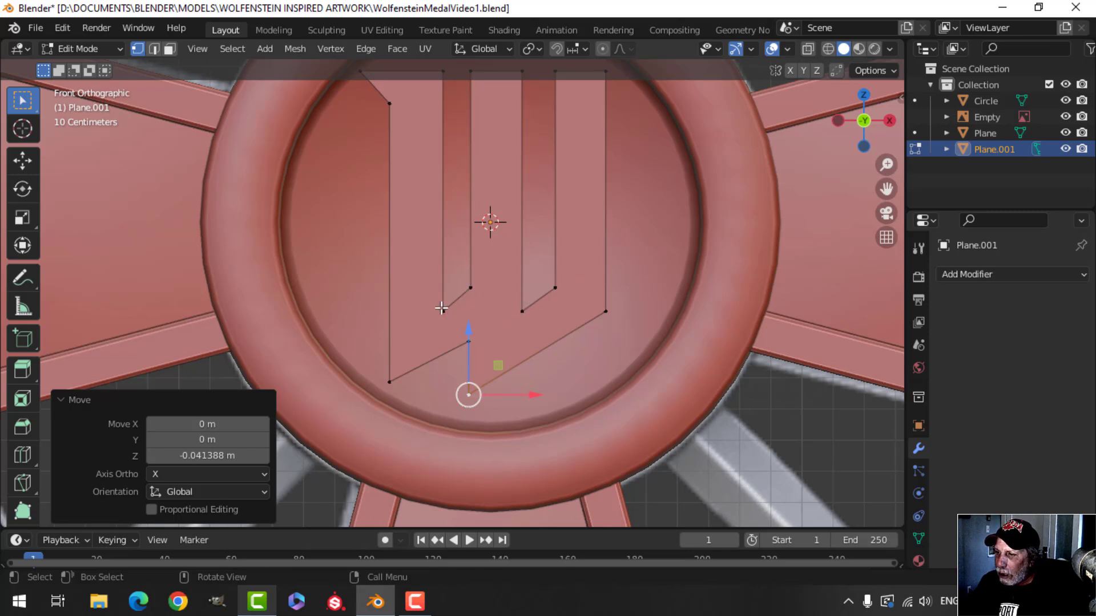
- Raise the vertex of the W's lower notch by about 0.026 m along Z and check the shape in Object Mode
click(466, 343)
drag(469, 311, 479, 300)
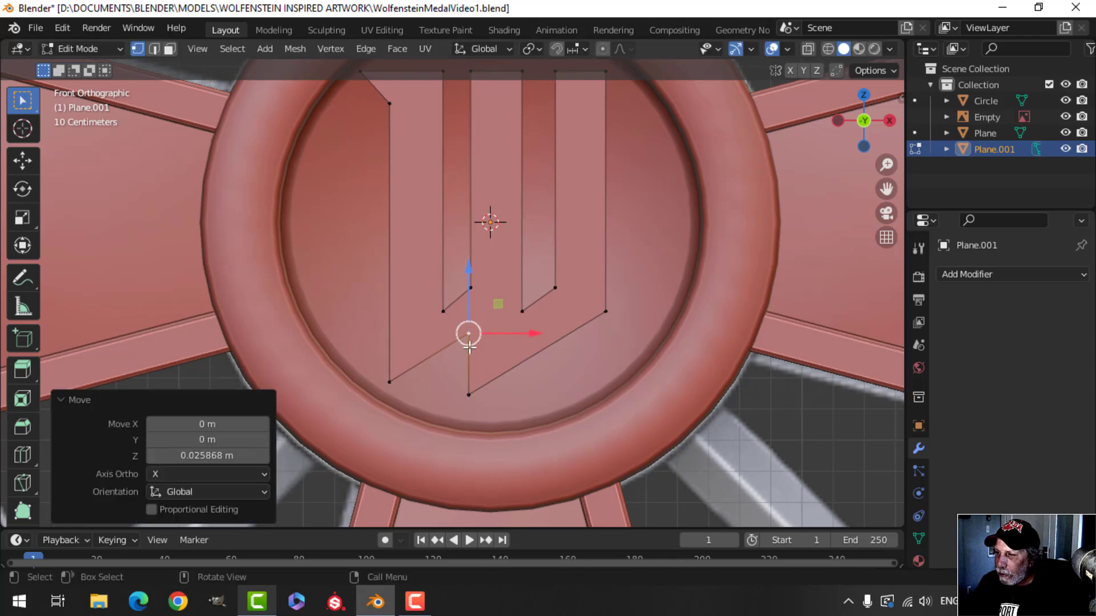
scroll(591, 294, down, 3)
key(Tab)
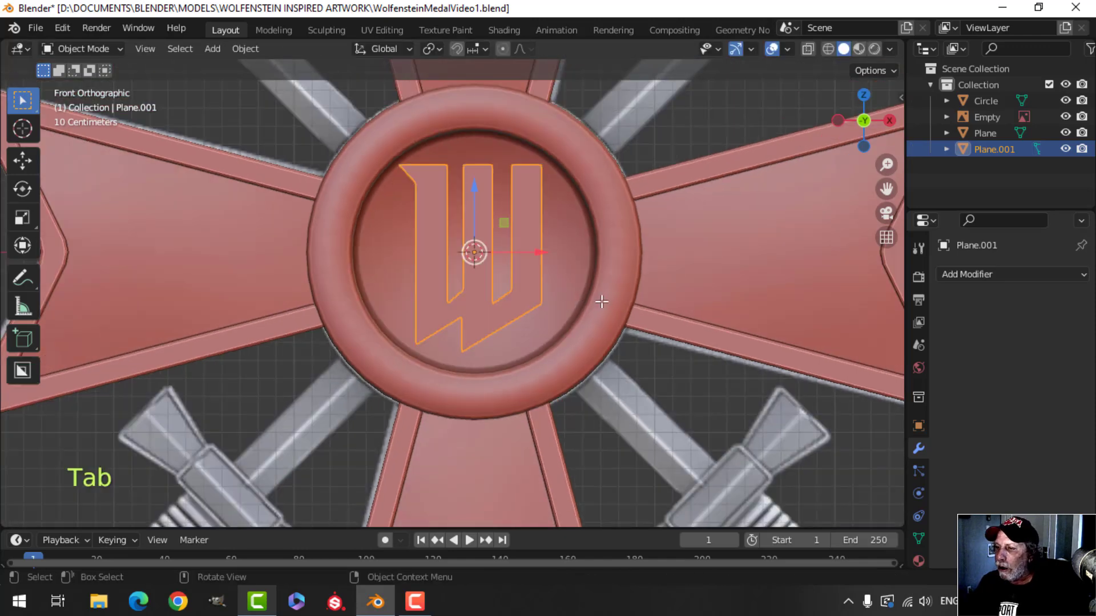
key(alt+a)
shift+scroll(601, 301, up, 3)
middle_drag(552, 317, 534, 357)
scroll(530, 332, up, 3)
- Bevel the vertices at the W's upper-left tip, lower-left corner, notch and bottom tip with a 0.0368 m width and 2 segments
key(Tab)
scroll(538, 320, down, 3)
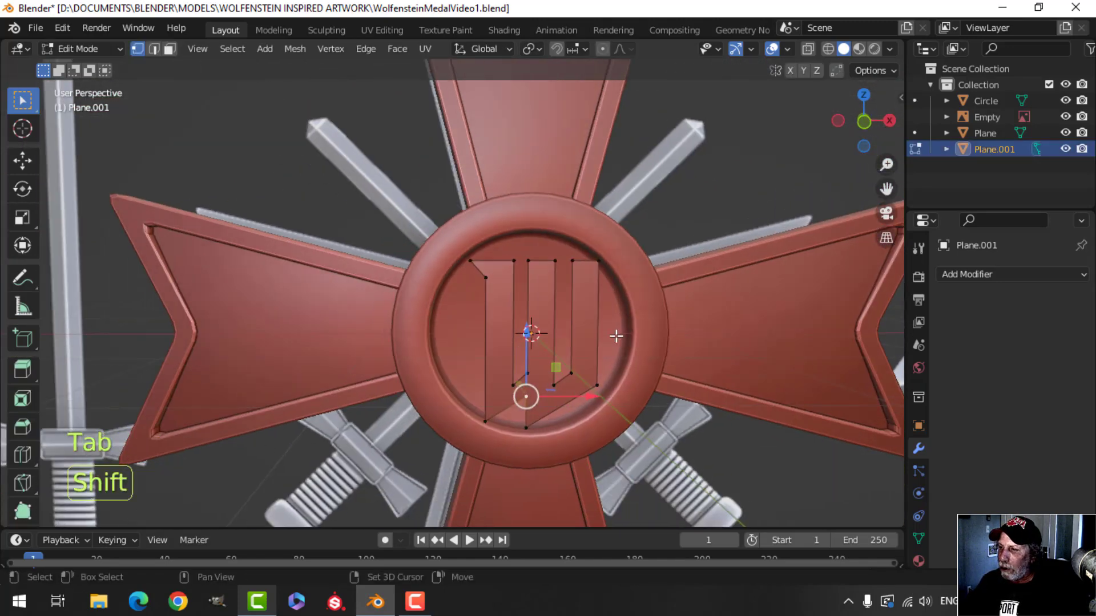
key(alt+a)
scroll(575, 316, up, 5)
key(1)
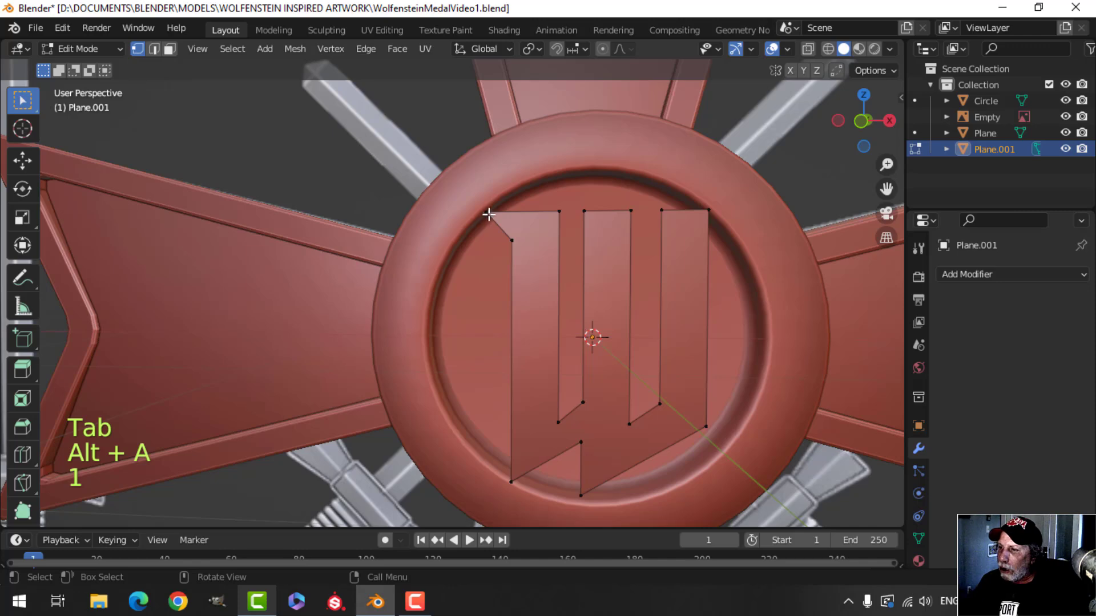
shift+middle_drag(568, 335, 565, 276)
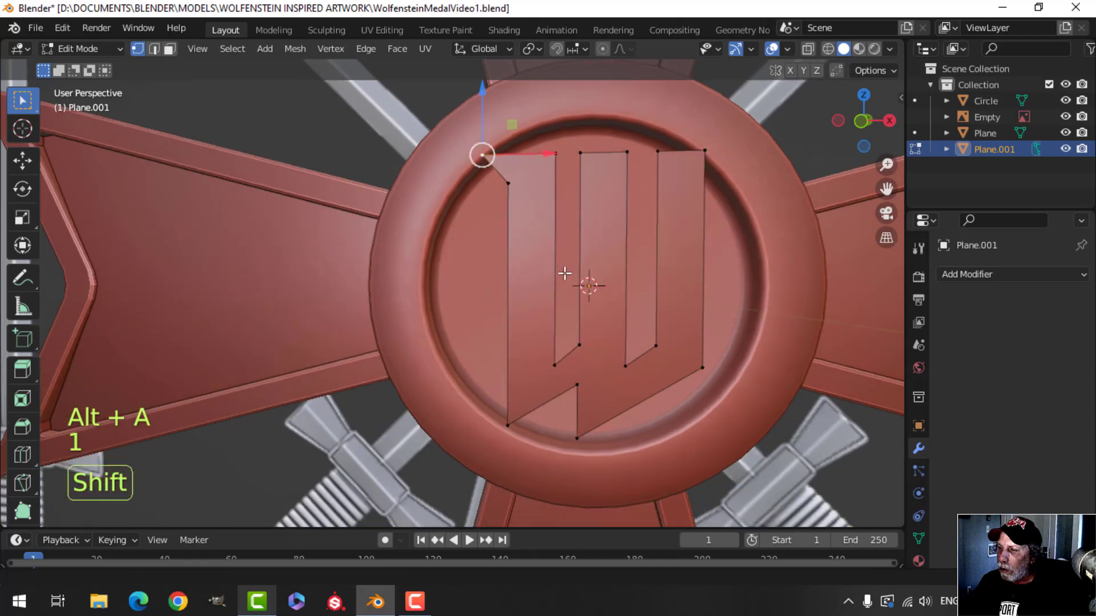
shift+click(506, 418)
shift+middle_drag(581, 386, 486, 250)
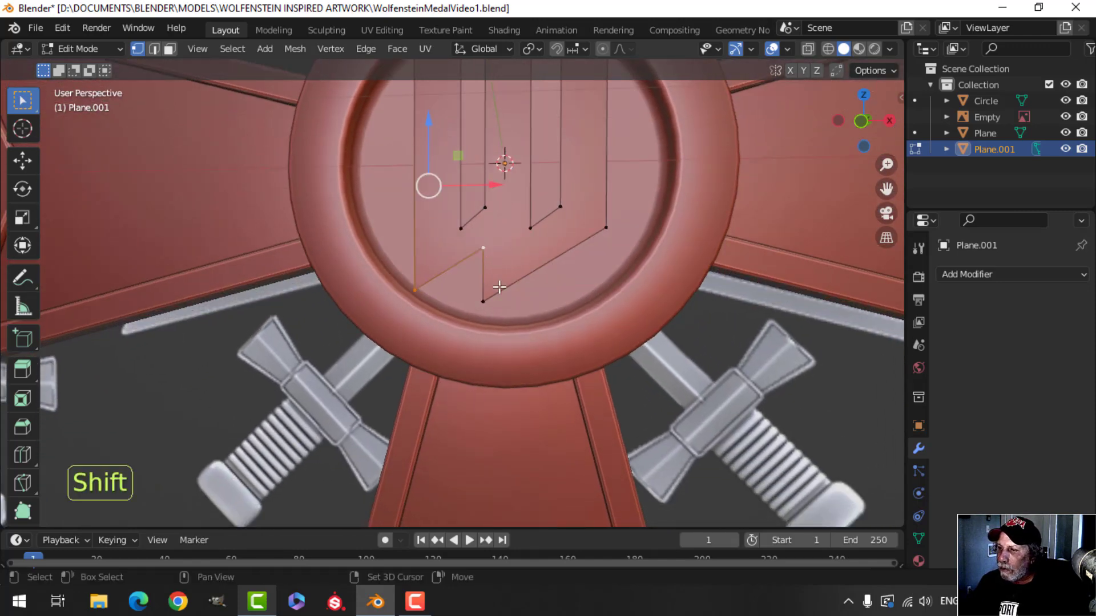
scroll(565, 308, down, 3)
scroll(565, 311, up, 4)
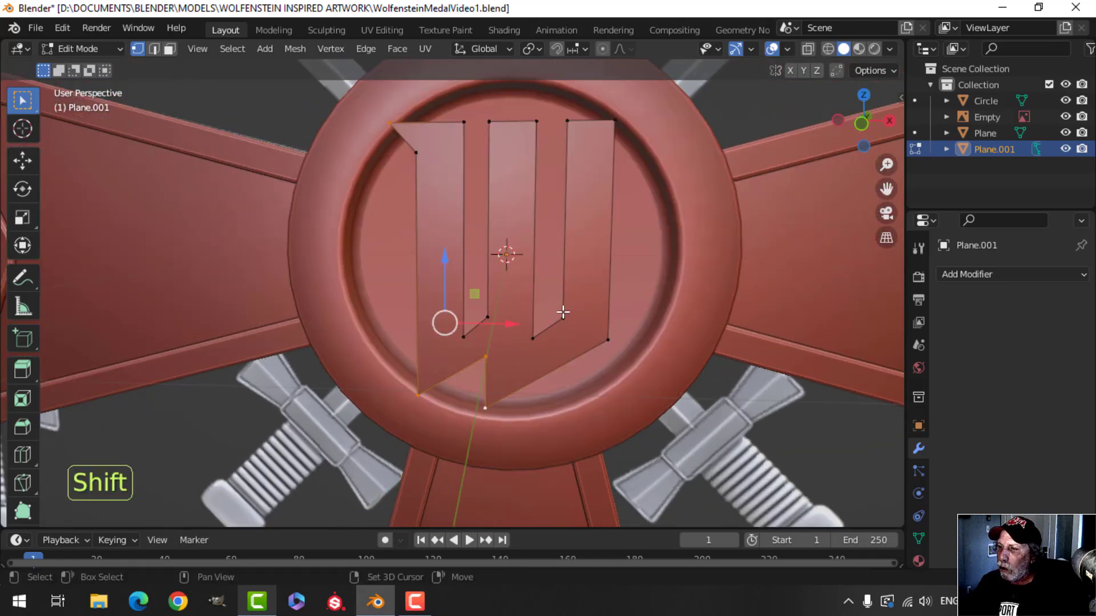
shift+middle_drag(568, 310, 549, 291)
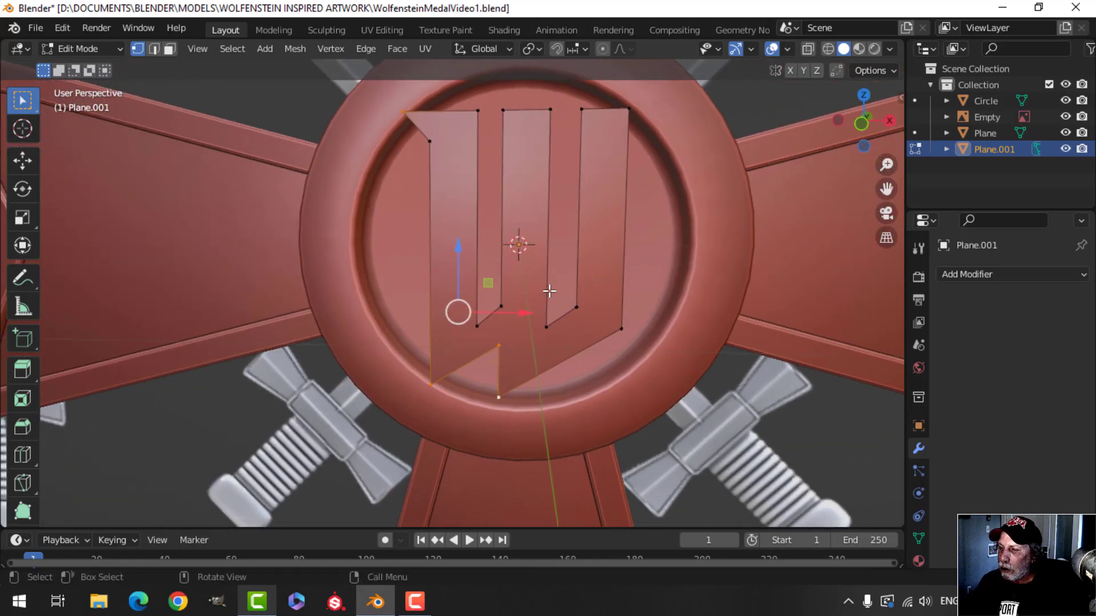
key(shift+ctrl+b)
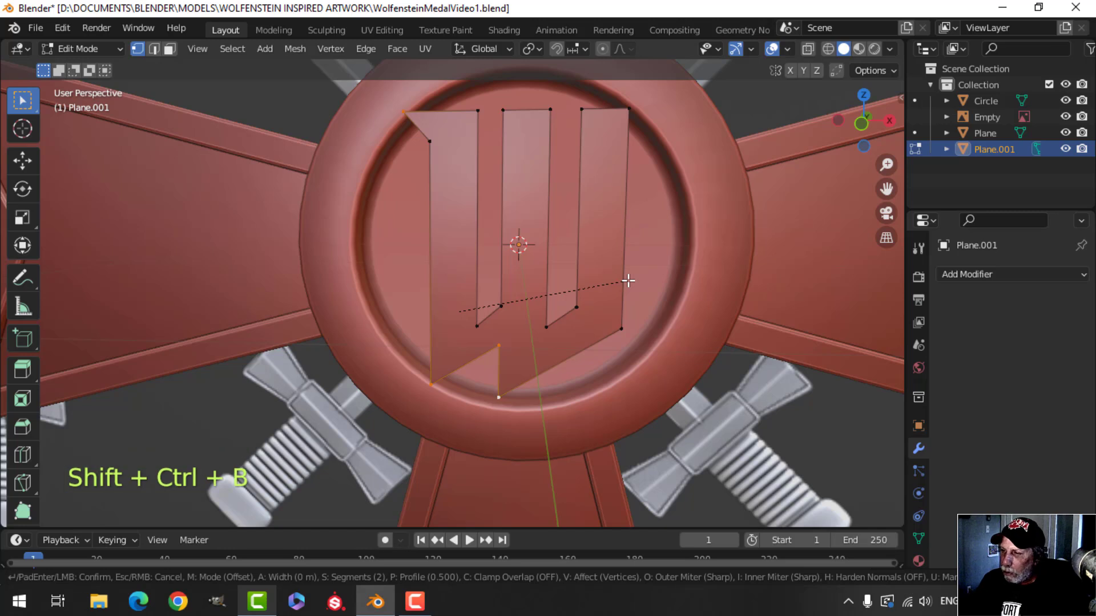
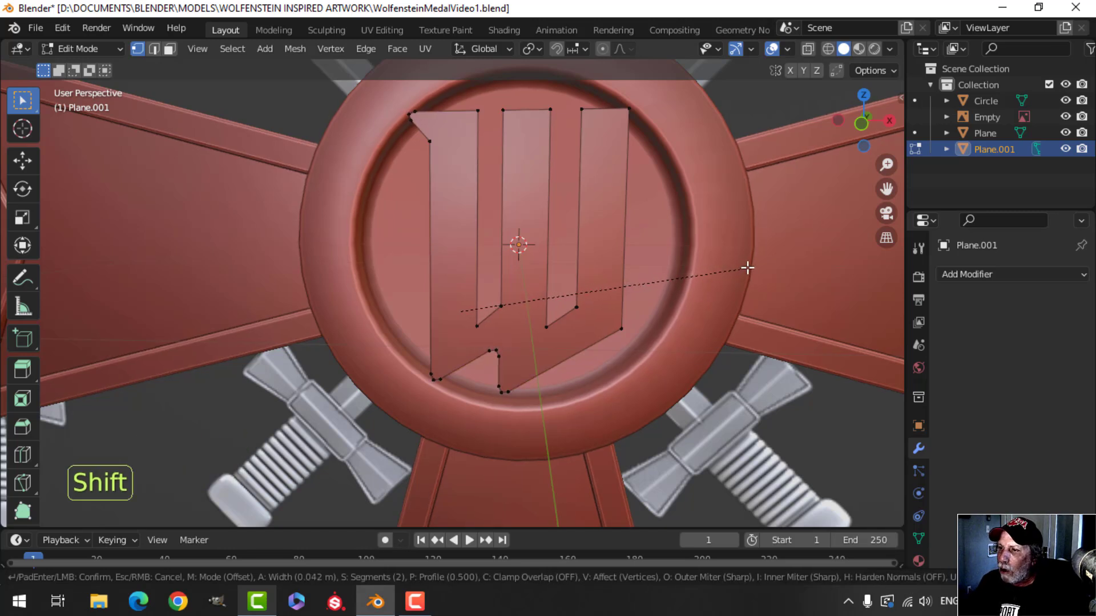
click(732, 273)
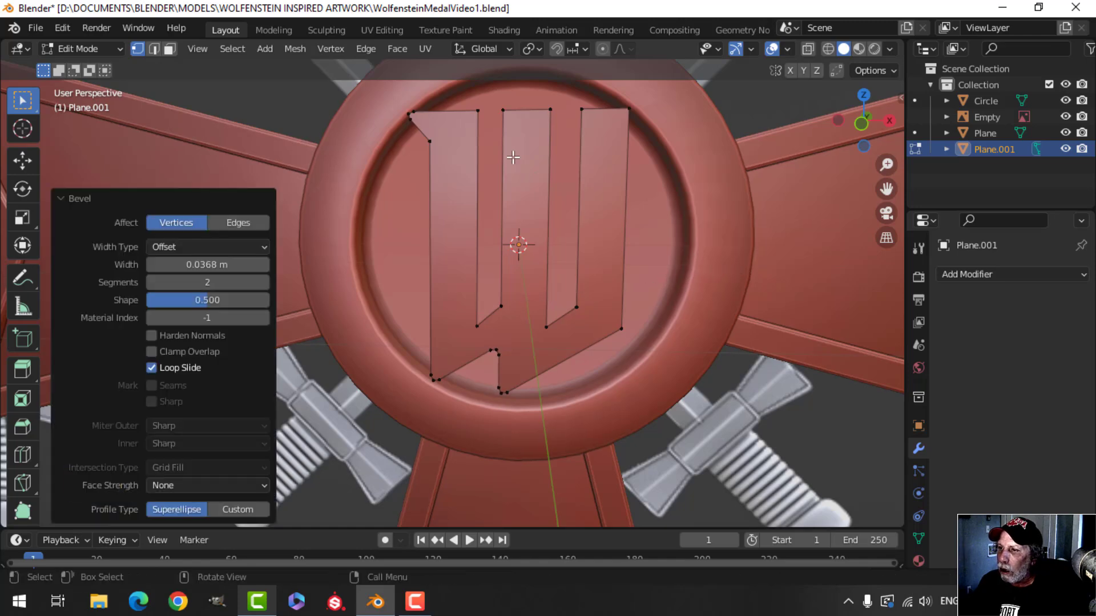
- Bevel the four floor vertices of the W's two gaps with a 0.0193 m width and 2 segments
key(alt+a)
key(alt+a)
shift+middle_drag(566, 125, 548, 164)
middle_drag(567, 268, 502, 260)
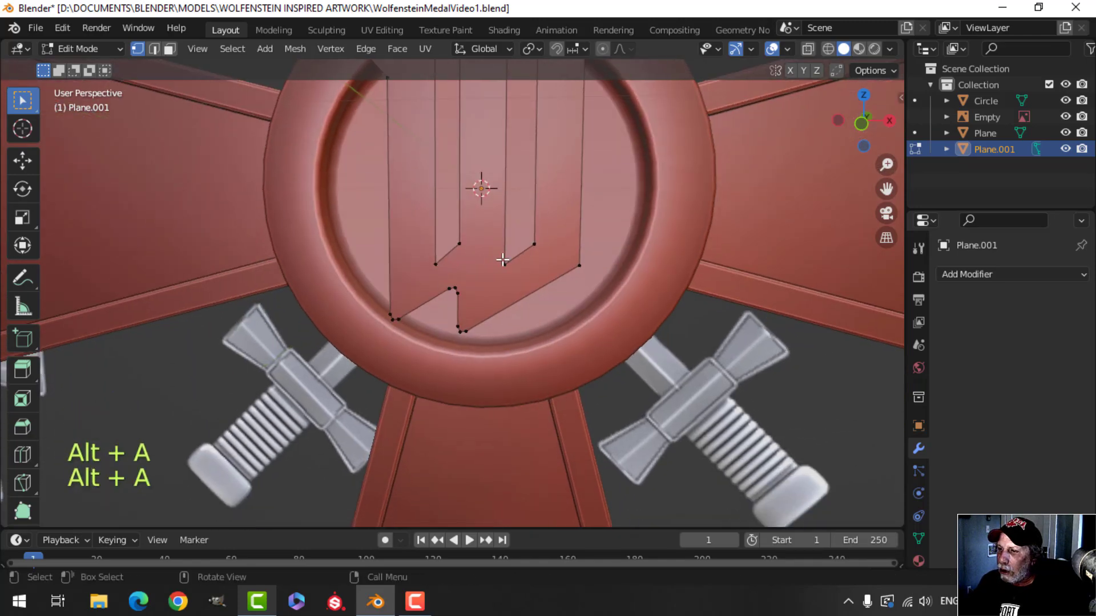
shift+click(467, 242)
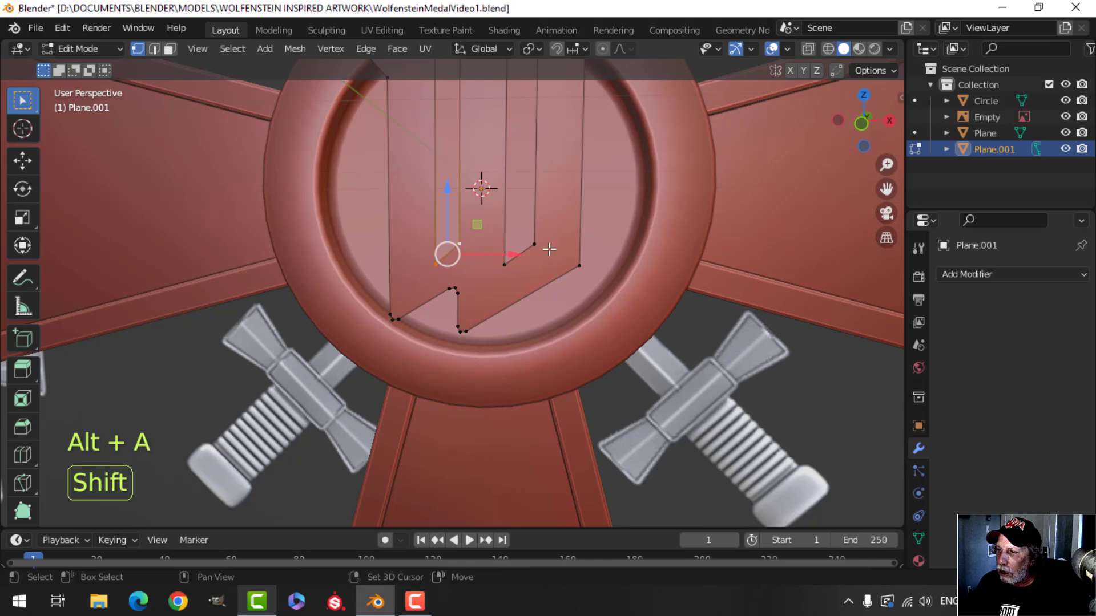
shift+click(505, 265)
shift+click(534, 244)
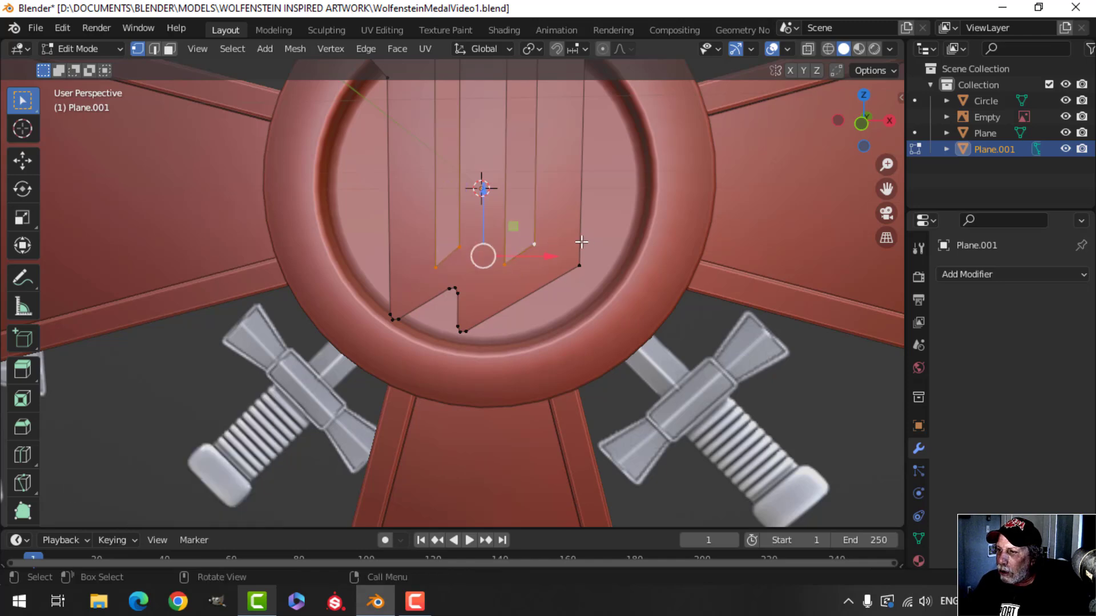
scroll(553, 274, up, 2)
key(shift+ctrl+b)
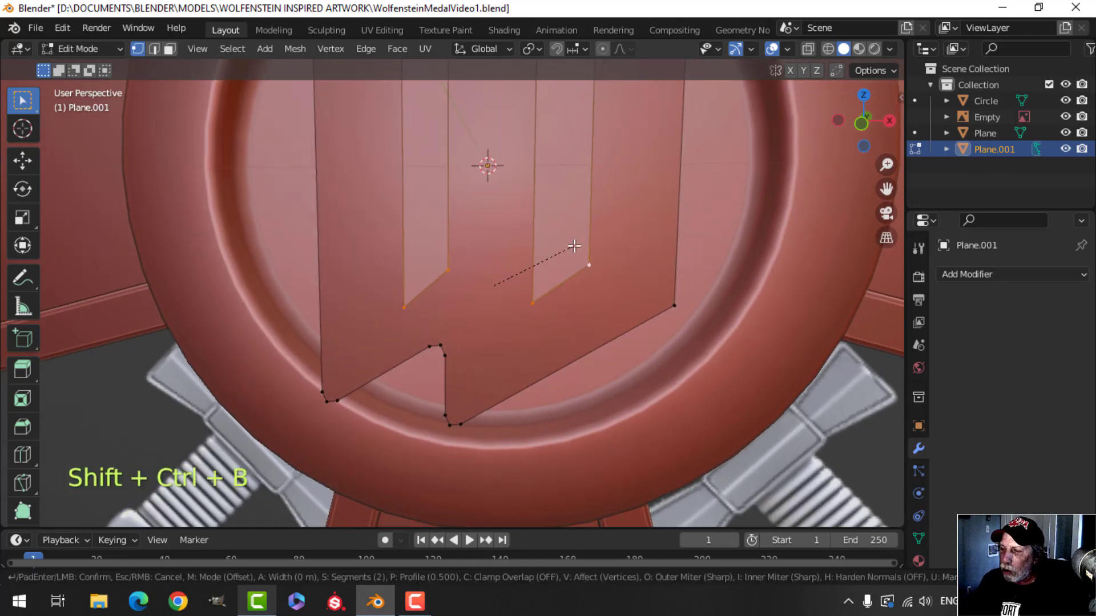
click(653, 217)
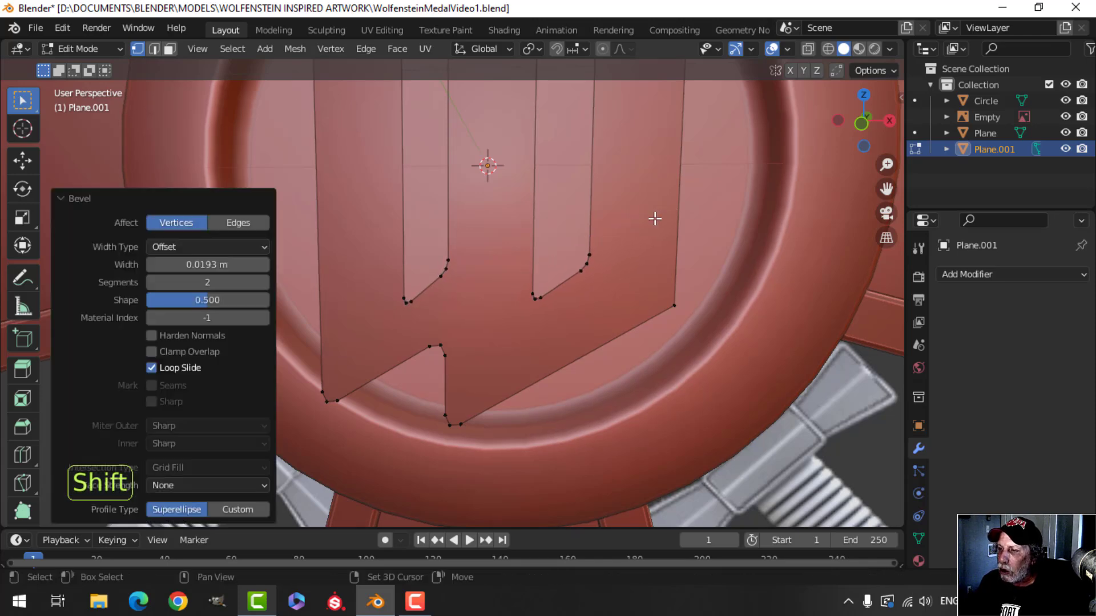
- Bevel the vertex at the W's lower-right corner with 2 segments
scroll(636, 228, down, 4)
key(alt+a)
shift+middle_drag(590, 243, 572, 251)
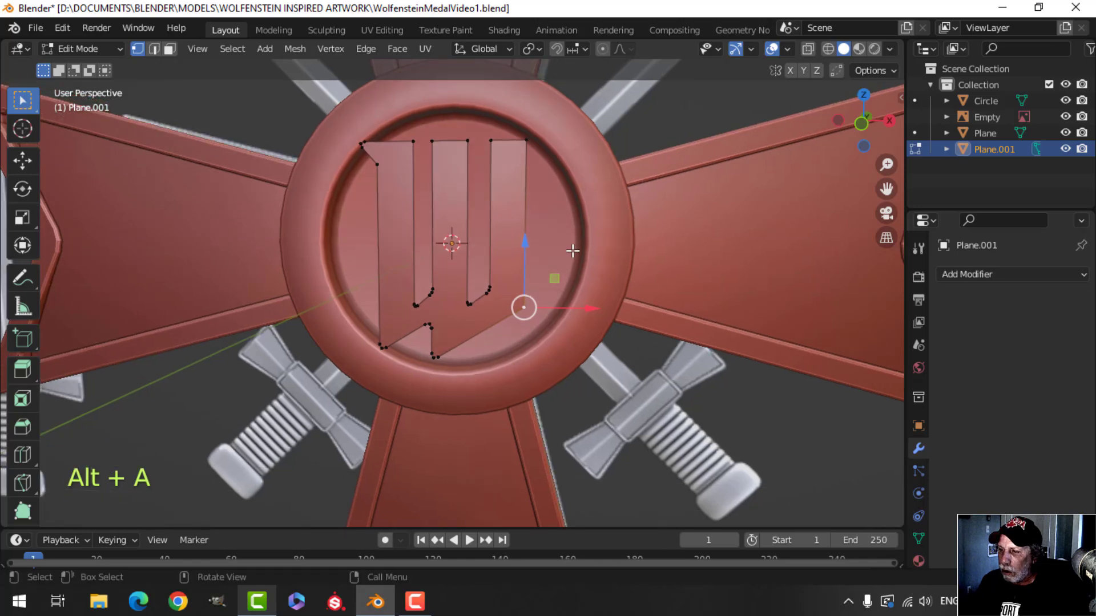
key(shift+ctrl+b)
key(shift)
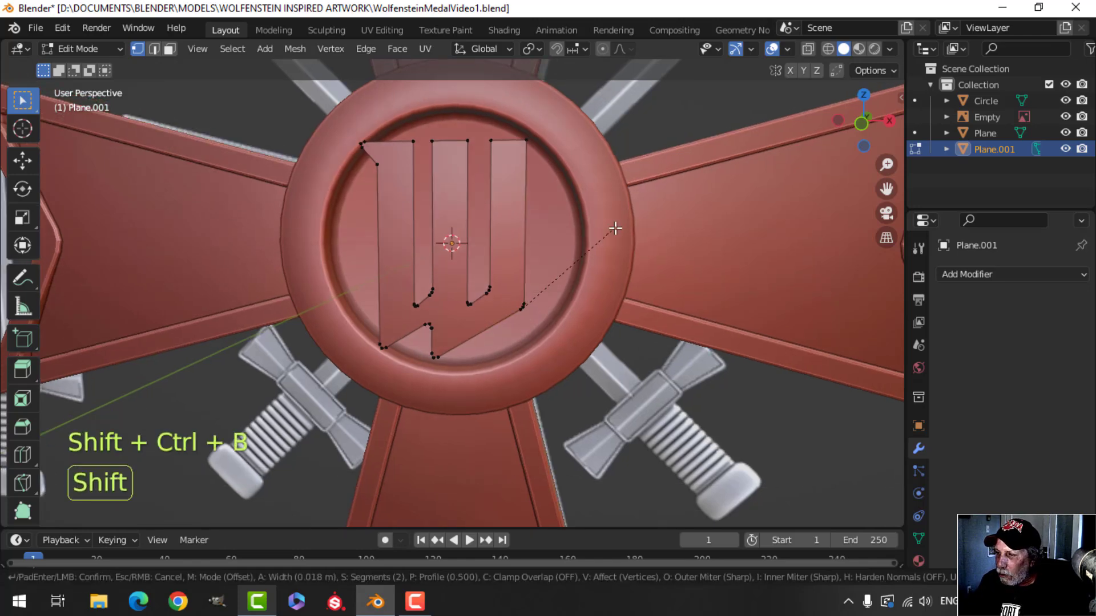
click(634, 214)
scroll(552, 206, down, 4)
key(alt+a)
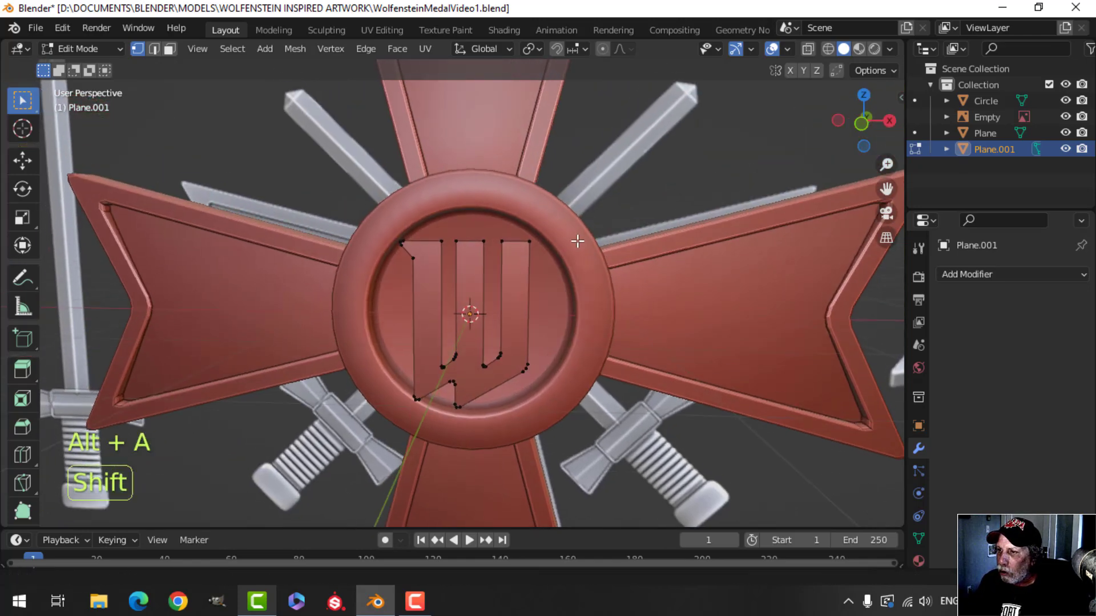
- Bevel the vertex where the upper-left slant meets the left strip's outer edge, using 2 segments
scroll(445, 251, up, 6)
shift+middle_drag(445, 252, 452, 257)
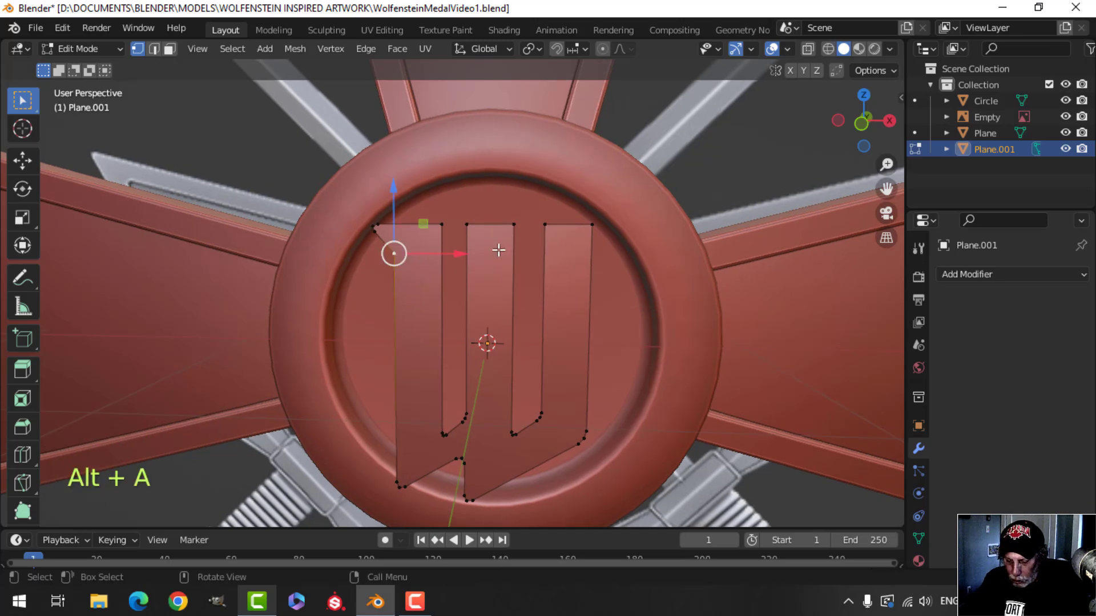
key(shift+ctrl+b)
key(shift)
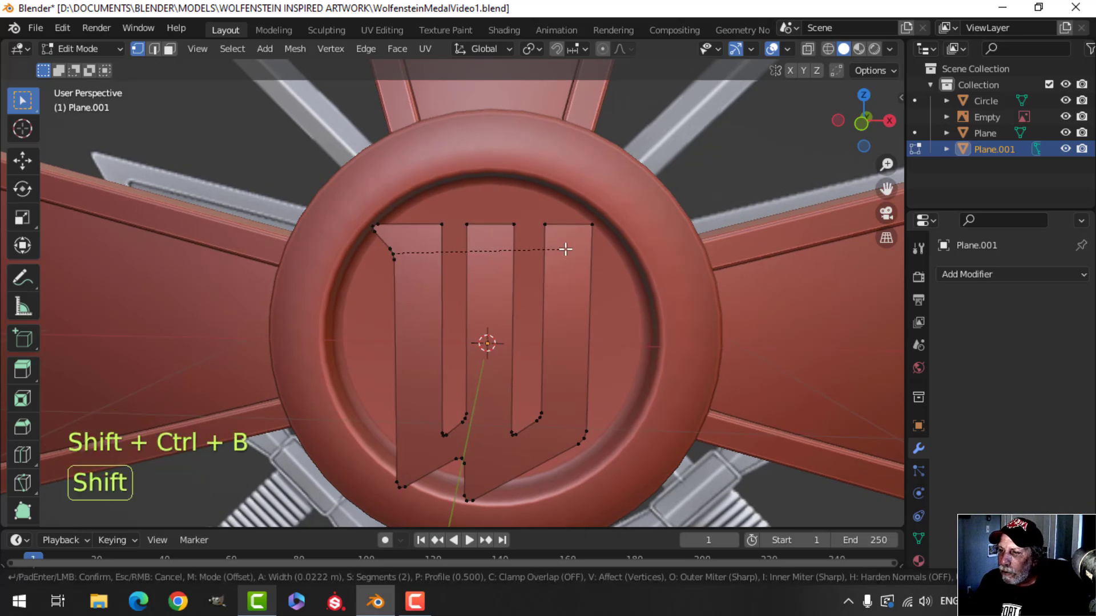
click(570, 249)
key(alt+a)
- Bevel the five remaining top corner vertices of the W's three strips with 2 segments
key(b)
drag(435, 208, 640, 253)
shift+middle_drag(640, 253, 609, 286)
scroll(619, 279, up, 4)
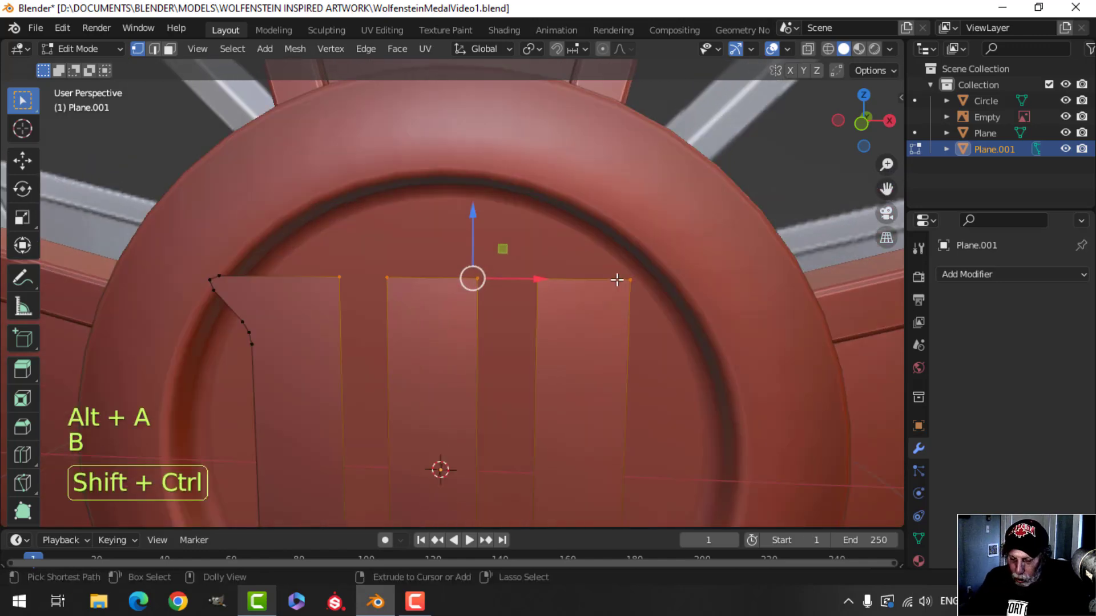
key(shift+ctrl+b)
key(shift)
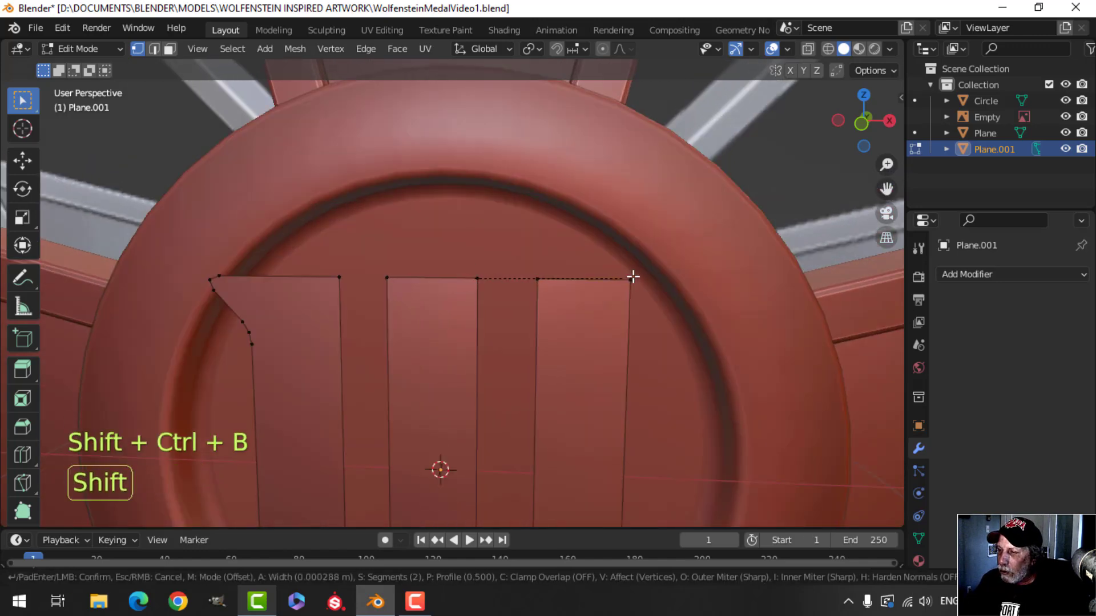
click(721, 275)
- Extrude the entire W face by -0.1318 m along its normal toward the disc
scroll(696, 308, down, 6)
key(a)
middle_drag(559, 351, 656, 320)
middle_drag(599, 342, 718, 379)
key(e)
click(713, 349)
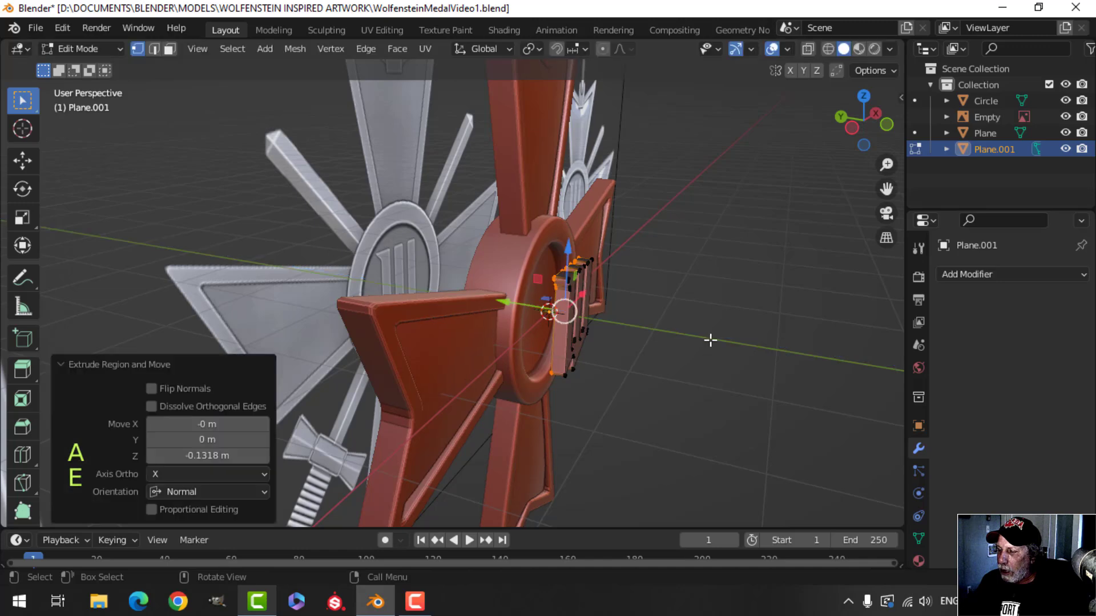
- Delete the rear face of the extruded W
middle_drag(710, 338, 619, 318)
key(x)
click(624, 316)
- Recalculate all of the W's normals to the outside and return to Object Mode to check it from the front
key(a)
key(alt+n)
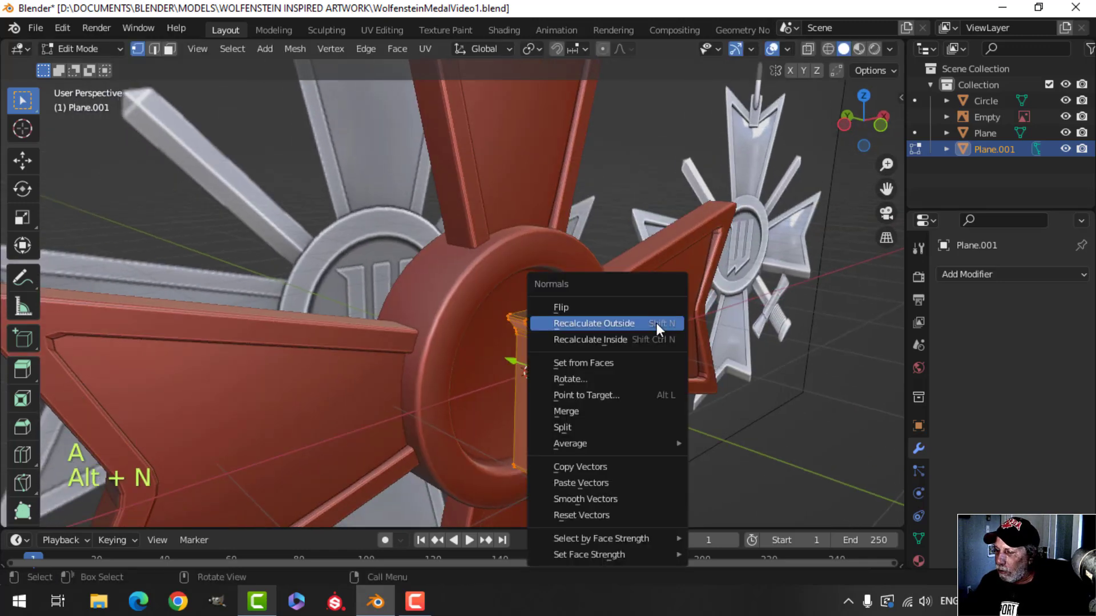
click(656, 323)
key(Tab)
middle_drag(705, 337, 519, 328)
key(alt+a)
scroll(666, 398, down, 1)
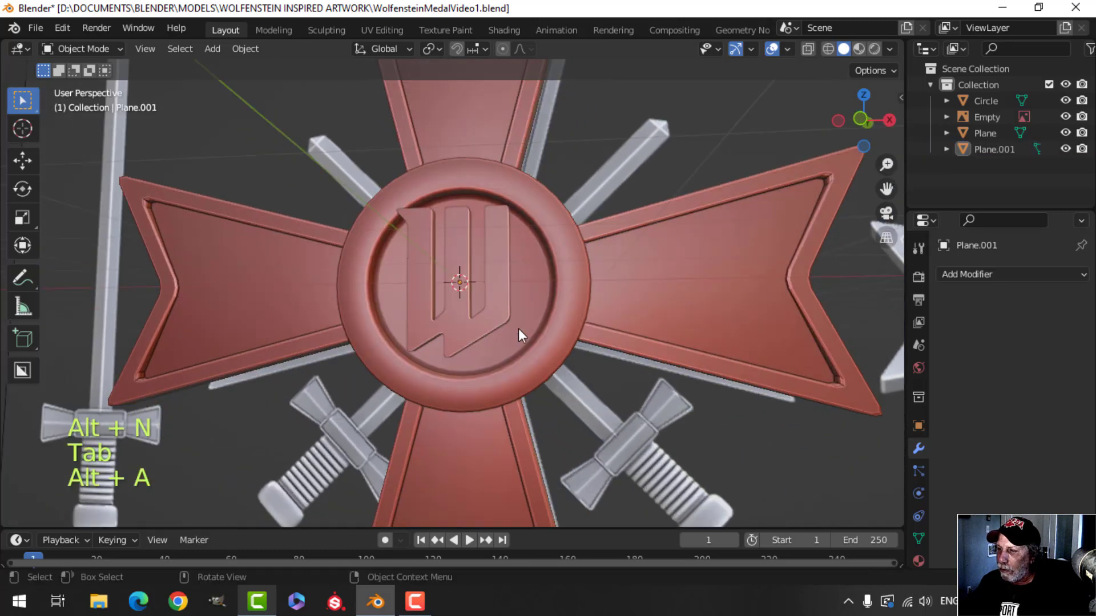
- Bevel the outer edges of the W's front face by about 0.0139 m with 2 segments
click(518, 327)
key(Tab)
key(a)
scroll(610, 351, up, 2)
middle_drag(609, 352, 517, 354)
scroll(571, 379, up, 4)
key(alt+a)
key(3)
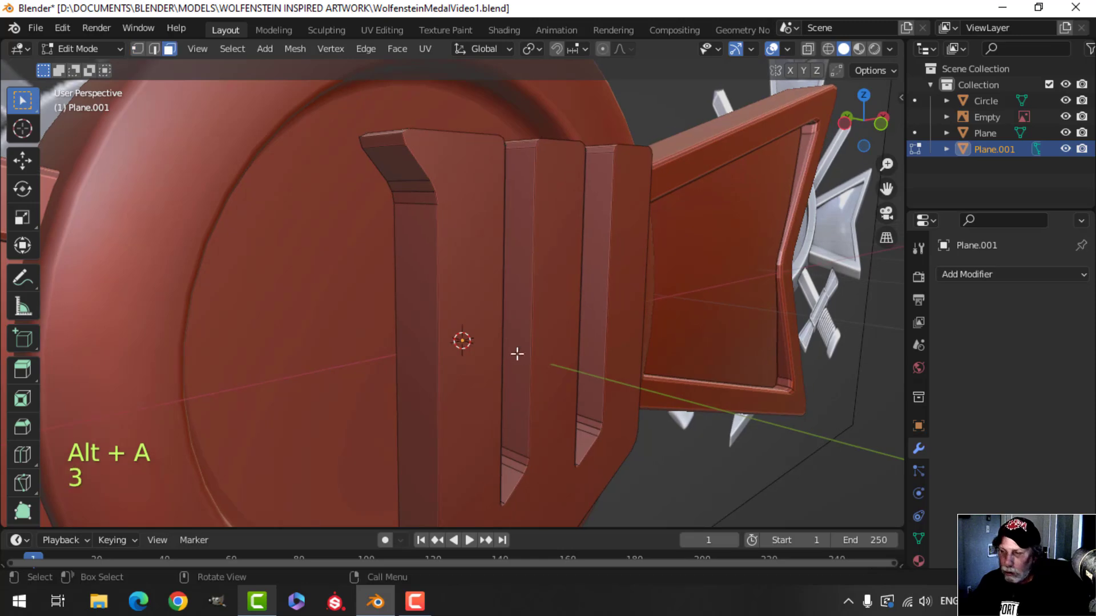
key(a)
scroll(613, 344, down, 3)
middle_drag(613, 345, 521, 317)
scroll(587, 386, up, 3)
scroll(521, 317, down, 2)
mouse_move(518, 382)
shift+middle_down()
mouse_move(558, 399)
mouse_move(491, 331)
mouse_move(517, 371)
shift+middle_up()
scroll(491, 330, up, 2)
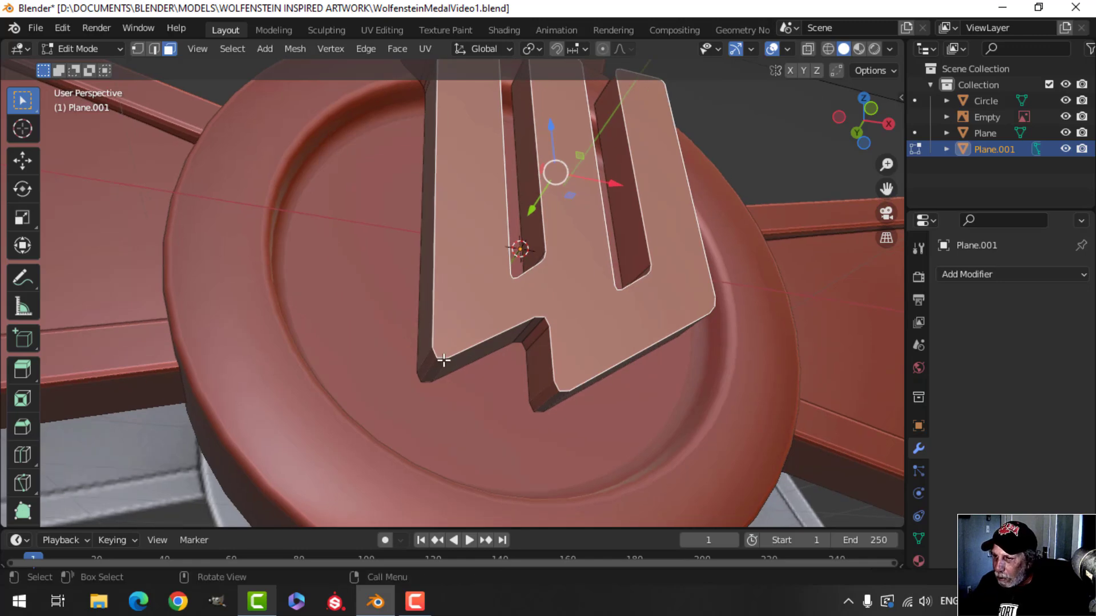
scroll(438, 355, down, 3)
shift+middle_drag(494, 331, 568, 374)
scroll(521, 428, up, 3)
key(ctrl+b)
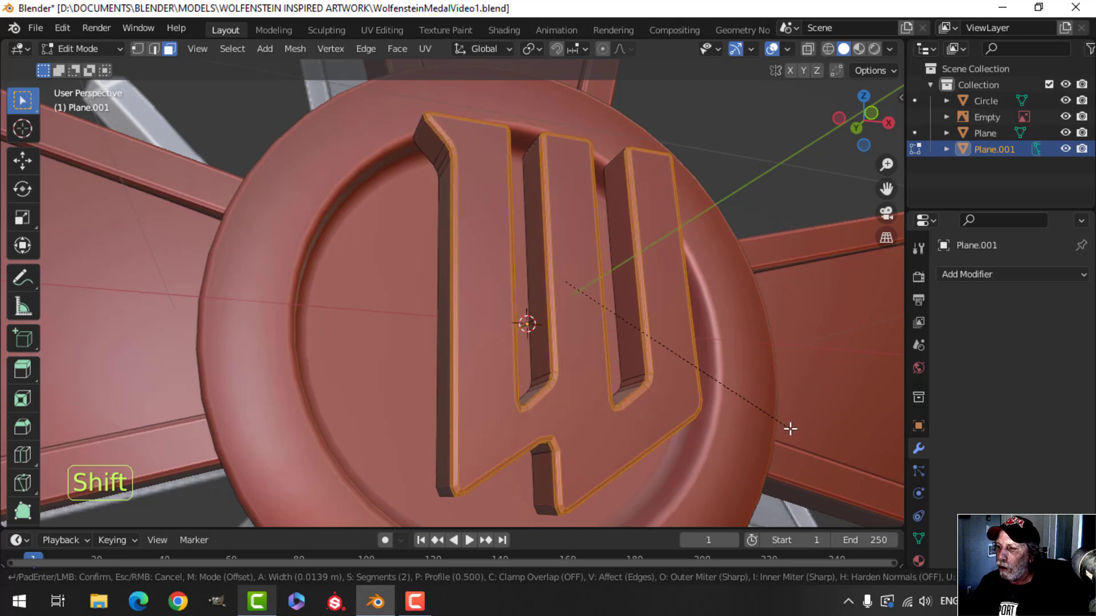
click(790, 429)
- Return to Object Mode and apply smooth shading to the W
key(Tab)
right_click(487, 190)
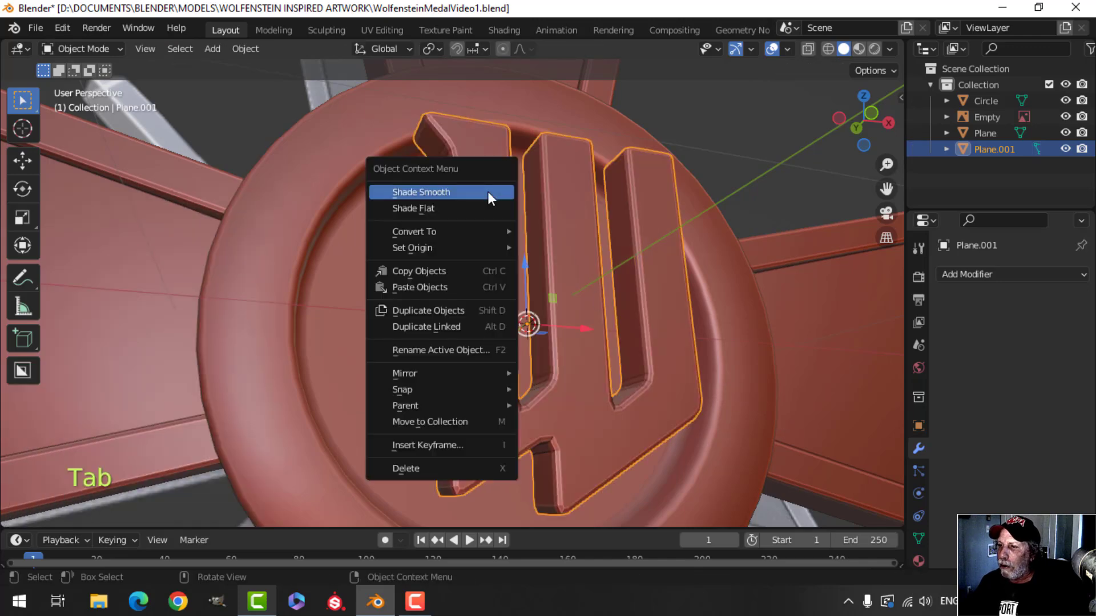
click(488, 191)
key(alt+a)
- Move the whole W mesh about 0.337 m along the global Y axis into the disc's recess
middle_drag(675, 327, 497, 279)
scroll(537, 437, down, 5)
key(Tab)
key(a)
key(g)
key(y)
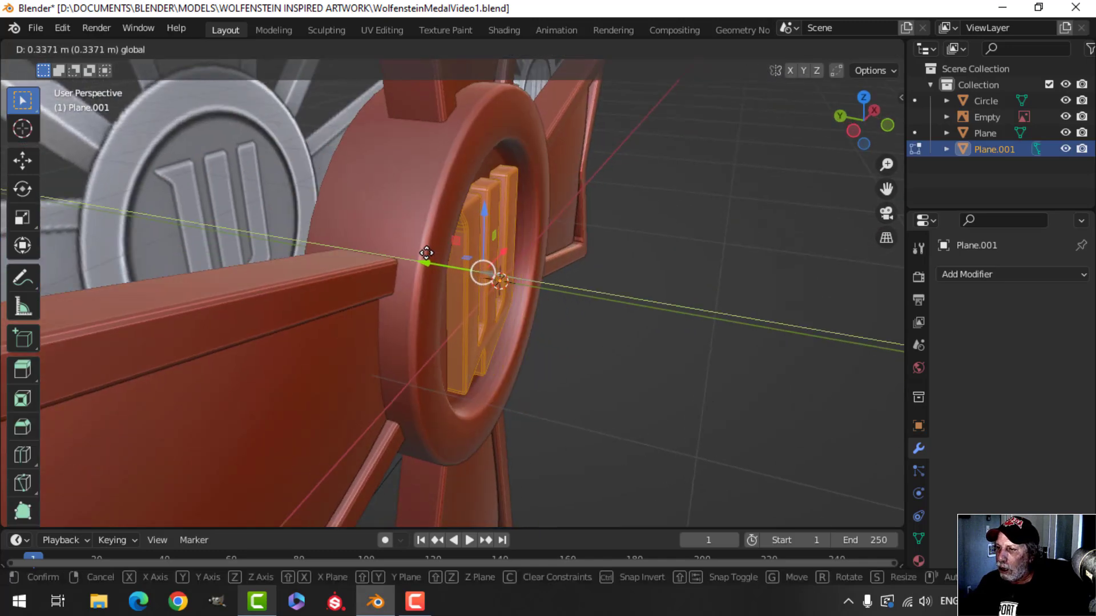
click(427, 253)
key(Tab)
middle_drag(752, 286, 560, 326)
key(alt+a)
- Join the W emblem into the central disc object, keeping the disc as the active object
click(516, 287)
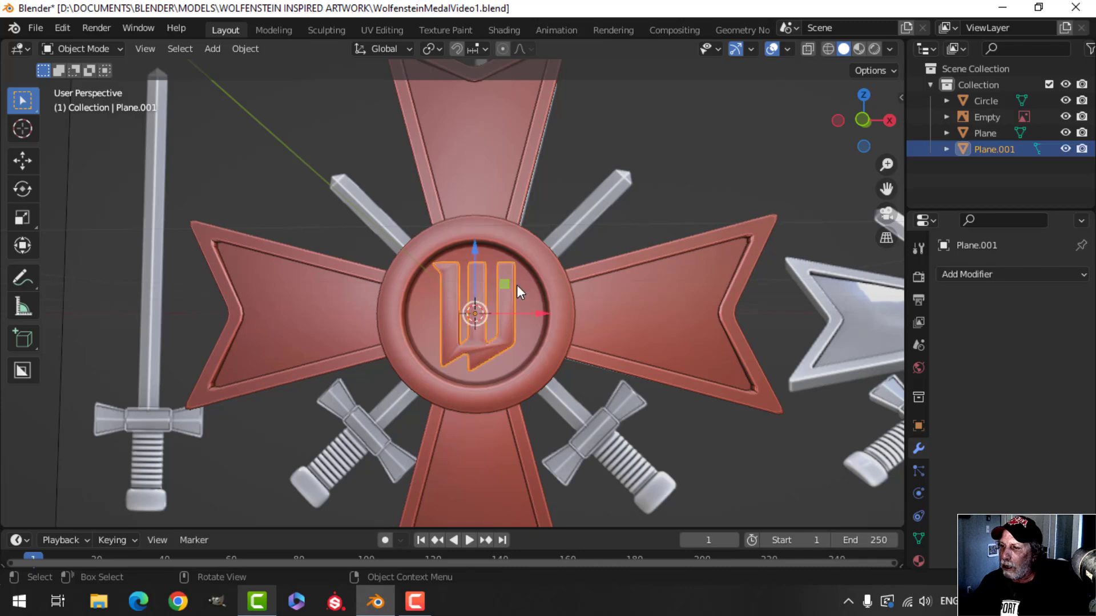
key(KP_1)
scroll(598, 273, up, 3)
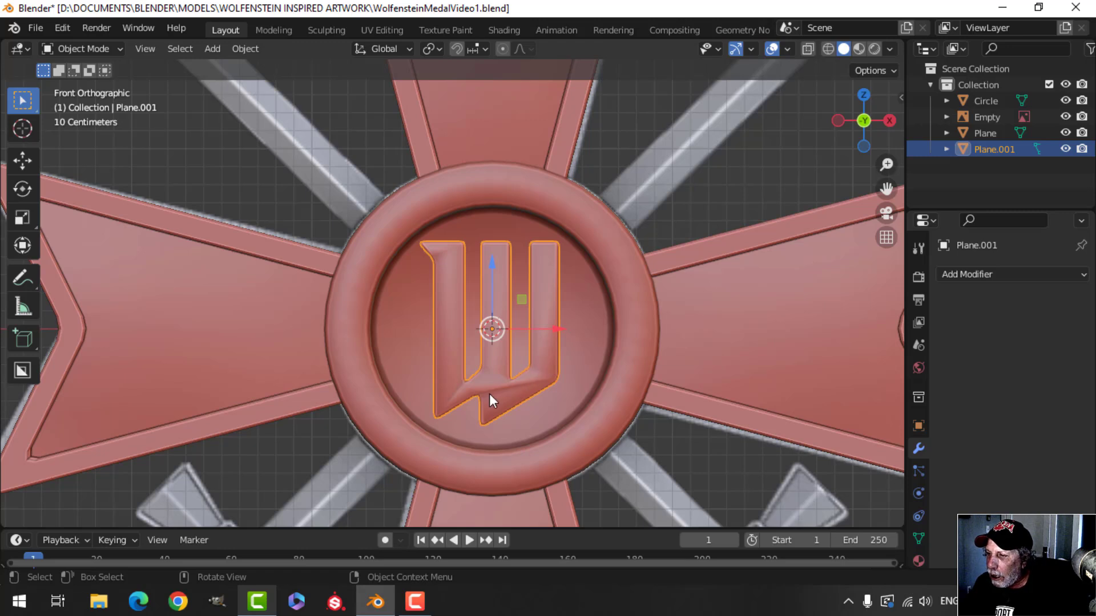
shift+click(592, 311)
key(ctrl+j)
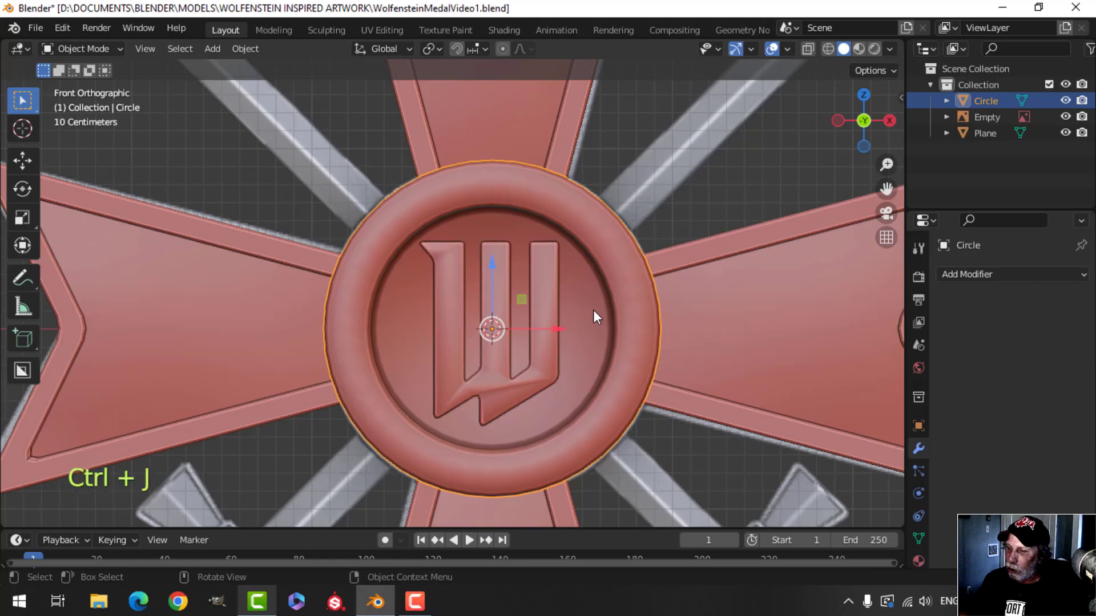
- Examine the medal with its joined W emblem from several angles against the reference image
scroll(593, 310, down, 4)
key(alt+a)
mouse_move(590, 300)
middle_down()
mouse_move(513, 327)
mouse_move(485, 300)
mouse_move(603, 296)
middle_up()
scroll(571, 279, down, 3)
shift+middle_drag(543, 270, 545, 237)
middle_drag(534, 243, 582, 291)
scroll(512, 285, up, 4)
mouse_move(468, 285)
middle_down()
mouse_move(519, 232)
mouse_move(465, 292)
mouse_move(542, 279)
mouse_move(469, 285)
middle_up()
scroll(466, 293, down, 4)
shift+middle_drag(469, 286, 434, 269)
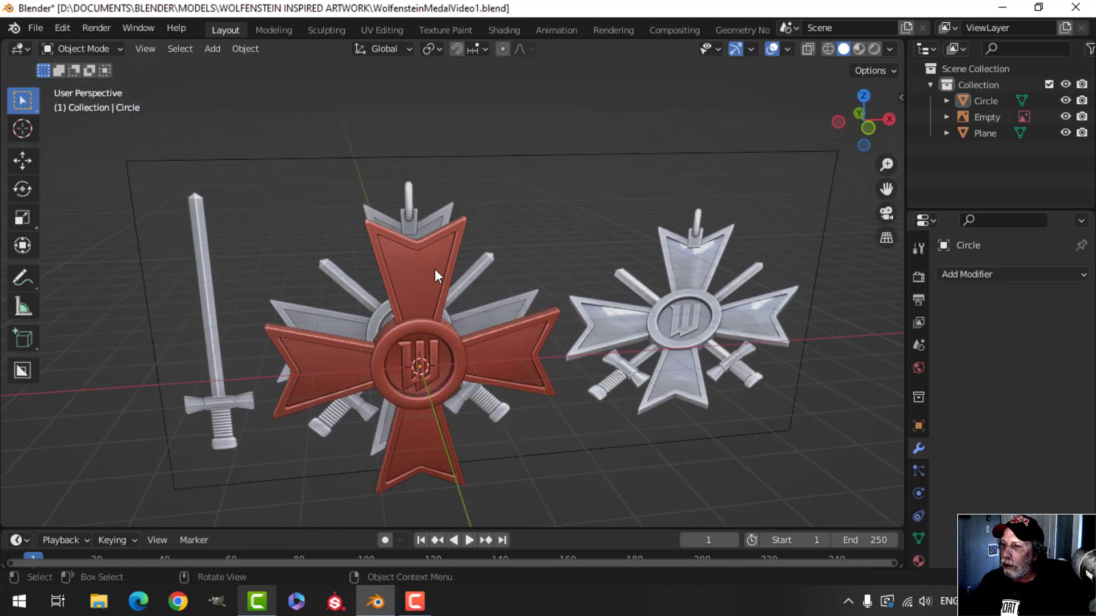
- Add a cube in front view as the starting mesh for the hanger bracket above the upper arm
scroll(431, 266, up, 3)
shift+middle_drag(400, 234, 511, 284)
key(KP_1)
scroll(459, 265, up, 3)
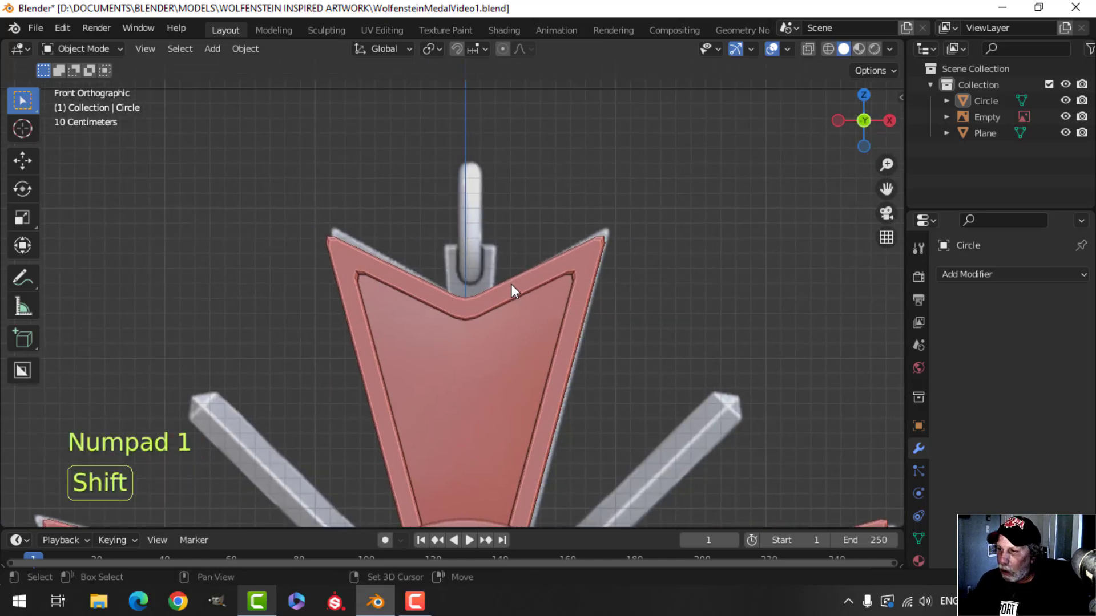
key(shift+a)
mouse_move(513, 240)
click(577, 255)
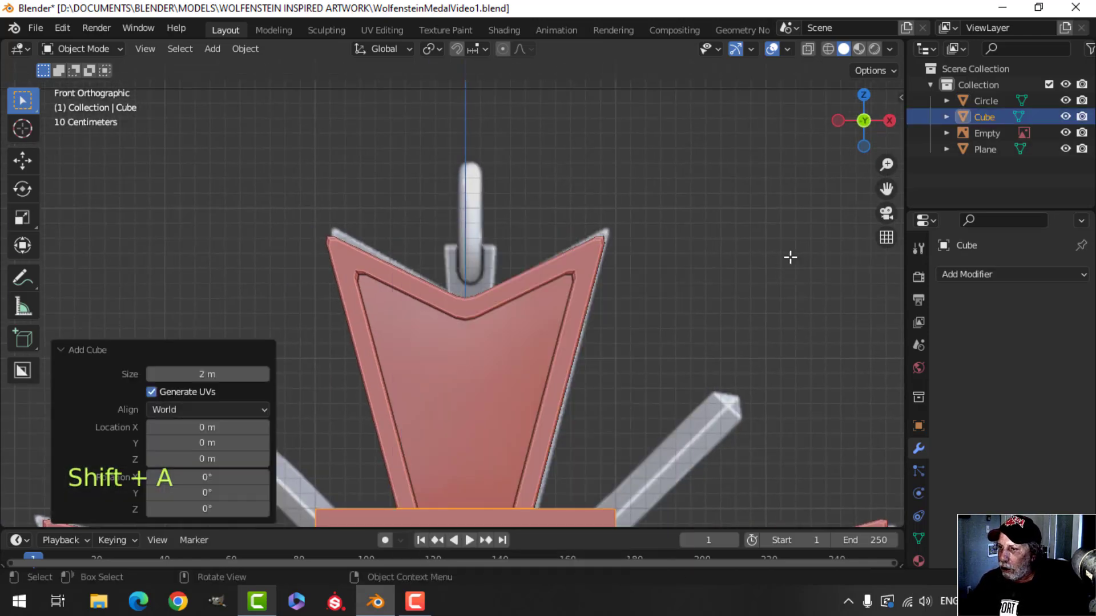
- Scale the cube's mesh by 0.691 in Edit Mode and raise it 2.7065 m along Z to the upper arm's notch
key(Tab)
key(s)
click(717, 296)
scroll(469, 470, down, 3)
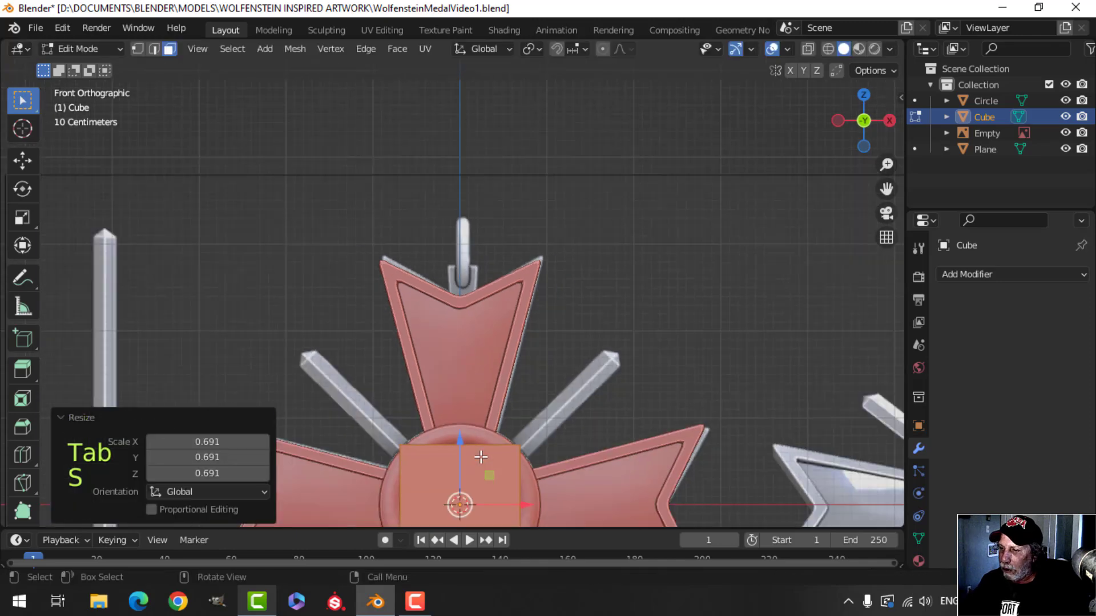
drag(461, 448, 492, 210)
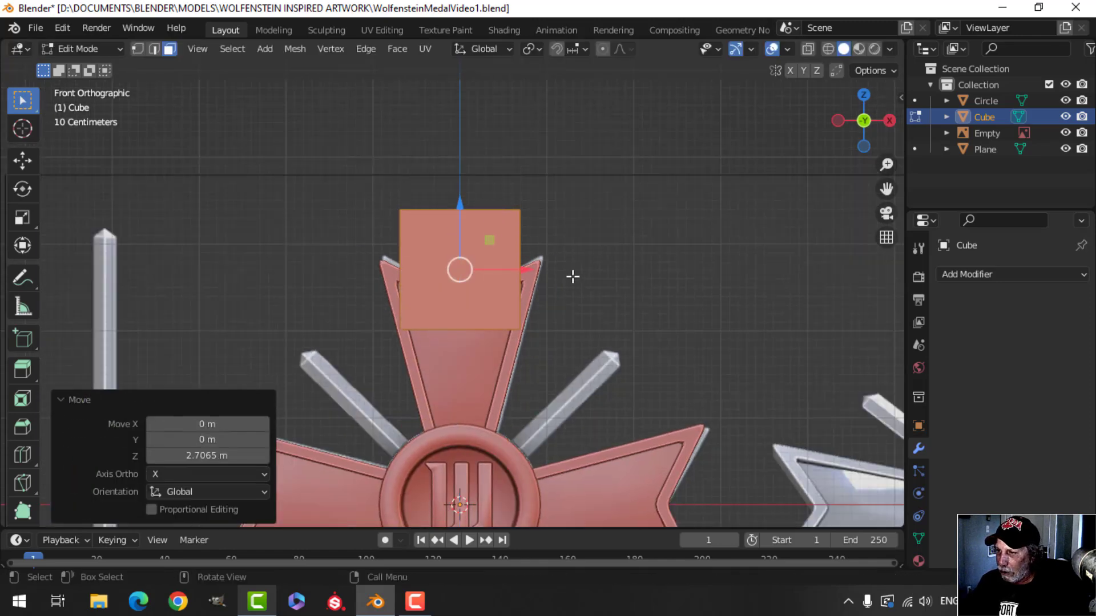
- In wireframe shading, scale the cube's mesh by 0.296 and lower it 0.31111 m over the reference's hanger bracket
scroll(572, 277, up, 2)
key(z)
click(575, 306)
key(s)
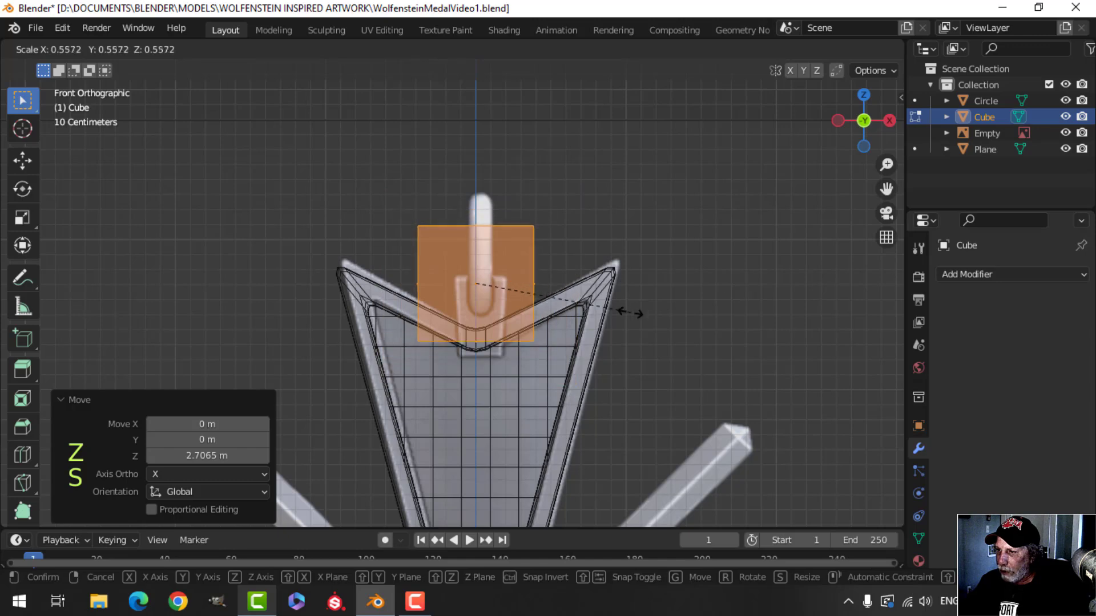
click(554, 312)
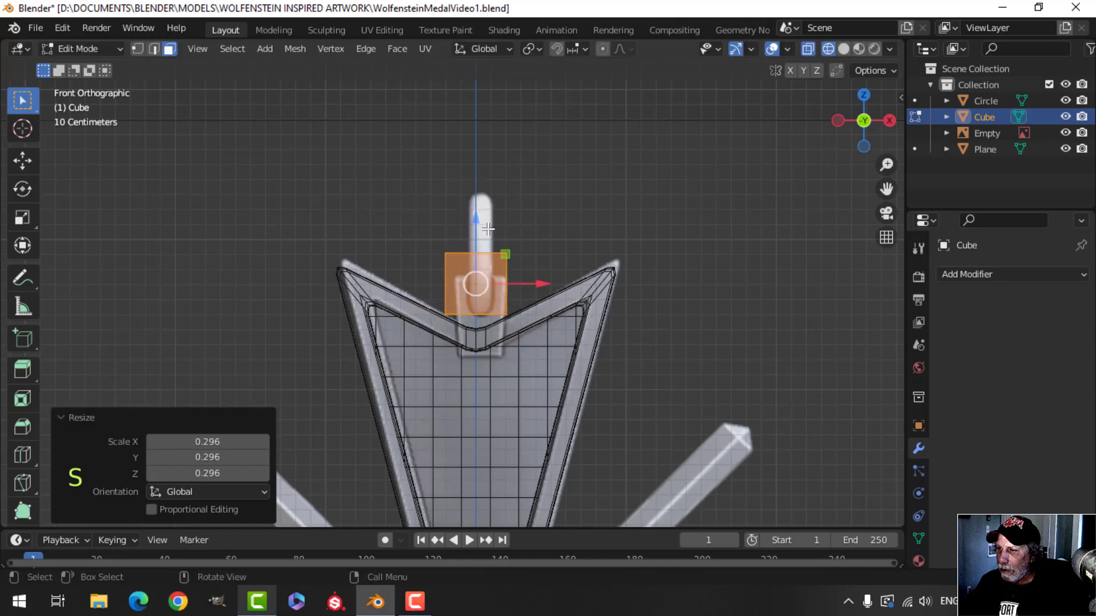
drag(488, 229, 484, 274)
scroll(490, 396, up, 3)
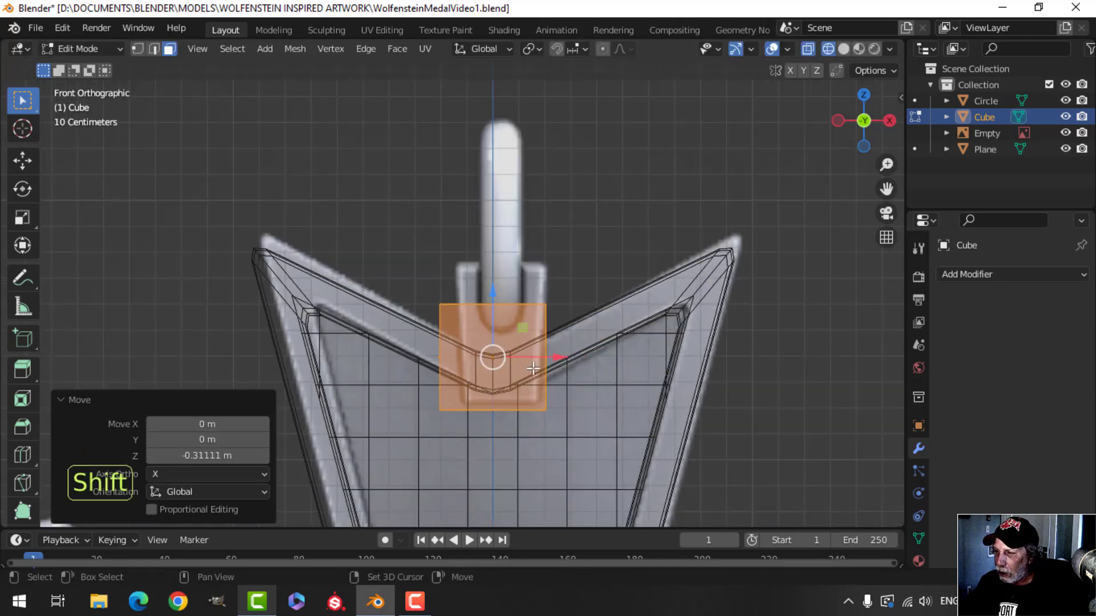
- Narrow the cube along X to about 0.817 of its width to approach the hanger block in the reference
shift+middle_drag(675, 377, 657, 307)
key(s)
key(x)
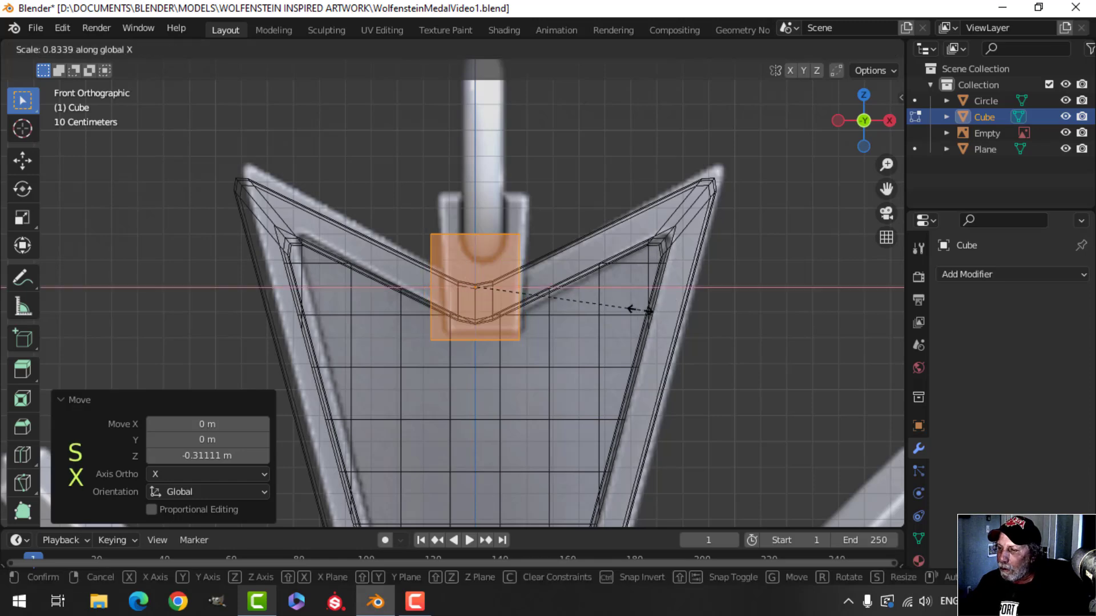
click(589, 306)
- Shift the cube about 0.238 m along Y in the side view so it is centred on the medal arm's thickness
middle_drag(654, 254, 637, 301)
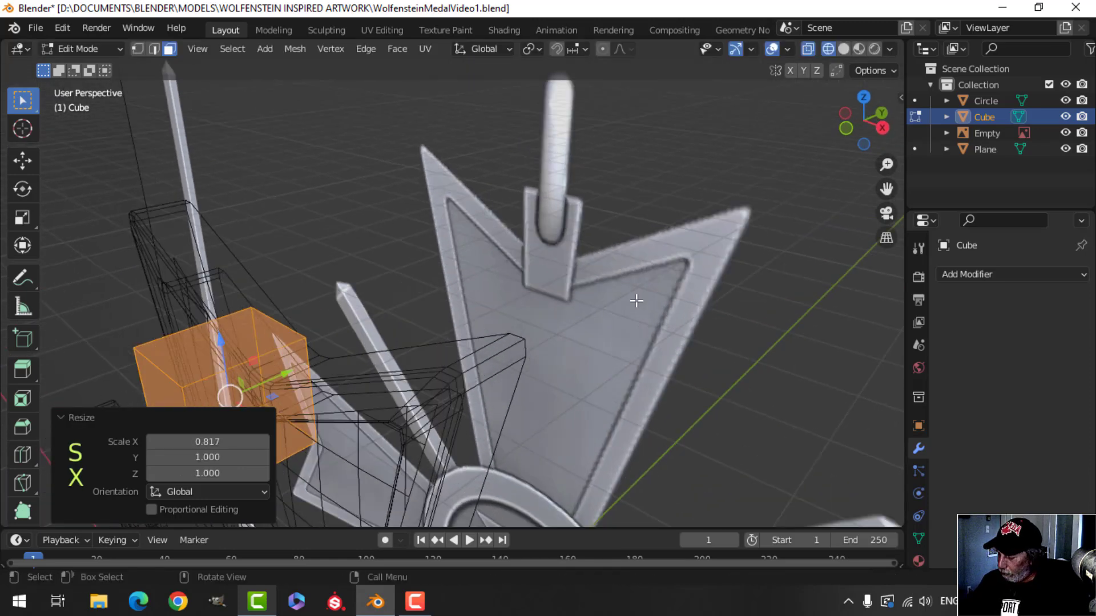
key(KP_3)
key(z)
click(496, 303)
shift+middle_drag(404, 246, 468, 264)
drag(308, 315, 384, 313)
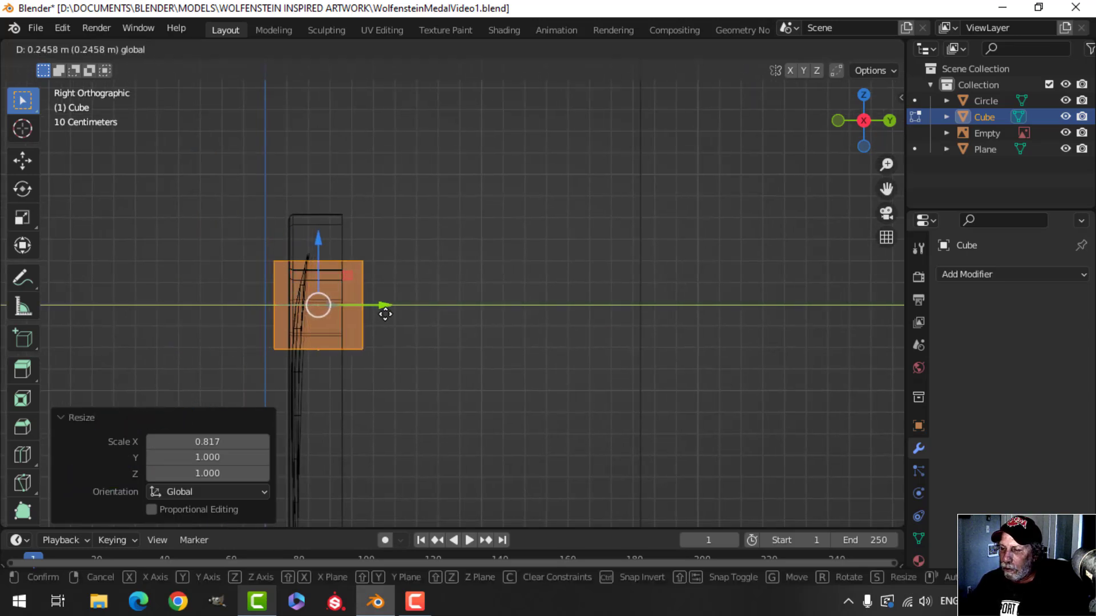
drag(383, 312, 384, 312)
- Raise the block's top face about 0.15 m along Z to the hanger's upper edge in the front reference
key(KP_1)
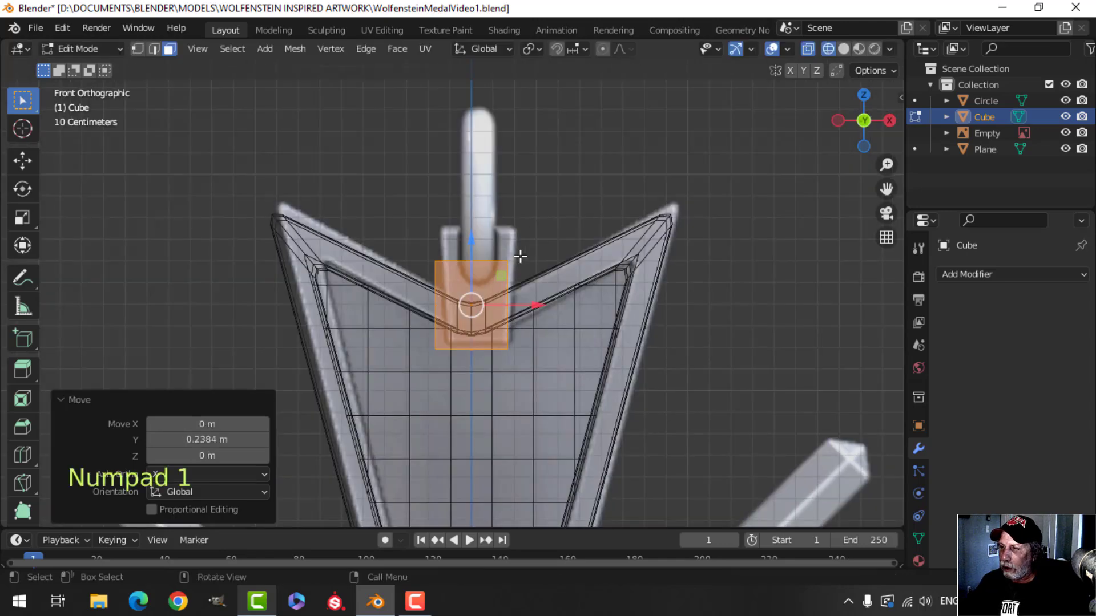
key(alt+a)
scroll(541, 270, up, 2)
key(z)
click(436, 286)
key(b)
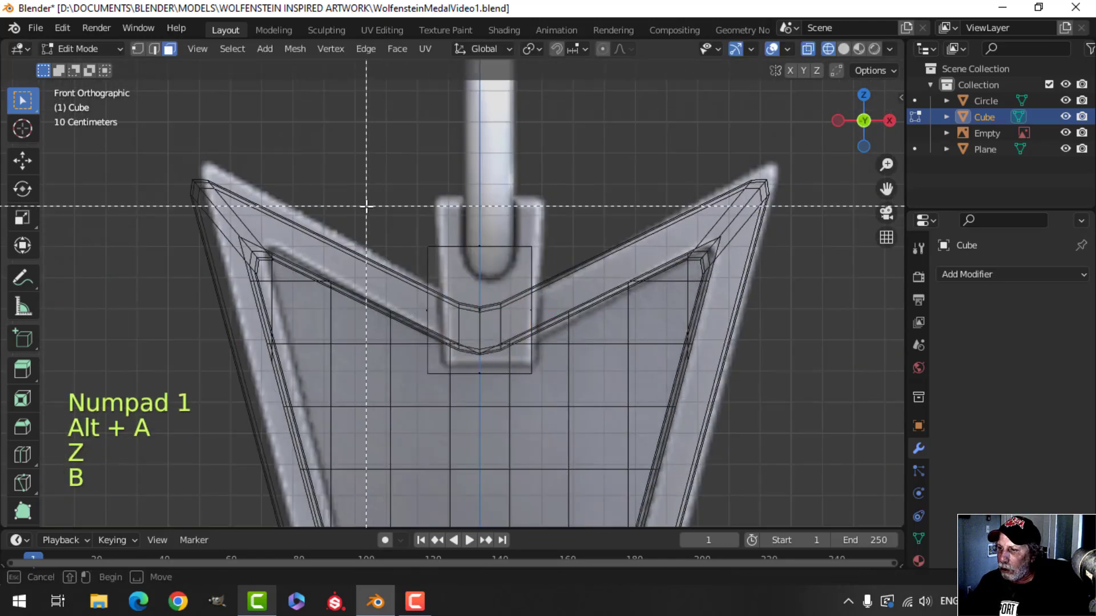
shift+middle_drag(513, 242, 510, 275)
drag(480, 231, 481, 225)
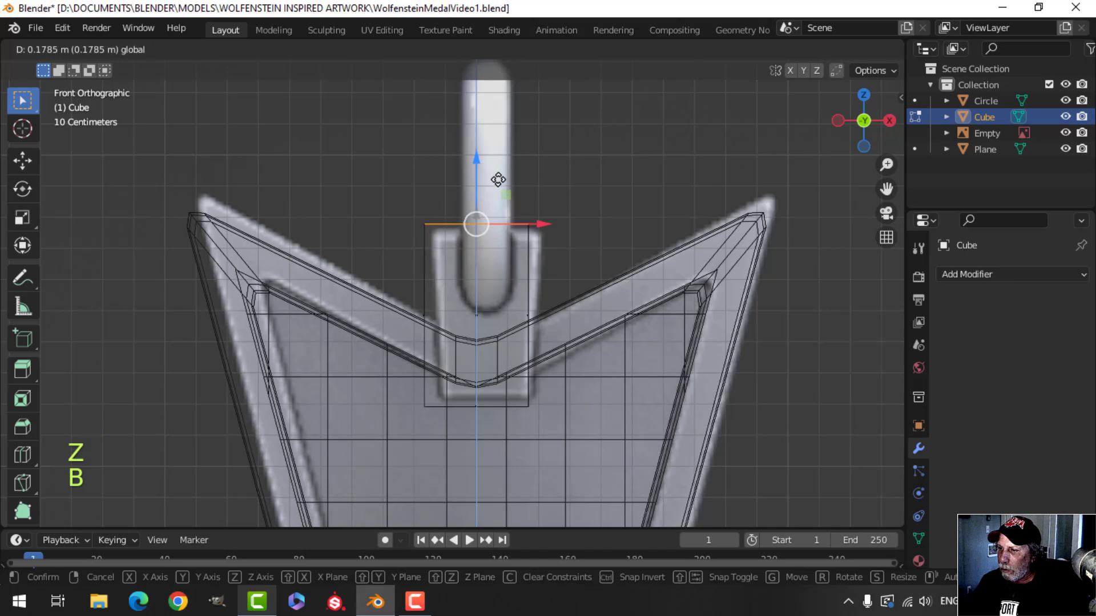
drag(496, 189, 497, 189)
key(s)
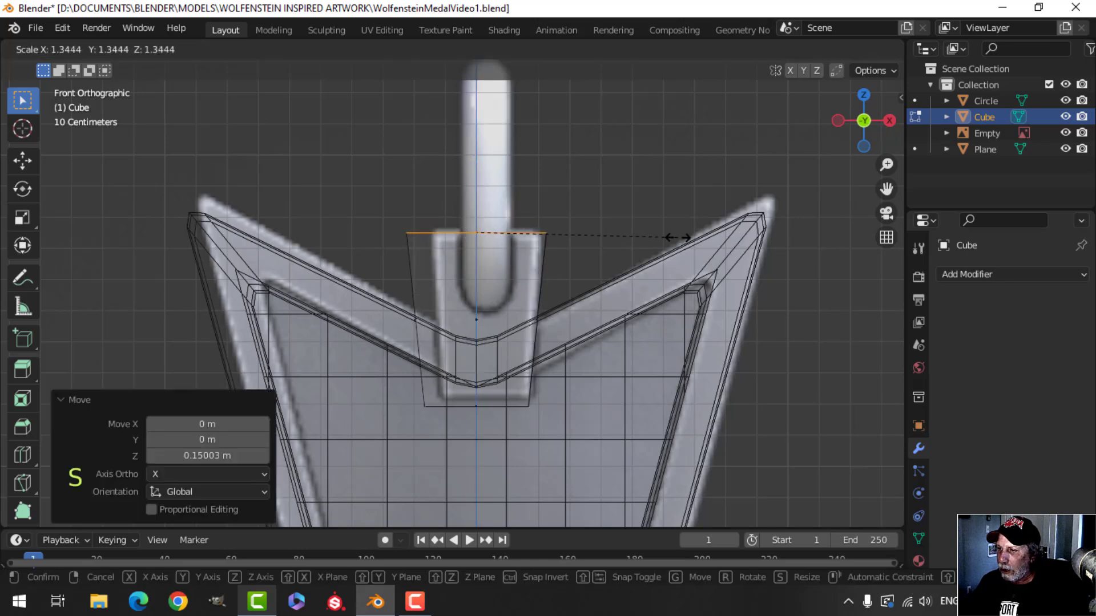
click(677, 237)
key(ctrl+z)
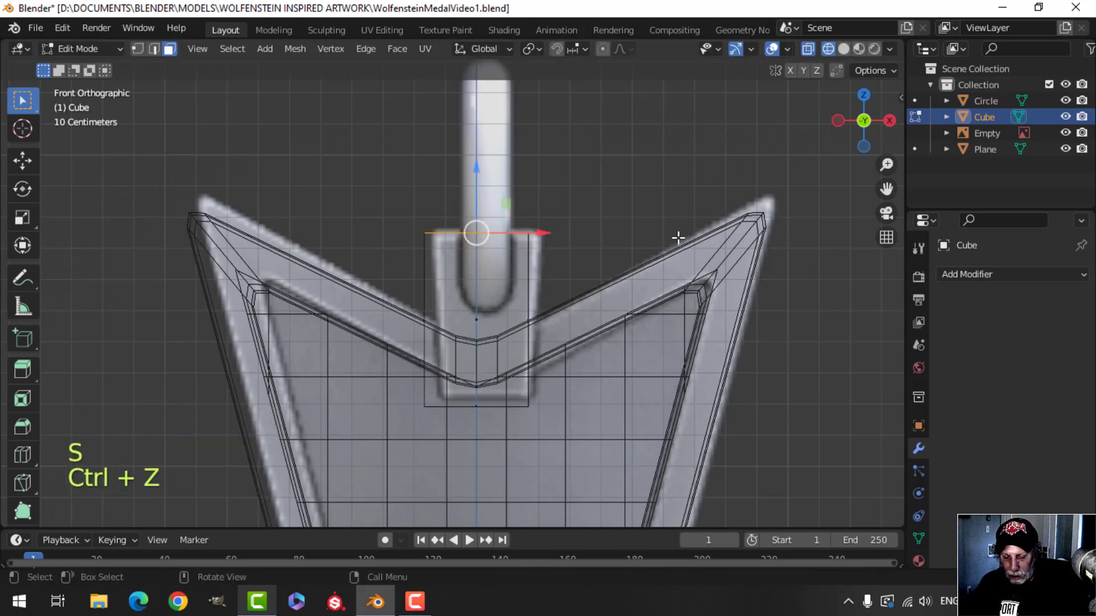
- Widen the block's top face along X by a factor of about 1.221 to give the sides their taper
key(s)
key(x)
click(722, 243)
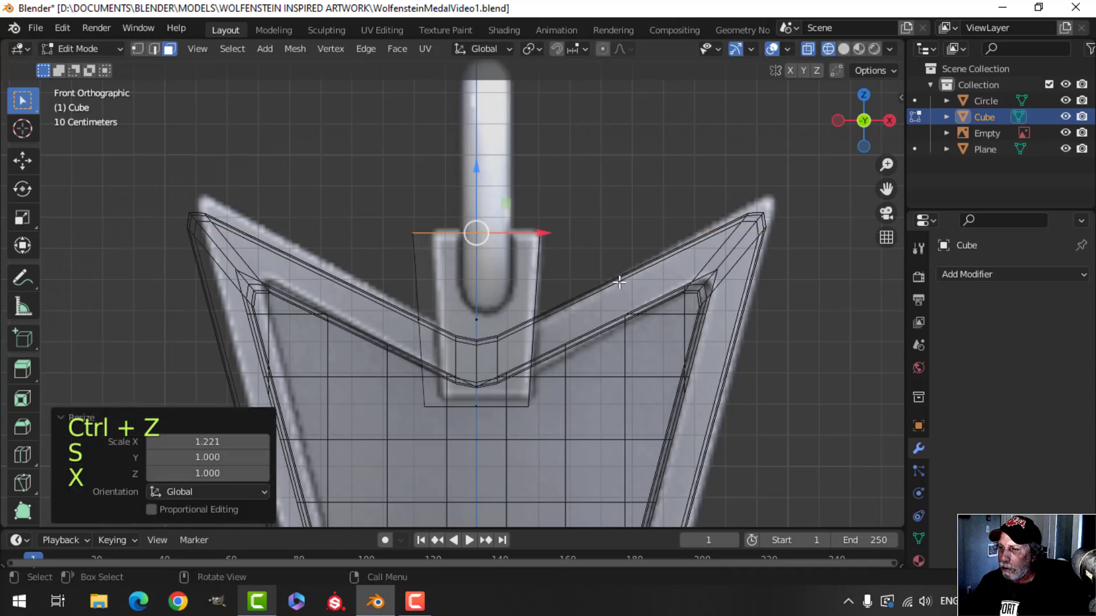
- Narrow the whole tapered block slightly along X to match the width of the reference hanger
key(a)
key(s)
key(x)
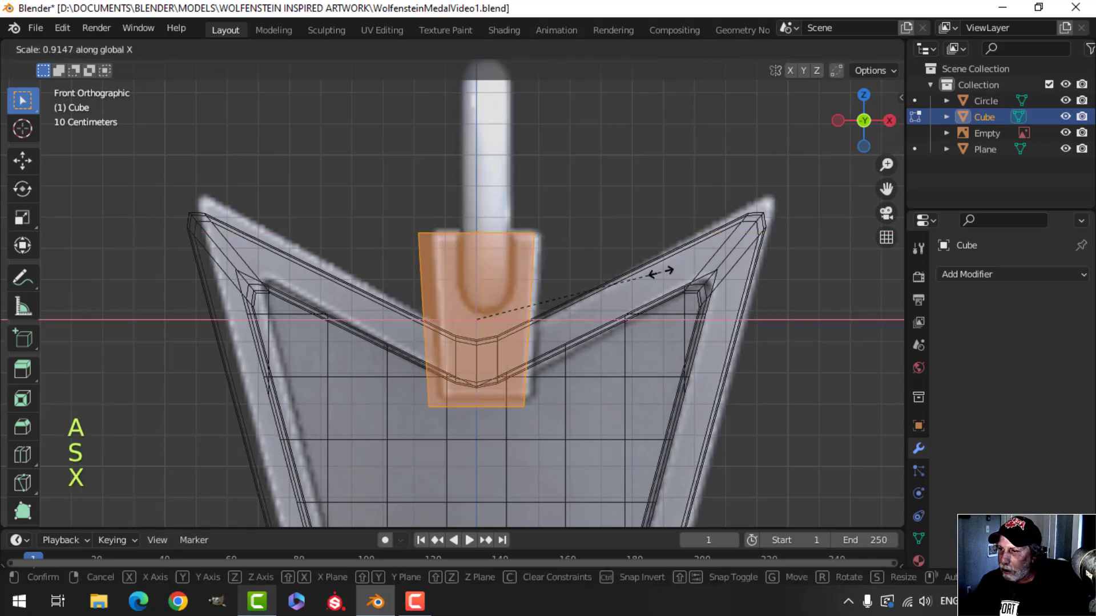
click(657, 272)
- Reduce the whole block's depth along Y until it is only slightly thicker than the medal arm
key(z)
click(752, 280)
mouse_move(752, 281)
middle_down()
mouse_move(527, 312)
mouse_move(430, 373)
mouse_move(480, 333)
mouse_move(710, 326)
middle_up()
key(Tab)
key(Tab)
key(a)
key(s)
key(y)
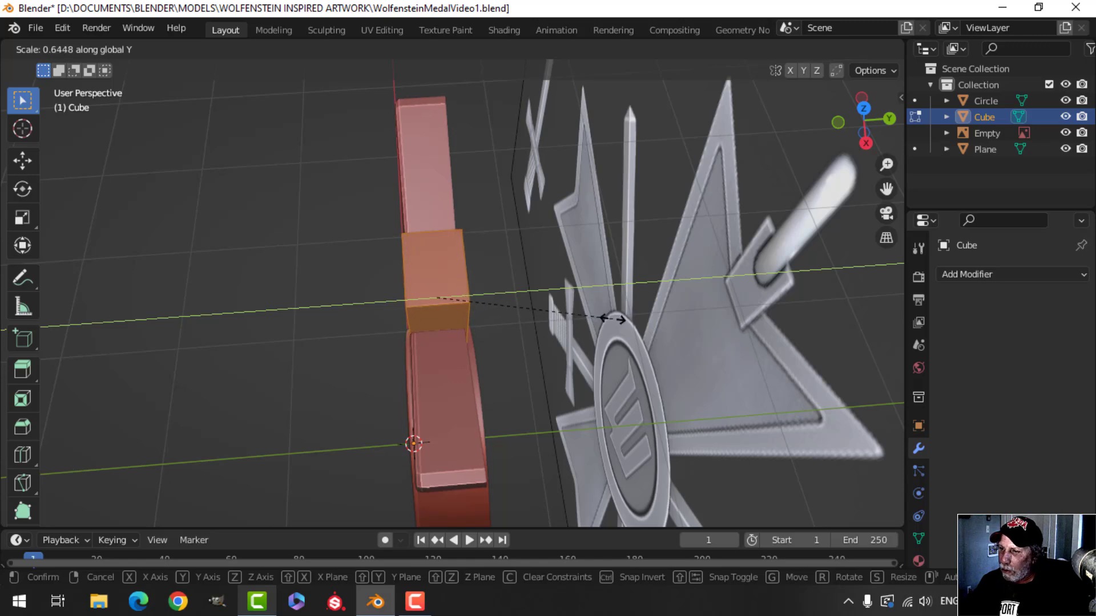
click(633, 319)
- Scale the block's bottom face along Y to about 0.84 so the block tapers in depth
middle_drag(634, 319, 582, 391)
key(alt+a)
click(492, 326)
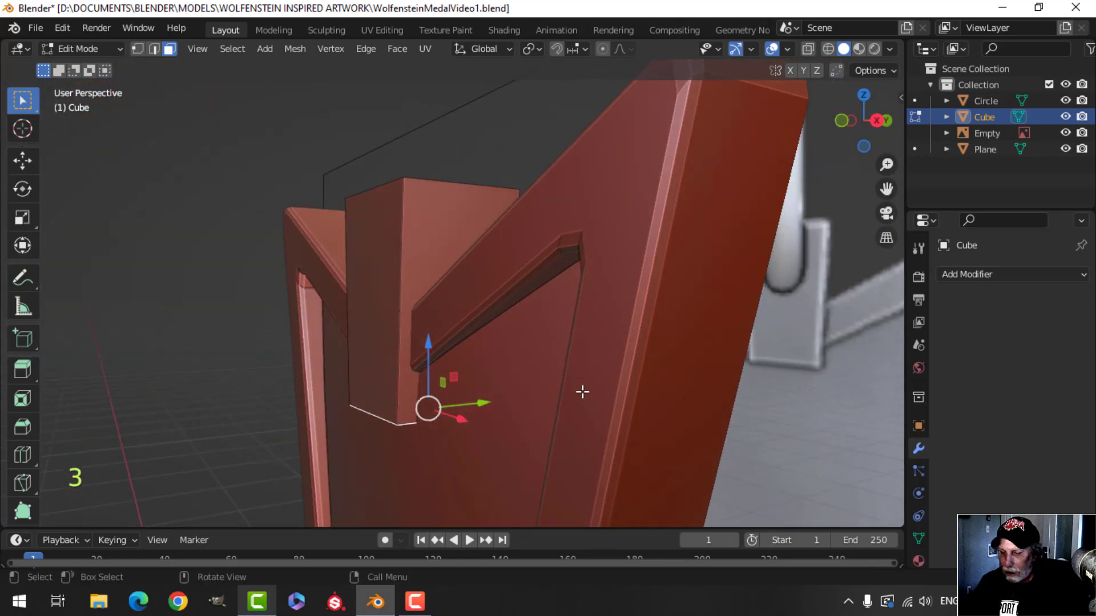
key(s)
key(y)
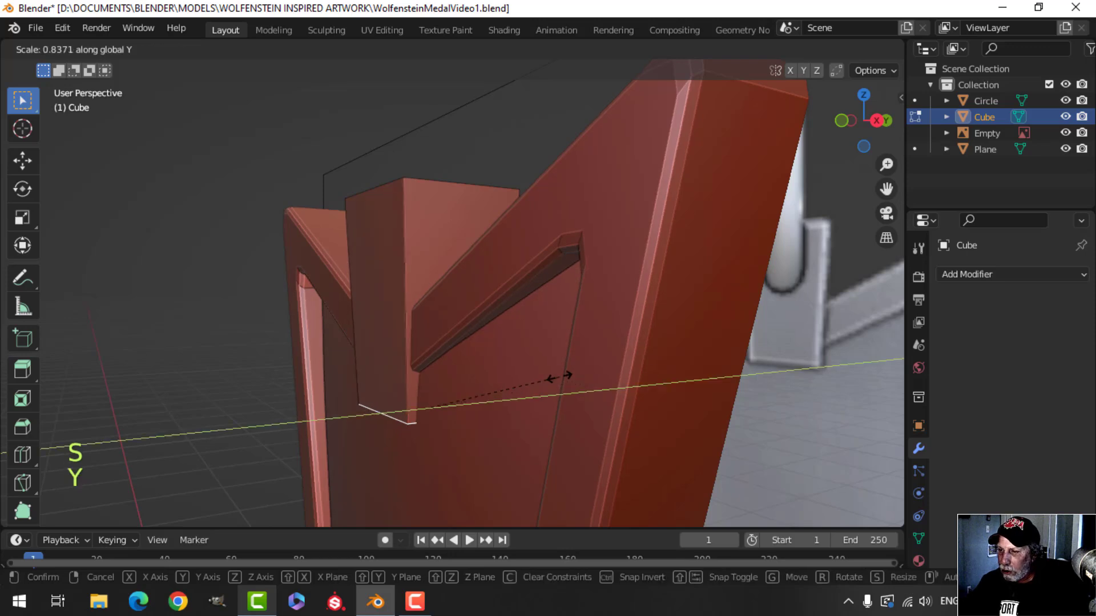
click(558, 377)
- Bevel the block's four vertical corner edges with a narrow bevel
key(alt+a)
middle_drag(504, 367, 565, 276)
key(2)
alt+shift+click(583, 254)
middle_drag(680, 313, 446, 258)
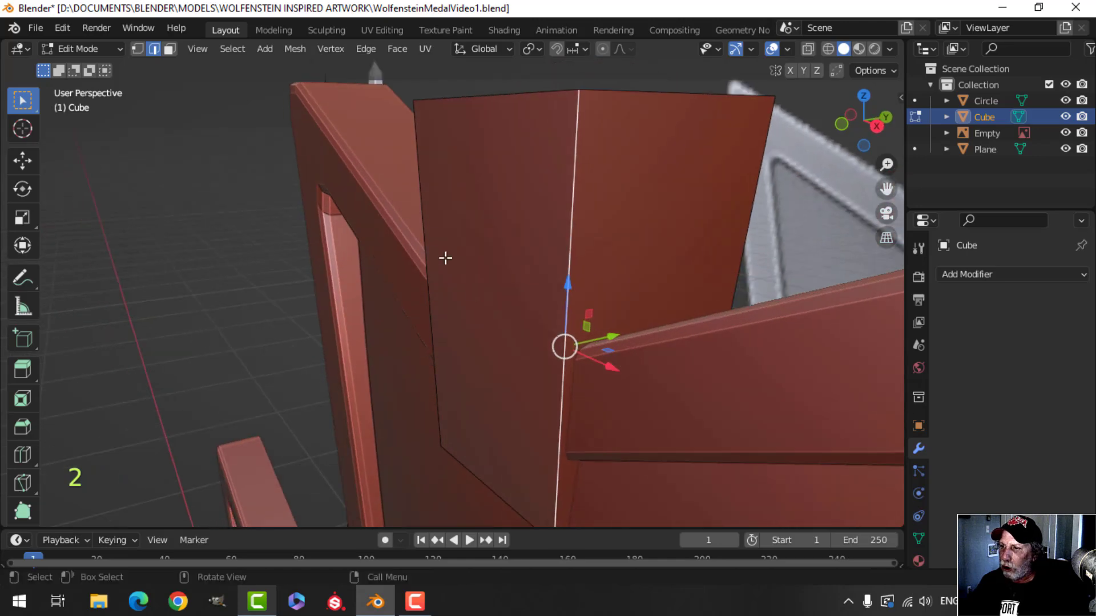
alt+shift+click(429, 261)
middle_drag(698, 280, 578, 313)
alt+shift+click(719, 281)
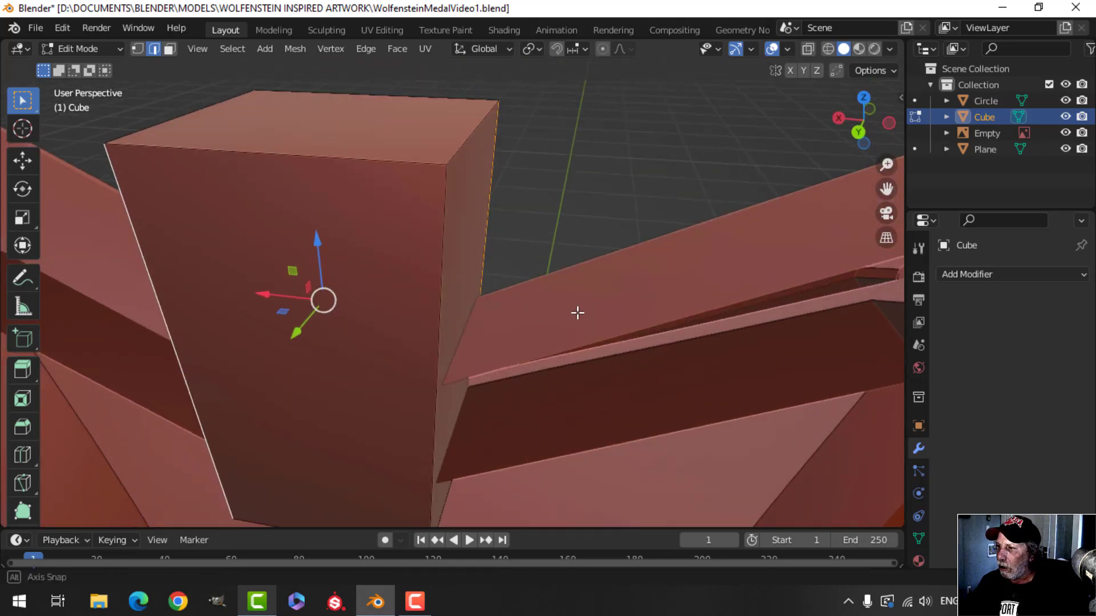
alt+shift+click(454, 238)
middle_drag(501, 308, 588, 306)
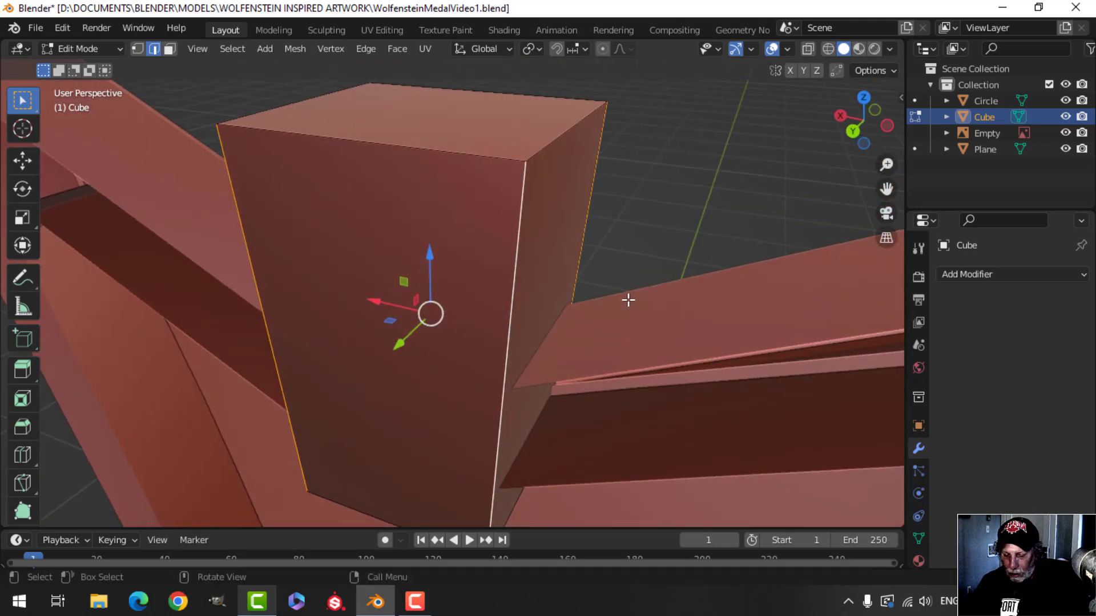
key(ctrl+b)
click(724, 288)
- Bevel the edge loop around the block's top face with a narrow two-segment bevel
key(alt+a)
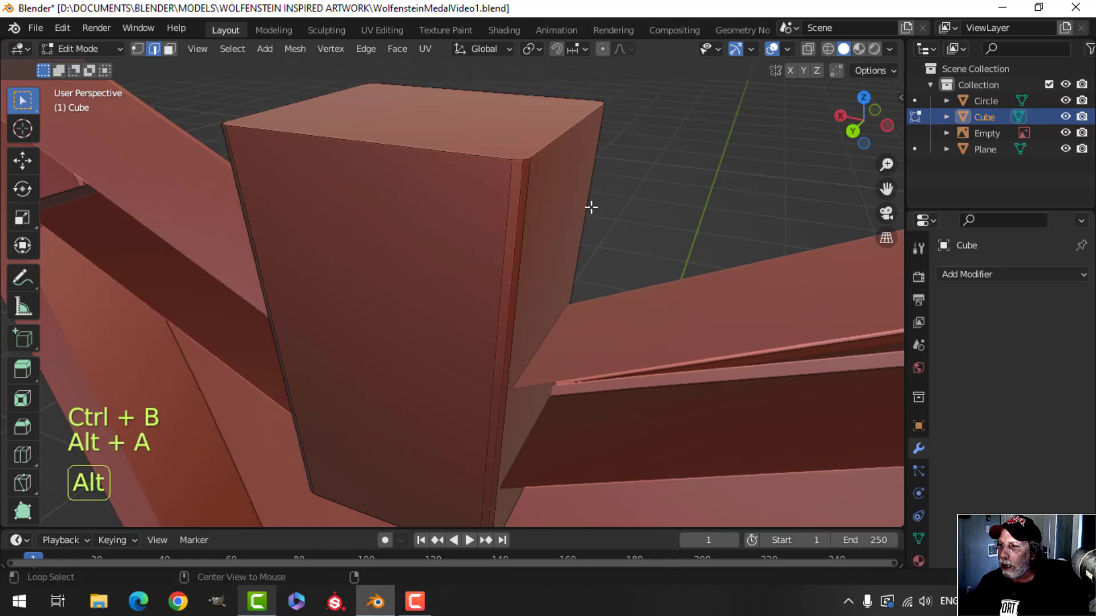
alt+shift+click(537, 144)
key(ctrl+b)
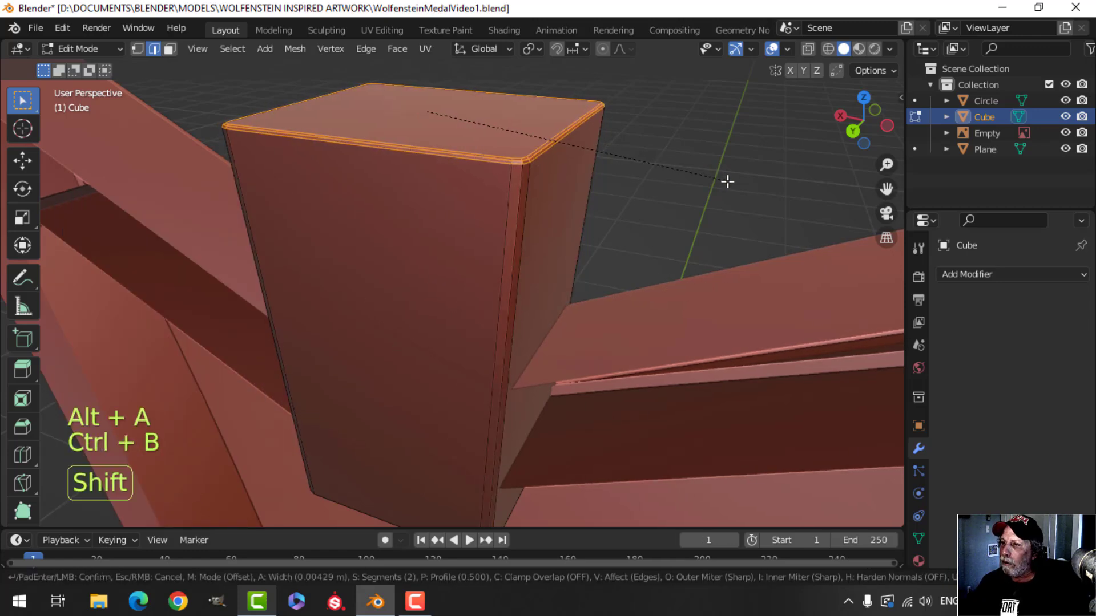
click(757, 187)
- Bevel the edge loop around the block's bottom face with a narrow two-segment bevel
scroll(605, 255, down, 5)
key(alt+a)
middle_drag(474, 363, 464, 286)
scroll(466, 288, up, 4)
shift+middle_drag(492, 342, 482, 251)
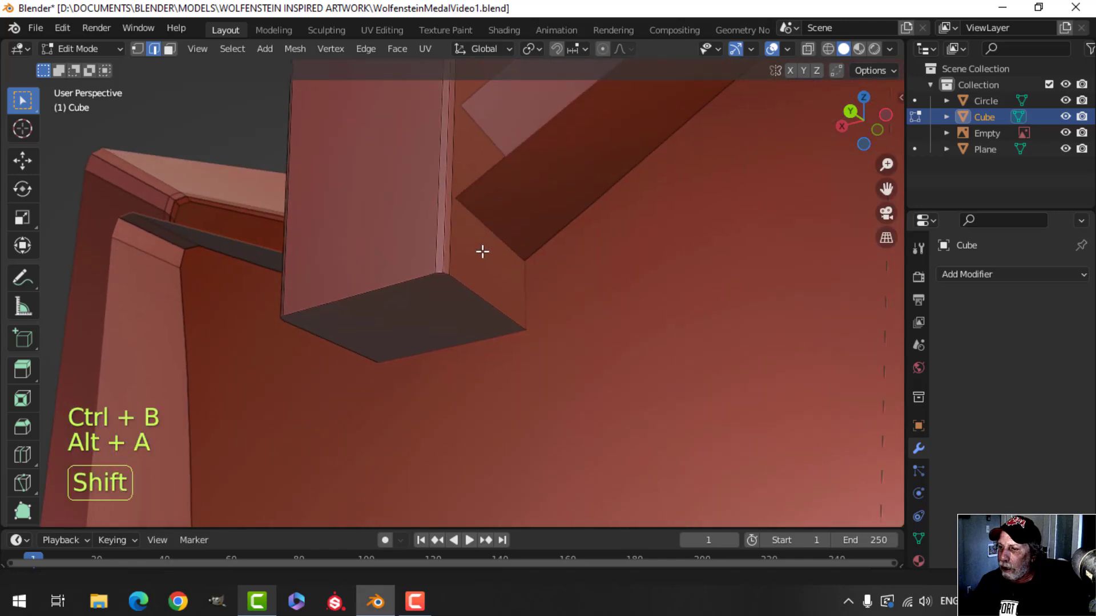
alt+shift+click(482, 286)
key(ctrl+b)
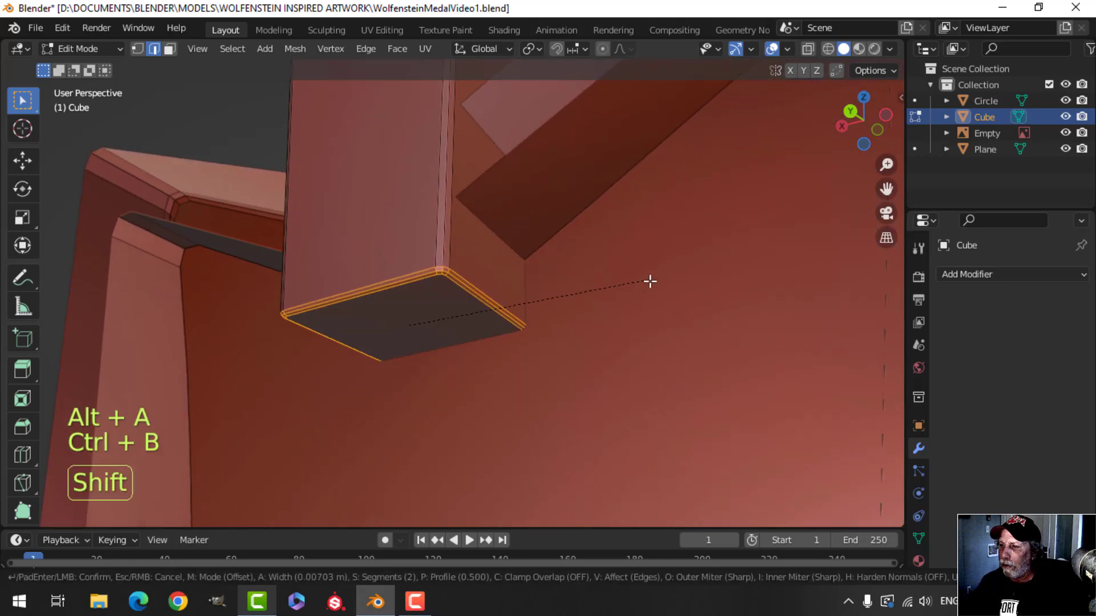
click(661, 284)
- Return to Object Mode and join the hanger block to the medal arms, keeping the arms as the active object
key(Tab)
scroll(660, 280, down, 4)
key(alt+a)
middle_drag(659, 279, 459, 270)
scroll(459, 270, down, 4)
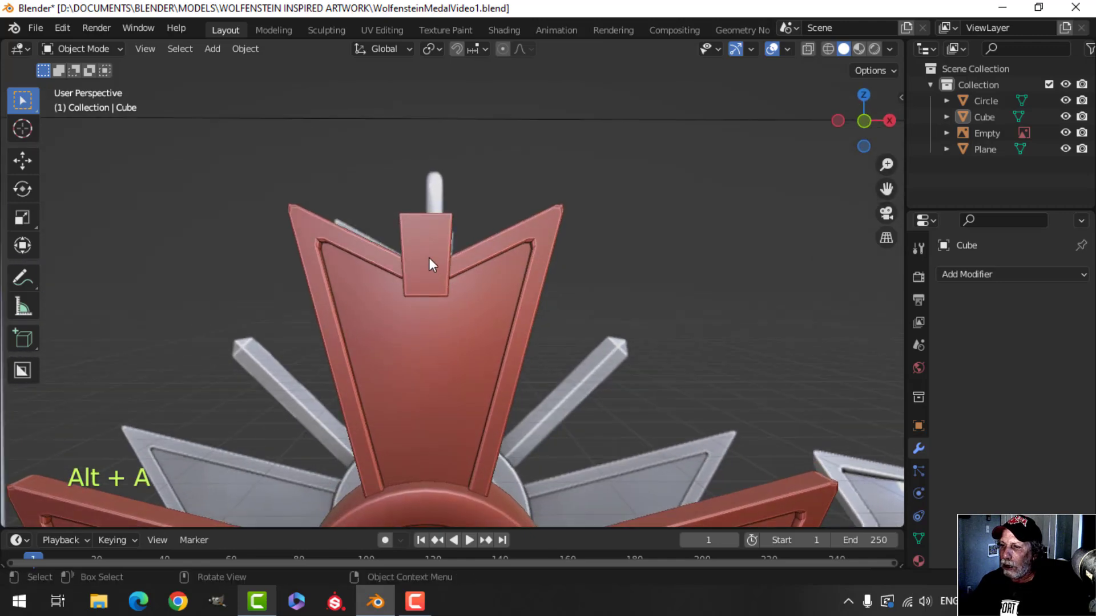
click(430, 258)
shift+click(475, 257)
key(ctrl+j)
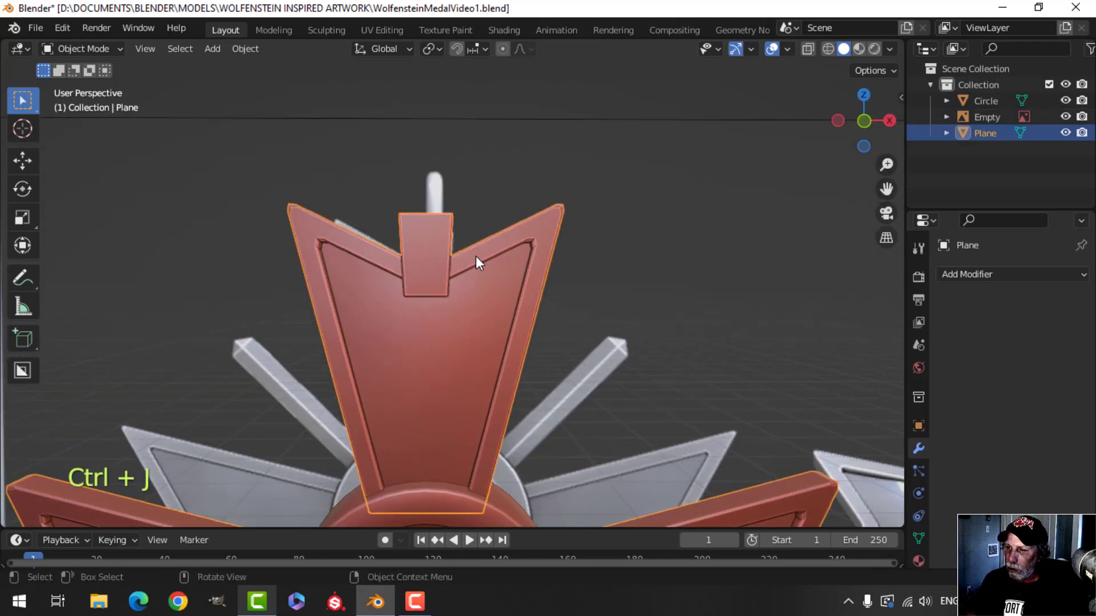
- Add a mesh circle and move it up about 3.23 m along Z to the ring above the hanger block
key(KP_1)
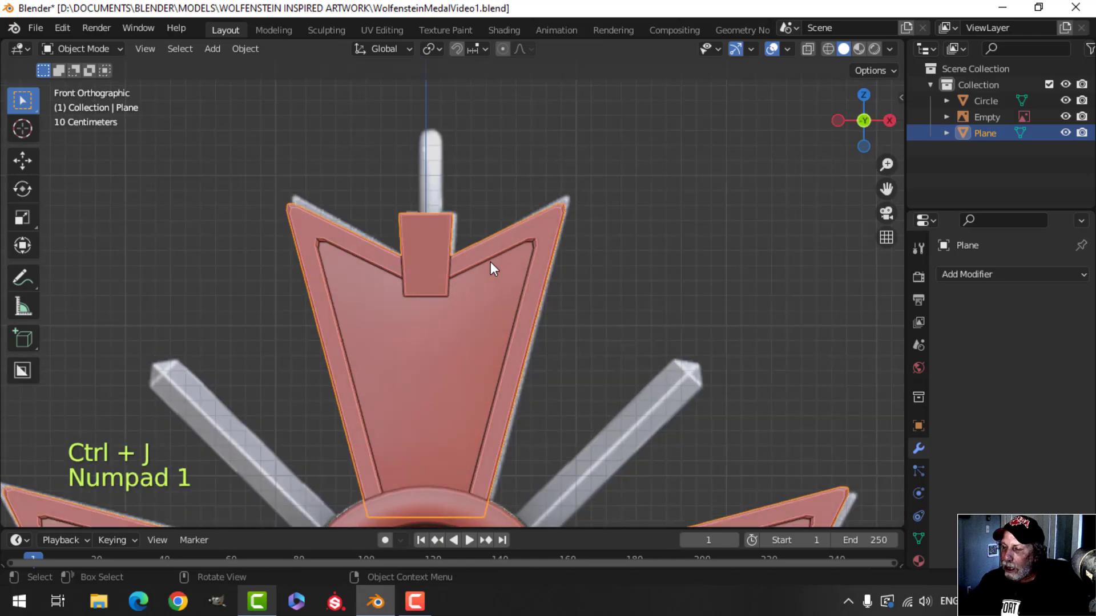
scroll(460, 280, down, 3)
scroll(460, 274, up, 1)
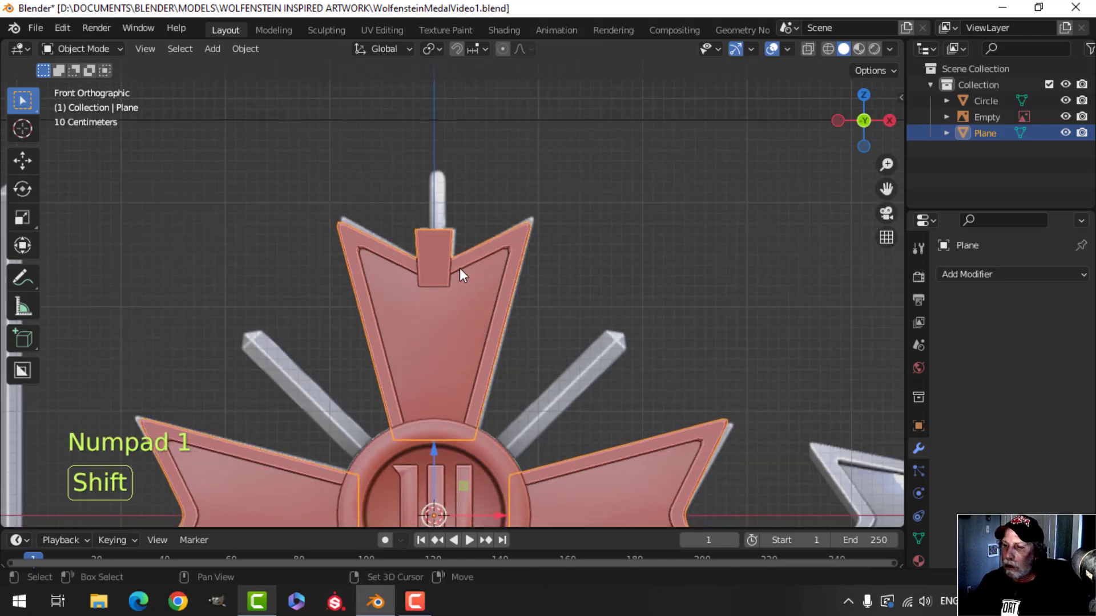
key(shift+a)
mouse_move(420, 238)
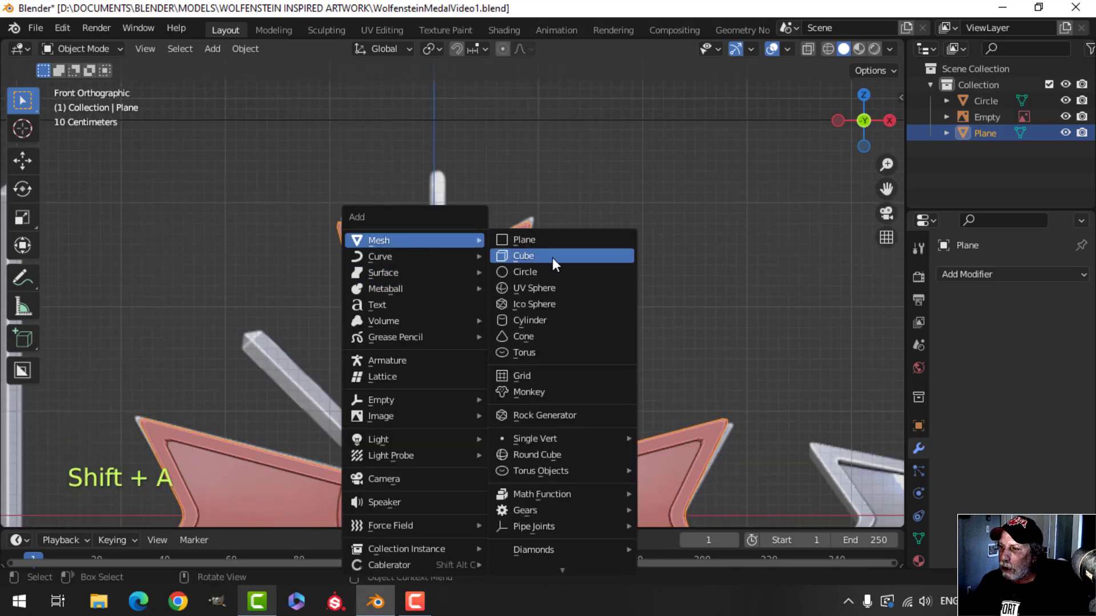
click(531, 272)
key(Tab)
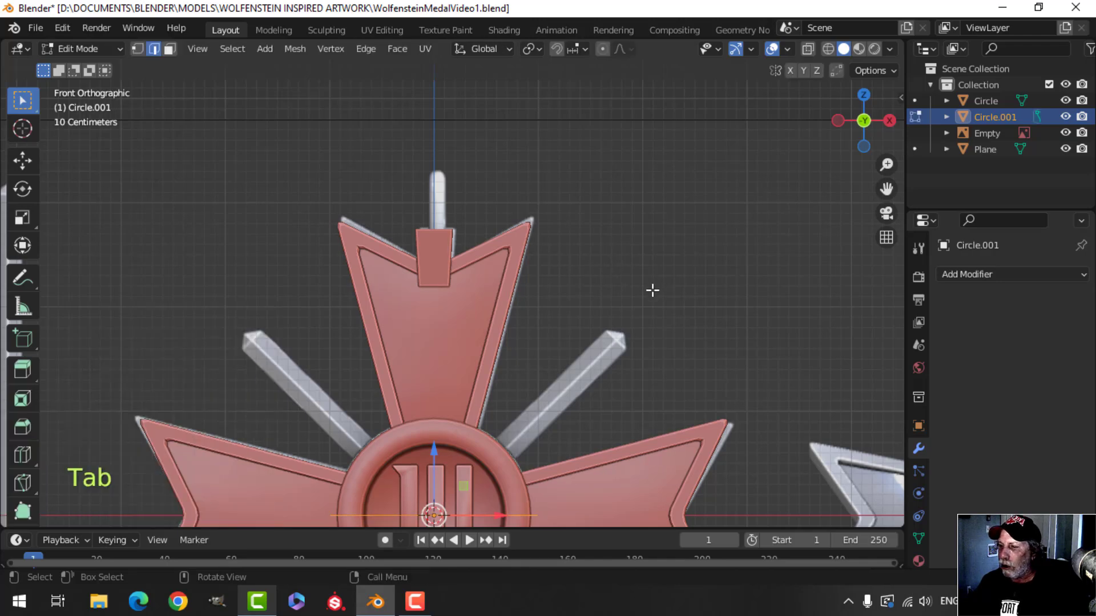
scroll(645, 294, down, 3)
drag(437, 360, 451, 162)
scroll(546, 320, up, 3)
shift+scroll(545, 321, up, 5)
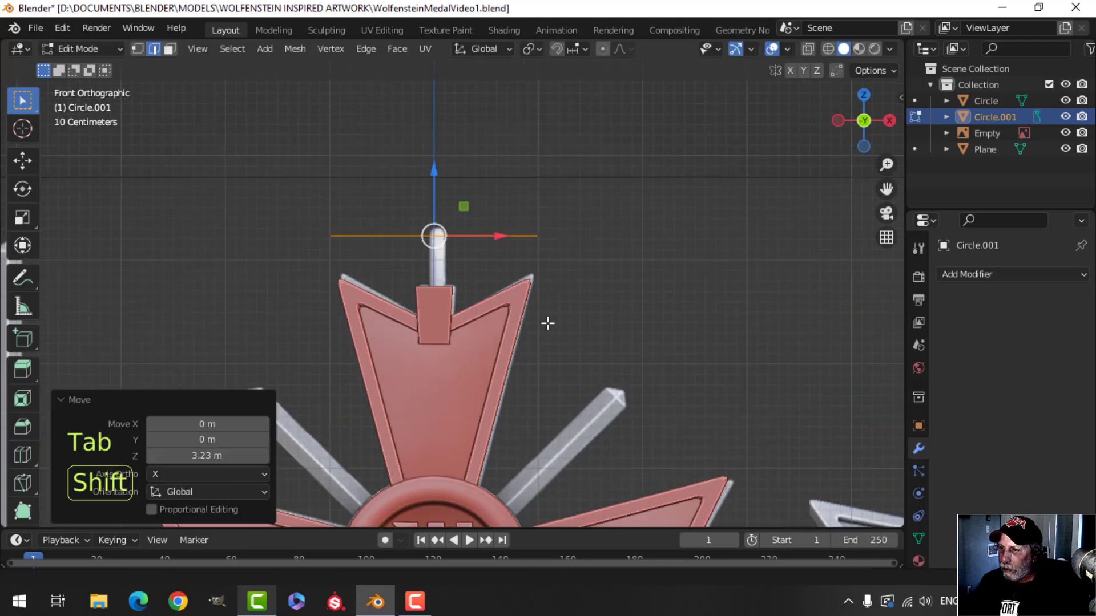
- Rotate the circle 90° about the Y axis so it stands upright, edge-on in the front view
key(1)
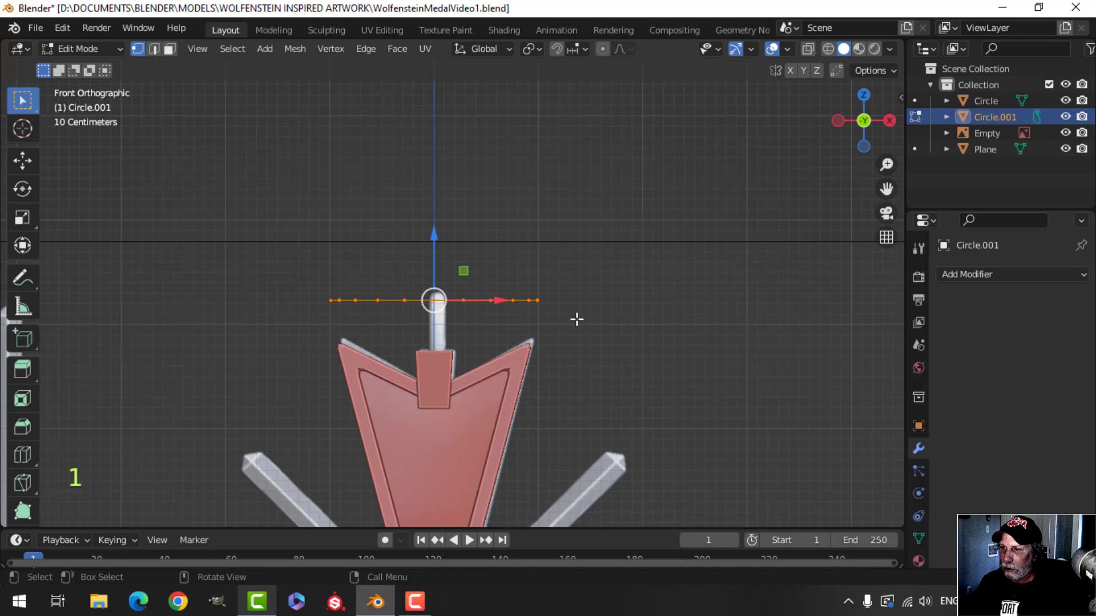
key(r)
key(y)
key(9)
key(0)
click(629, 355)
- Shrink the upright circle uniformly and lower it about 0.21 m along Z towards the hanger block
key(s)
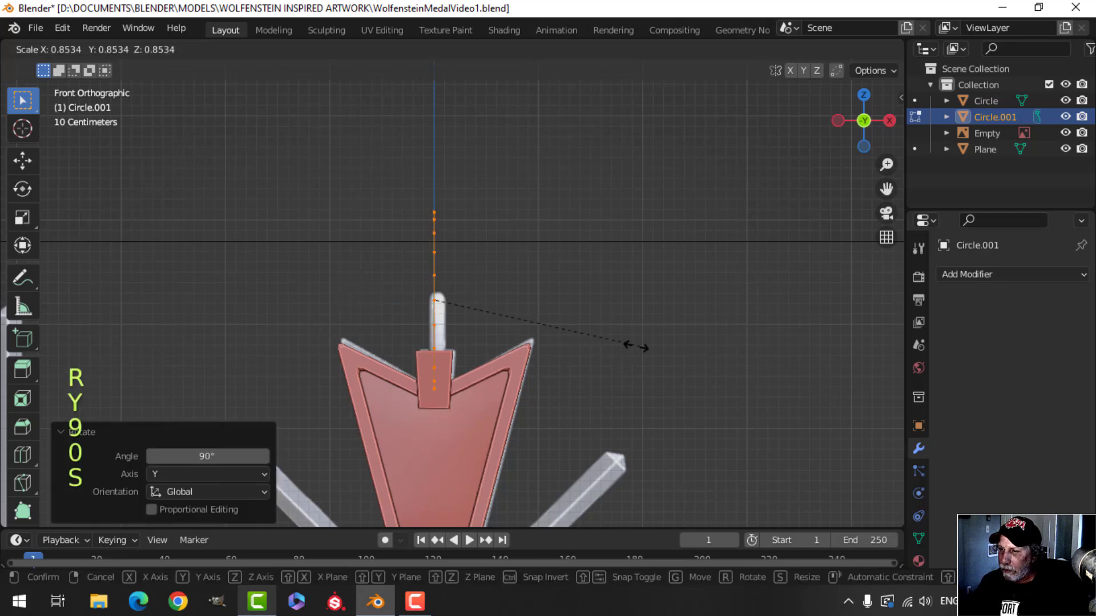
click(572, 339)
drag(433, 248, 437, 291)
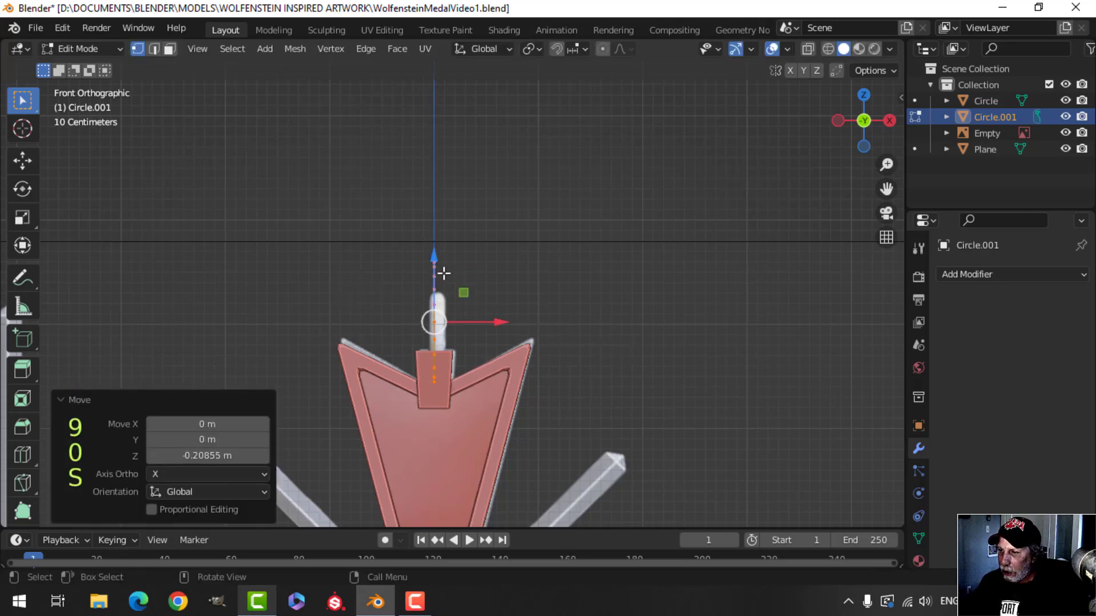
- Centre the circle over the hanger block in the side view, scale it to about 0.848 and nudge it into place
middle_drag(437, 291, 497, 307)
key(KP_3)
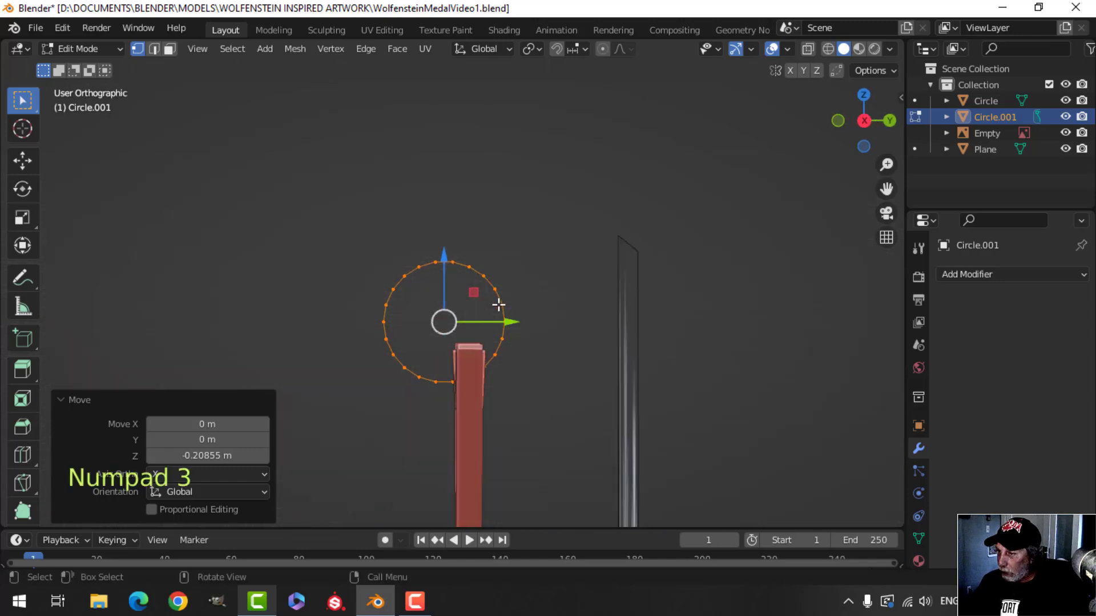
key(g)
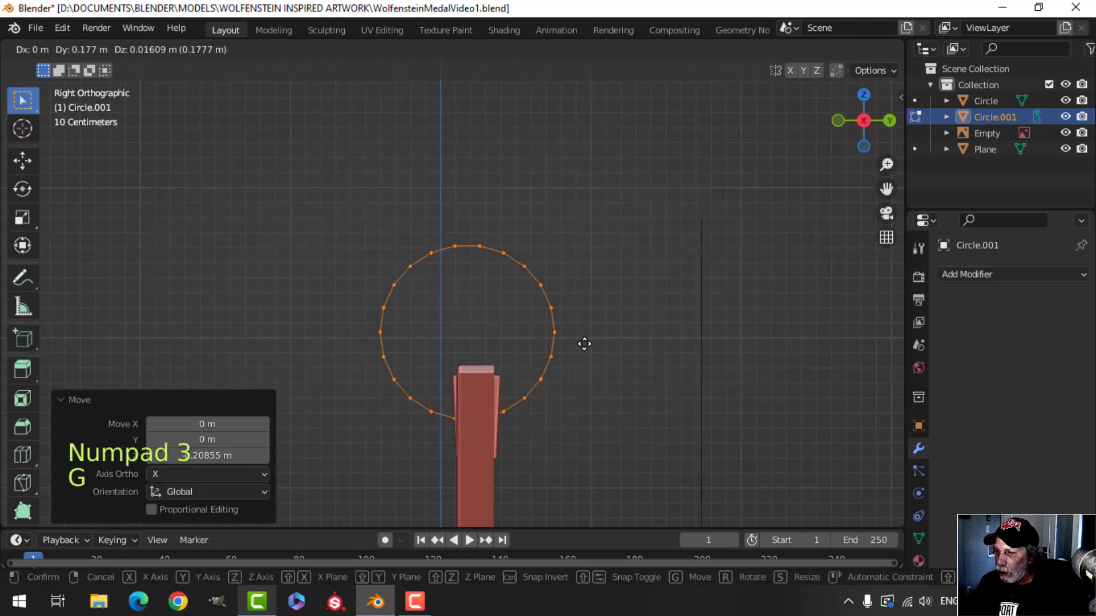
click(592, 347)
key(s)
click(606, 341)
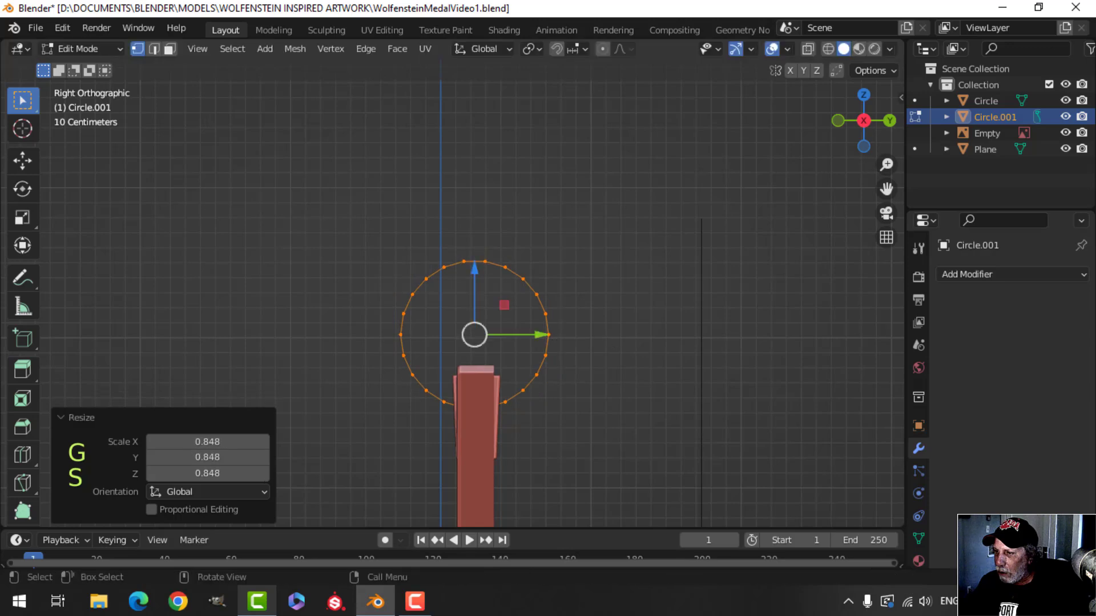
key(g)
click(603, 342)
middle_drag(485, 355, 741, 327)
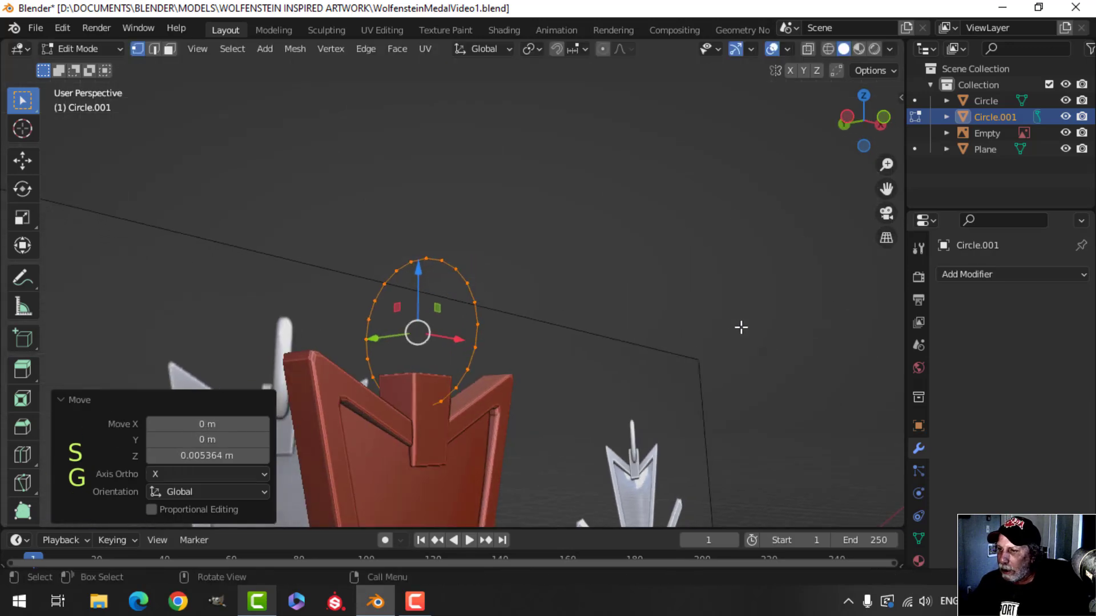
key(KP_1)
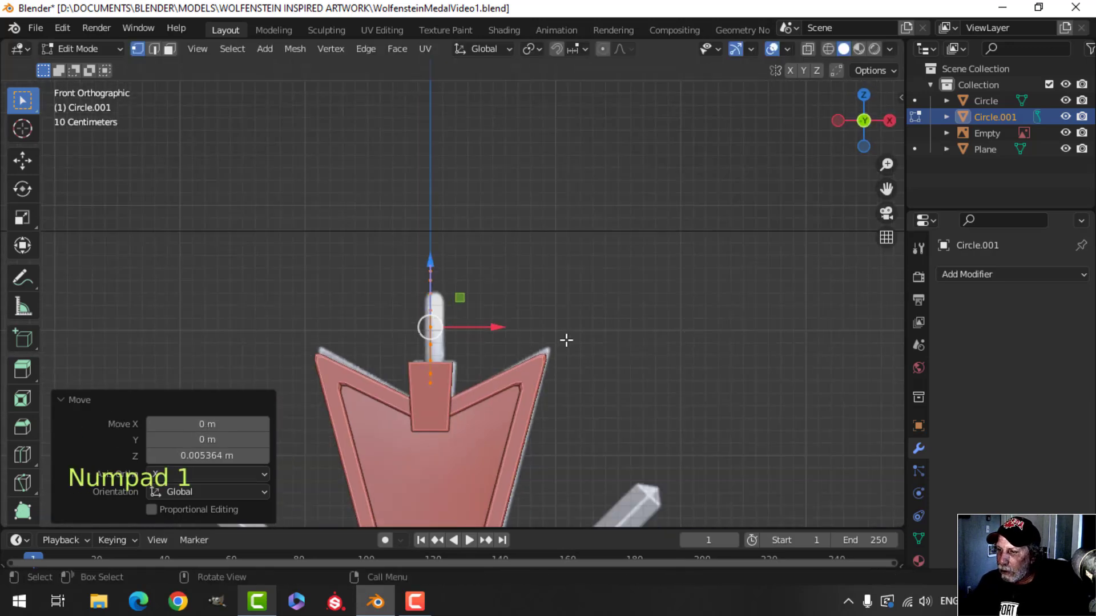
- Scale the upright circle to 0.915 and lower it slightly along Z over the hanger block
scroll(512, 327, up, 2)
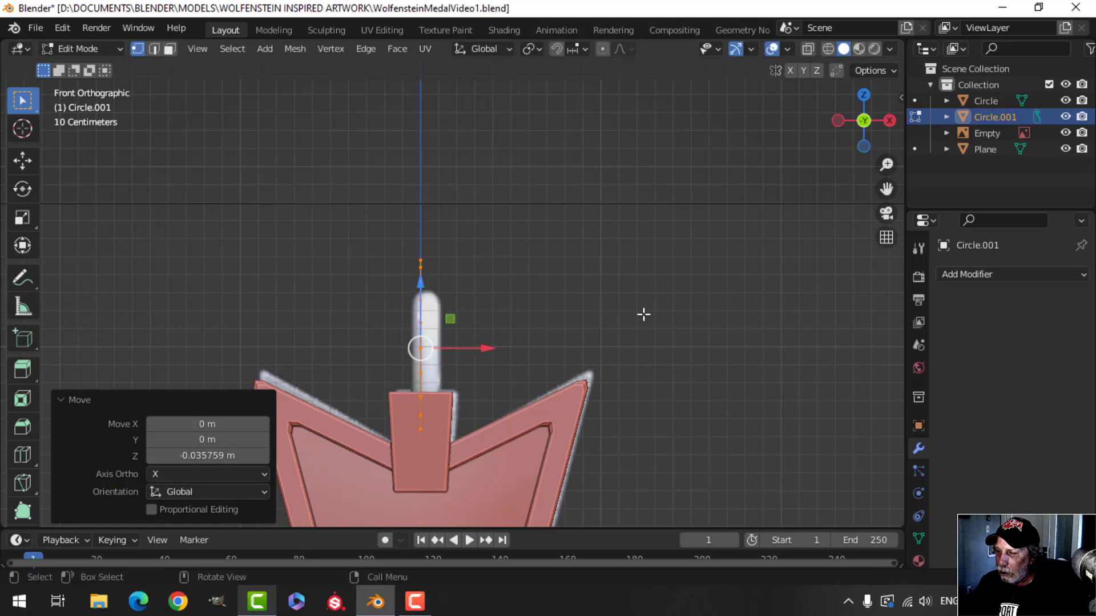
key(s)
click(546, 330)
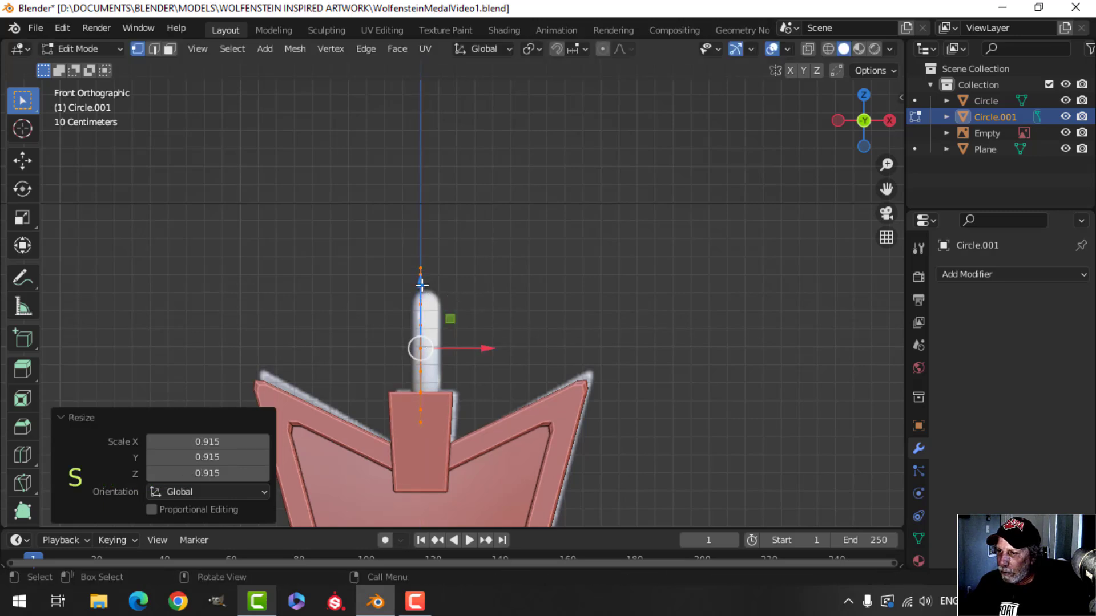
drag(422, 285, 424, 302)
- Return to Object Mode and convert the circle above the hanger block to a curve
key(Tab)
middle_drag(604, 313, 528, 313)
key(alt+a)
click(478, 229)
right_click(477, 230)
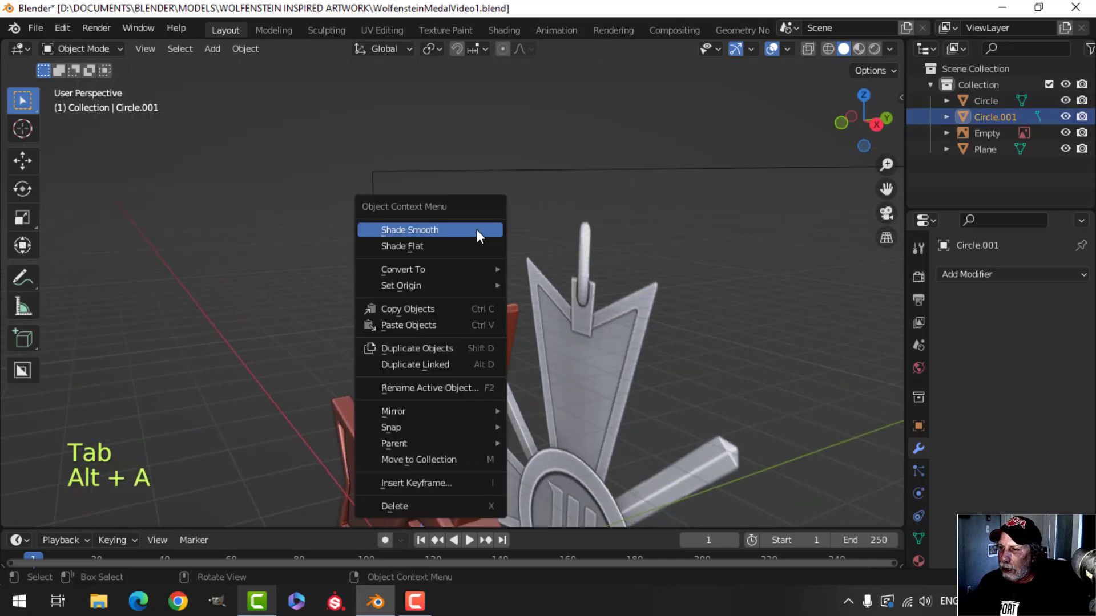
mouse_move(436, 269)
click(542, 271)
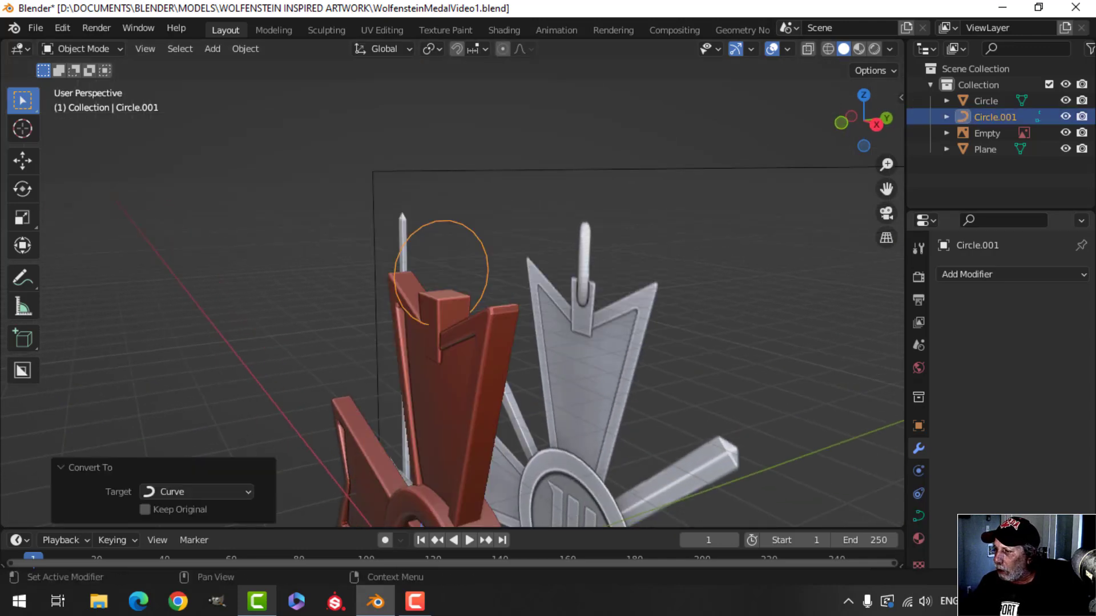
- Give the ring curve a round bevel with a depth of 0.086 m and shade it smooth
click(918, 516)
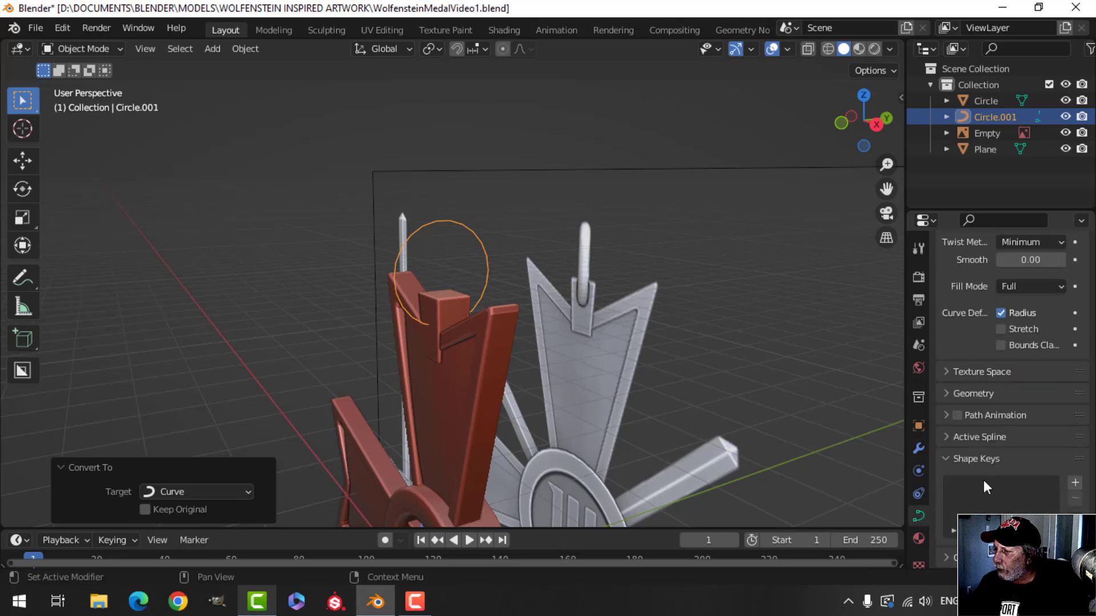
click(948, 393)
drag(999, 424, 928, 420)
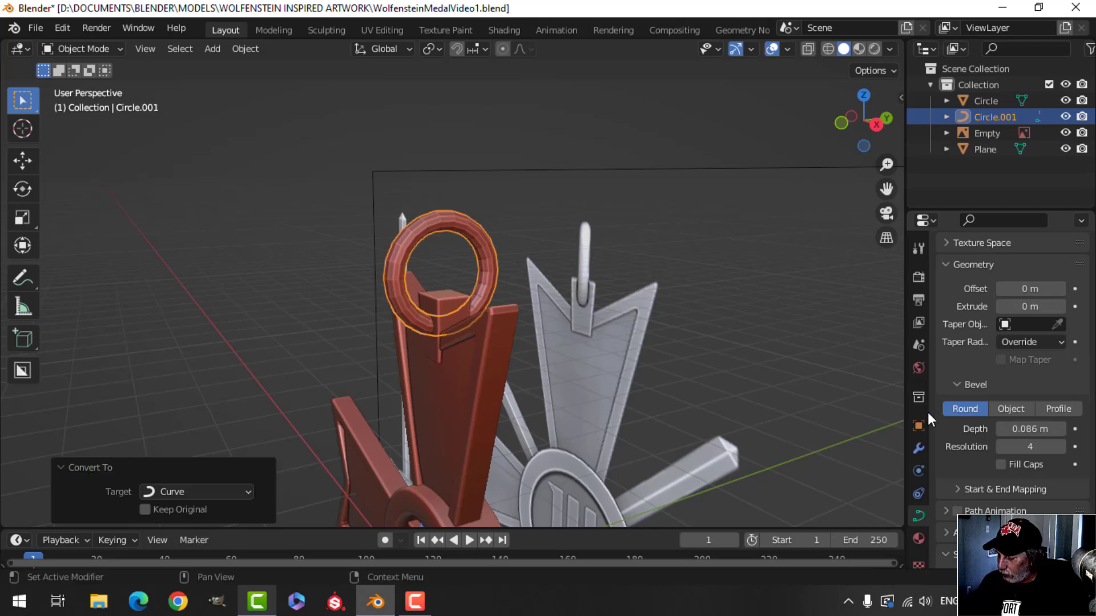
key(KP_1)
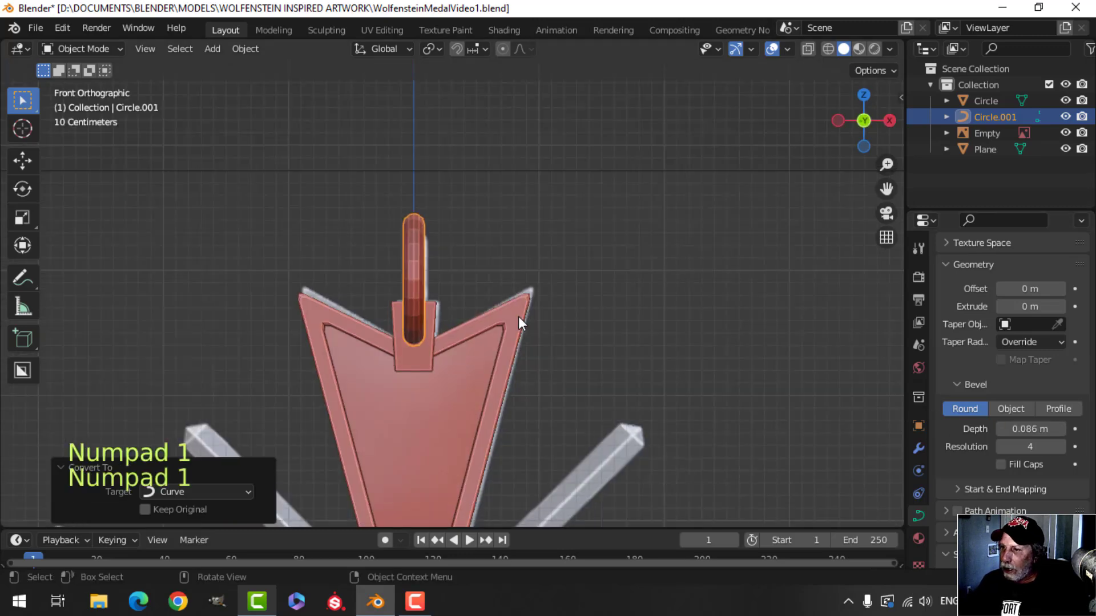
right_click(391, 248)
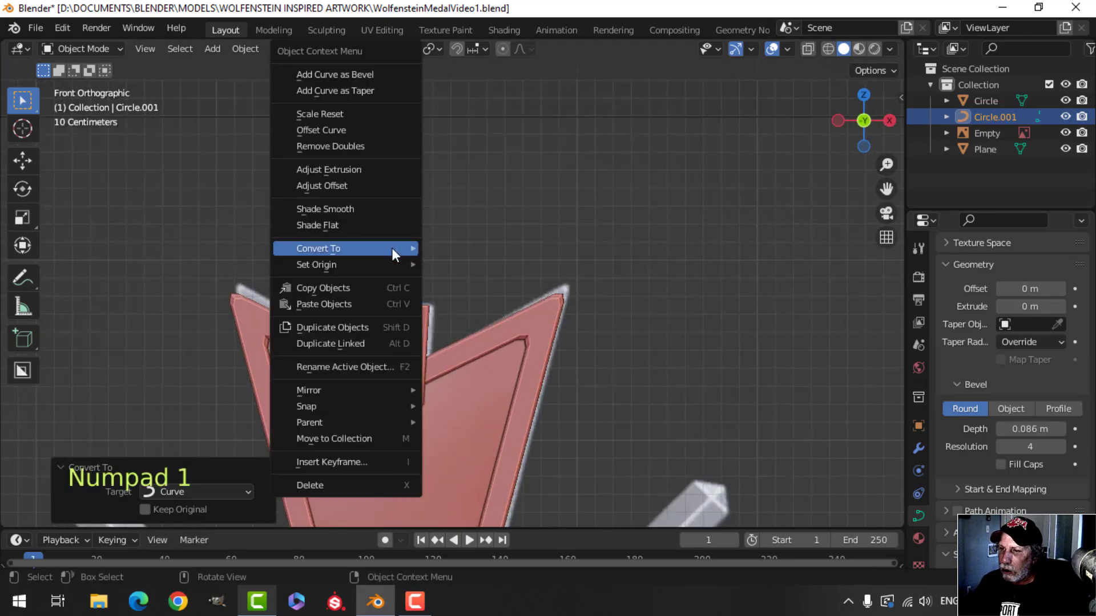
click(368, 207)
- Examine the ring and hanger block from several angles against the reference image
middle_drag(369, 207, 487, 224)
key(alt+a)
scroll(471, 341, up, 2)
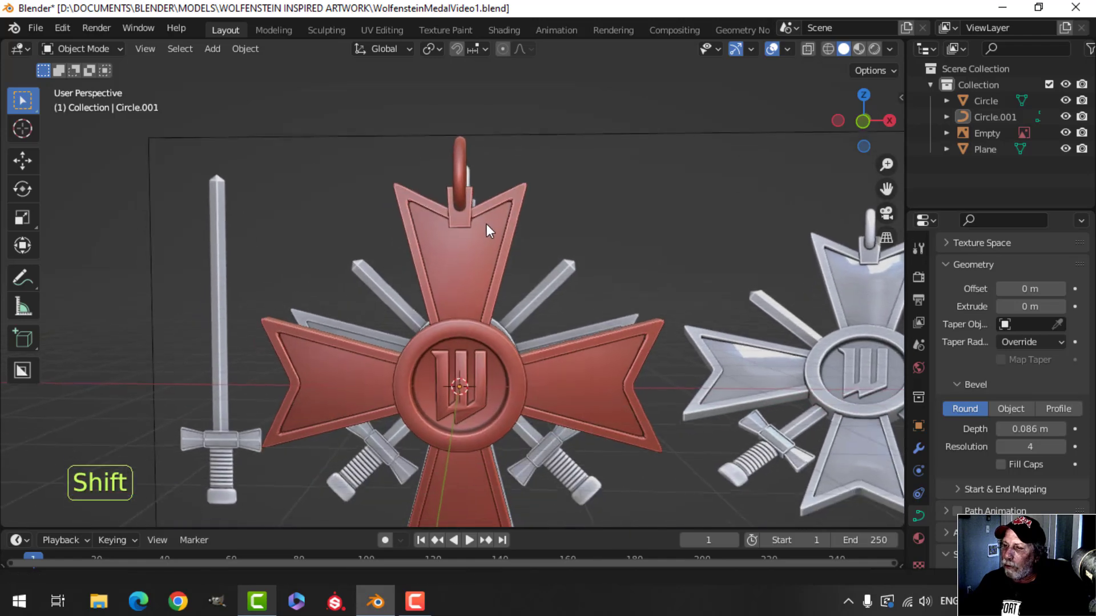
scroll(485, 245, down, 3)
shift+middle_drag(478, 307, 490, 238)
middle_drag(490, 238, 391, 275)
scroll(451, 212, up, 3)
middle_drag(487, 276, 587, 324)
- Set the ring curve's preview resolution to 3 and convert the ring to a mesh
scroll(994, 351, up, 8)
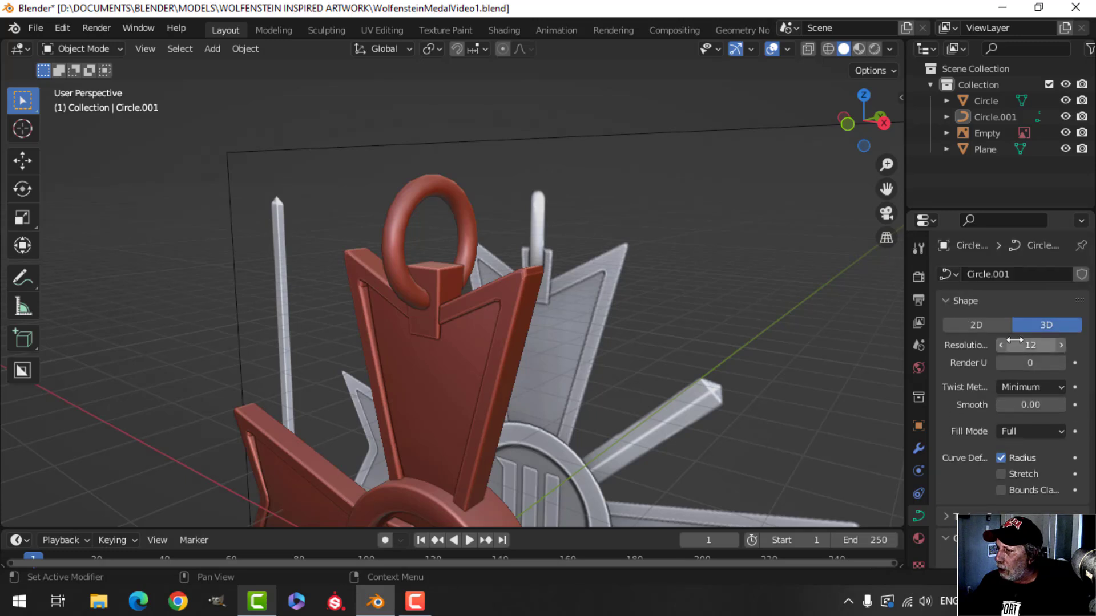
click(1033, 345)
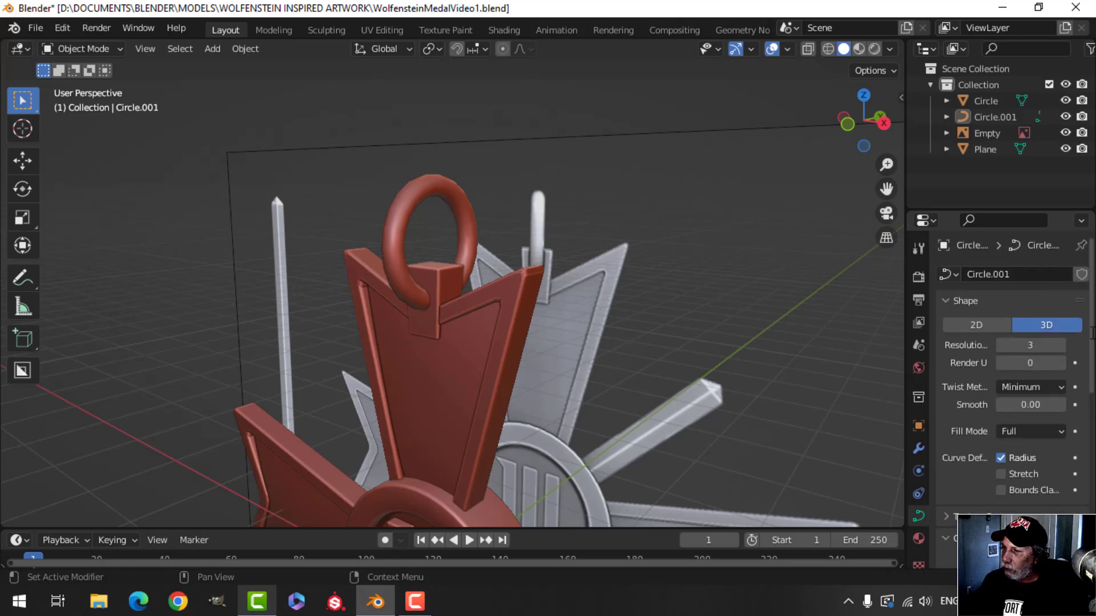
right_click(409, 189)
mouse_move(374, 235)
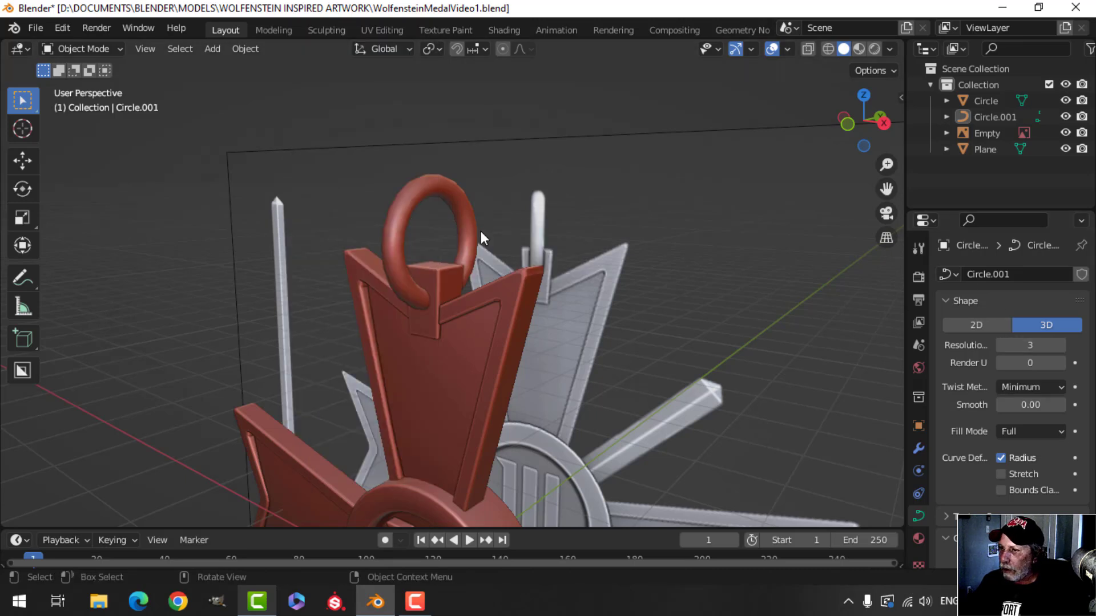
click(427, 180)
right_click(427, 180)
mouse_move(371, 233)
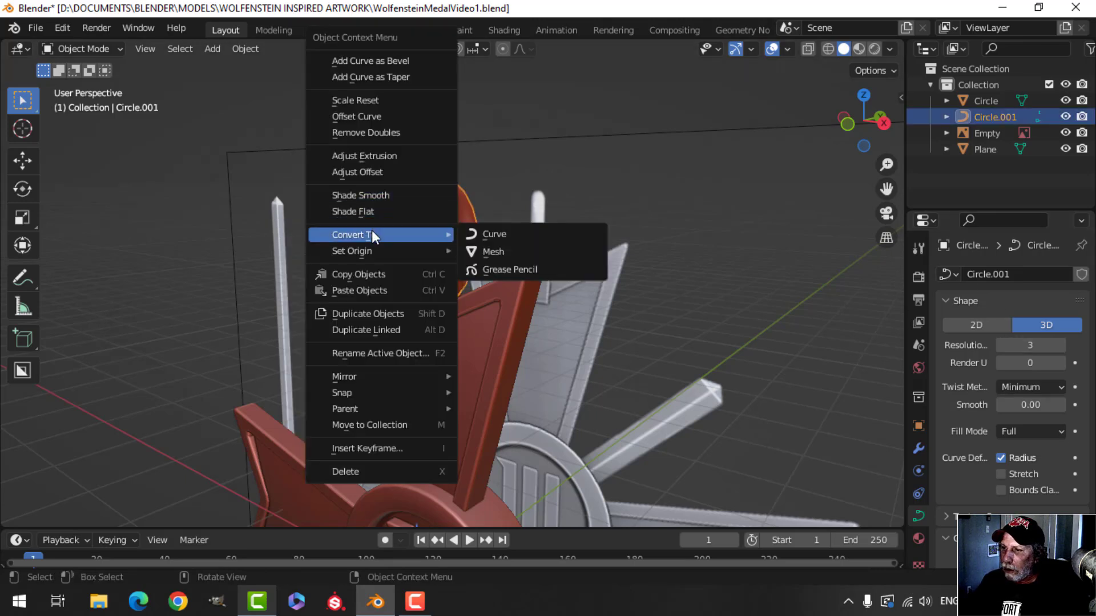
click(490, 251)
key(alt+a)
- Join the ring mesh to the cross with the hanger block
middle_drag(516, 289, 436, 176)
click(436, 174)
middle_drag(524, 204, 515, 261)
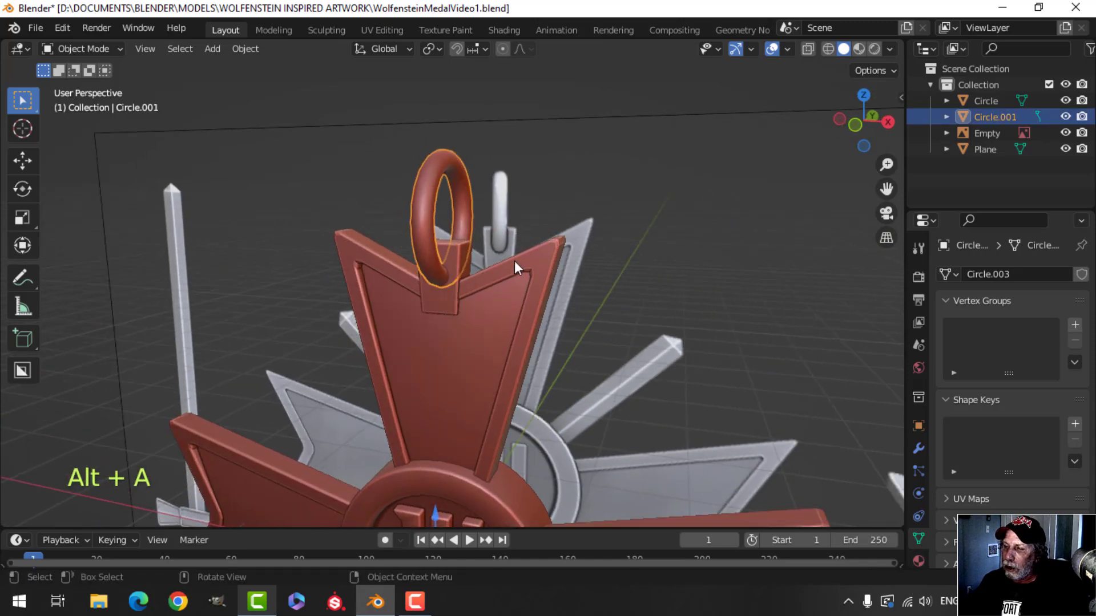
shift+click(461, 266)
key(ctrl+j)
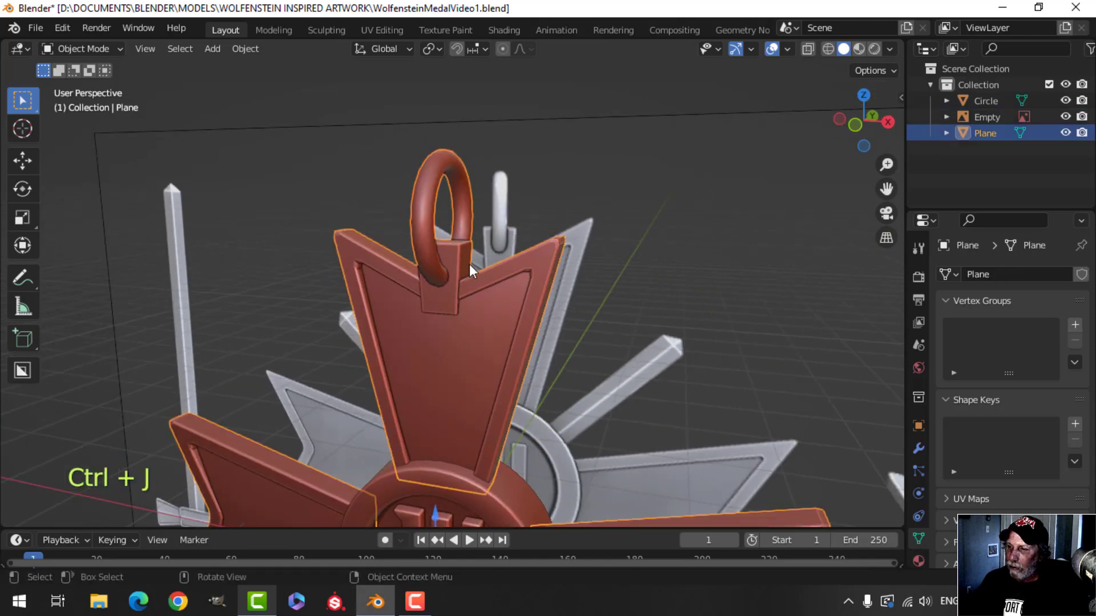
- Inspect the joined cross and ring mesh in Edit Mode
scroll(480, 286, down, 3)
key(alt+a)
scroll(479, 308, down, 2)
click(471, 325)
key(Tab)
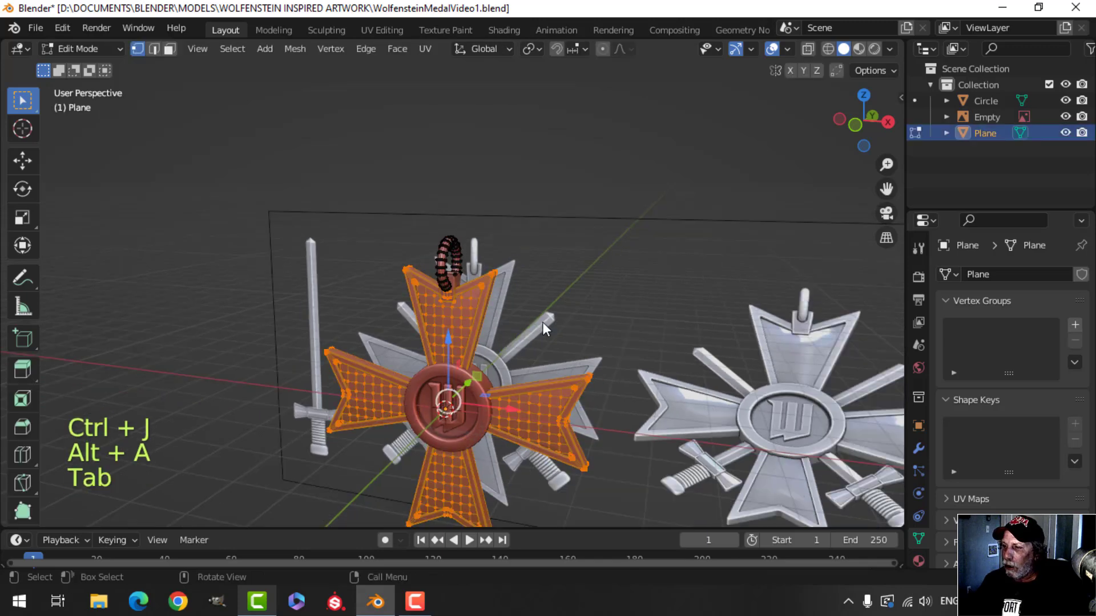
key(a)
key(Tab)
- Join the round centre emblem to the cross so the medal body is one object
click(508, 397)
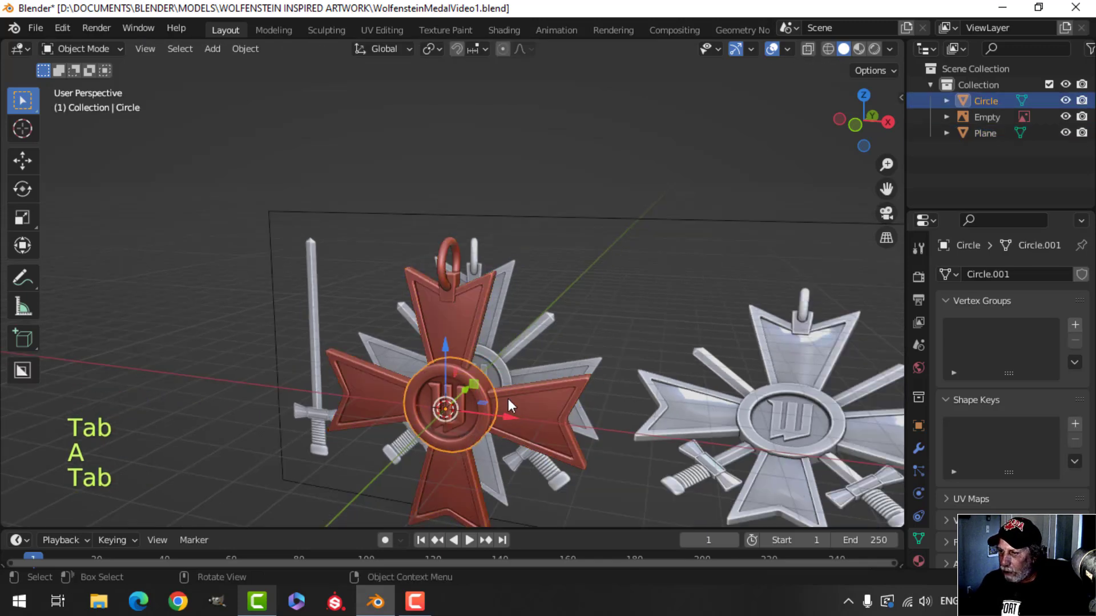
shift+middle_drag(508, 398, 584, 293)
click(919, 448)
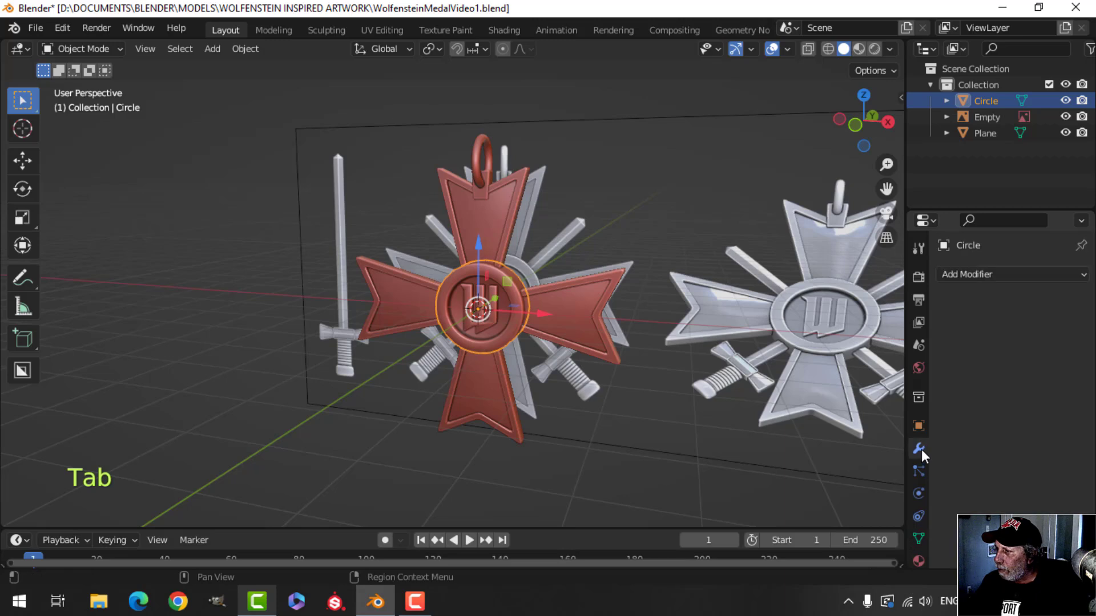
shift+click(585, 298)
key(ctrl+j)
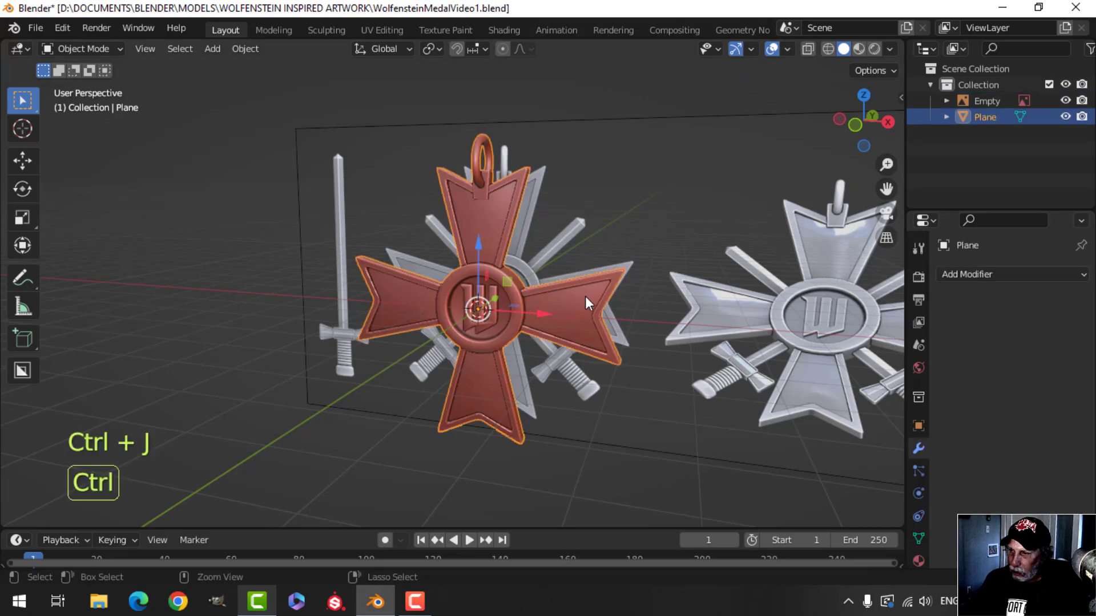
- Merge all vertices of the joined medal by distance, using a merge distance of 0.0001 m
key(Tab)
key(a)
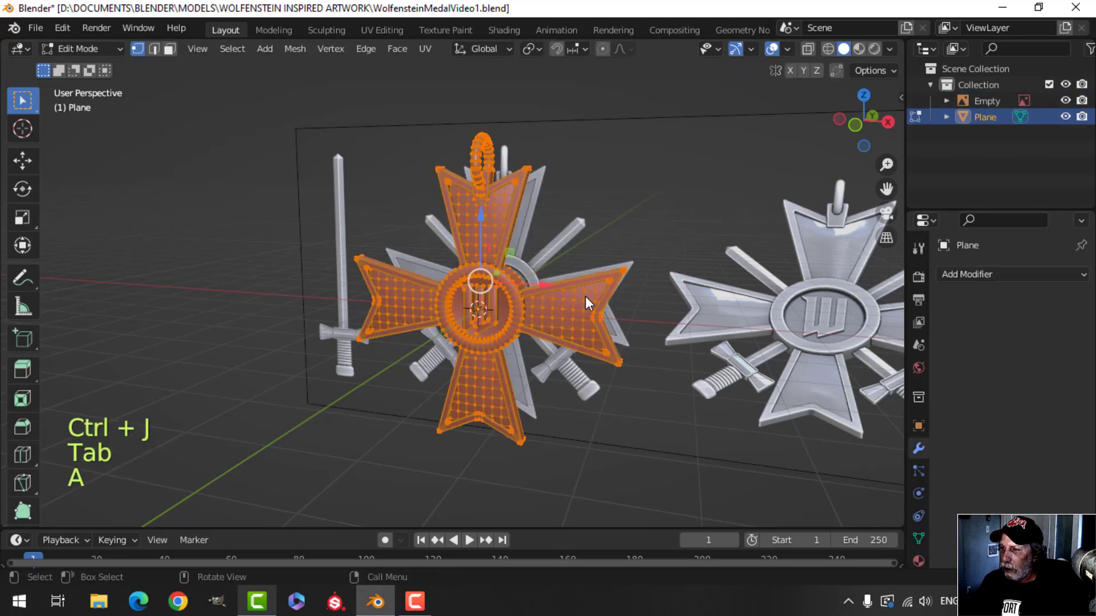
key(m)
click(633, 276)
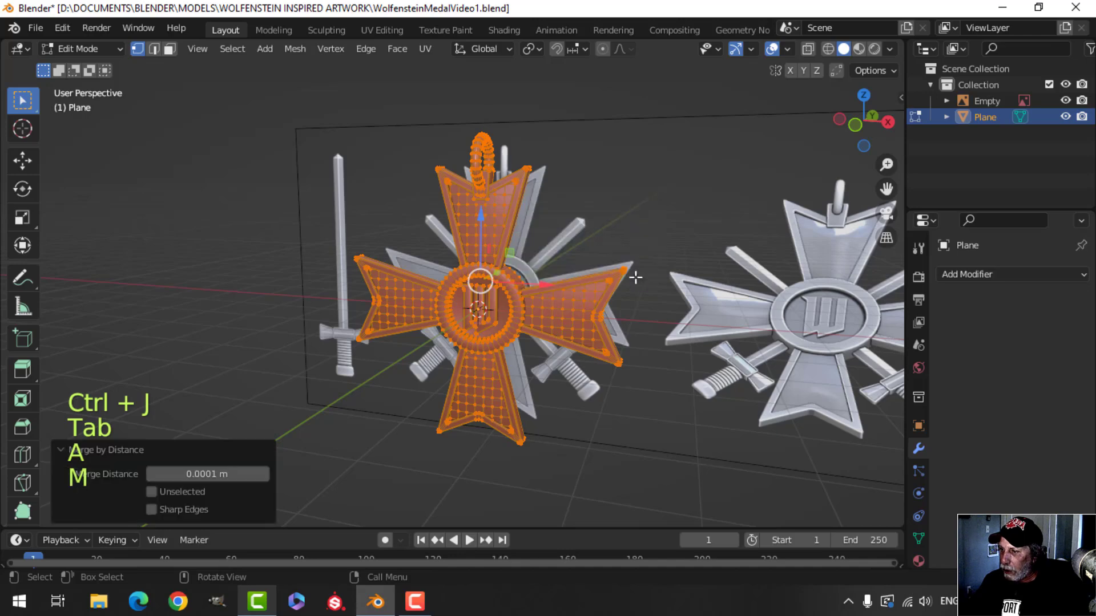
- Check the medal's face orientation with the overlay and return to Object Mode
click(787, 49)
click(714, 359)
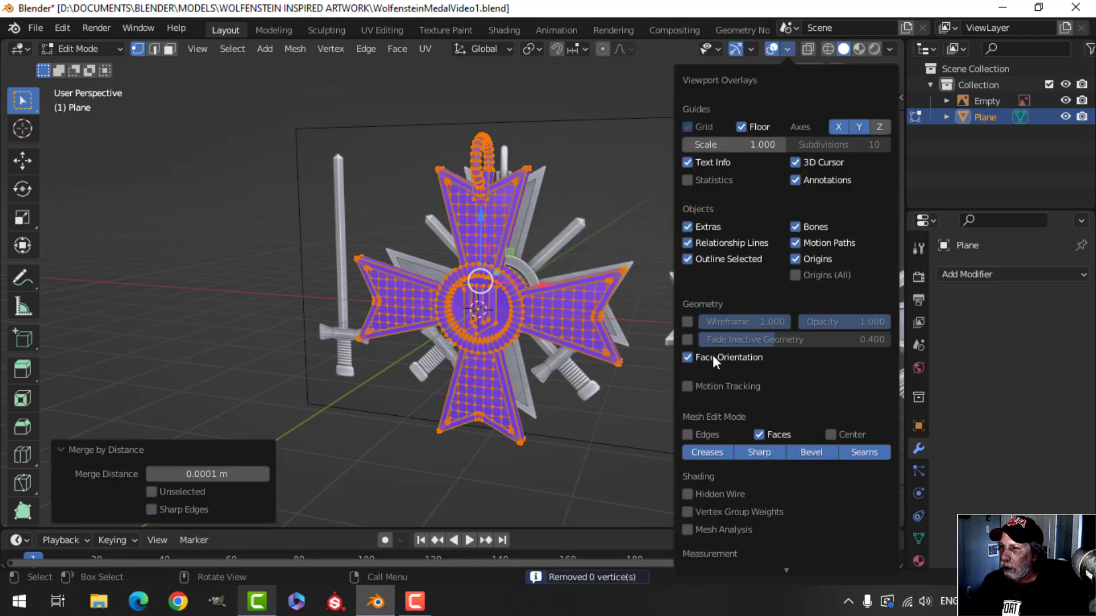
key(alt+a)
key(Tab)
middle_drag(605, 297, 502, 266)
key(alt+a)
scroll(493, 313, up, 4)
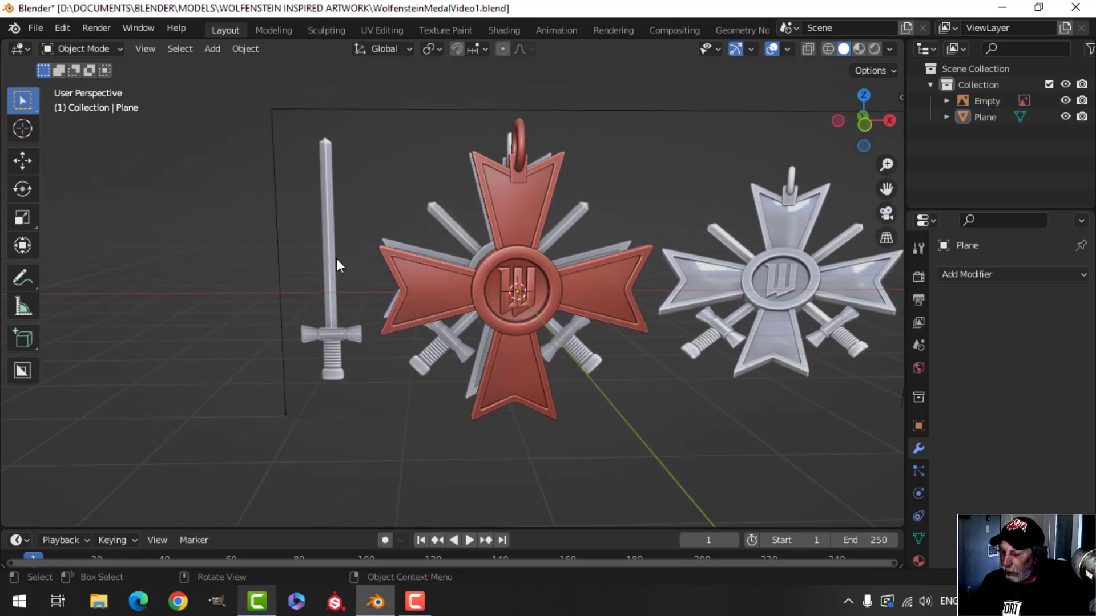
- Add a 2 m mesh plane at the origin in front view for modelling the sword
key(KP_1)
scroll(342, 264, up, 1)
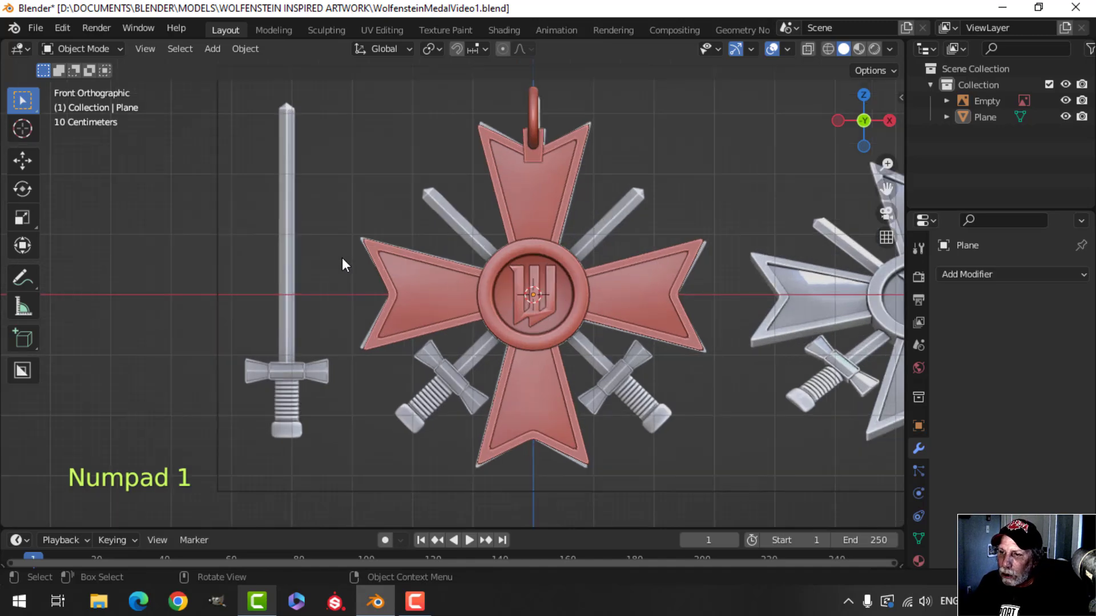
scroll(342, 259, down, 3)
shift+middle_drag(339, 271, 392, 294)
scroll(394, 268, up, 1)
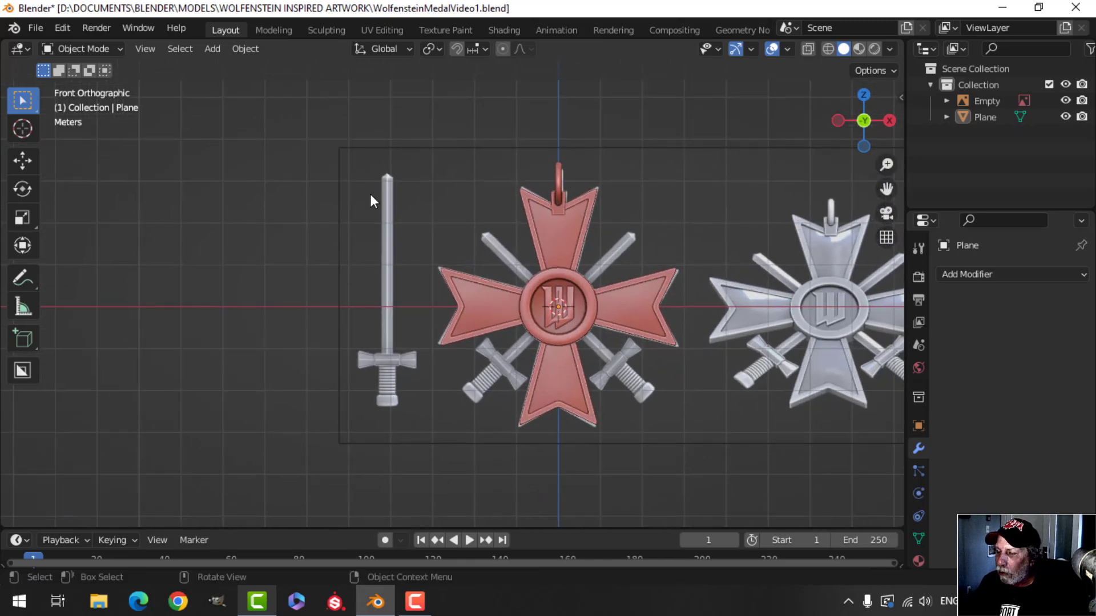
shift+middle_drag(486, 302, 451, 258)
scroll(464, 299, up, 1)
scroll(457, 293, down, 1)
scroll(568, 302, up, 1)
scroll(579, 310, up, 1)
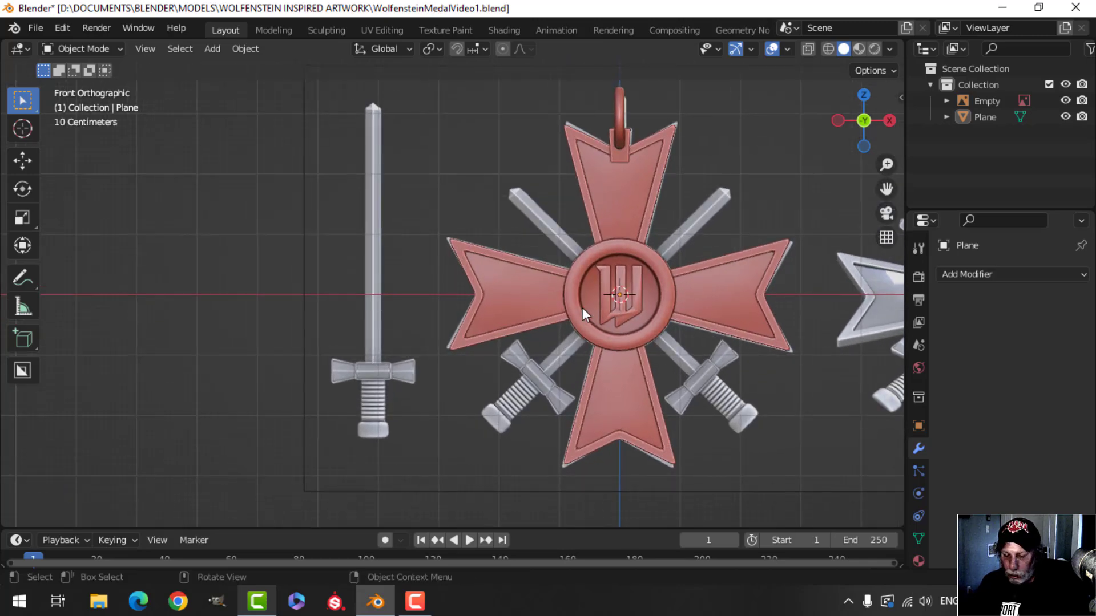
key(shift+a)
mouse_move(535, 240)
click(638, 239)
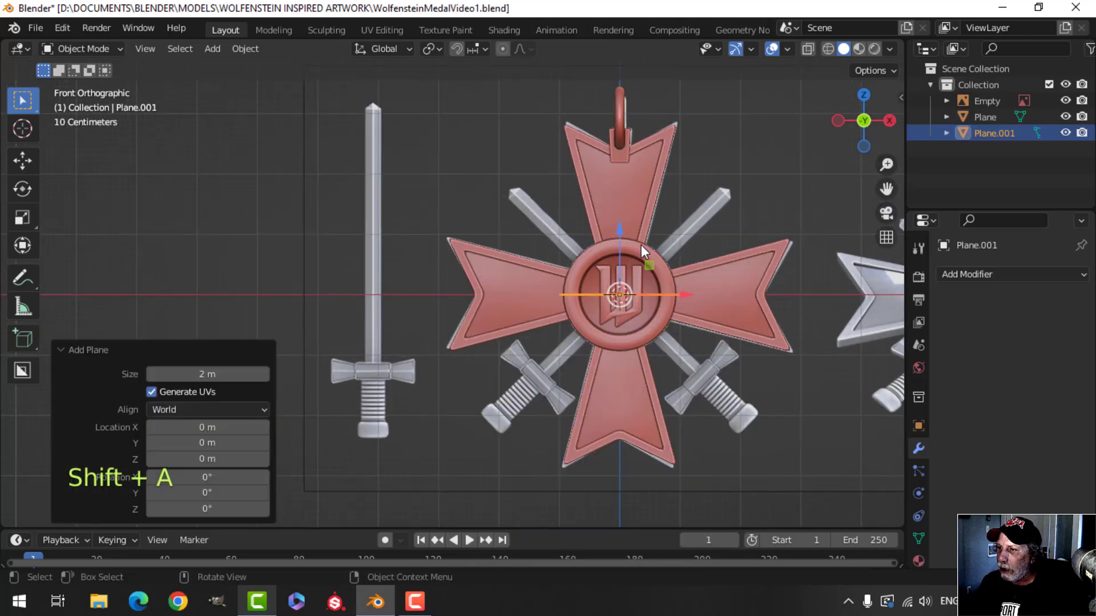
- Move the plane's geometry along X onto the separate reference sword and scale it to 0.325
key(Tab)
key(g)
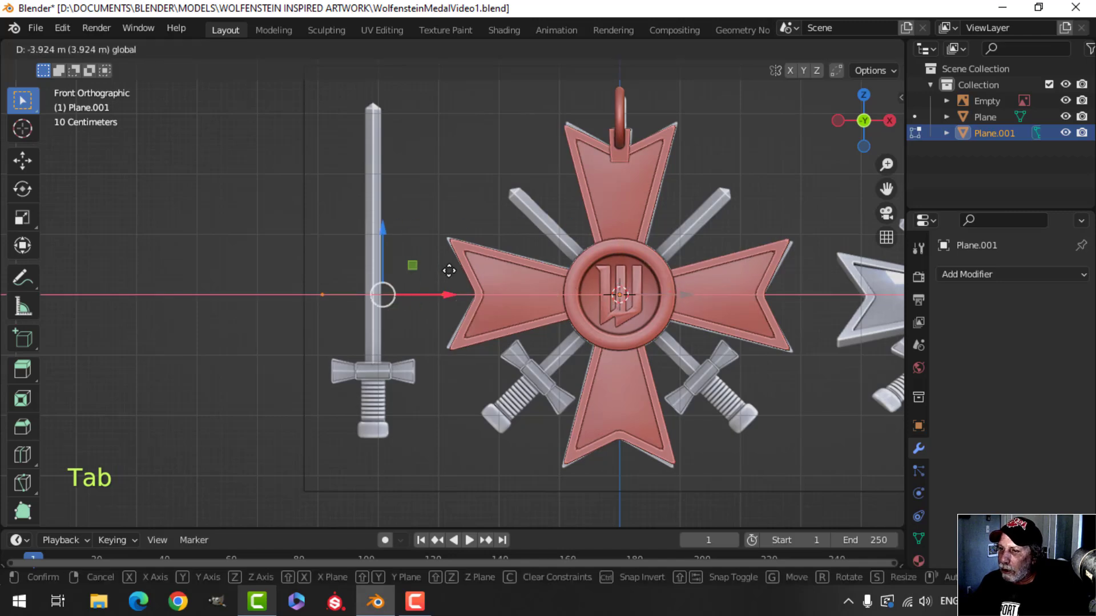
click(439, 270)
key(s)
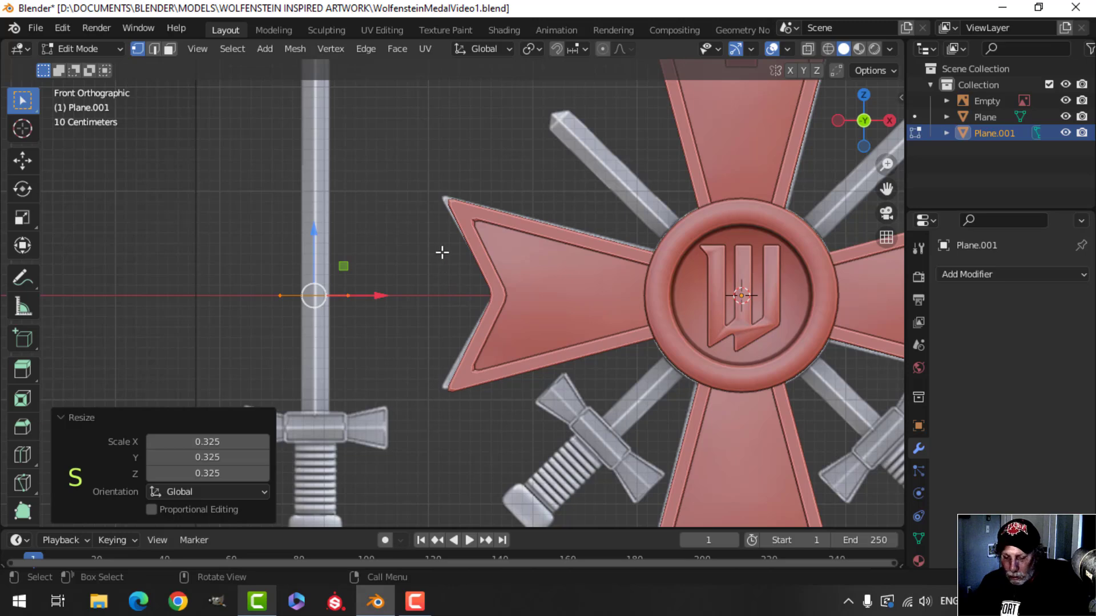
- Rotate the plane 90° about the X axis so it faces the front view
key(r)
key(x)
key(9)
key(0)
key(Return)
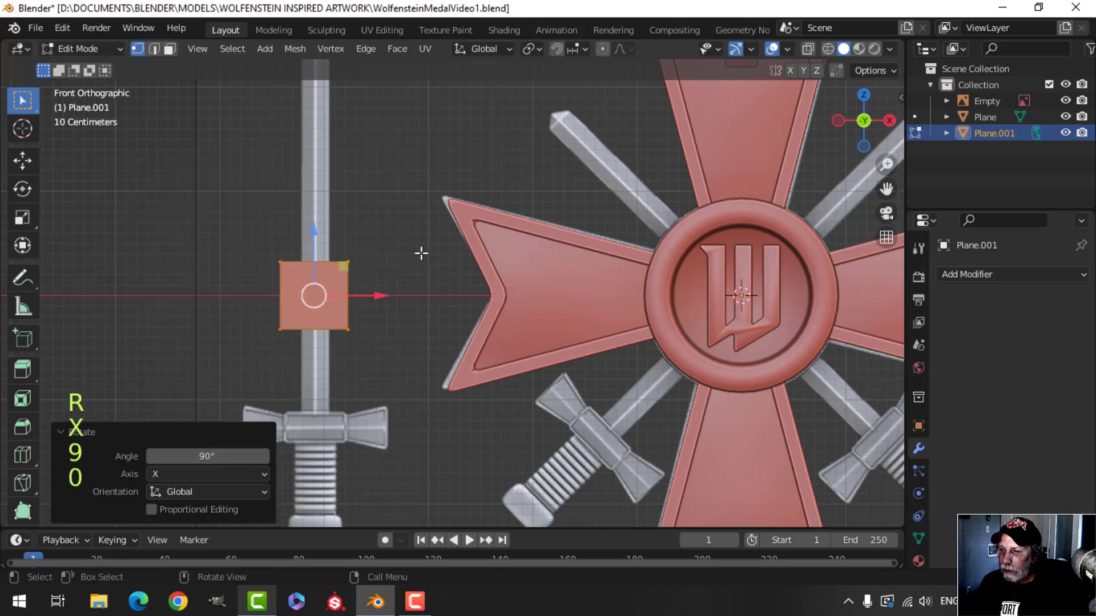
- Rotate the plane 45° about the Y axis into a diamond
scroll(421, 254, up, 3)
shift+middle_drag(420, 254, 488, 268)
key(r)
key(y)
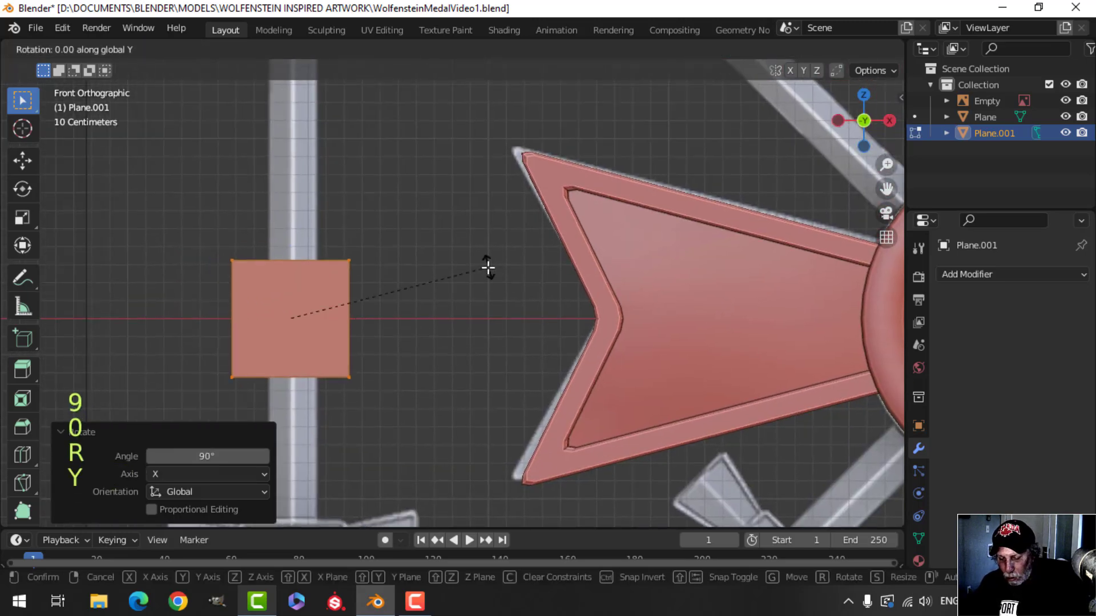
key(4)
key(5)
key(Return)
- Centre the diamond on the sword blade and raise it 2.6802 m along Z to the blade's tip
scroll(423, 289, down, 2)
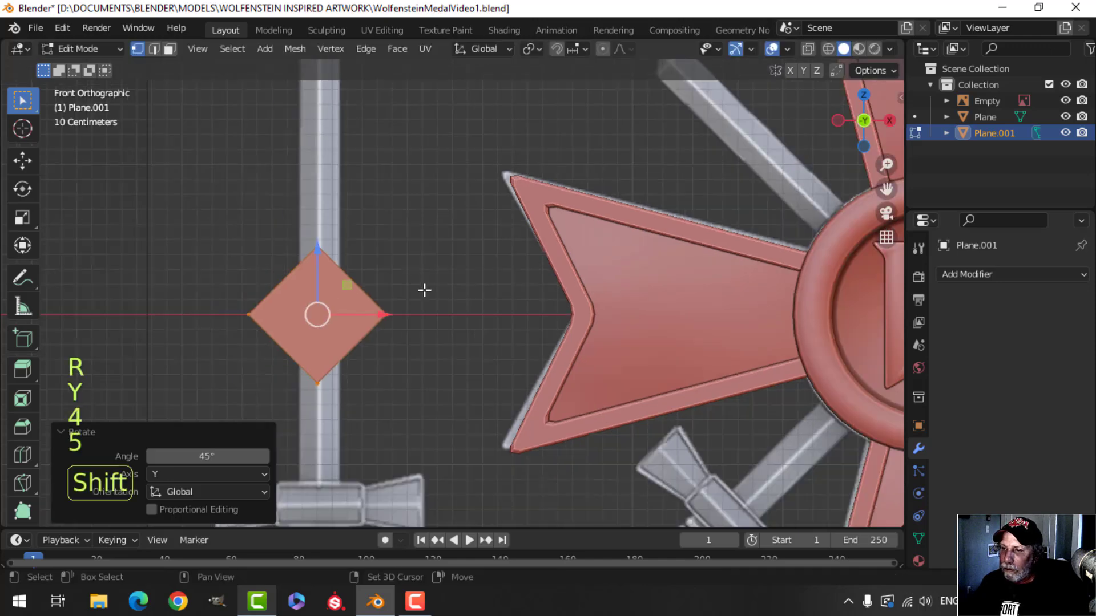
shift+middle_drag(423, 289, 414, 374)
scroll(412, 372, up, 2)
key(g)
click(422, 321)
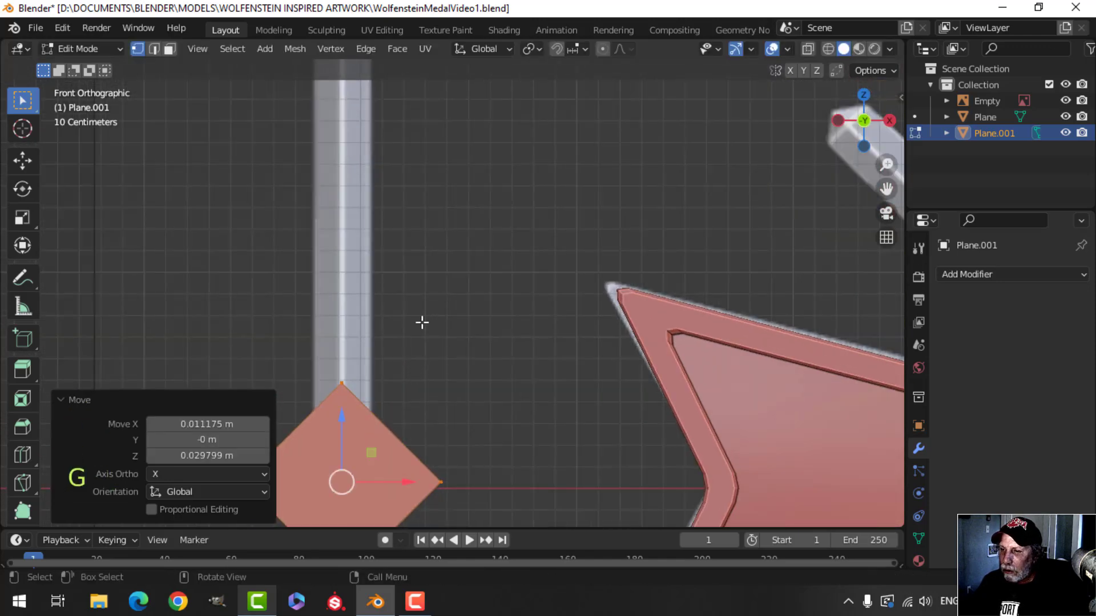
shift+middle_drag(421, 321, 624, 267)
scroll(422, 393, down, 3)
scroll(533, 278, up, 2)
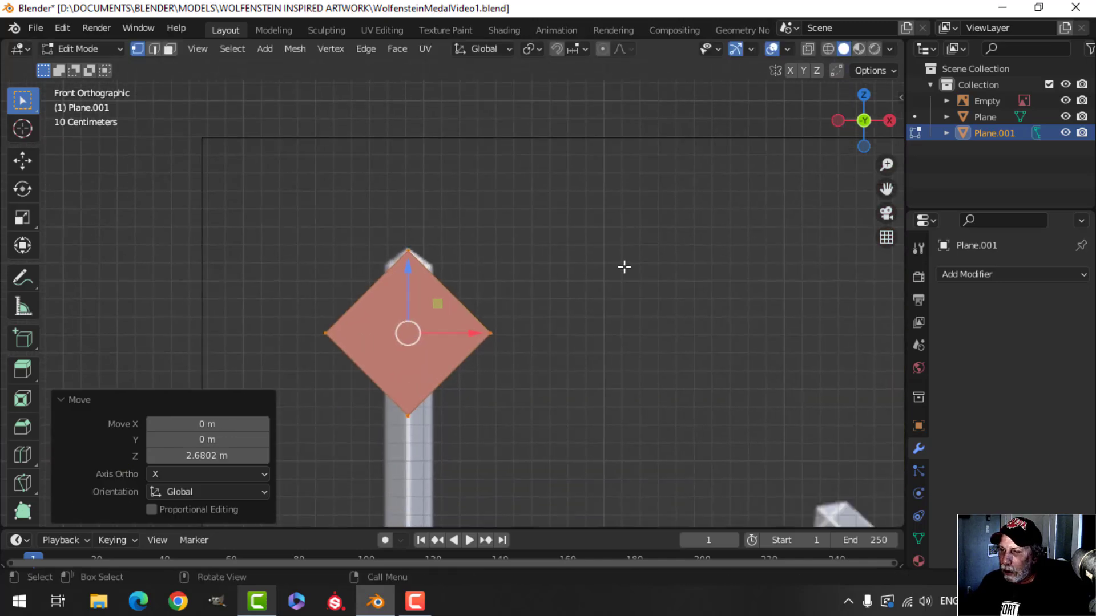
- In wireframe shading, scale the diamond to 0.368 and raise it 0.30395 m along Z towards the blade's tip
key(z)
click(523, 270)
key(s)
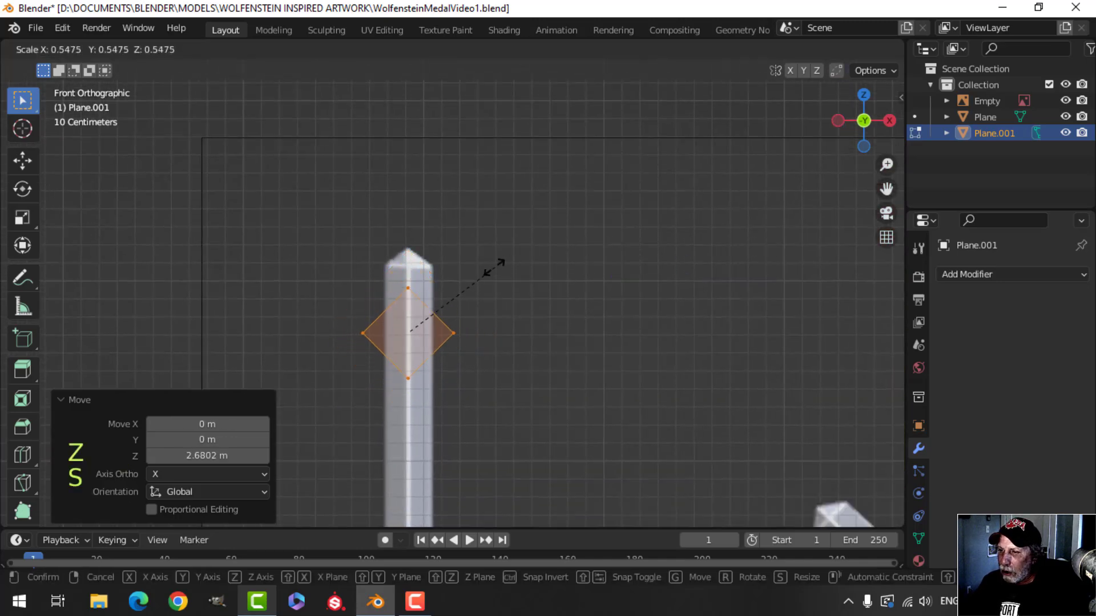
click(461, 272)
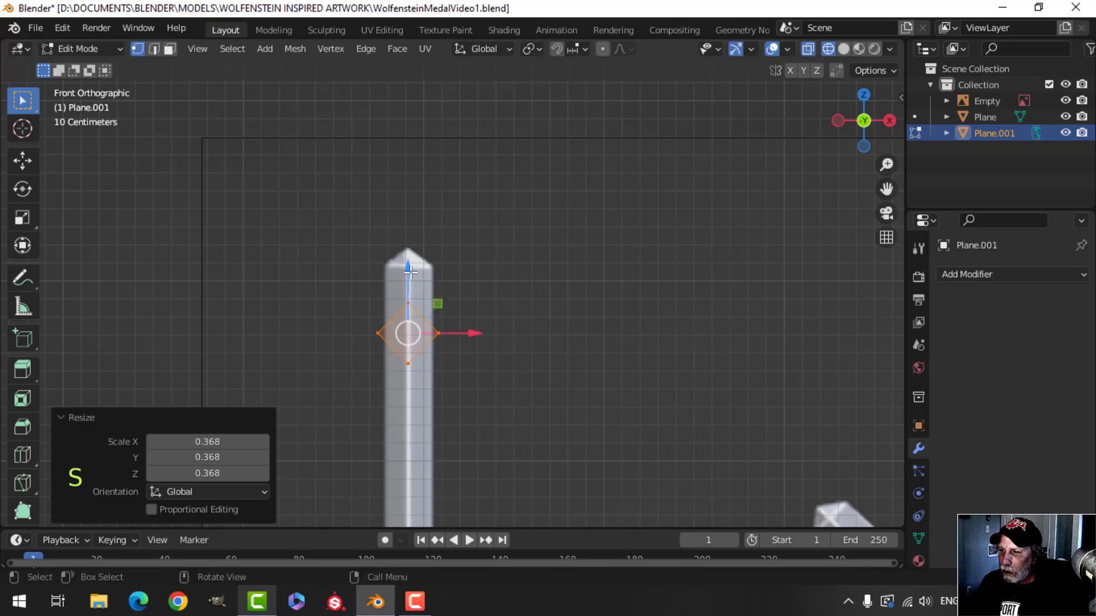
drag(410, 272, 431, 216)
scroll(467, 235, up, 1)
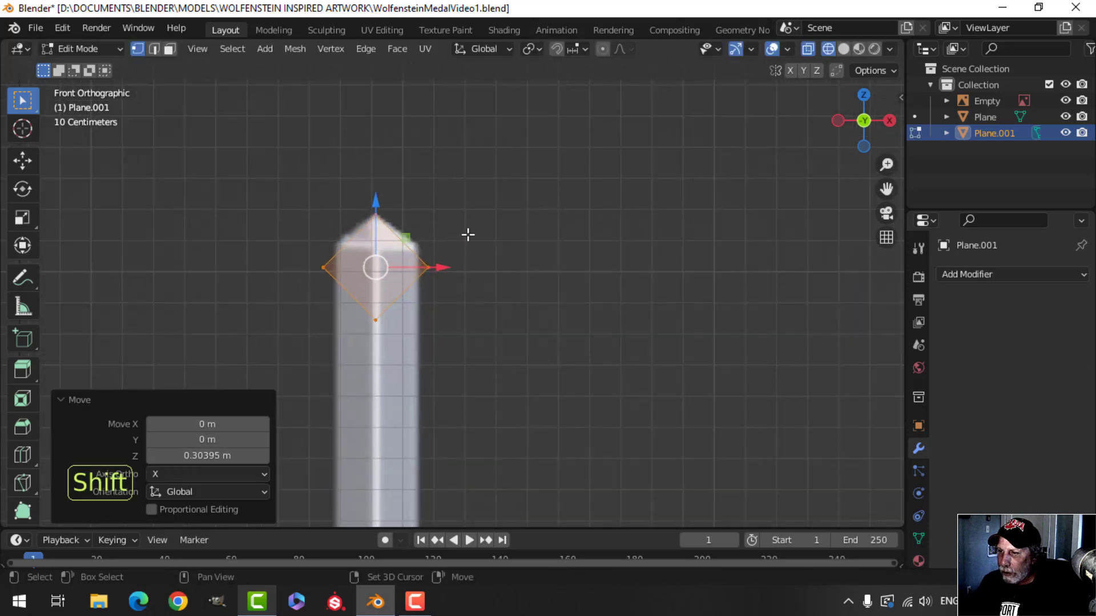
- Scale the diamond to the blade's width at about 0.84 and raise it 0.028742 m along Z onto the point
shift+middle_drag(467, 234, 577, 282)
scroll(577, 281, up, 2)
key(s)
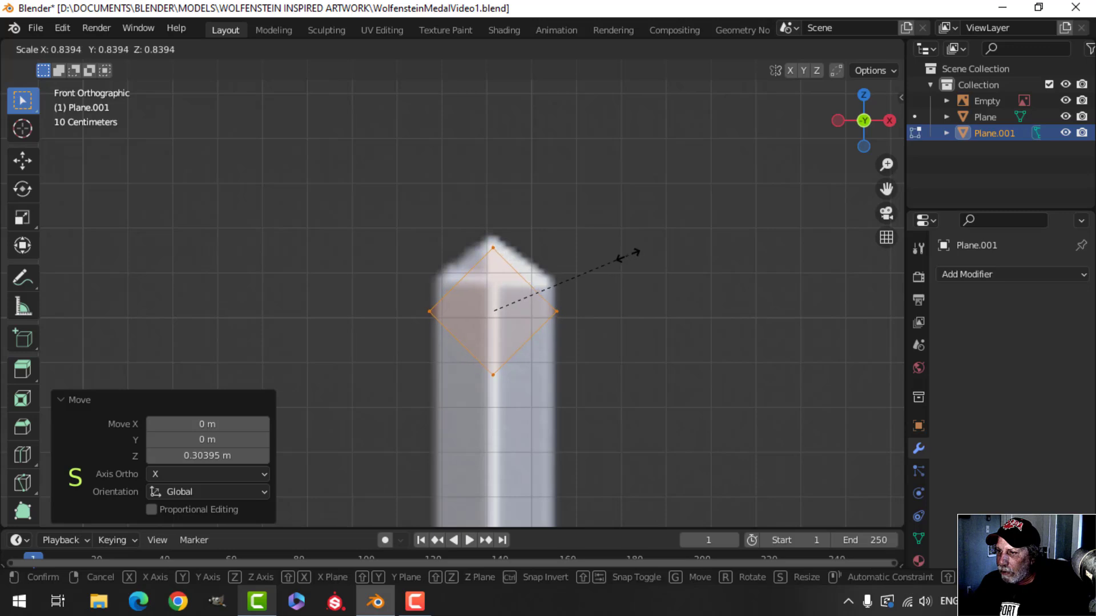
click(628, 255)
drag(493, 247, 493, 233)
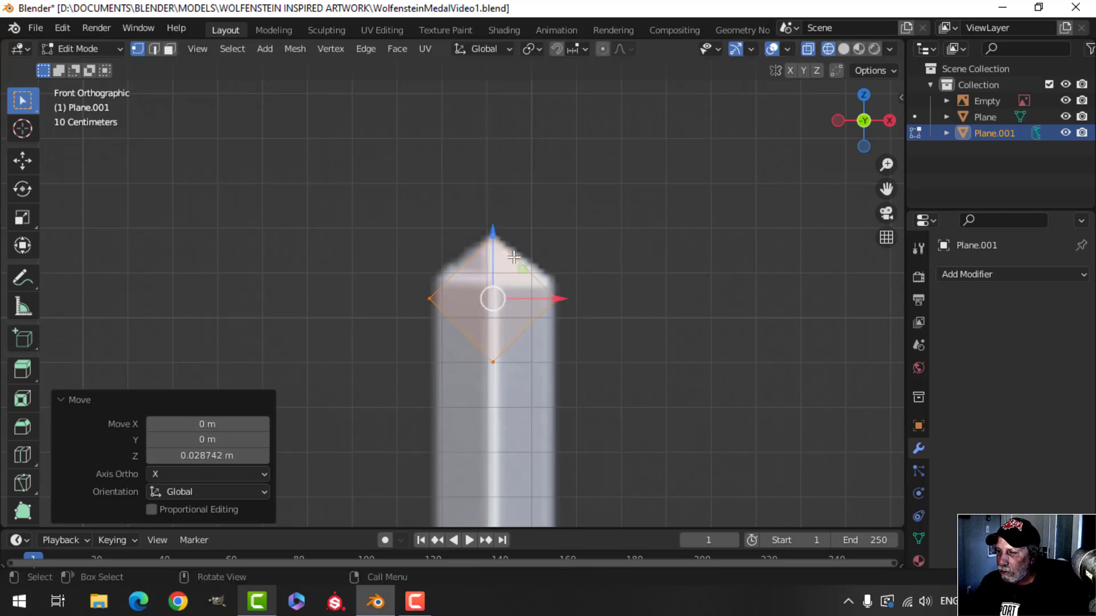
- Raise the diamond's two side corners along Z to the shoulders of the blade's point
key(alt+a)
shift+middle_drag(556, 331, 500, 309)
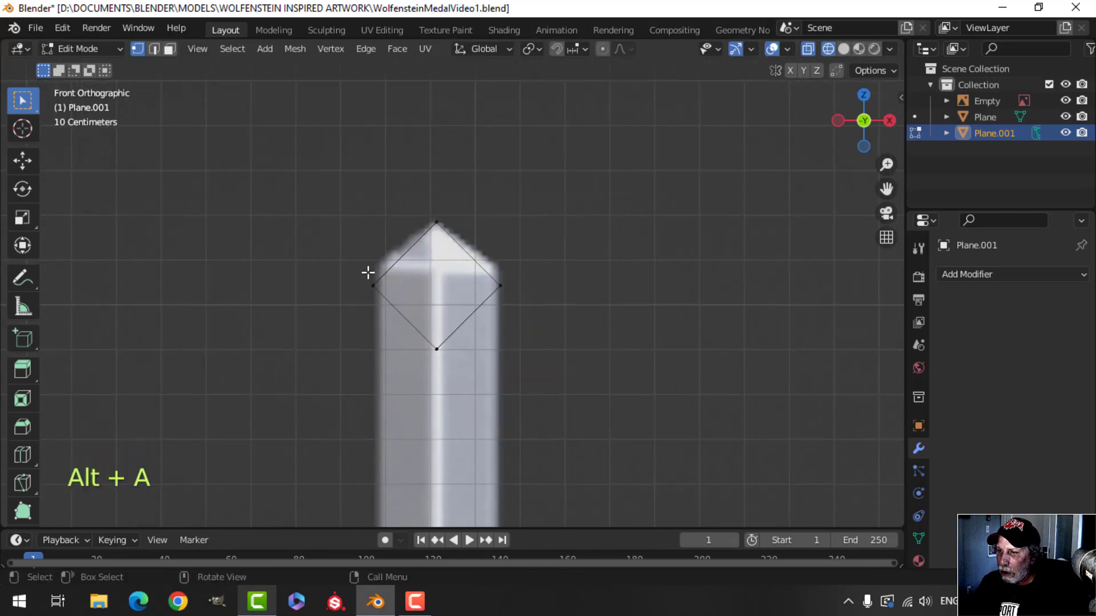
click(383, 281)
drag(440, 231, 438, 201)
- Connect the diamond's two side corners with an edge, fill the whole outline and return to solid shading
key(alt+a)
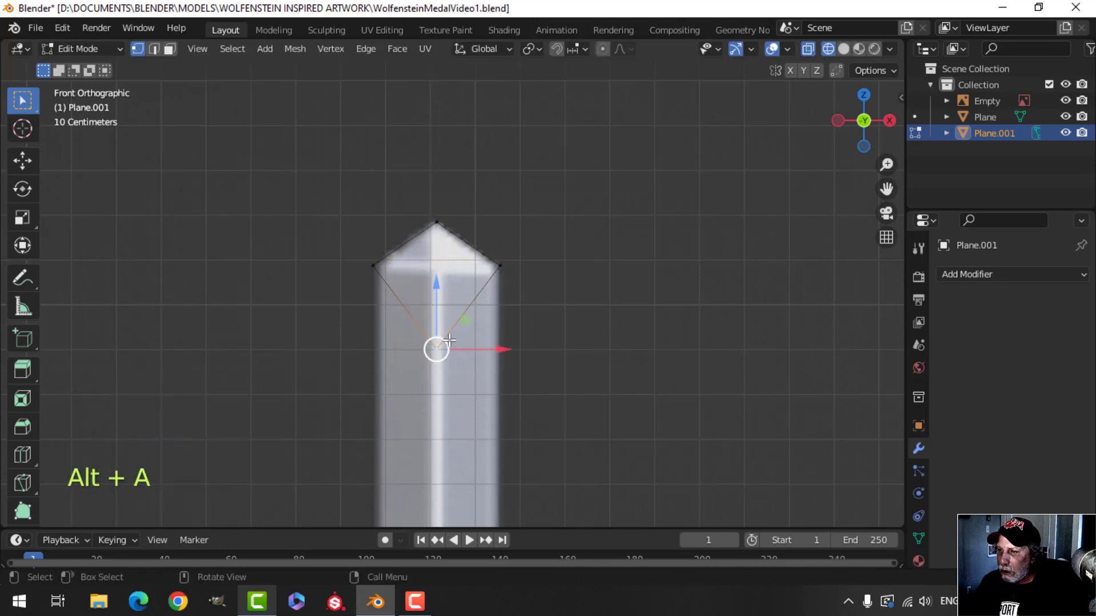
shift+click(500, 265)
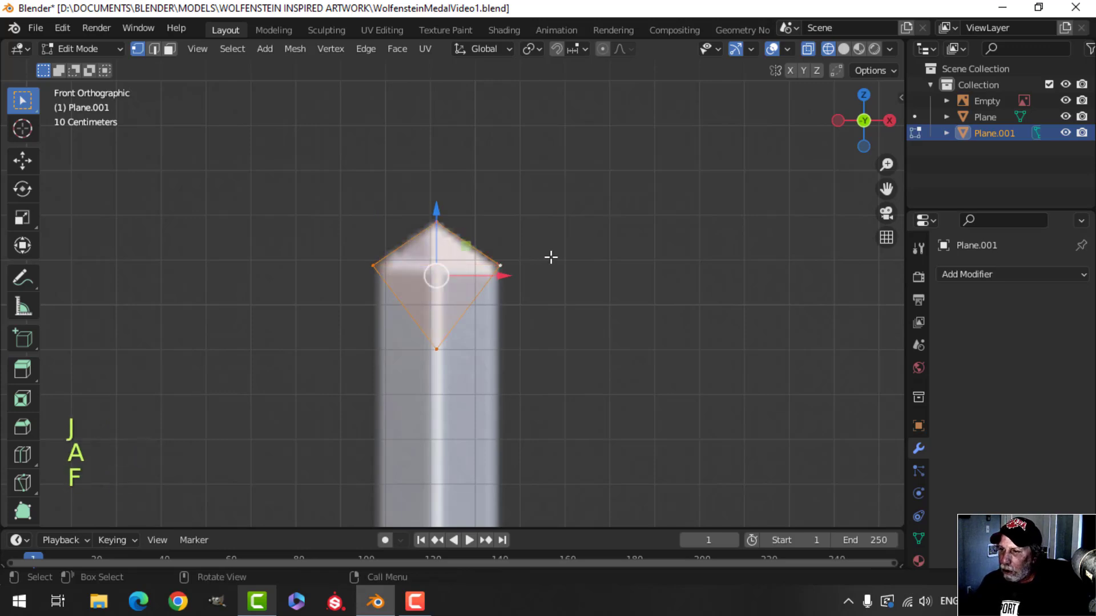
key(z)
click(641, 262)
- Undo the face fill over the whole diamond and check its upper and lower faces separately
mouse_move(498, 258)
middle_down()
mouse_move(506, 281)
mouse_move(528, 285)
mouse_move(423, 297)
middle_up()
key(alt+a)
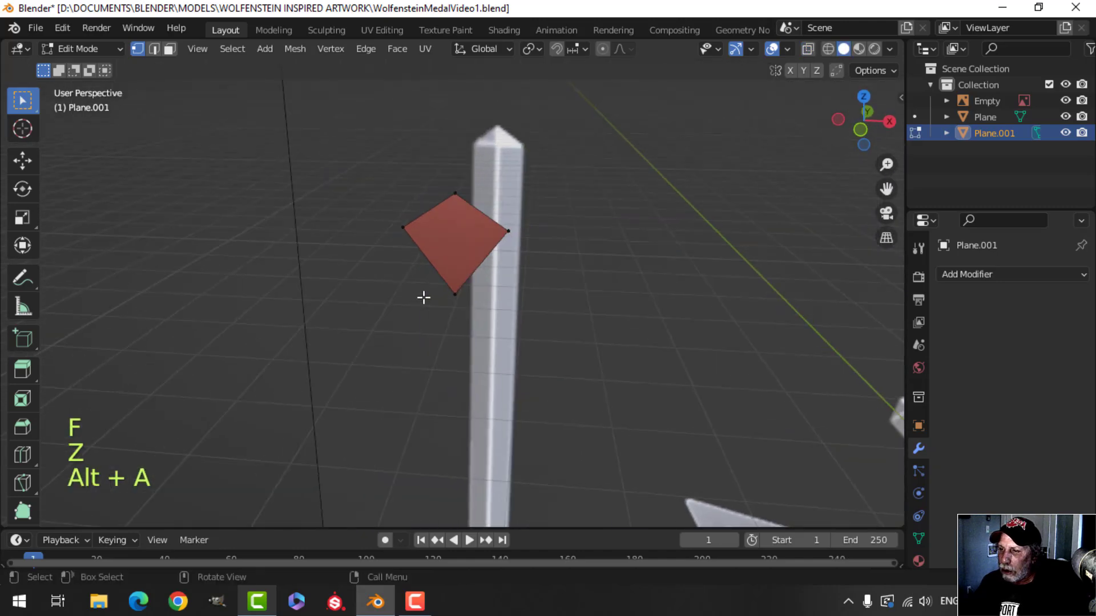
scroll(424, 298, up, 4)
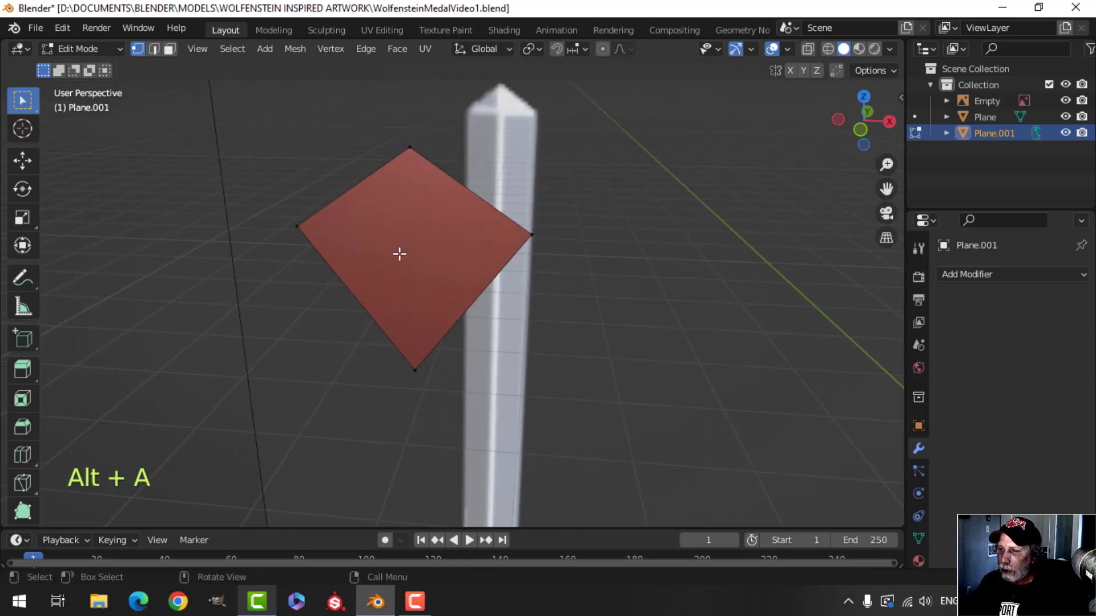
key(ctrl+z)
key(ctrl+z)
key(alt+a)
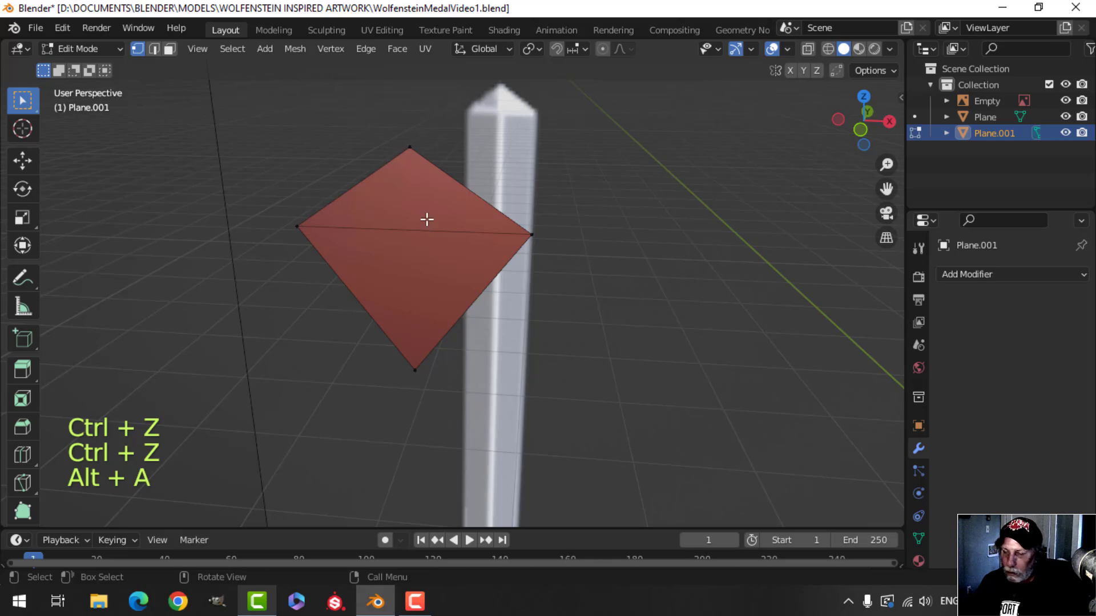
key(3)
click(452, 228)
key(alt+a)
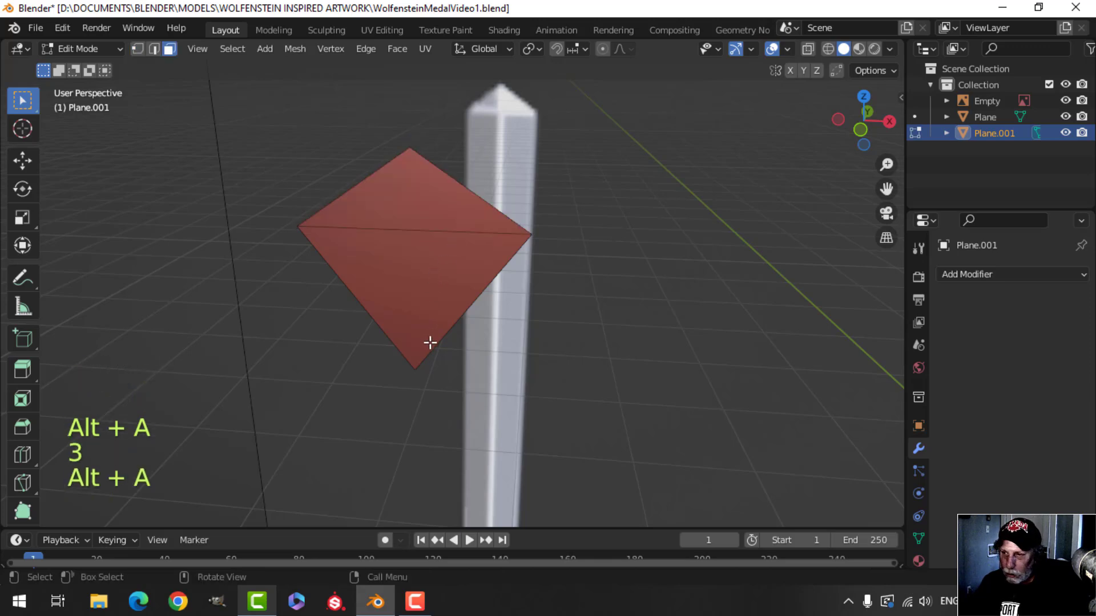
- Try to delete the diamond's bottom vertex before adding a vertical centre edge
key(1)
key(x)
click(378, 307)
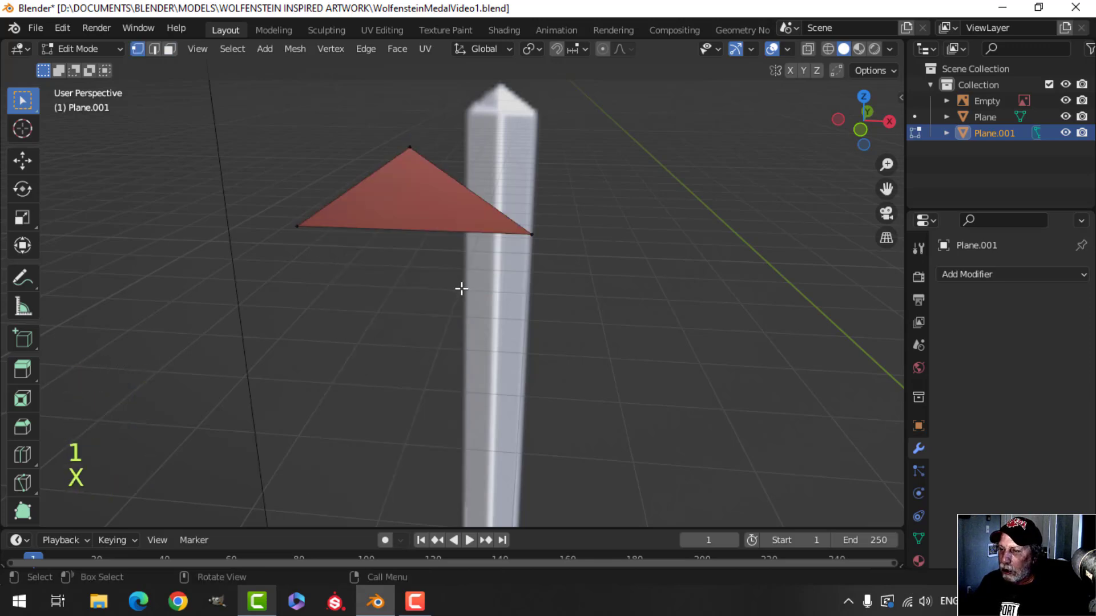
middle_drag(463, 288, 518, 287)
key(ctrl+z)
key(alt+a)
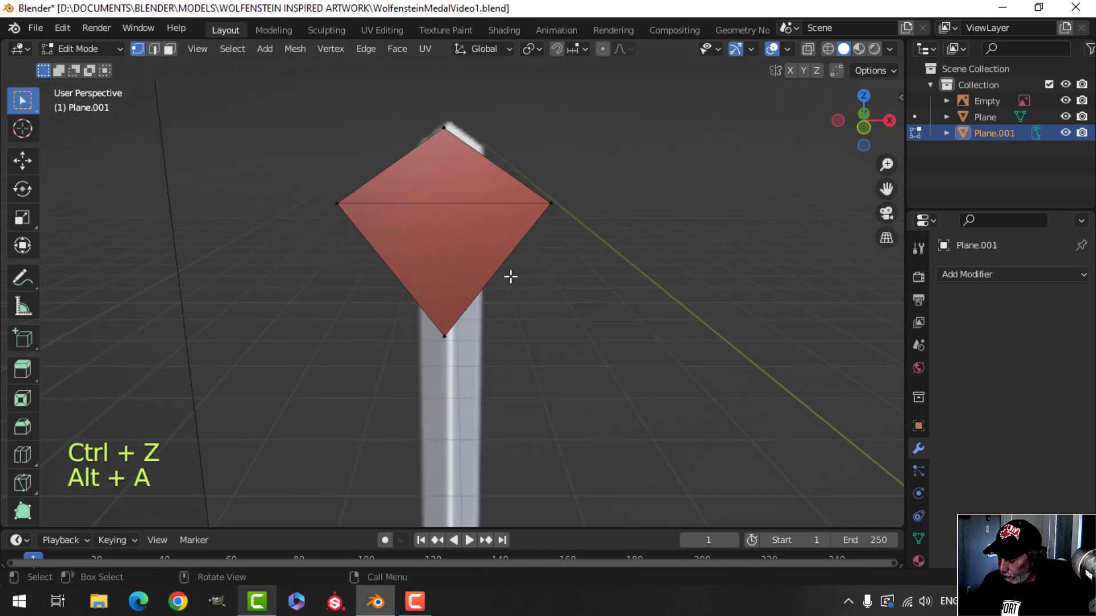
- Connect the diamond's top and bottom corners with a vertical edge and delete the bottom vertex
key(KP_1)
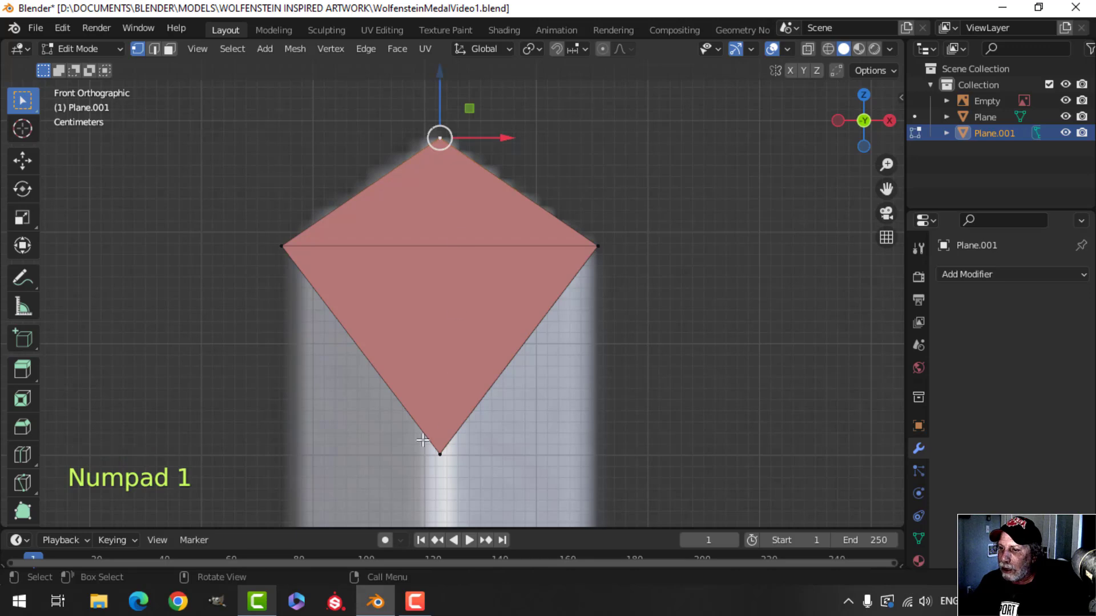
shift+click(423, 439)
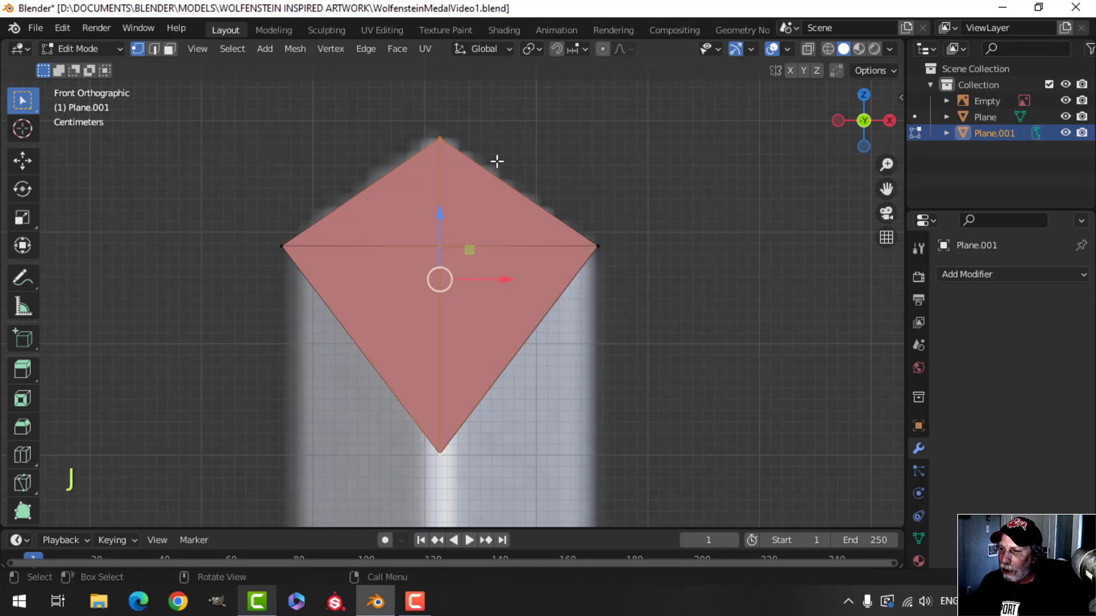
key(x)
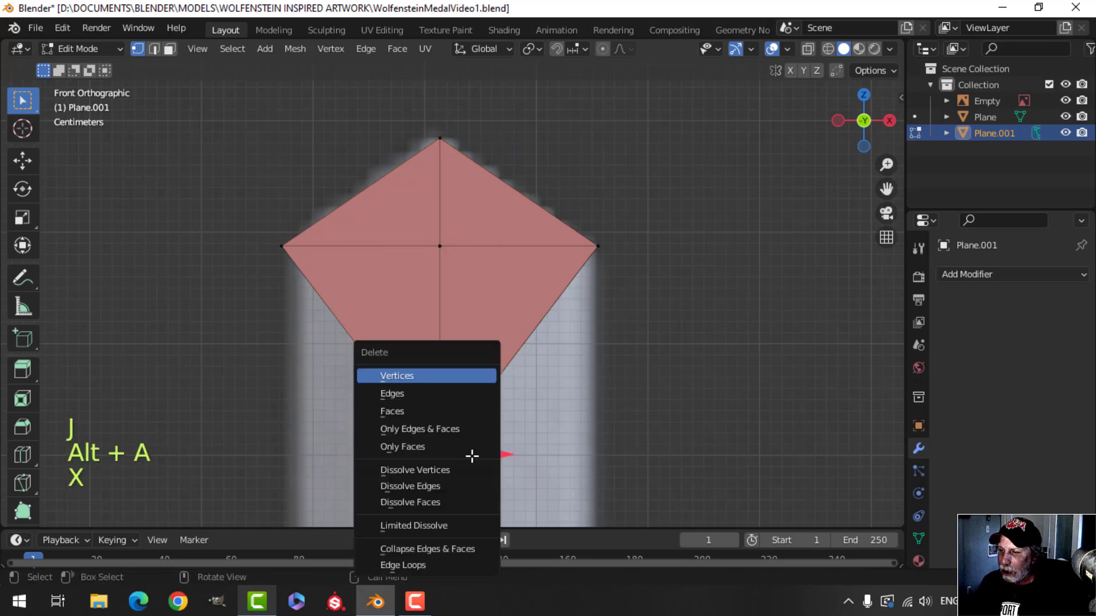
click(424, 376)
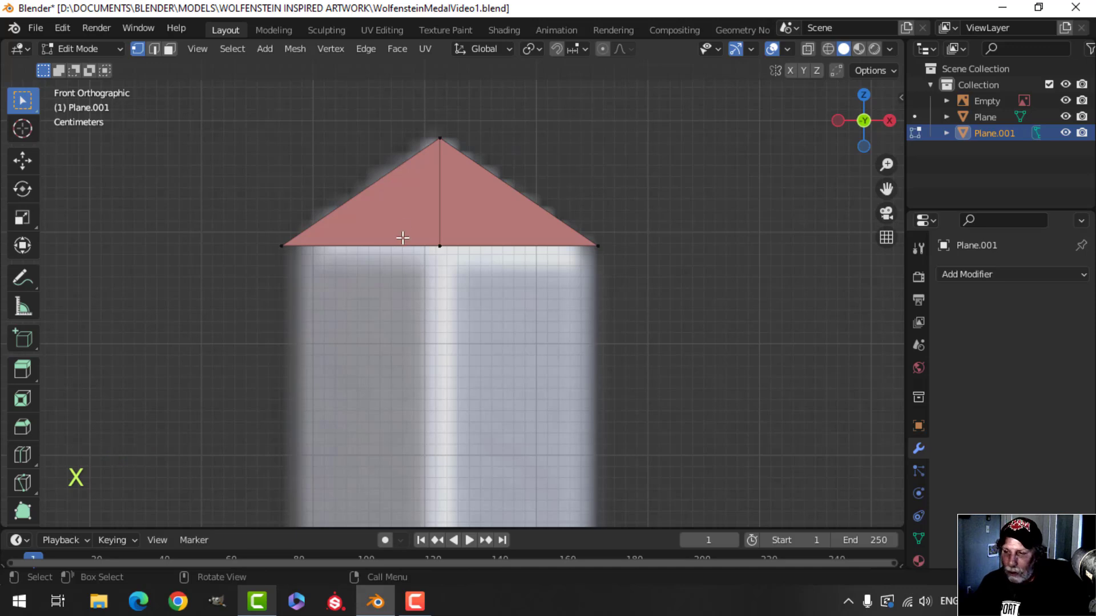
- Extrude both triangular tip faces along their normal to give the sword tip a small thickness
key(3)
key(alt+a)
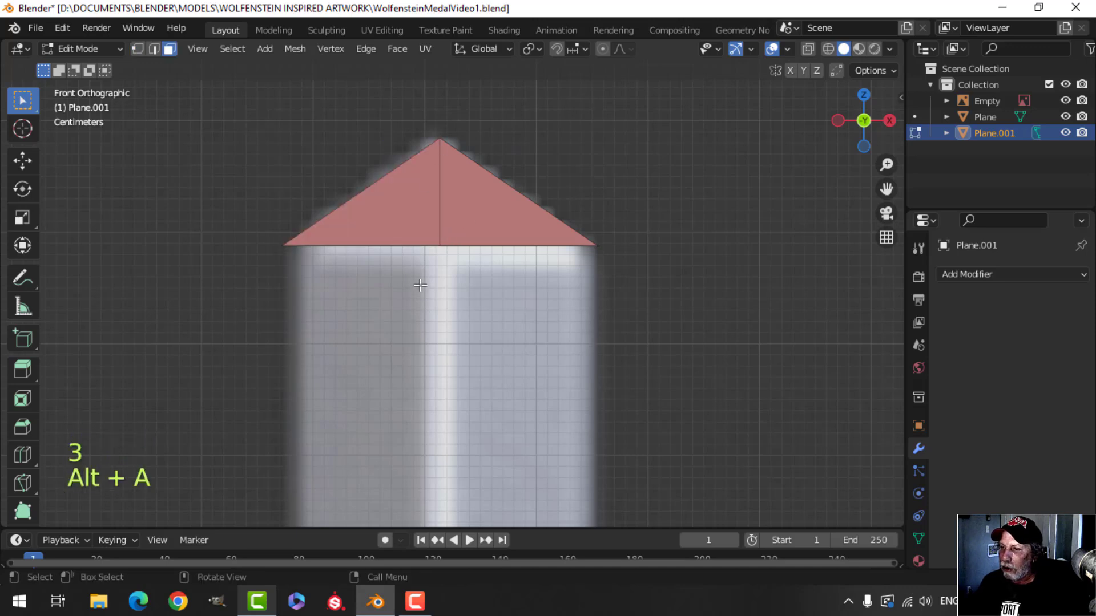
key(a)
middle_drag(685, 293, 431, 355)
scroll(509, 350, down, 3)
scroll(493, 347, down, 2)
shift+middle_drag(603, 337, 473, 349)
scroll(418, 342, up, 3)
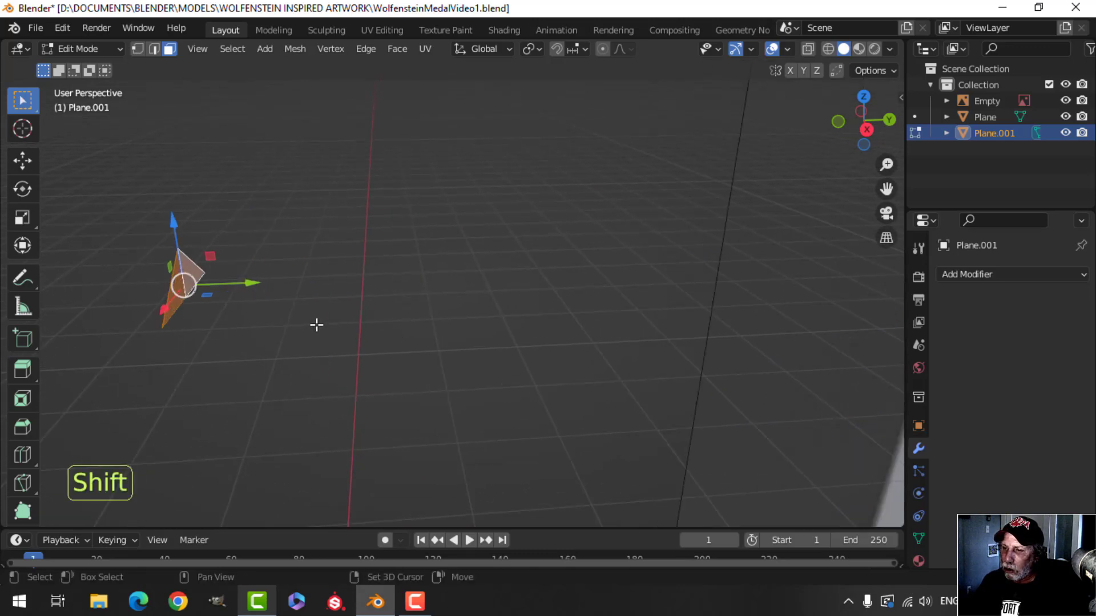
scroll(451, 350, up, 1)
shift+middle_drag(316, 325, 536, 345)
key(e)
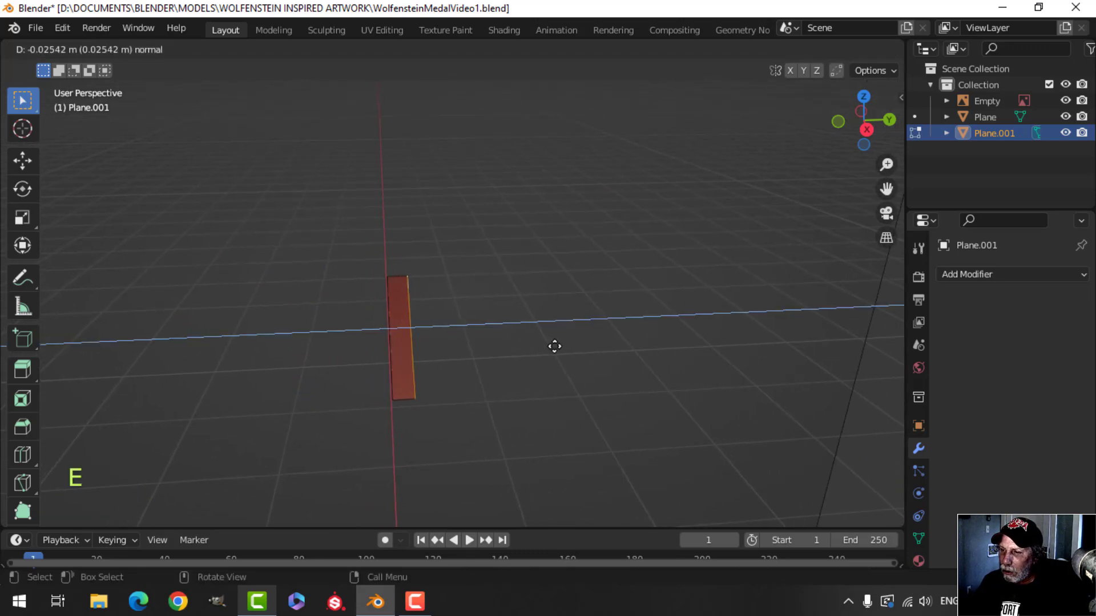
click(556, 347)
- Recalculate the normals of the whole tip mesh
key(a)
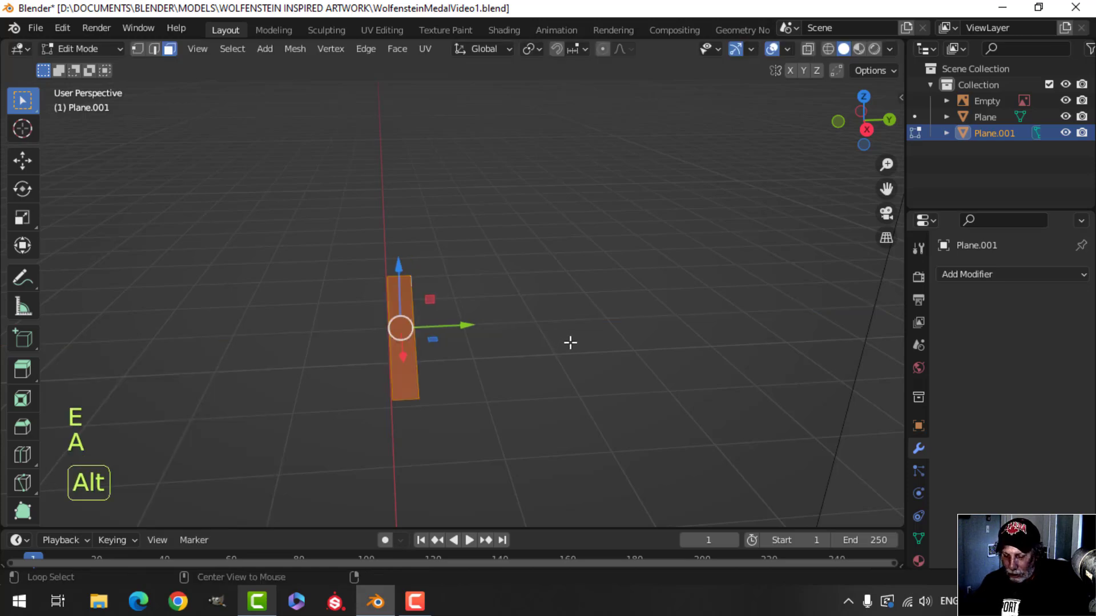
key(alt+n)
click(550, 332)
key(alt+a)
- Extrude the tip's two bottom faces 2.345 m downward along the blade in front view
middle_drag(457, 411, 547, 324)
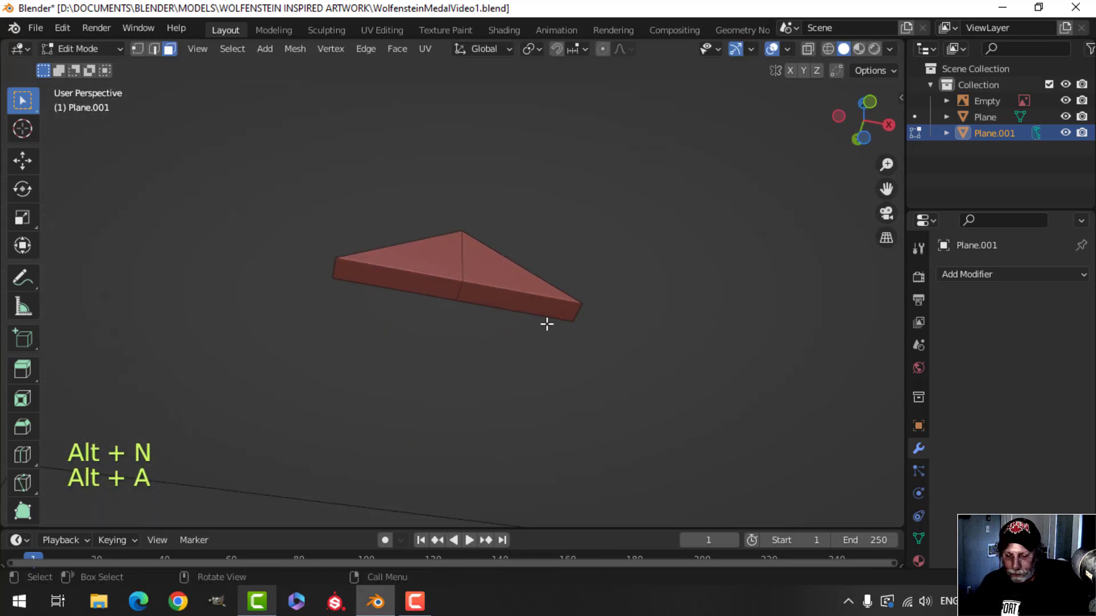
click(435, 289)
shift+click(564, 306)
key(KP_1)
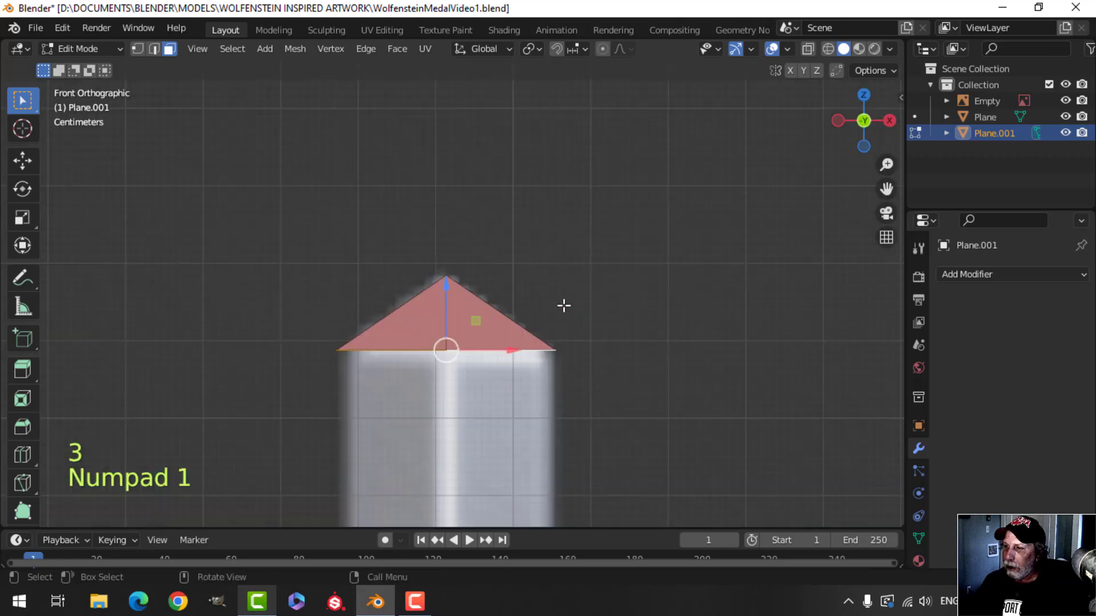
scroll(563, 306, down, 5)
shift+middle_drag(533, 404, 553, 286)
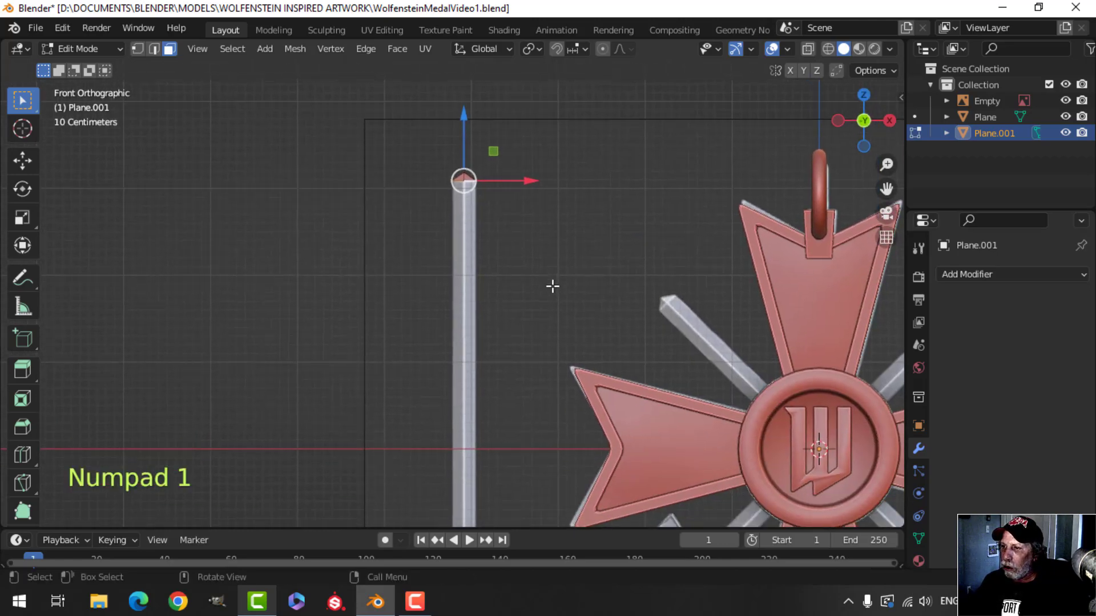
key(e)
drag(460, 323, 460, 324)
- Lower the blade's bottom faces a further 1.8816 m along Z to the top of the reference guard
shift+middle_drag(536, 359, 536, 196)
drag(461, 165, 462, 240)
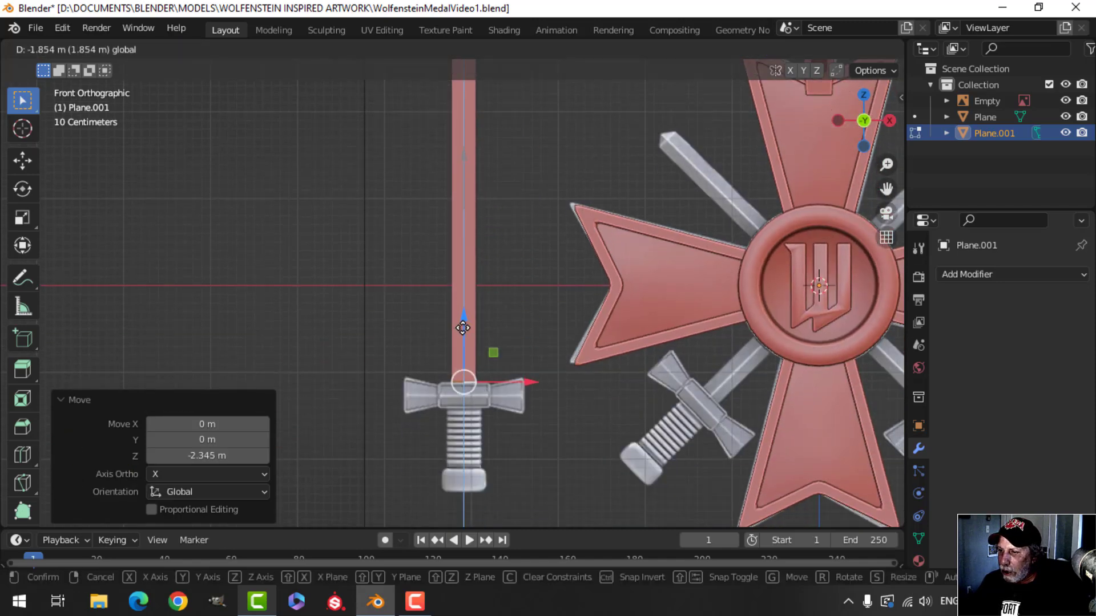
drag(464, 330, 464, 318)
scroll(614, 323, up, 2)
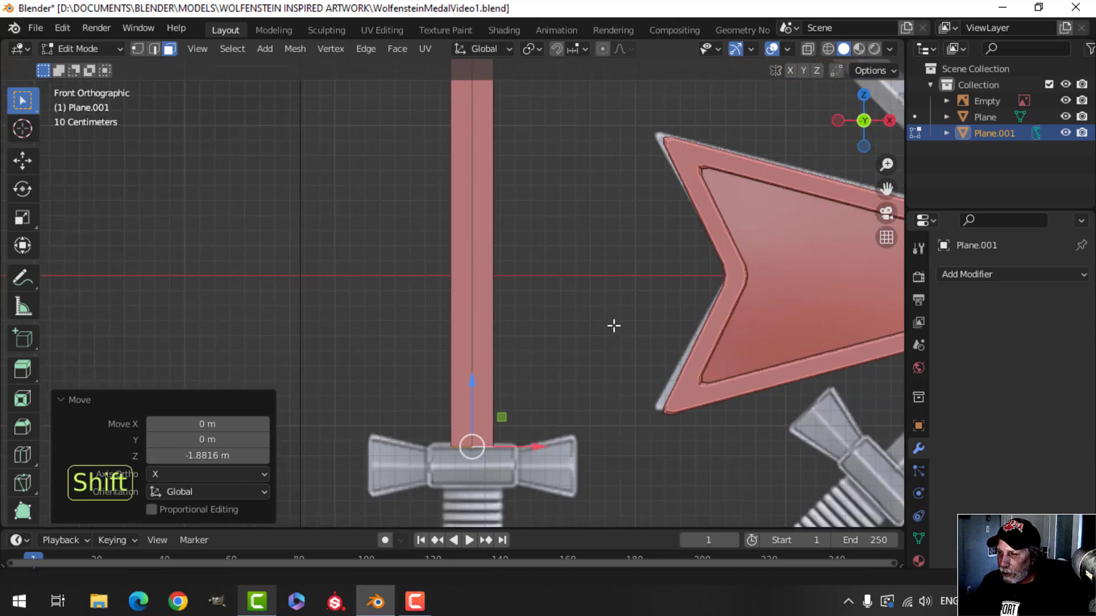
shift+middle_drag(614, 323, 588, 223)
- Pull the blade's front centre edge outward along Y to form a raised ridge
key(alt+a)
middle_drag(450, 269, 495, 346)
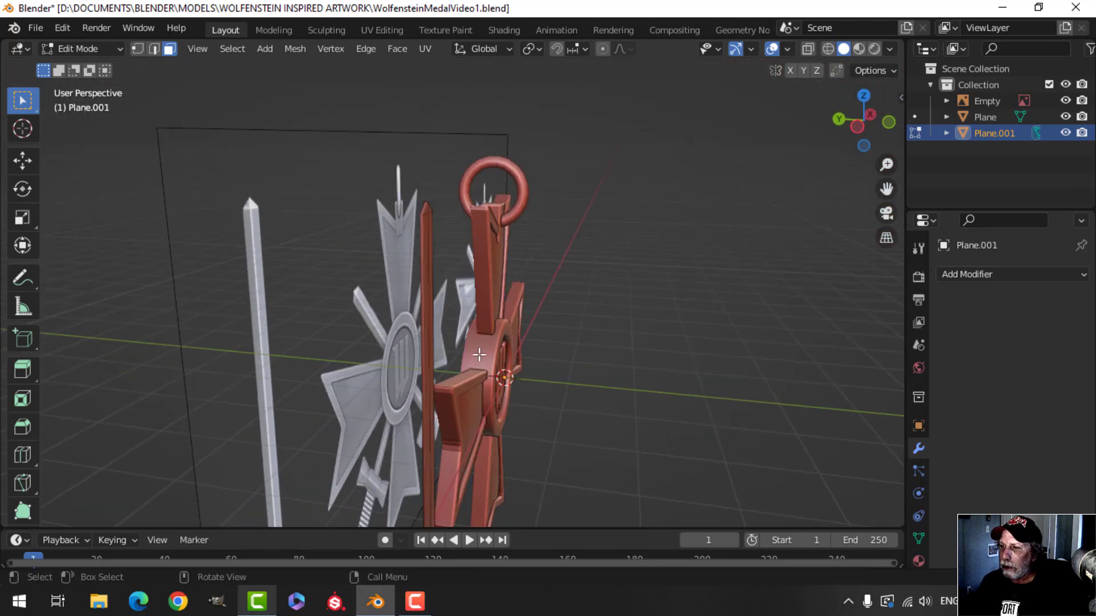
scroll(508, 393, up, 1)
shift+middle_drag(508, 393, 524, 438)
scroll(532, 427, up, 1)
scroll(524, 437, up, 1)
shift+middle_drag(524, 437, 534, 387)
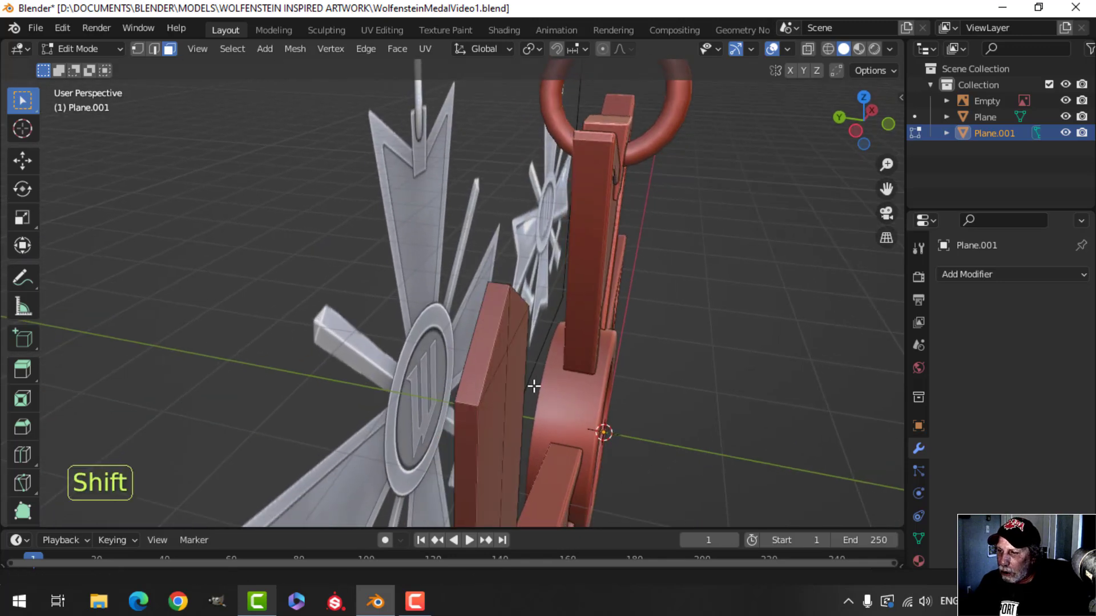
middle_drag(518, 292, 503, 326)
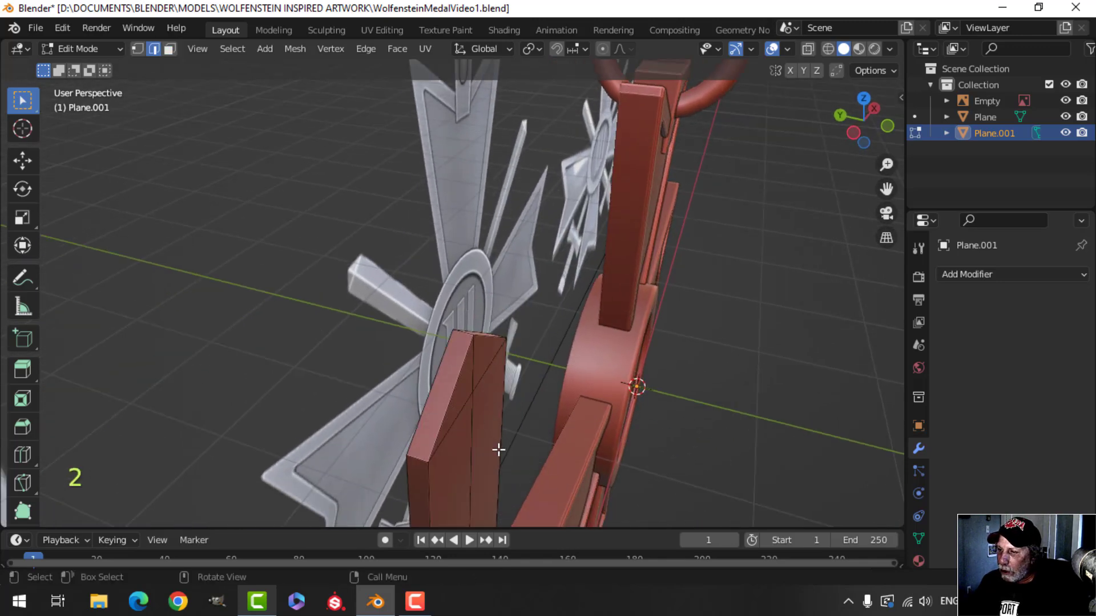
shift+middle_drag(499, 451, 441, 342)
drag(367, 326, 380, 326)
key(alt+a)
- Push the tip's front apex vertex back along Y to slope the point, and inspect the blade in Object Mode
middle_drag(379, 326, 502, 464)
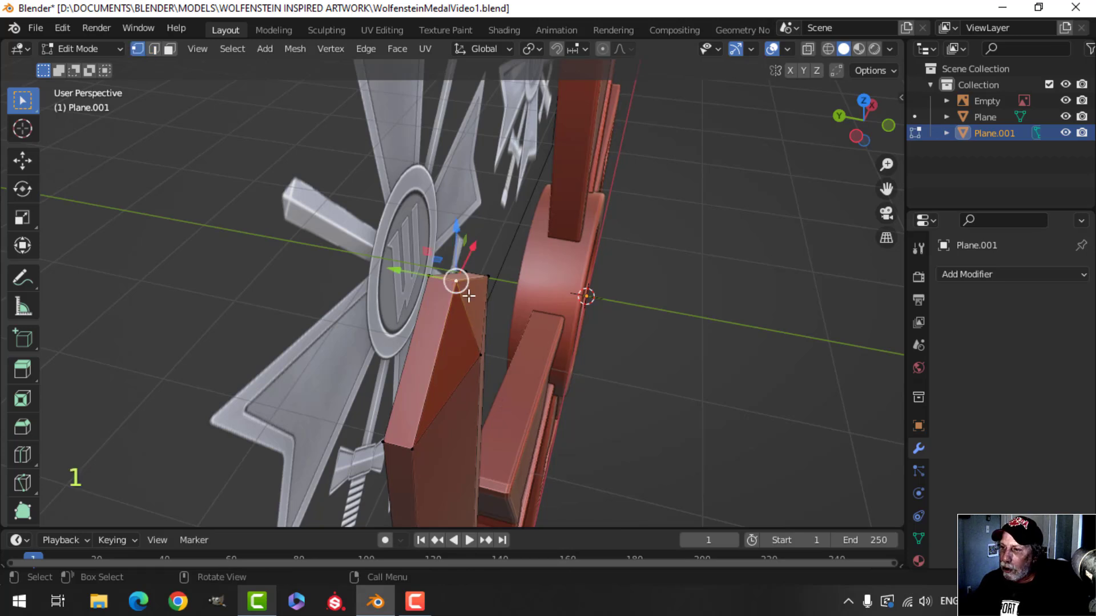
middle_drag(468, 296, 503, 353)
drag(437, 284, 409, 279)
key(Tab)
middle_drag(409, 279, 492, 391)
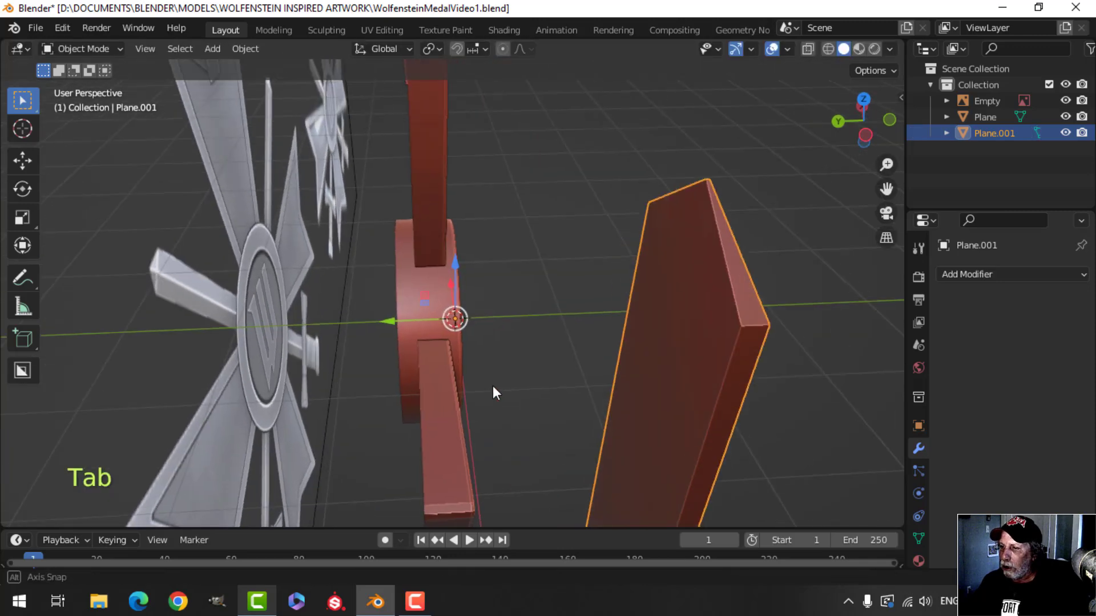
key(alt+a)
middle_drag(624, 391, 296, 308)
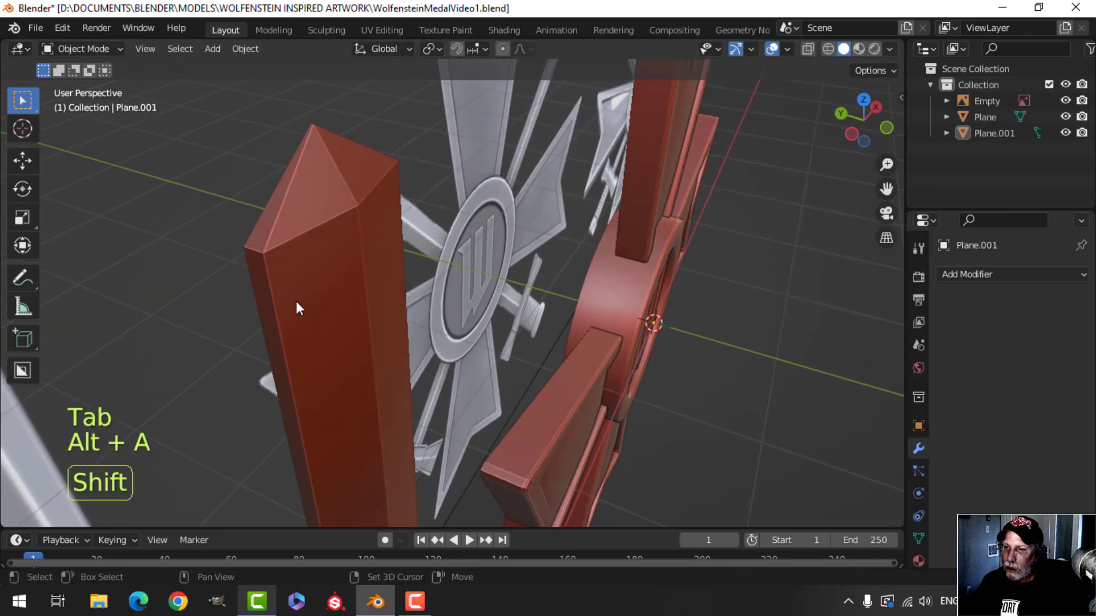
middle_drag(284, 265, 382, 289)
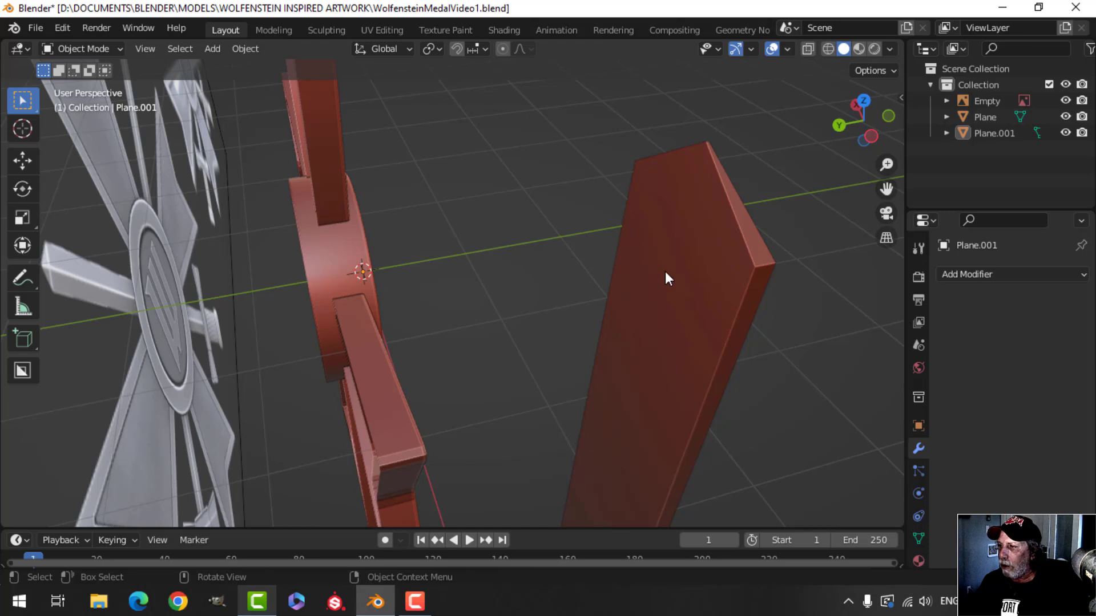
- Delete all the flat faces on the back of the sword blade, including those on its tip
key(Tab)
shift+middle_drag(680, 299, 675, 279)
key(alt+a)
key(3)
key(c)
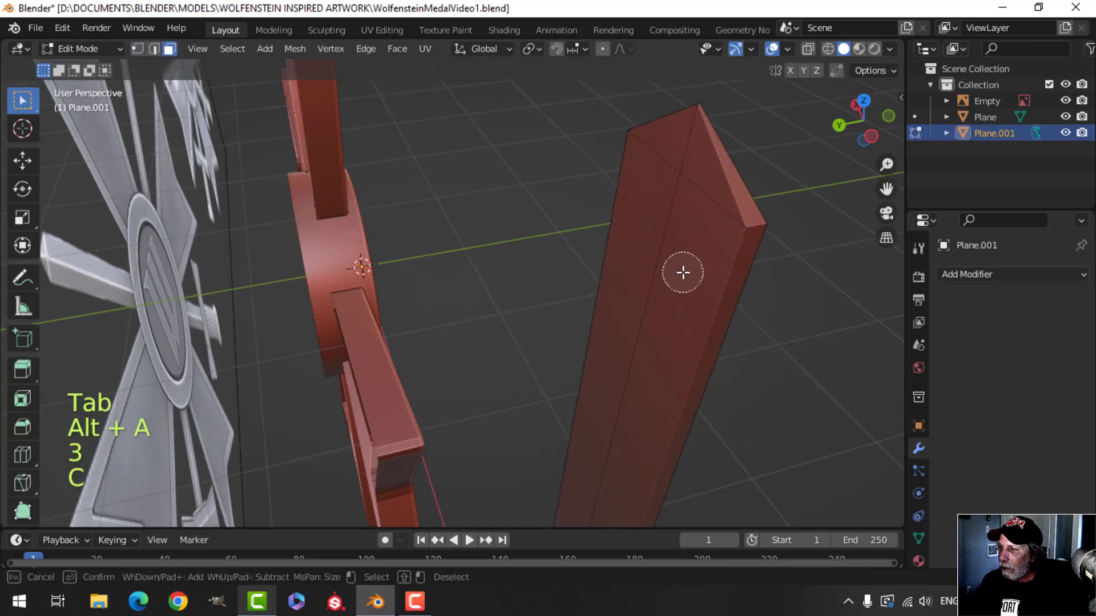
mouse_move(682, 272)
mouse_down()
mouse_move(670, 225)
mouse_move(682, 169)
mouse_up()
key(Escape)
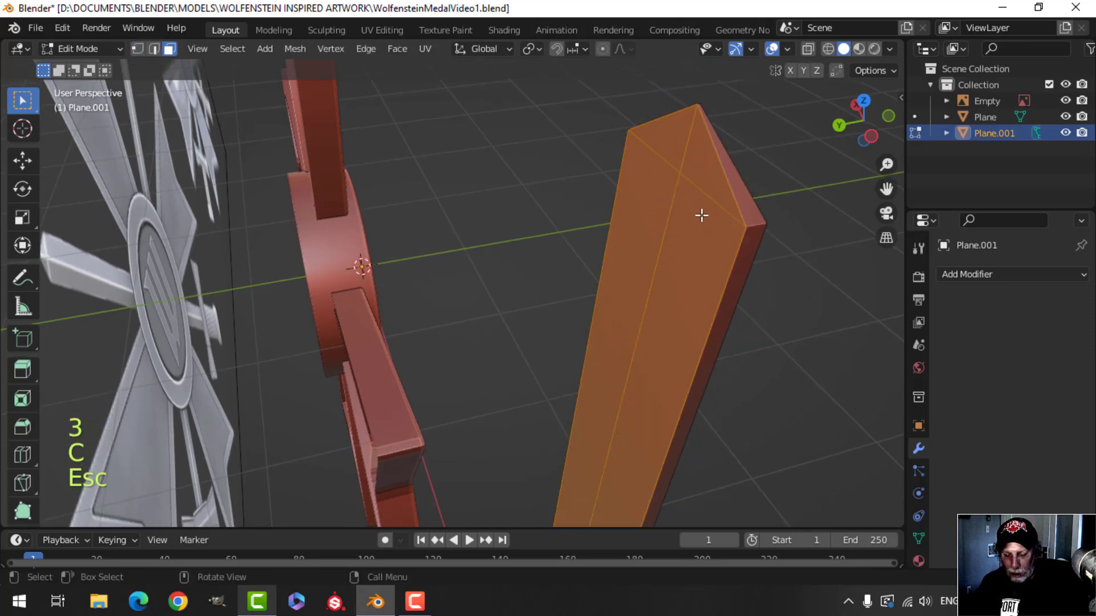
key(x)
click(679, 252)
key(Tab)
middle_drag(729, 247, 450, 250)
key(alt+a)
- Snap the 3D cursor to the centre of the blade's bottom end, working in front wireframe view
scroll(441, 407, down, 1)
scroll(450, 250, down, 3)
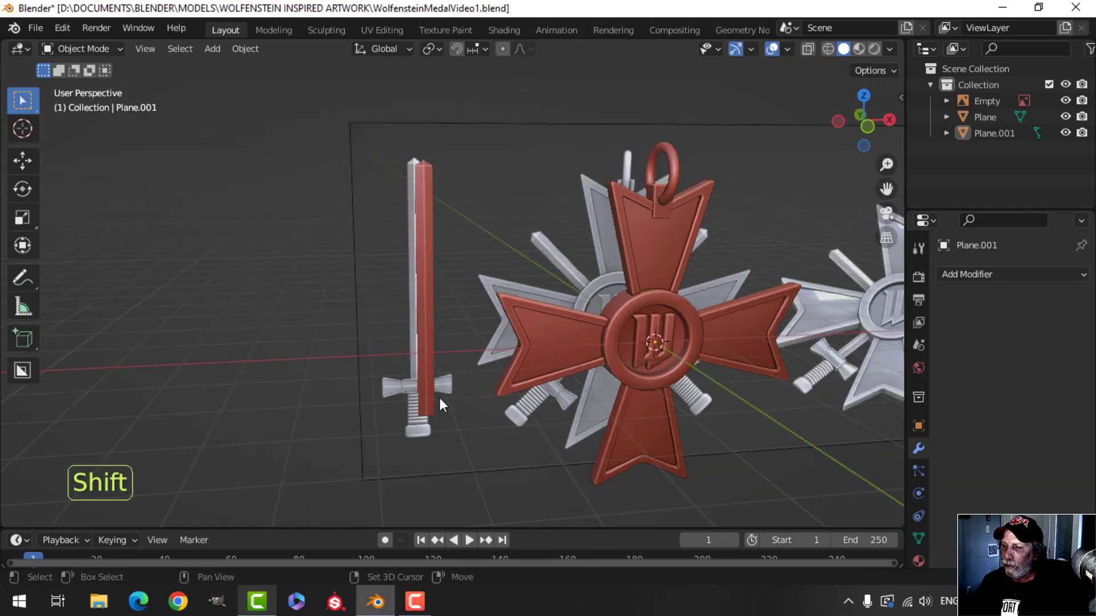
scroll(451, 303, up, 3)
shift+middle_drag(440, 398, 477, 242)
key(KP_1)
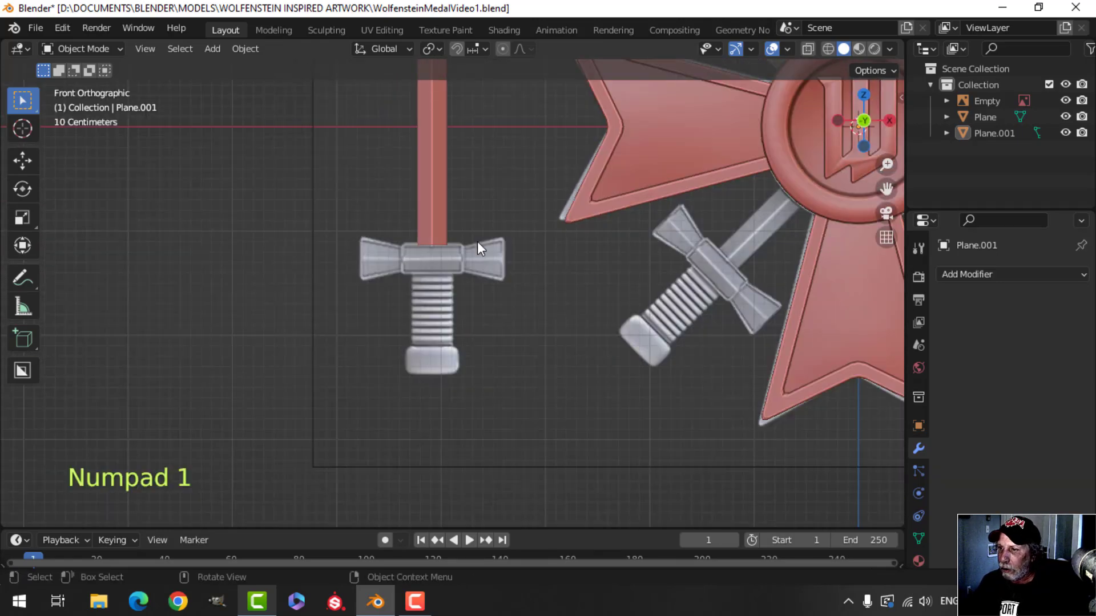
scroll(443, 259, up, 2)
click(453, 227)
key(Tab)
key(z)
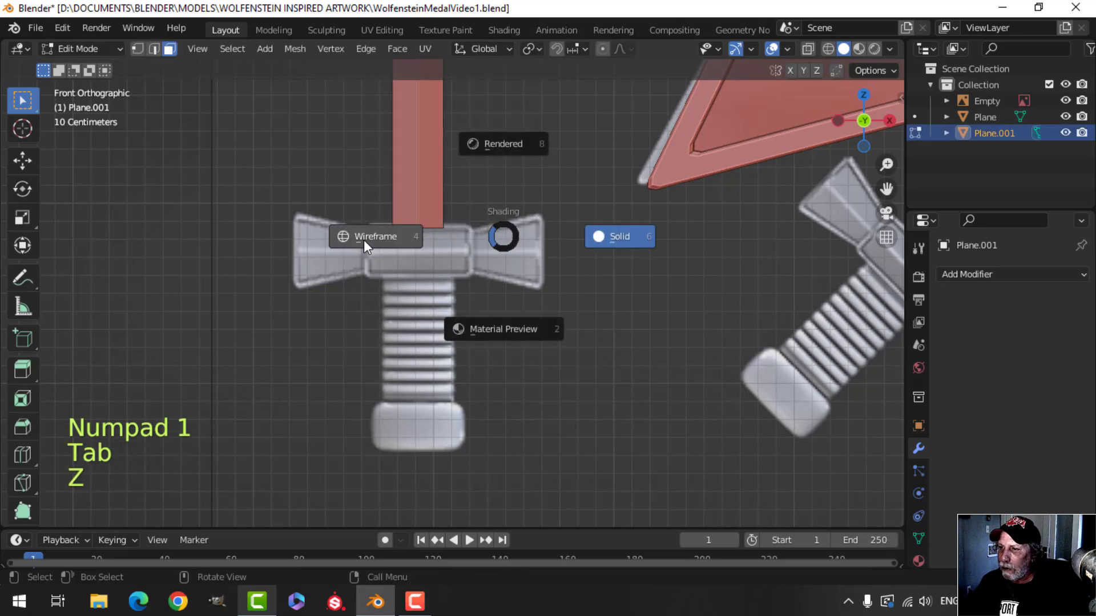
click(364, 239)
key(b)
key(shift+s)
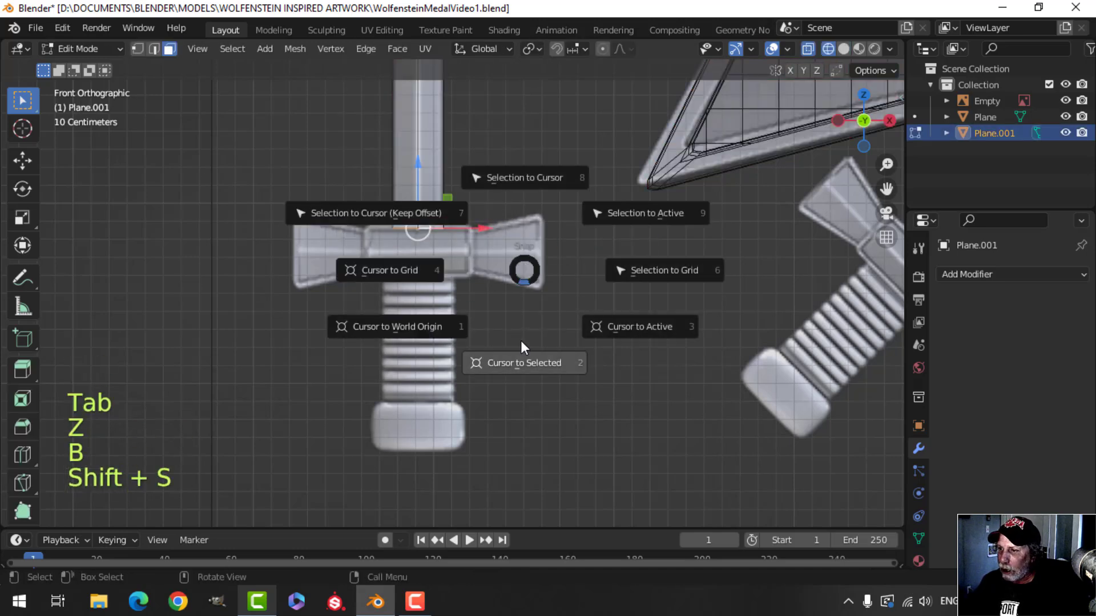
click(520, 342)
key(Tab)
- Add a plane at the 3D cursor and scale it to 0.301 to match the width of the guard's centre block
scroll(481, 311, up, 3)
key(alt+a)
shift+middle_drag(482, 318, 539, 328)
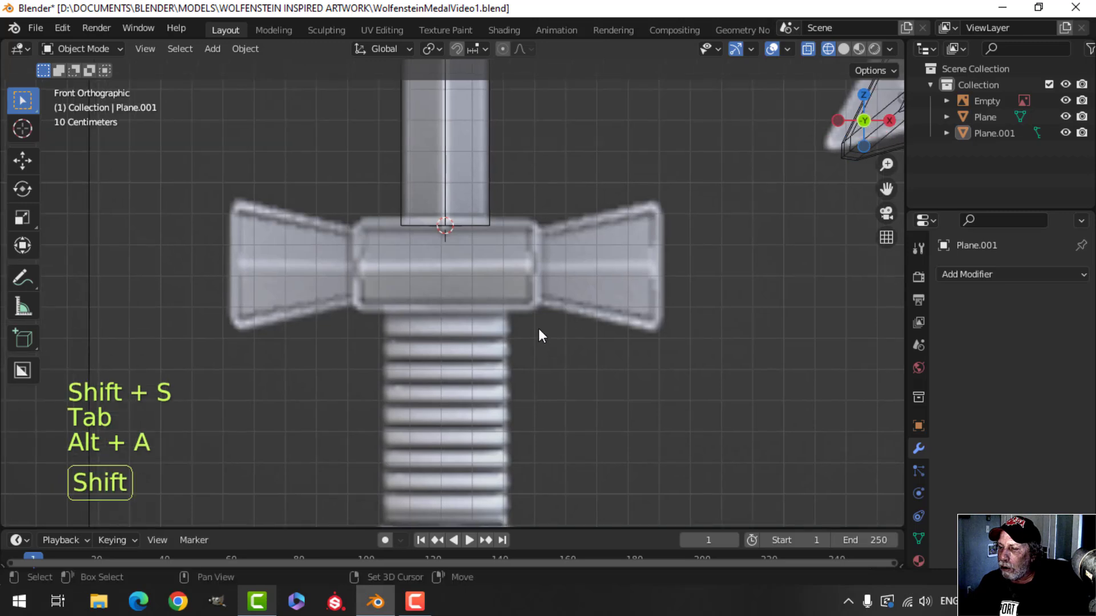
key(shift+a)
mouse_move(501, 241)
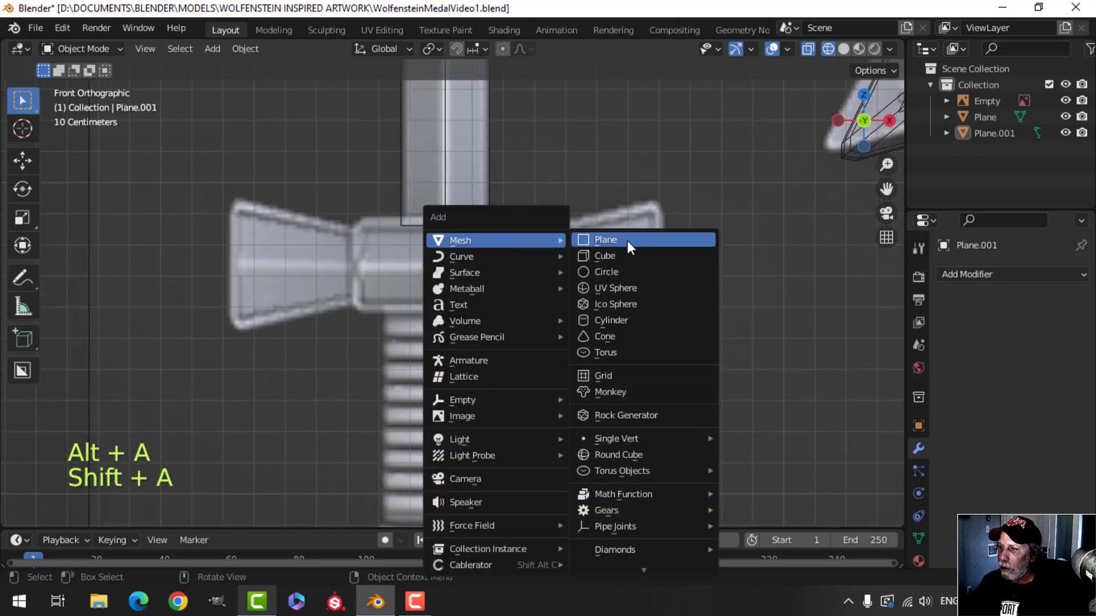
click(628, 241)
key(Tab)
key(s)
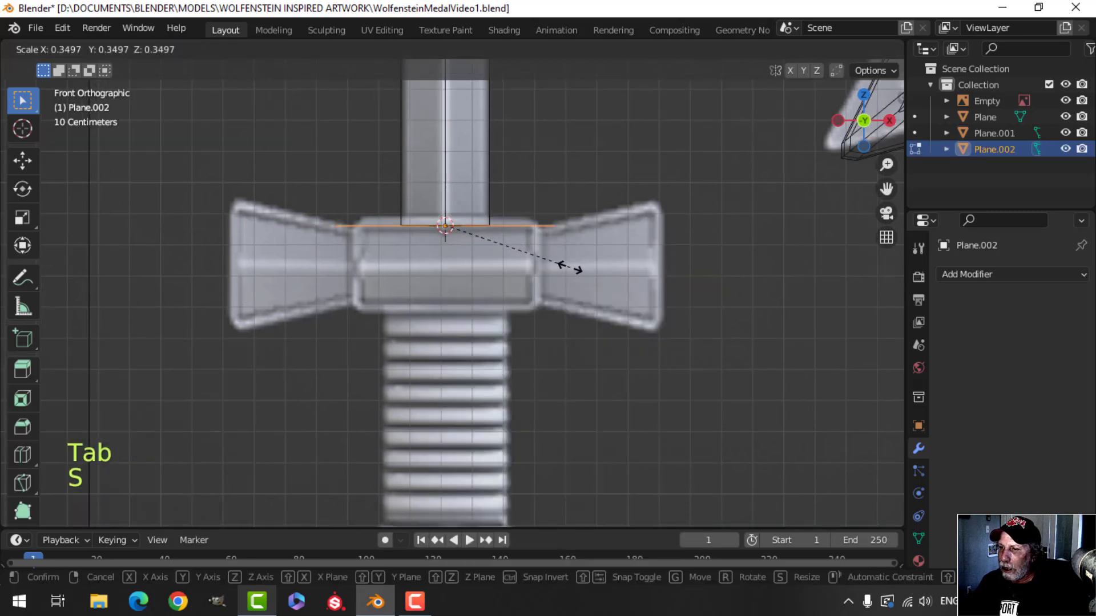
click(550, 267)
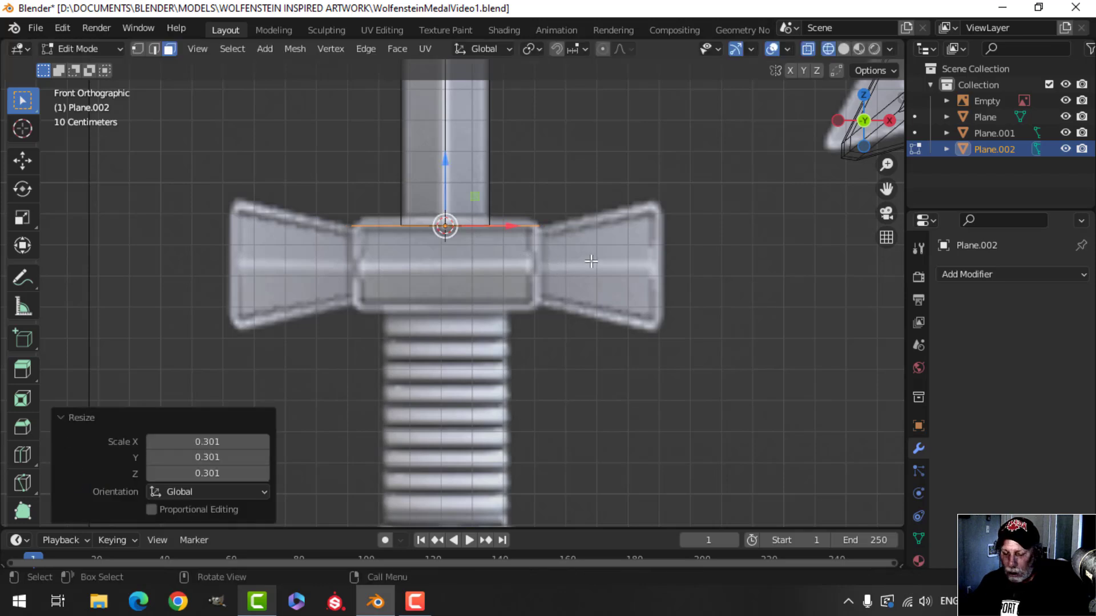
- Rotate the plane 90° about X and raise it along Z to meet the bottom of the reference guard block
key(r)
key(x)
key(9)
key(0)
click(517, 197)
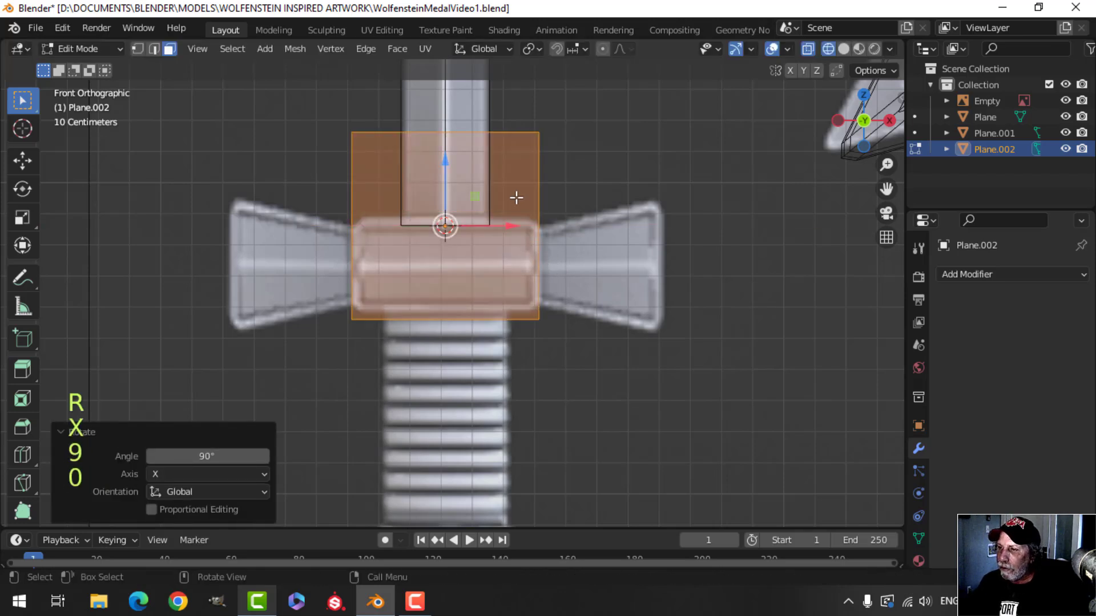
drag(449, 168, 449, 165)
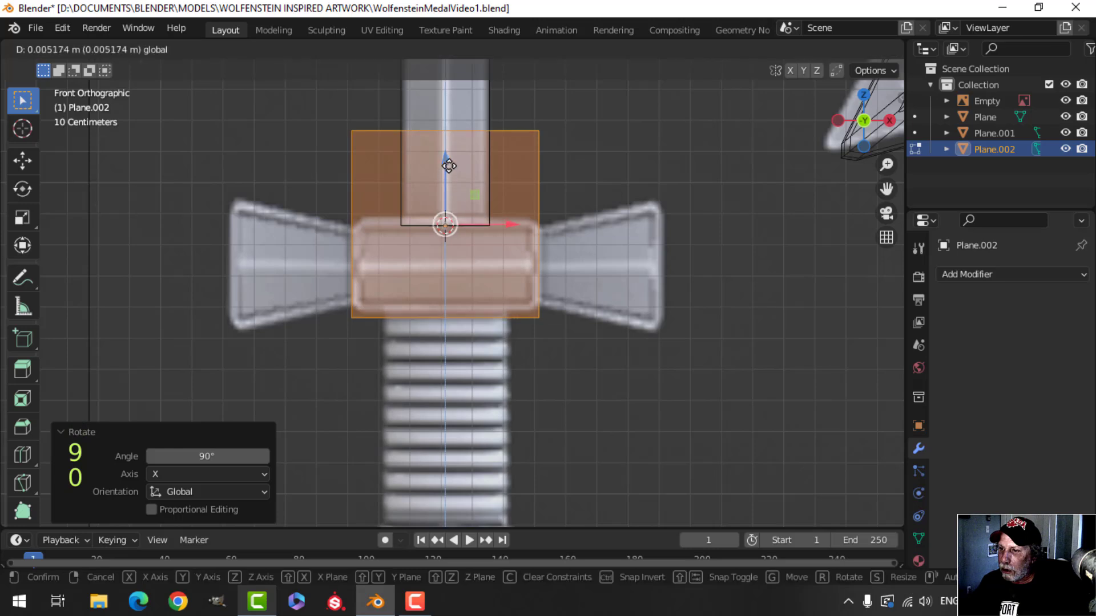
click(449, 166)
- Lower the plane's top edge along Z to the top of the reference guard block
key(2)
click(442, 113)
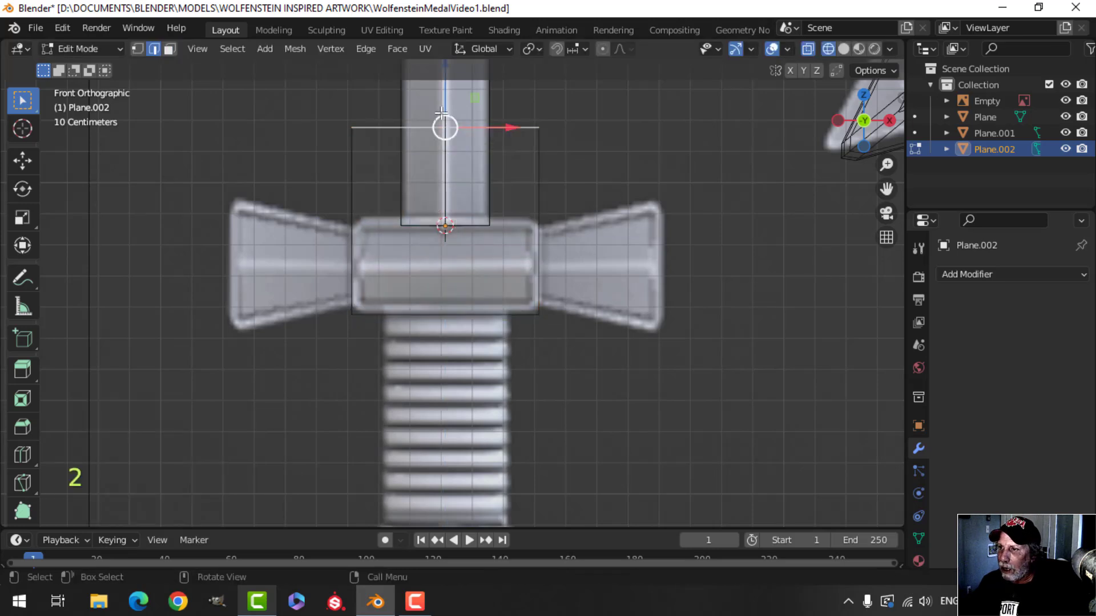
drag(448, 92, 444, 143)
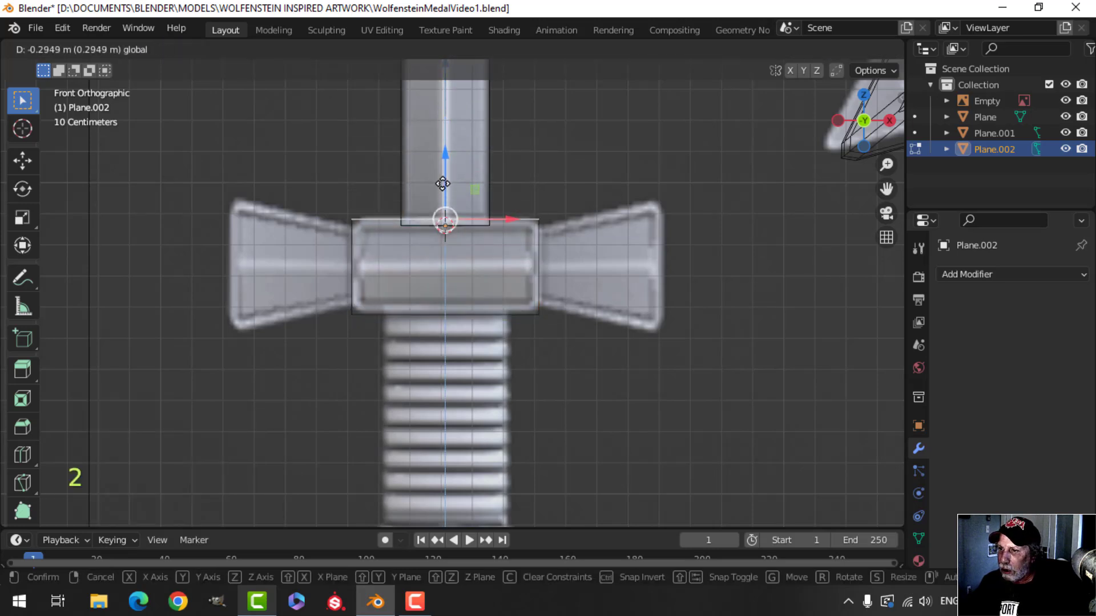
drag(442, 183, 442, 189)
- Move the whole guard plane about 0.048 m forward along negative Y, in solid shading
key(a)
middle_drag(443, 188, 618, 355)
mouse_move(392, 331)
middle_down()
mouse_move(550, 379)
mouse_move(541, 362)
middle_up()
key(z)
click(651, 363)
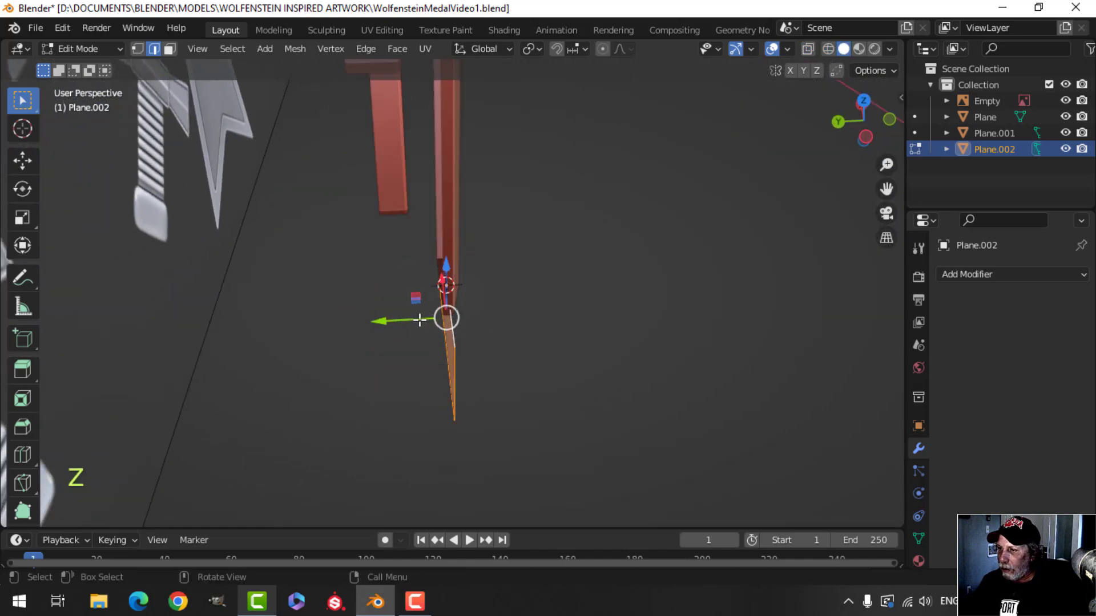
drag(388, 321, 406, 318)
middle_drag(489, 359, 484, 357)
- Extrude the plane about 0.106 m into a block and shift the block about 0.008 m along negative Y
key(e)
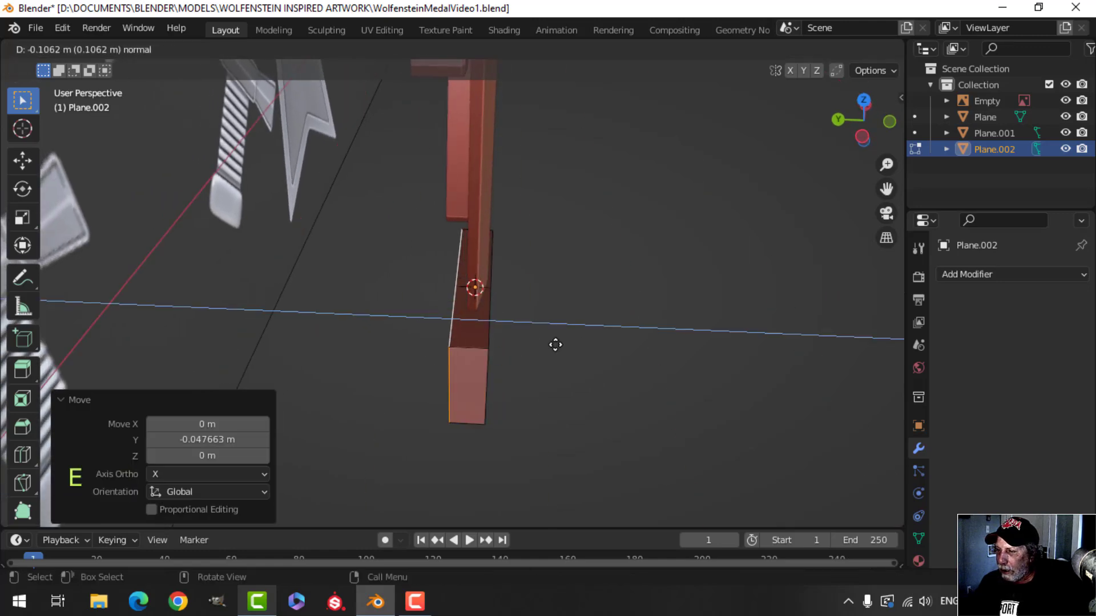
click(553, 344)
key(a)
drag(409, 316, 416, 317)
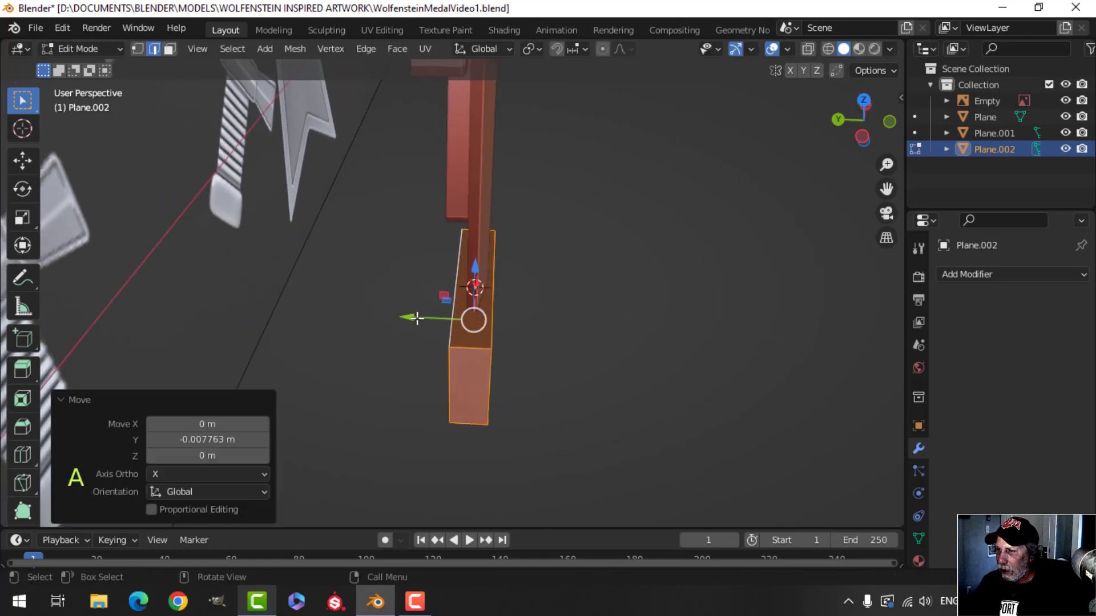
- Correct the guard block's face normals and delete its back face
middle_drag(613, 343, 477, 312)
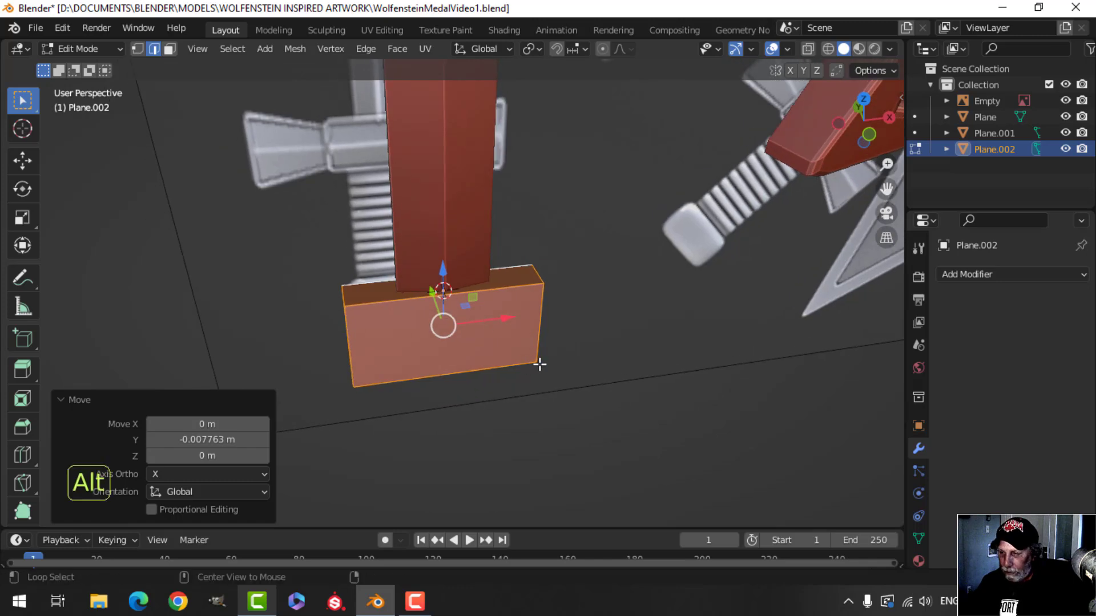
key(alt+n)
click(514, 346)
key(alt+a)
middle_drag(560, 343, 481, 304)
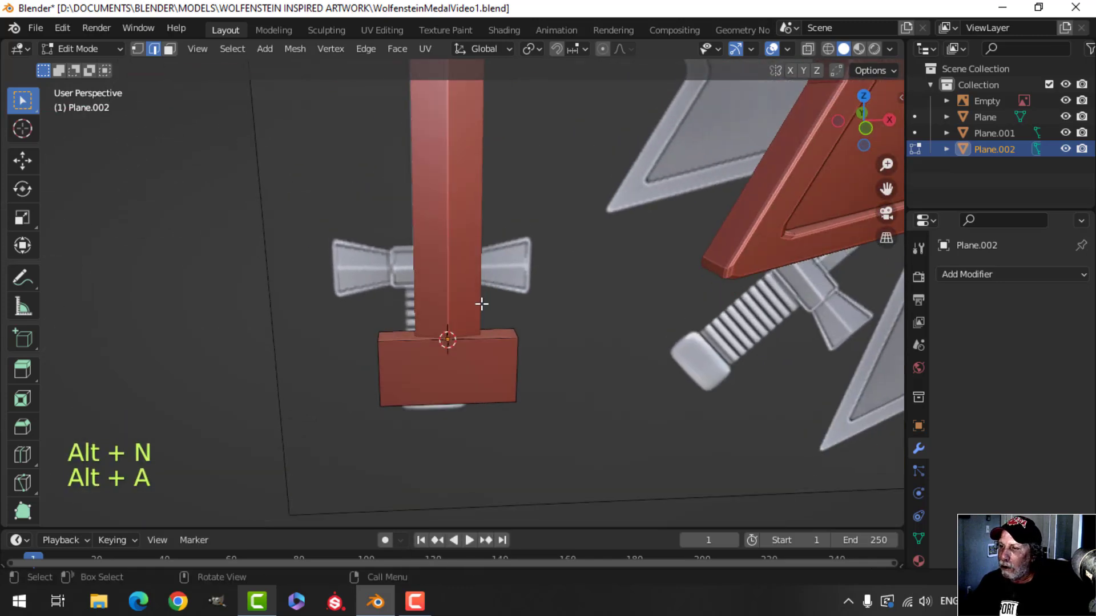
middle_drag(491, 346, 579, 391)
click(406, 314)
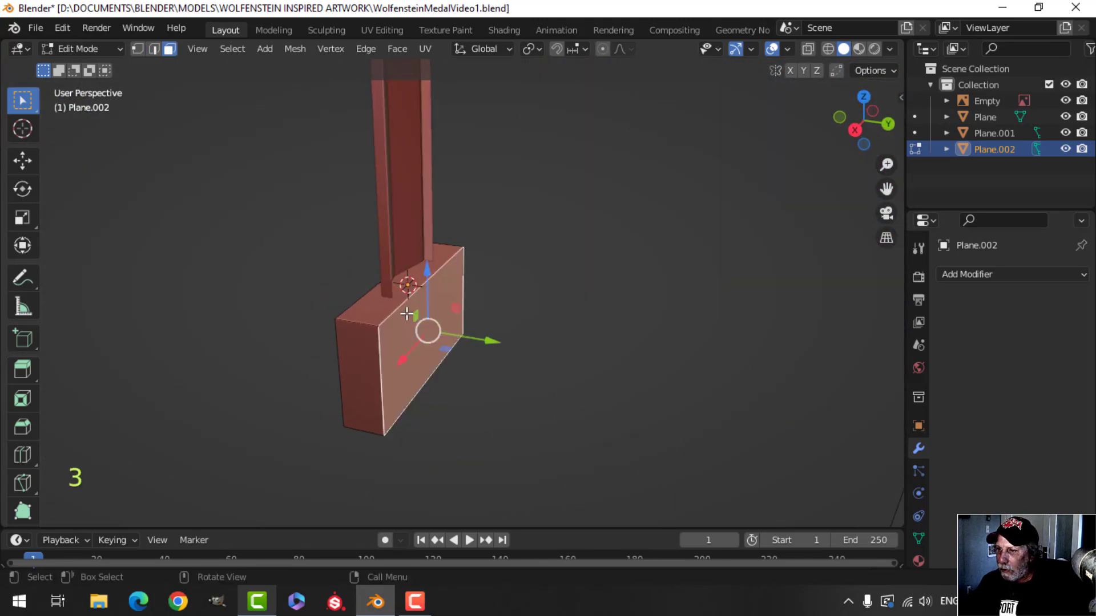
key(x)
click(407, 317)
- Inset the guard block's front face by about 0.027 m to match the reference border
middle_drag(473, 335, 556, 338)
click(493, 358)
mouse_move(494, 358)
middle_down()
mouse_move(504, 372)
mouse_move(521, 357)
middle_up()
key(KP_1)
key(z)
click(446, 358)
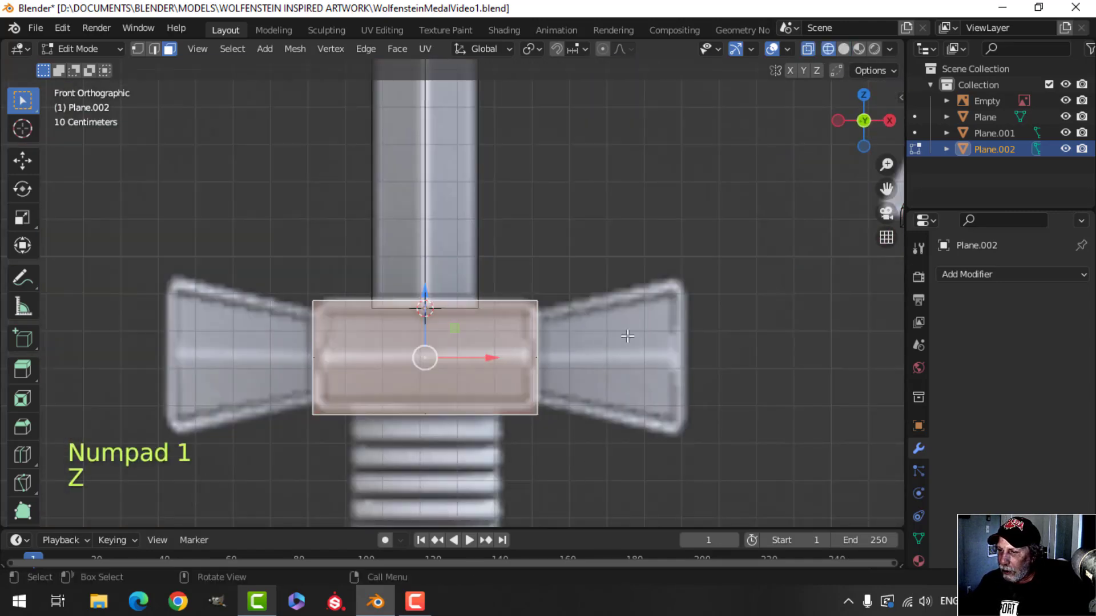
scroll(679, 320, up, 2)
key(i)
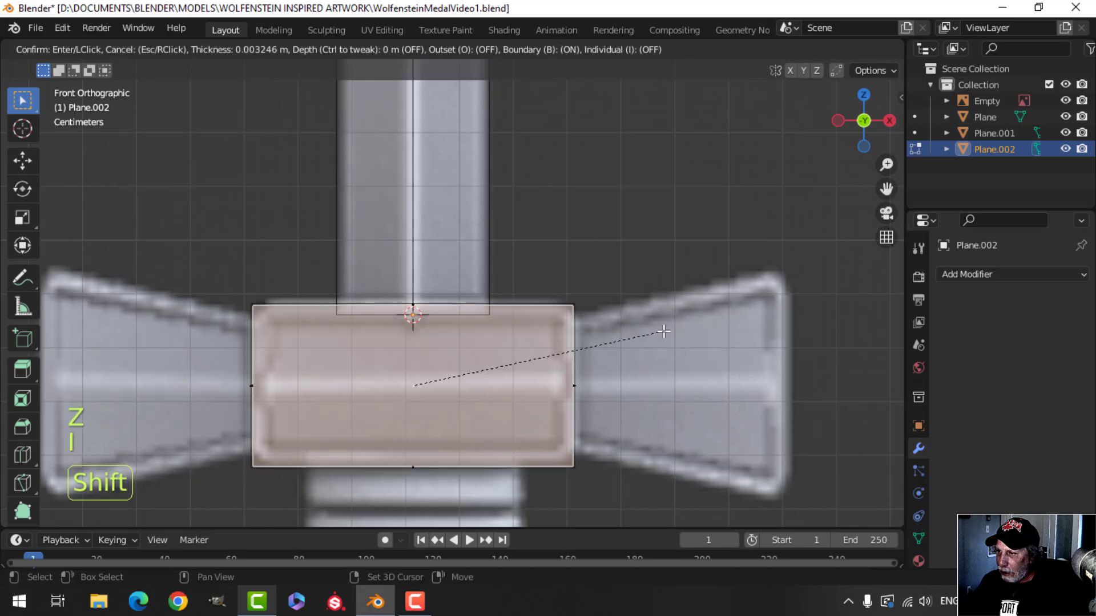
shift+click(543, 367)
- Extrude the inset front face about 0.031 m inward to form a recess
middle_drag(543, 367, 598, 362)
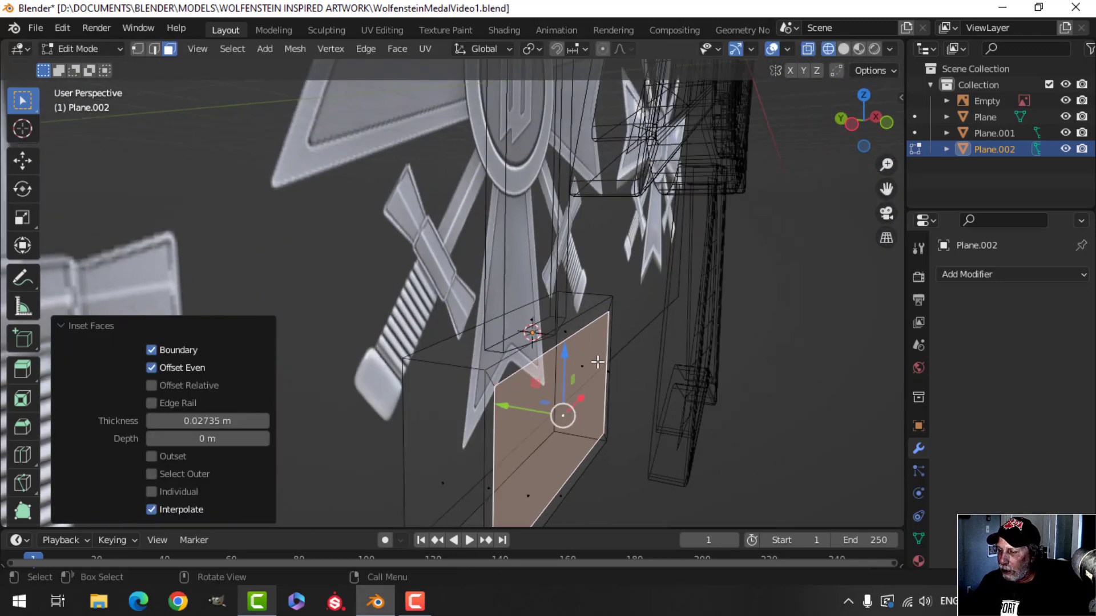
key(z)
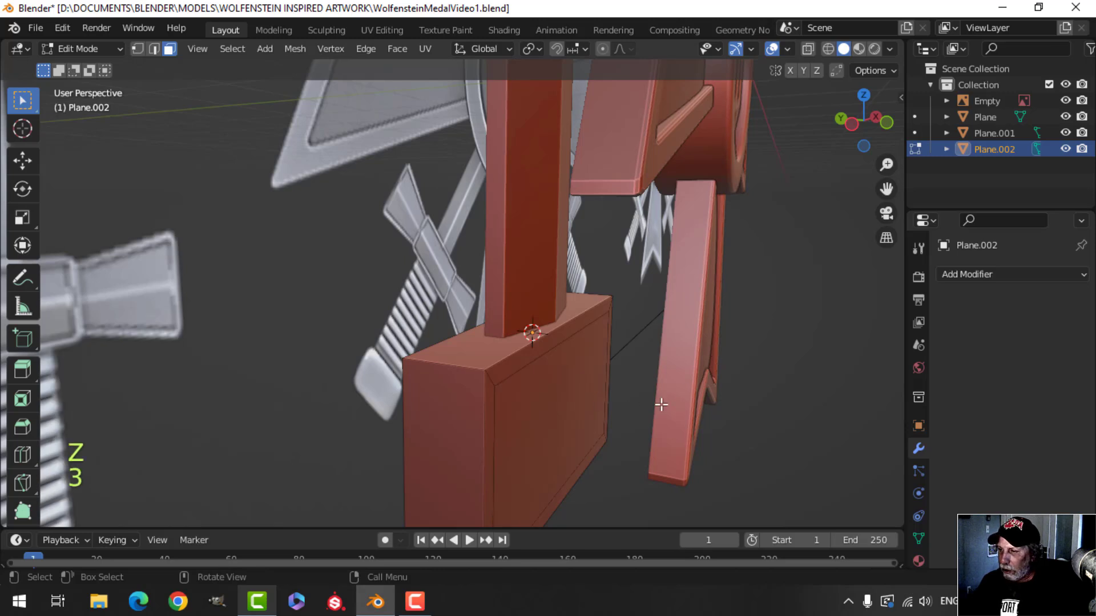
middle_drag(661, 405, 619, 350)
click(576, 347)
key(e)
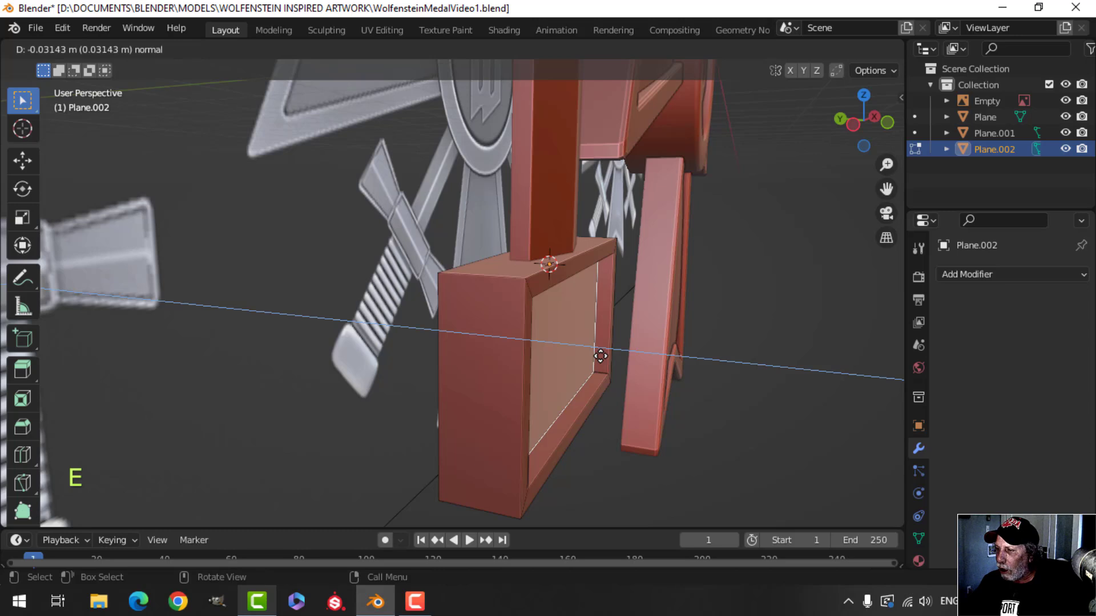
click(600, 356)
- Separate the recessed front face from the guard block into its own object
middle_drag(600, 356, 655, 336)
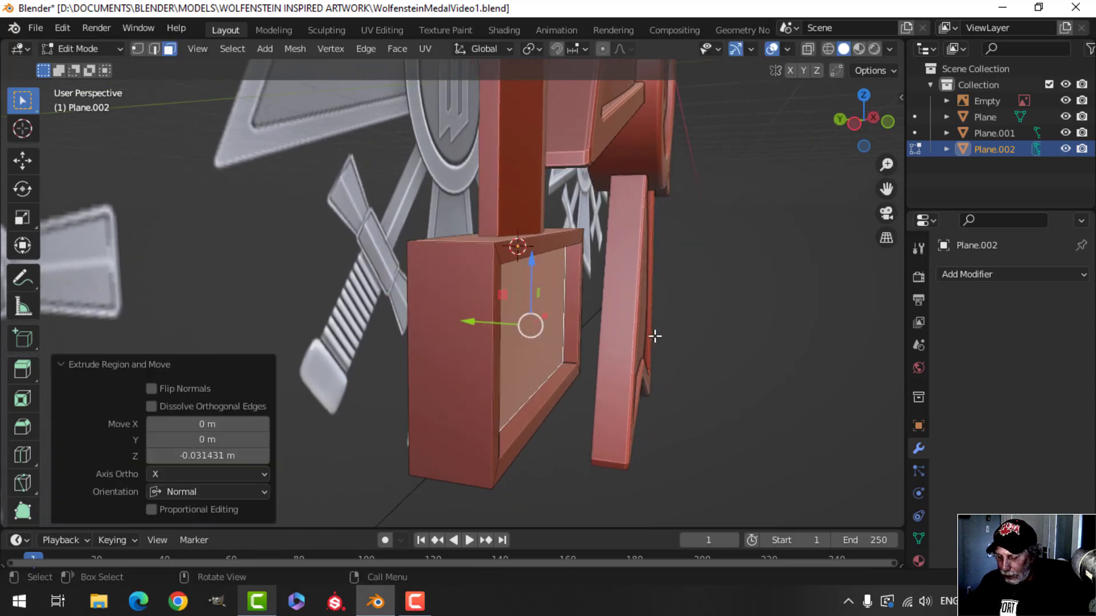
key(p)
click(653, 335)
key(Tab)
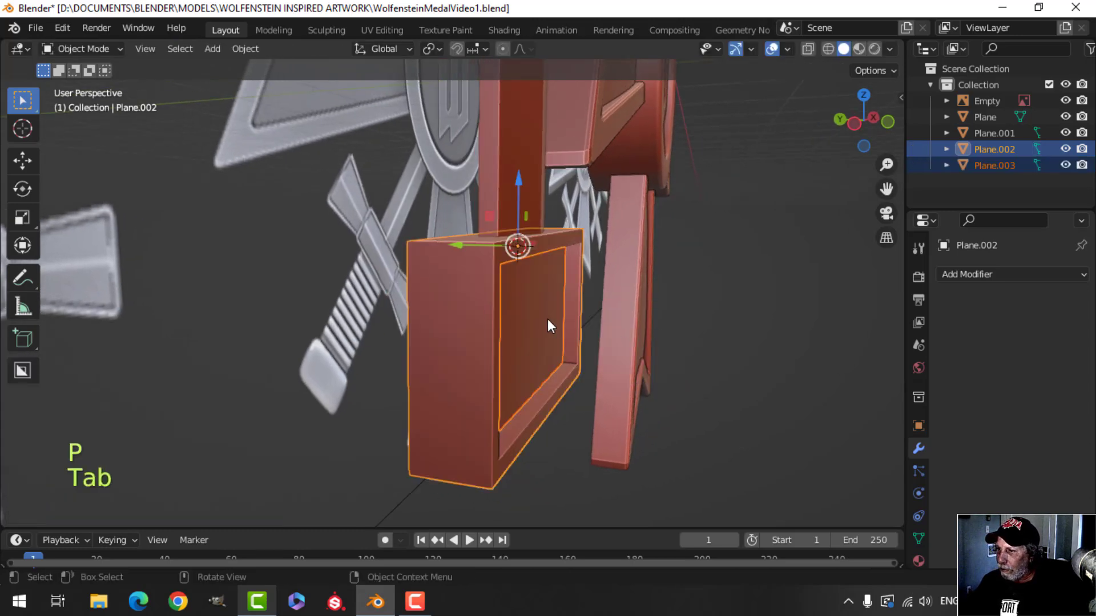
- Pull the separated panel forward along Y, clear of the guard frame
key(Tab)
key(a)
middle_drag(579, 325, 556, 360)
drag(471, 345, 547, 354)
middle_drag(547, 355, 533, 377)
key(Tab)
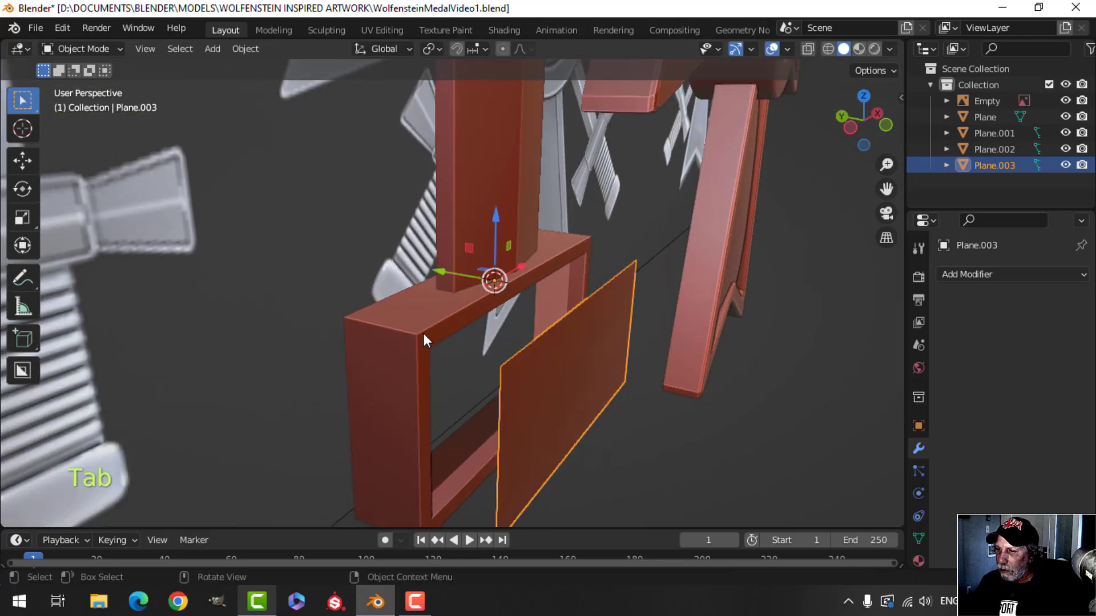
- Bevel the four outer corners of the guard frame, including their front mitre edges, with two segments
click(423, 336)
key(Tab)
scroll(455, 355, up, 2)
shift+middle_drag(455, 355, 403, 314)
key(2)
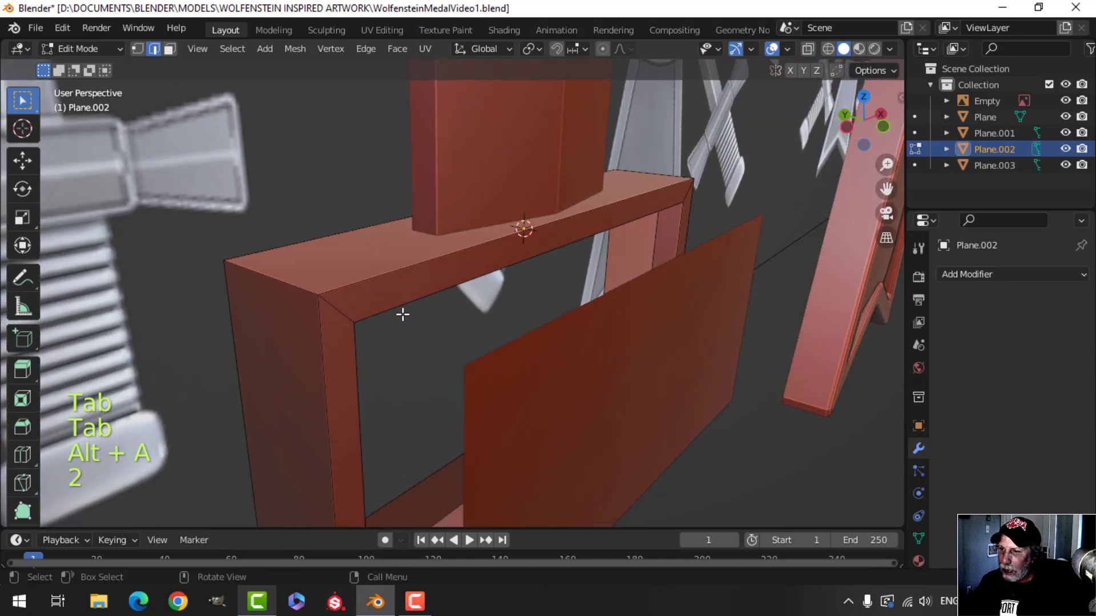
middle_drag(335, 291, 441, 338)
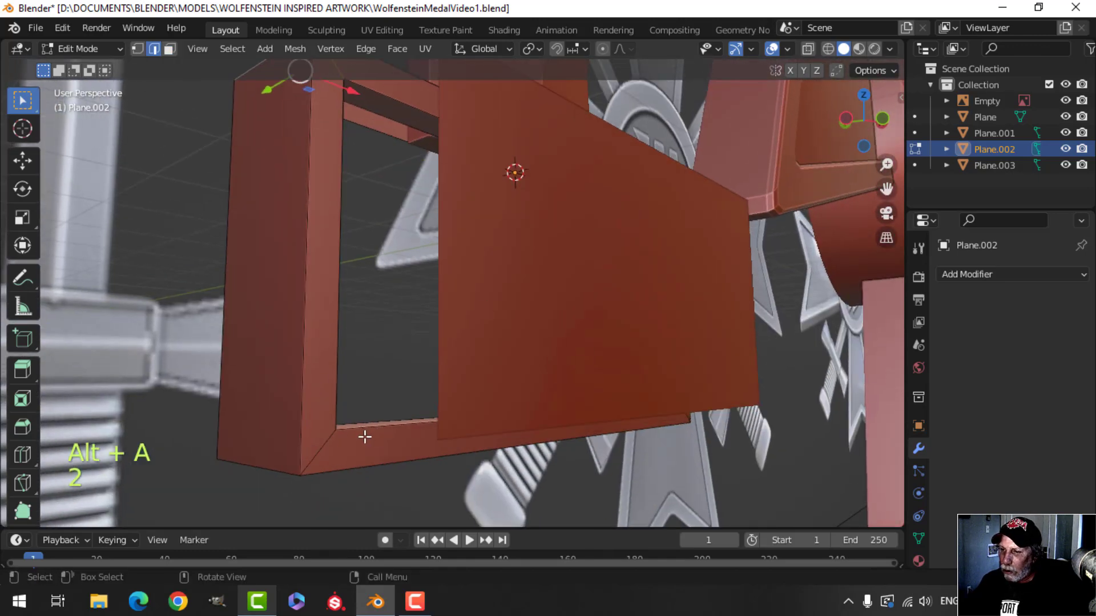
alt+shift+click(325, 442)
scroll(514, 365, down, 5)
middle_drag(727, 264, 534, 321)
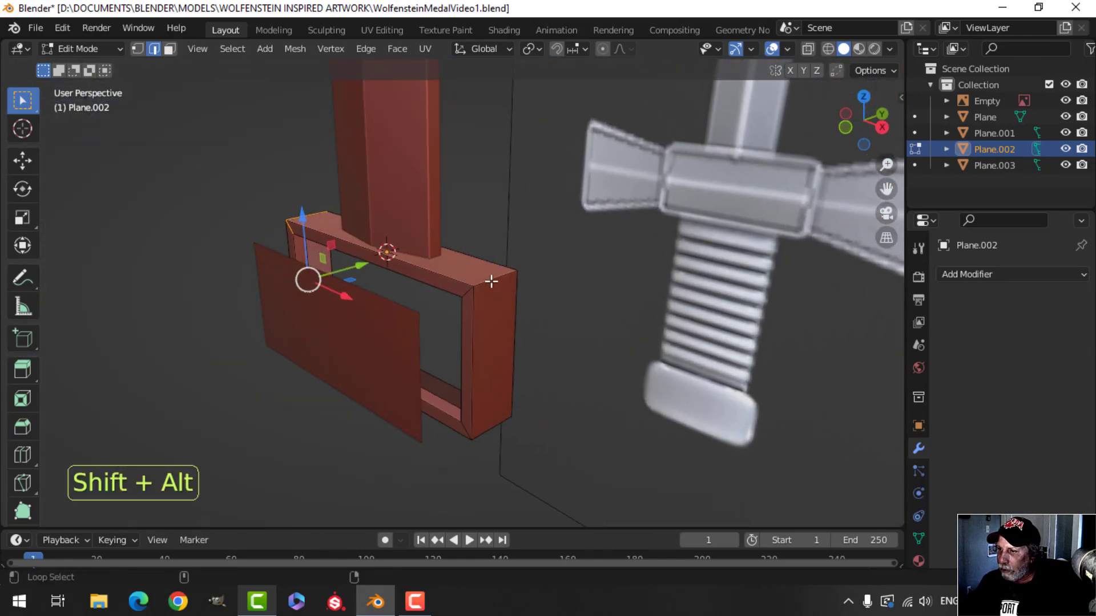
alt+shift+click(490, 281)
alt+shift+click(498, 424)
mouse_move(528, 379)
middle_down()
mouse_move(511, 374)
mouse_move(532, 373)
middle_up()
scroll(511, 374, up, 1)
key(ctrl+b)
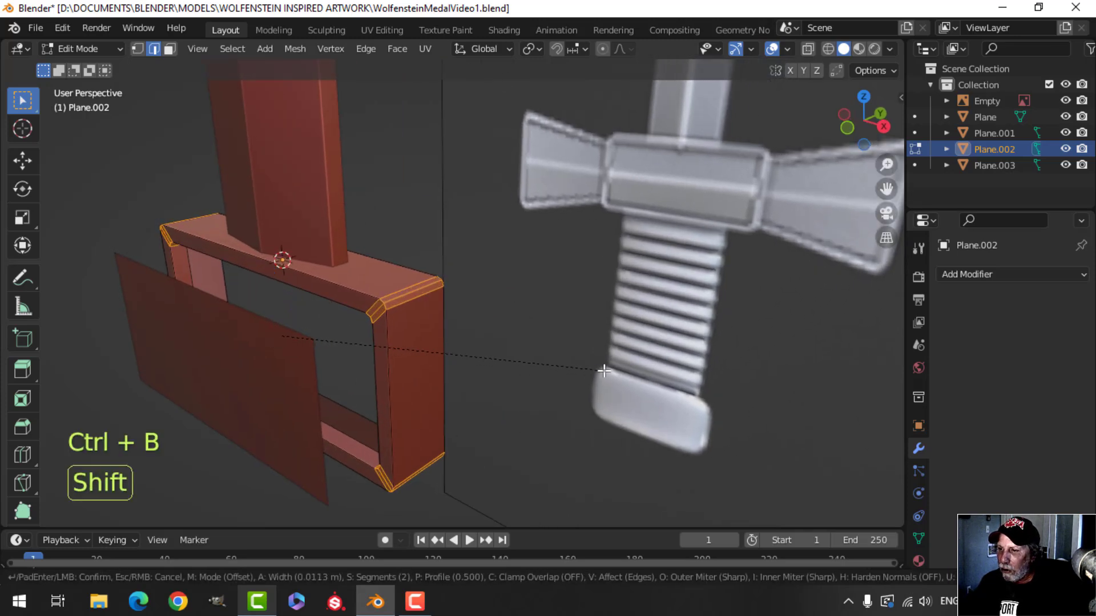
click(586, 367)
- Bevel the guard frame's outer and inner front edge loops with two segments, about 0.005 m wide
key(alt+a)
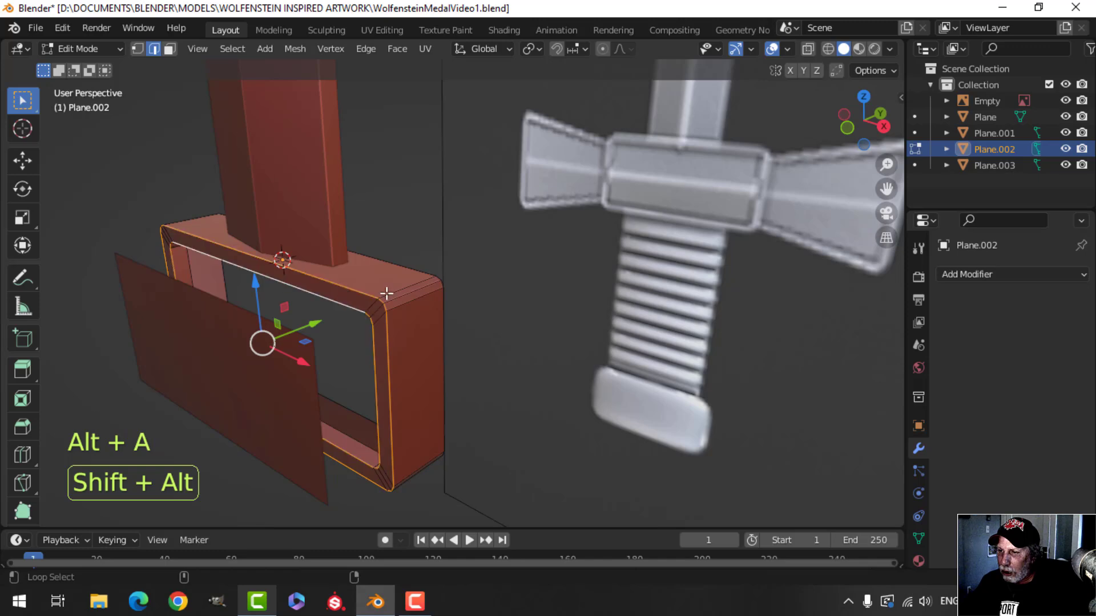
key(ctrl+b)
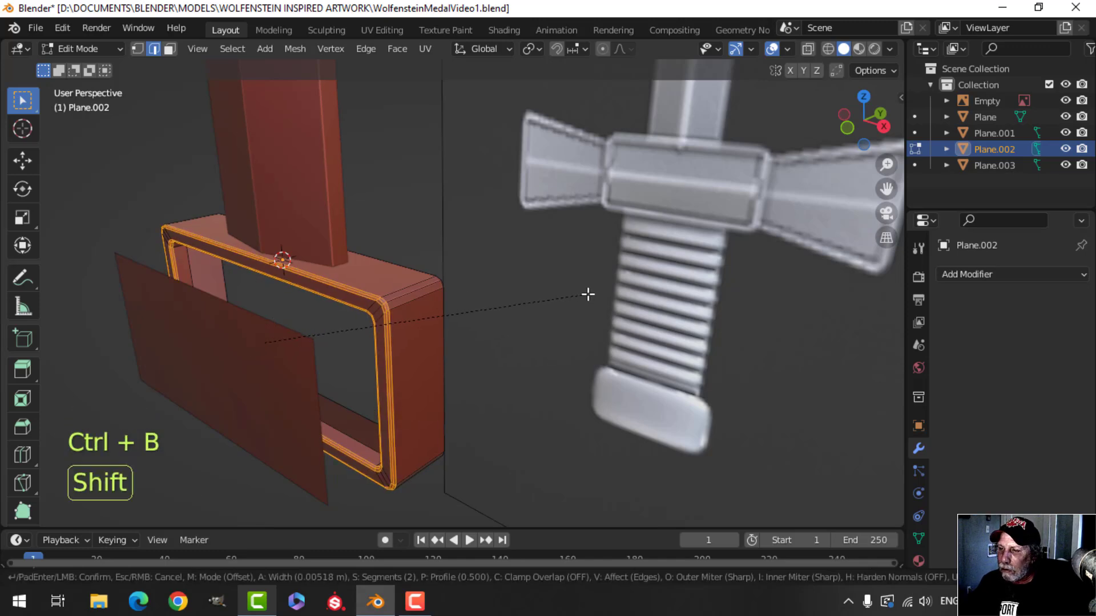
key(Tab)
- Add one centred horizontal loop cut across the separated panel
middle_drag(409, 353, 516, 340)
key(alt+a)
click(436, 308)
key(Tab)
key(alt+a)
key(ctrl+r)
click(498, 308)
right_click(497, 309)
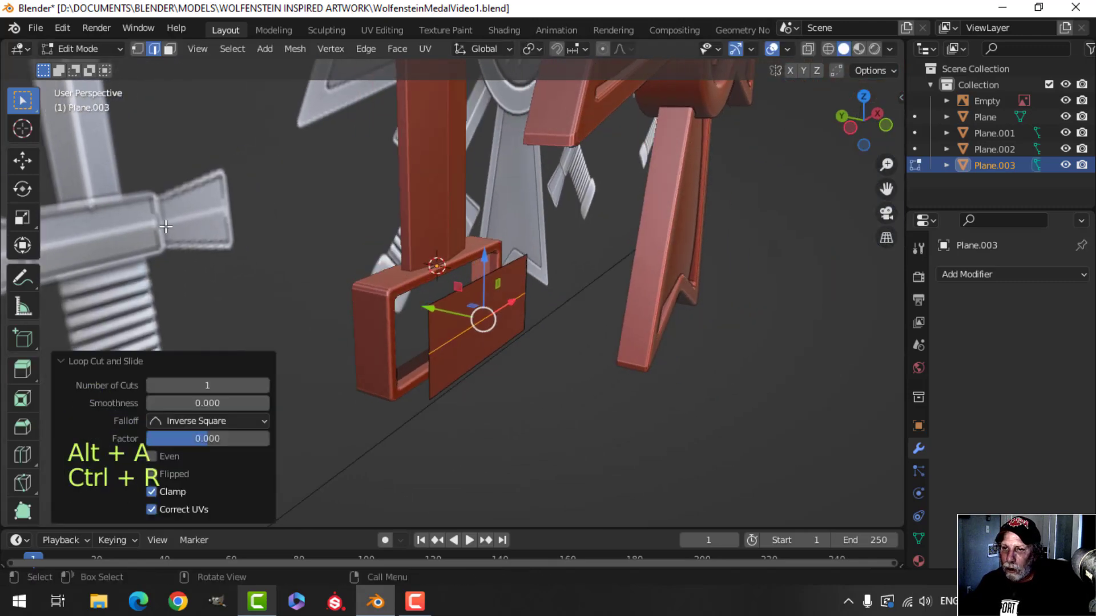
- Pull the separated panel's centre loop forward along Y to form a horizontal ridge
shift+middle_drag(377, 319, 423, 303)
key(g)
key(y)
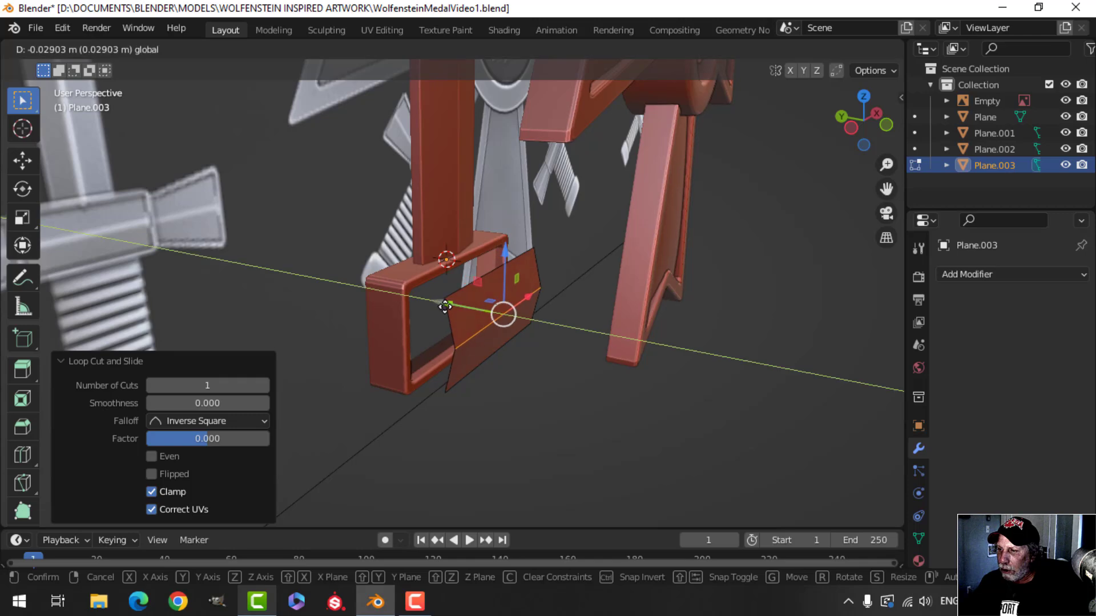
click(446, 308)
key(alt+a)
shift+middle_drag(539, 335, 428, 301)
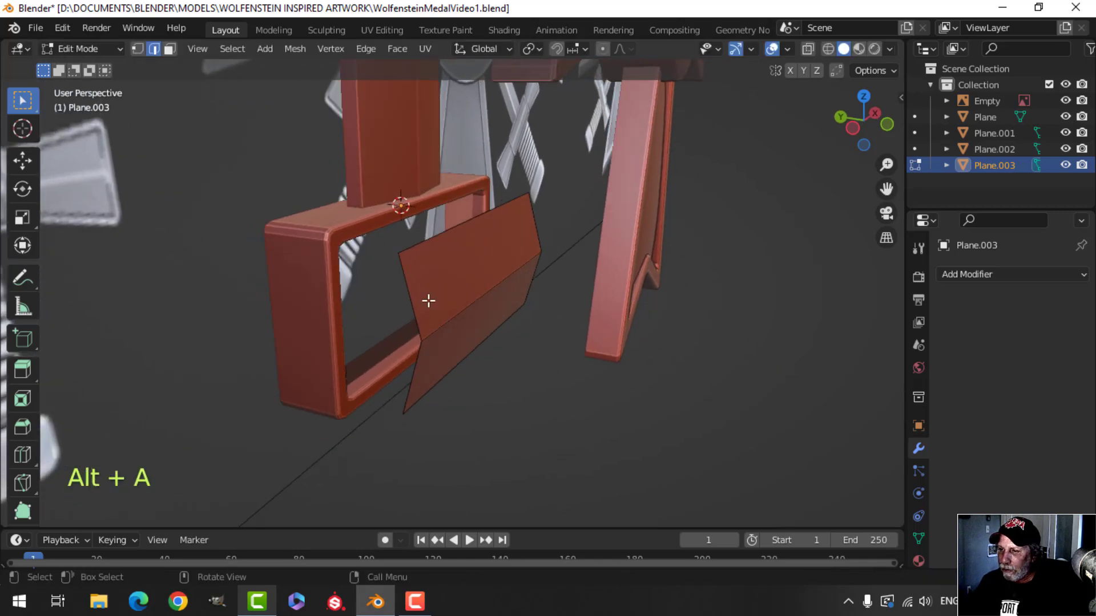
- Move the whole ridged panel back along Y into the guard frame's opening
middle_drag(590, 303, 385, 254)
alt+shift+click(384, 240)
middle_drag(452, 259, 455, 333)
key(a)
drag(479, 293, 524, 297)
middle_drag(525, 297, 465, 323)
scroll(482, 351, up, 3)
- Bevel the panel's horizontal ridge edge with two segments, about 0.005 m wide
key(alt+a)
key(ctrl+b)
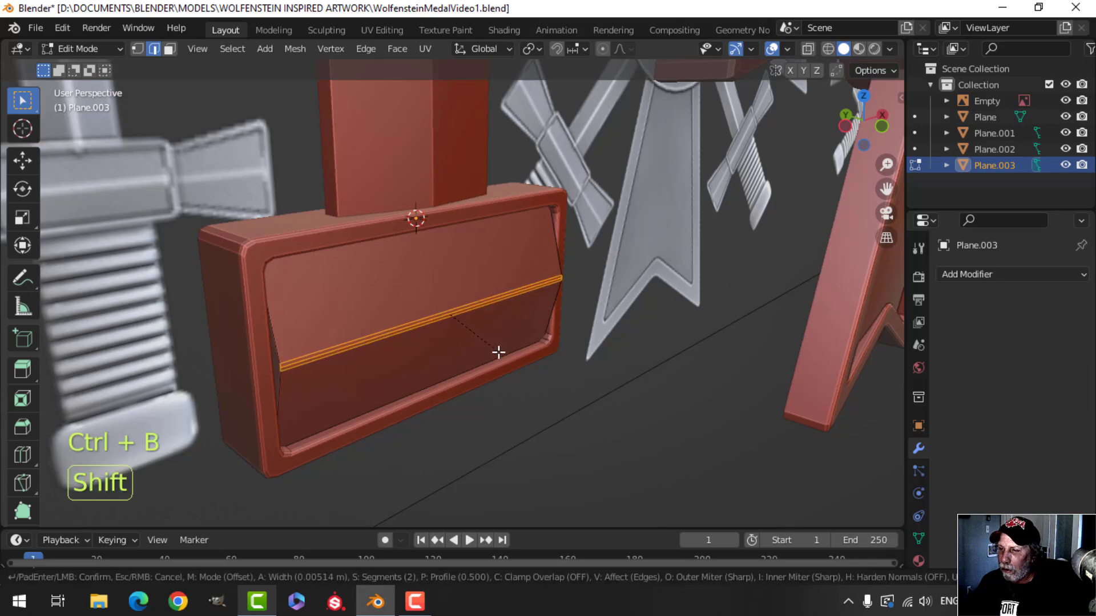
click(511, 356)
key(alt+a)
- Bevel the bent vertical edges at both ends of the panel with two segments
middle_drag(301, 346, 512, 318)
alt+shift+click(287, 316)
alt+shift+click(595, 301)
scroll(512, 318, up, 2)
key(ctrl+b)
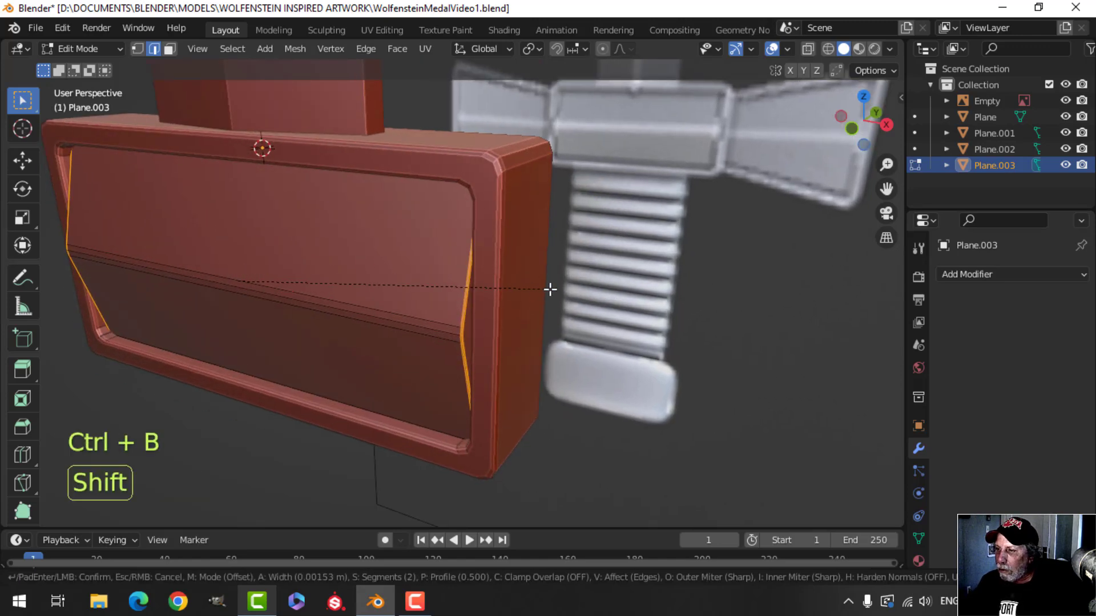
click(576, 289)
- Shade the ridged panel smooth and join it to the guard frame as one object
key(Tab)
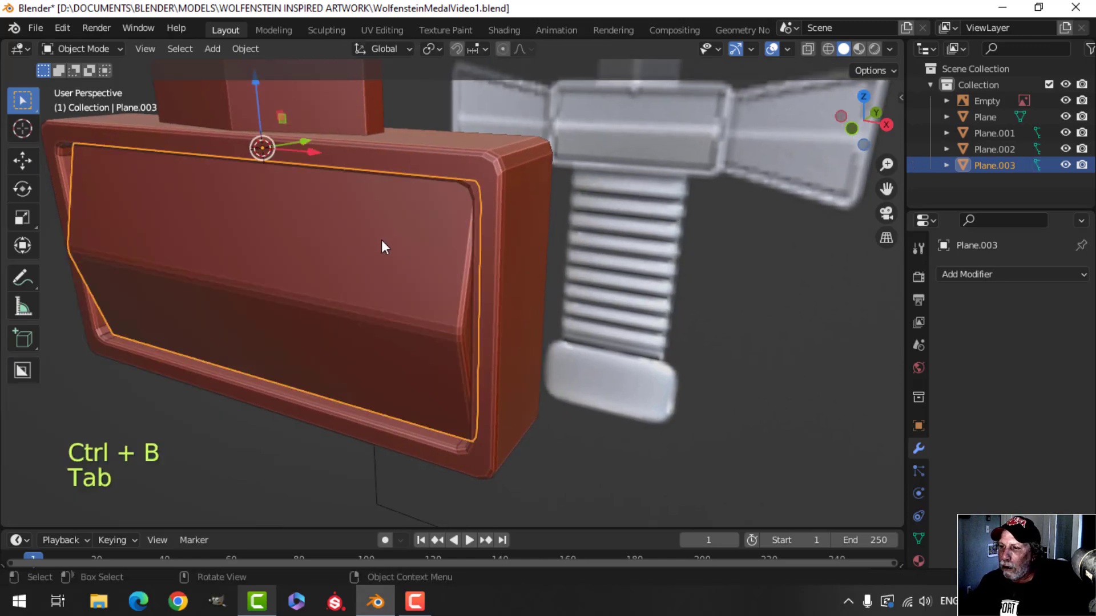
right_click(381, 240)
click(366, 200)
scroll(372, 244, down, 3)
key(alt+a)
middle_drag(372, 245, 484, 280)
click(424, 278)
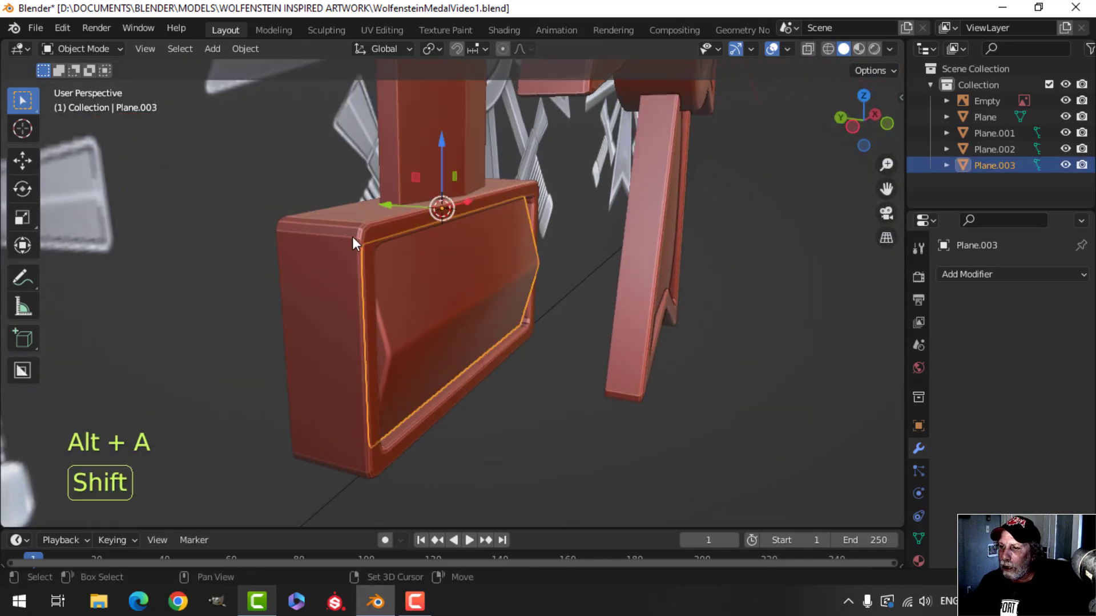
shift+click(355, 235)
key(ctrl+j)
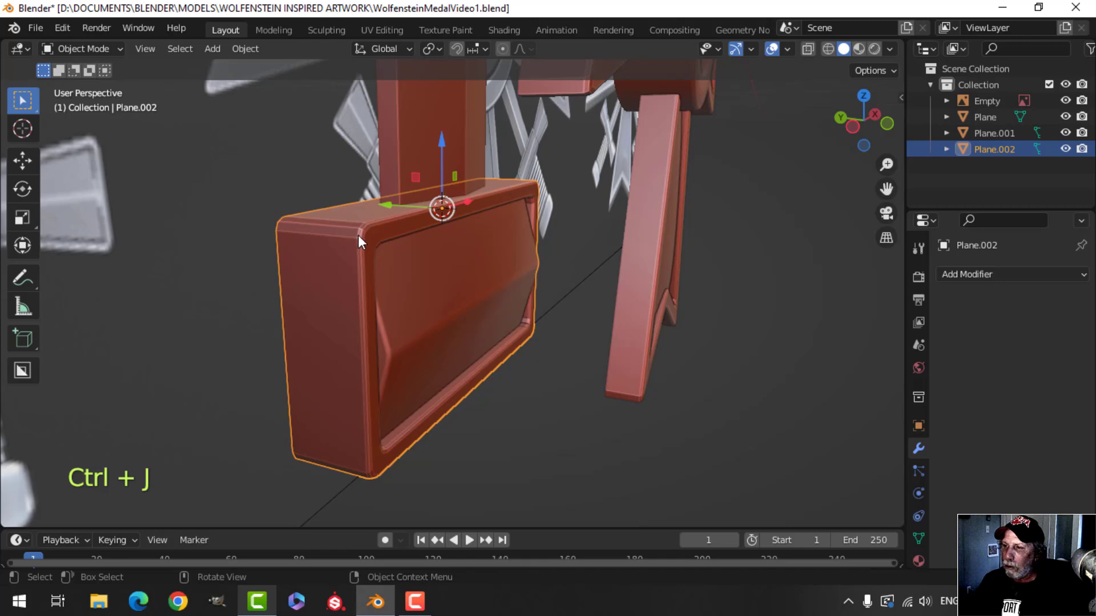
key(alt+a)
- Duplicate the guard's centre block and place the copy beside it along positive X, over the reference's flared arm
middle_drag(358, 235, 412, 293)
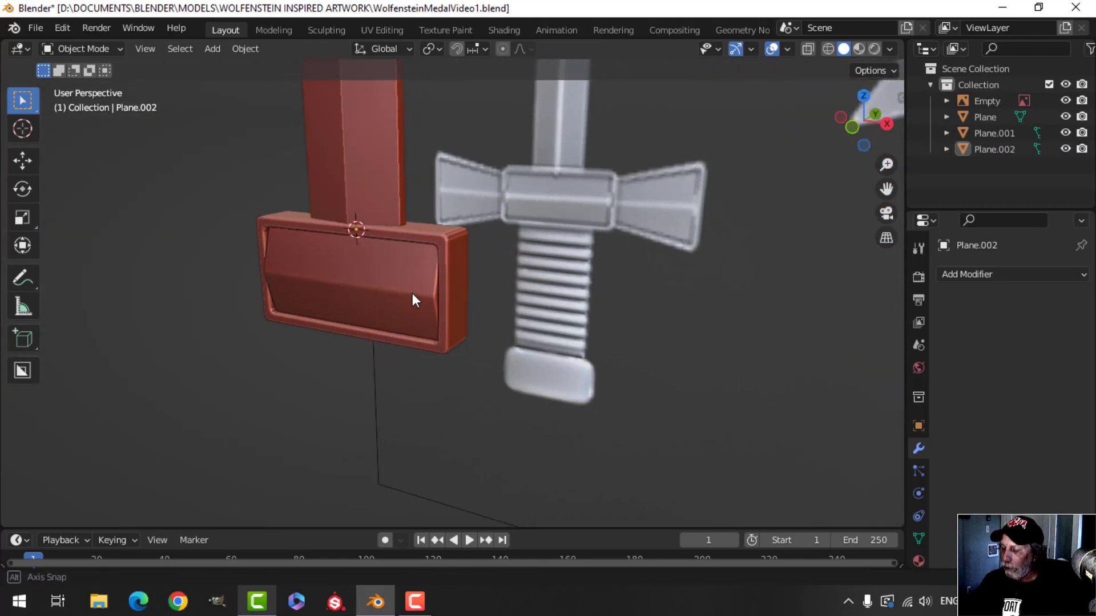
key(KP_1)
click(466, 297)
scroll(465, 297, down, 3)
shift+middle_drag(494, 313, 460, 318)
scroll(471, 311, up, 1)
key(shift+d)
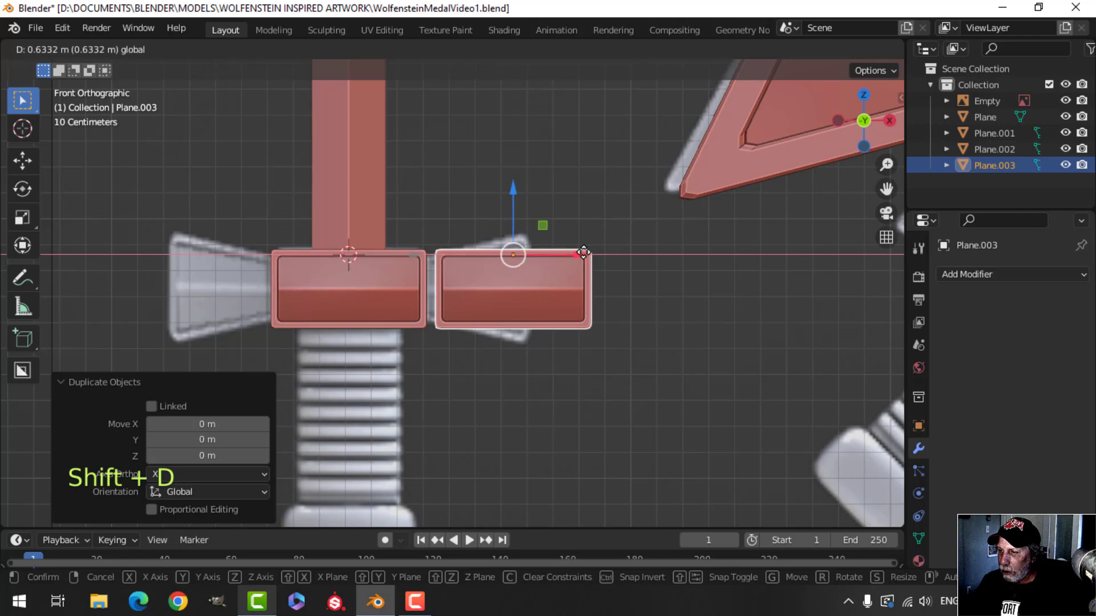
click(579, 251)
- Scale the duplicate's end nearest the centre block uniformly to about 0.762 so it tapers inward
key(Tab)
key(z)
click(519, 269)
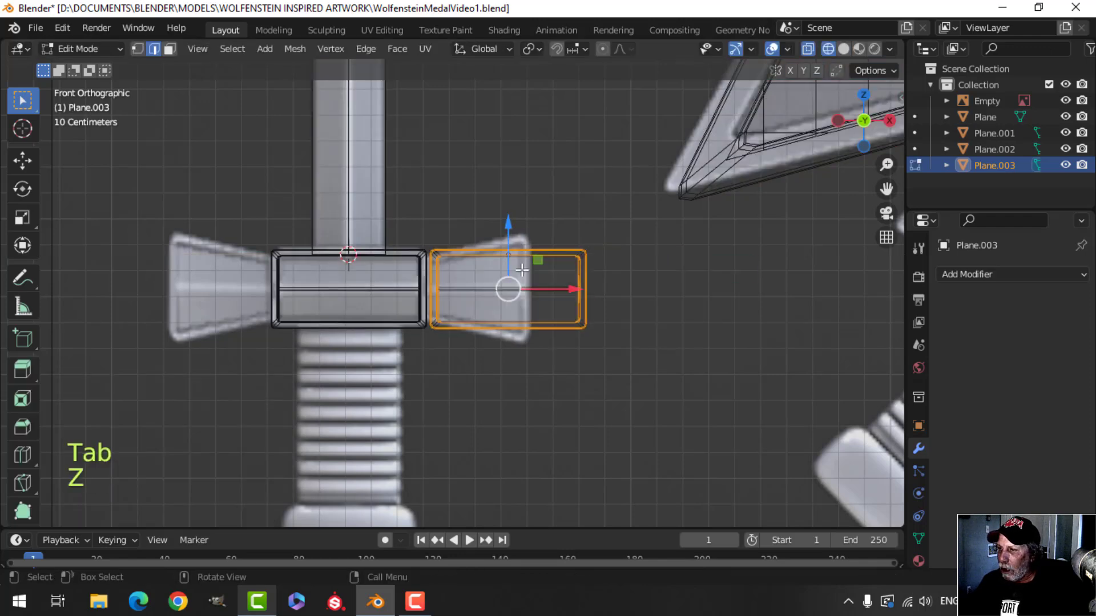
key(alt+a)
key(b)
drag(428, 225, 489, 375)
scroll(489, 374, up, 3)
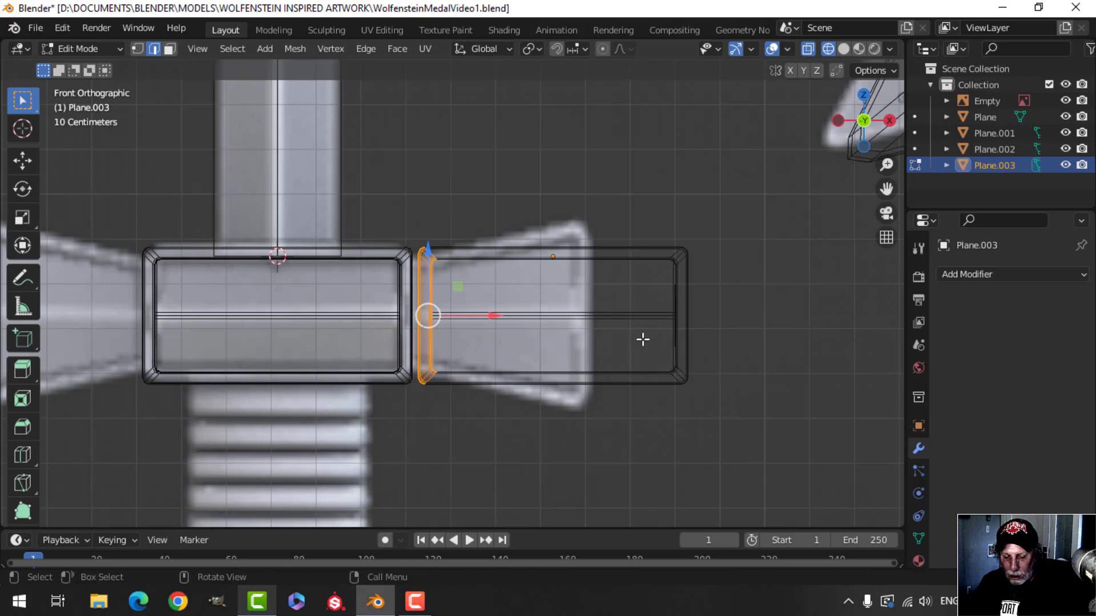
key(s)
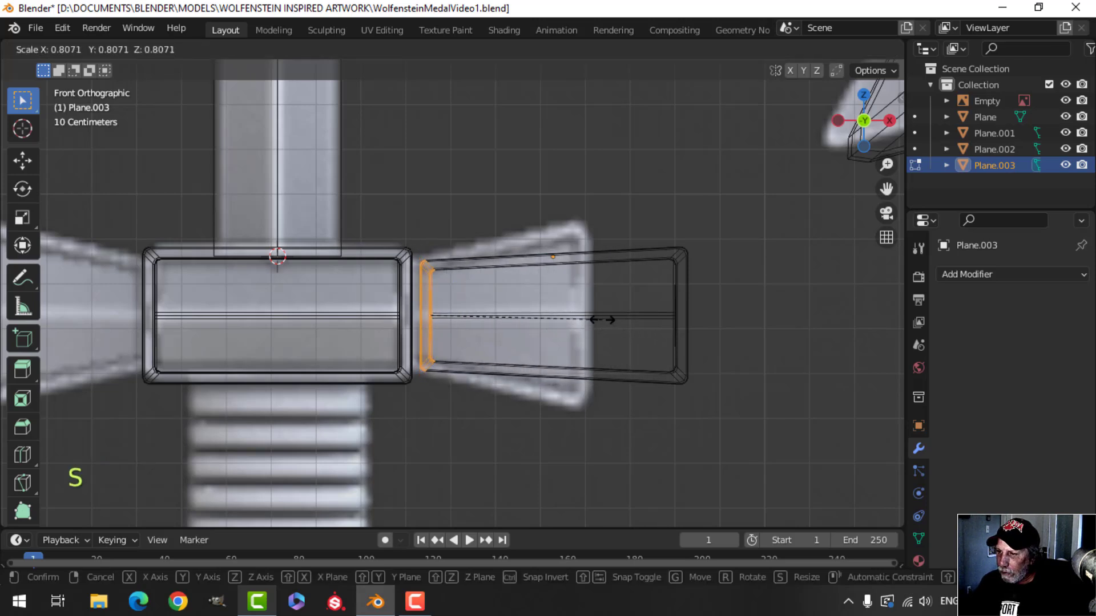
click(592, 313)
key(z)
click(657, 302)
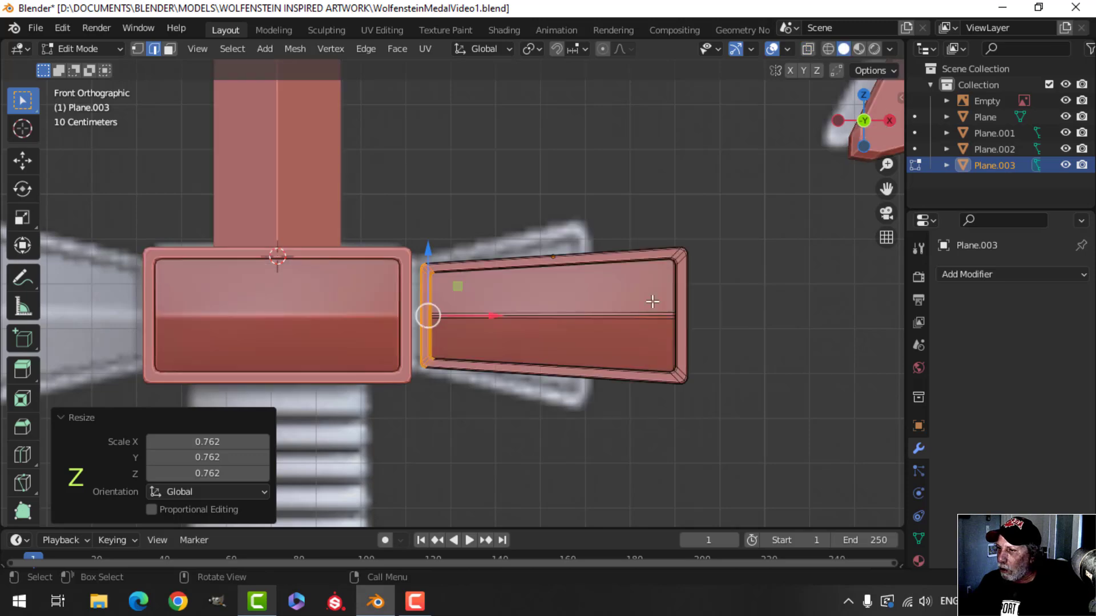
- Move the whole tapered duplicate about 0.011 m along Y and about -0.065 m along X into the centre block
mouse_move(657, 302)
middle_down()
mouse_move(460, 392)
mouse_move(497, 367)
mouse_move(459, 314)
mouse_move(514, 325)
mouse_move(498, 484)
middle_up()
key(a)
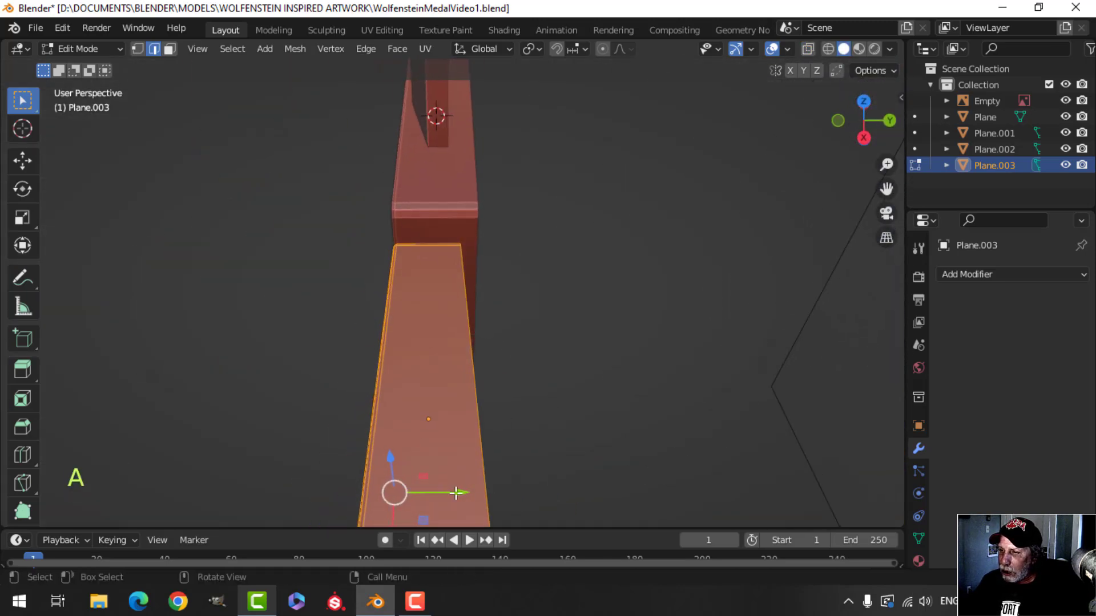
drag(456, 493, 469, 490)
middle_drag(469, 490, 406, 355)
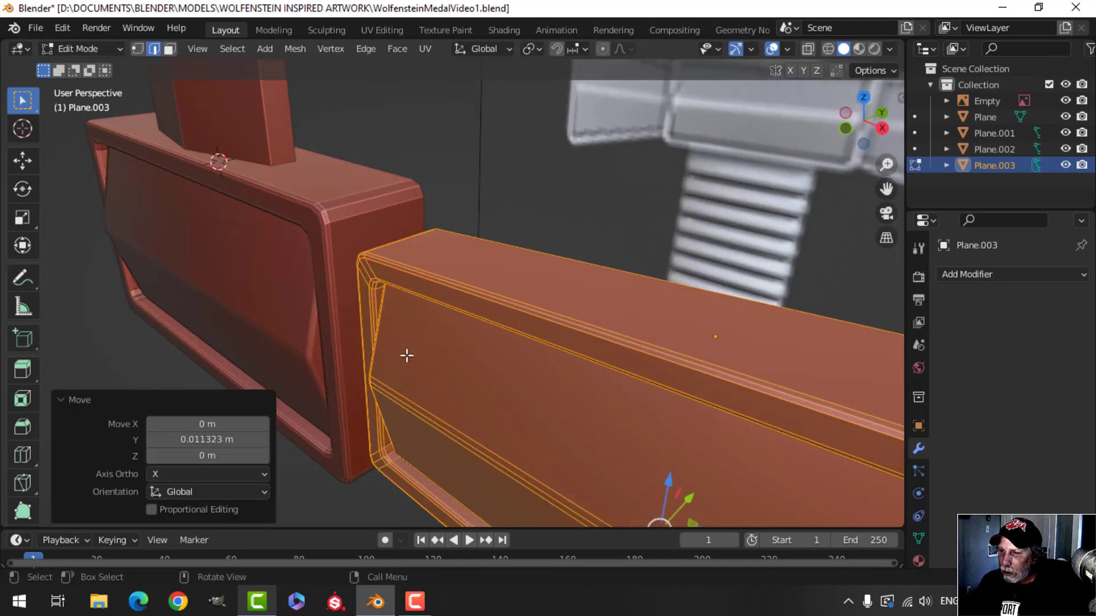
middle_drag(342, 294, 524, 308)
key(g)
key(x)
click(597, 272)
- Scale the guard arm to about 0.854 along Y and shift it about 0.003 m along Y
key(s)
key(y)
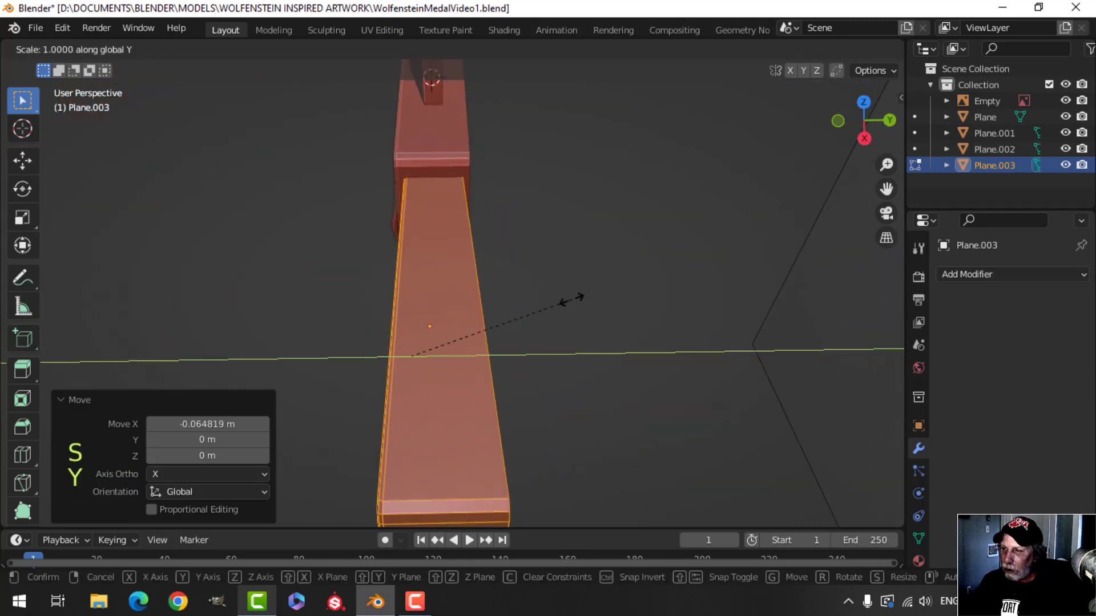
click(548, 300)
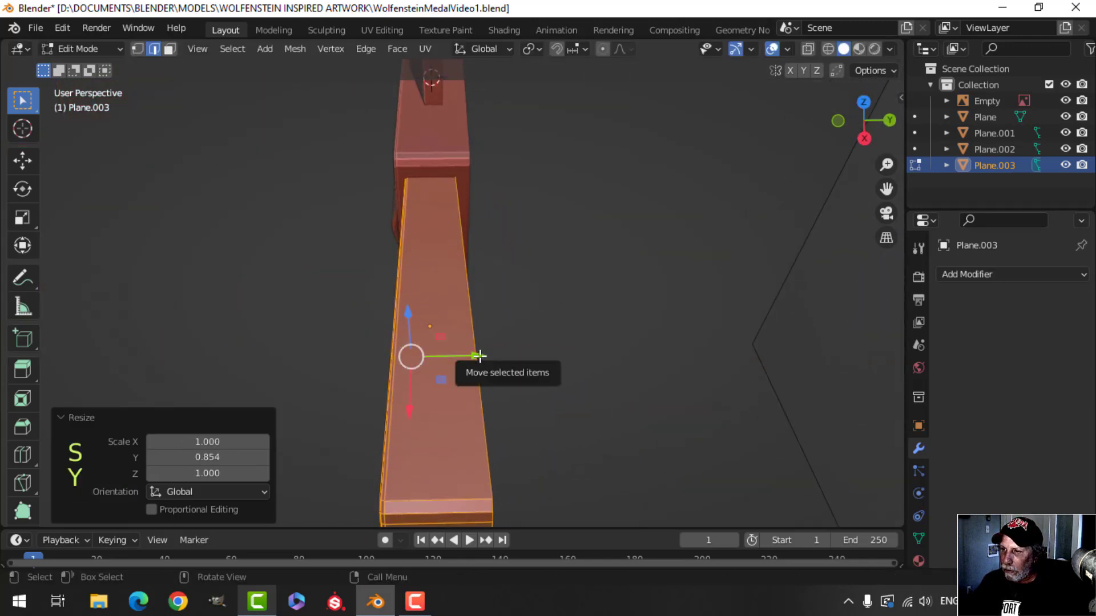
drag(479, 356, 482, 355)
middle_drag(482, 355, 550, 273)
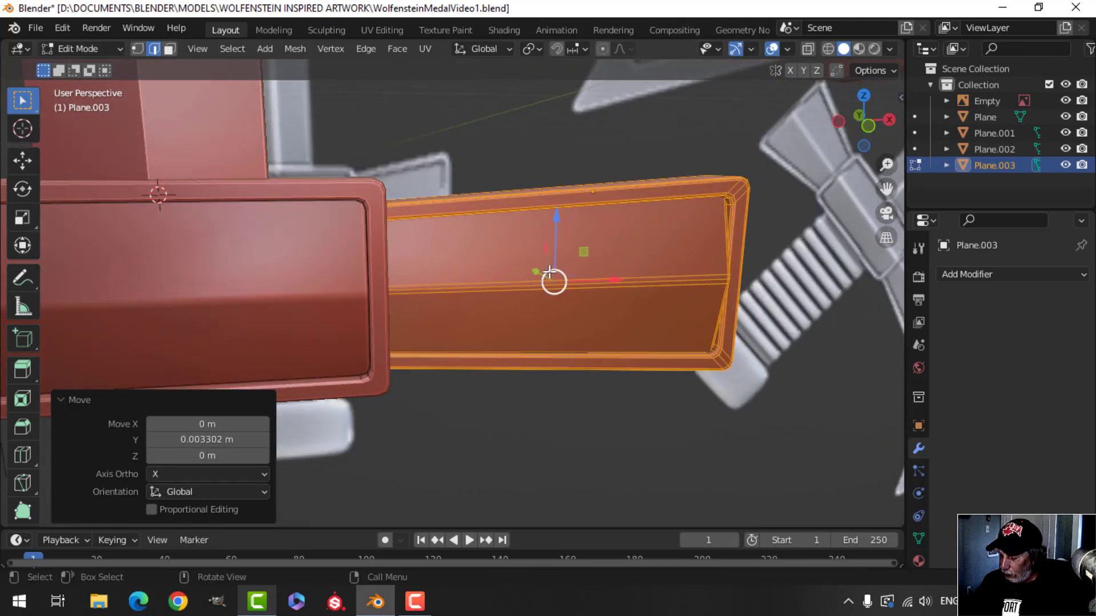
- Move the guard arm's outer end vertices about -0.165 m along X to match the reference length
key(KP_1)
key(z)
click(543, 276)
key(alt+a)
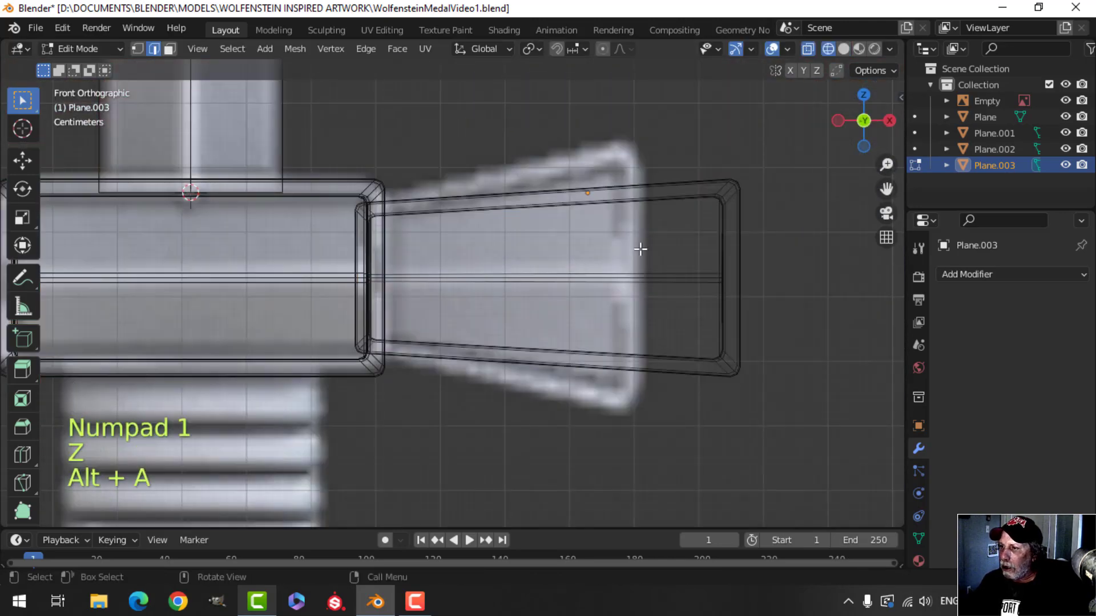
shift+middle_drag(667, 206, 636, 289)
key(1)
key(b)
drag(516, 105, 700, 434)
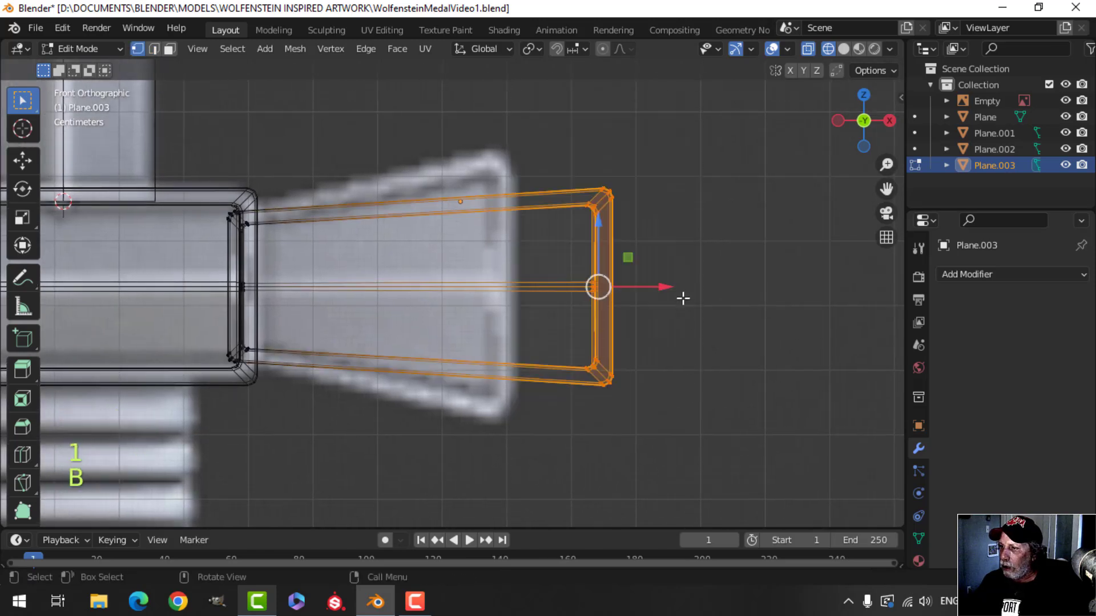
drag(664, 287, 557, 292)
- Scale the guard arm's outer end to about 1.384 along Z and nudge it slightly outward along X
key(s)
key(z)
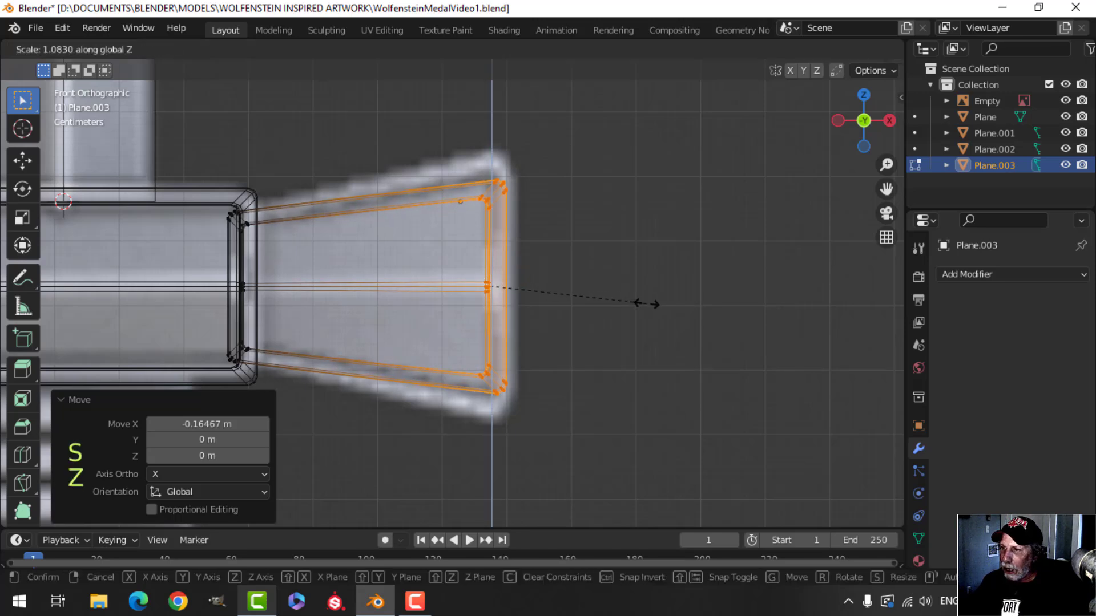
click(693, 328)
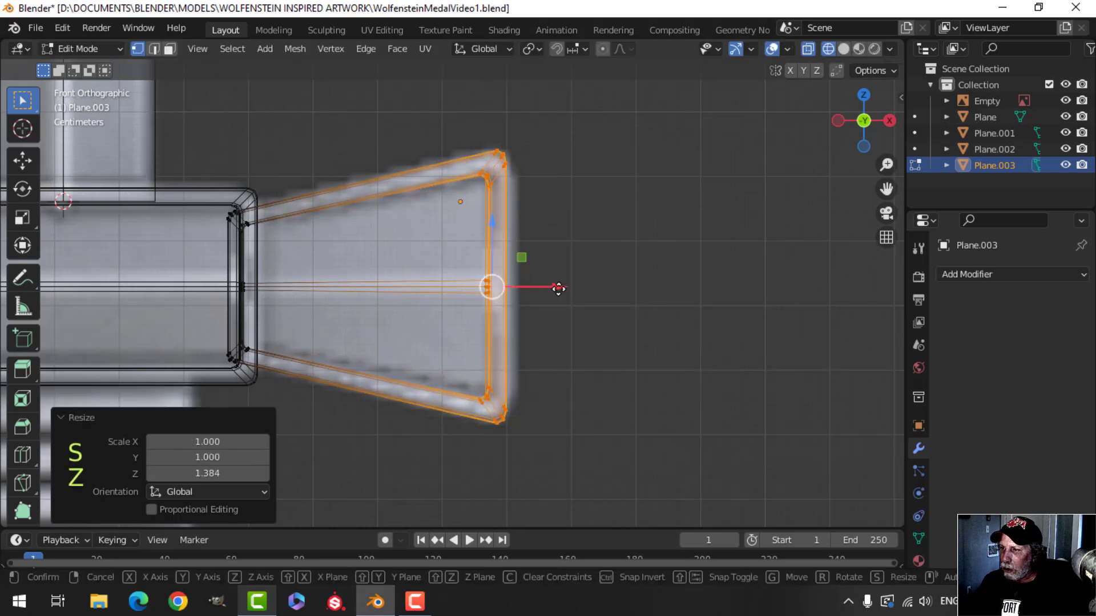
drag(560, 289, 566, 289)
- Shade the flared guard arm and the guard's centre block smooth in Object Mode
key(shift+z)
mouse_move(641, 289)
middle_down()
mouse_move(458, 383)
mouse_move(515, 310)
mouse_move(437, 340)
mouse_move(399, 322)
mouse_move(430, 332)
mouse_move(472, 259)
mouse_move(470, 243)
mouse_move(399, 335)
mouse_move(462, 285)
mouse_move(389, 322)
mouse_move(364, 261)
middle_up()
key(Tab)
key(alt+a)
click(463, 290)
key(alt+a)
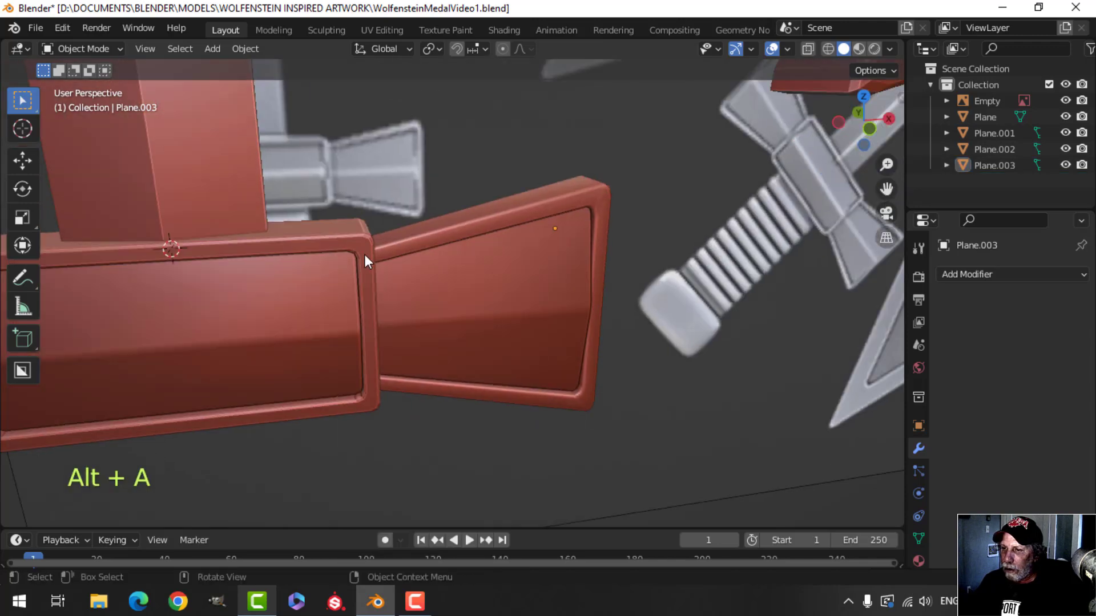
click(323, 225)
right_click(323, 225)
key(alt+a)
middle_drag(501, 283, 441, 244)
scroll(537, 260, up, 3)
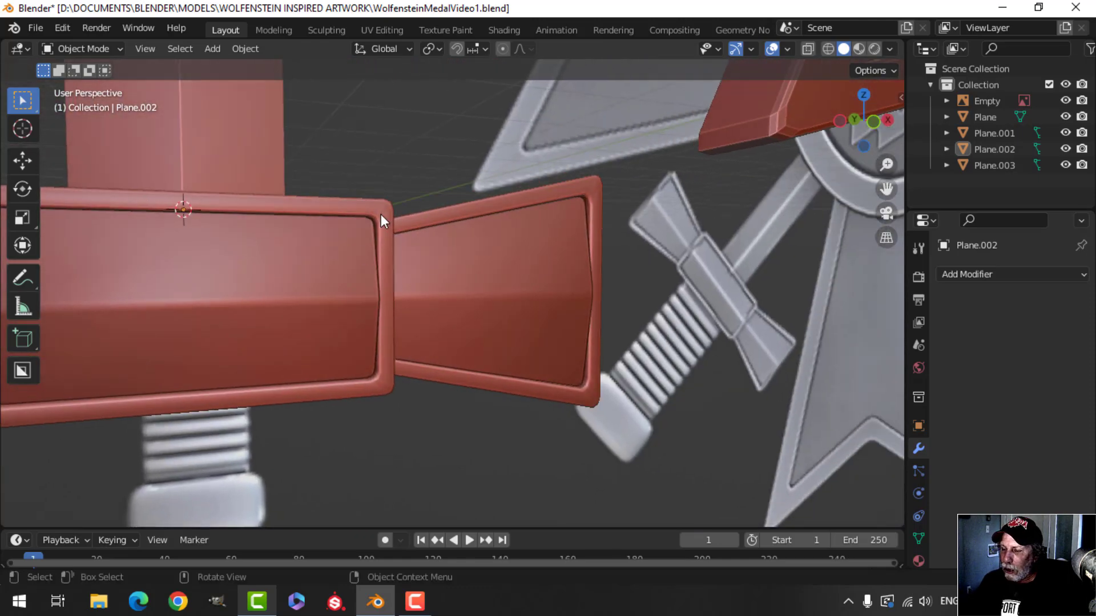
- Add an X-axis Mirror modifier to the flared arm and set its origin to the 3D cursor
scroll(374, 316, down, 2)
shift+middle_drag(374, 316, 475, 290)
middle_drag(475, 290, 472, 337)
key(KP_1)
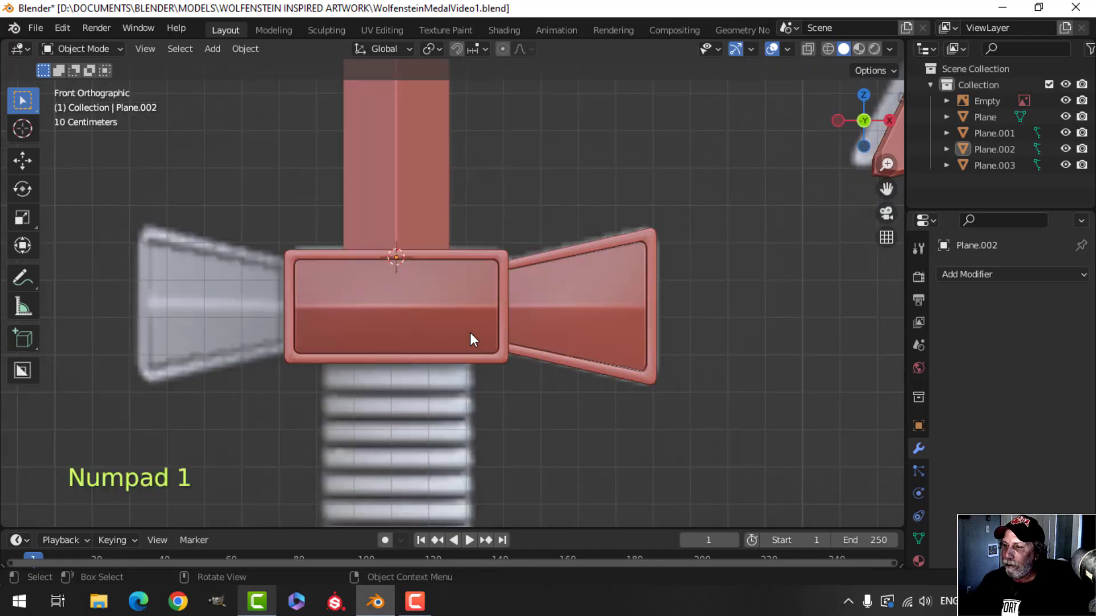
click(546, 281)
click(990, 274)
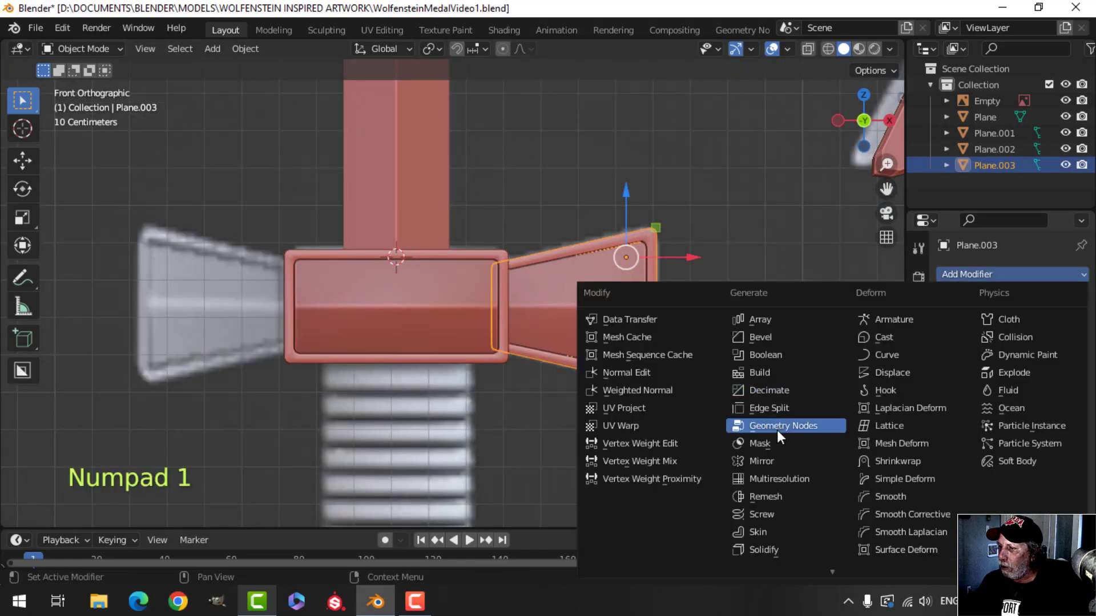
click(775, 454)
click(247, 51)
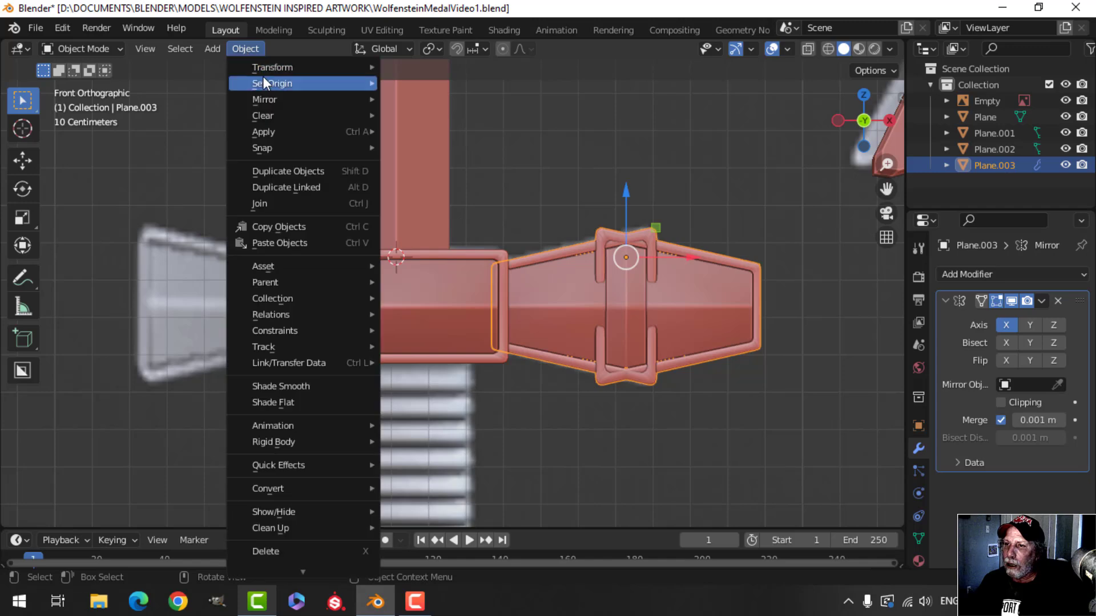
mouse_move(263, 77)
click(433, 117)
key(alt+a)
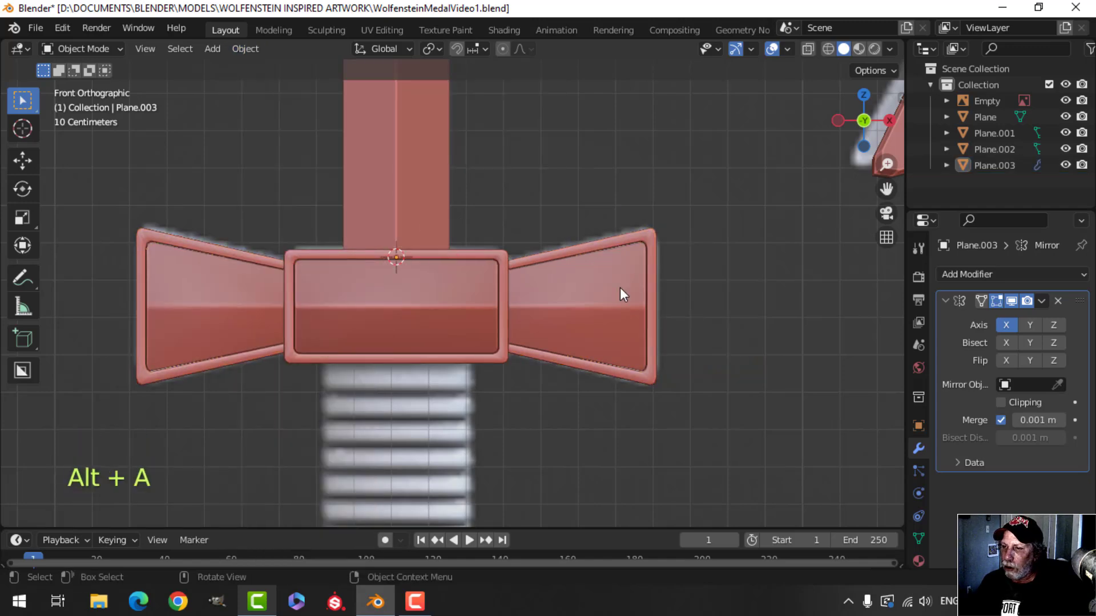
- Apply the Mirror modifier on the guard arms and join them to the centre block
middle_drag(620, 286, 598, 294)
click(598, 294)
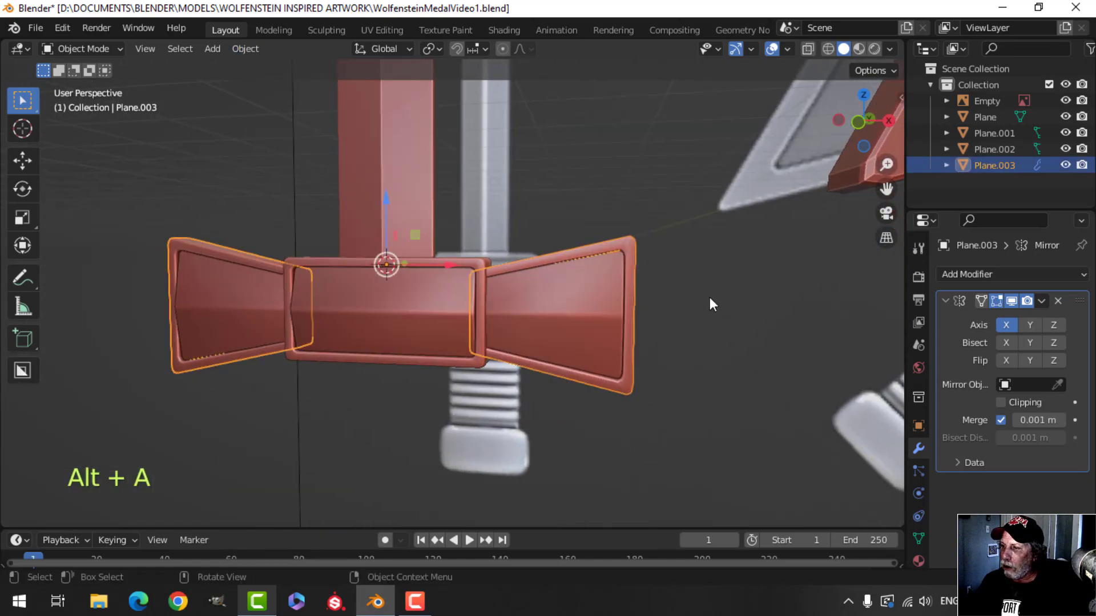
click(1046, 300)
click(985, 318)
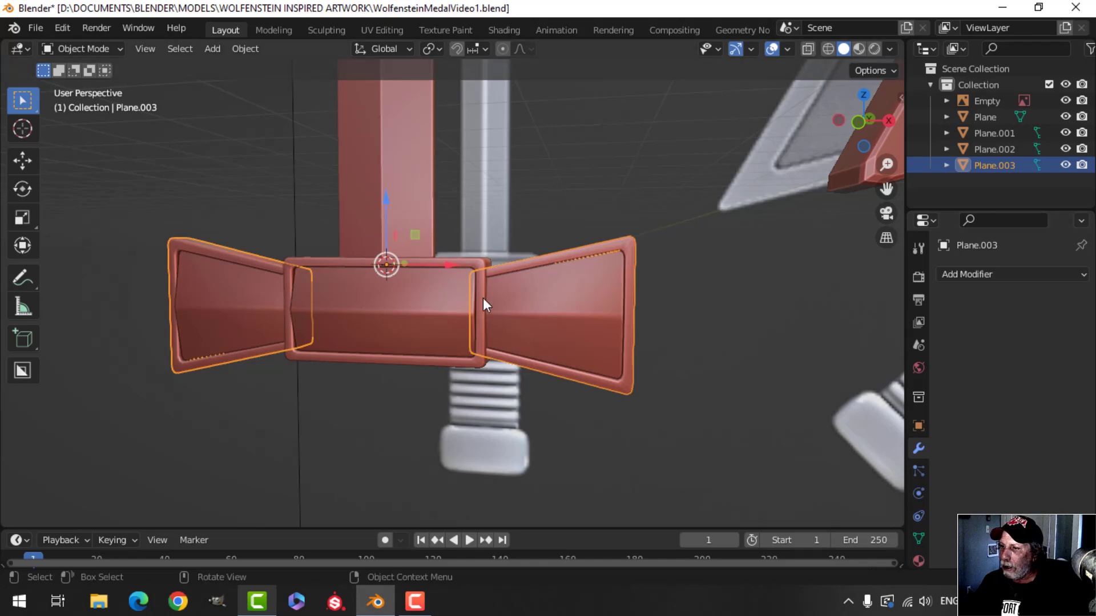
shift+click(435, 295)
key(ctrl+j)
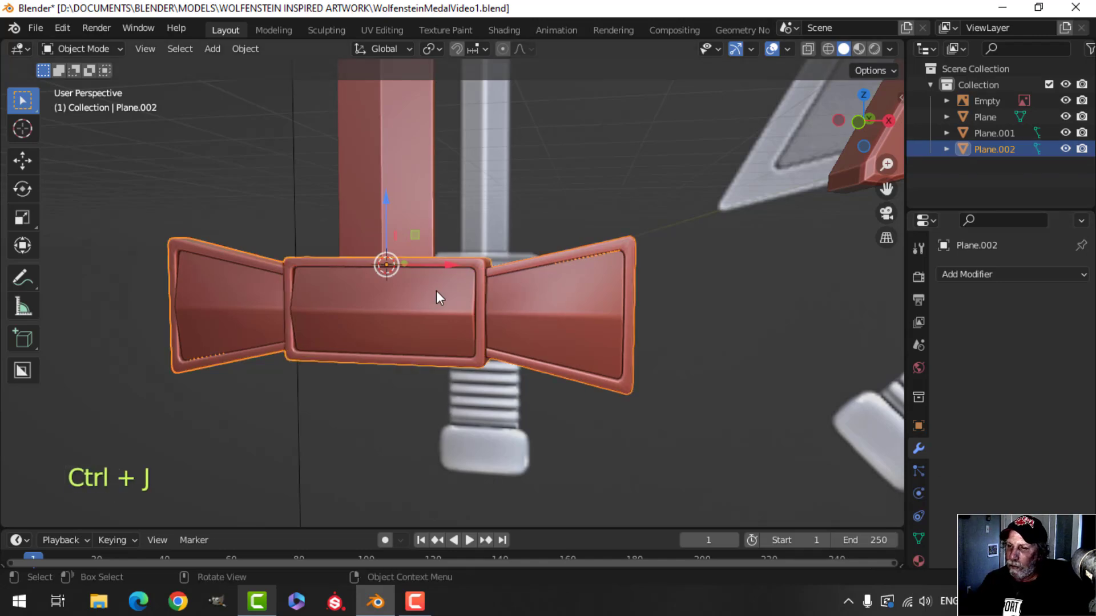
- Bevel the sword blade's central ridge edges, including the tip, with two segments, about 0.004 m wide
key(alt+a)
middle_drag(443, 306, 453, 377)
shift+click(429, 248)
key(alt+a)
scroll(455, 325, up, 3)
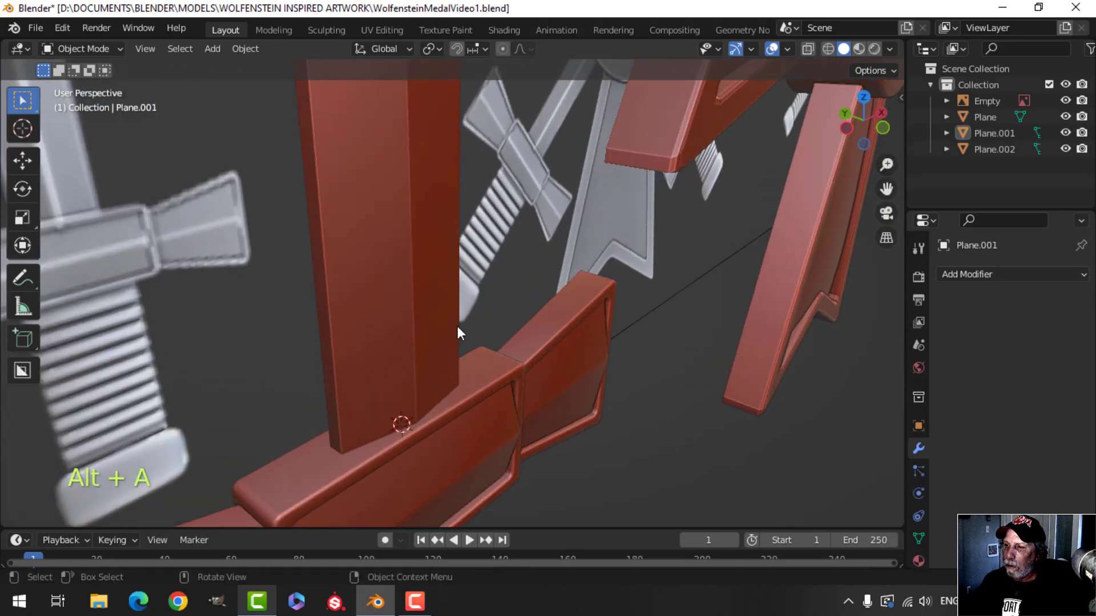
key(Tab)
key(alt+a)
shift+middle_drag(456, 334, 452, 295)
scroll(452, 272, down, 3)
shift+middle_drag(467, 223, 460, 360)
scroll(446, 183, down, 4)
shift+middle_drag(446, 182, 478, 293)
scroll(457, 310, up, 4)
scroll(403, 320, up, 1)
key(ctrl+b)
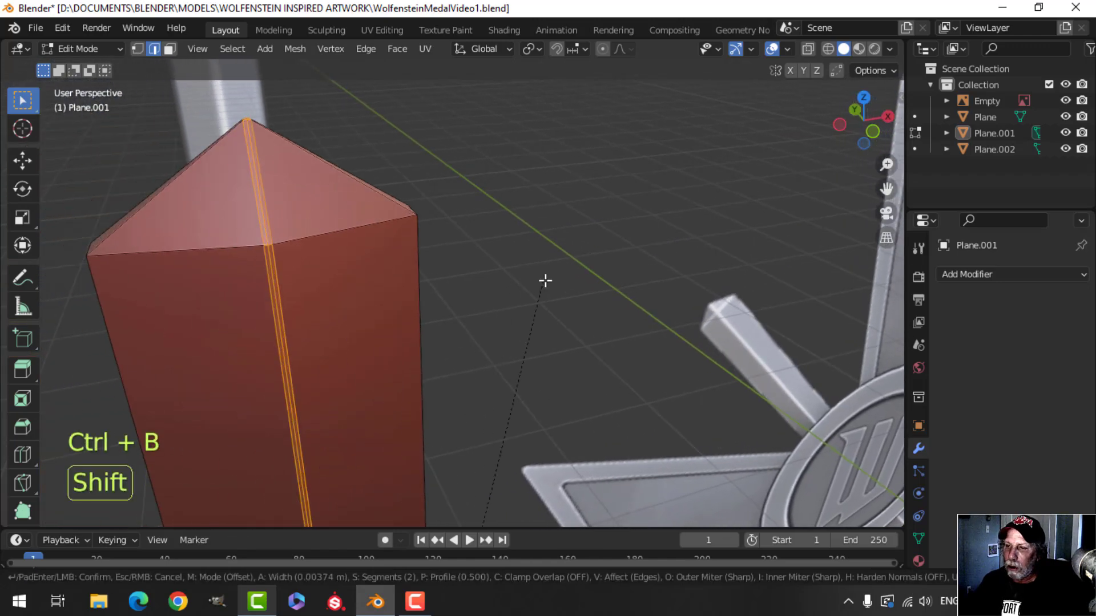
click(559, 279)
key(alt+a)
- Bevel the front edges where the blade's tip facets meet the blade body, using two segments
middle_drag(386, 299, 294, 294)
key(ctrl+b)
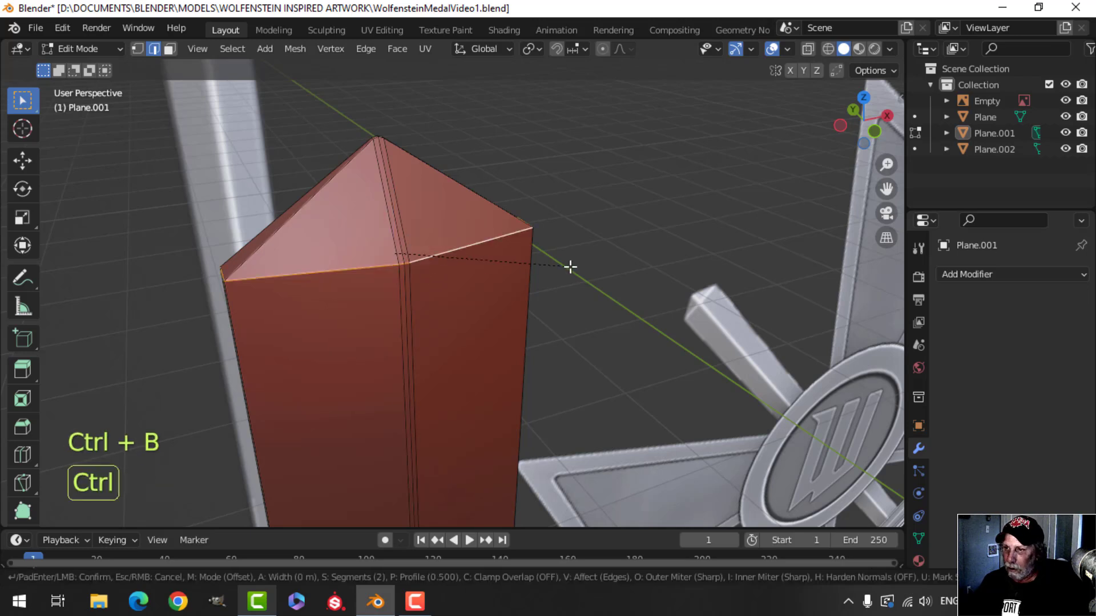
click(558, 294)
key(alt+a)
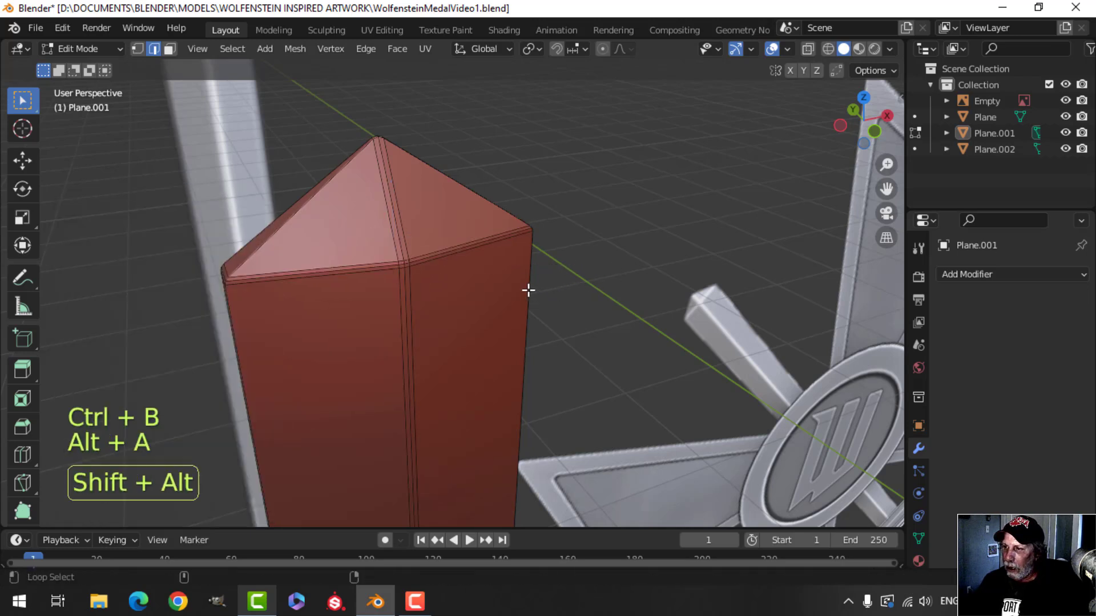
- Bevel the front outline edge loop along the sword blade and tip with two segments, about 0.003 m wide
middle_drag(266, 310, 331, 302)
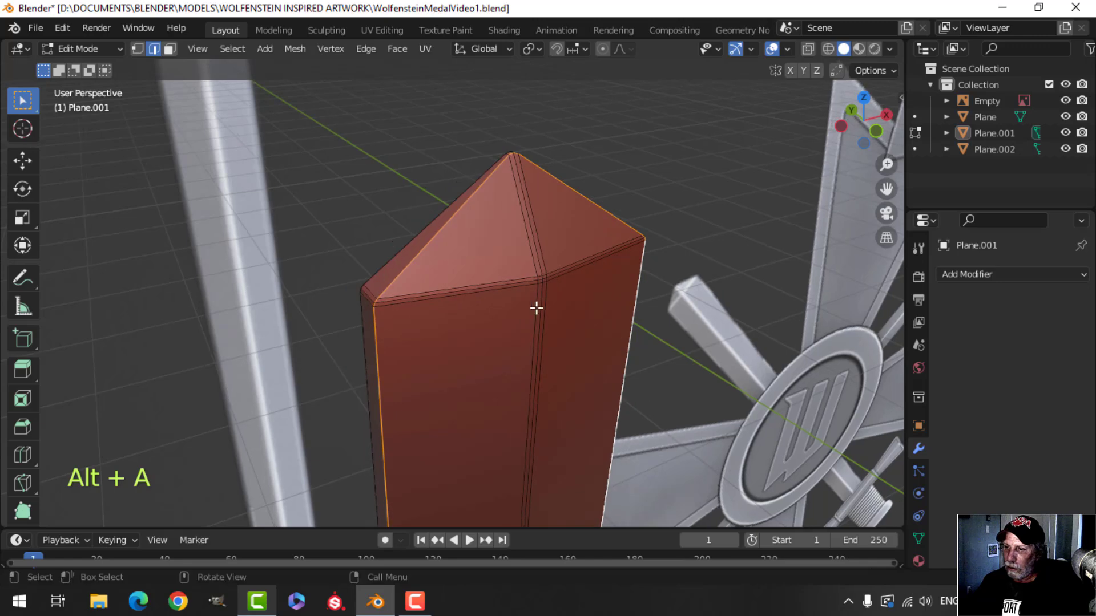
key(ctrl+b)
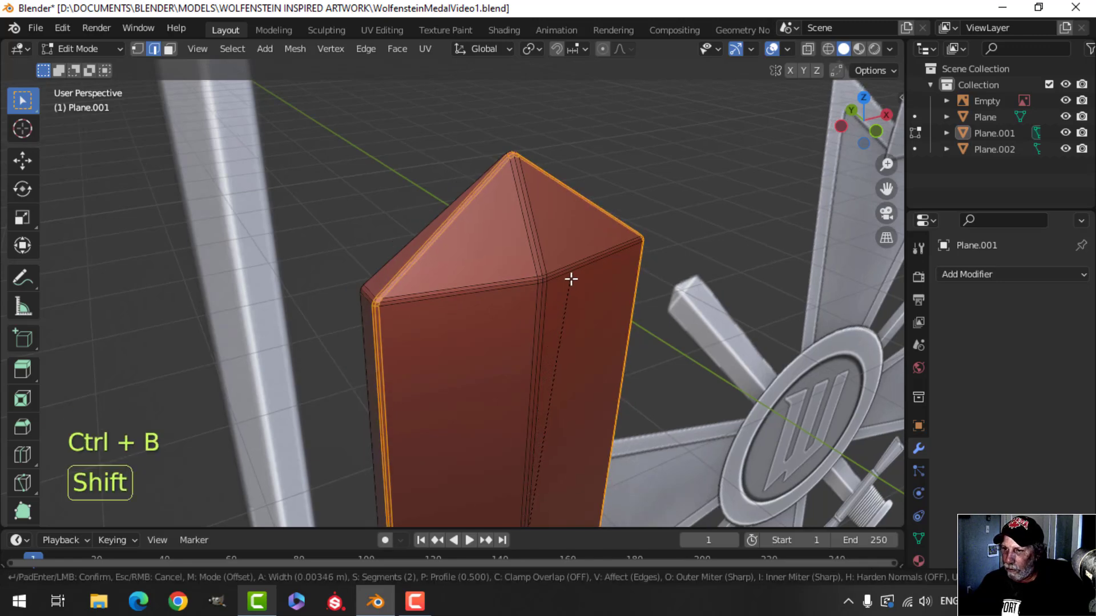
click(571, 279)
key(Tab)
scroll(570, 314, down, 3)
key(alt+a)
- Apply smooth shading to the sword blade object
middle_drag(569, 314, 467, 201)
scroll(482, 312, down, 3)
click(440, 292)
right_click(440, 292)
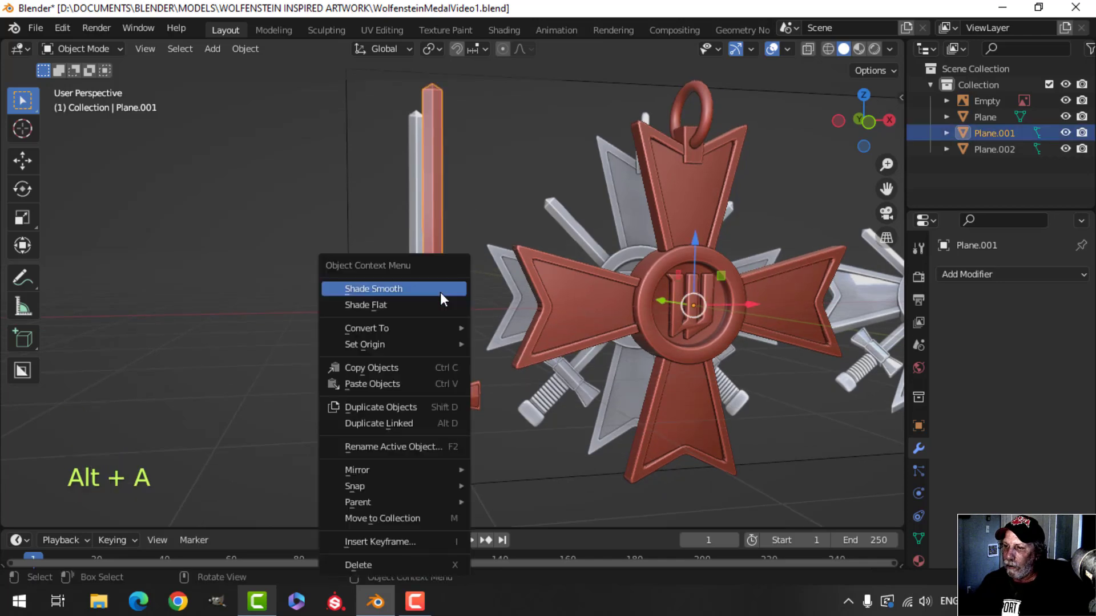
click(440, 293)
- Join the sword blade with the guard into one object
scroll(496, 317, up, 5)
shift+middle_drag(519, 299, 405, 251)
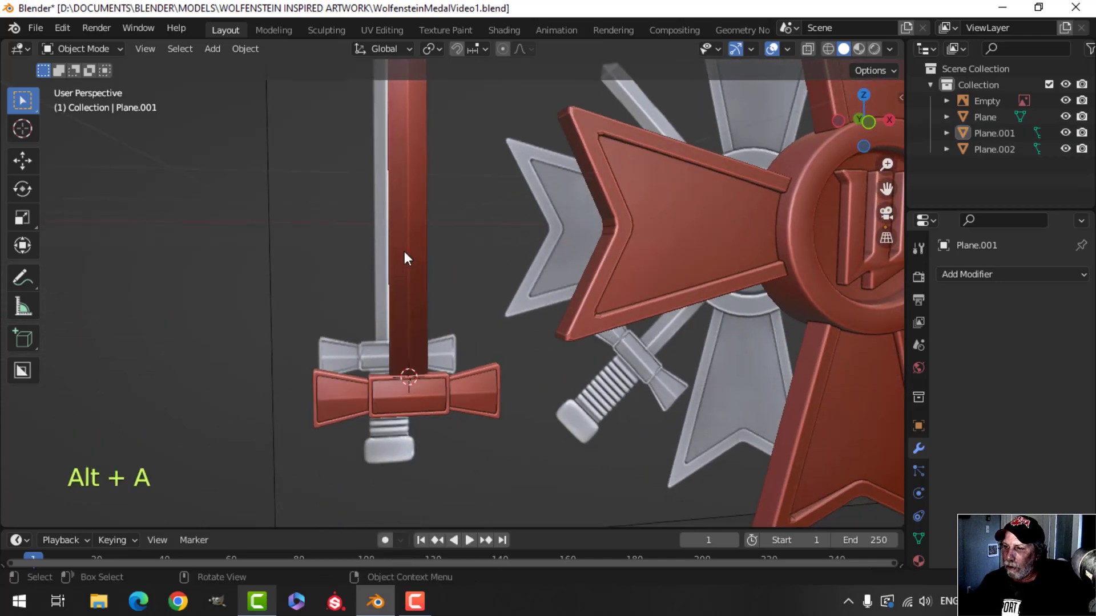
shift+click(442, 381)
key(ctrl+j)
scroll(449, 371, down, 4)
key(alt+a)
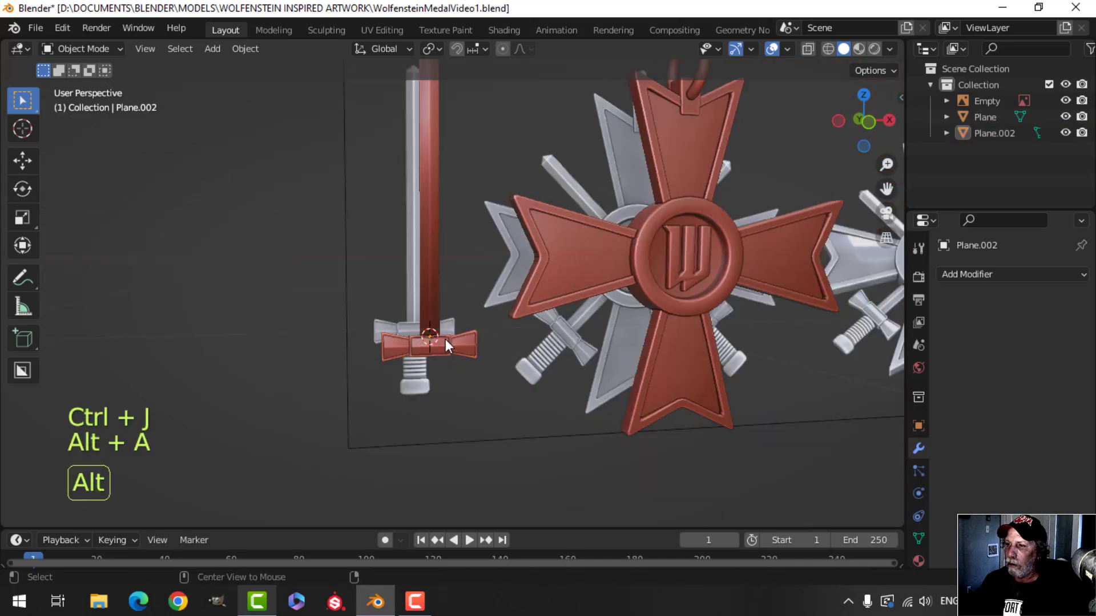
- Merge overlapping vertices by distance across the whole joined sword mesh
scroll(445, 339, down, 4)
click(481, 336)
key(Tab)
key(a)
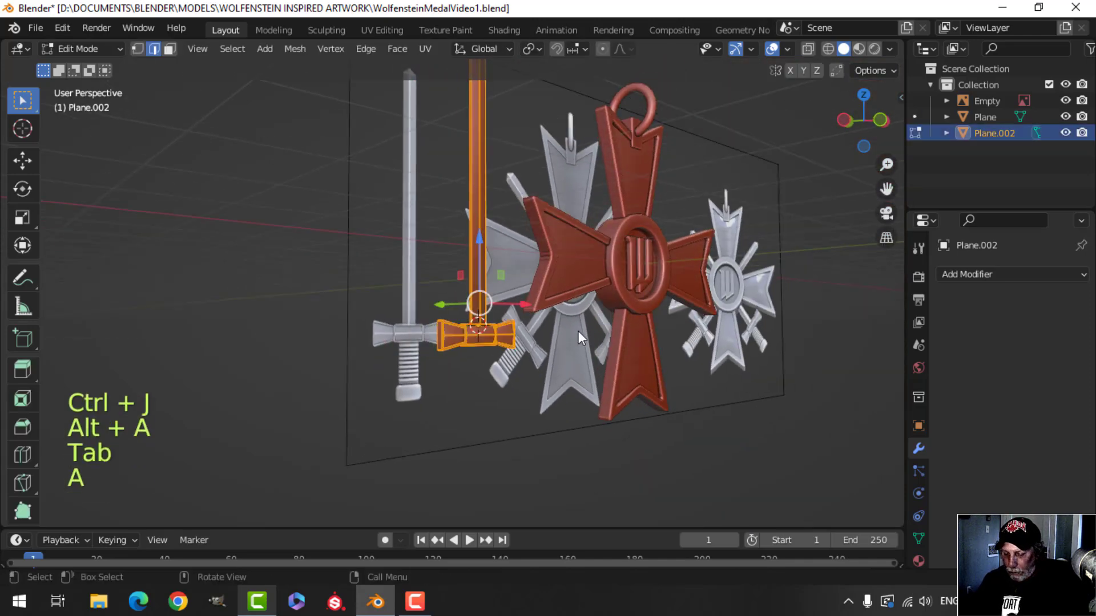
key(m)
click(578, 331)
key(Tab)
key(alt+a)
middle_drag(575, 327, 533, 317)
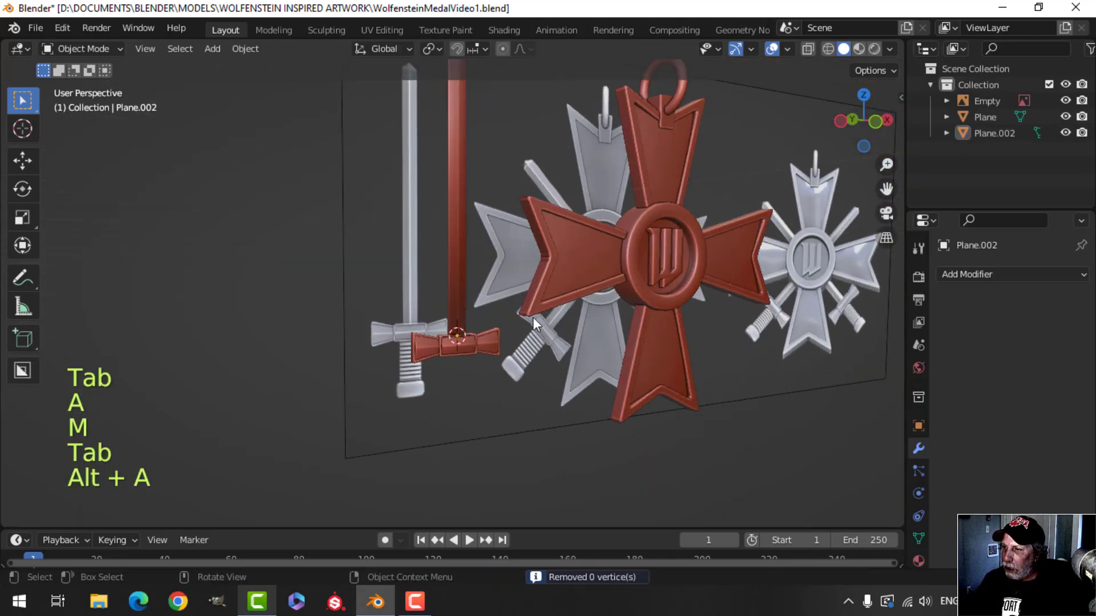
- Check the normals of the medal and sword with the Face Orientation overlay, turning it off again
click(788, 49)
click(724, 337)
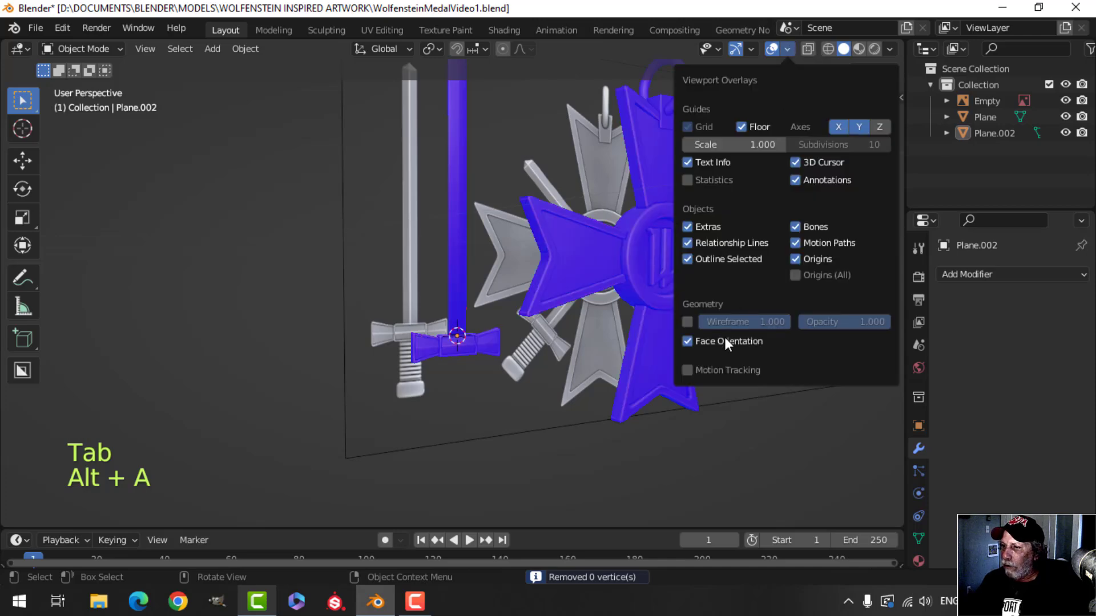
click(724, 337)
- Add a cylinder with a reduced vertex count at the 3D cursor for the sword's grip
middle_drag(628, 328, 492, 275)
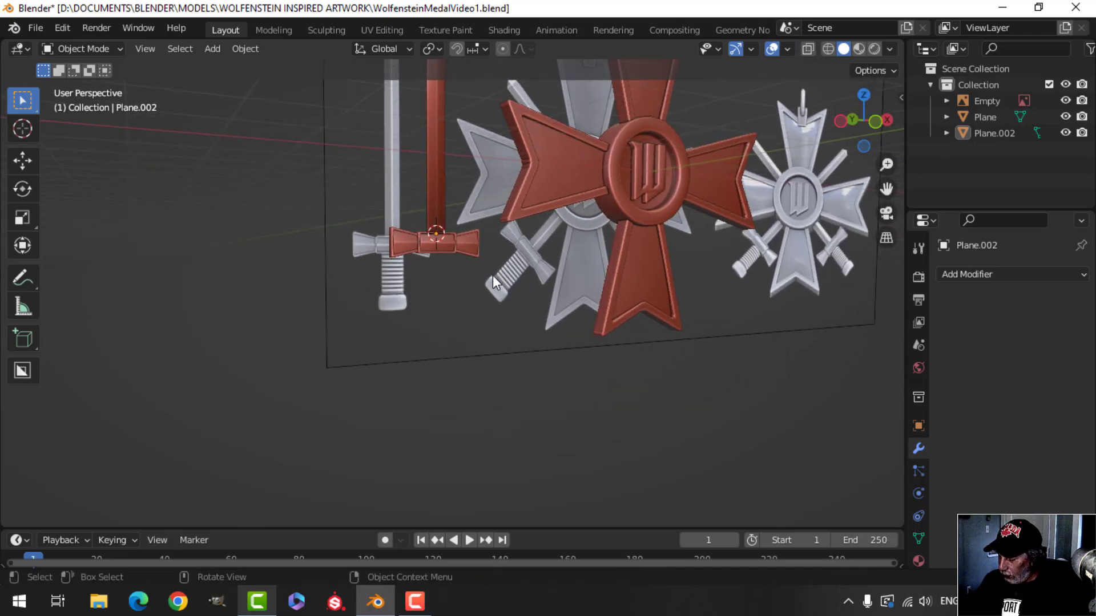
key(KP_1)
scroll(492, 275, up, 6)
shift+middle_drag(413, 275, 552, 296)
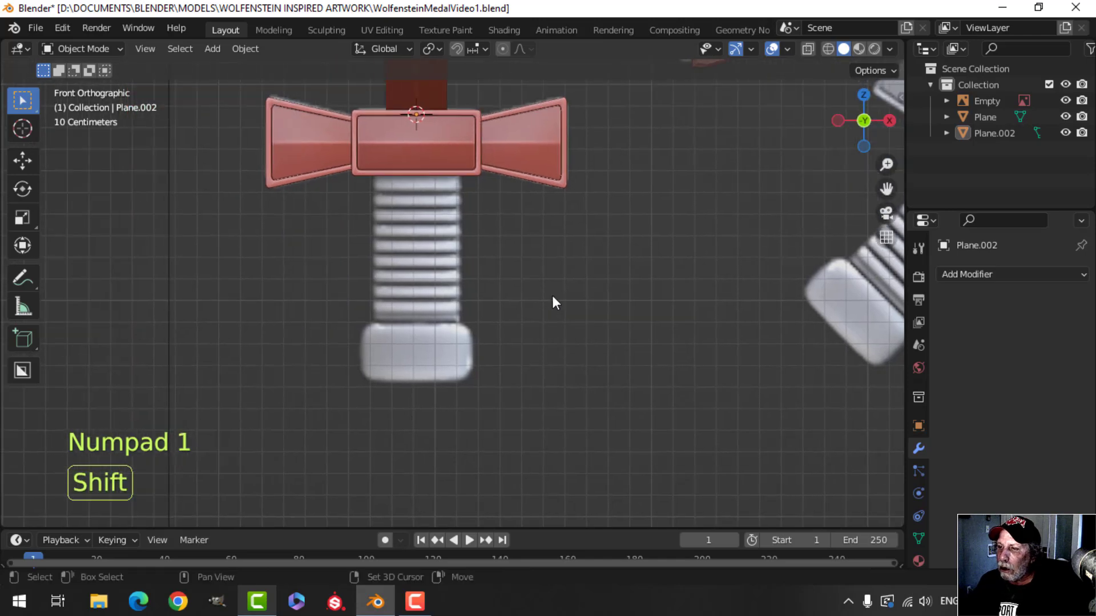
scroll(474, 273, up, 1)
shift+middle_drag(473, 273, 505, 290)
scroll(504, 290, down, 1)
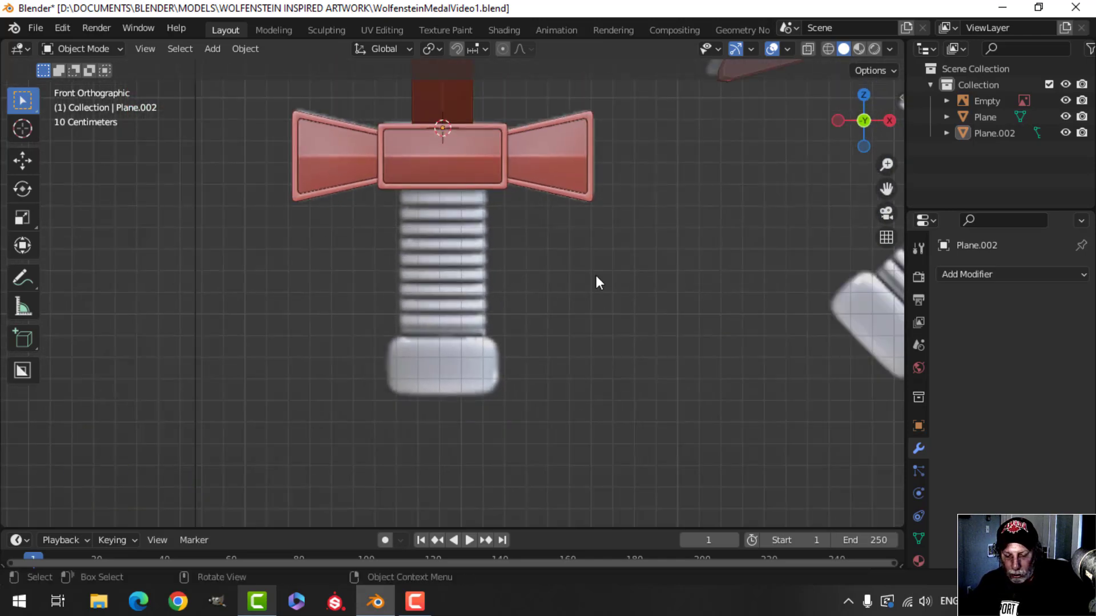
key(shift+a)
mouse_move(546, 240)
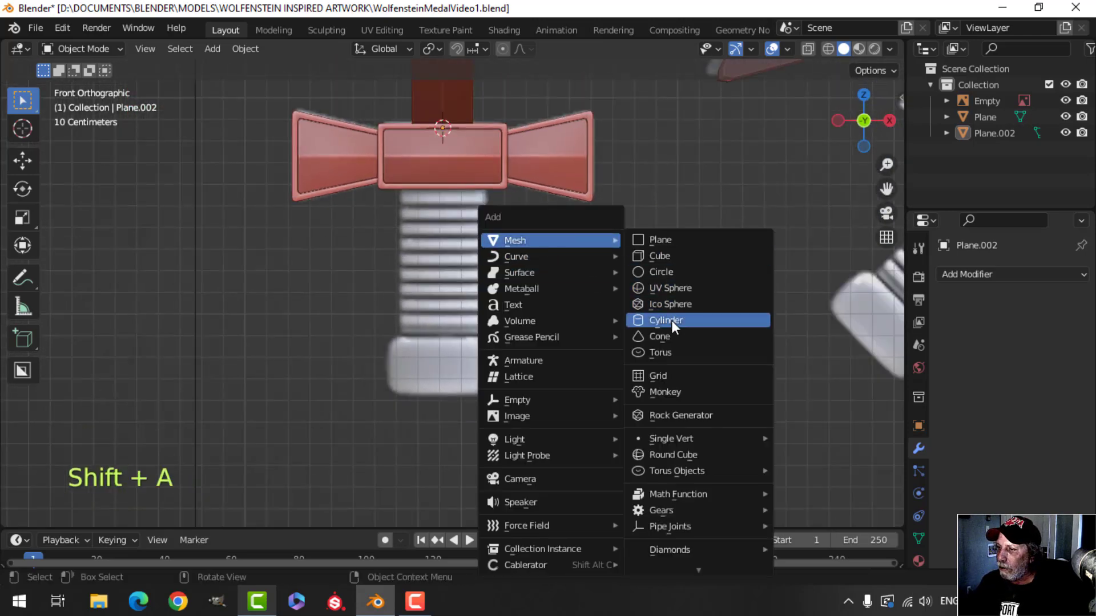
click(667, 321)
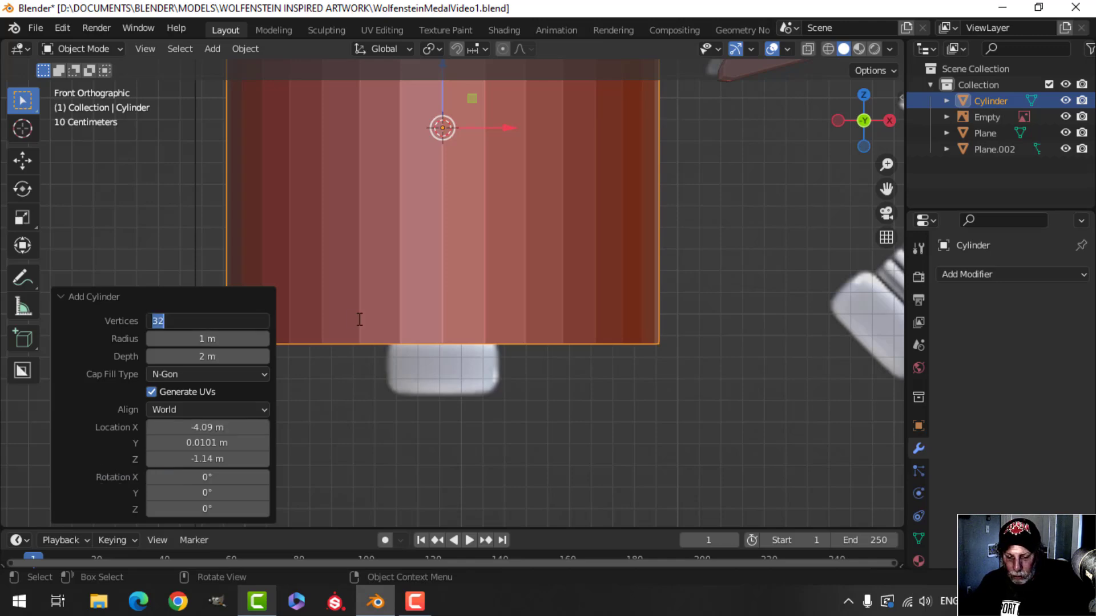
key(Return)
- Scale the cylinder mesh down to the grip's width and lower it about 0.71 m onto the grip in the reference image
scroll(358, 322, down, 4)
key(Tab)
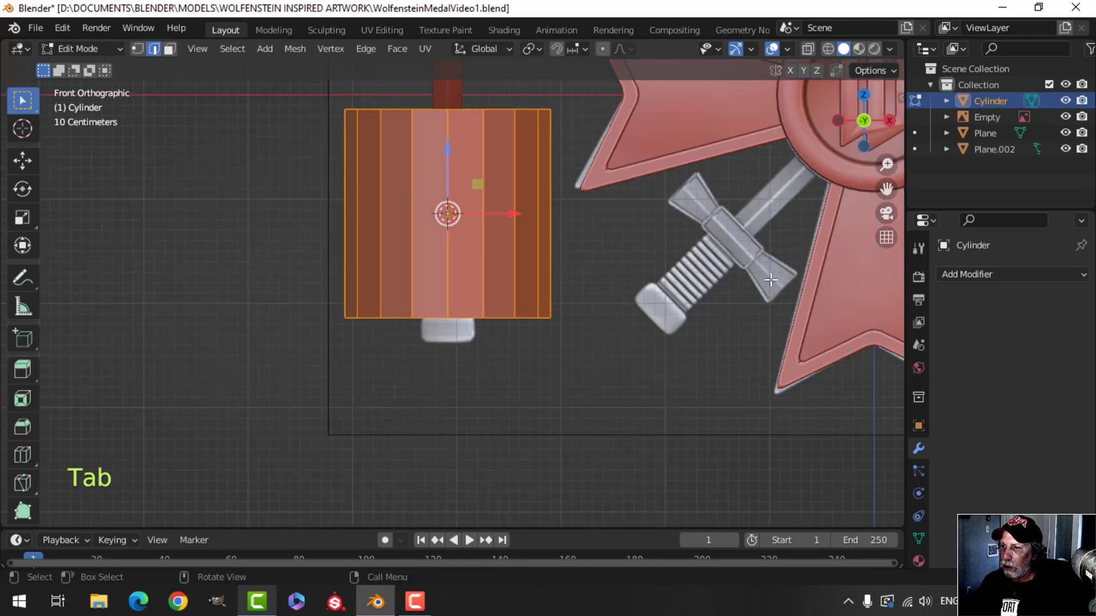
key(s)
click(505, 258)
drag(450, 164, 446, 239)
scroll(511, 262, up, 3)
key(s)
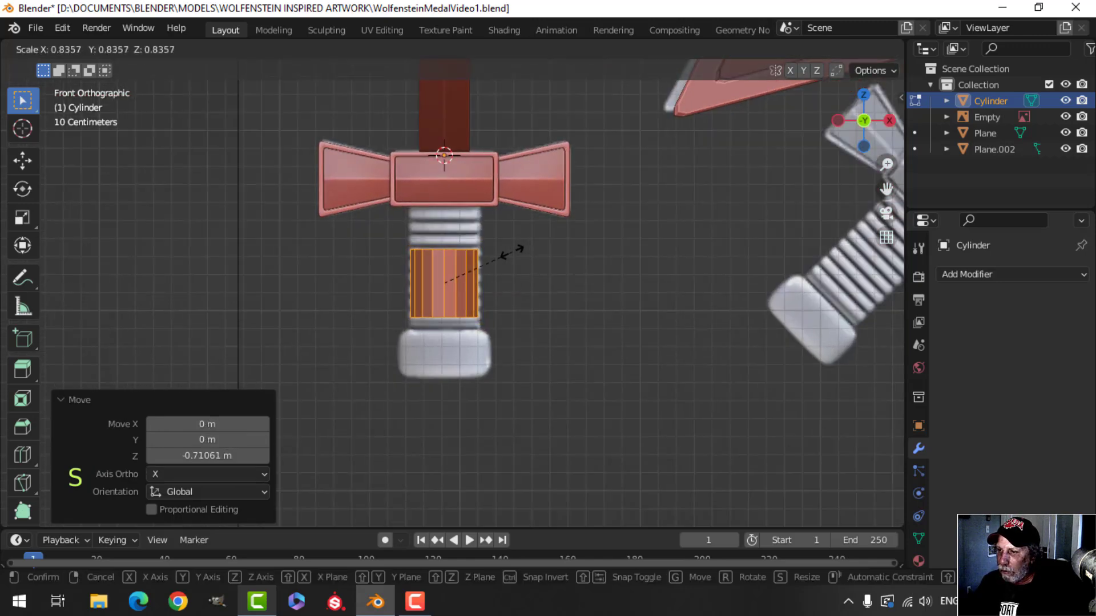
click(512, 252)
scroll(563, 252, up, 3)
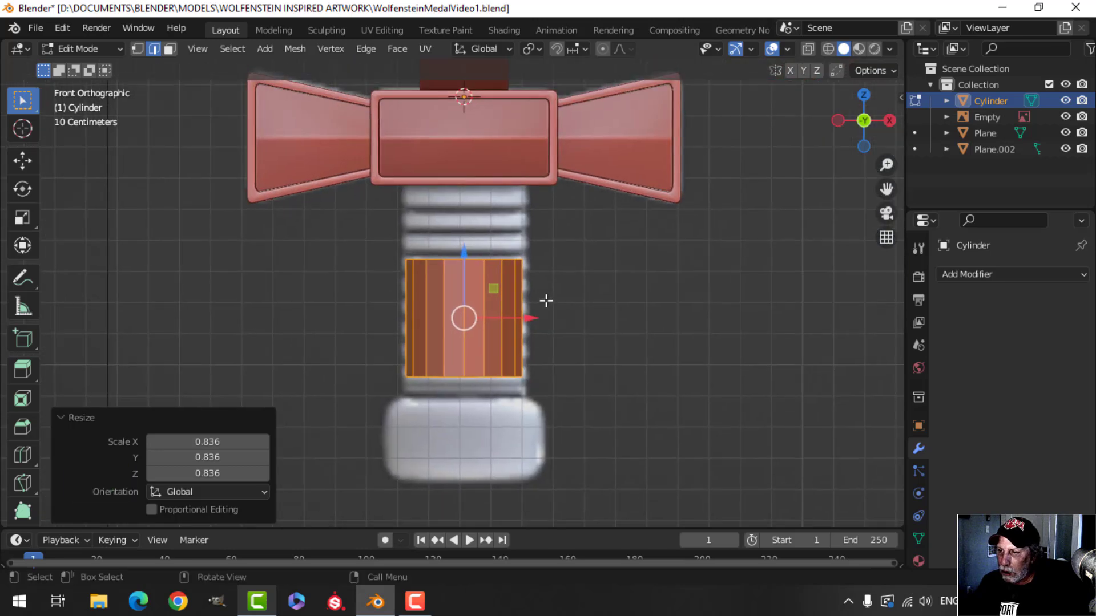
- Extend the cylinder's top edge up about 0.25 m to the guard and its bottom edge down about 0.06 m to the pommel
key(alt+a)
key(z)
click(374, 284)
key(b)
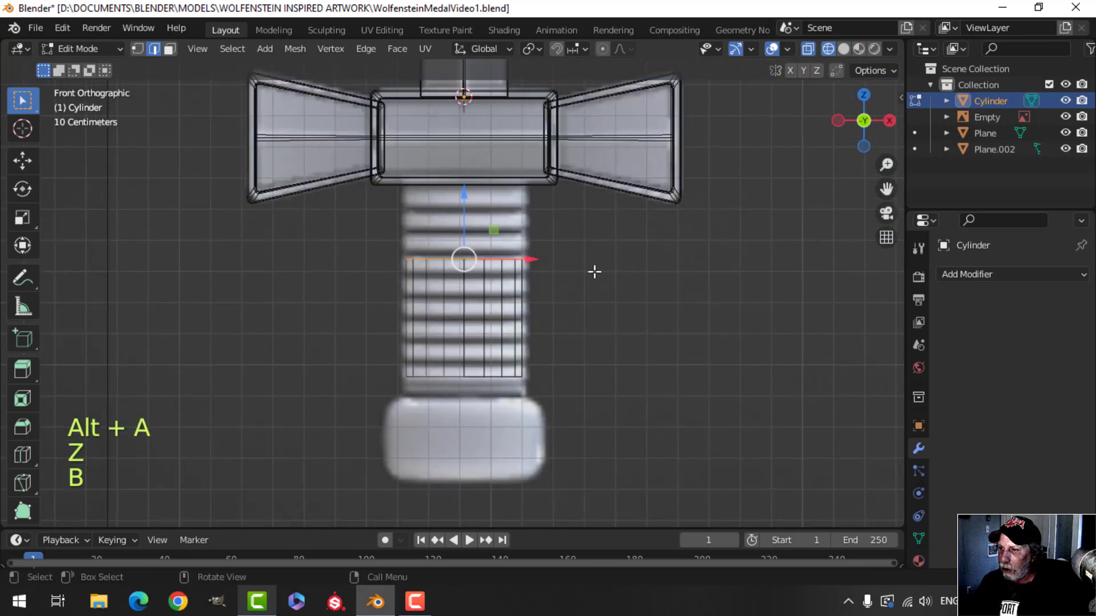
drag(473, 211, 478, 123)
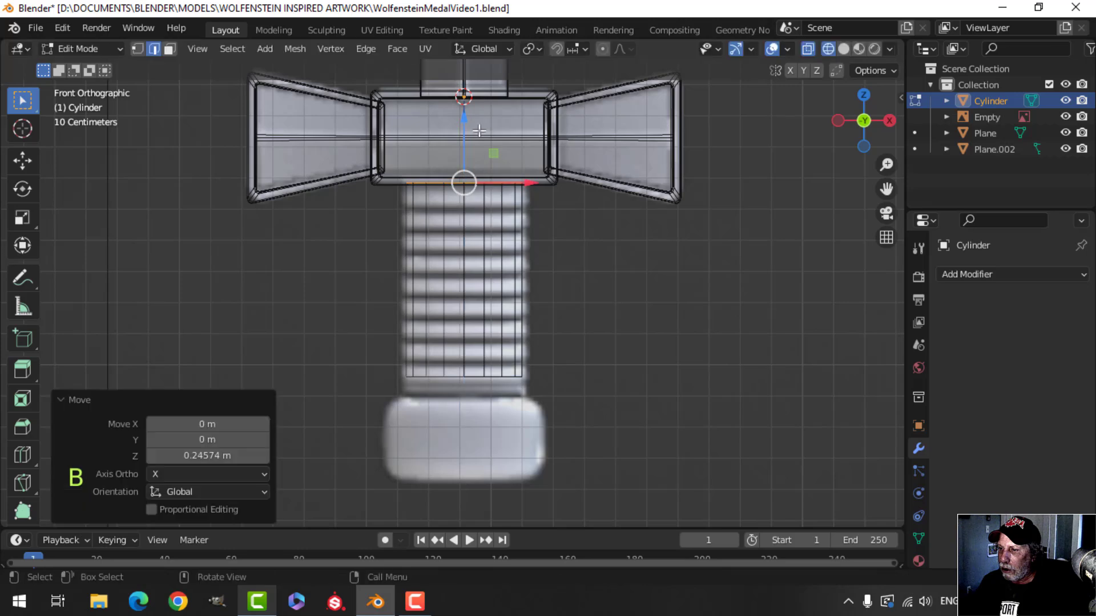
key(alt+a)
key(b)
drag(300, 343, 633, 391)
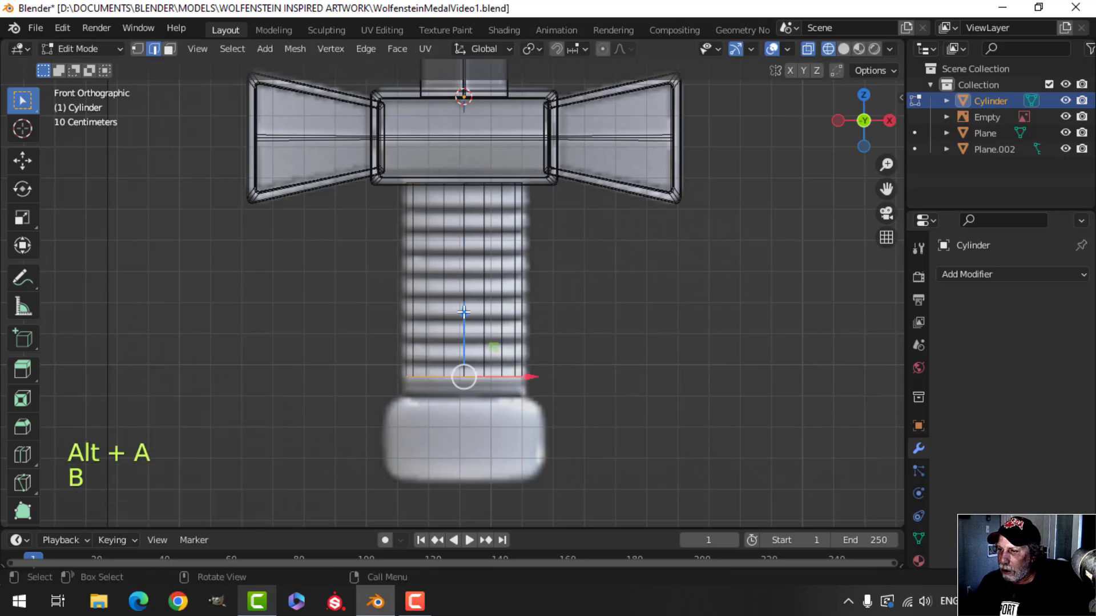
drag(463, 311, 463, 337)
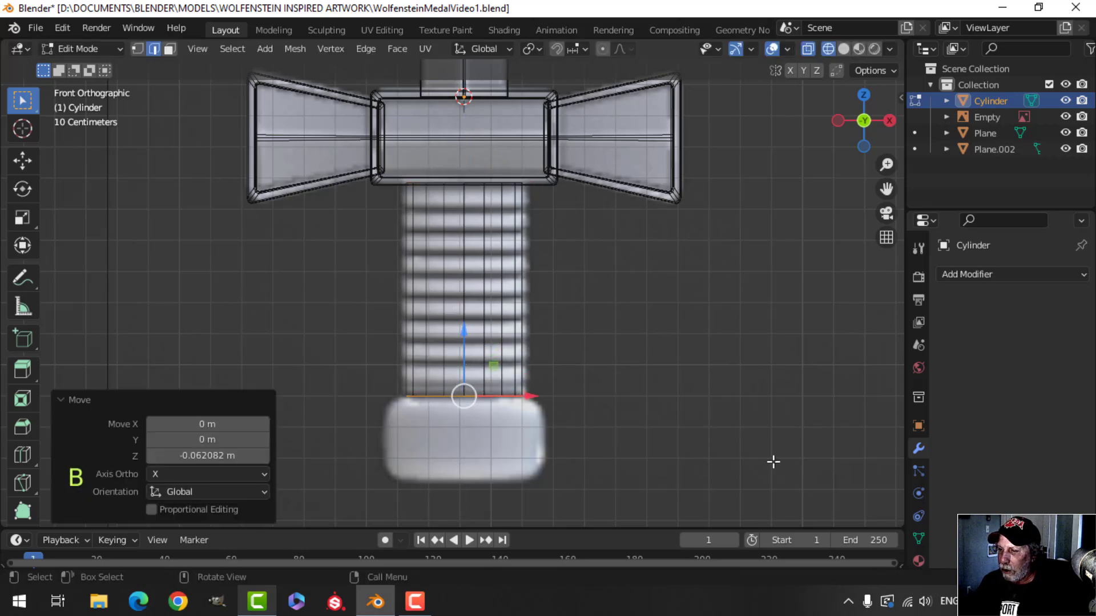
- Extrude the grip's bottom edge outward by scaling about 1.3 times, and extrude it down about 0.28 m to form the pommel
key(e)
right_click(657, 446)
key(s)
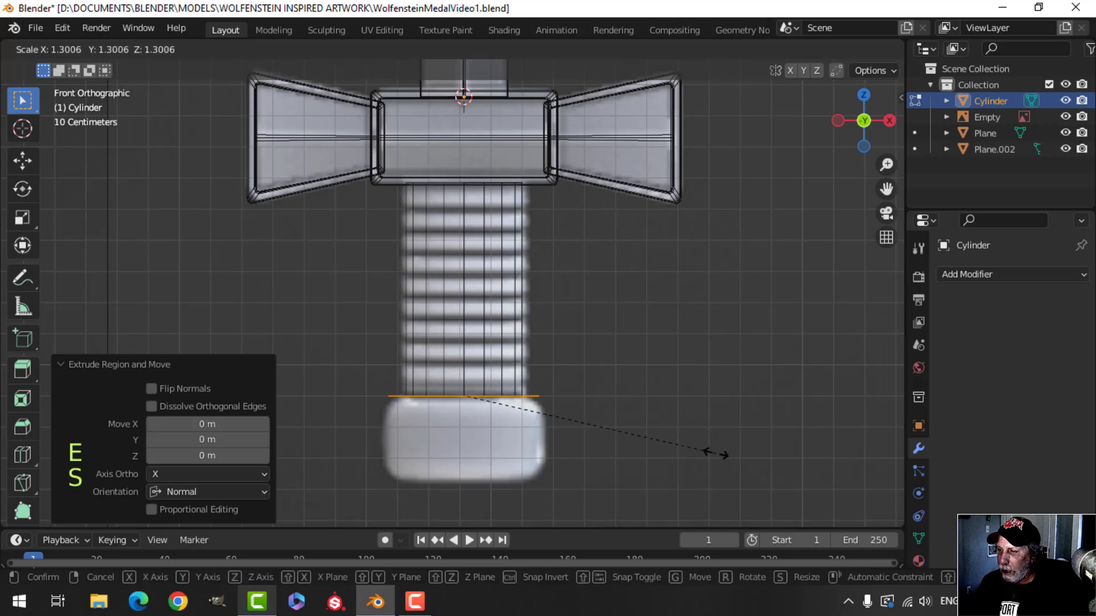
click(577, 455)
key(e)
right_click(577, 455)
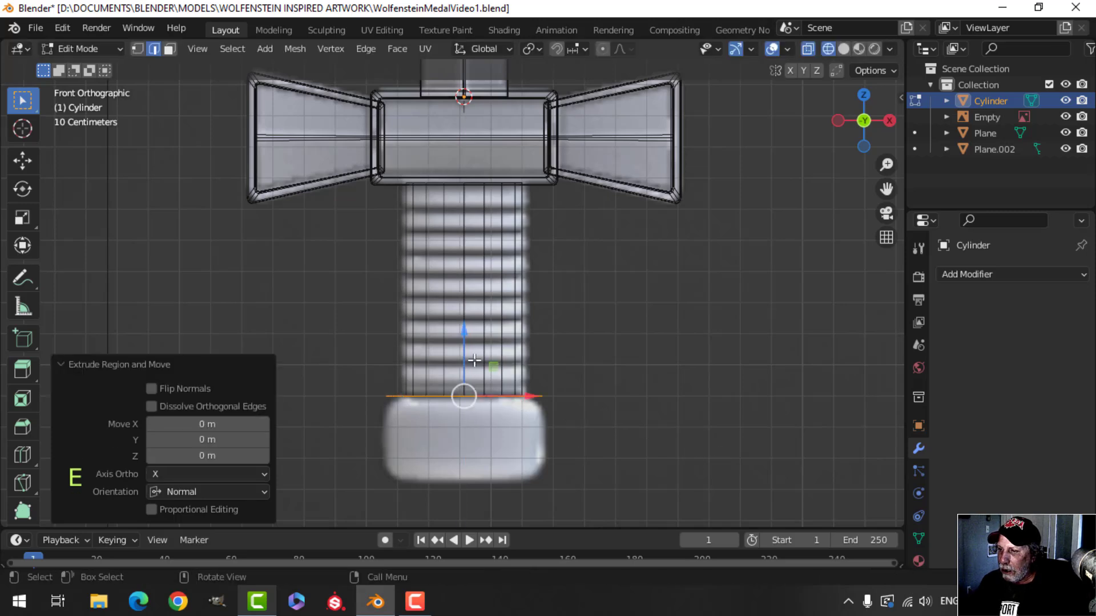
drag(465, 338, 459, 380)
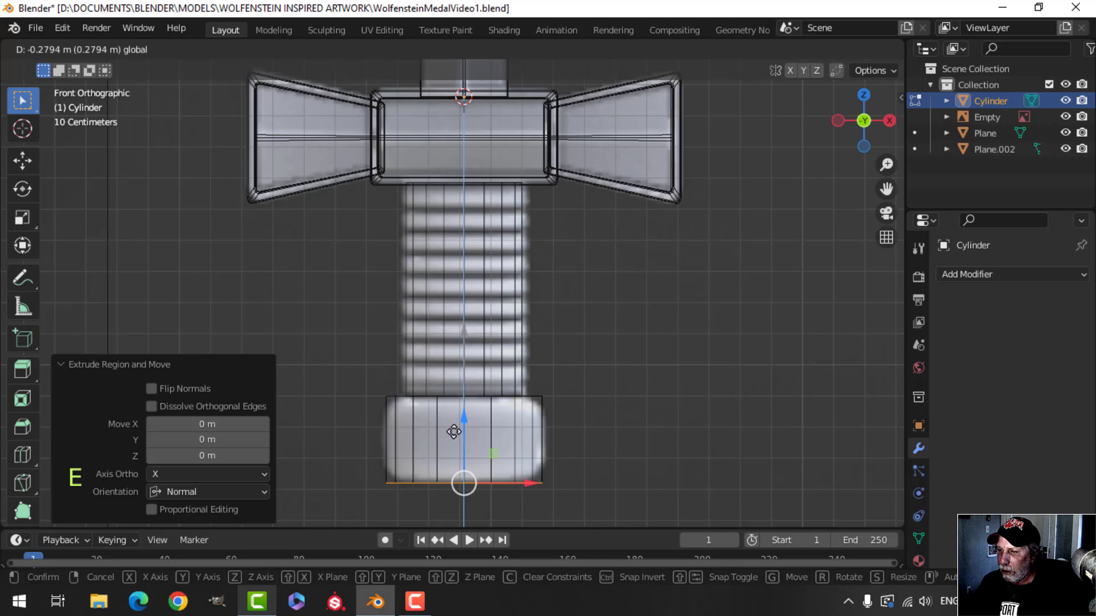
drag(454, 432, 453, 432)
- Round the pommel's bottom edge with a multi-segment bevel about 0.06 m wide
shift+middle_drag(610, 422, 604, 353)
key(ctrl+b)
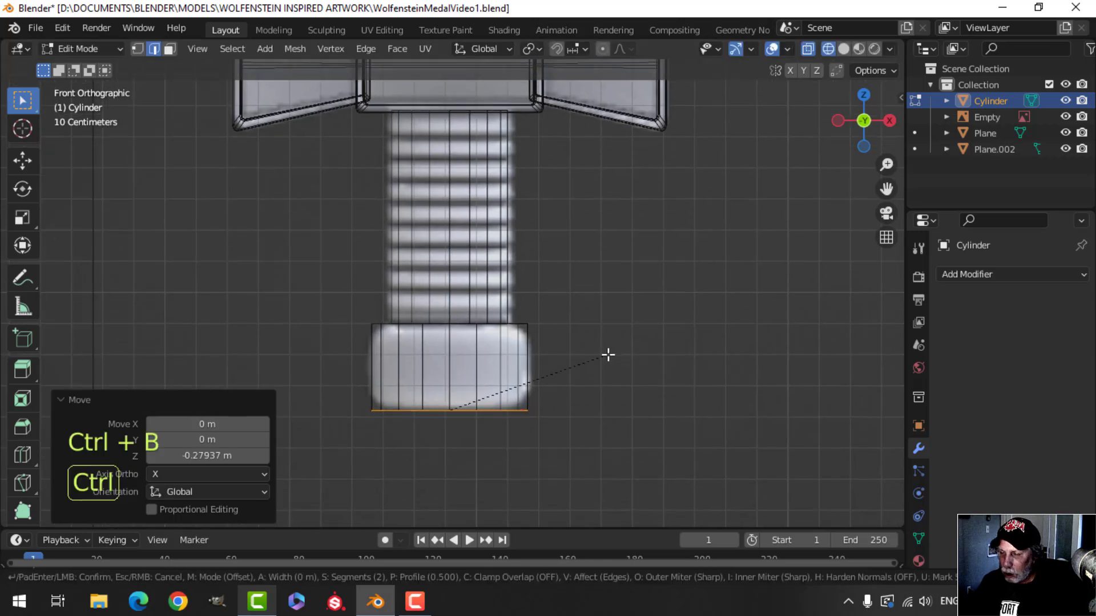
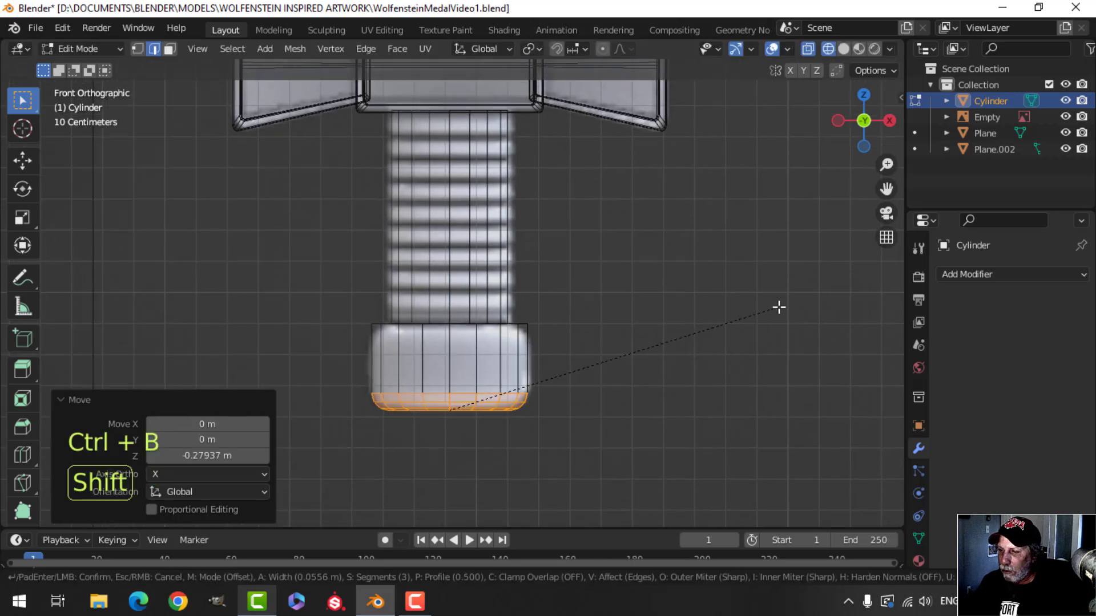
click(811, 301)
key(alt+a)
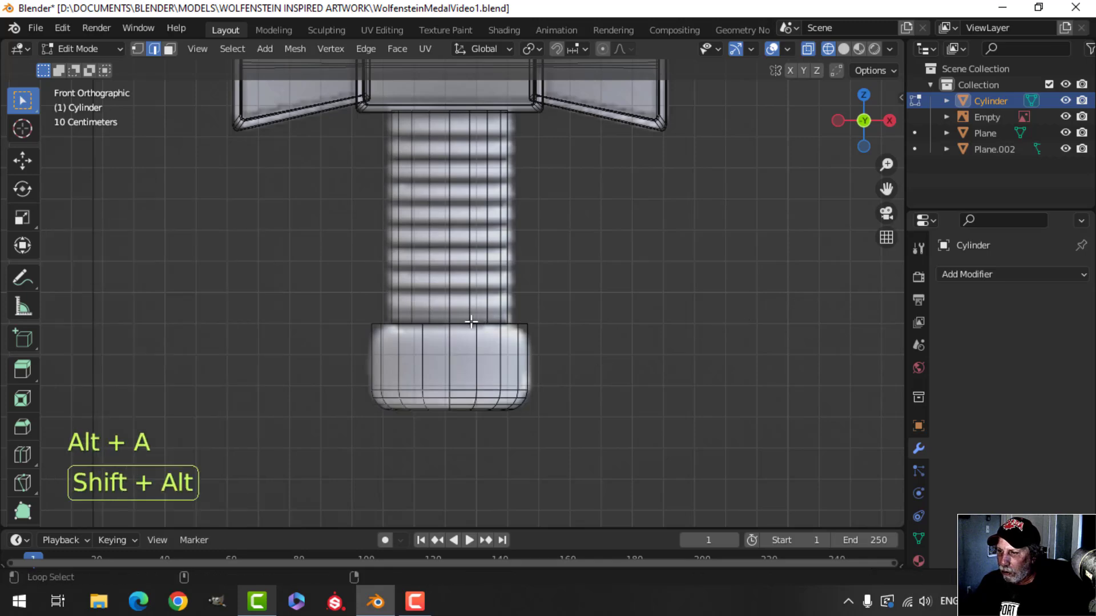
alt+shift+click(469, 321)
middle_drag(558, 335, 542, 367)
key(KP_1)
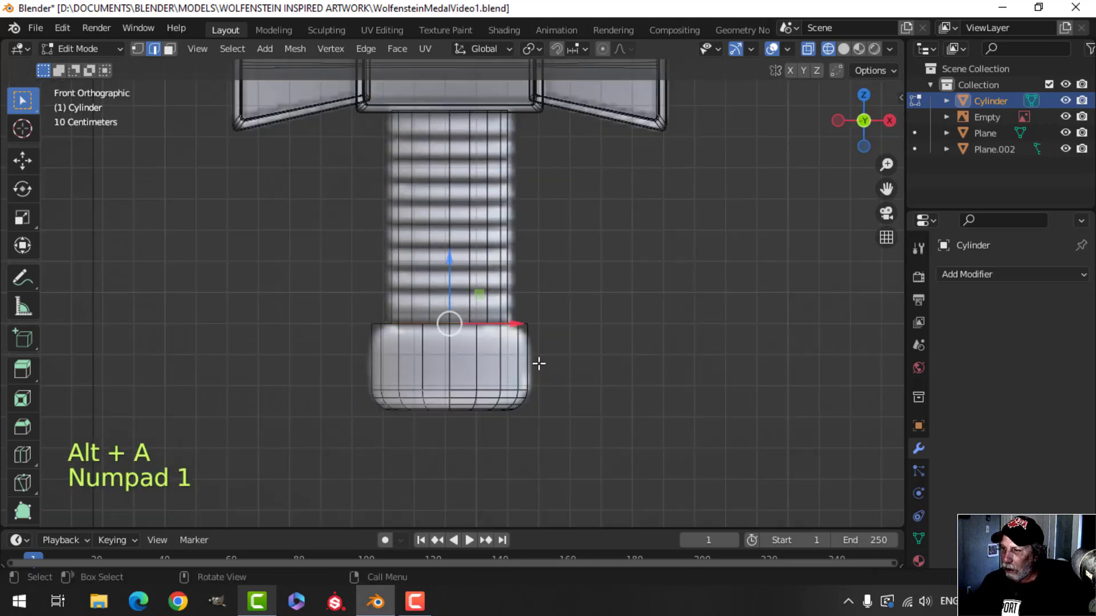
scroll(535, 361, up, 2)
key(ctrl+b)
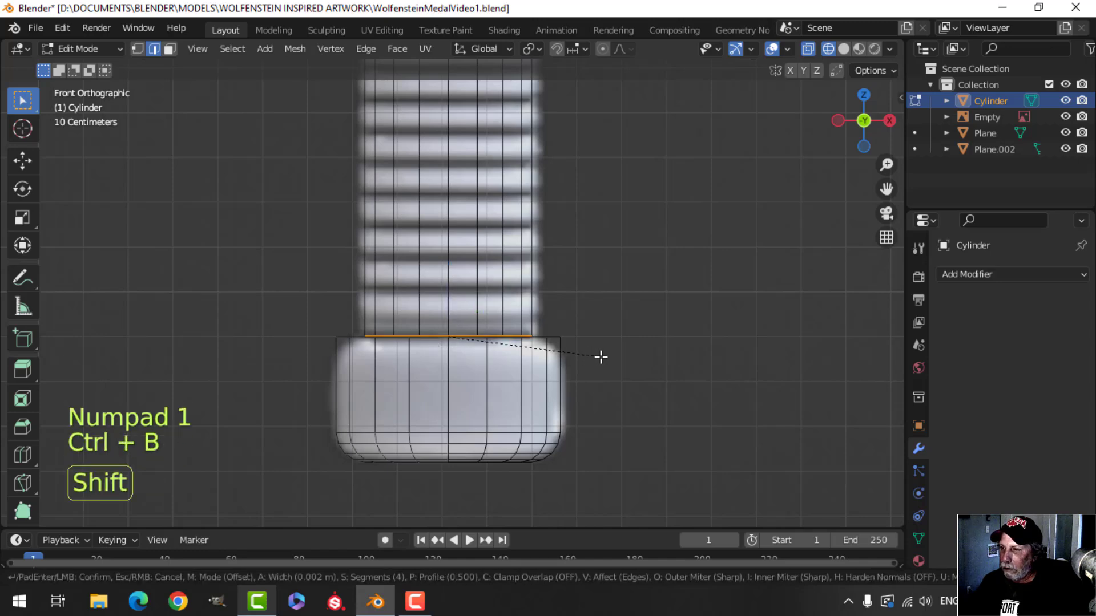
key(Escape)
key(ctrl+z)
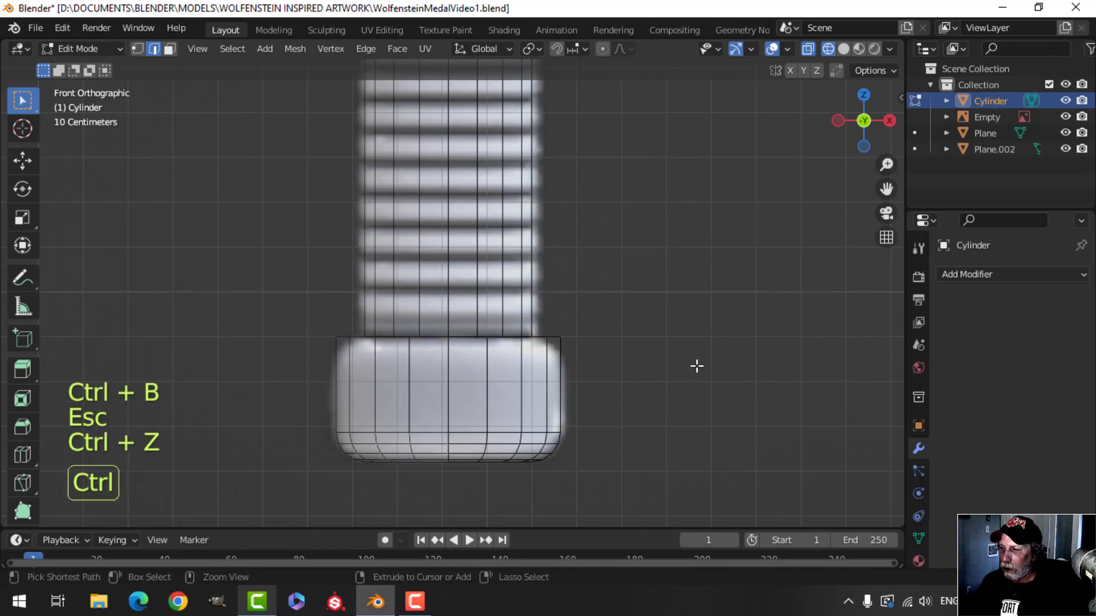
- Bevel the pommel's upper outer edge loop with four segments to match the rounded reference shape
middle_drag(695, 364, 645, 392)
scroll(525, 348, down, 4)
shift+middle_drag(531, 340, 535, 306)
key(z)
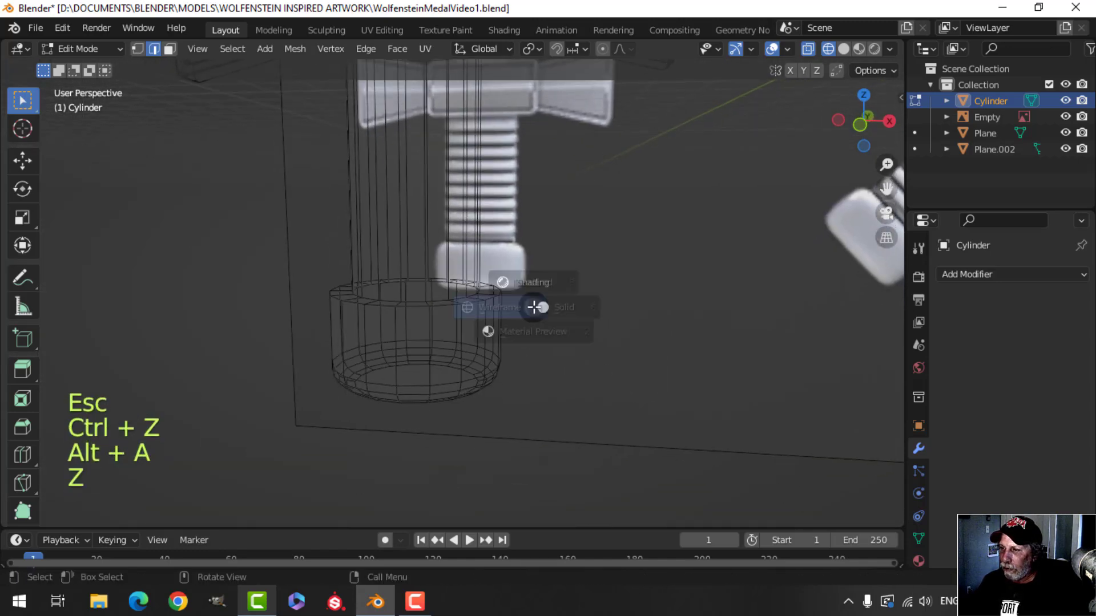
click(632, 308)
alt+shift+click(431, 305)
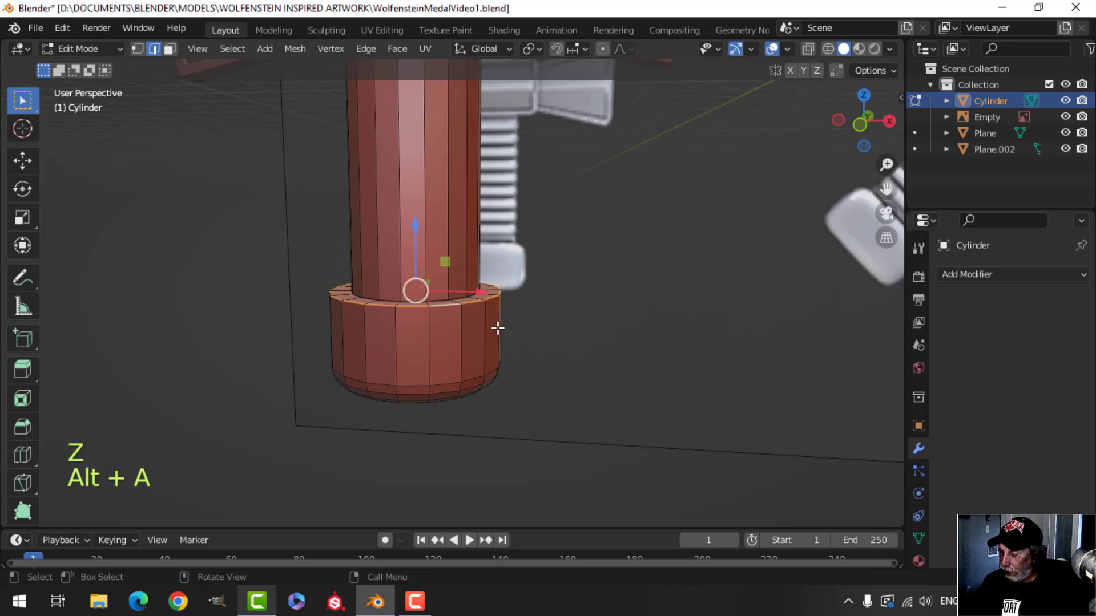
key(KP_1)
key(ctrl+b)
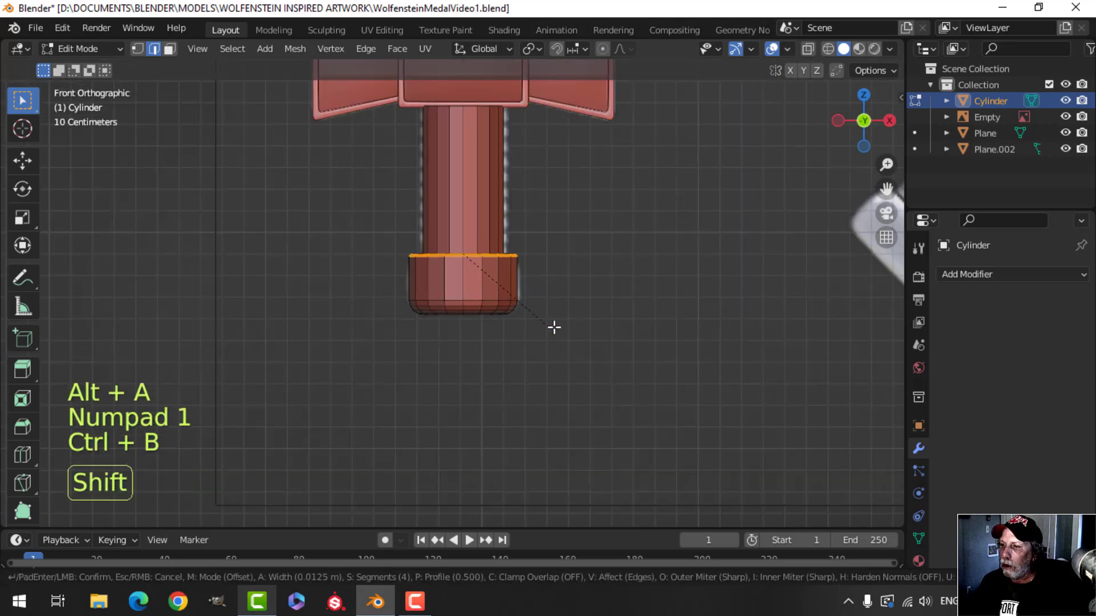
click(630, 336)
key(alt+a)
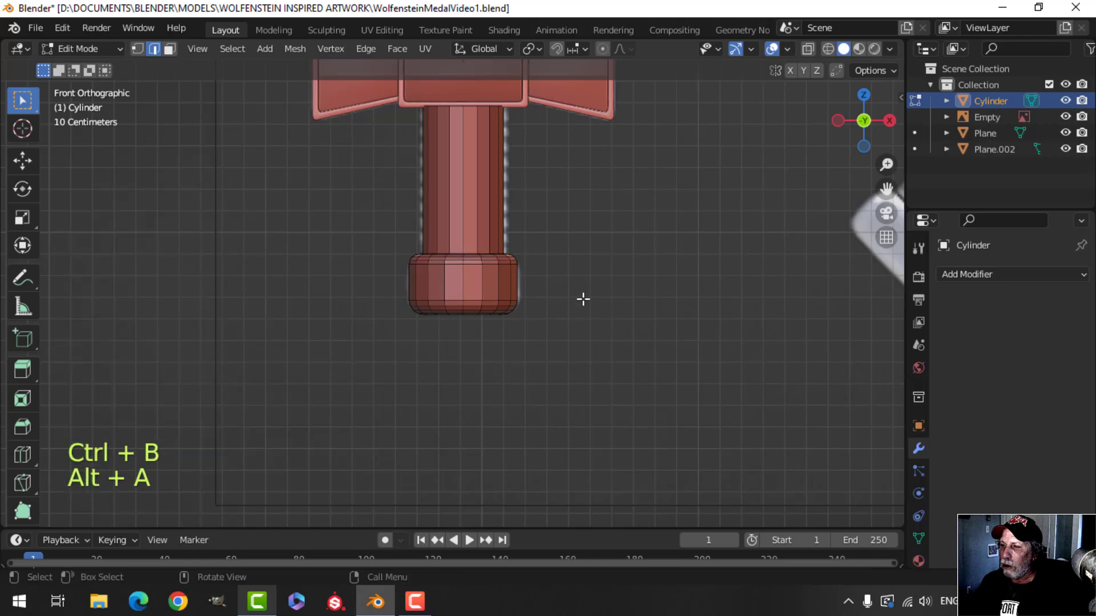
- Add eight evenly spaced loop cuts along the grip cylinder between the guard and the pommel
shift+middle_drag(583, 299, 563, 345)
scroll(562, 344, up, 3)
scroll(564, 344, down, 1)
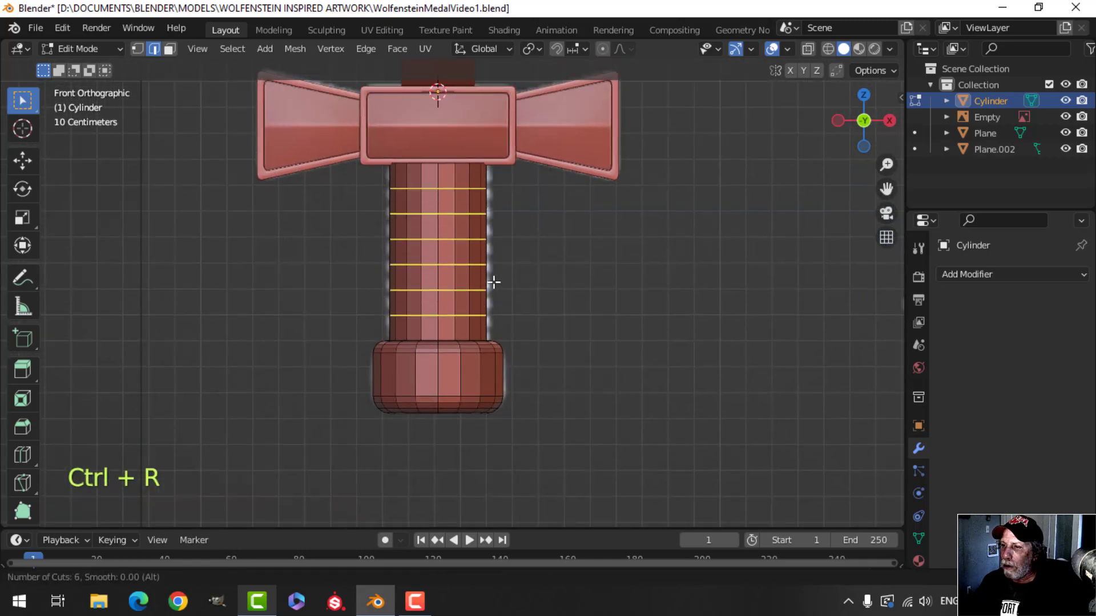
click(494, 281)
right_click(494, 282)
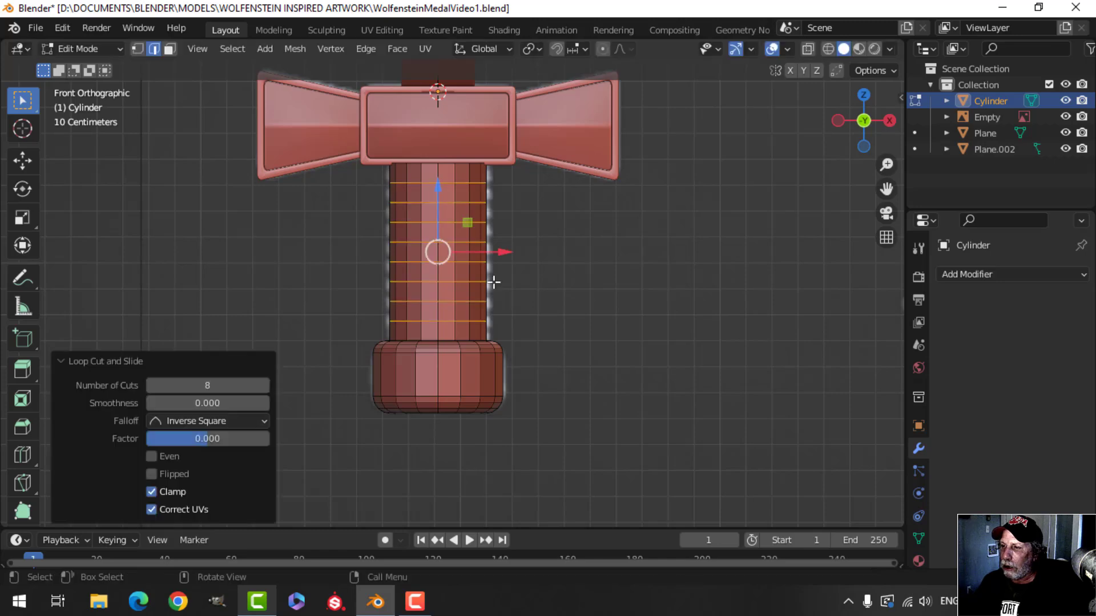
- Bevel the eight grip loops with one segment, about 0.024 m wide, to turn them into flat bands
scroll(548, 296, up, 3)
key(ctrl+b)
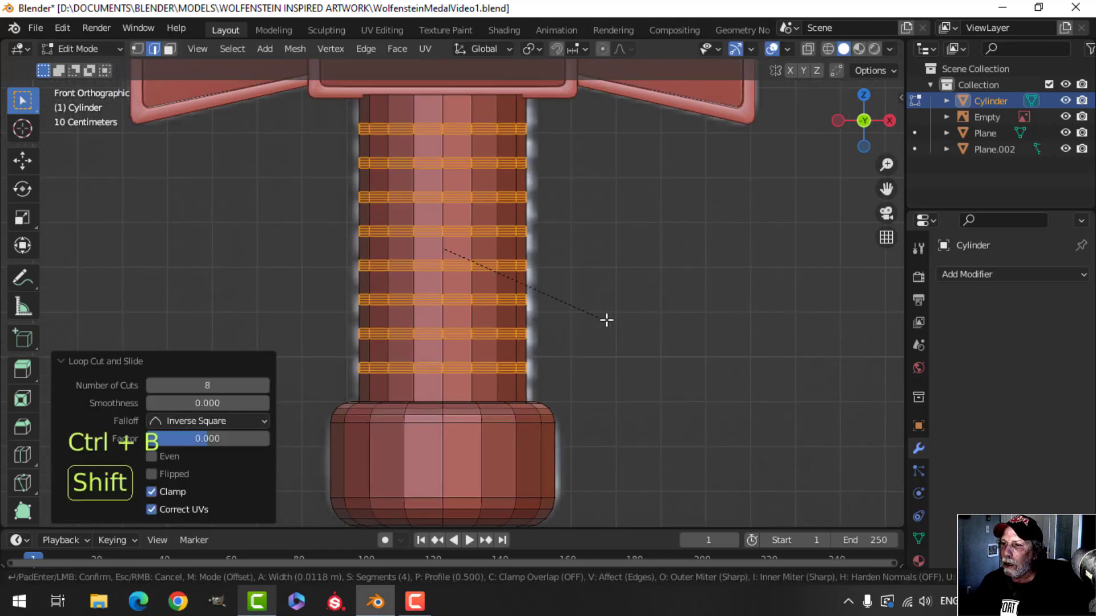
scroll(634, 333, down, 3)
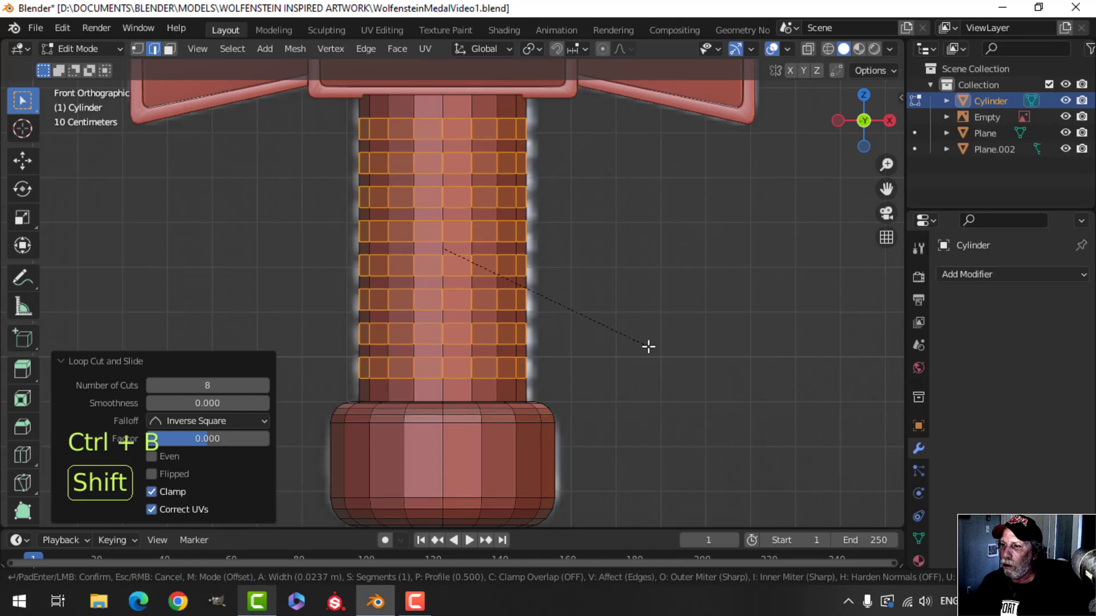
click(650, 347)
- Extrude the eight grip bands in place and fatten them slightly outward along their normals to form raised ribs
key(e)
right_click(641, 338)
key(alt+s)
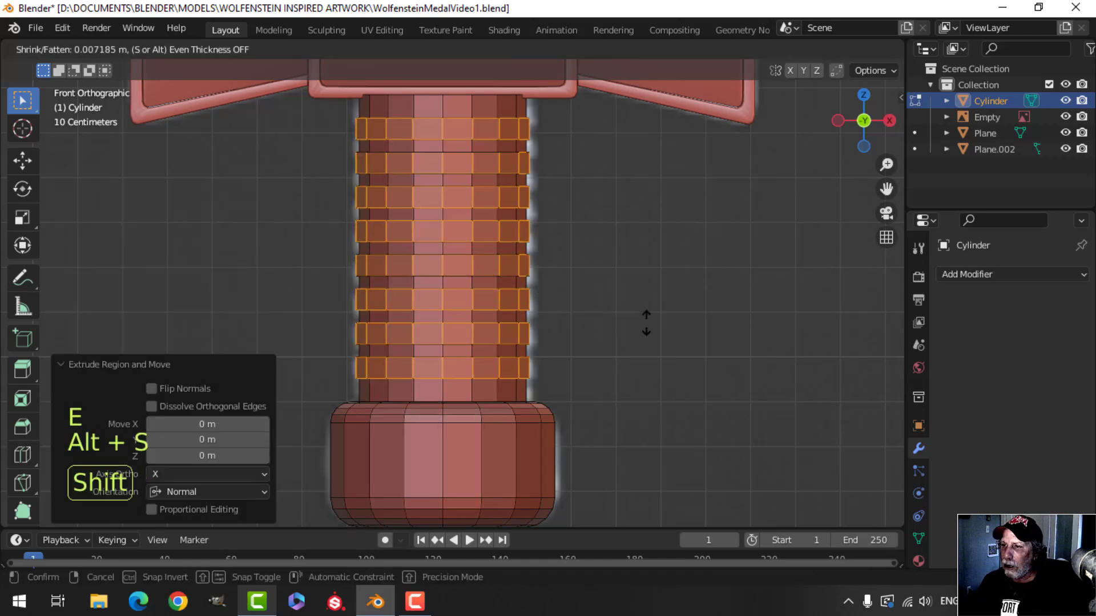
click(649, 309)
key(alt+a)
middle_drag(648, 306, 380, 276)
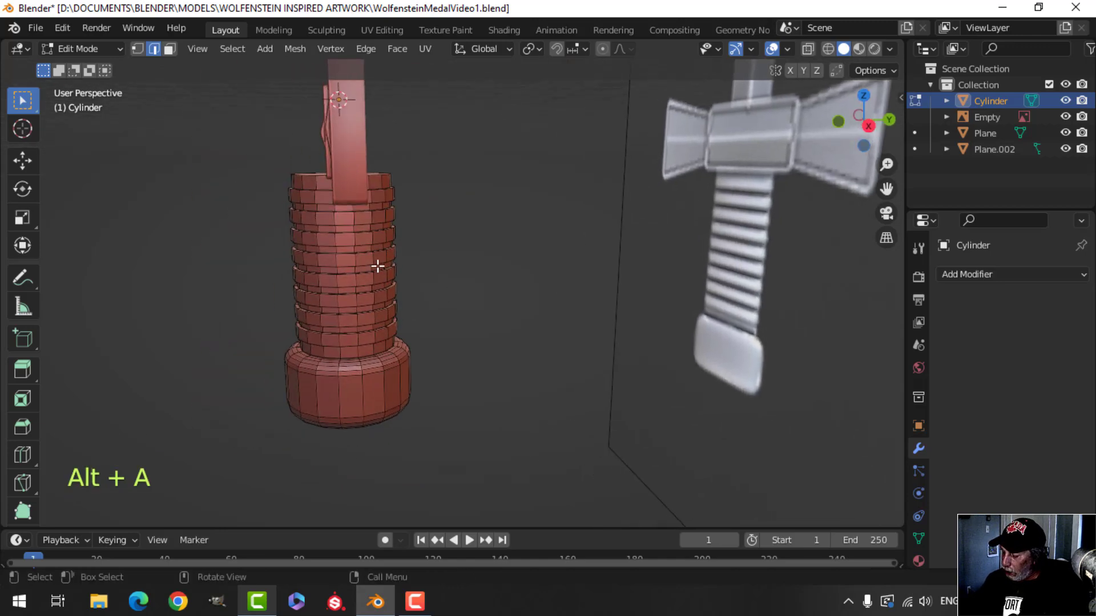
- Delete the vertices of the rear half of the grip and pommel, selecting them in wireframe from the side
key(KP_3)
key(z)
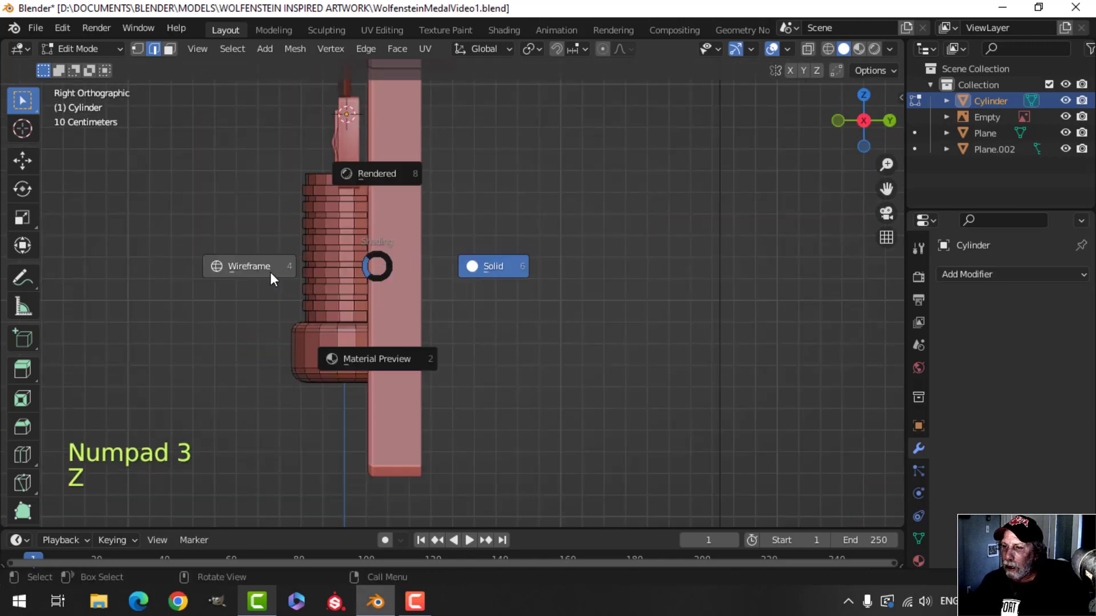
click(269, 275)
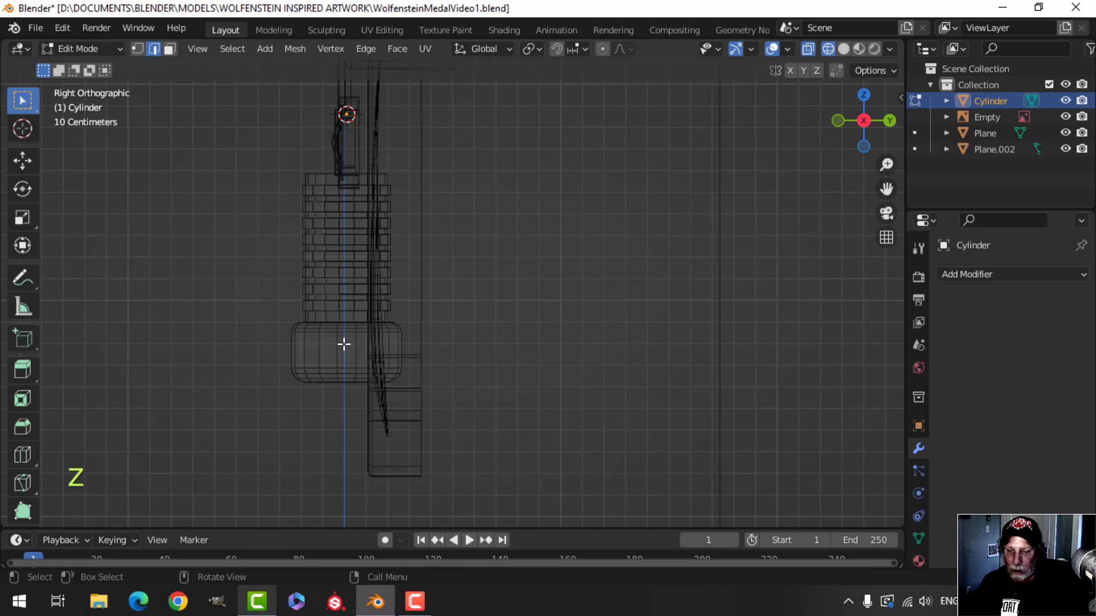
drag(456, 460, 351, 128)
key(x)
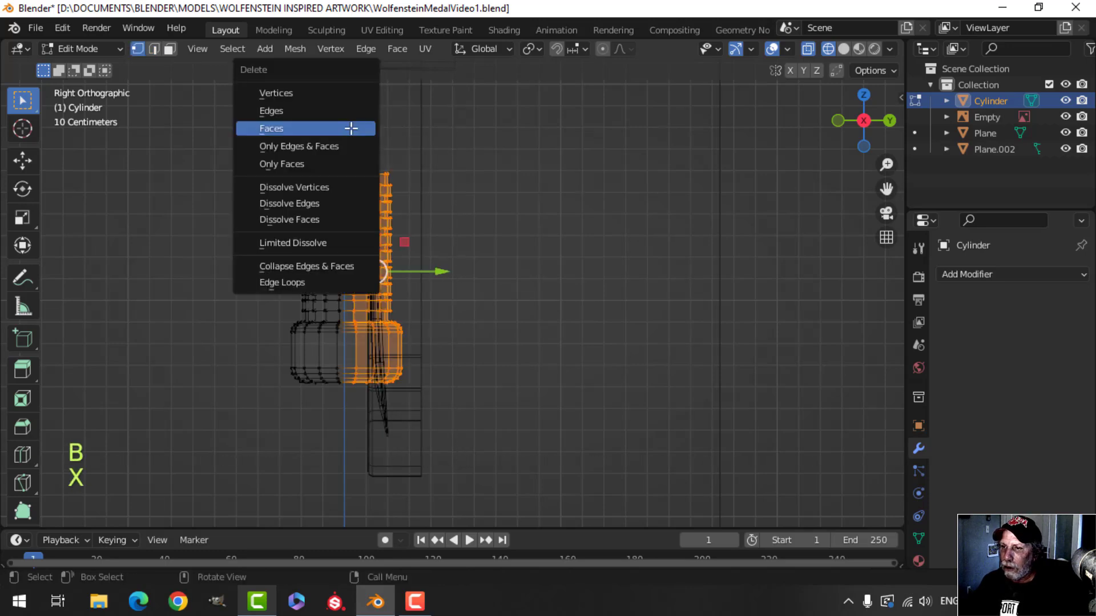
click(329, 94)
key(z)
click(560, 145)
mouse_move(563, 149)
middle_down()
mouse_move(588, 224)
mouse_move(637, 297)
mouse_move(702, 357)
mouse_move(571, 280)
middle_up()
- Give the grip a level 1 Subdivision Surface modifier and shade it smooth
key(Tab)
key(alt+a)
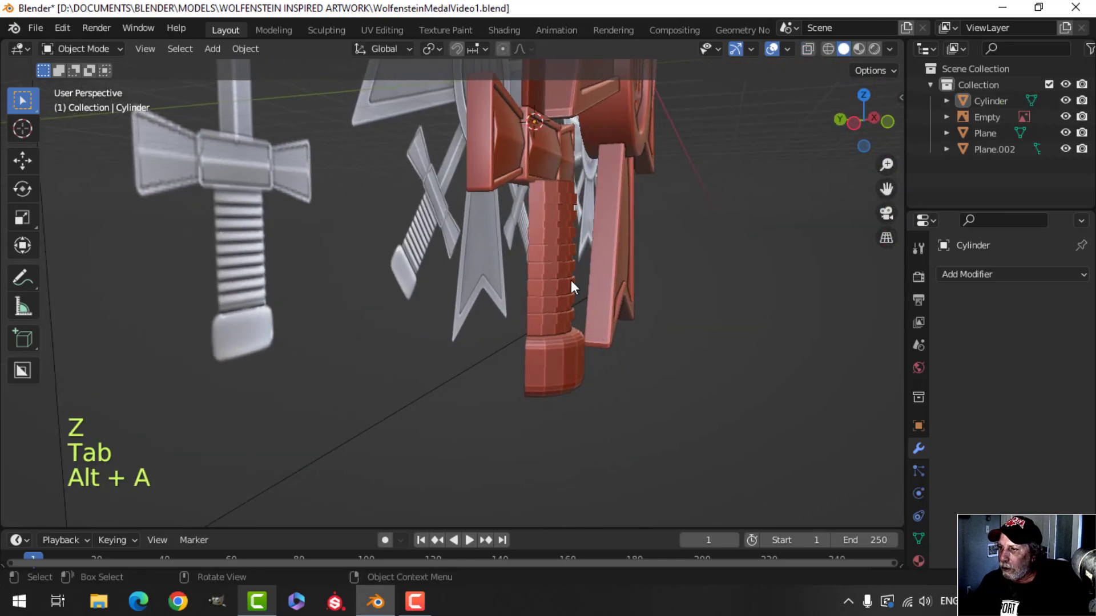
key(ctrl+1)
right_click(543, 225)
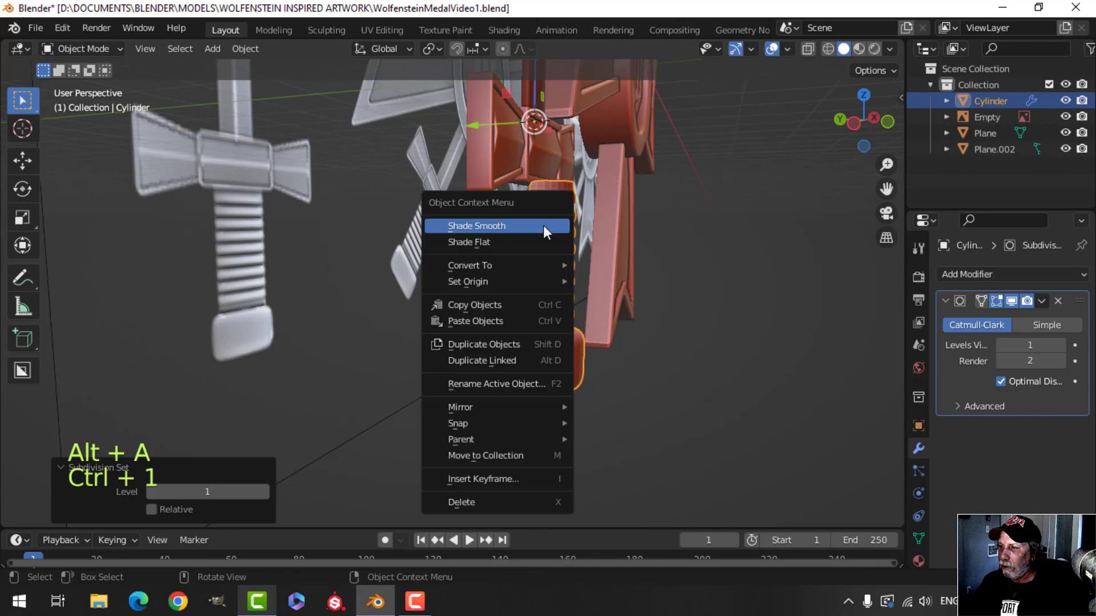
click(544, 225)
middle_drag(669, 268, 555, 311)
key(alt+a)
- Shift the whole grip mesh along Y toward the guard and flatten it in Y to about 0.74
click(519, 277)
key(Tab)
key(a)
drag(514, 340, 485, 340)
middle_drag(594, 348, 658, 335)
key(s)
key(y)
click(655, 323)
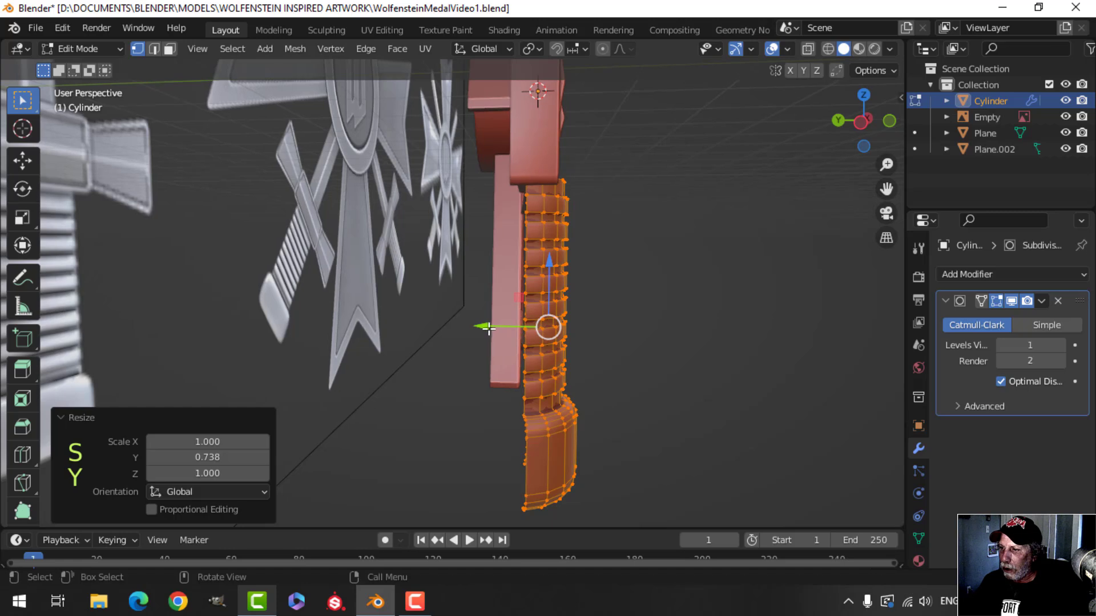
- Move the grip about 0.028 m along Y, scale it in Y to about 0.945, and nudge it flush behind the guard
drag(483, 326, 476, 327)
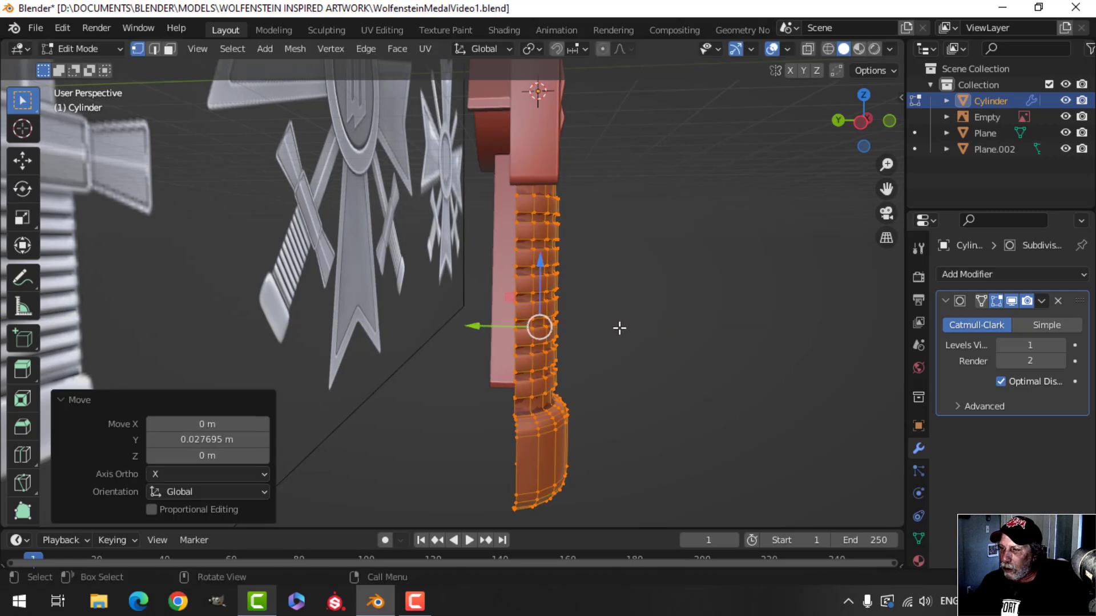
key(s)
key(y)
click(690, 325)
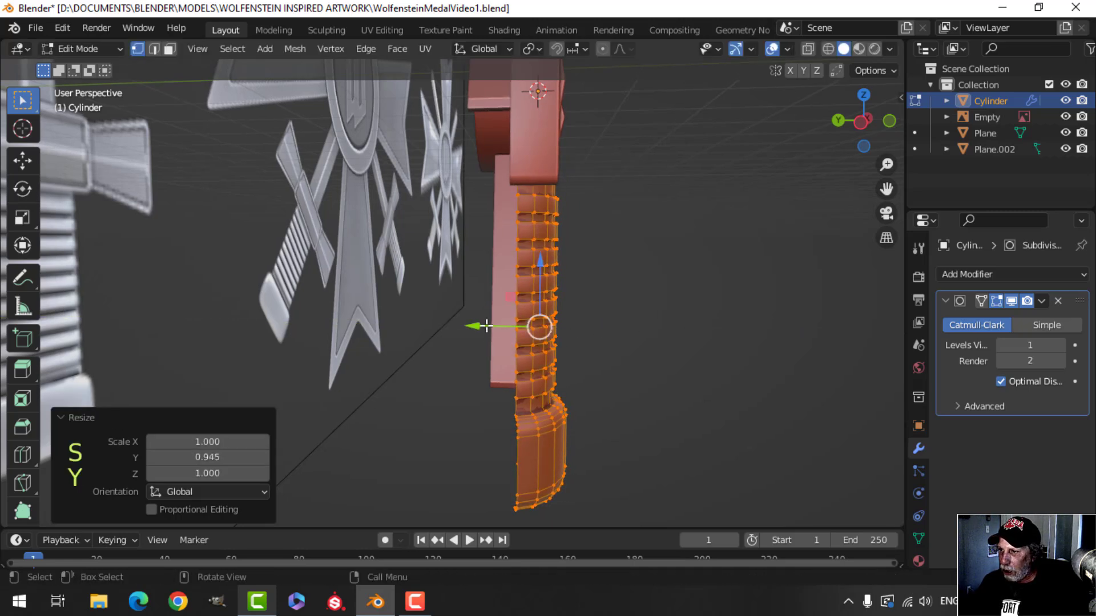
drag(486, 326, 483, 324)
middle_drag(636, 281, 592, 291)
key(Tab)
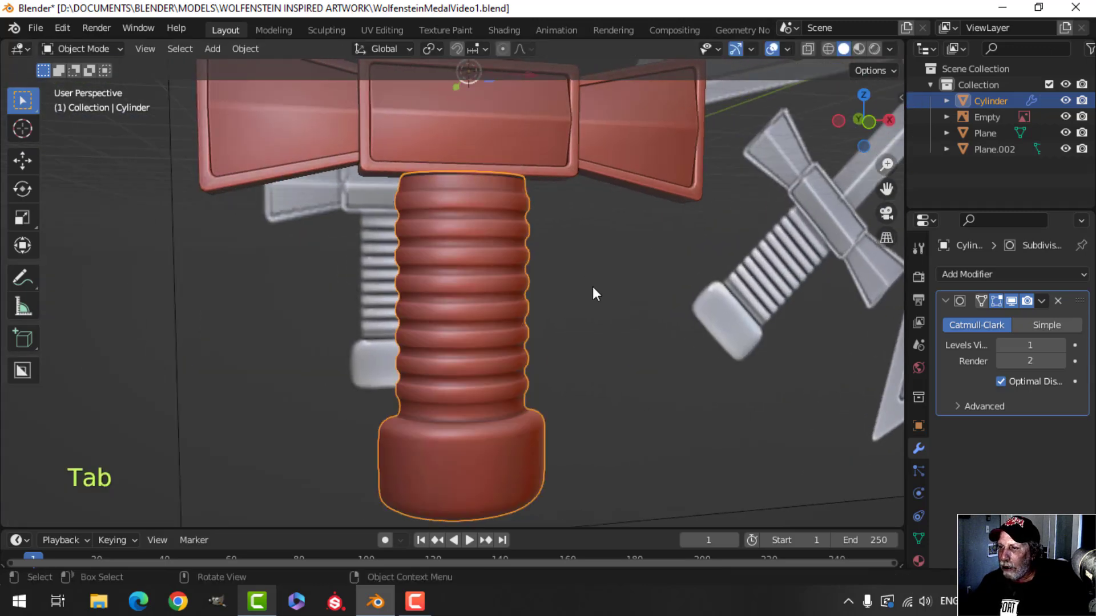
- Raise the whole grip and pommel mesh slightly so its top tucks into the guard
key(Tab)
key(a)
key(KP_1)
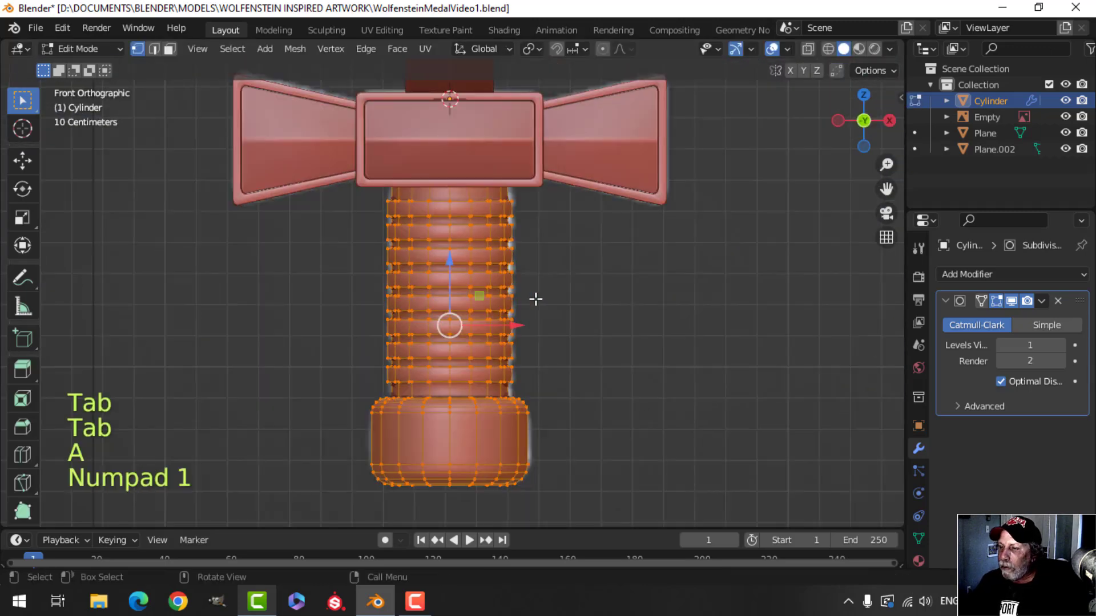
drag(449, 266, 448, 257)
key(Tab)
scroll(502, 290, down, 3)
key(alt+a)
- Fill the open bottom edge of the pommel with a face
middle_drag(502, 290, 521, 235)
scroll(531, 263, up, 2)
key(Tab)
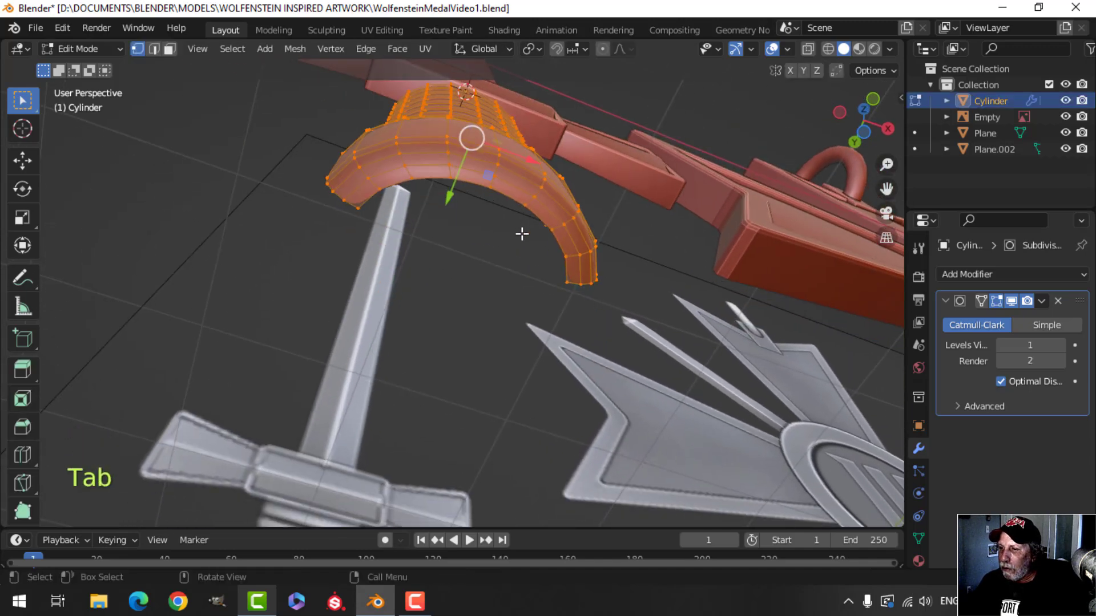
key(alt+a)
key(2)
alt+click(502, 193)
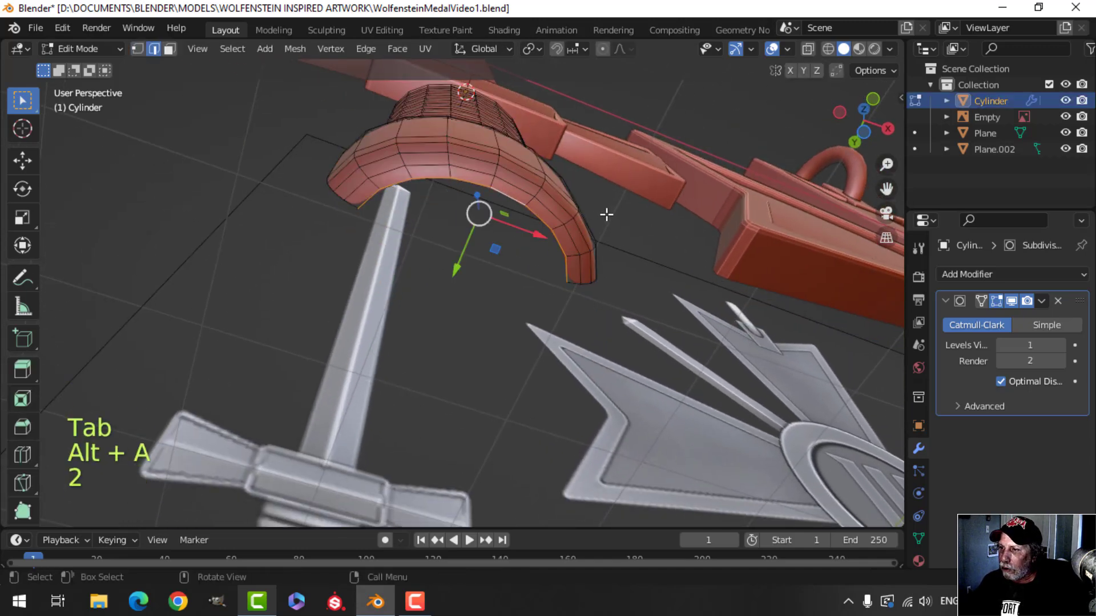
key(f)
key(alt+a)
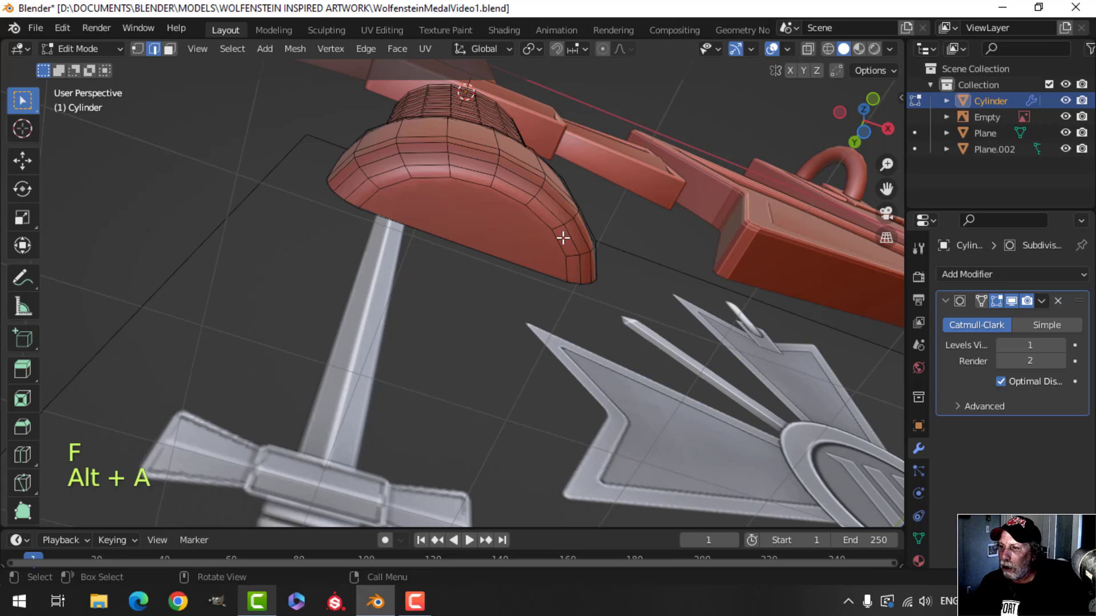
key(Tab)
middle_drag(564, 238, 489, 338)
key(alt+a)
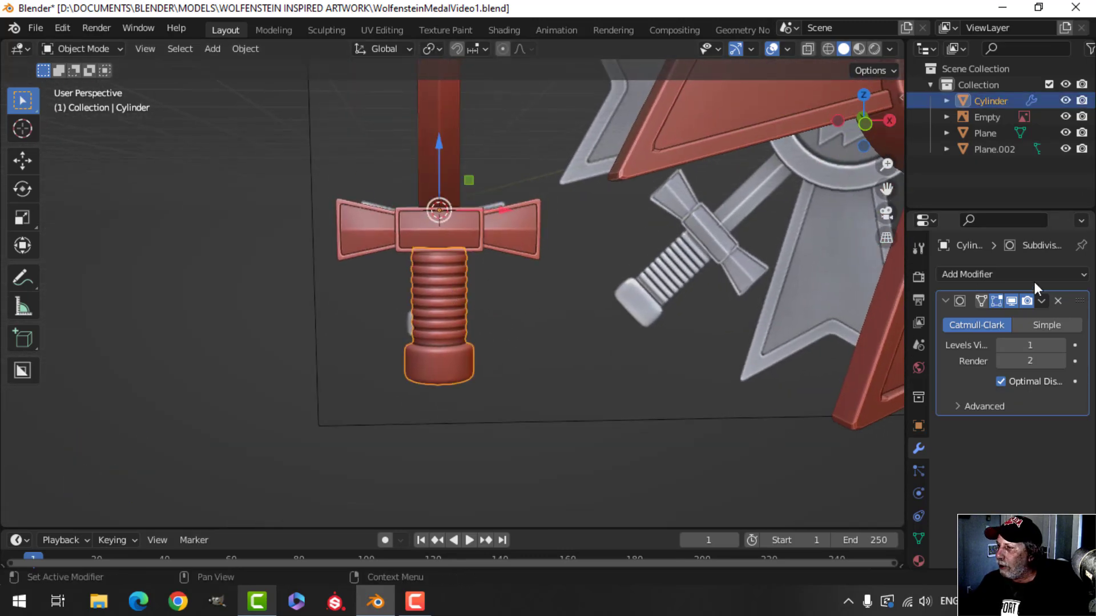
- Apply the grip's Subdivision modifier and join the grip to the blade and guard object
click(1042, 302)
click(1005, 314)
shift+click(504, 211)
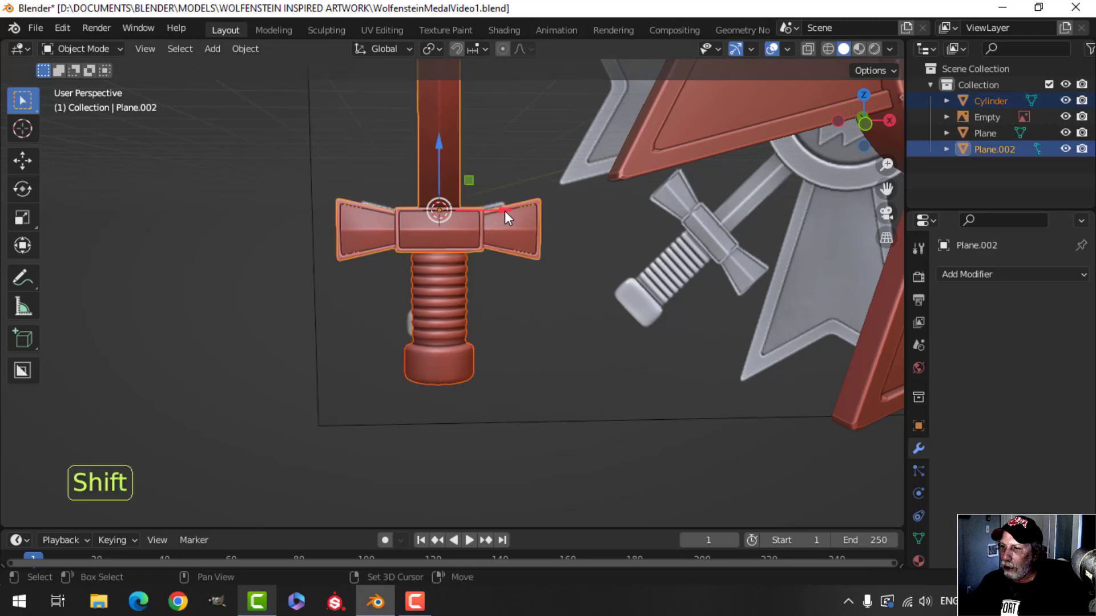
key(ctrl+j)
key(alt+a)
- Add a loop cut across the sword blade and slide it down near the guard, at a factor of about -0.946
middle_drag(504, 211, 456, 252)
scroll(488, 273, up, 3)
click(439, 250)
key(Tab)
scroll(464, 264, up, 4)
key(alt+a)
scroll(460, 279, down, 5)
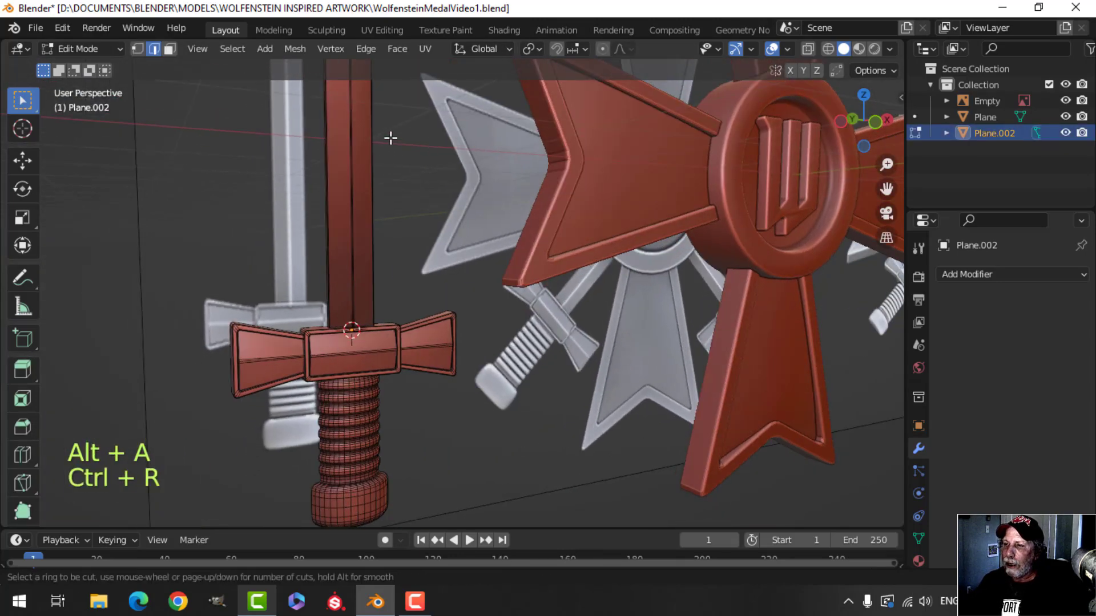
key(Escape)
scroll(367, 176, down, 3)
shift+middle_drag(367, 176, 365, 272)
scroll(399, 240, down, 2)
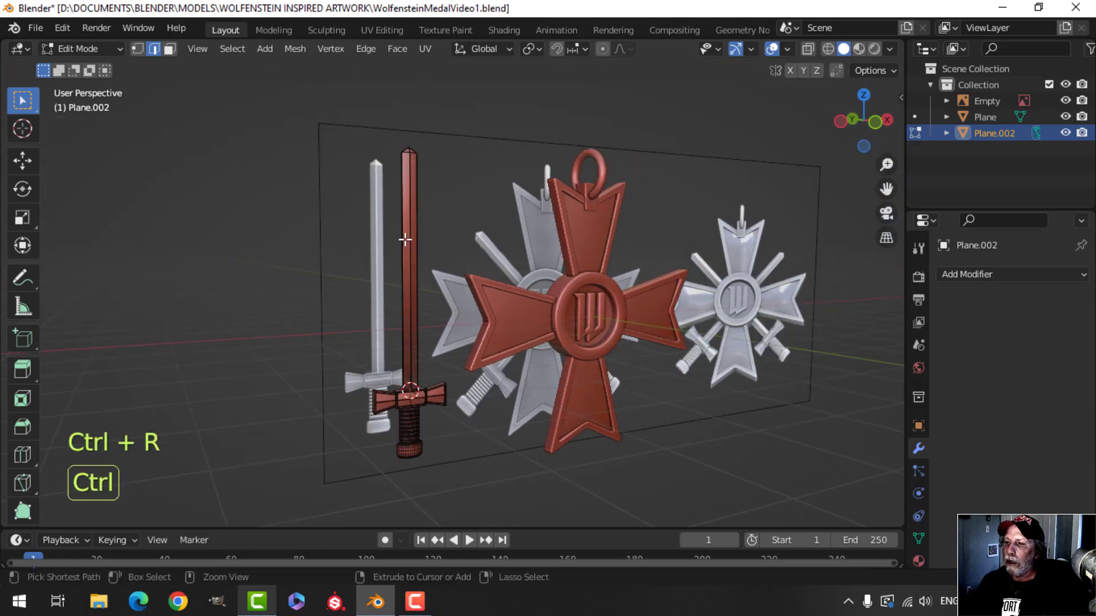
click(404, 239)
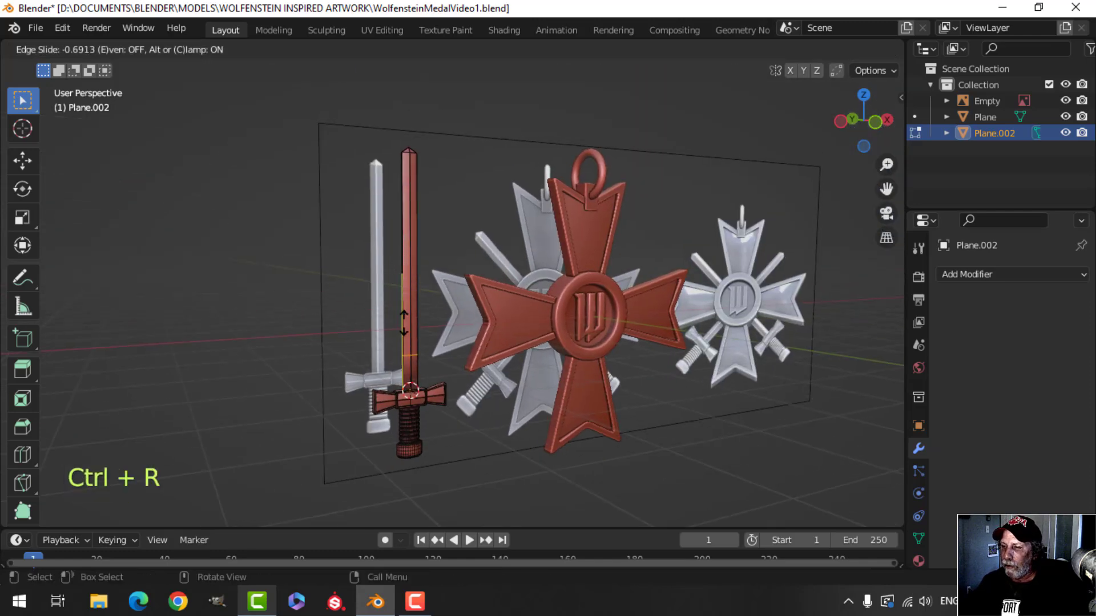
click(415, 352)
- Lower the new blade edge loop until it sits close to the top of the guard
scroll(448, 314, up, 5)
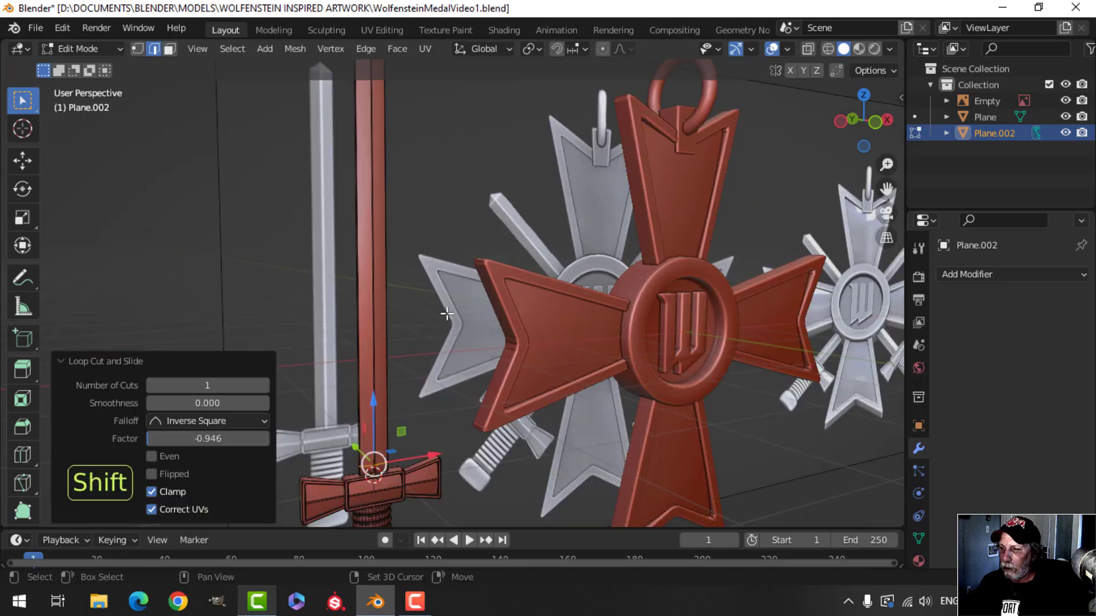
shift+middle_drag(465, 196, 416, 213)
scroll(416, 213, up, 2)
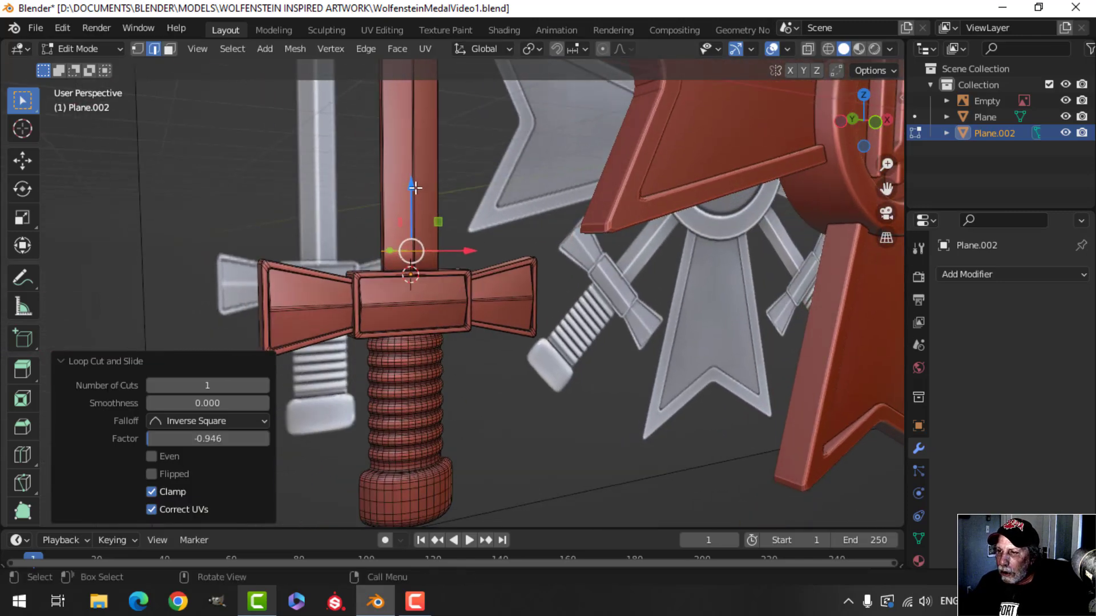
drag(415, 188, 413, 205)
key(Tab)
scroll(501, 208, down, 5)
key(alt+a)
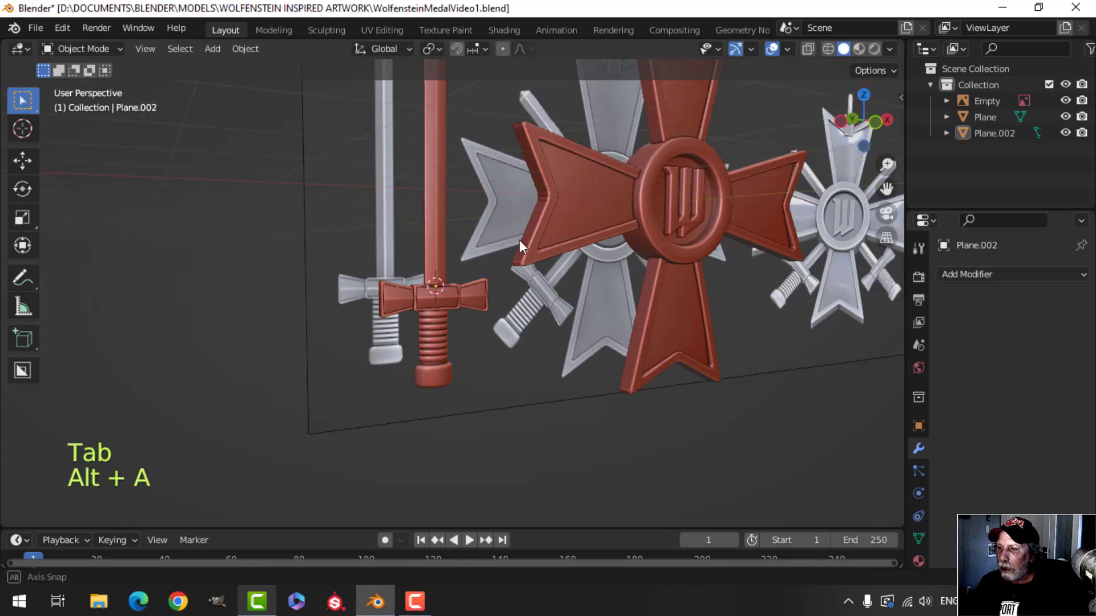
- Move the finished sword about -2.46 m along X, clear of the reference sword
middle_drag(519, 240, 461, 238)
scroll(501, 238, down, 3)
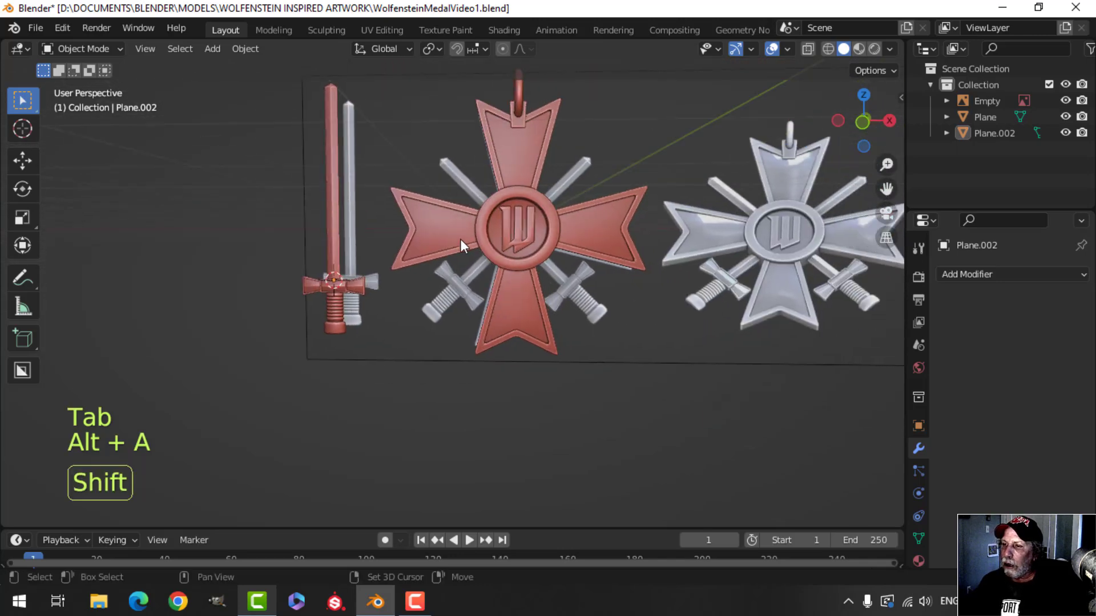
click(339, 146)
key(KP_1)
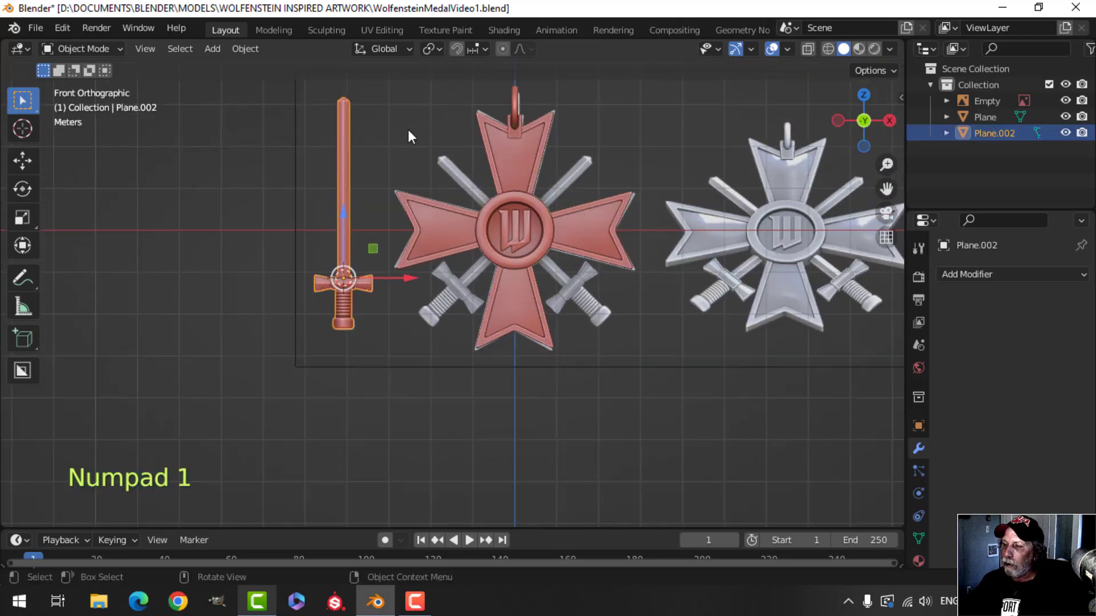
shift+middle_drag(409, 129, 296, 167)
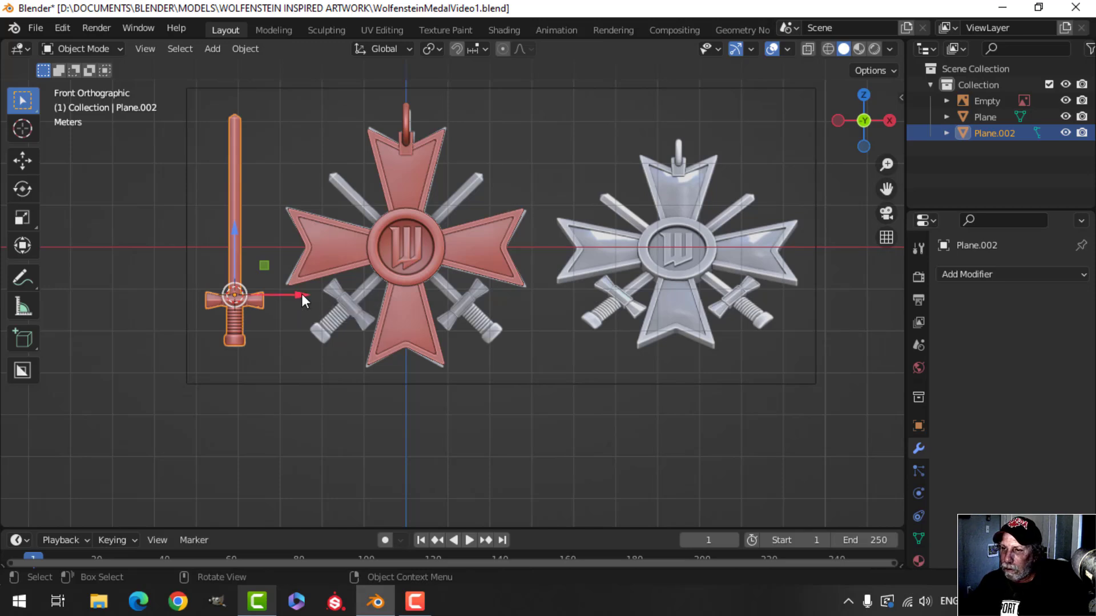
key(shift+d)
key(x)
click(193, 294)
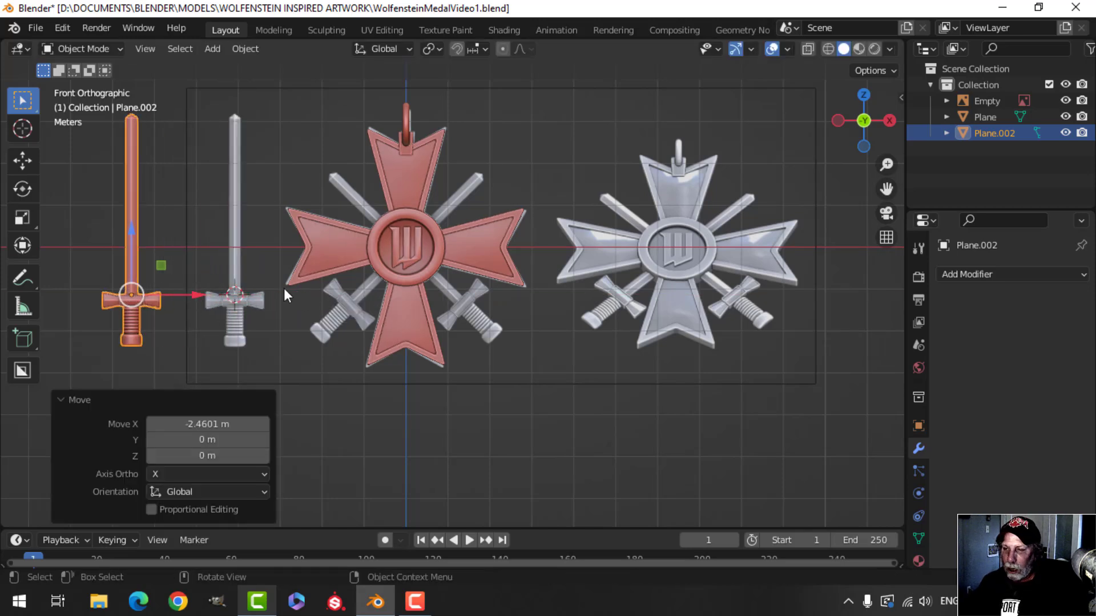
- Duplicate the sword about 7.23 m along X onto the medal and rotate the copy about -49.5° in front view
key(shift+d)
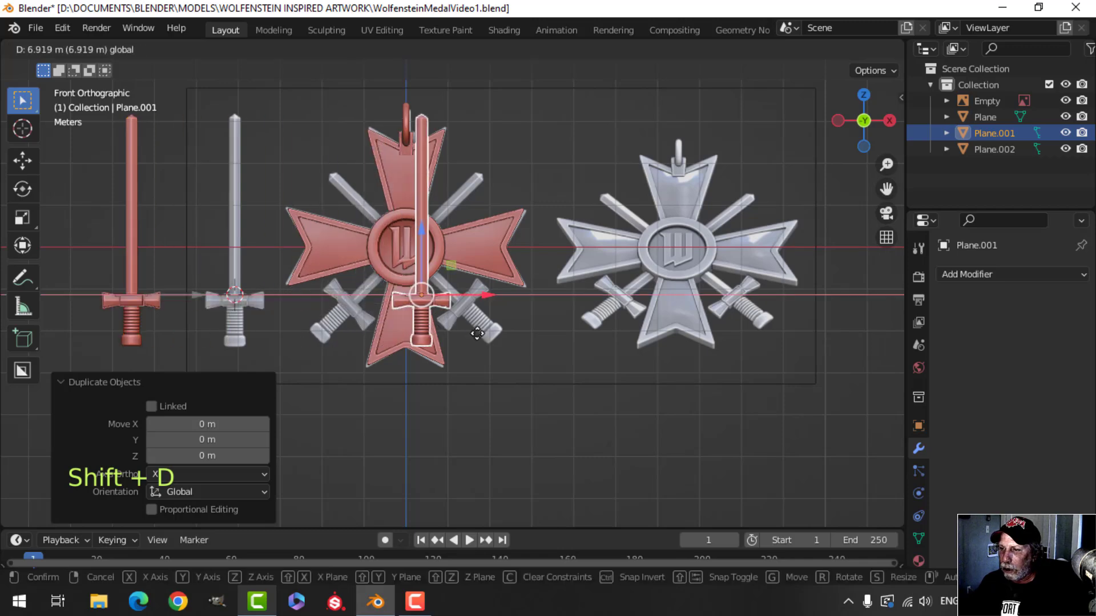
click(484, 295)
scroll(486, 311, up, 2)
key(r)
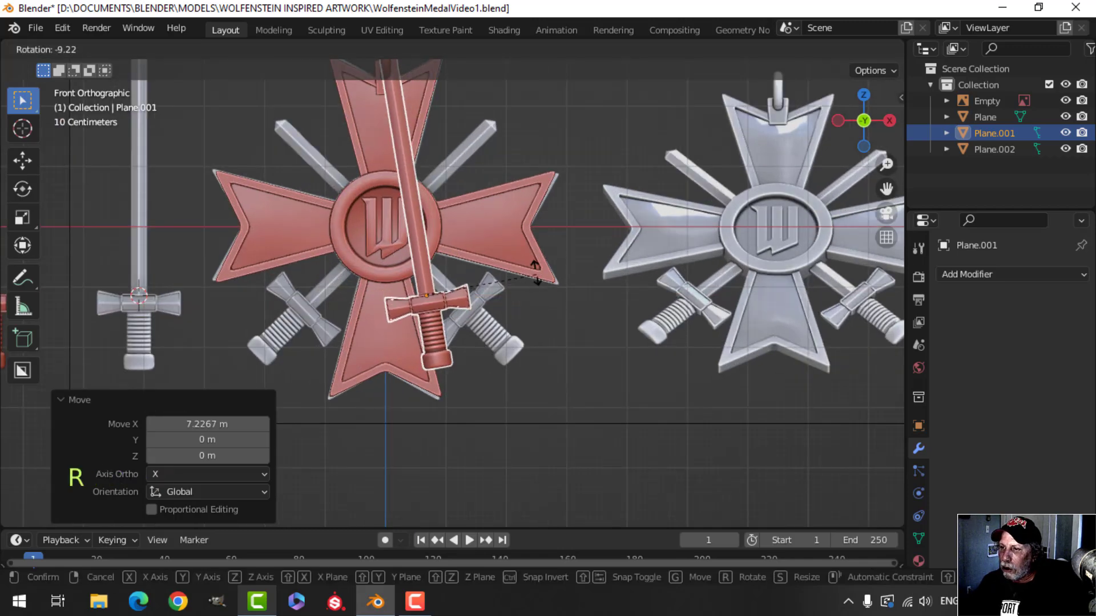
click(507, 197)
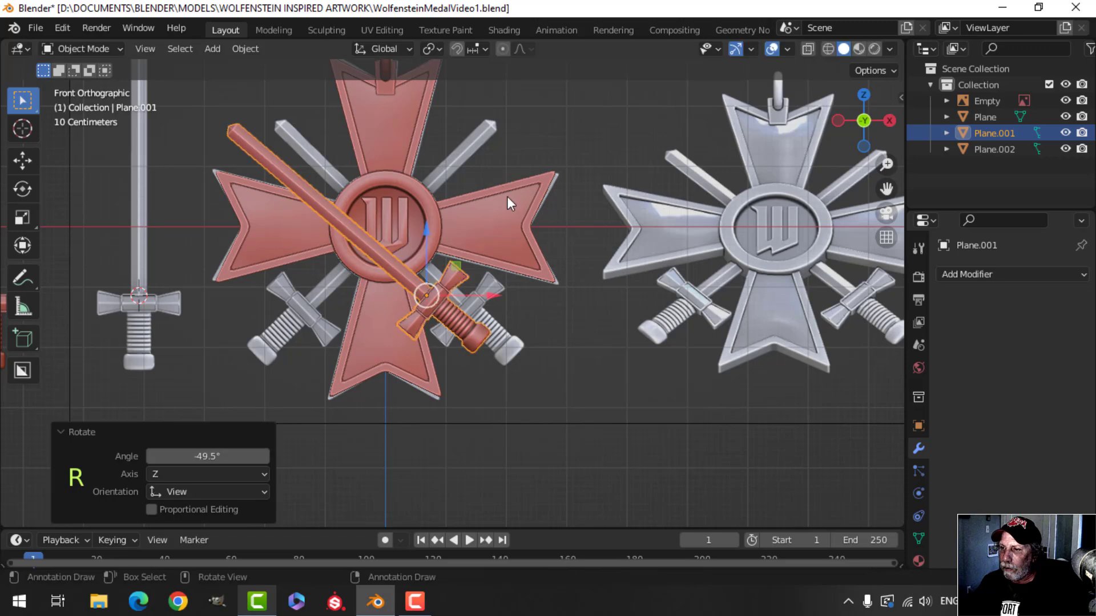
- Move the sword copy about 0.76 m and then -0.13 m along X onto the diagonal reference sword, rotating it 1.28° and 2.35°
key(g)
click(553, 193)
key(r)
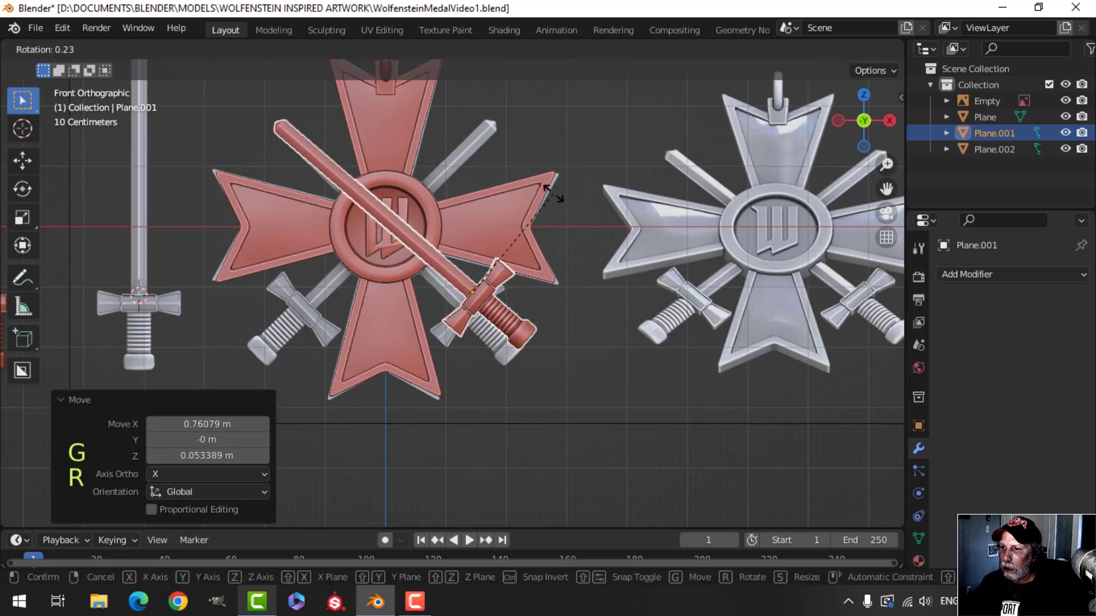
click(546, 207)
key(g)
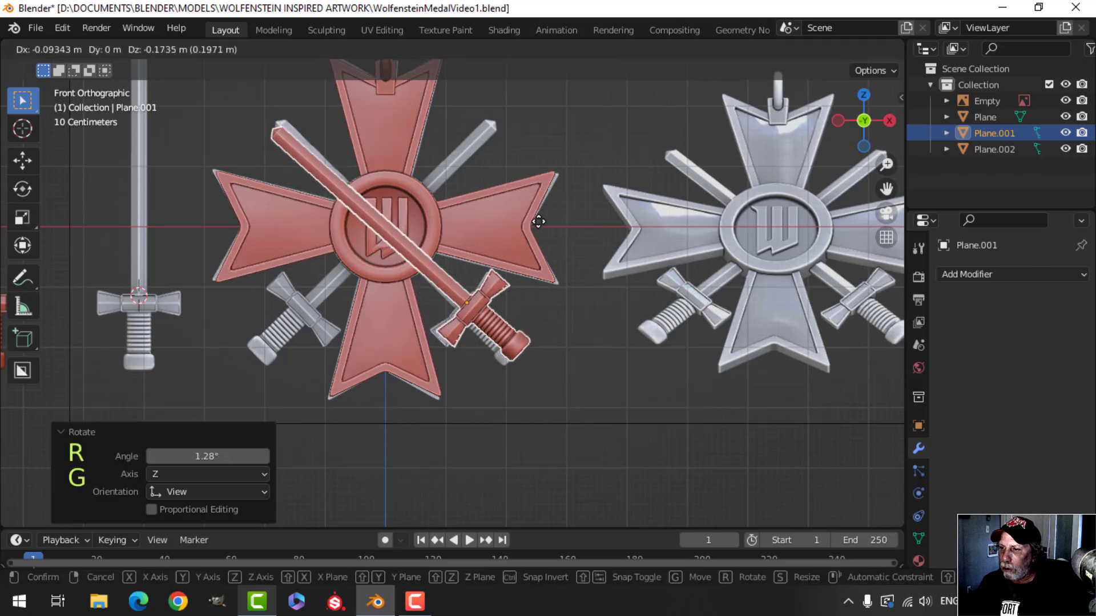
click(537, 221)
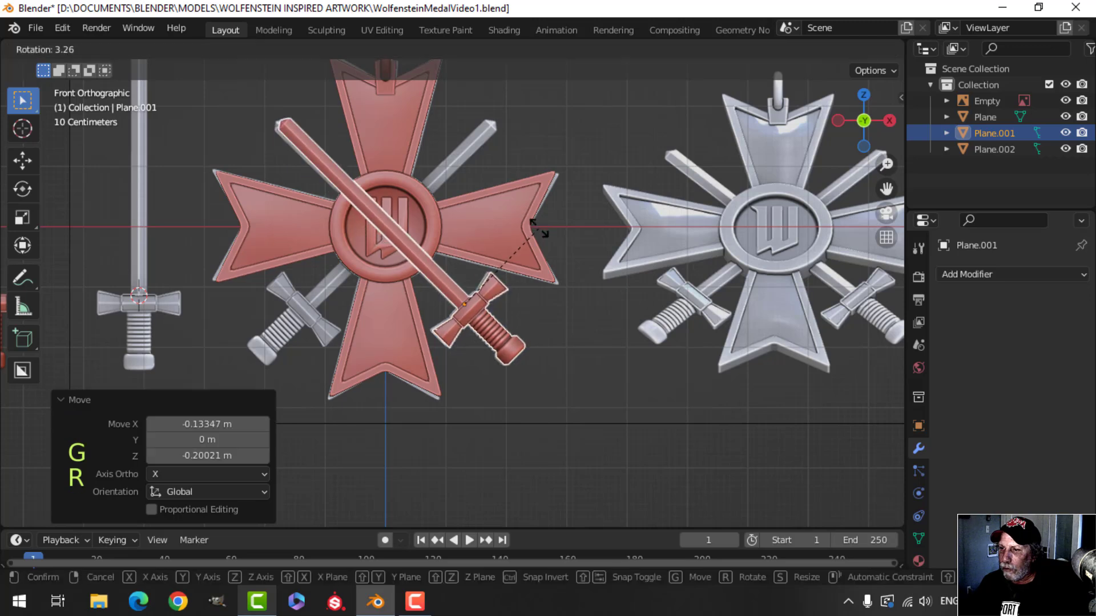
click(539, 225)
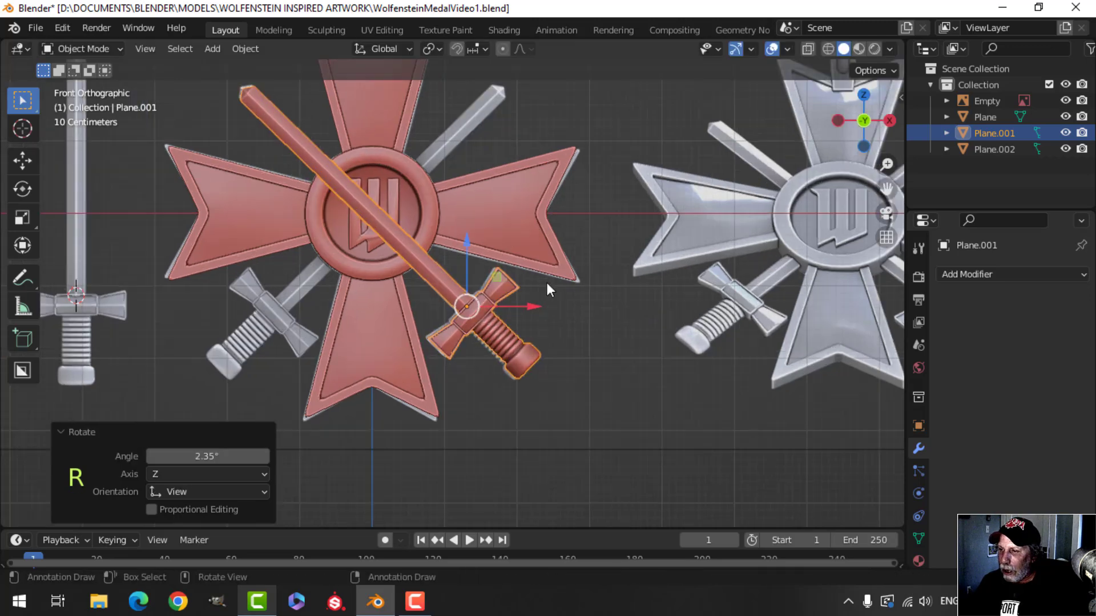
- Fine-tune the sword's alignment with the reference by rotating it about 0.55° and moving it about -0.054 m along X
scroll(547, 283, up, 3)
shift+middle_drag(547, 283, 525, 198)
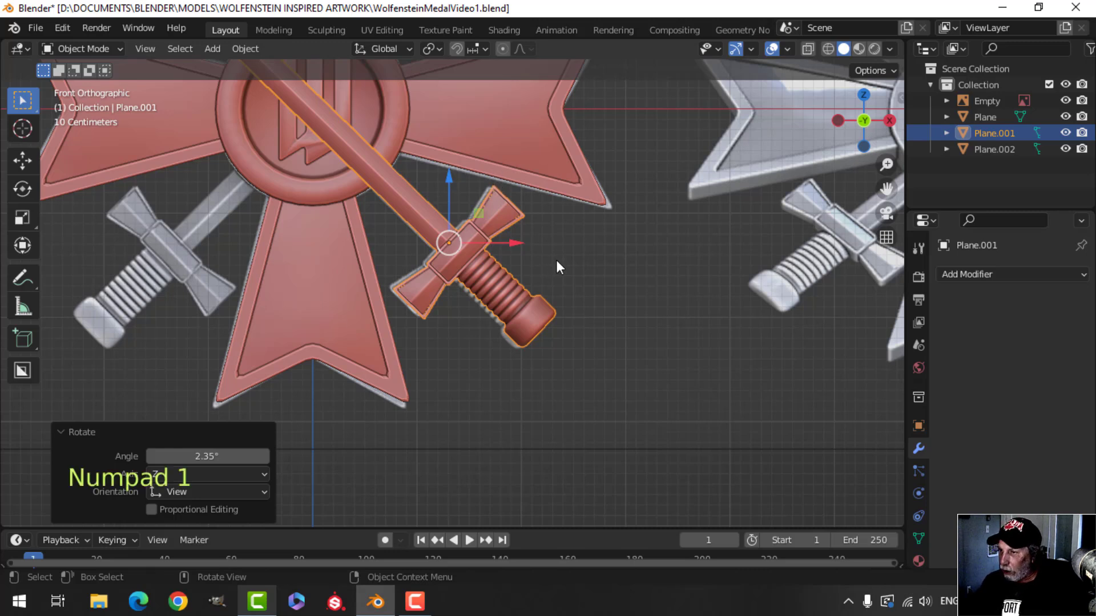
key(r)
click(537, 284)
key(g)
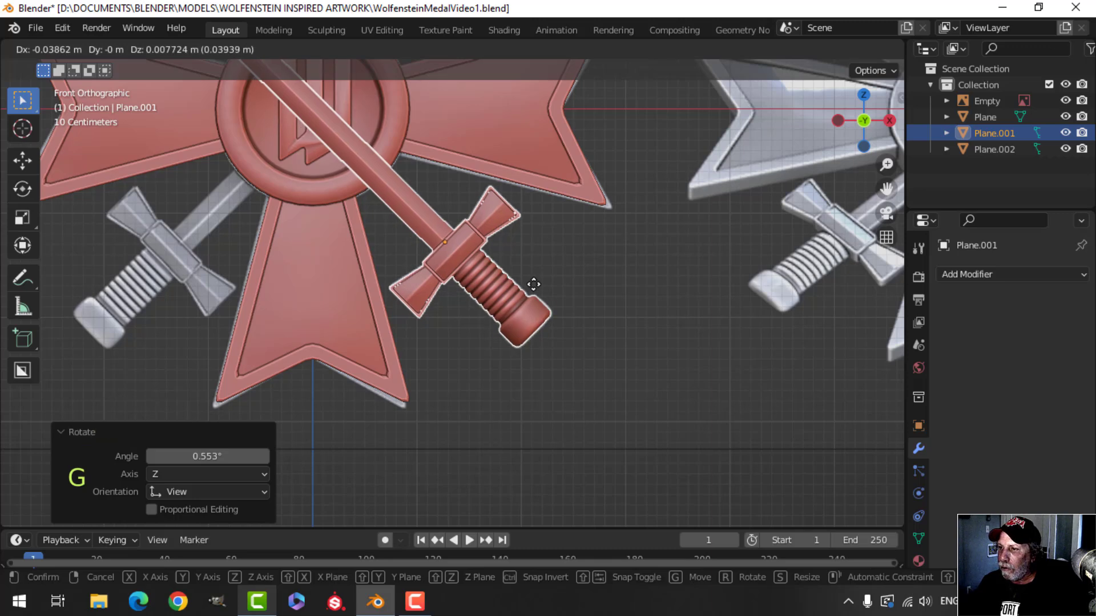
key(x)
click(534, 284)
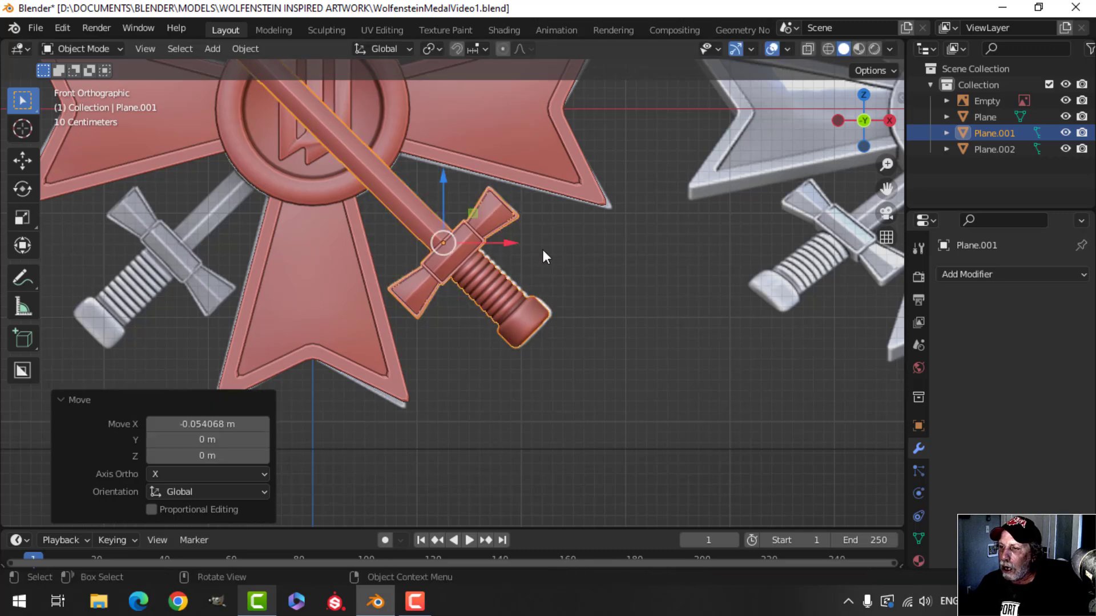
- Move the sword about 0.396 m along Y, back toward the rear of the cross
scroll(542, 249, down, 5)
middle_drag(542, 254, 421, 286)
key(g)
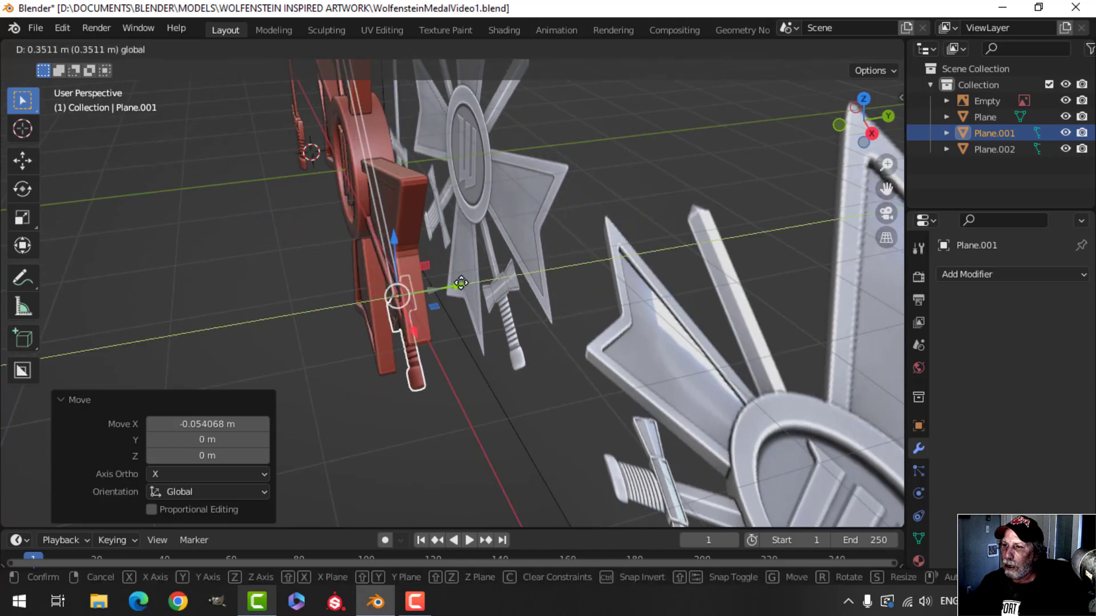
key(y)
click(425, 284)
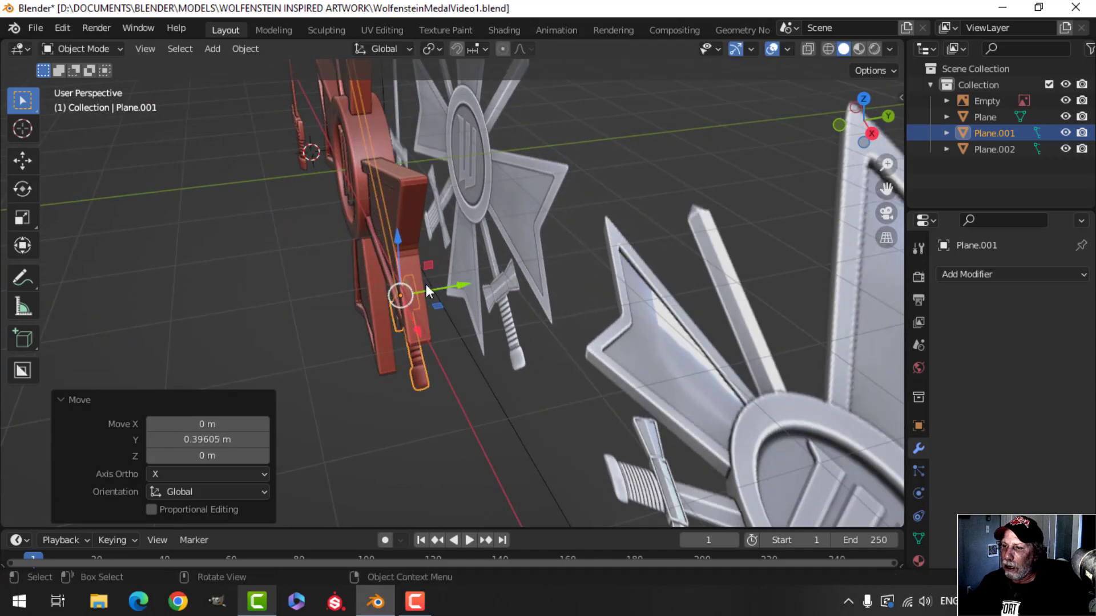
- Fine-tune the sword's depth along Y so its blade passes behind the medal's central ring
middle_drag(426, 285, 412, 264)
key(y)
click(450, 260)
key(alt+a)
scroll(378, 275, up, 2)
middle_drag(412, 263, 408, 285)
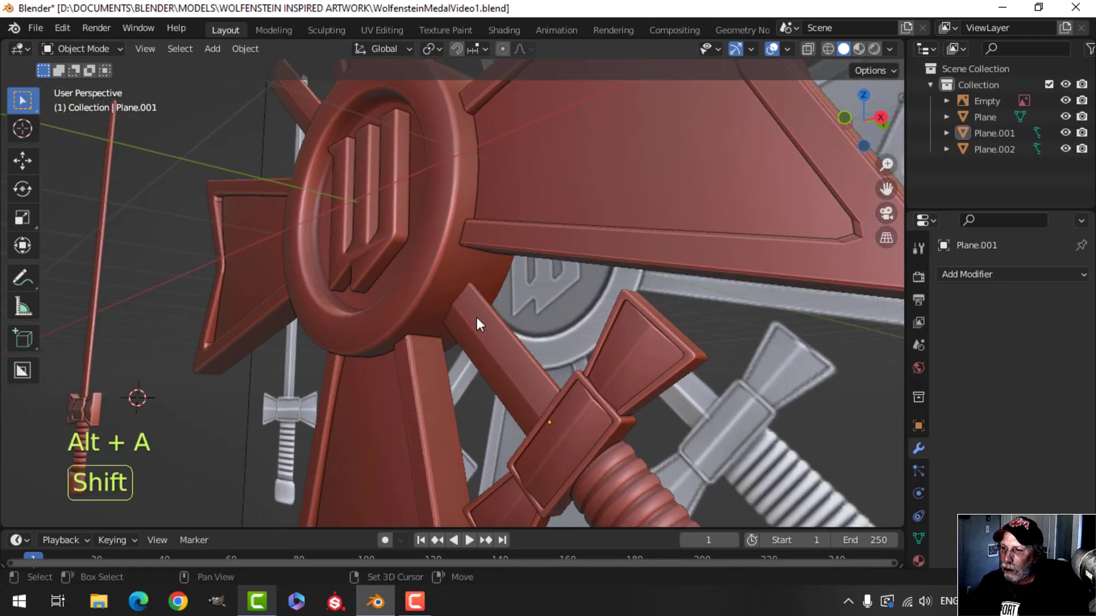
shift+middle_drag(477, 317, 513, 263)
click(433, 232)
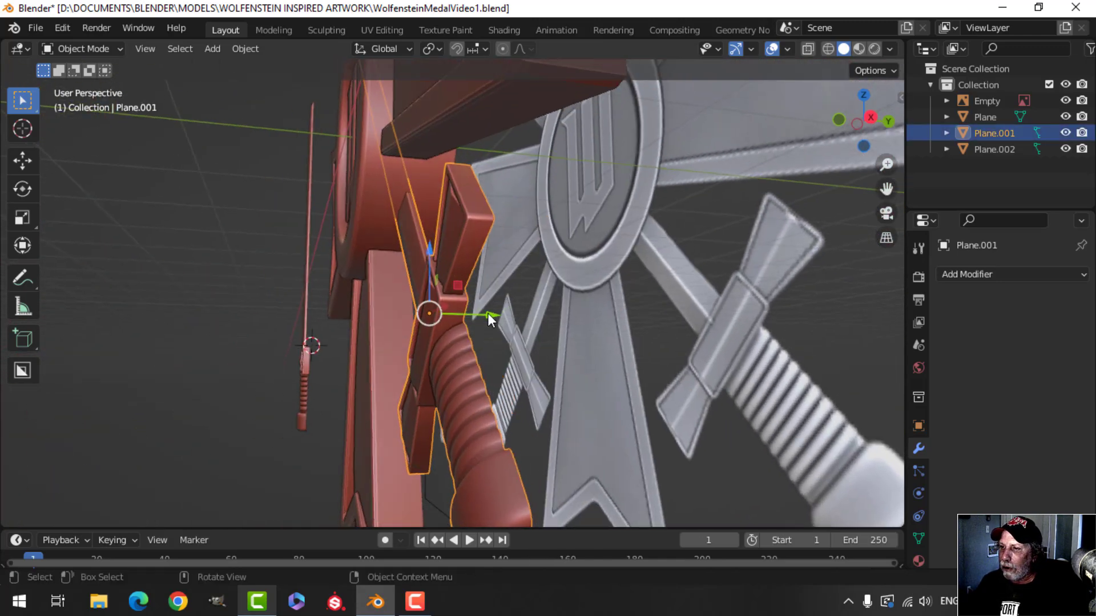
drag(488, 313, 445, 259)
key(alt+a)
- Select the face loop of the medal's central ring and snap the 3D cursor to its center
middle_drag(445, 259, 472, 262)
scroll(399, 248, up, 2)
click(450, 235)
key(Tab)
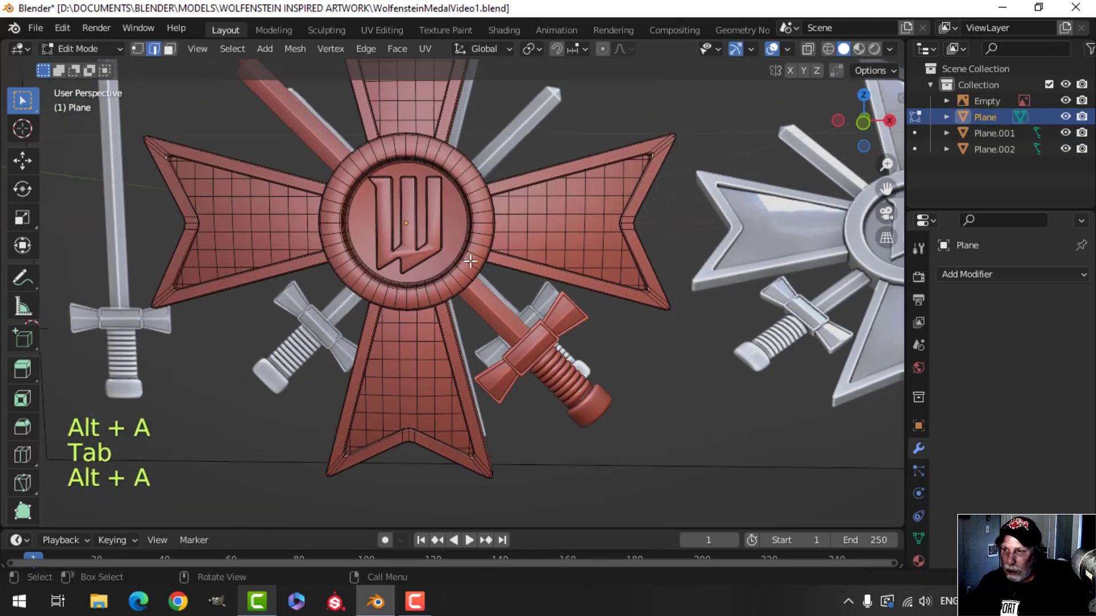
key(3)
alt+shift+click(460, 158)
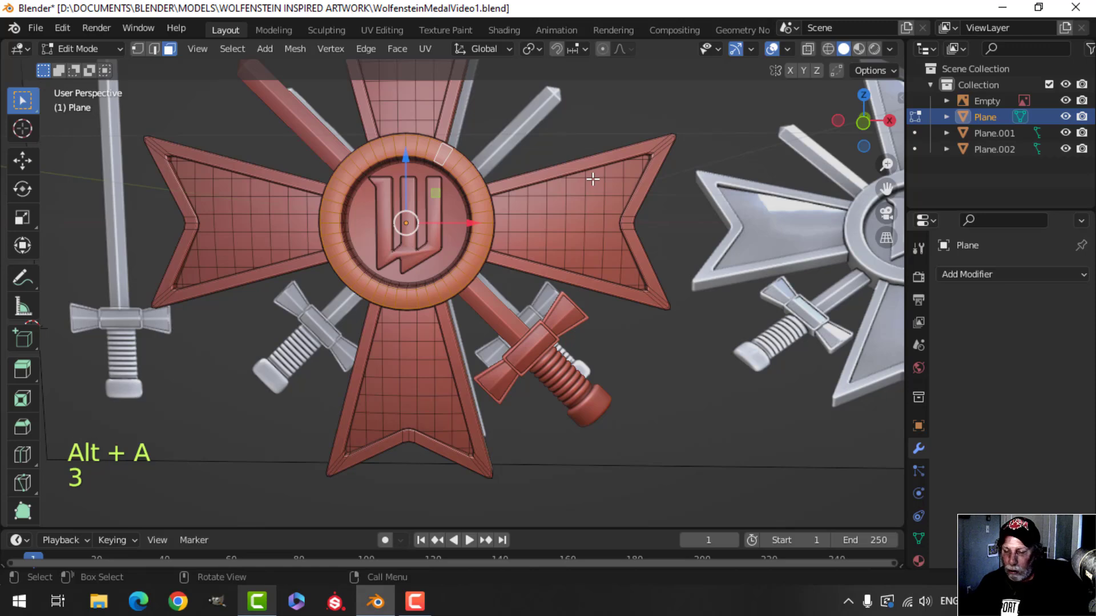
key(shift+s)
click(590, 271)
key(Tab)
scroll(620, 306, down, 3)
key(alt+a)
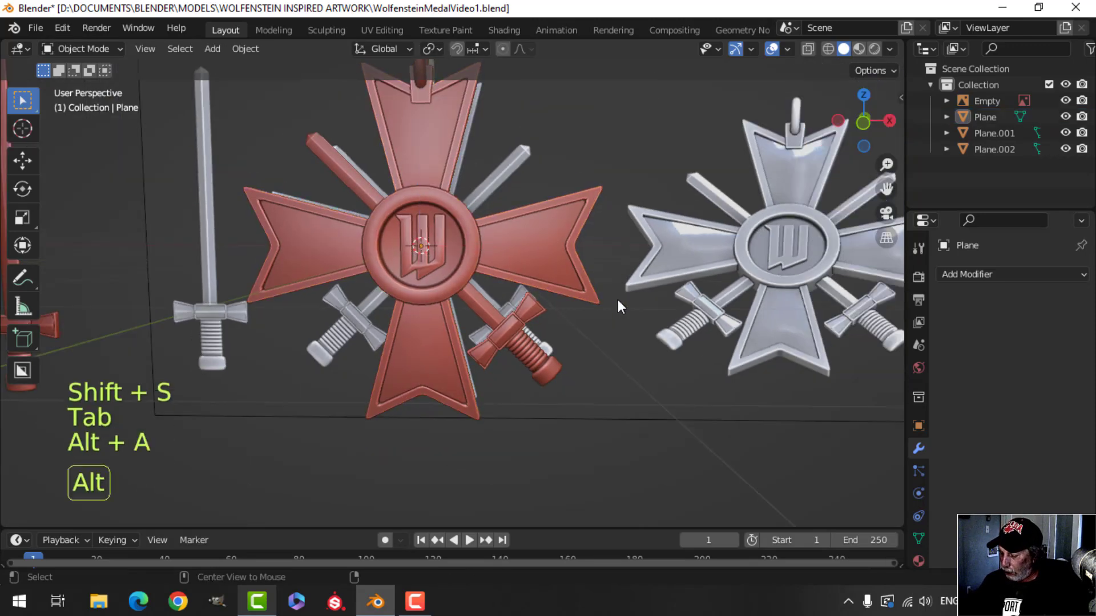
- Set the diagonal sword's origin to the 3D cursor at the medal's center
key(KP_1)
scroll(566, 275, down, 2)
shift+middle_drag(567, 275, 568, 322)
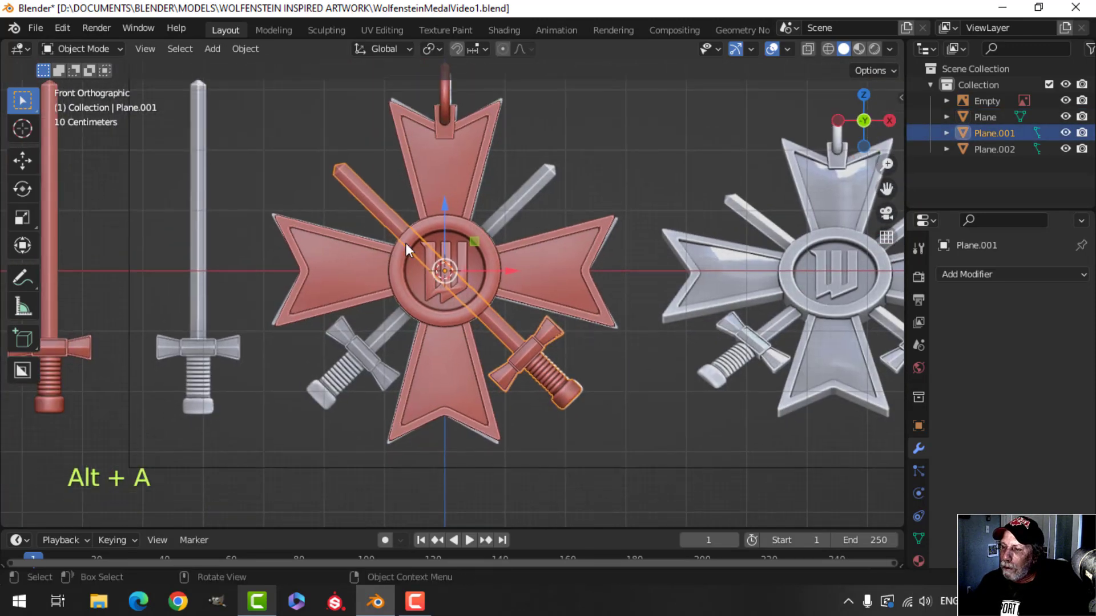
shift+scroll(532, 266, down, 2)
- Apply the sword's rotation and scale, and add a Mirror modifier across the X axis
key(ctrl+a)
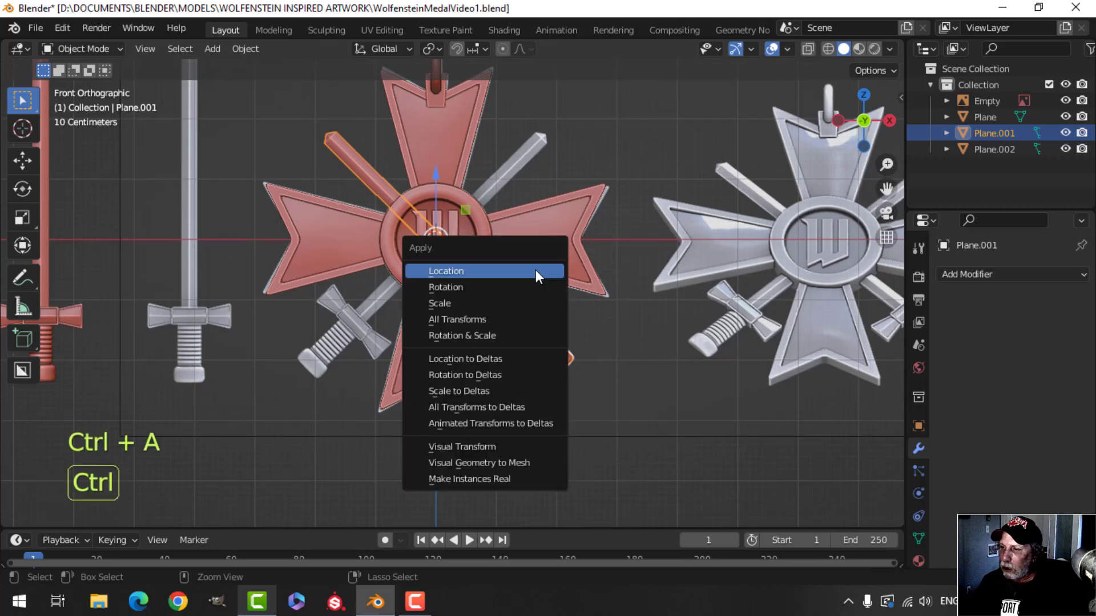
click(505, 336)
click(975, 275)
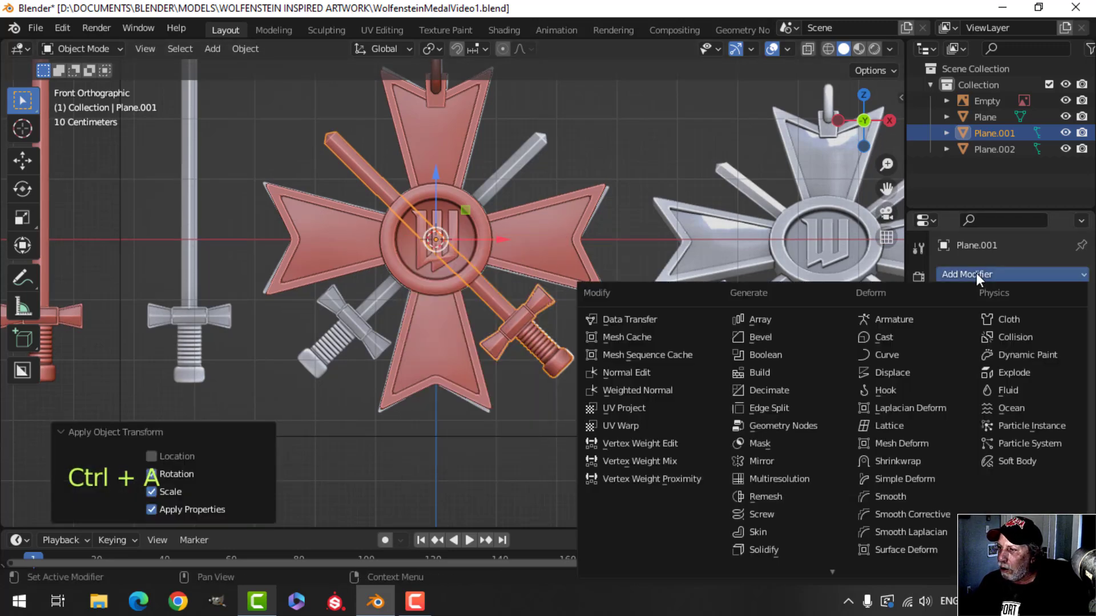
click(762, 461)
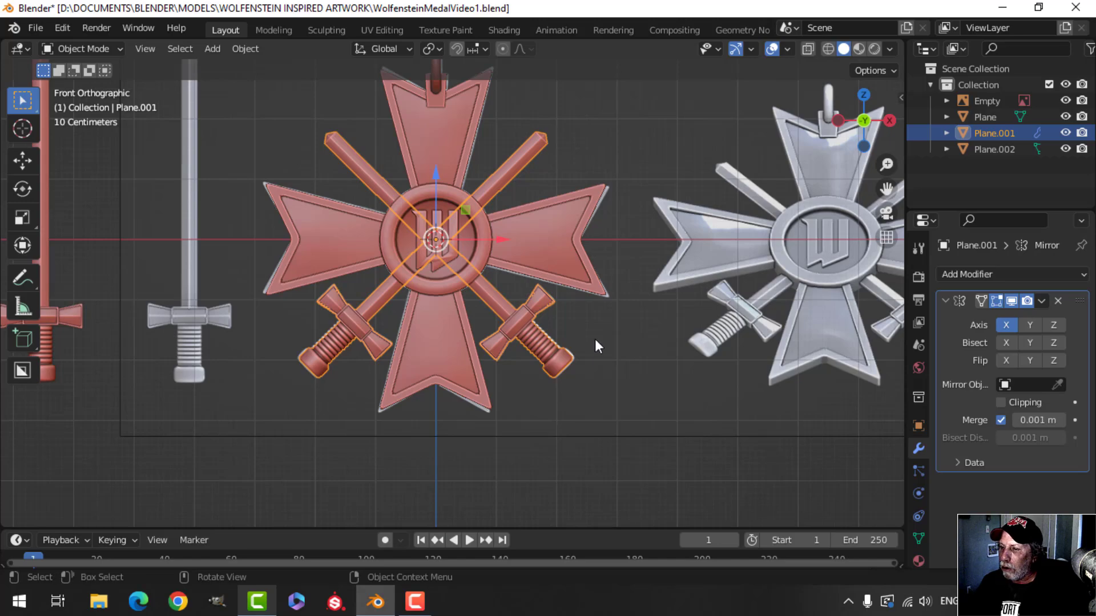
- Examine the crossed swords from behind the medal and compare them with the reference in front view
key(alt+a)
middle_drag(574, 292, 239, 321)
scroll(412, 284, up, 3)
shift+middle_drag(412, 284, 381, 326)
middle_drag(393, 318, 447, 339)
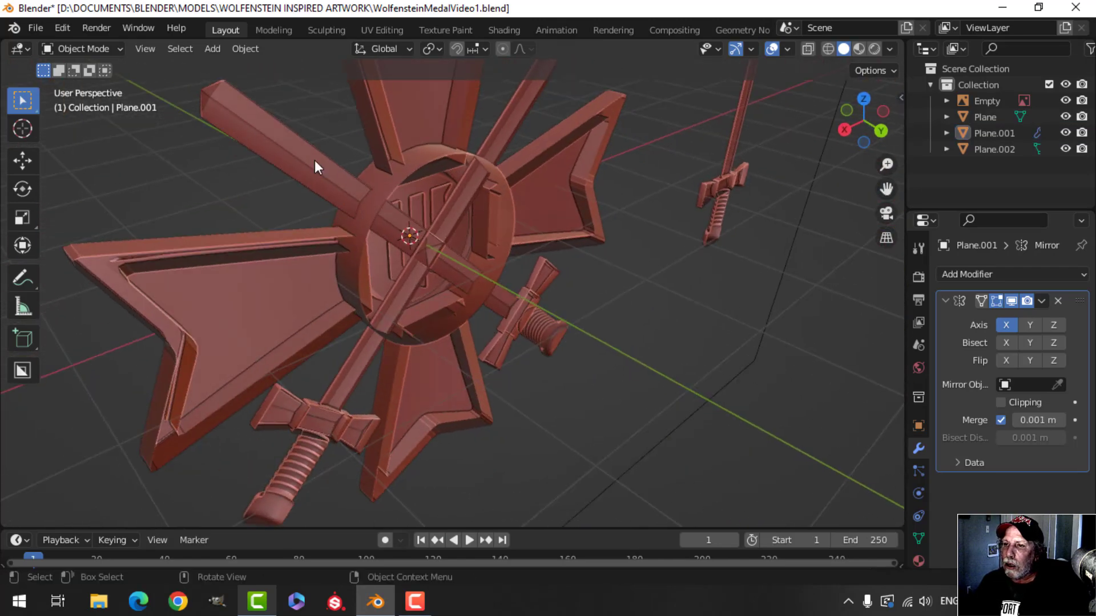
middle_drag(315, 165, 526, 146)
key(KP_1)
scroll(557, 213, up, 4)
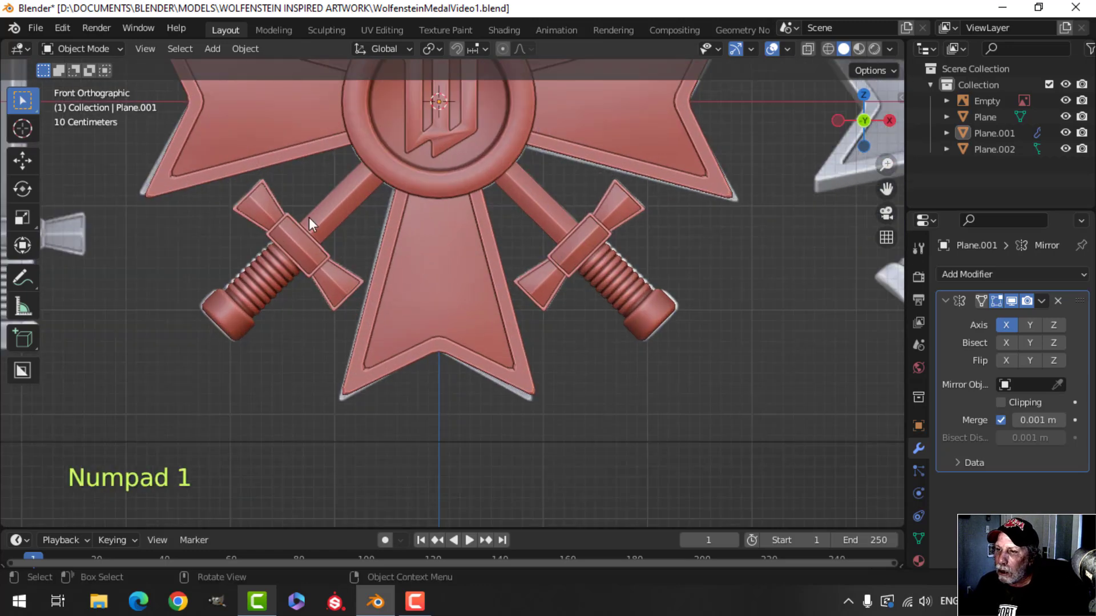
scroll(310, 218, down, 3)
shift+middle_drag(512, 149, 483, 258)
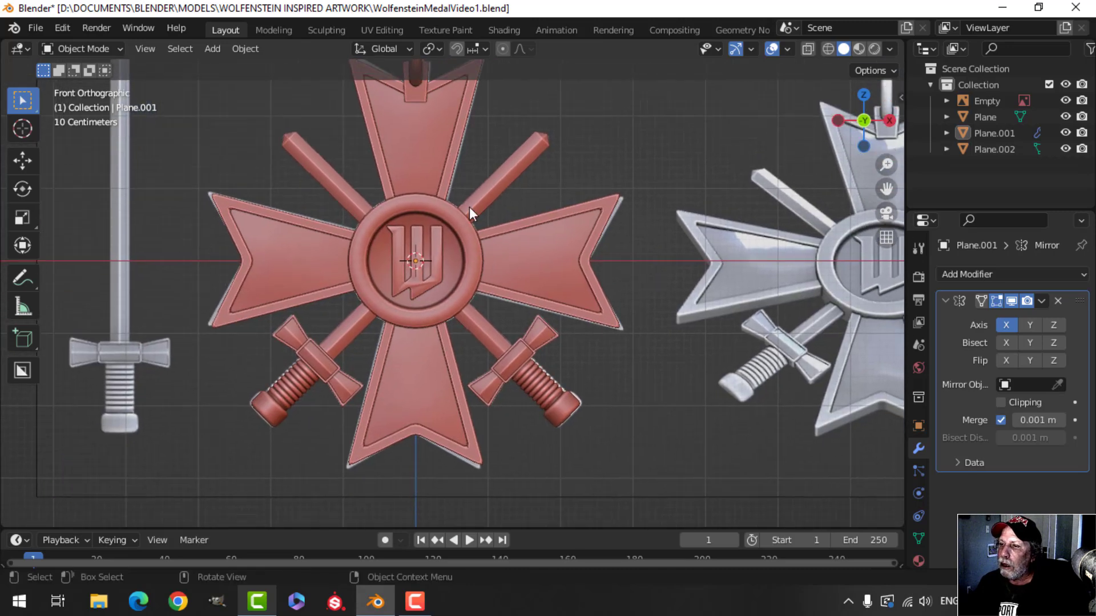
scroll(469, 213, down, 3)
shift+scroll(514, 222, down, 1)
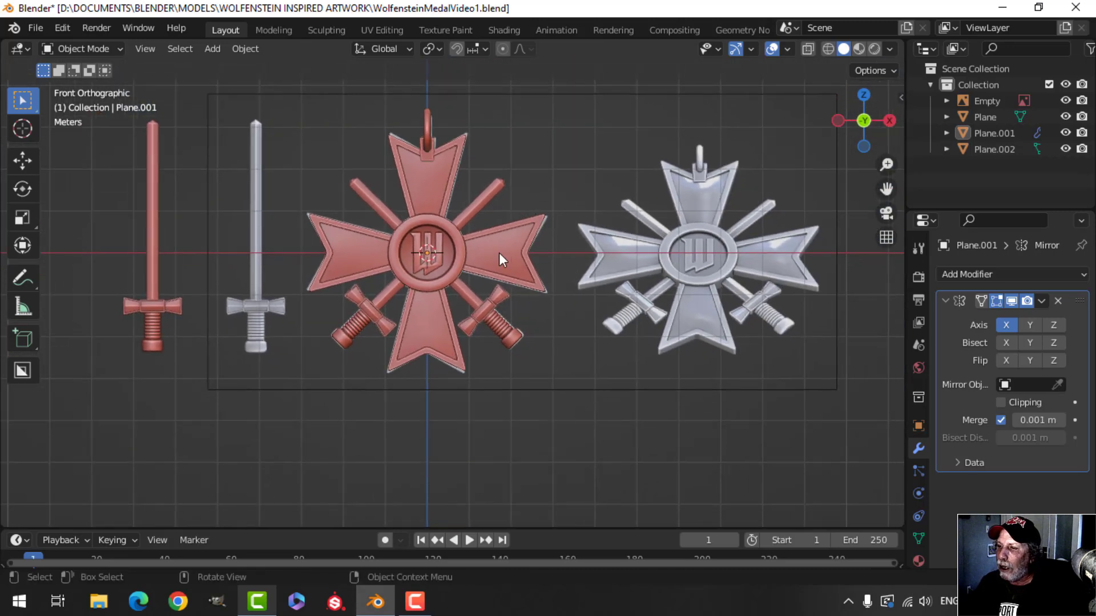
- Apply the swords' Mirror modifier and join the swords with the cross into one object
click(735, 310)
click(510, 326)
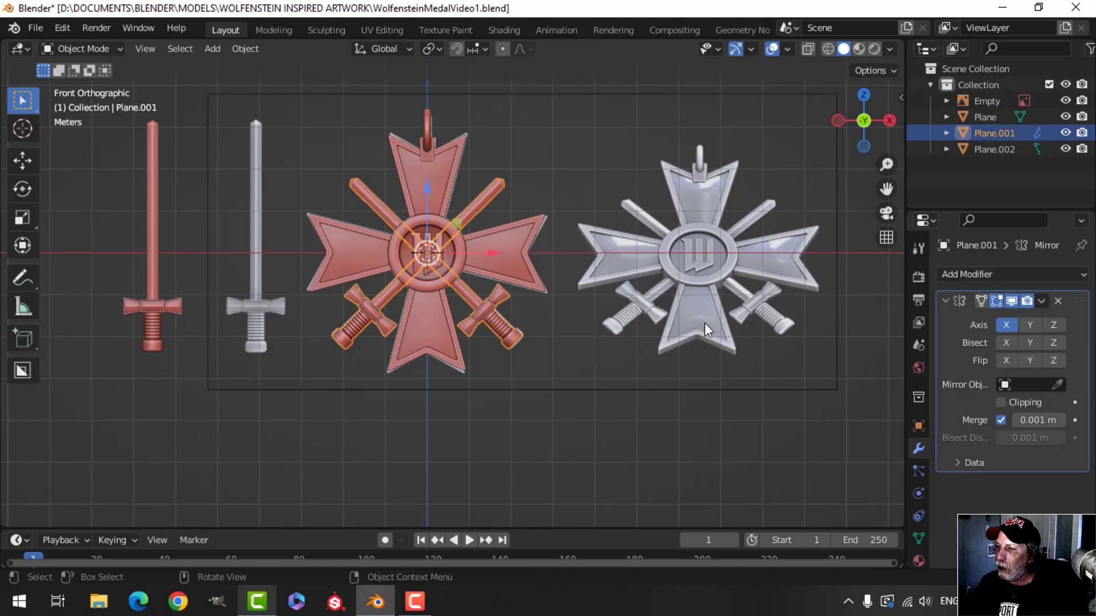
click(1041, 300)
click(976, 317)
shift+click(489, 241)
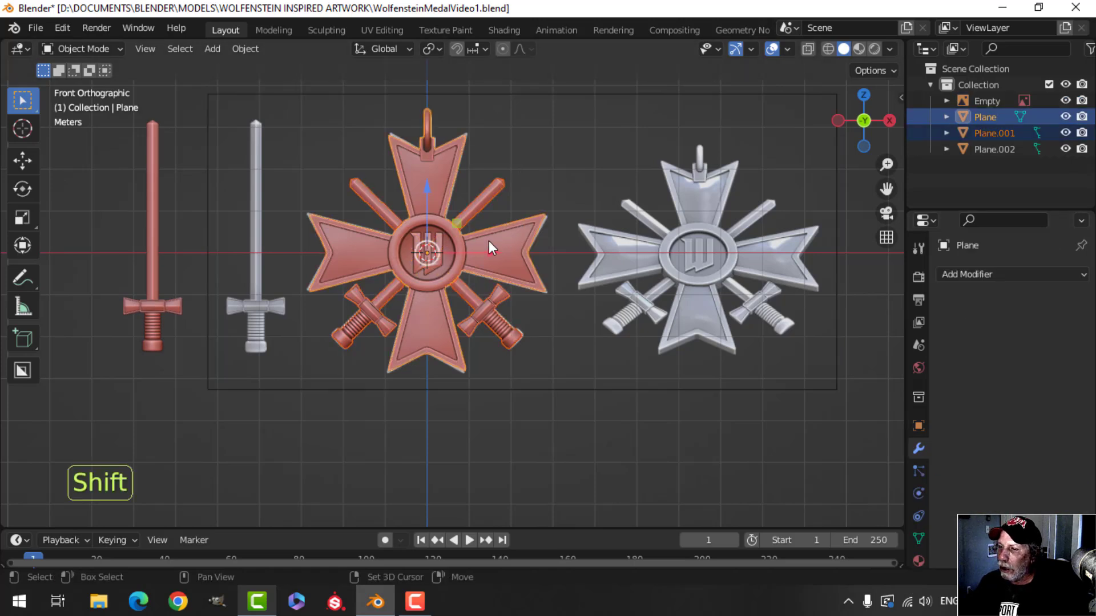
key(ctrl+j)
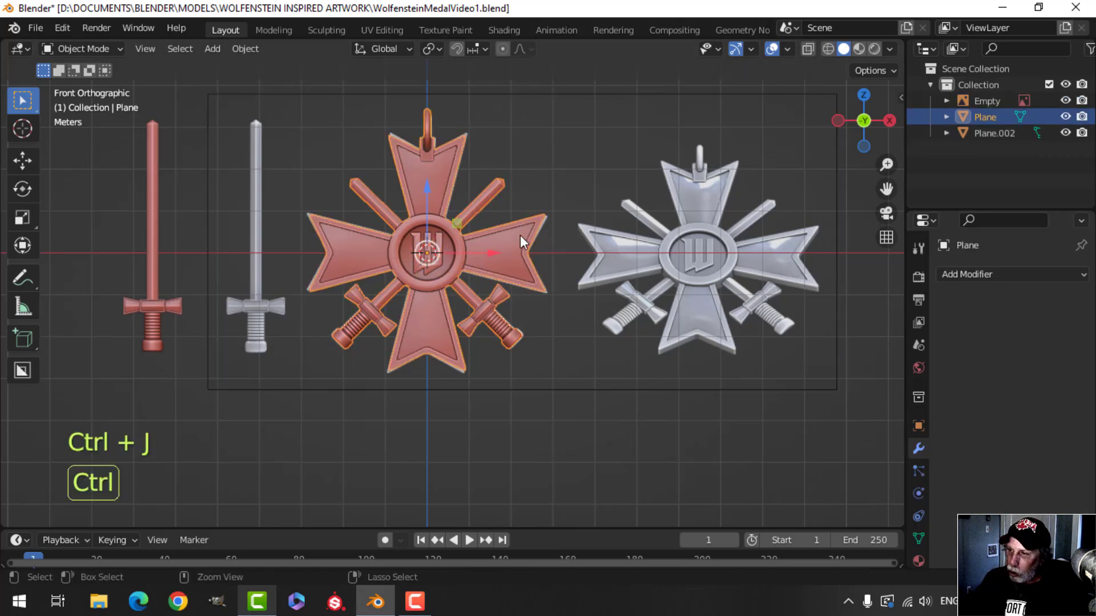
- Delete the spare upright sword beside the reference image
click(159, 210)
key(x)
click(159, 211)
- Merge all vertices of the joined medal mesh by distance
scroll(477, 286, up, 3)
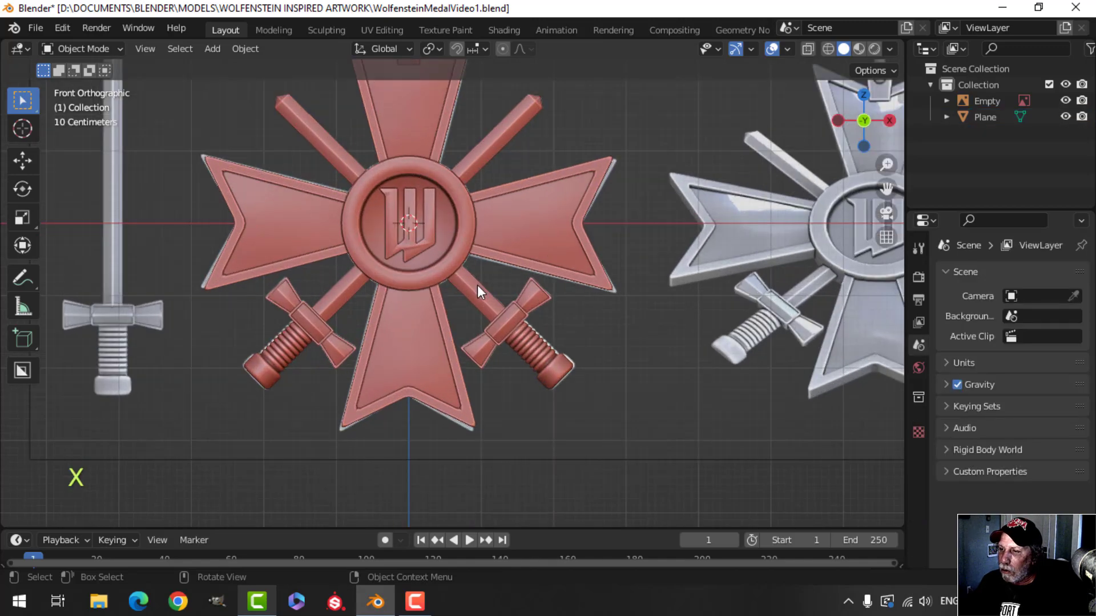
click(392, 234)
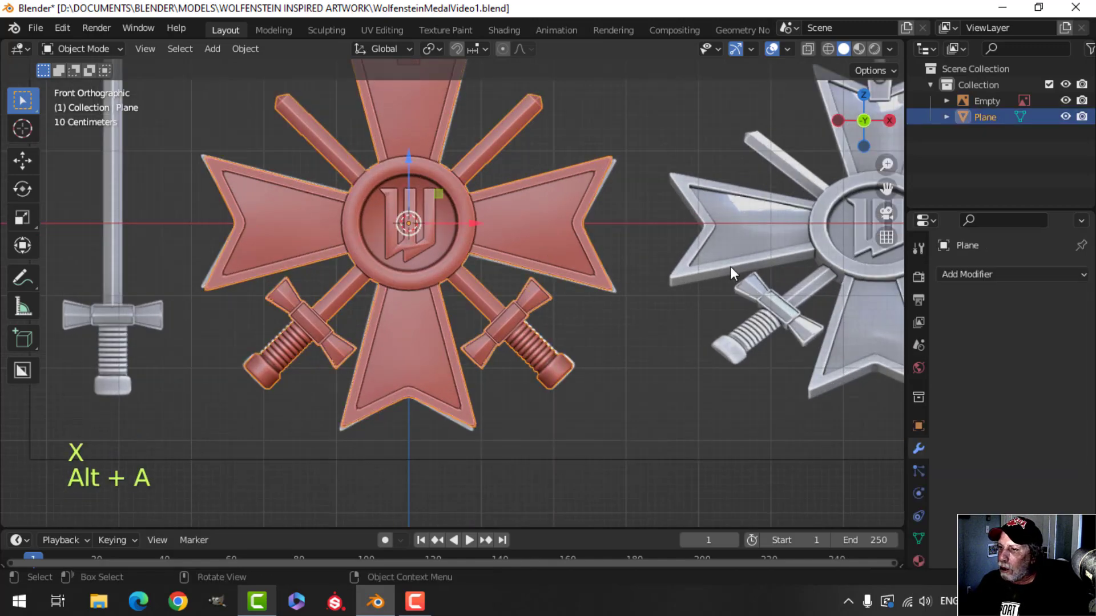
key(Tab)
key(a)
key(m)
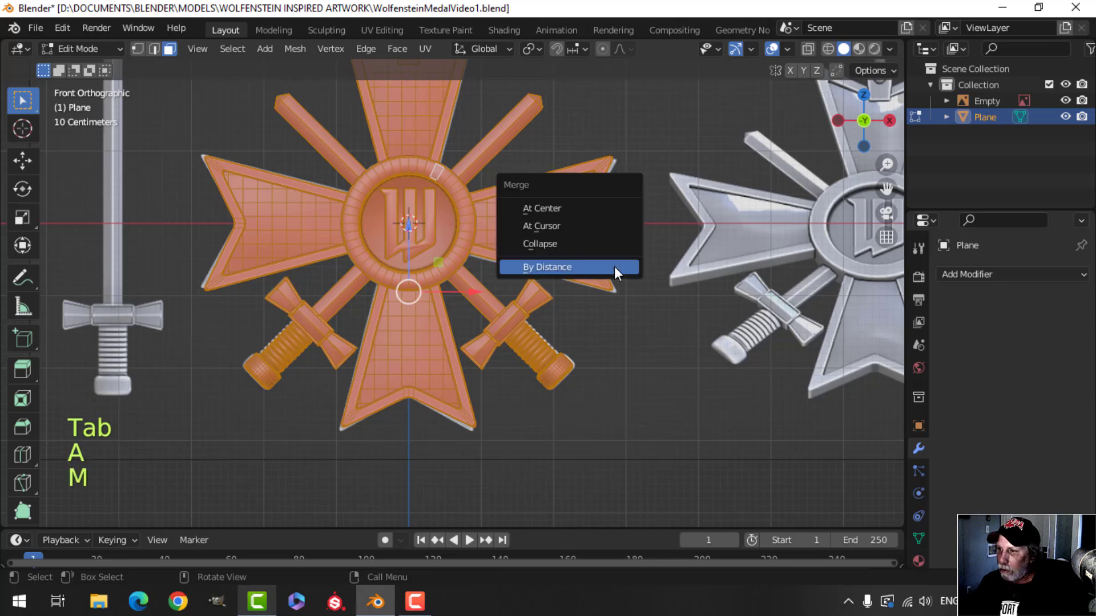
click(615, 267)
key(alt+a)
key(Tab)
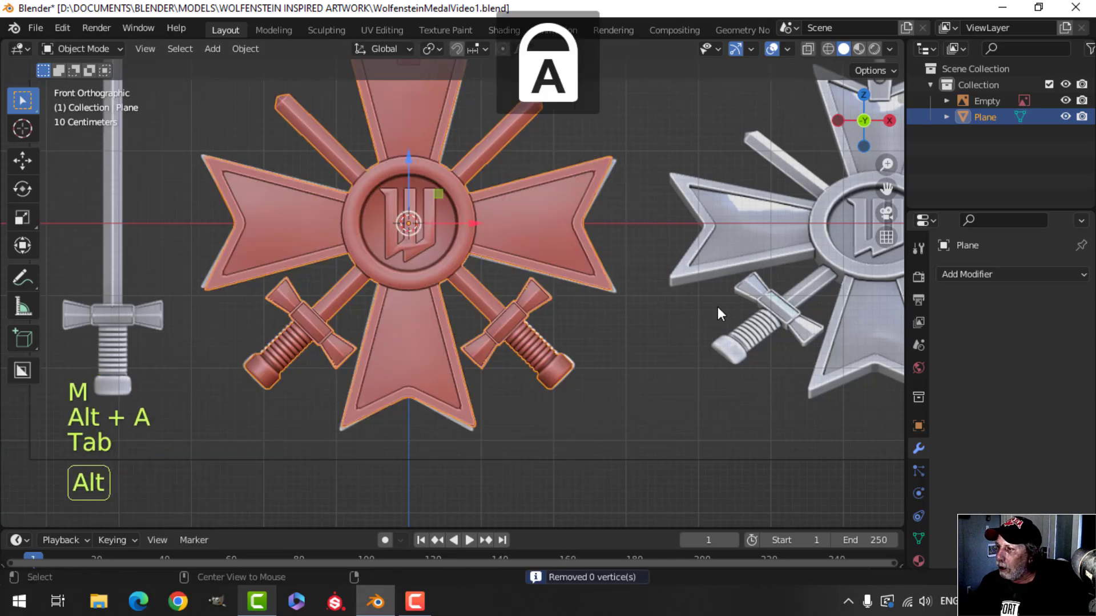
- Add a Weighted Normal modifier to the medal and enable Auto Smooth in its normals settings
key(alt+a)
key(a)
click(967, 275)
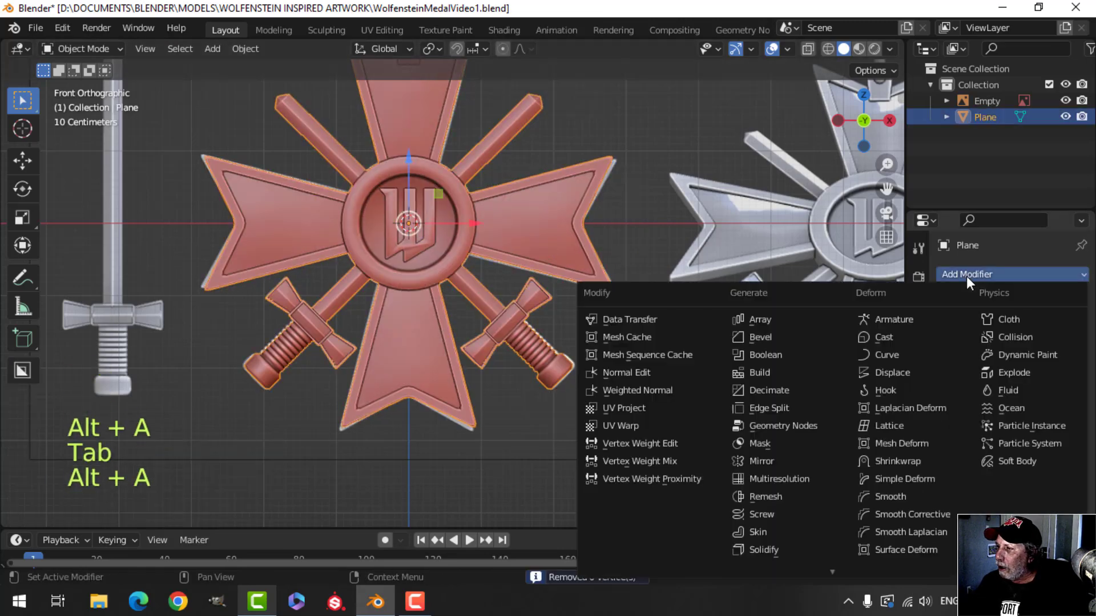
click(673, 388)
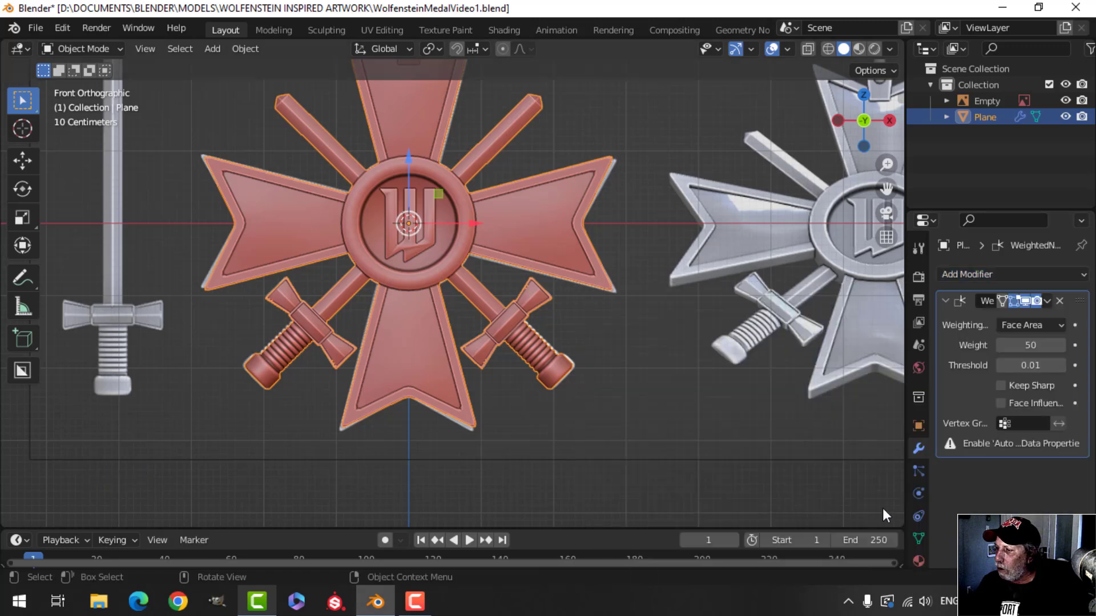
click(919, 539)
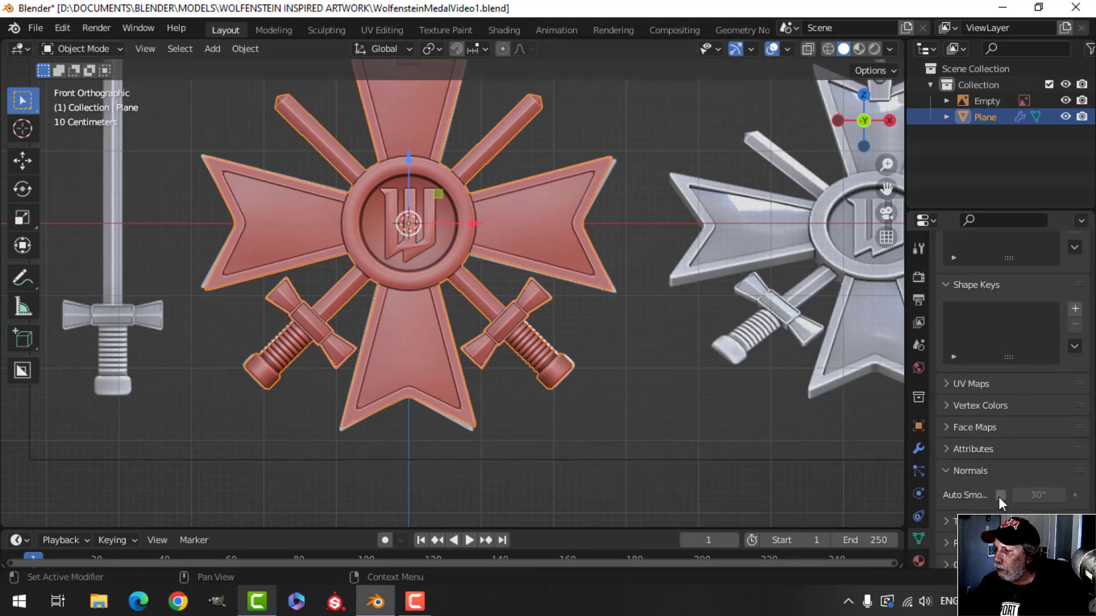
click(1000, 496)
key(alt+a)
- Hide the reference image so only the finished medal is displayed
scroll(431, 289, down, 5)
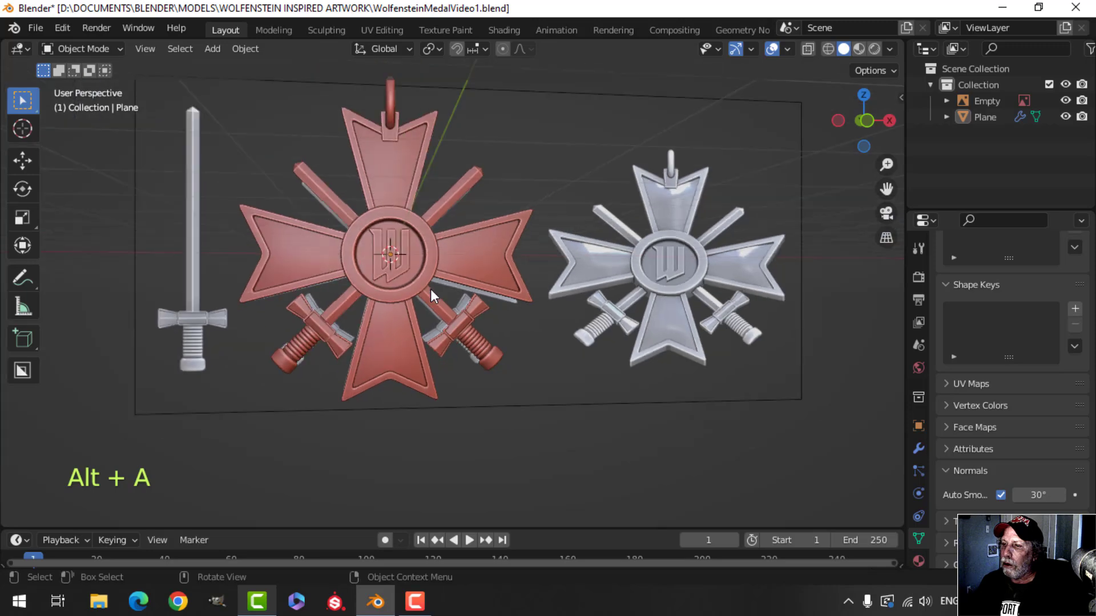
click(605, 211)
key(h)
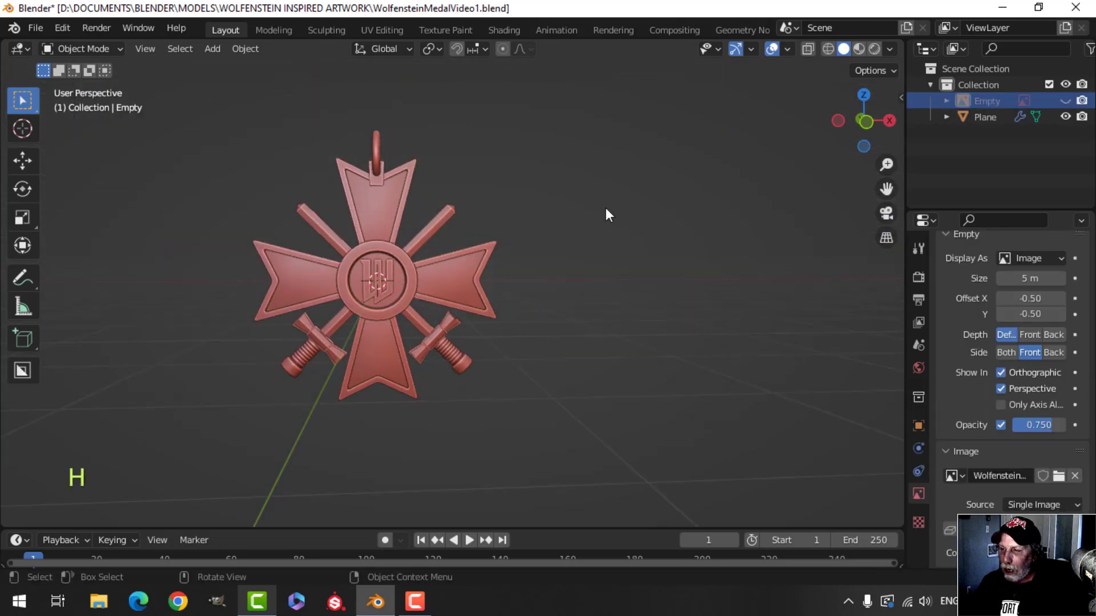
middle_drag(606, 213, 690, 174)
scroll(573, 238, down, 3)
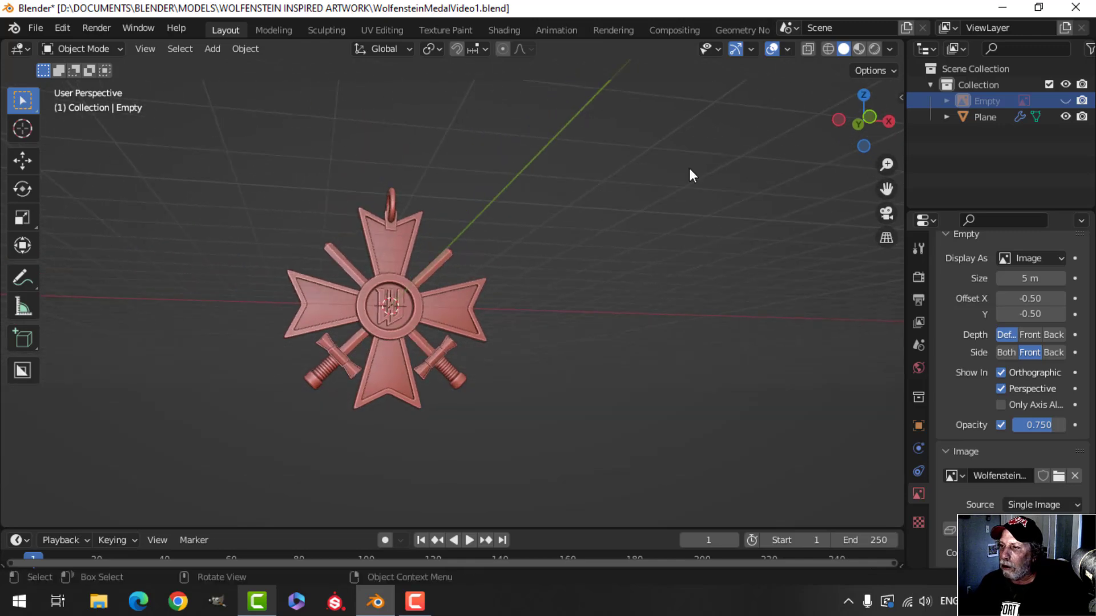
- Hide the viewport gizmos and overlays, and change the medal's MatCap from red to the glossy light grey one
click(733, 48)
click(772, 48)
scroll(577, 233, up, 4)
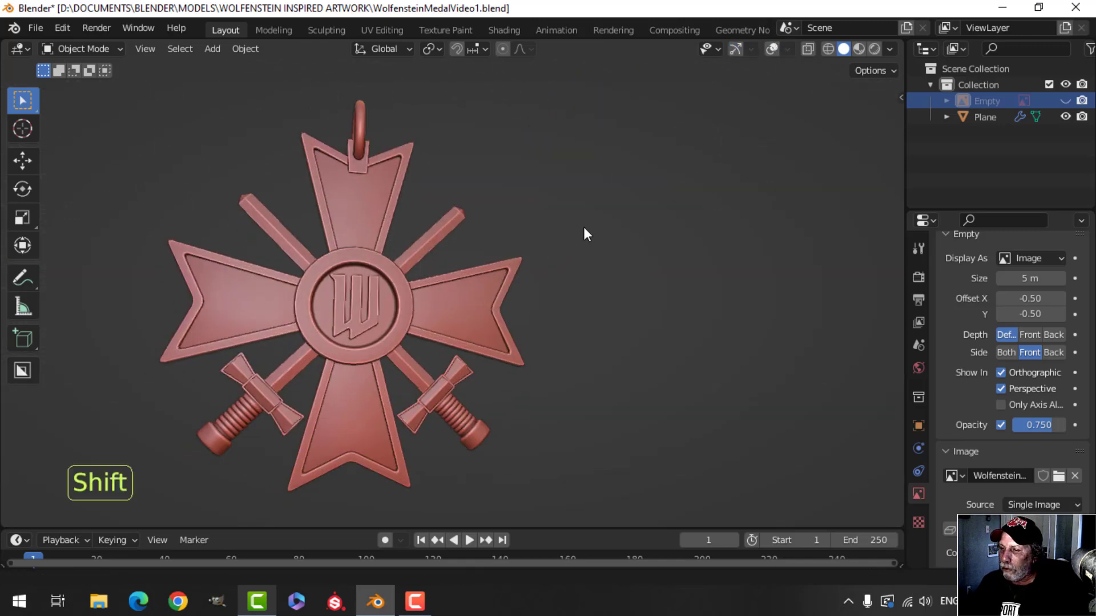
shift+middle_drag(583, 227, 732, 171)
click(889, 49)
click(876, 154)
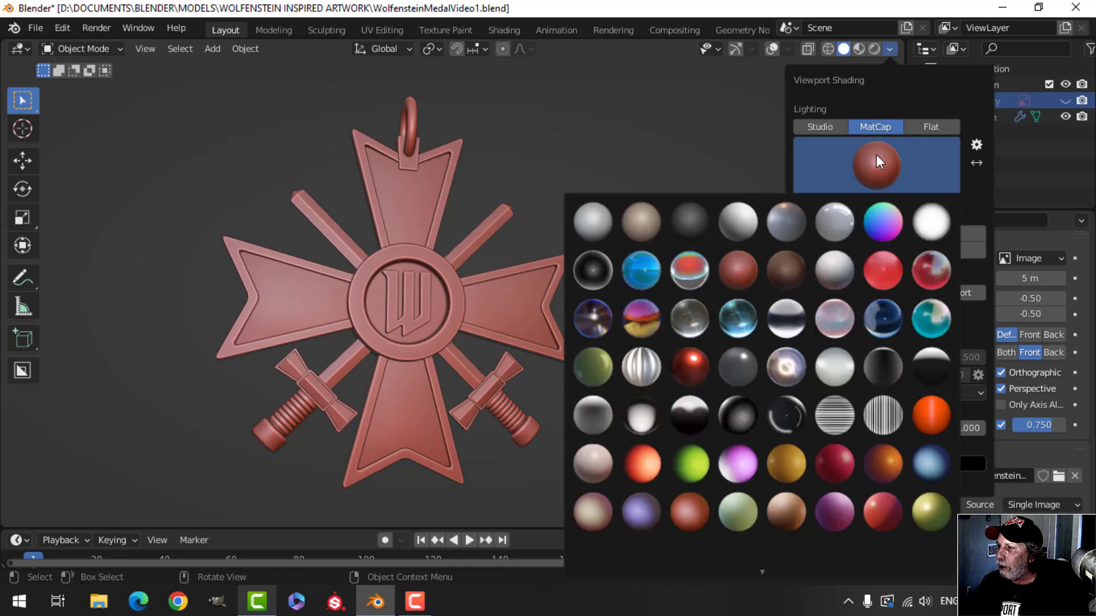
click(844, 222)
mouse_move(618, 317)
middle_down()
mouse_move(634, 225)
mouse_move(677, 247)
mouse_move(677, 258)
mouse_move(642, 261)
mouse_move(525, 222)
mouse_move(537, 180)
mouse_move(503, 245)
mouse_move(560, 229)
mouse_move(629, 282)
mouse_move(622, 317)
mouse_move(392, 269)
mouse_move(500, 268)
mouse_move(532, 290)
mouse_move(375, 250)
mouse_move(342, 258)
middle_up()
scroll(502, 276, up, 2)
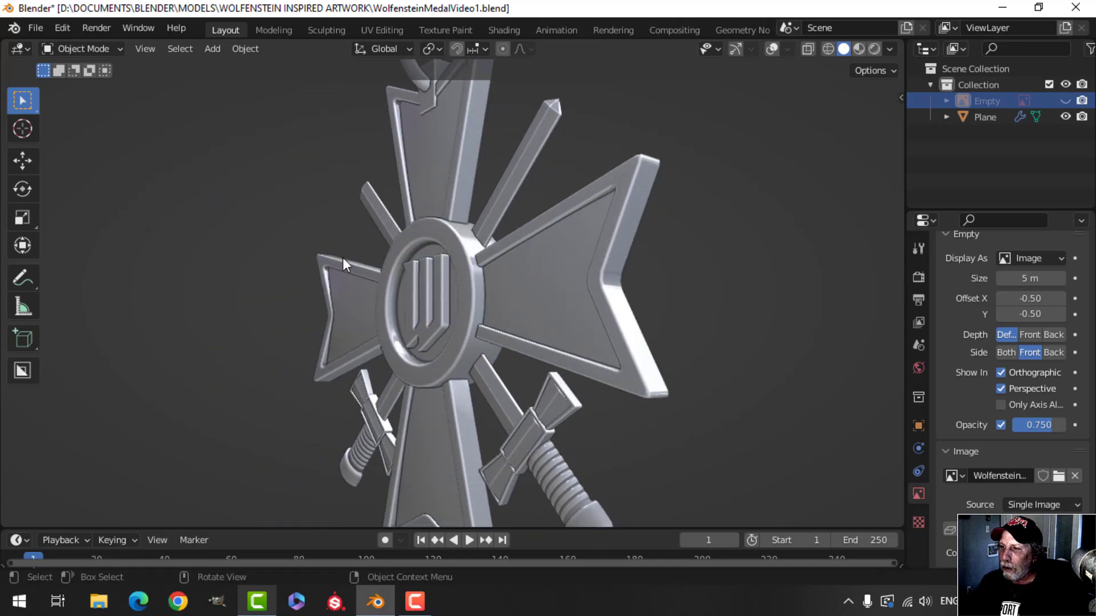
- Show the gizmos and overlays again and select the centre vertex of each of the four arm panels in the medal's mesh
click(735, 48)
click(538, 267)
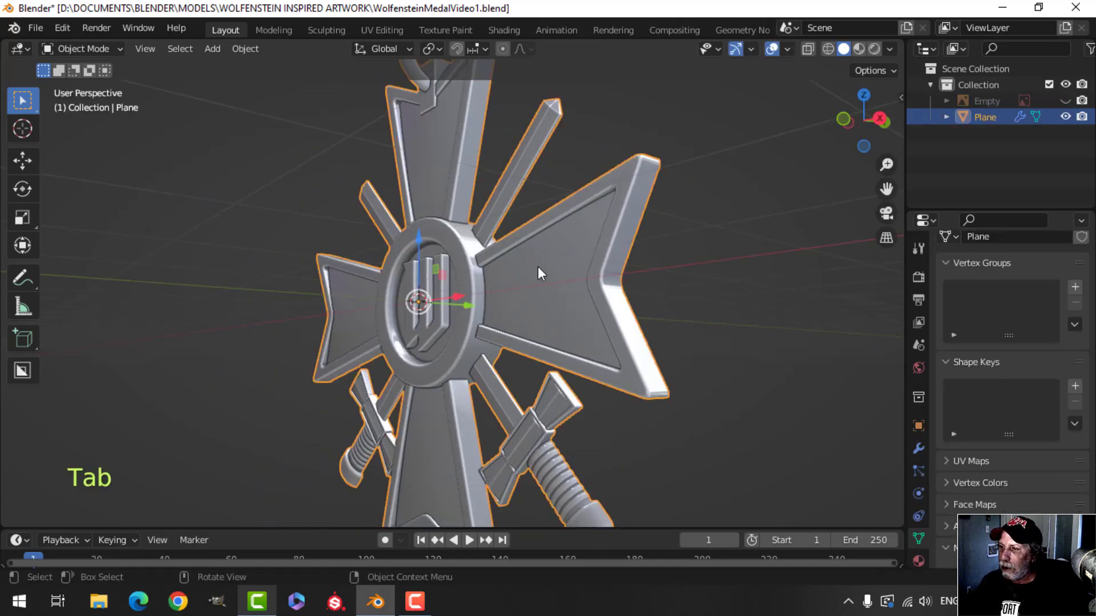
key(Tab)
scroll(406, 316, up, 2)
shift+middle_drag(405, 317, 460, 278)
key(1)
scroll(539, 179, down, 2)
shift+middle_drag(545, 170, 550, 227)
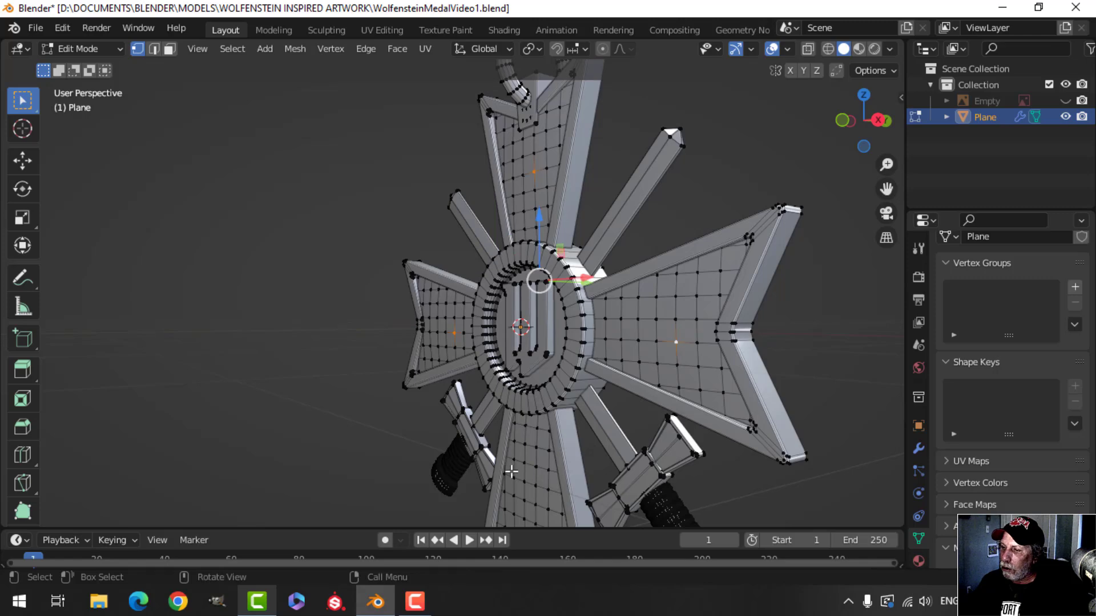
shift+click(584, 353)
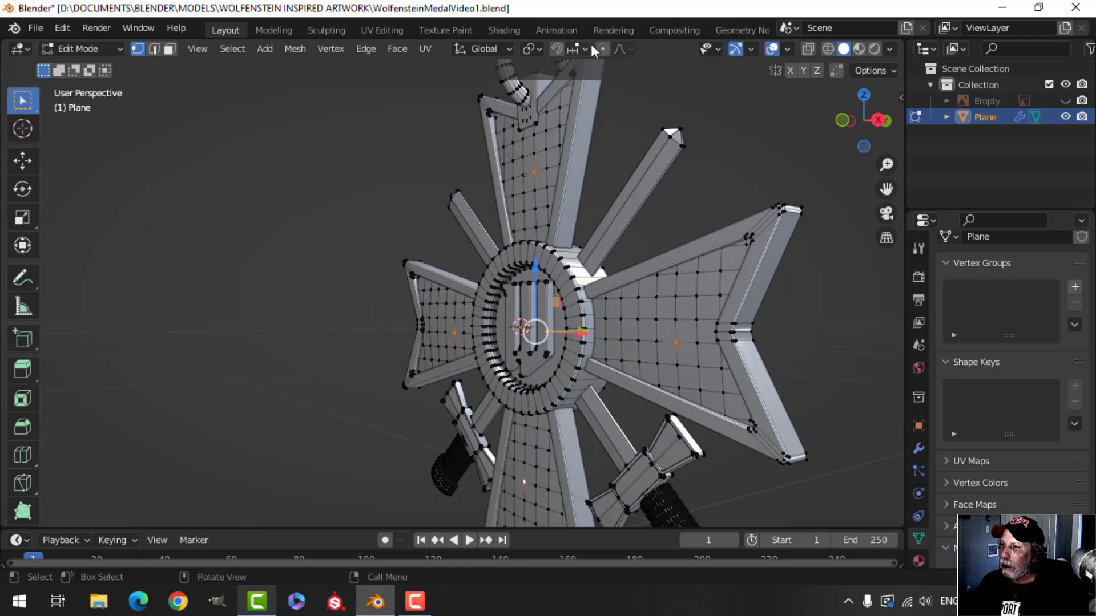
- With proportional editing enabled, pull the selected centre vertices slightly forward along Y to bulge the arm panels, and deselect the medal
middle_drag(605, 100, 608, 269)
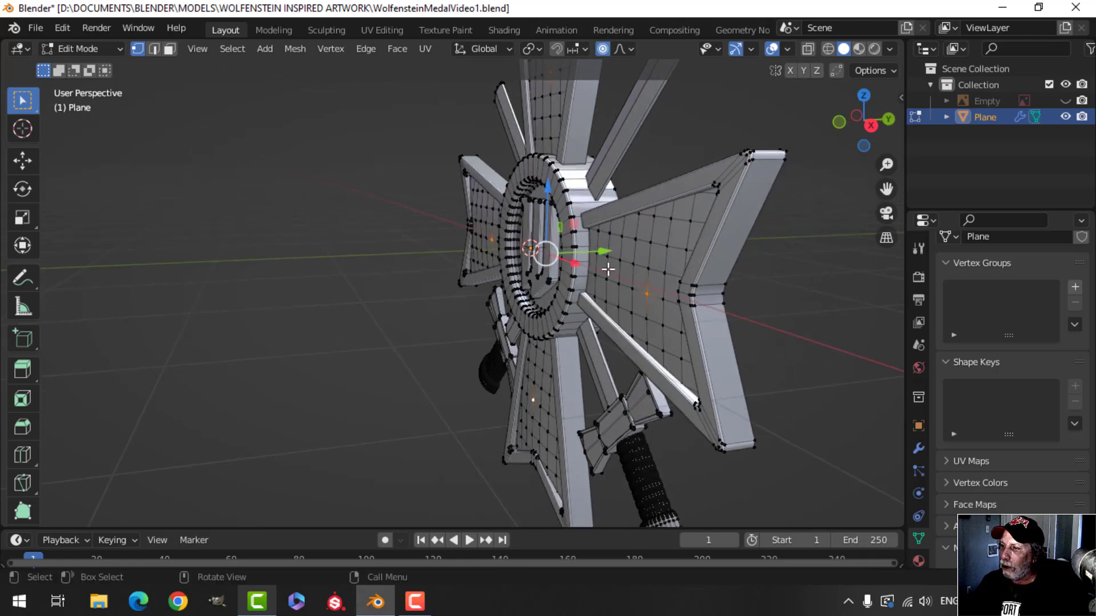
drag(608, 251, 601, 250)
key(Tab)
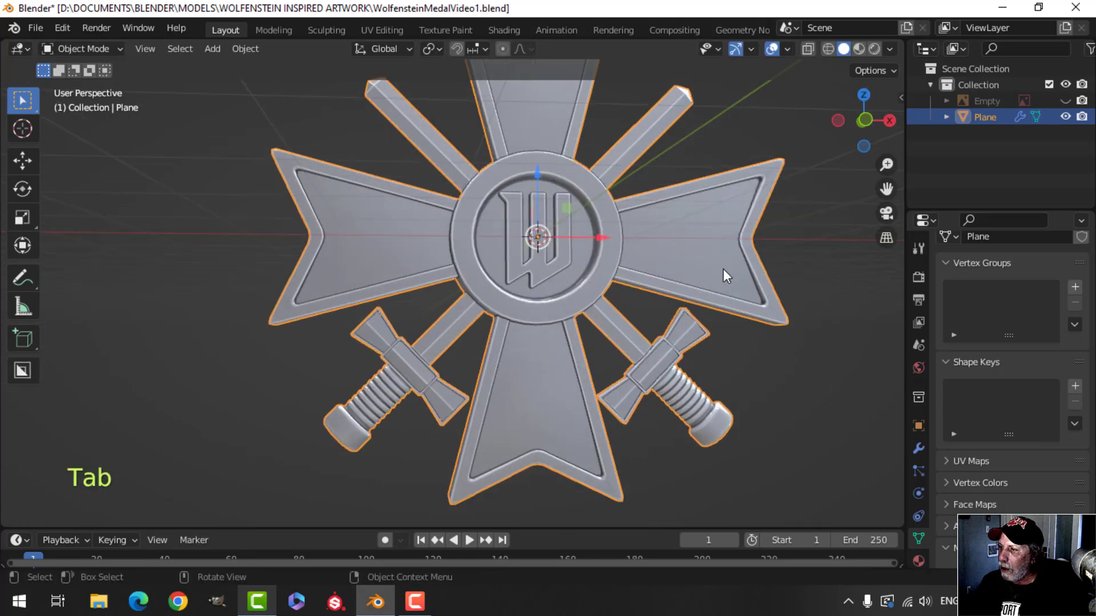
key(alt+a)
middle_drag(747, 231, 533, 296)
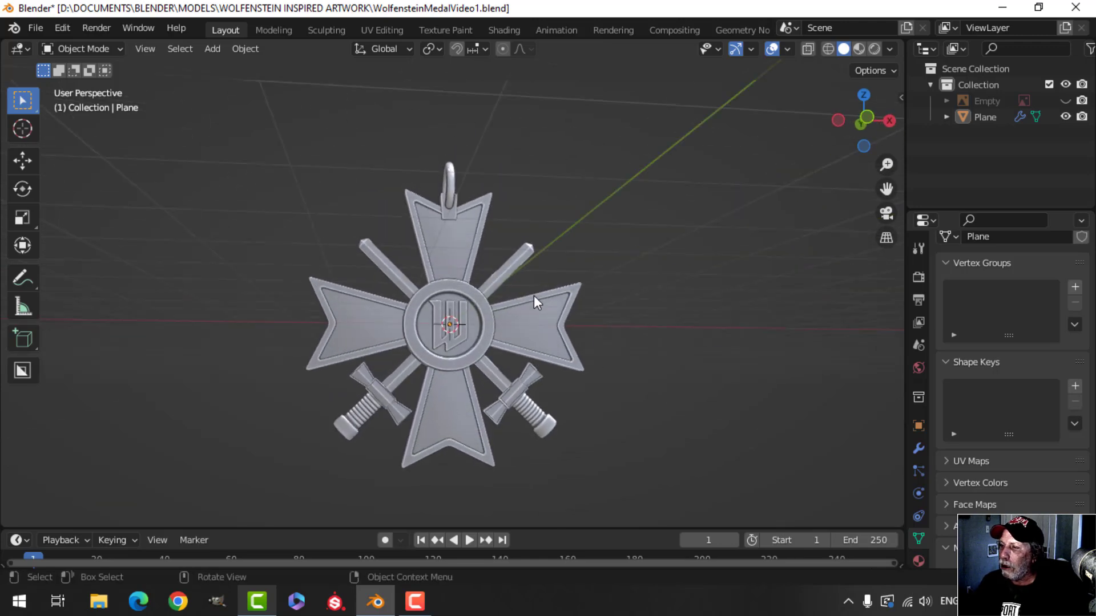
- Hide the gizmos and overlays, and display the medal with the metallic grey MatCap that has a warm orange highlight
click(740, 47)
click(774, 48)
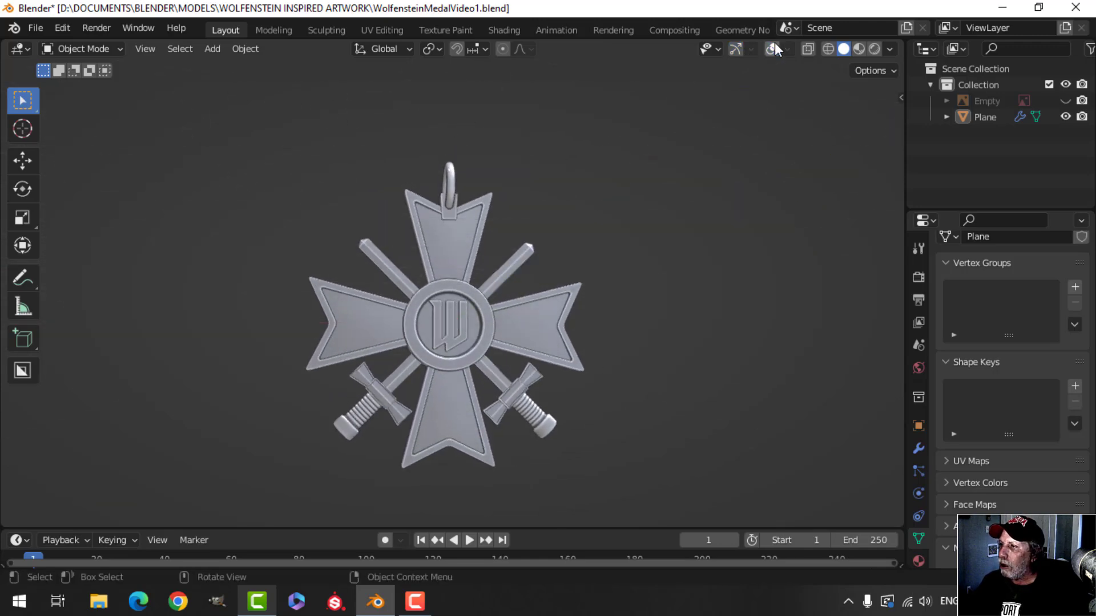
click(896, 46)
click(881, 154)
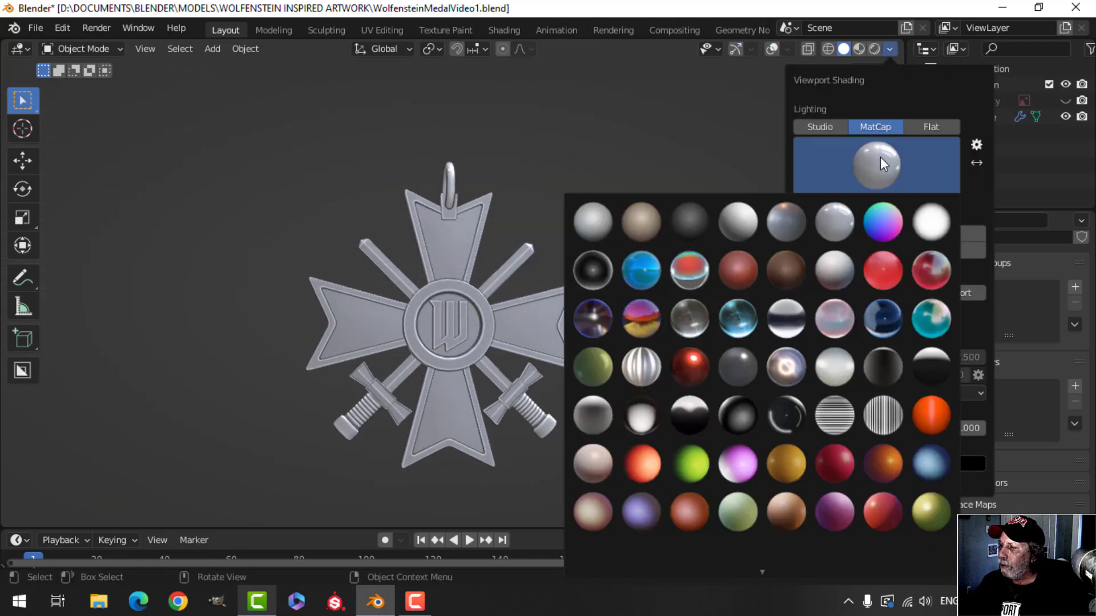
click(783, 221)
mouse_move(457, 367)
middle_down()
mouse_move(437, 324)
mouse_move(463, 339)
mouse_move(471, 285)
mouse_move(516, 323)
mouse_move(542, 303)
mouse_move(505, 303)
mouse_move(482, 326)
mouse_move(502, 324)
middle_up()
scroll(467, 335, up, 3)
scroll(467, 333, down, 4)
scroll(516, 323, up, 2)
scroll(542, 304, up, 3)
scroll(505, 302, down, 1)
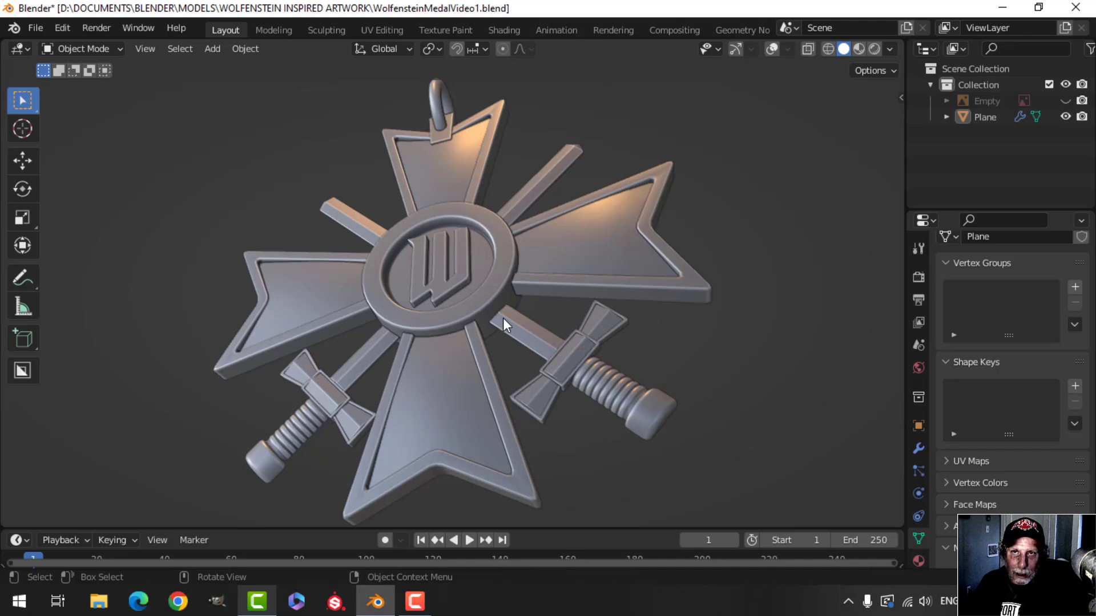